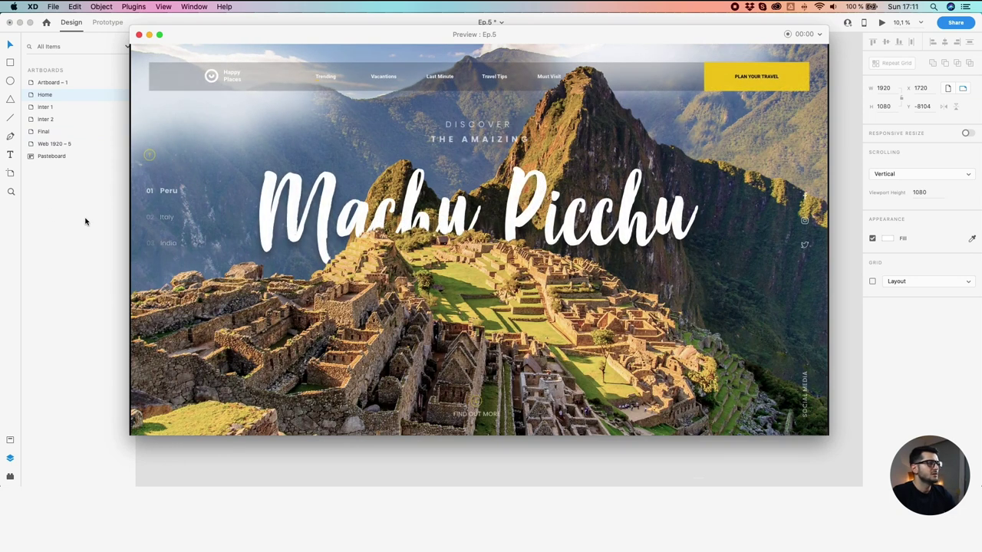
Close the design preview and rename the Artboard – 1 artboard as Guideline
{"action": "left_click", "coordinate": [139, 35]}
{"action": "left_click", "coordinate": [341, 103]}
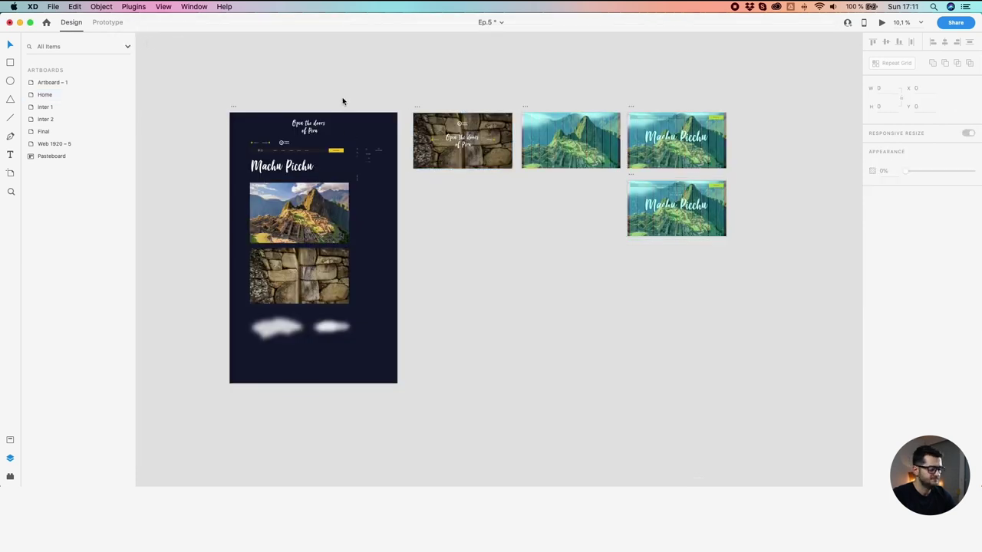
{"action": "scroll", "coordinate": [306, 112], "scroll_direction": "up", "scroll_amount": 3}
{"action": "scroll", "coordinate": [225, 148], "scroll_direction": "left", "scroll_amount": 5}
{"action": "scroll", "coordinate": [225, 147], "scroll_direction": "down", "scroll_amount": 1}
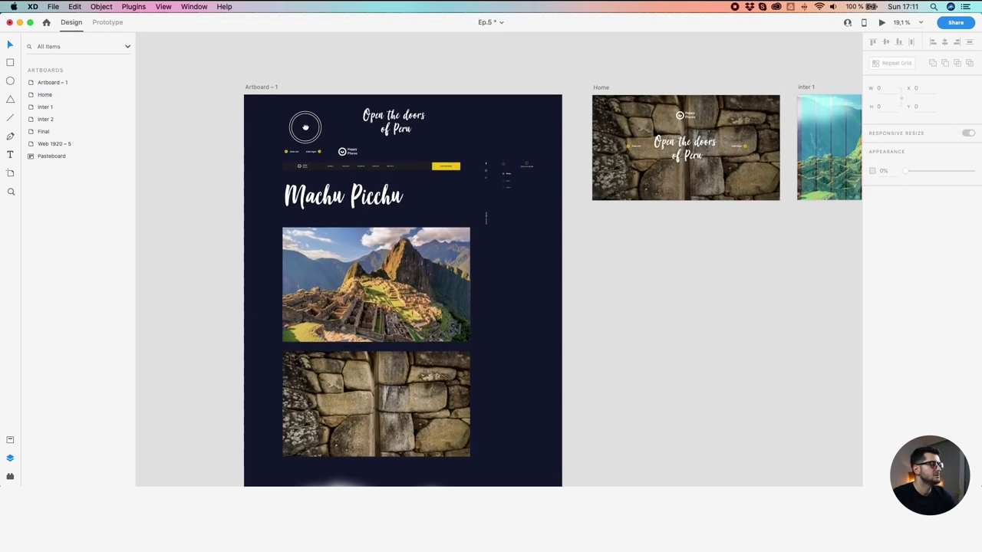
{"action": "left_click", "coordinate": [269, 89]}
{"action": "double_click", "coordinate": [269, 89]}
{"action": "type", "text": "Gu"}
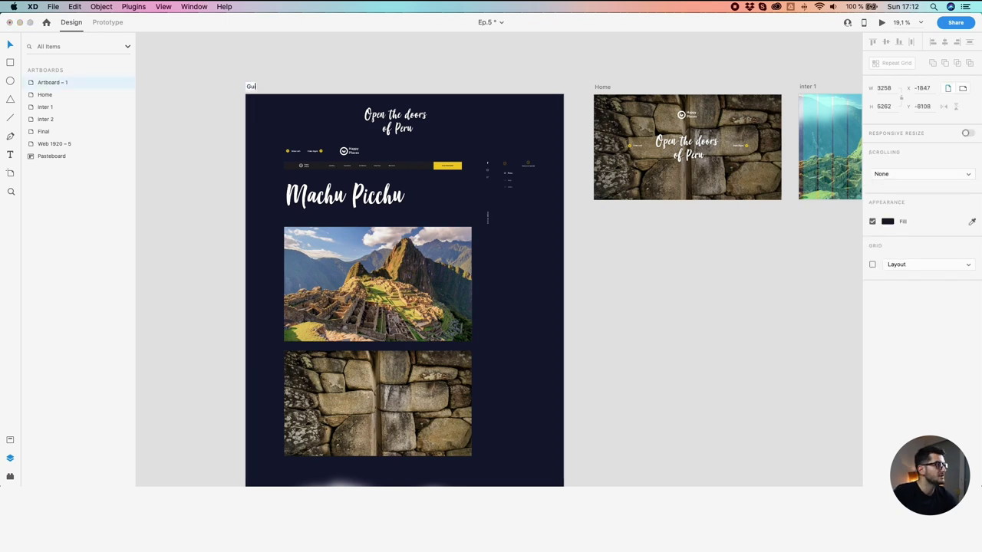
{"action": "type", "text": "ideline"}
{"action": "key", "text": "Return"}
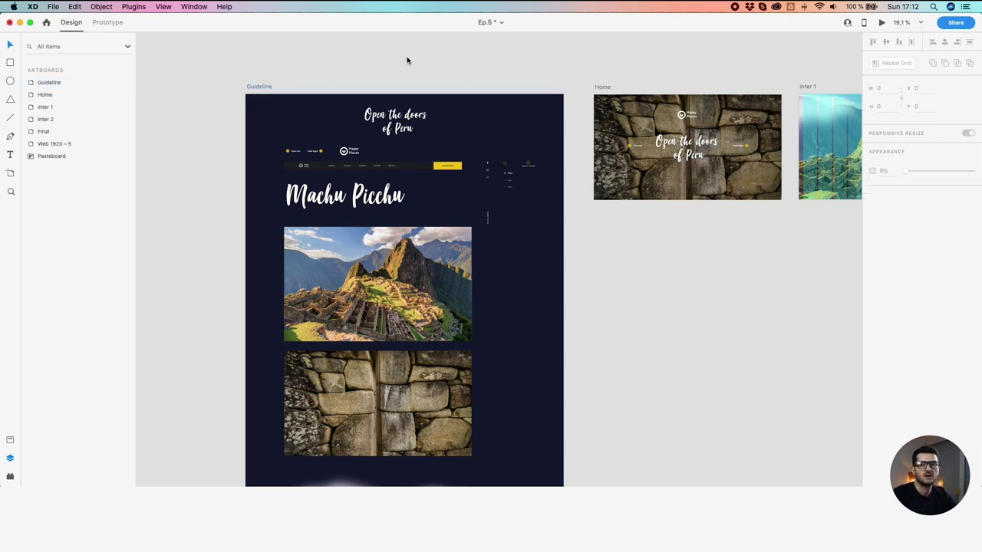
Examine the heading texts, the Machu Picchu title's text properties and the Happy Places logo on the Guideline artboard
{"action": "left_click", "coordinate": [395, 121]}
{"action": "left_click", "coordinate": [380, 184]}
{"action": "scroll", "coordinate": [352, 200], "scroll_direction": "up", "scroll_amount": 3}
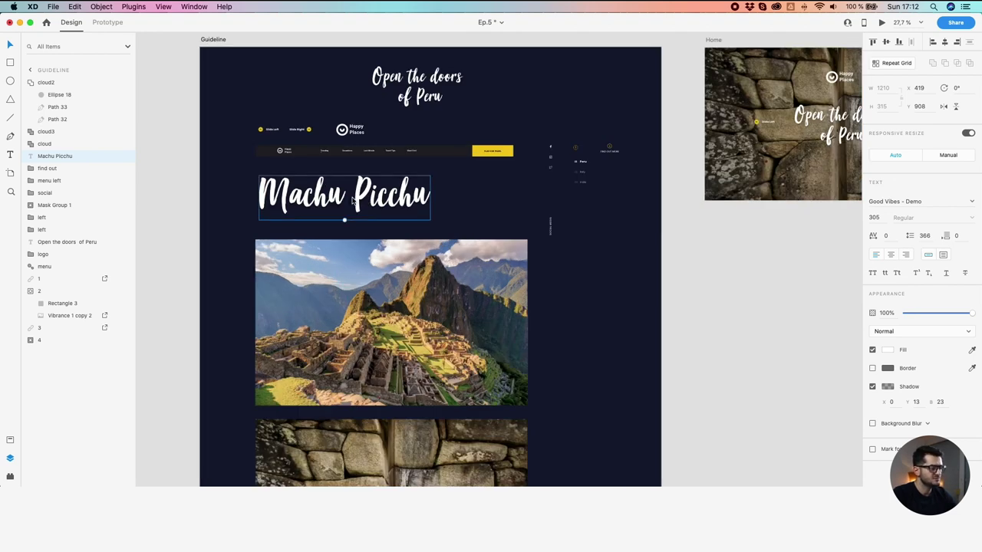
{"action": "double_click", "coordinate": [352, 200]}
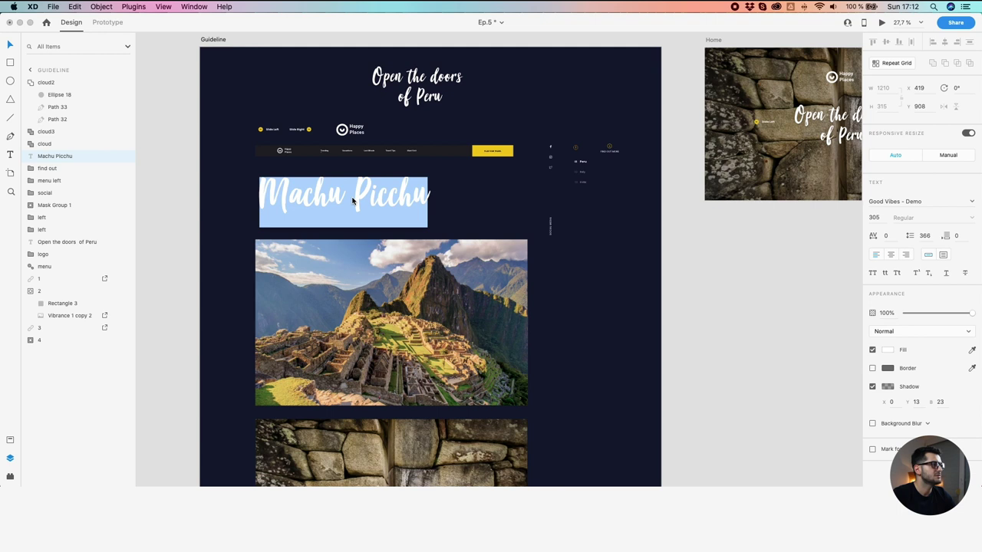
{"action": "key", "text": "Escape"}
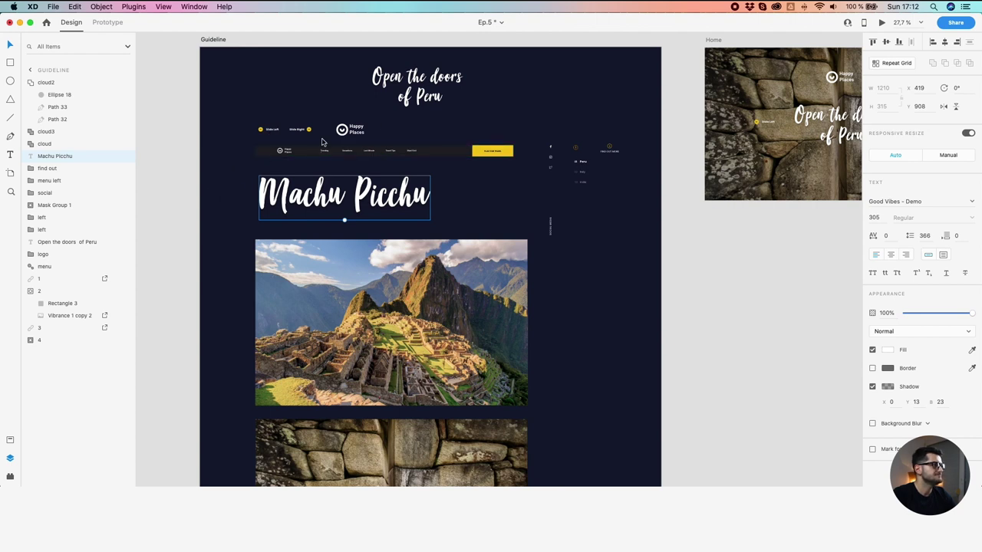
{"action": "left_click", "coordinate": [350, 132]}
{"action": "scroll", "coordinate": [335, 124], "scroll_direction": "up", "scroll_amount": 3}
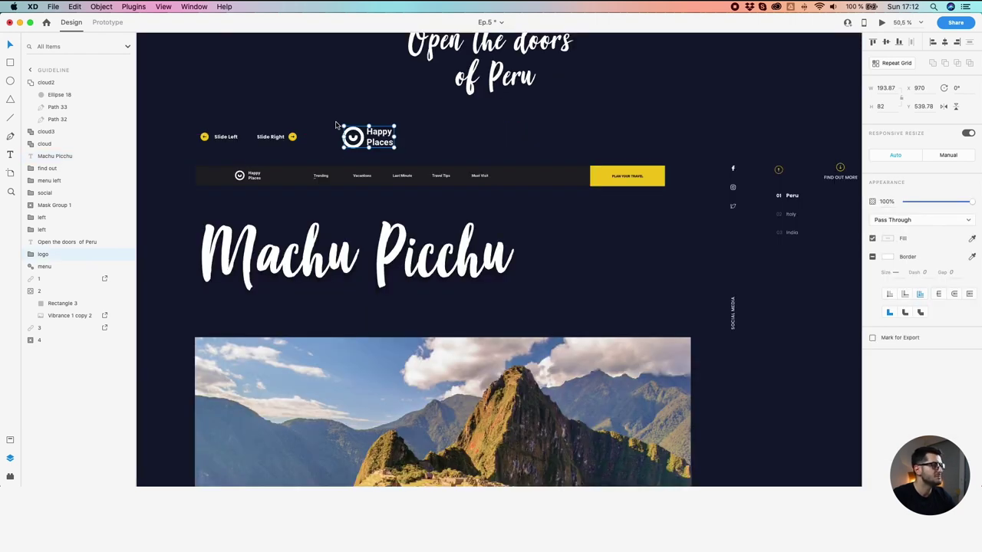
{"action": "scroll", "coordinate": [335, 124], "scroll_direction": "down", "scroll_amount": 2}
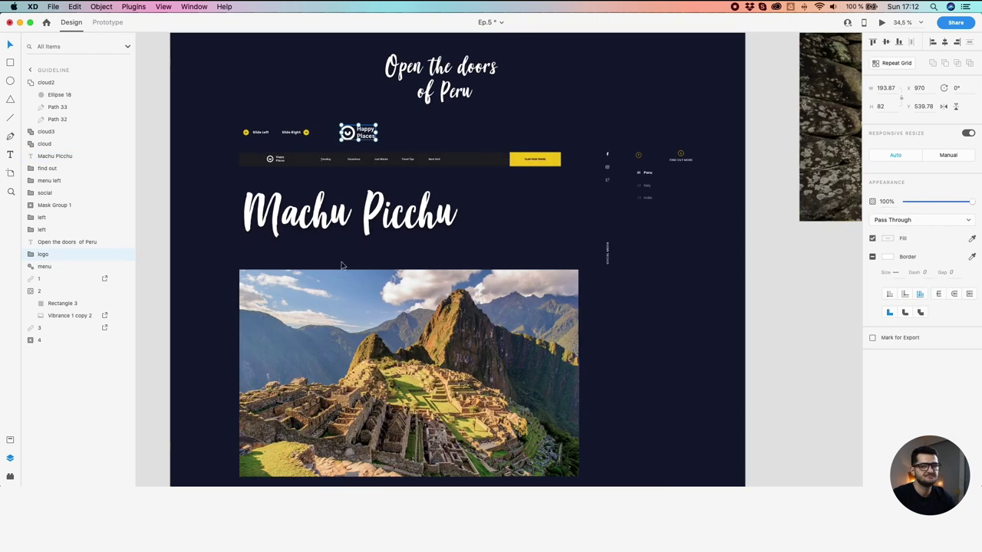
{"action": "scroll", "coordinate": [347, 368], "scroll_direction": "down", "scroll_amount": 5}
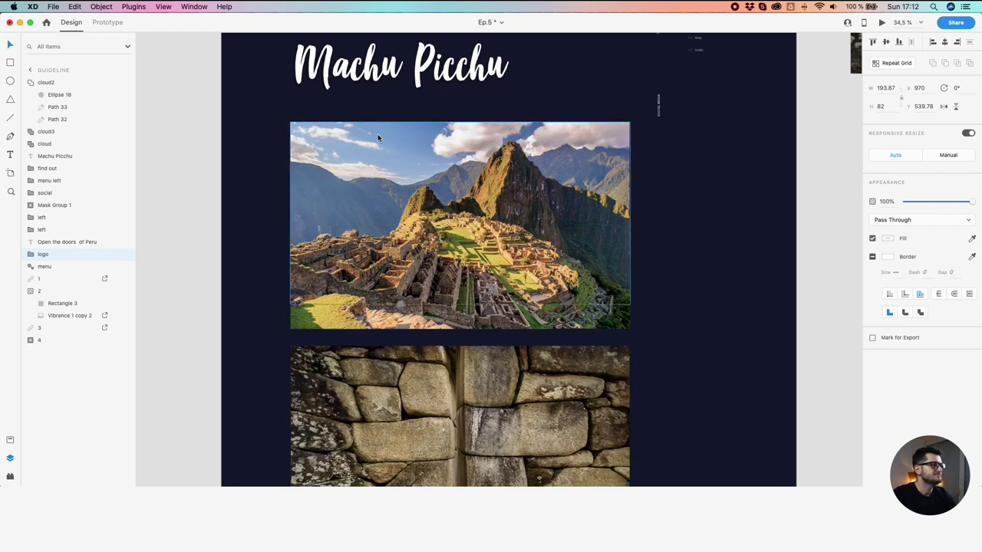
Pull apart the stacked layers of the Machu Picchu photo, moving the ruins, mountain and sky background pieces separately
{"action": "left_click_drag", "start_coordinate": [362, 307], "coordinate": [316, 307]}
{"action": "left_click_drag", "start_coordinate": [497, 187], "coordinate": [549, 202]}
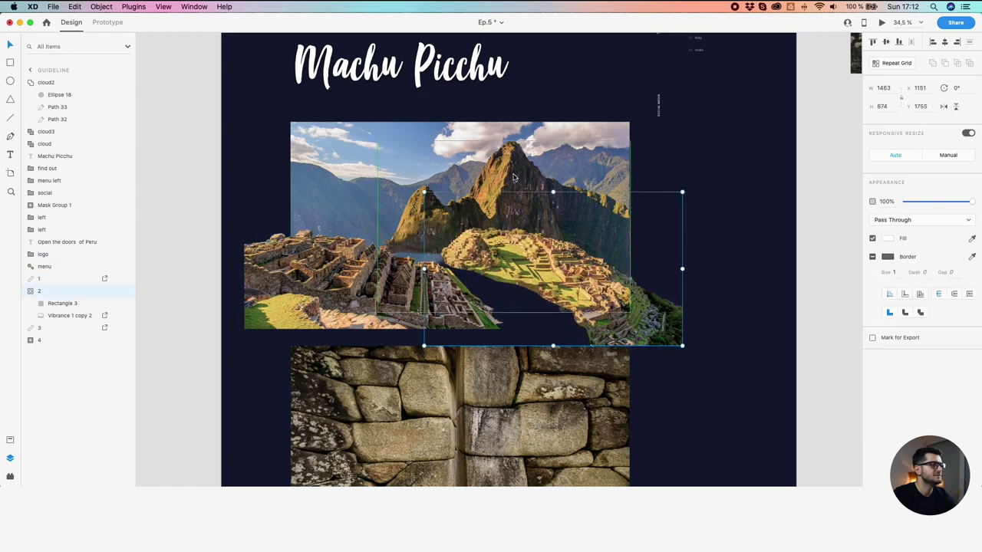
{"action": "left_click", "coordinate": [333, 169]}
{"action": "left_click_drag", "start_coordinate": [333, 169], "coordinate": [307, 155]}
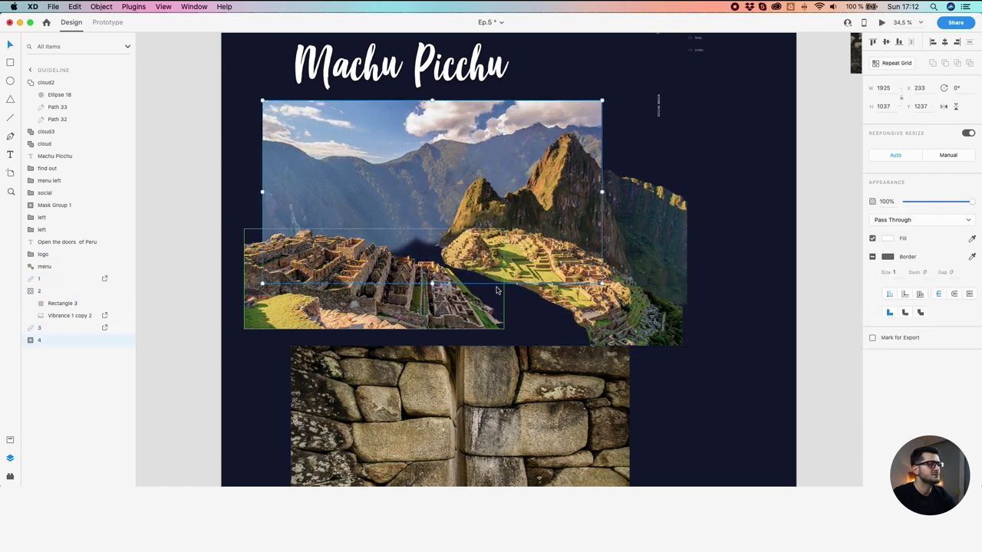
{"action": "left_click_drag", "start_coordinate": [582, 286], "coordinate": [487, 271]}
{"action": "left_click", "coordinate": [616, 229]}
{"action": "left_click_drag", "start_coordinate": [615, 228], "coordinate": [514, 245]}
Try further shifts of the mountain and middle ruins layers and undo the latest moves
{"action": "left_click_drag", "start_coordinate": [551, 138], "coordinate": [535, 154]}
{"action": "key", "text": "super+z"}
{"action": "key", "text": "super+z"}
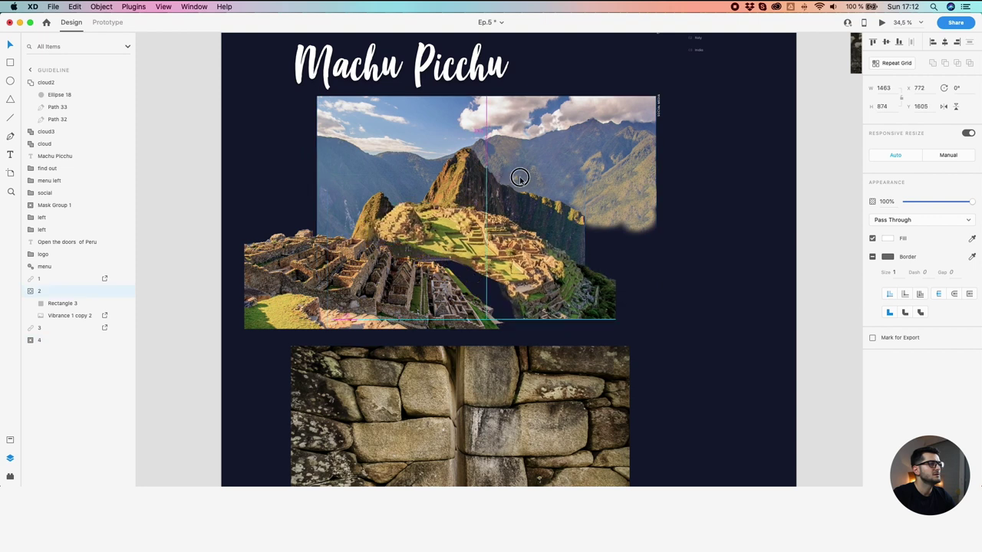
{"action": "left_click", "coordinate": [468, 158]}
{"action": "left_click_drag", "start_coordinate": [468, 157], "coordinate": [535, 145]}
{"action": "key", "text": "super+z"}
{"action": "key", "text": "super+z"}
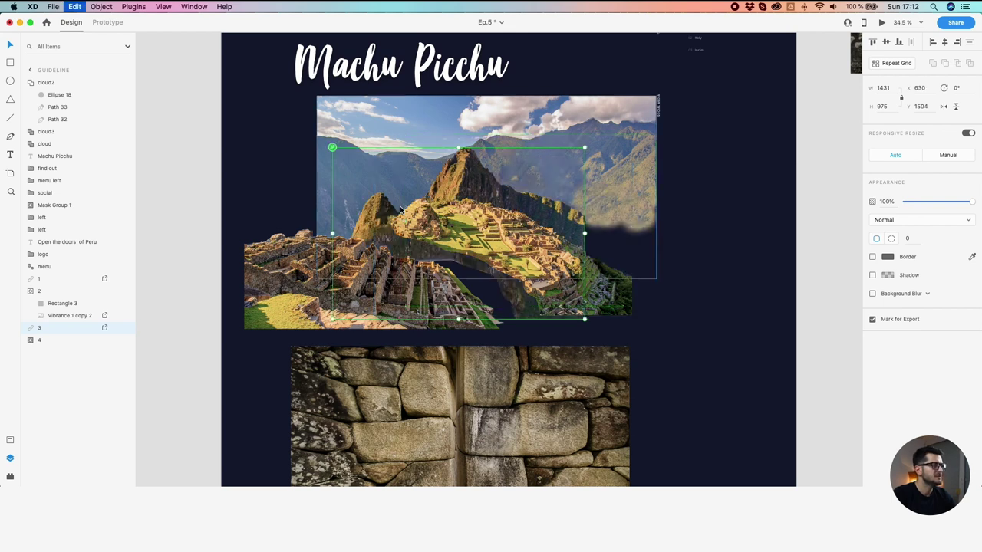
Move the foreground ruins layer to about X 541, Y 2002 and the middle ruins layer to about X 700, Y 1697
{"action": "key", "text": "alt"}
{"action": "scroll", "coordinate": [412, 297], "scroll_direction": "up", "scroll_amount": 5}
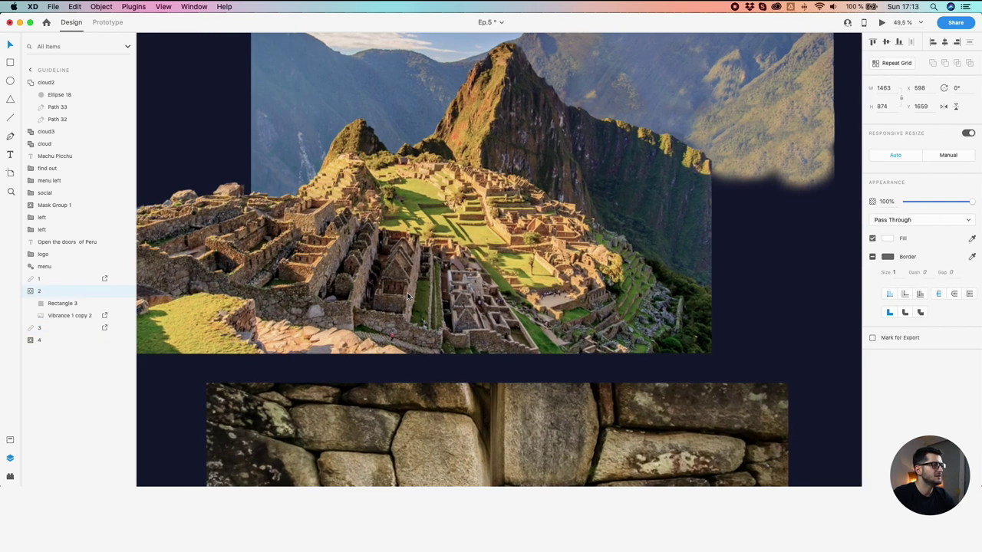
{"action": "left_click", "coordinate": [442, 215]}
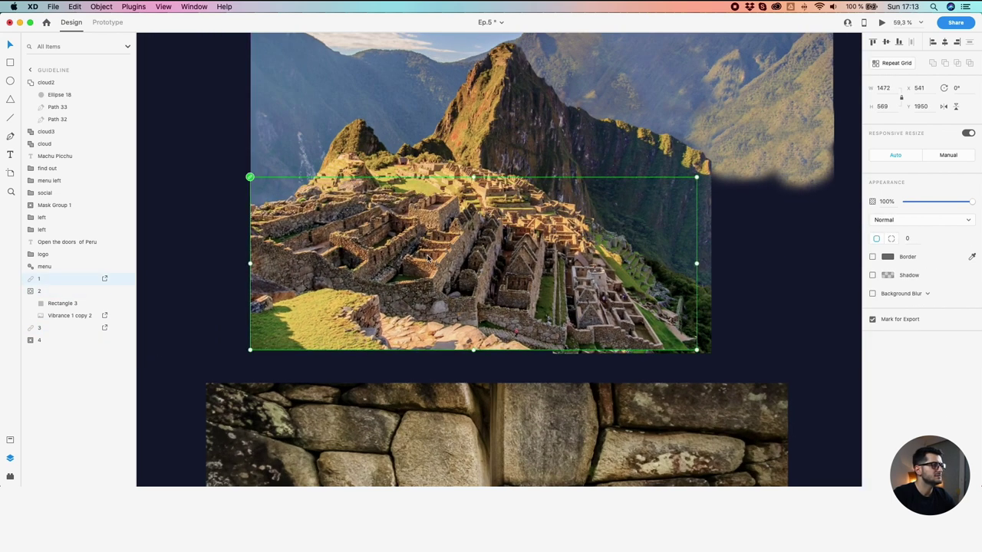
{"action": "left_click_drag", "start_coordinate": [428, 256], "coordinate": [439, 265]}
{"action": "left_click_drag", "start_coordinate": [419, 170], "coordinate": [453, 179]}
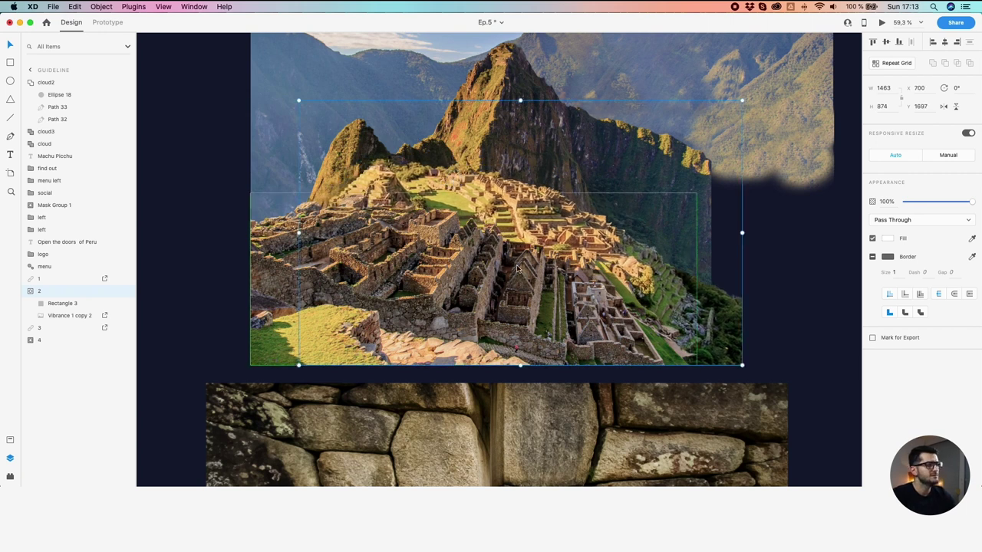
{"action": "left_click", "coordinate": [449, 247]}
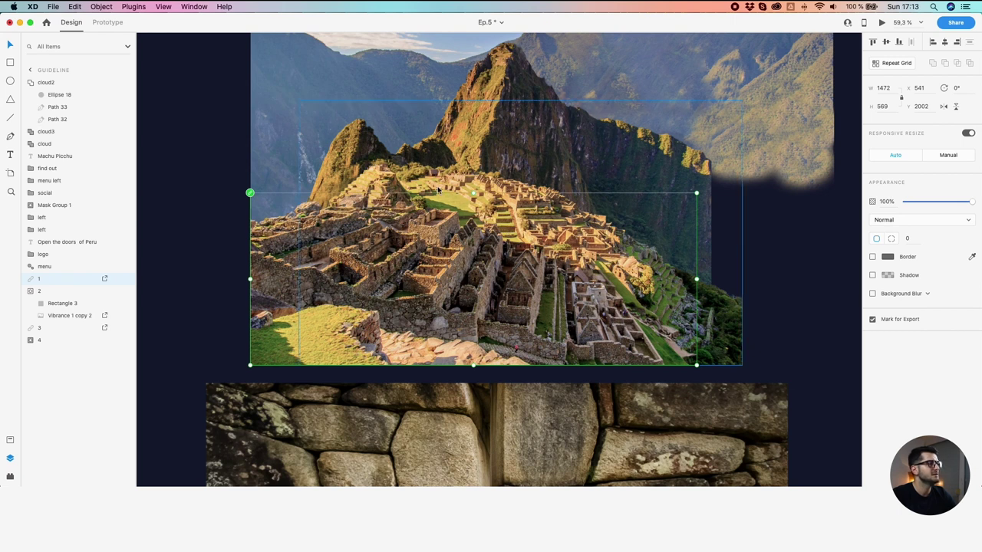
Move the mountain layer to about X 740, Y 1438 and nudge the ruins layers in front of it
{"action": "left_click", "coordinate": [502, 142]}
{"action": "left_click", "coordinate": [495, 79]}
{"action": "left_click_drag", "start_coordinate": [496, 81], "coordinate": [528, 56]}
{"action": "left_click", "coordinate": [517, 175]}
{"action": "left_click_drag", "start_coordinate": [509, 194], "coordinate": [502, 186]}
{"action": "left_click_drag", "start_coordinate": [500, 171], "coordinate": [495, 166]}
{"action": "left_click", "coordinate": [536, 85]}
{"action": "left_click_drag", "start_coordinate": [537, 82], "coordinate": [538, 132]}
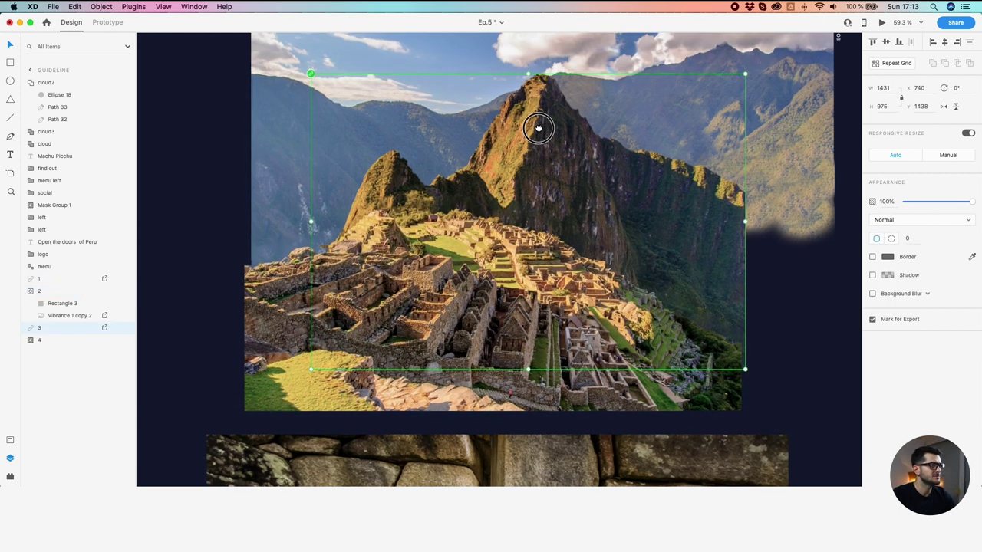
Move the sky background layer behind the mountain to about X 453, Y 1306
{"action": "left_click", "coordinate": [275, 89]}
{"action": "scroll", "coordinate": [276, 90], "scroll_direction": "up", "scroll_amount": 1}
{"action": "scroll", "coordinate": [276, 90], "scroll_direction": "down", "scroll_amount": 3}
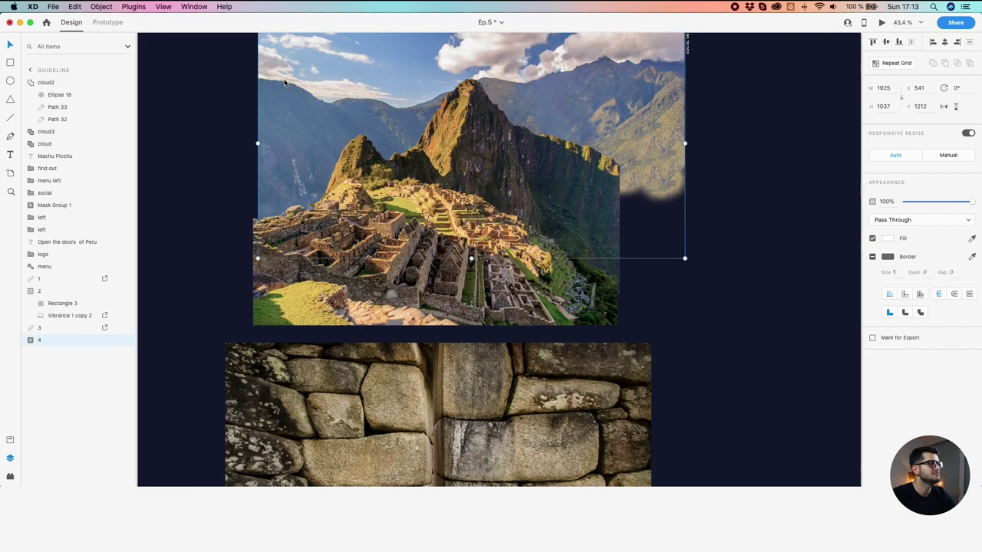
{"action": "left_click_drag", "start_coordinate": [623, 64], "coordinate": [596, 92]}
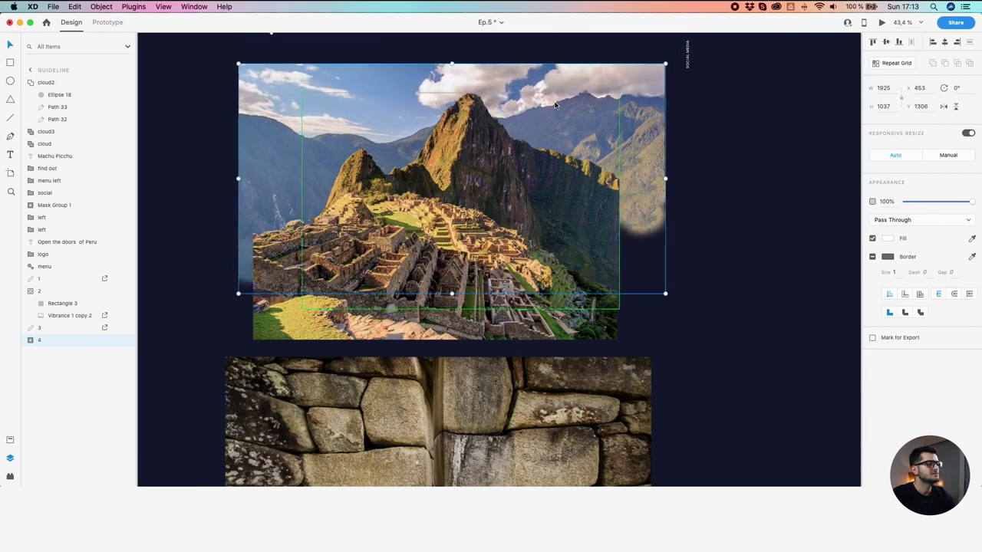
Undo all the layer moves in the Machu Picchu photo and deselect it
{"action": "key", "text": "super+z"}
{"action": "key", "text": "super+z"}
{"action": "key", "text": "super+z"}
{"action": "key", "text": "super+z"}
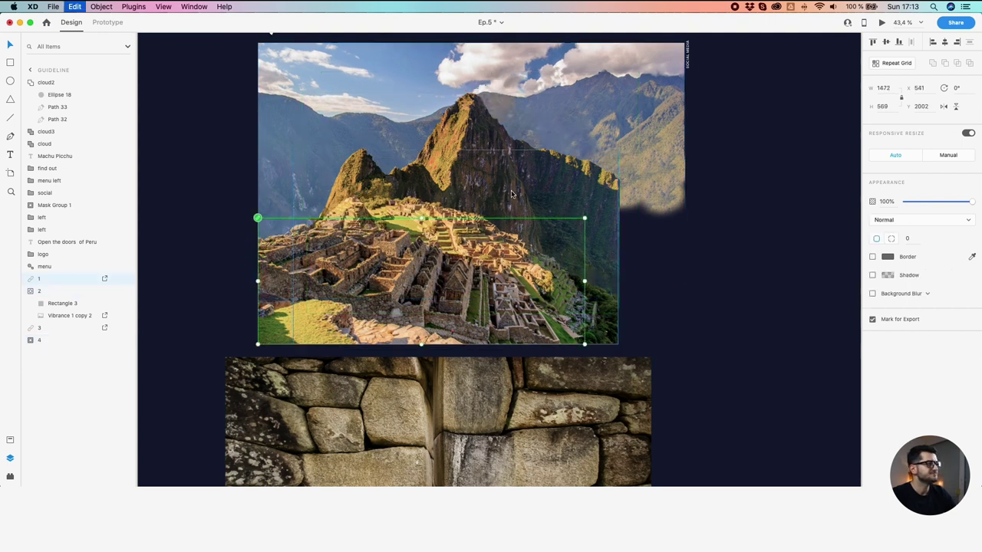
{"action": "key", "text": "super+z"}
{"action": "key", "text": "super+z"}
{"action": "key", "text": "super+z"}
{"action": "key", "text": "super+z"}
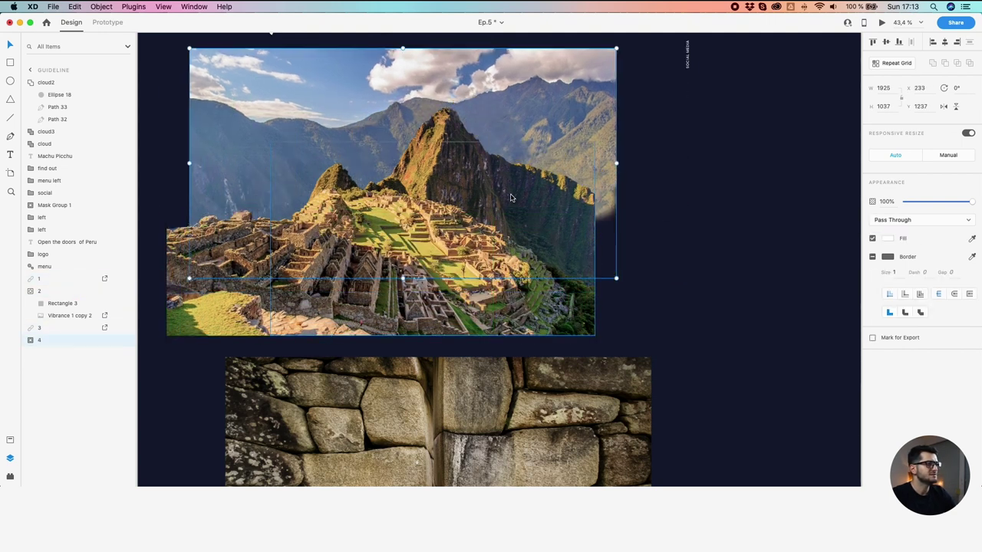
{"action": "key", "text": "super+z"}
{"action": "key", "text": "super+z"}
{"action": "key", "text": "super+z"}
{"action": "key", "text": "super+z"}
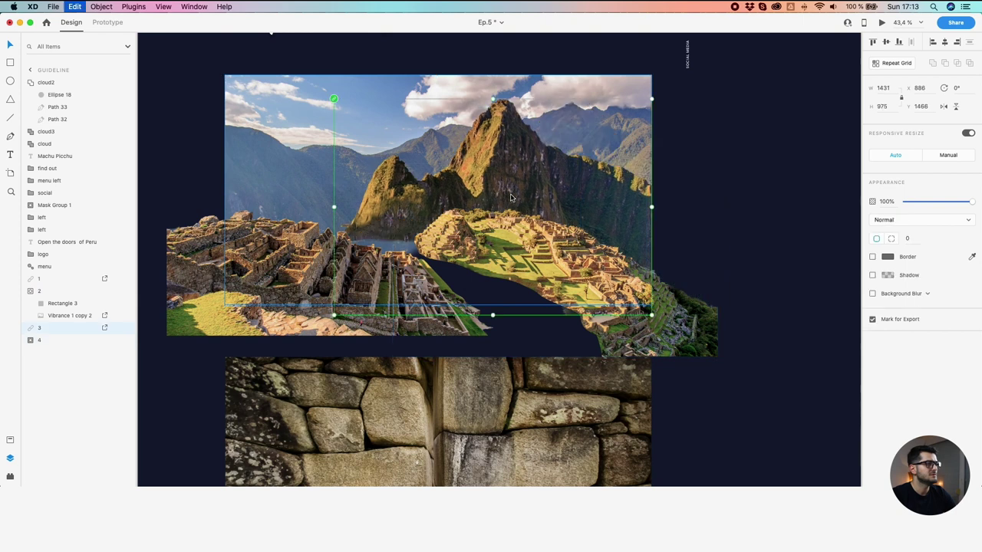
{"action": "left_click", "coordinate": [197, 189]}
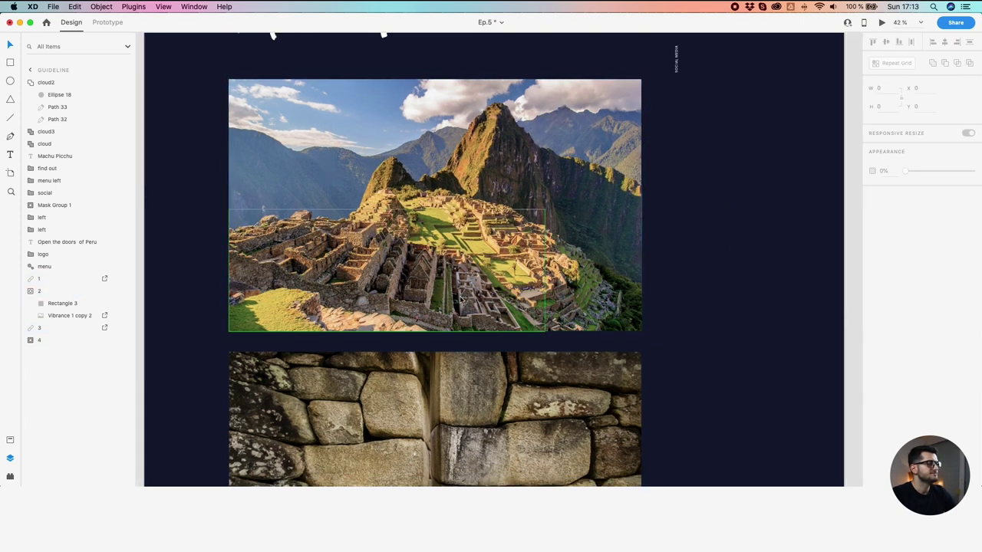
Enter the masked stone wall group, slide its left and right halves apart to open a gap, and deselect it
{"action": "scroll", "coordinate": [452, 306], "scroll_direction": "down", "scroll_amount": 2}
{"action": "scroll", "coordinate": [495, 239], "scroll_direction": "down", "scroll_amount": 5}
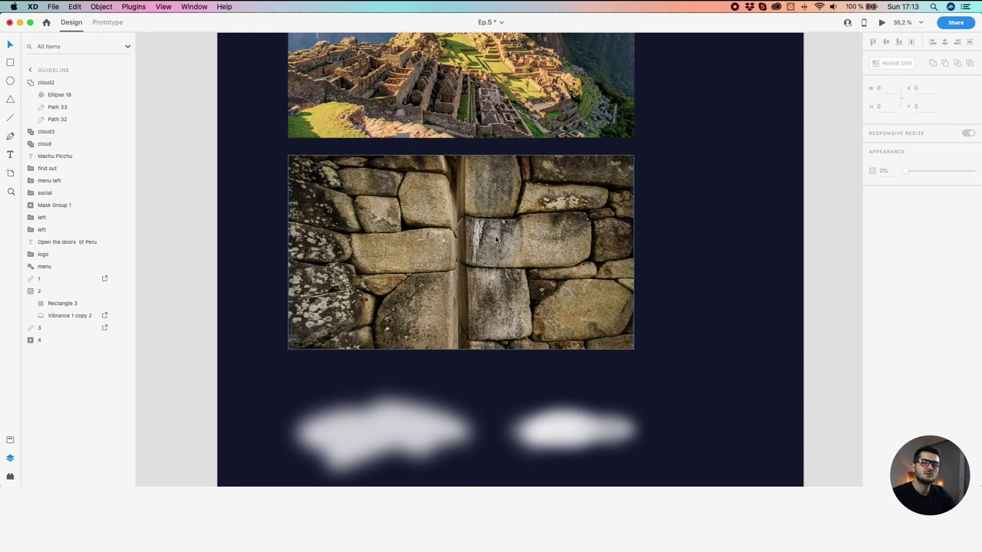
{"action": "double_click", "coordinate": [495, 240]}
{"action": "left_click", "coordinate": [495, 239]}
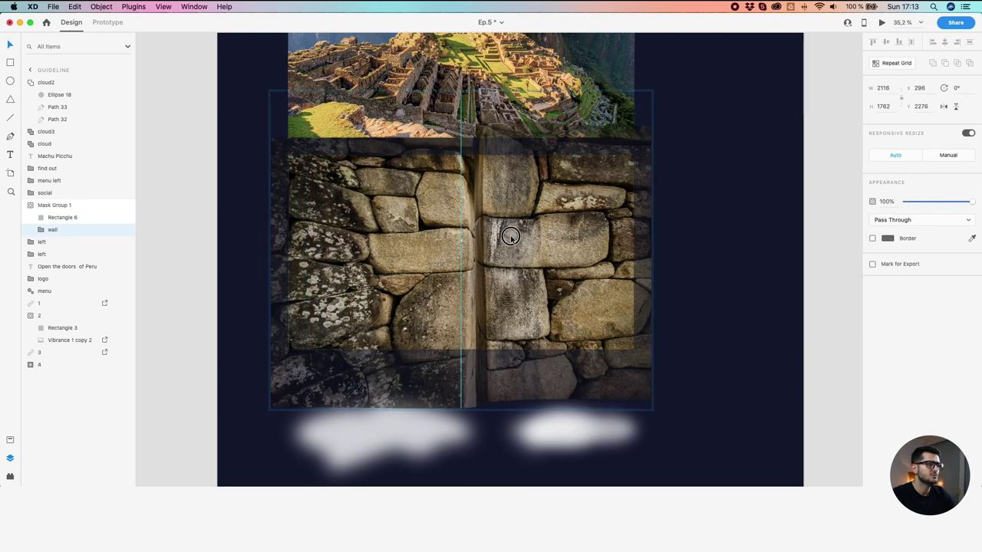
{"action": "double_click", "coordinate": [499, 238]}
{"action": "left_click_drag", "start_coordinate": [500, 239], "coordinate": [542, 239]}
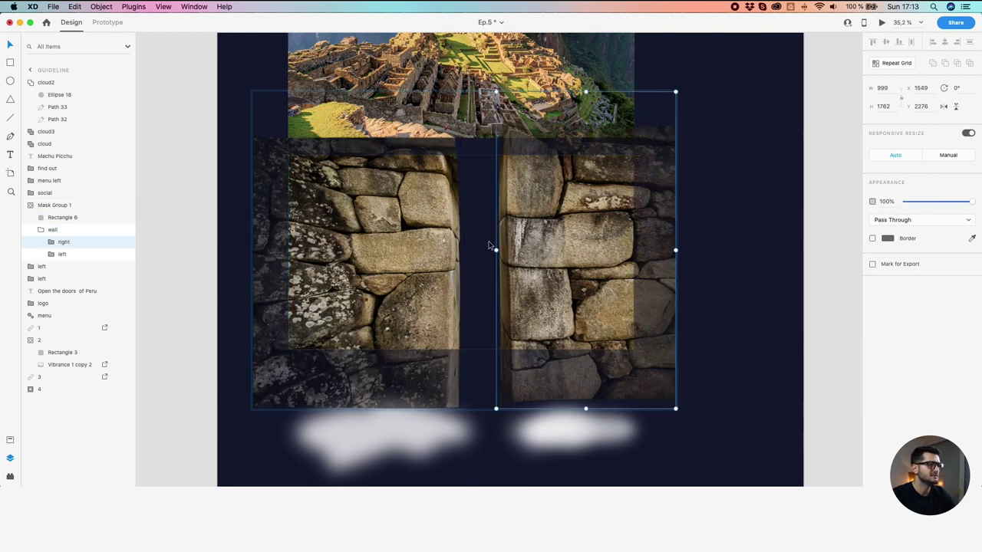
{"action": "left_click_drag", "start_coordinate": [436, 244], "coordinate": [342, 239]}
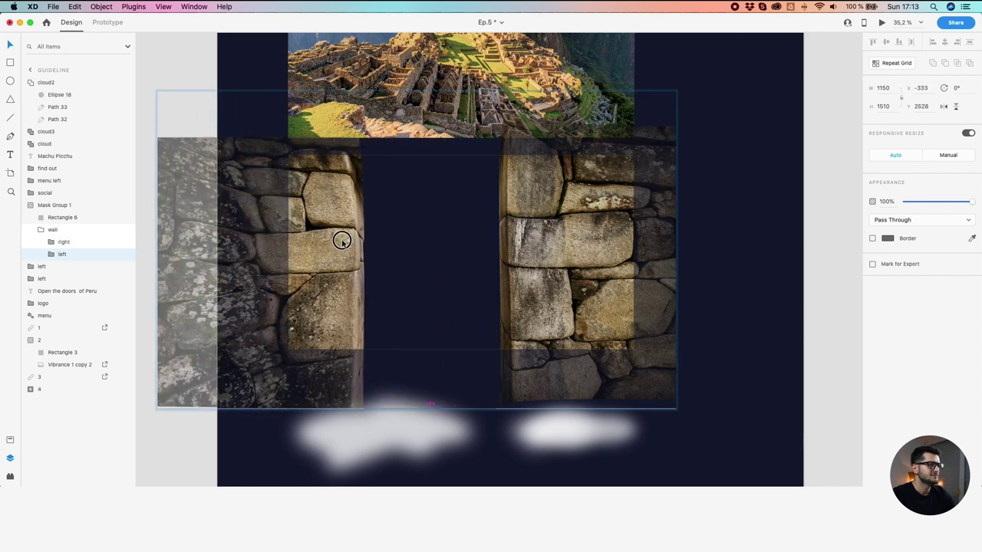
{"action": "left_click", "coordinate": [537, 245]}
{"action": "left_click_drag", "start_coordinate": [537, 246], "coordinate": [570, 246]}
{"action": "scroll", "coordinate": [416, 271], "scroll_direction": "up", "scroll_amount": 3}
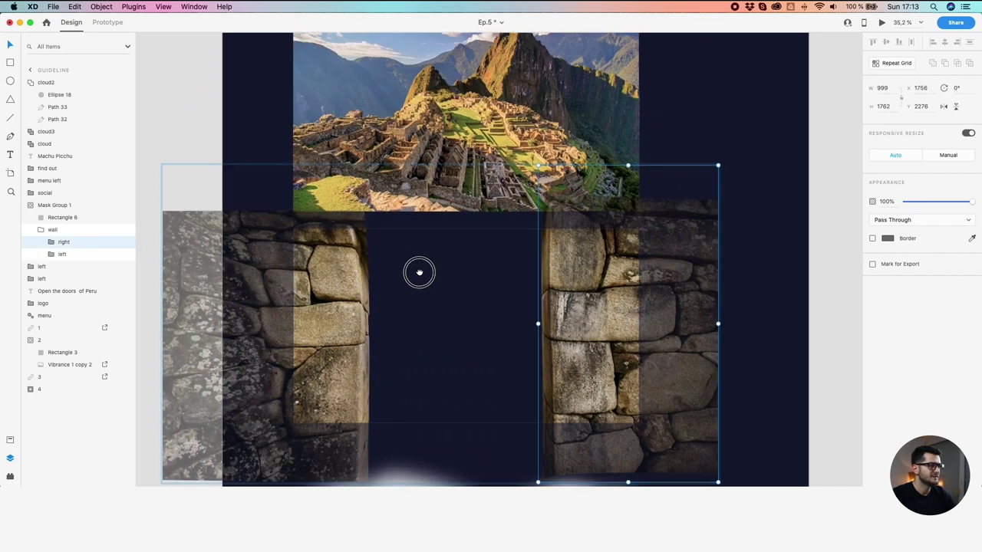
{"action": "left_click", "coordinate": [740, 261]}
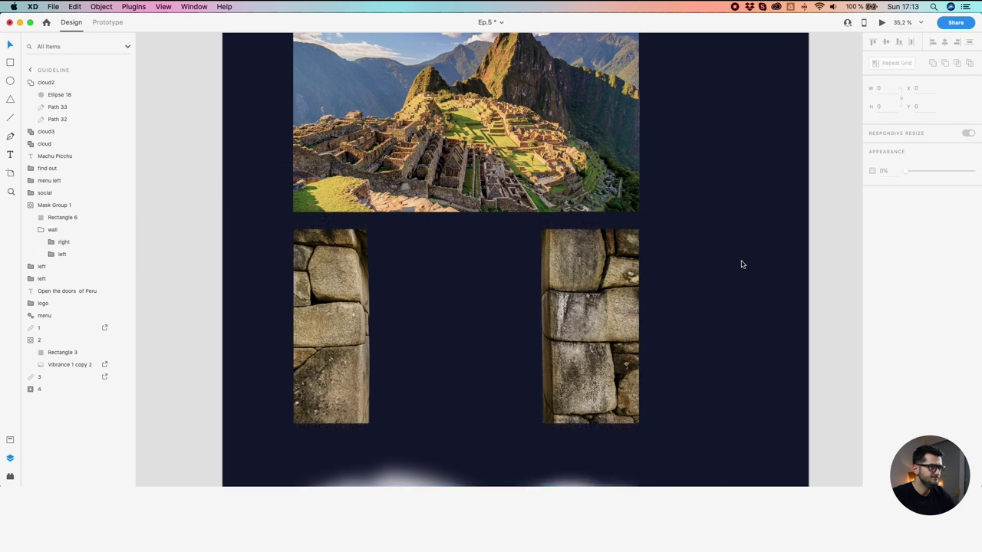
Undo the moves of the stone wall's left and right halves and deselect the group
{"action": "double_click", "coordinate": [576, 287]}
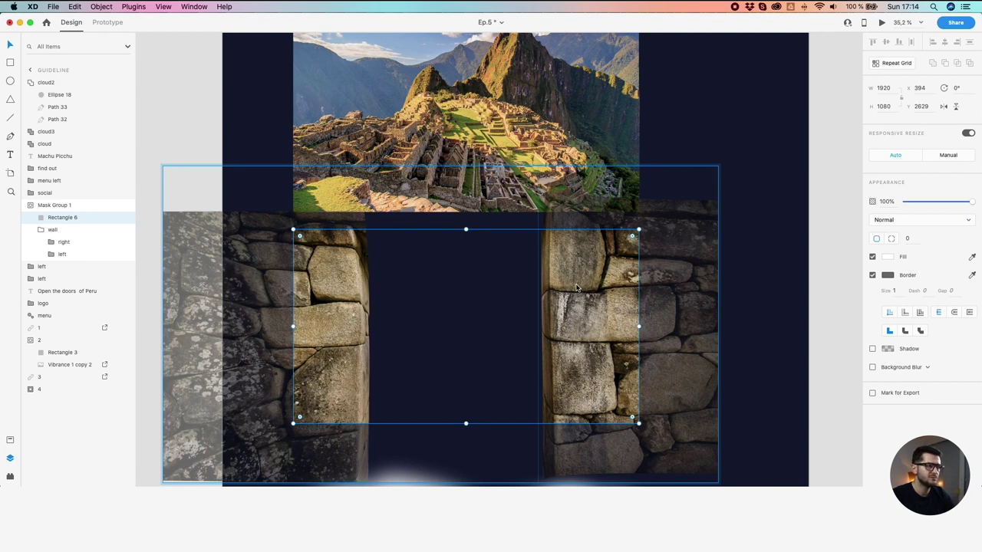
{"action": "key", "text": "super+z"}
{"action": "key", "text": "super+z"}
{"action": "key", "text": "super+z"}
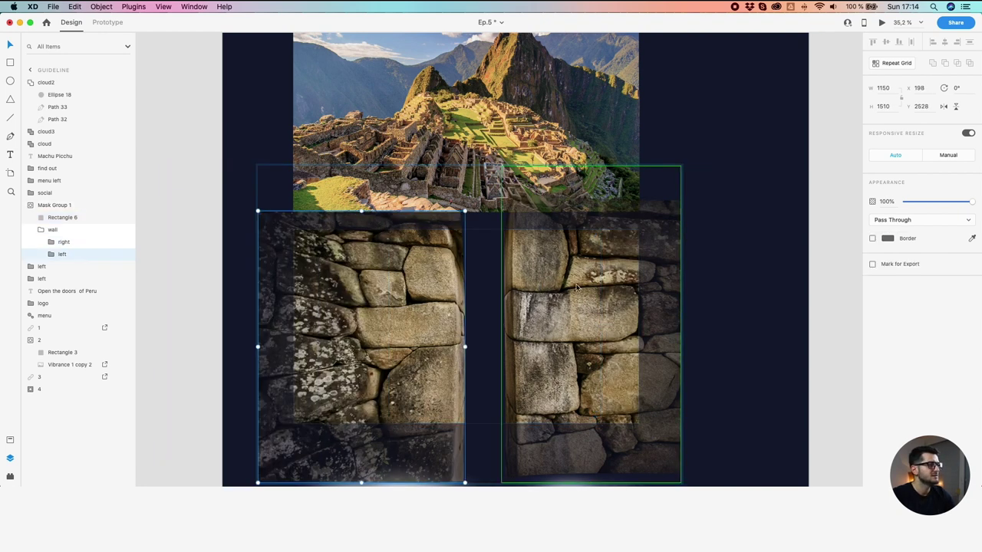
{"action": "left_click", "coordinate": [703, 291]}
Inspect the appearance settings of the two blurred cloud shapes below the stone wall
{"action": "scroll", "coordinate": [675, 289], "scroll_direction": "down", "scroll_amount": 4}
{"action": "left_click_drag", "start_coordinate": [675, 296], "coordinate": [597, 250]}
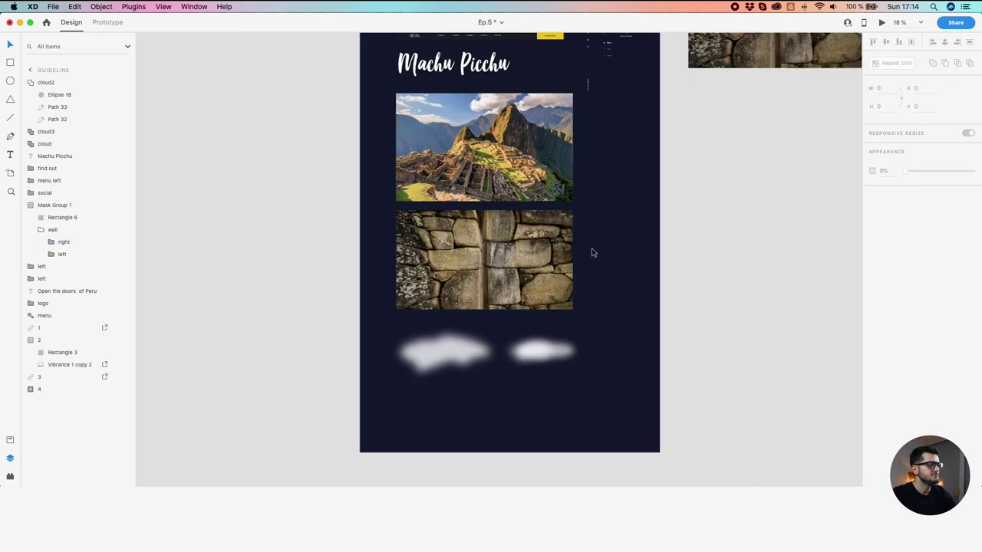
{"action": "scroll", "coordinate": [471, 364], "scroll_direction": "up", "scroll_amount": 3}
{"action": "left_click", "coordinate": [467, 357]}
{"action": "left_click", "coordinate": [549, 355]}
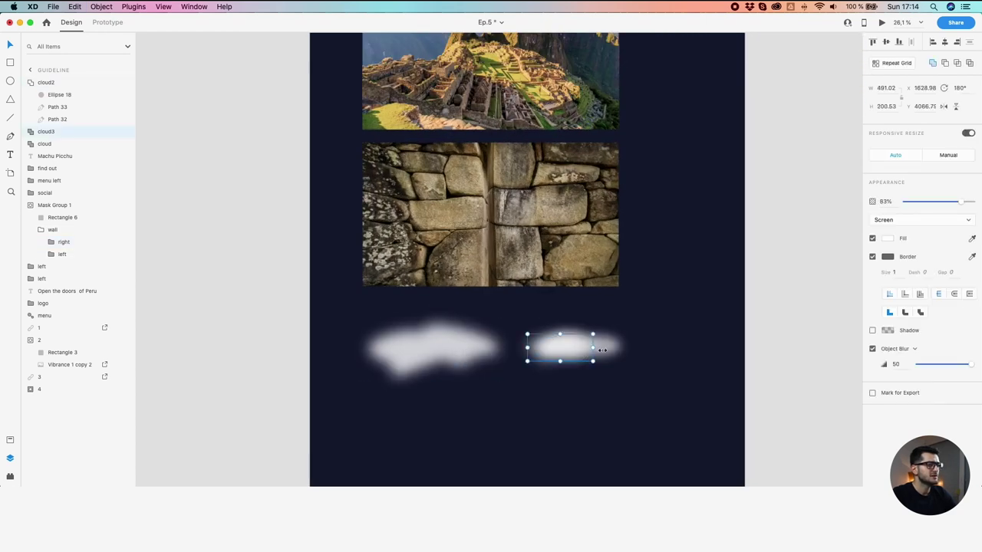
Move the small cloud3 shape out from under its overlapping neighbour to the empty area below, and turn off its object blur
{"action": "left_click", "coordinate": [602, 351]}
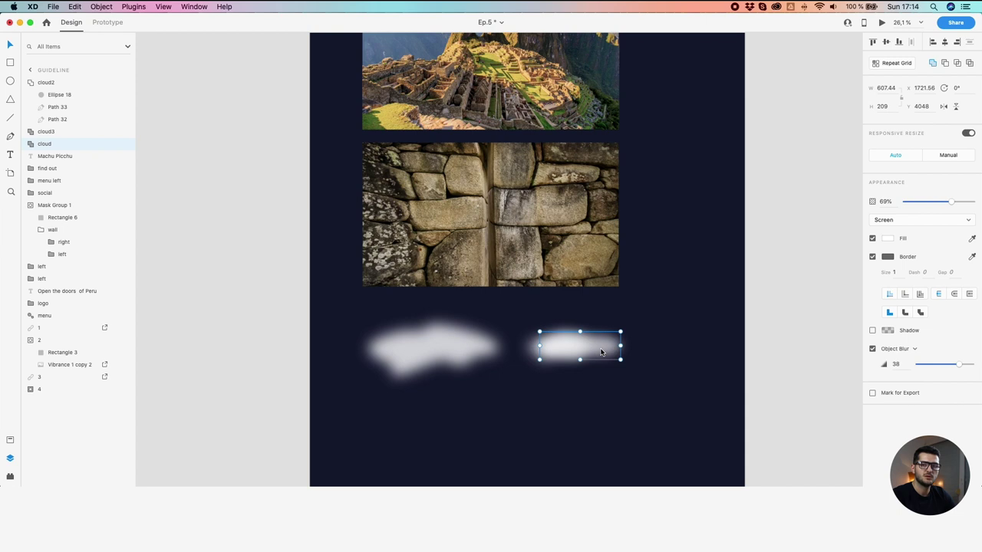
{"action": "scroll", "coordinate": [562, 349], "scroll_direction": "up", "scroll_amount": 2}
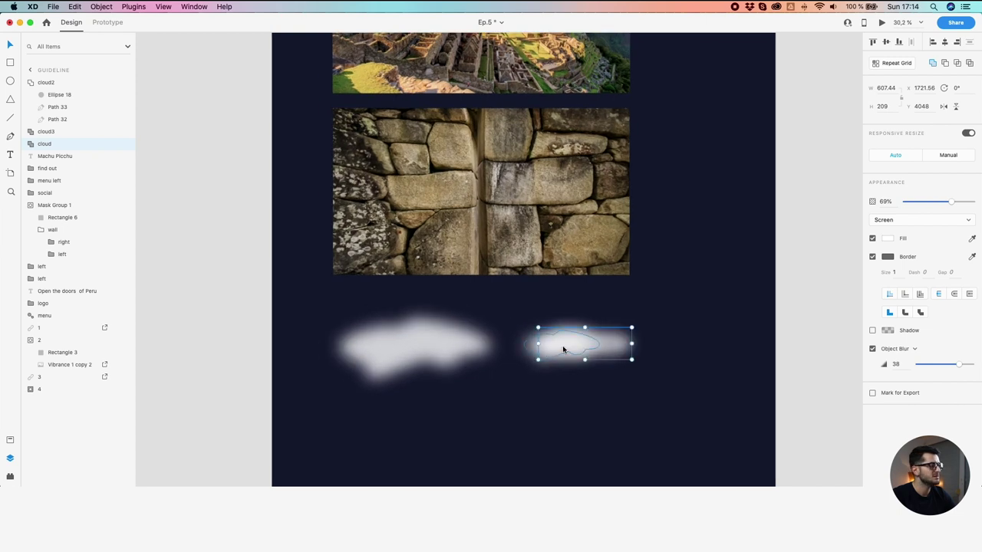
{"action": "left_click", "coordinate": [548, 346]}
{"action": "left_click_drag", "start_coordinate": [548, 346], "coordinate": [493, 411]}
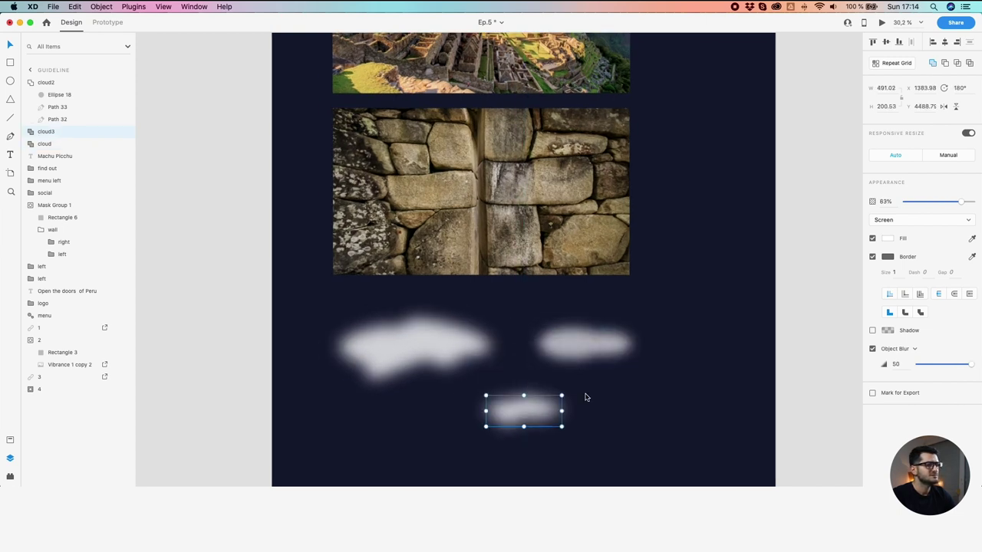
{"action": "left_click", "coordinate": [872, 349]}
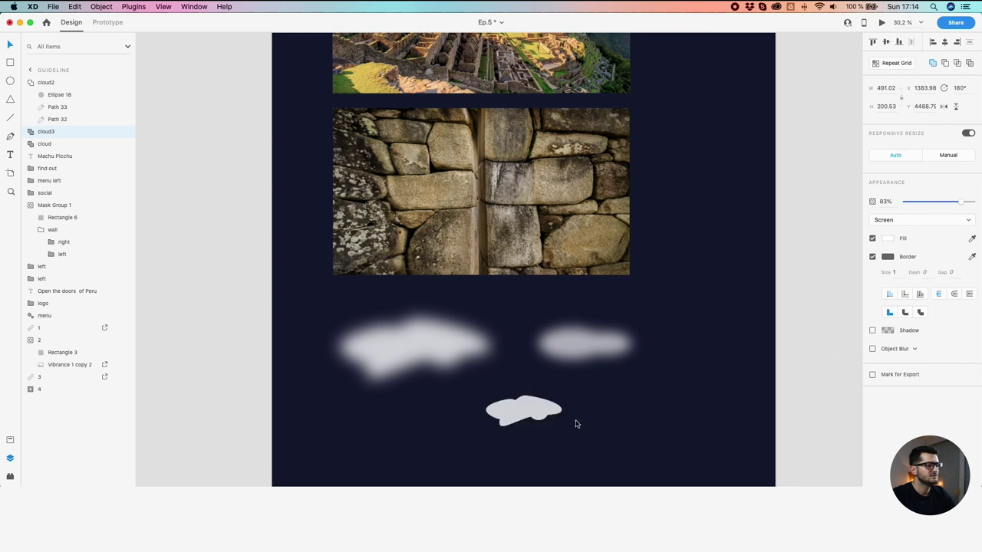
Examine the ellipse and paths that are combined into the unblurred cloud3 shape
{"action": "scroll", "coordinate": [528, 415], "scroll_direction": "up", "scroll_amount": 2}
{"action": "double_click", "coordinate": [532, 413]}
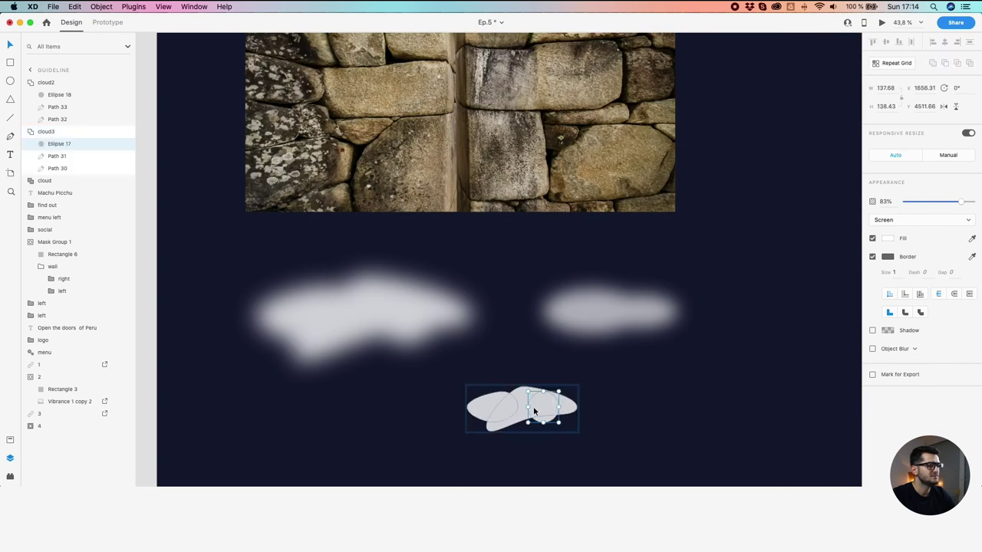
{"action": "scroll", "coordinate": [521, 408], "scroll_direction": "up", "scroll_amount": 3}
{"action": "left_click", "coordinate": [484, 403]}
{"action": "left_click", "coordinate": [549, 389]}
{"action": "left_click", "coordinate": [550, 390]}
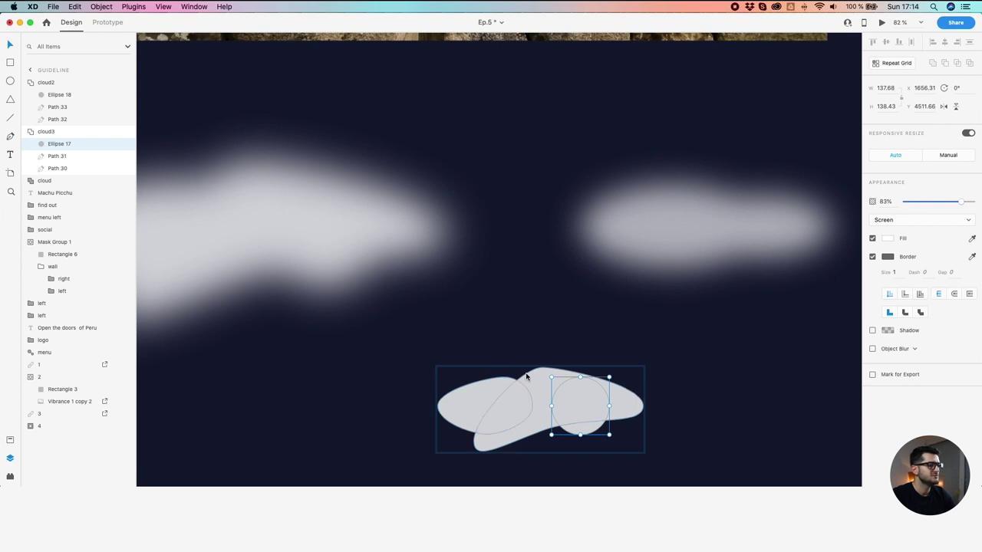
{"action": "left_click", "coordinate": [655, 346]}
{"action": "left_click", "coordinate": [576, 394]}
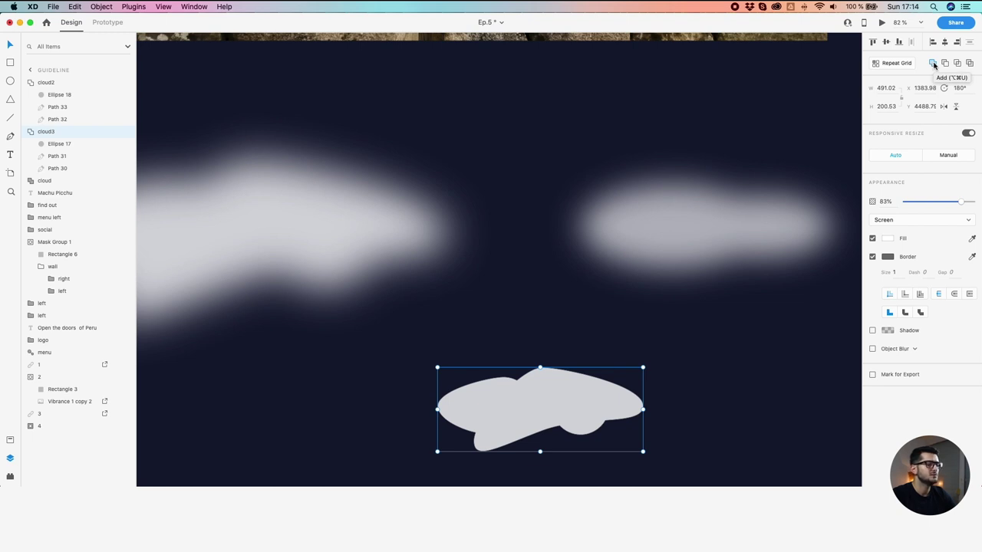
Turn object blur back on for cloud3, adjust the blur amount, and move the shape slightly closer to the two other clouds
{"action": "left_click", "coordinate": [873, 349]}
{"action": "left_click_drag", "start_coordinate": [547, 408], "coordinate": [604, 382]}
{"action": "mouse_move", "coordinate": [952, 364]}
{"action": "left_mouse_down"}
{"action": "mouse_move", "coordinate": [923, 364]}
{"action": "mouse_move", "coordinate": [971, 362]}
{"action": "mouse_move", "coordinate": [943, 363]}
{"action": "mouse_move", "coordinate": [959, 363]}
{"action": "left_mouse_up"}
Reshape both ellipses inside the cloud shape by editing their anchor points and curve handles into an irregular outline, and deselect it
{"action": "left_click", "coordinate": [650, 227]}
{"action": "double_click", "coordinate": [650, 225]}
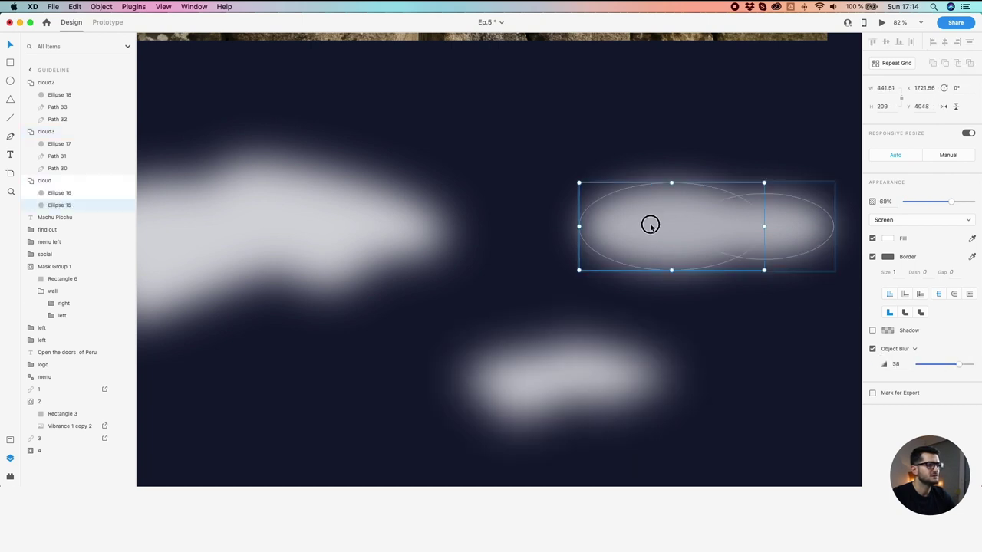
{"action": "double_click", "coordinate": [649, 223]}
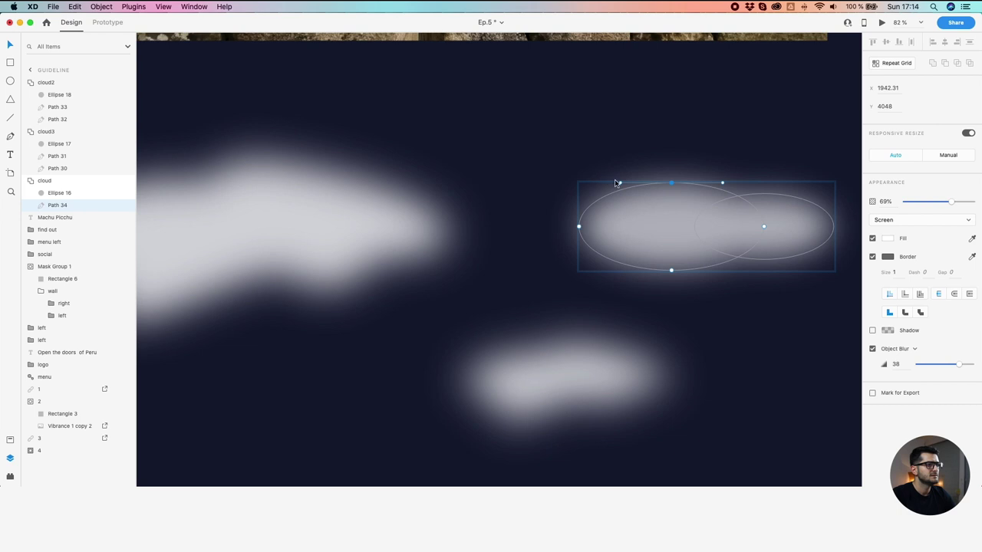
{"action": "left_click_drag", "start_coordinate": [620, 185], "coordinate": [654, 229]}
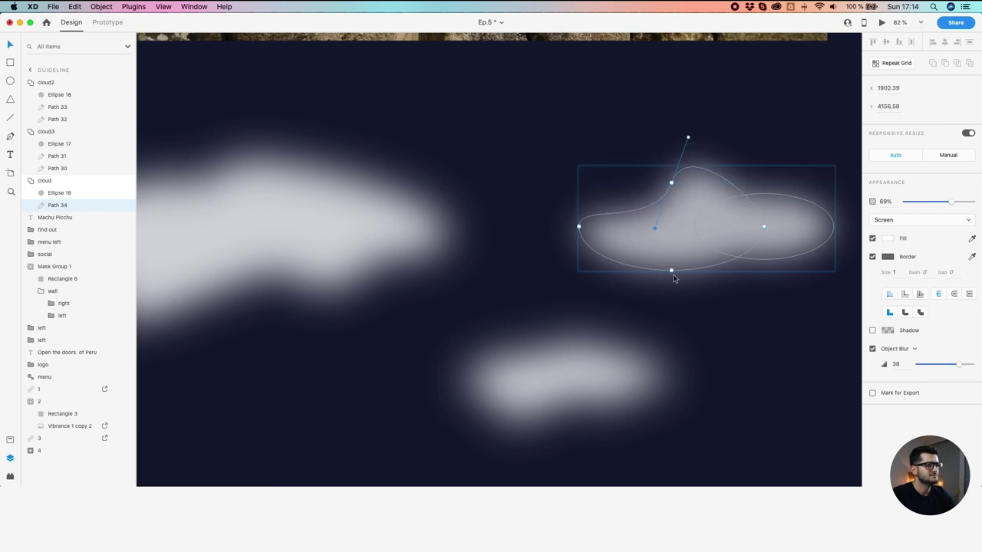
{"action": "left_click_drag", "start_coordinate": [671, 271], "coordinate": [685, 253]}
{"action": "double_click", "coordinate": [794, 211]}
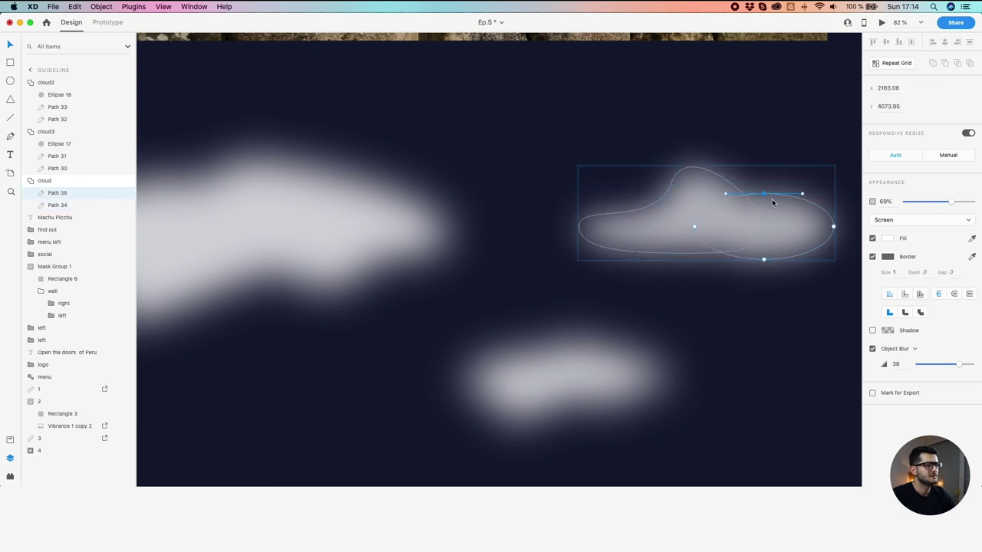
{"action": "left_click_drag", "start_coordinate": [764, 195], "coordinate": [798, 222]}
{"action": "left_click", "coordinate": [750, 325]}
Move cloud3 back up so it overlaps the reshaped cloud, and deselect it
{"action": "left_click", "coordinate": [581, 379]}
{"action": "left_click_drag", "start_coordinate": [532, 384], "coordinate": [581, 250]}
{"action": "left_click", "coordinate": [544, 166]}
Delete the Inter 1, Inter 2 and Final artboards beside the Home artboard
{"action": "scroll", "coordinate": [544, 166], "scroll_direction": "down", "scroll_amount": 4}
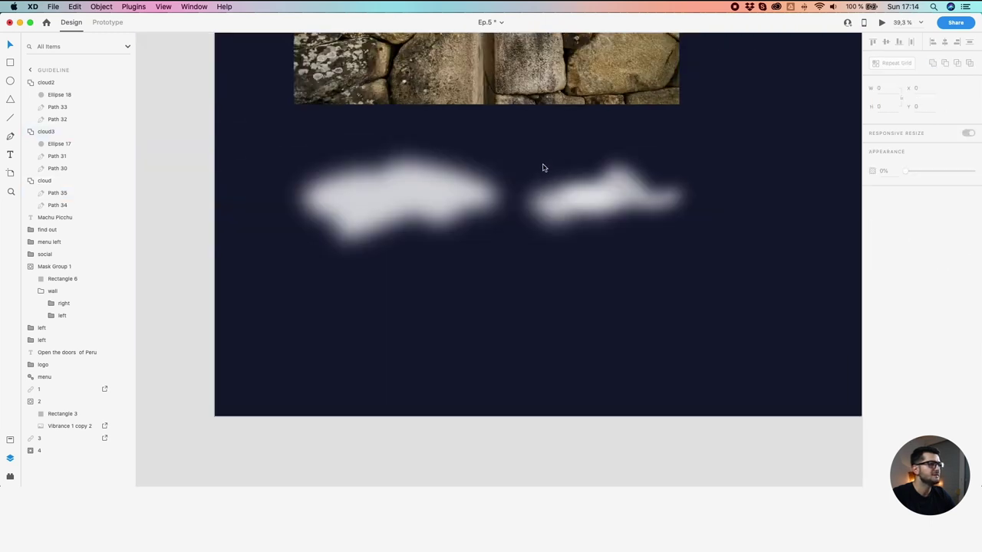
{"action": "left_click_drag", "start_coordinate": [544, 152], "coordinate": [541, 266]}
{"action": "scroll", "coordinate": [543, 262], "scroll_direction": "down", "scroll_amount": 5}
{"action": "left_click_drag", "start_coordinate": [668, 221], "coordinate": [477, 403]}
{"action": "left_click_drag", "start_coordinate": [585, 292], "coordinate": [455, 277]}
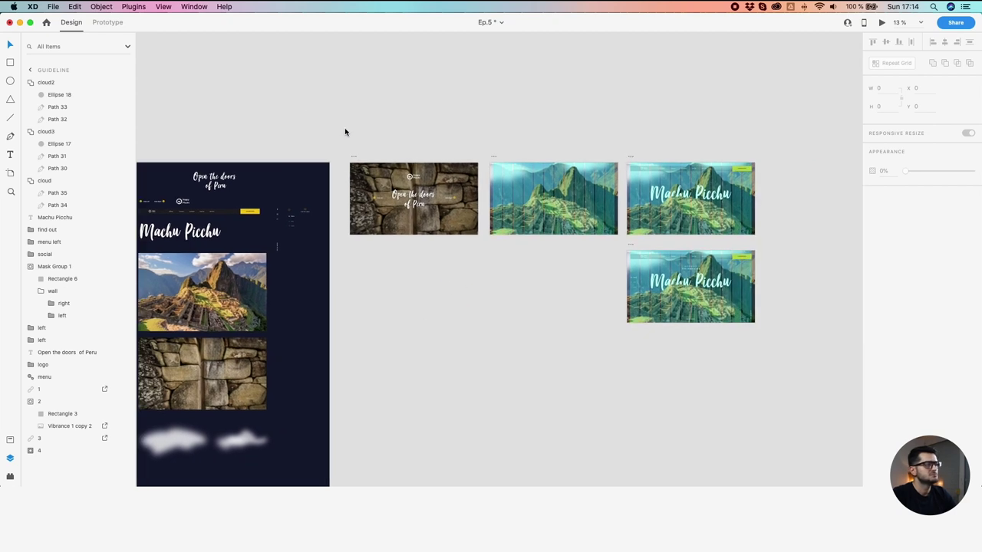
{"action": "scroll", "coordinate": [347, 158], "scroll_direction": "up", "scroll_amount": 2}
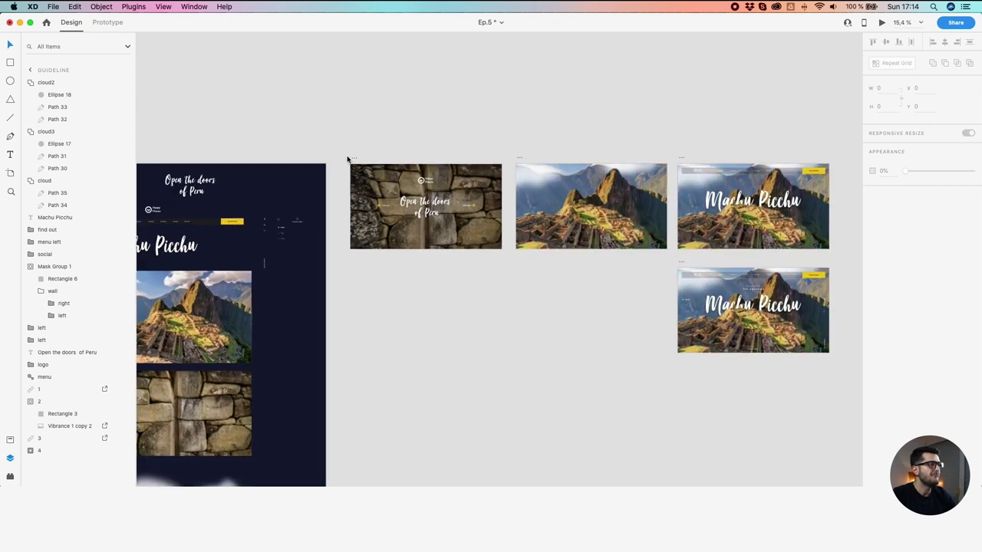
{"action": "left_click_drag", "start_coordinate": [840, 131], "coordinate": [514, 423]}
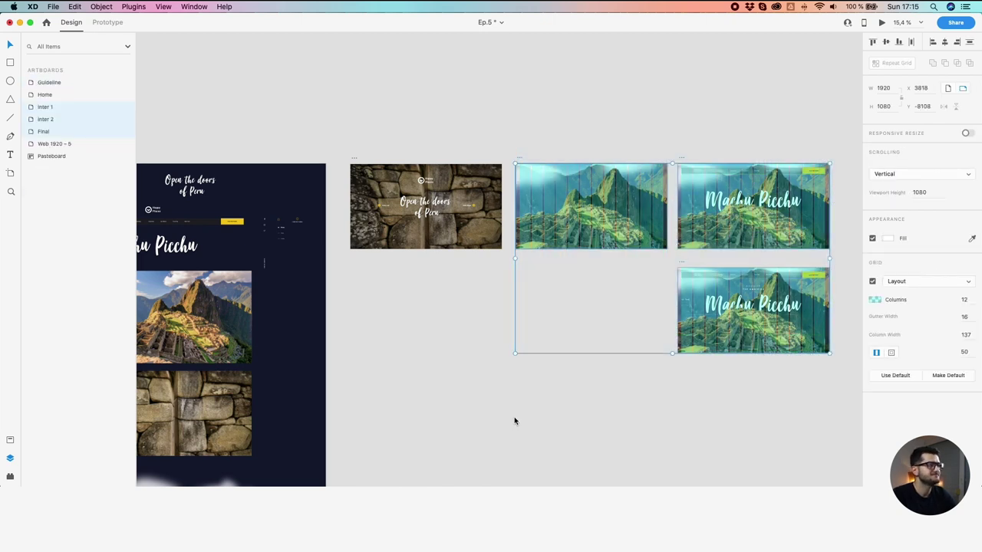
{"action": "key", "text": "Delete"}
Delete all the content of the Home artboard
{"action": "scroll", "coordinate": [375, 188], "scroll_direction": "up", "scroll_amount": 5}
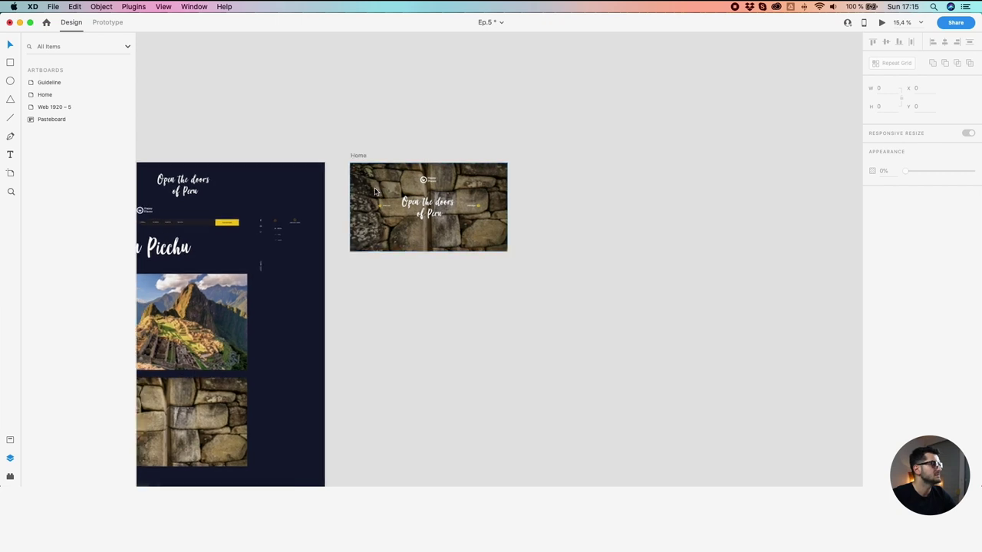
{"action": "left_click", "coordinate": [419, 178]}
{"action": "key", "text": "super+a"}
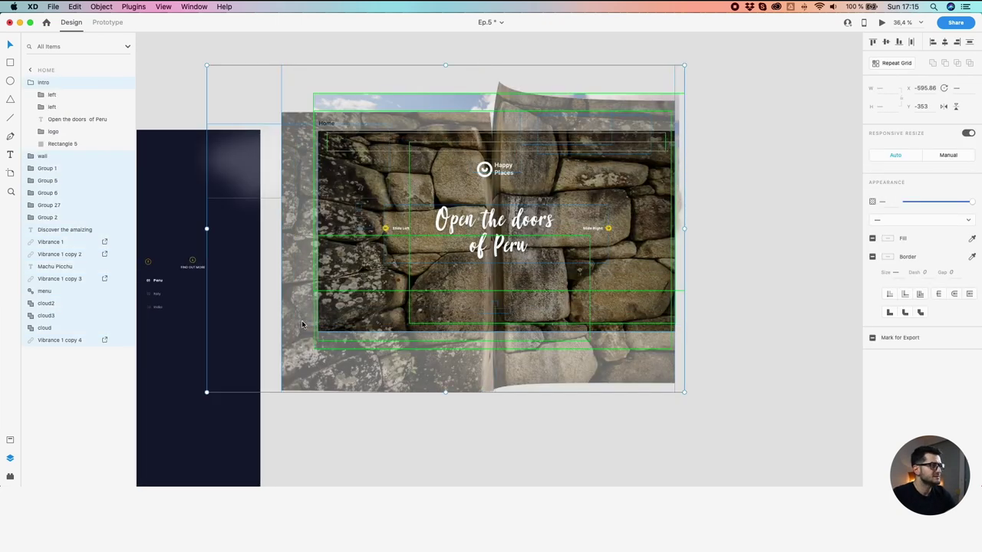
{"action": "key", "text": "Delete"}
Show the 12-column layout grid on the empty Home artboard, review its column and gutter settings, and deselect the artboard
{"action": "left_click", "coordinate": [326, 123]}
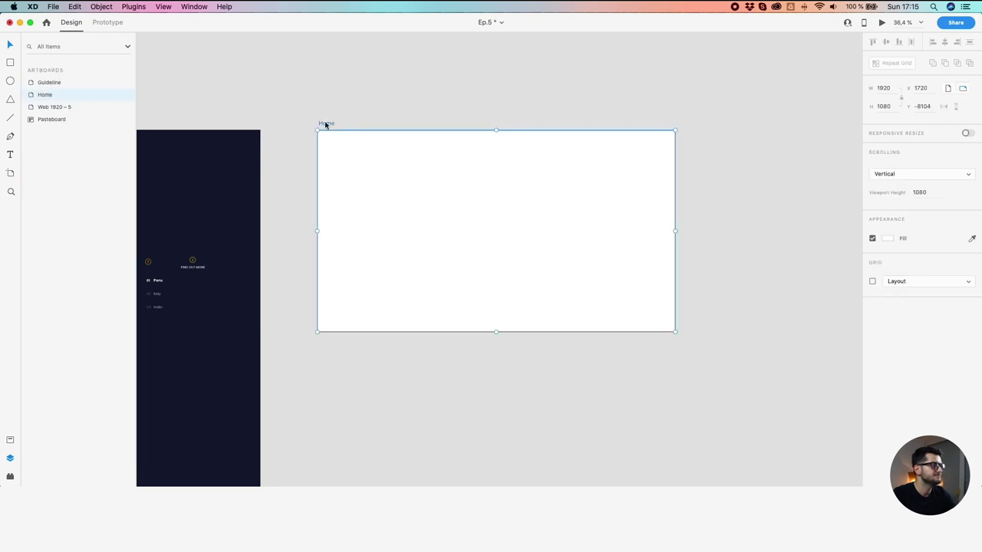
{"action": "left_click", "coordinate": [873, 282]}
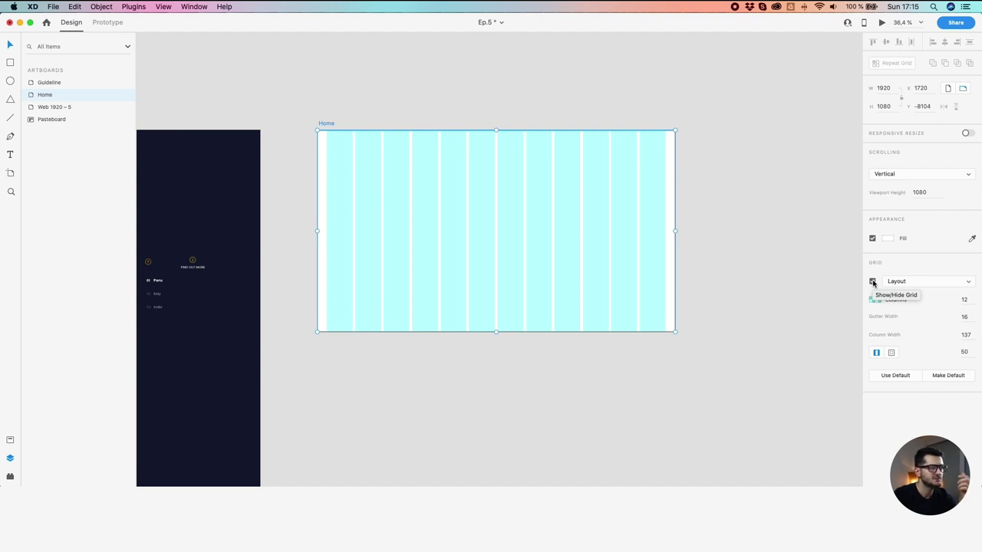
{"action": "left_click", "coordinate": [965, 300]}
{"action": "left_click", "coordinate": [964, 316]}
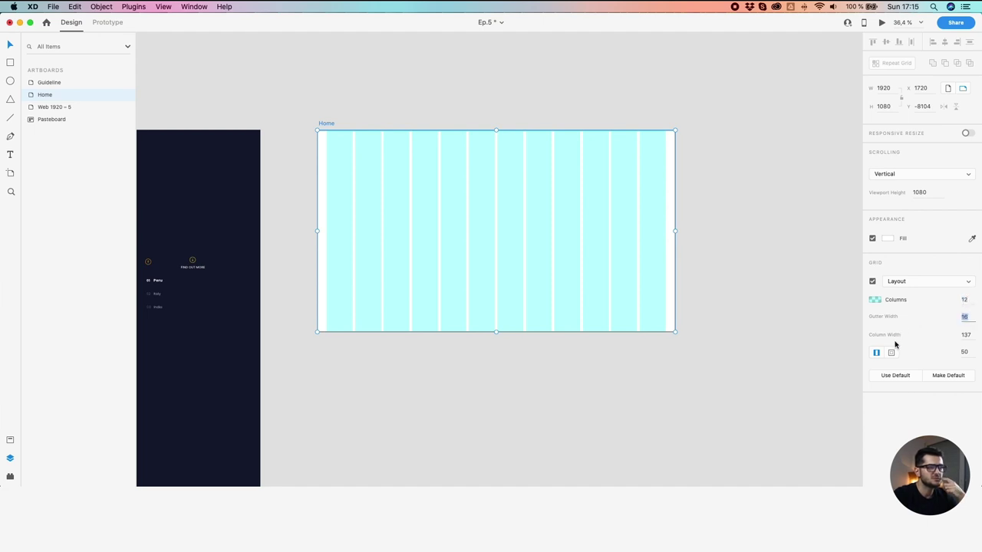
{"action": "left_click", "coordinate": [653, 386]}
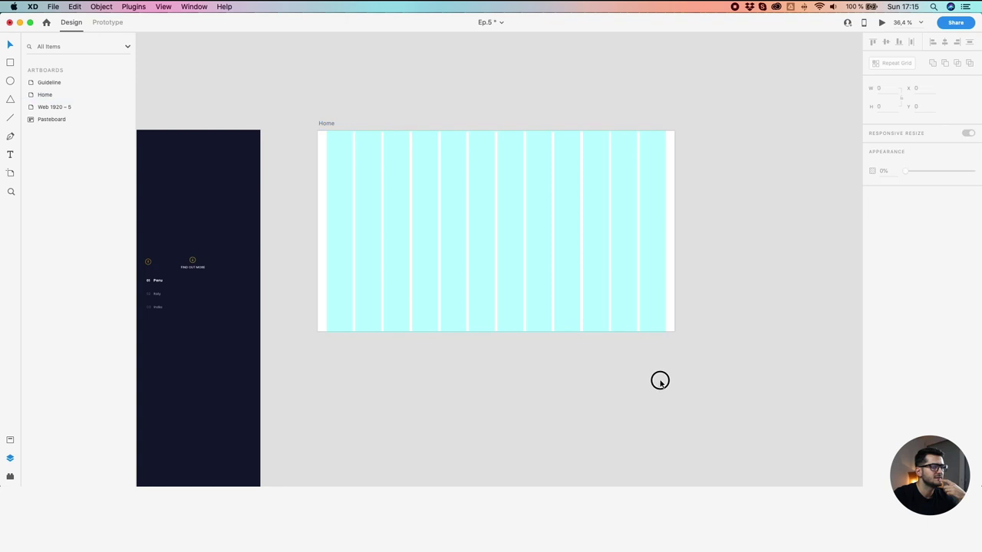
Copy the four Machu Picchu photo layers from the Guideline artboard into the Home artboard, aligned with its top and side edges
{"action": "scroll", "coordinate": [538, 299], "scroll_direction": "down", "scroll_amount": 3}
{"action": "left_click_drag", "start_coordinate": [515, 289], "coordinate": [584, 285]}
{"action": "left_click", "coordinate": [465, 177]}
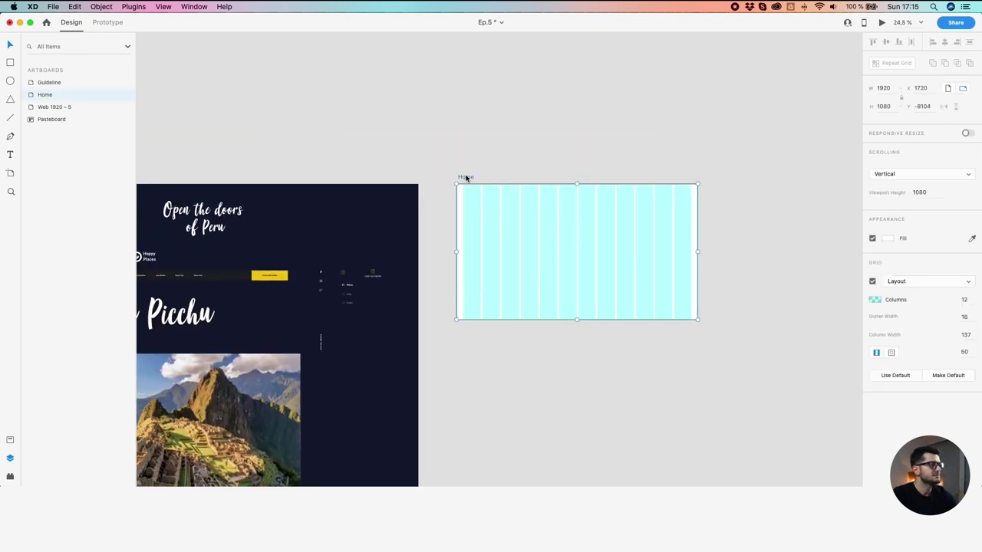
{"action": "scroll", "coordinate": [469, 179], "scroll_direction": "up", "scroll_amount": 2}
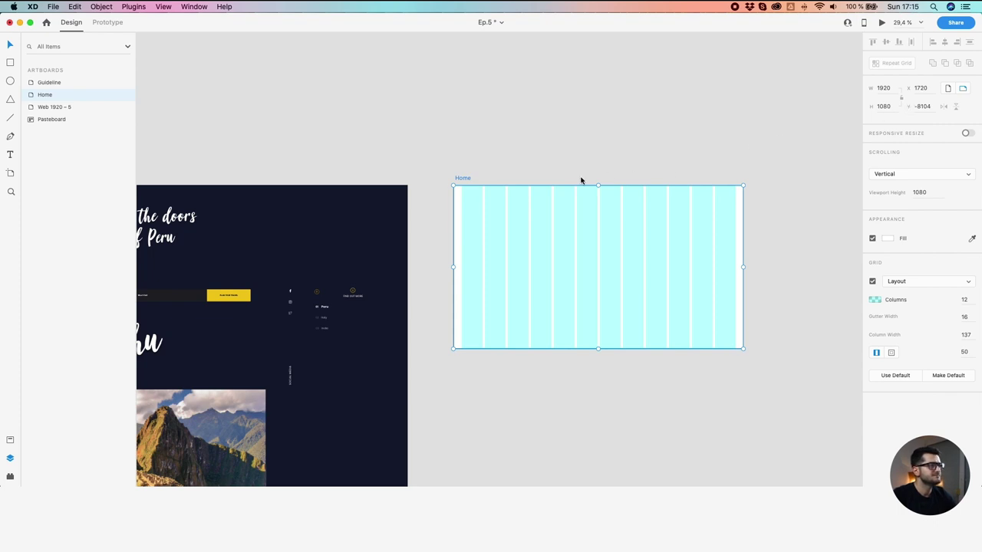
{"action": "left_click_drag", "start_coordinate": [579, 174], "coordinate": [606, 116]}
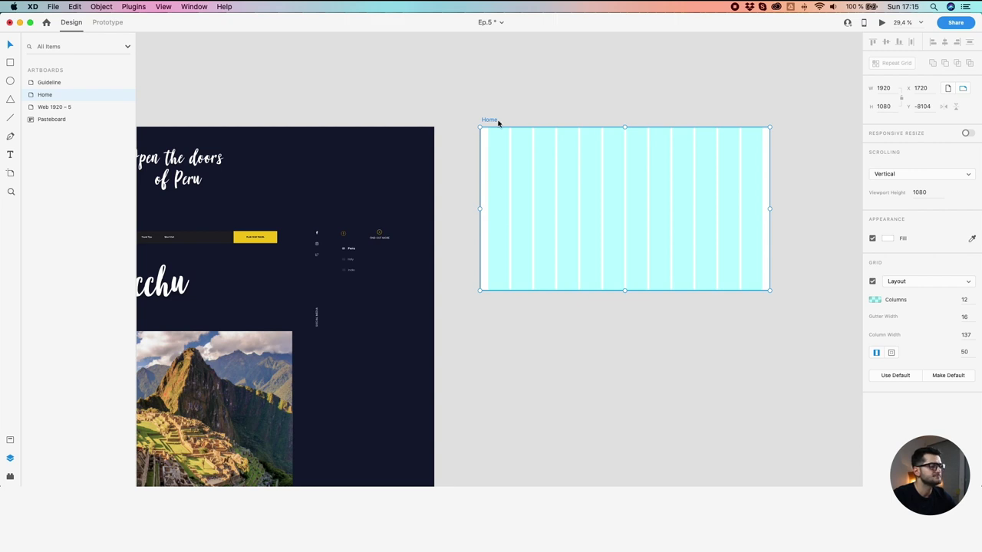
{"action": "left_click", "coordinate": [244, 424]}
{"action": "left_click_drag", "start_coordinate": [331, 420], "coordinate": [382, 353]}
{"action": "left_click", "coordinate": [376, 307]}
{"action": "left_click_drag", "start_coordinate": [376, 307], "coordinate": [629, 246]}
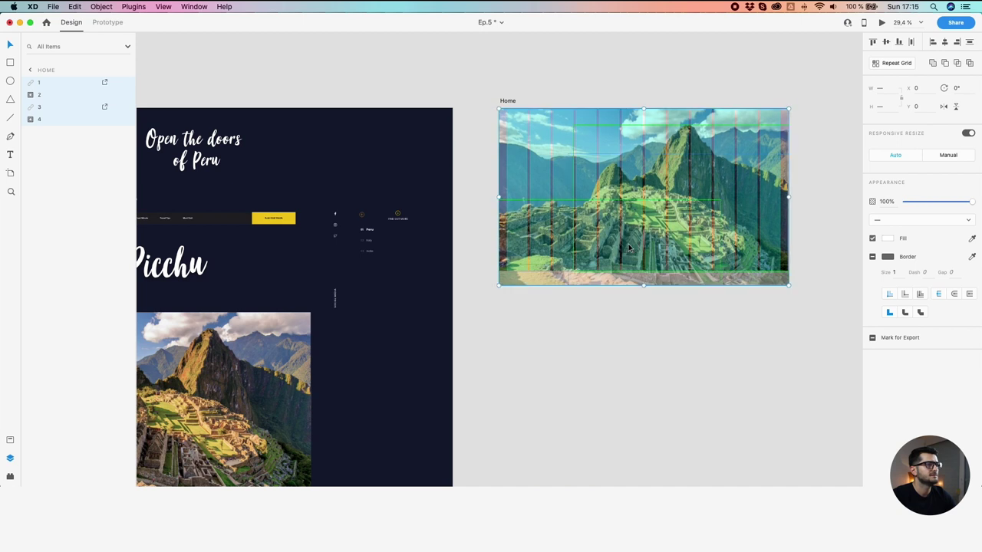
Examine how the individual photo layers are positioned and how far they extend beyond the Home artboard
{"action": "scroll", "coordinate": [649, 240], "scroll_direction": "up", "scroll_amount": 2}
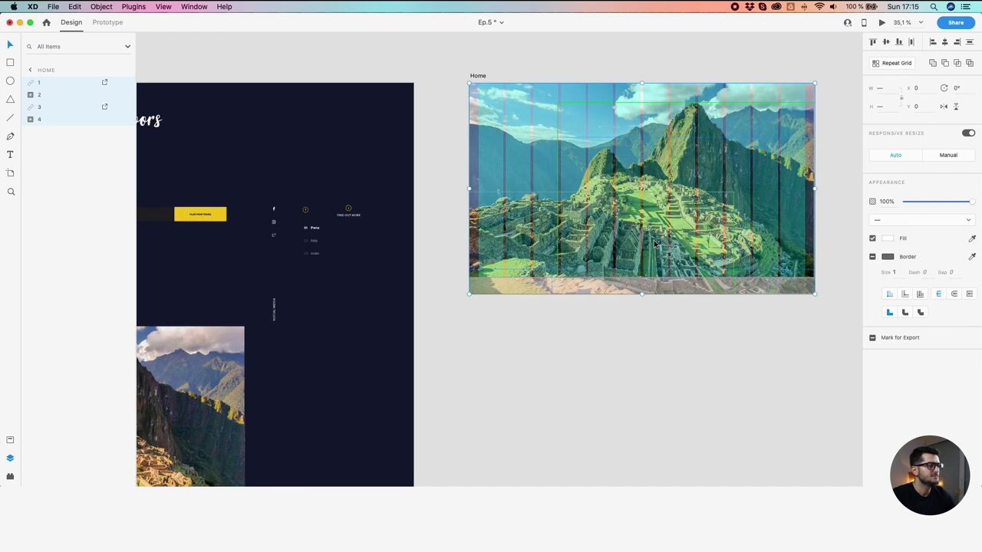
{"action": "left_click", "coordinate": [651, 304]}
{"action": "scroll", "coordinate": [651, 304], "scroll_direction": "up", "scroll_amount": 3}
{"action": "left_click_drag", "start_coordinate": [652, 304], "coordinate": [609, 426]}
{"action": "left_click", "coordinate": [390, 312]}
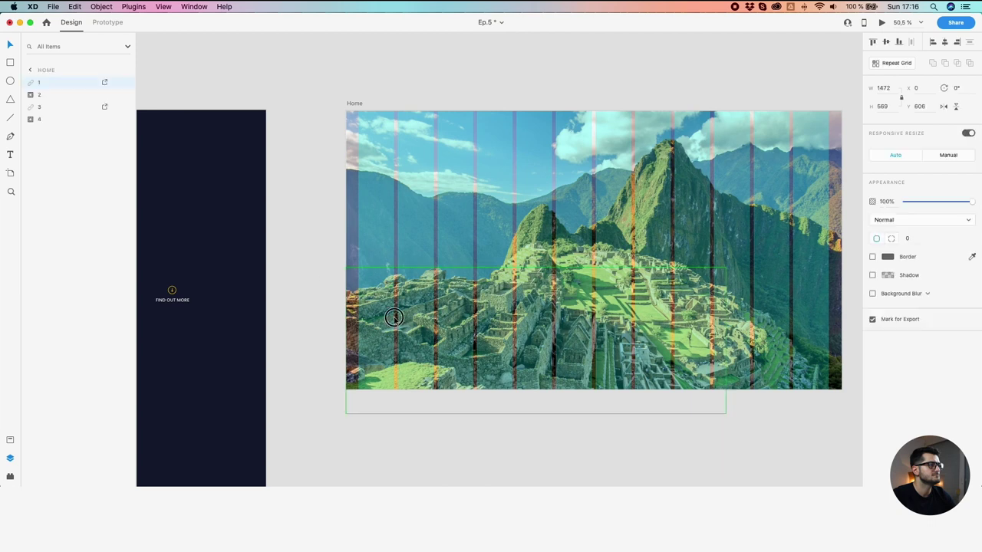
{"action": "left_click", "coordinate": [371, 227]}
{"action": "left_click", "coordinate": [294, 220]}
{"action": "scroll", "coordinate": [313, 223], "scroll_direction": "down", "scroll_amount": 1}
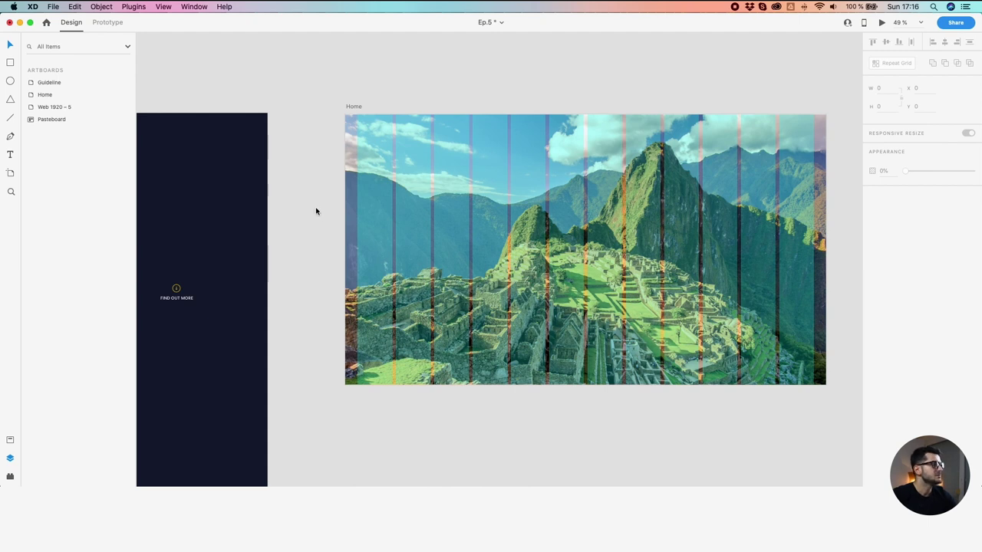
{"action": "left_click", "coordinate": [418, 304]}
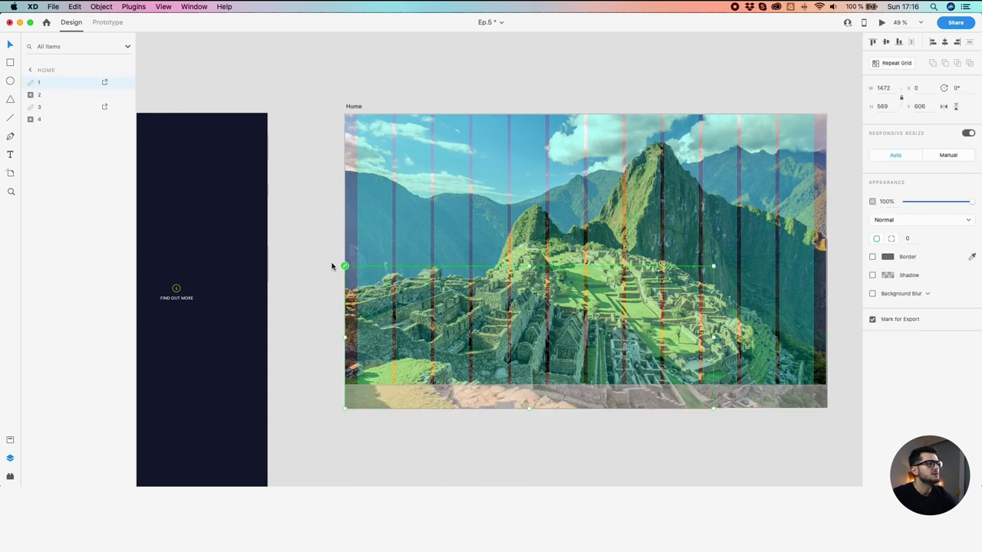
{"action": "left_click", "coordinate": [323, 260]}
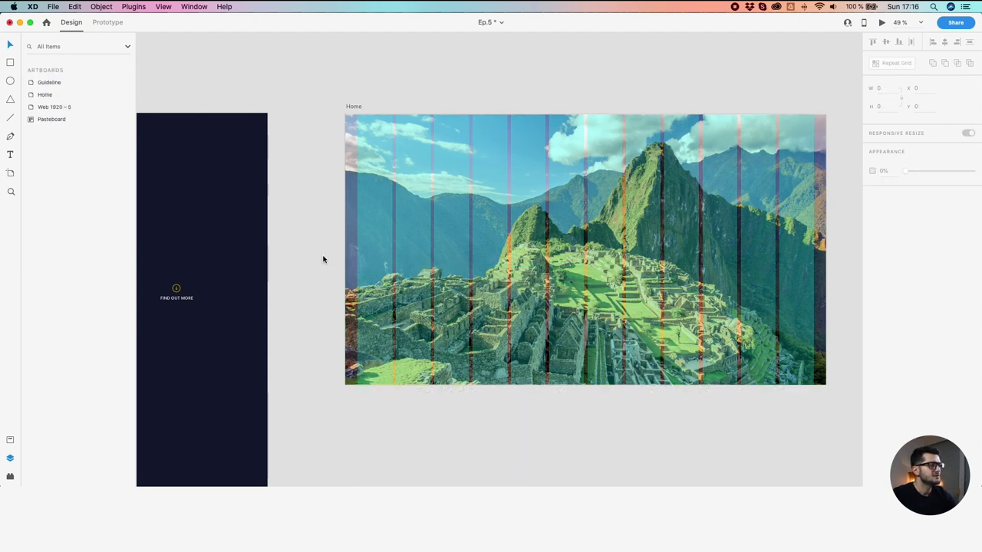
{"action": "left_click", "coordinate": [510, 301]}
{"action": "left_click", "coordinate": [793, 353]}
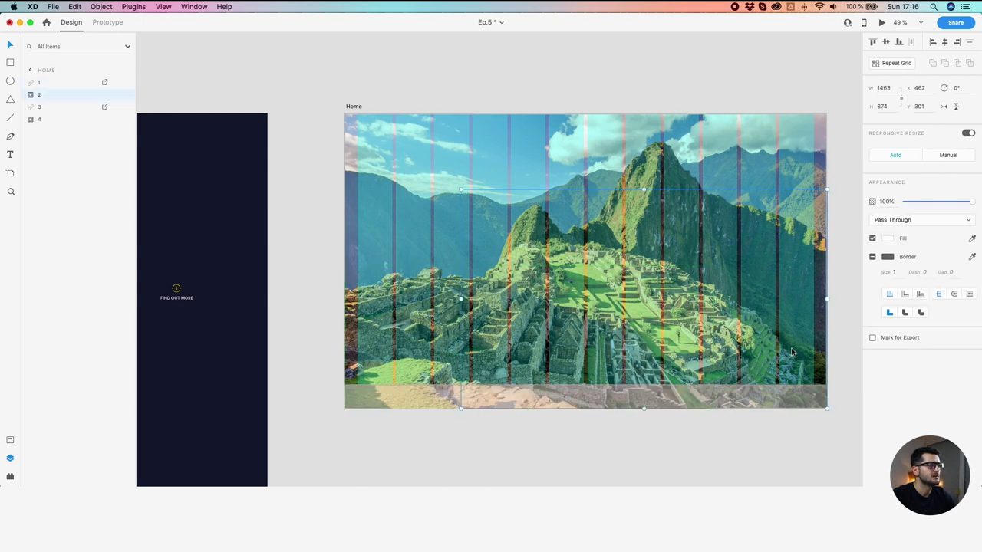
{"action": "left_click", "coordinate": [379, 85]}
Hide the layout grid on the Home artboard and select the Guideline artboard
{"action": "left_click", "coordinate": [352, 106]}
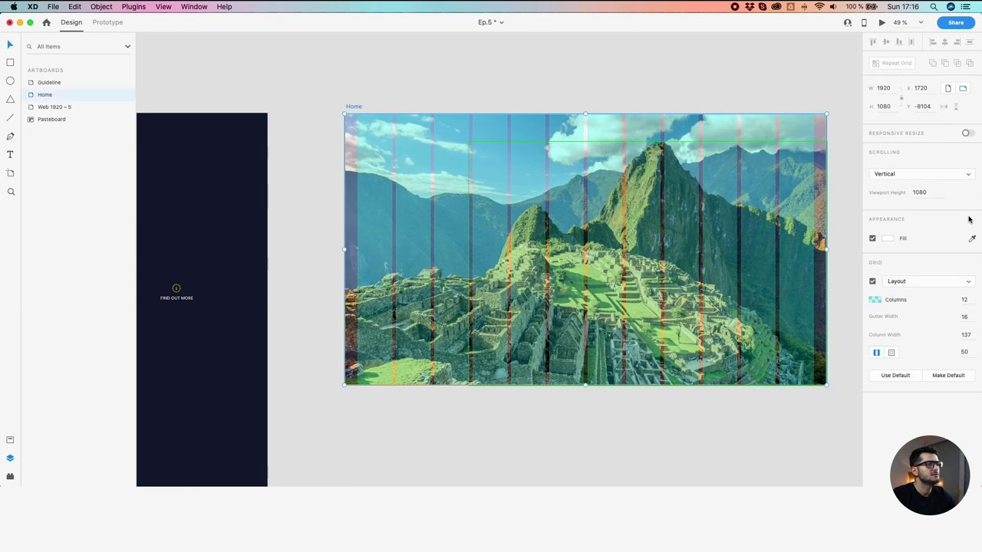
{"action": "left_click", "coordinate": [873, 282]}
{"action": "scroll", "coordinate": [488, 115], "scroll_direction": "down", "scroll_amount": 3}
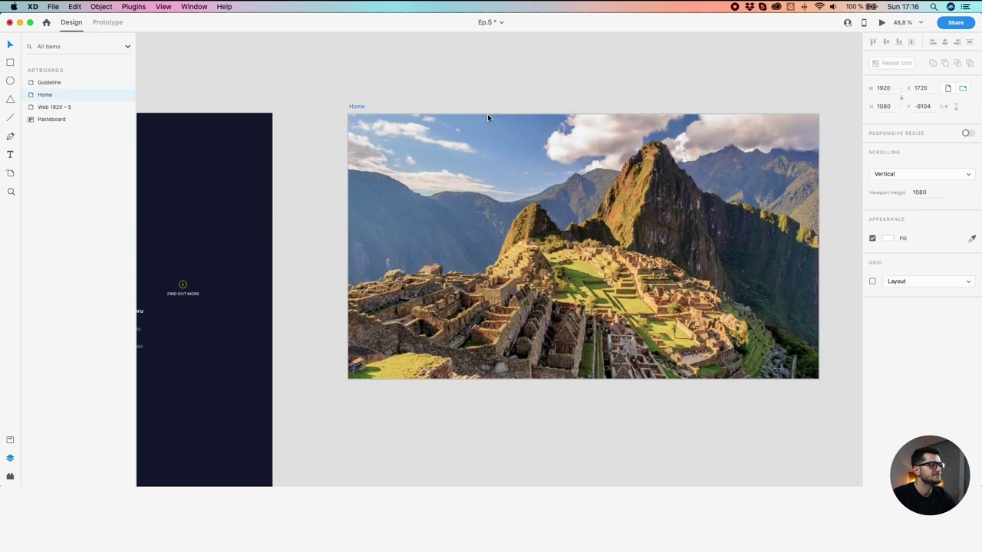
{"action": "scroll", "coordinate": [589, 231], "scroll_direction": "up", "scroll_amount": 4}
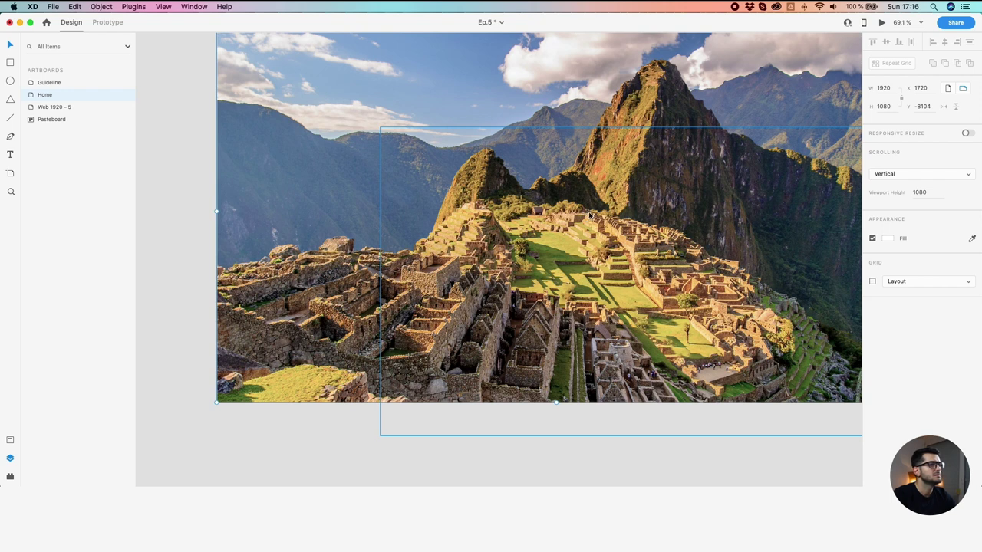
{"action": "left_click", "coordinate": [43, 82]}
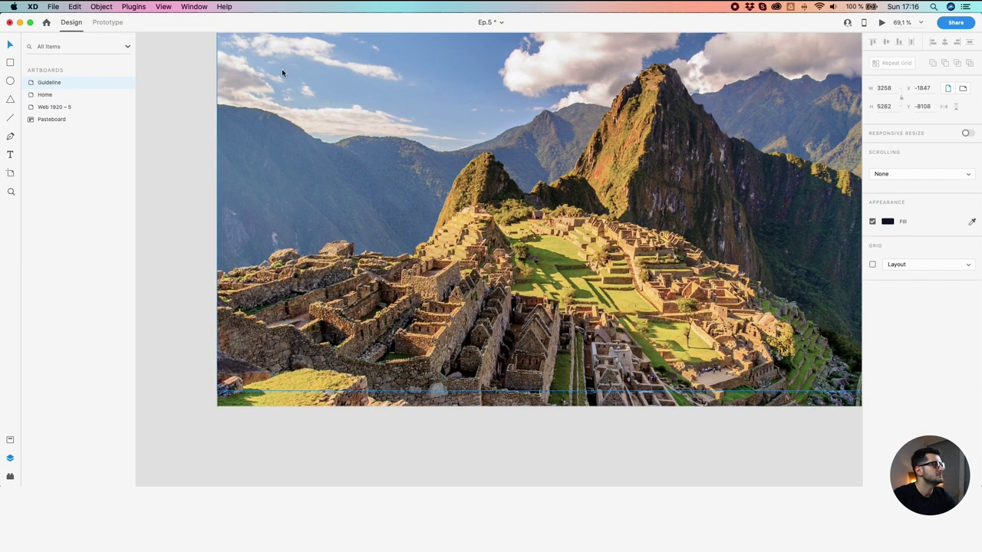
Examine the extents of the individual photo layers on the Home artboard, including the foreground ruins, mountain and sky
{"action": "scroll", "coordinate": [282, 76], "scroll_direction": "up", "scroll_amount": 2}
{"action": "left_click", "coordinate": [227, 69]}
{"action": "left_click", "coordinate": [282, 418]}
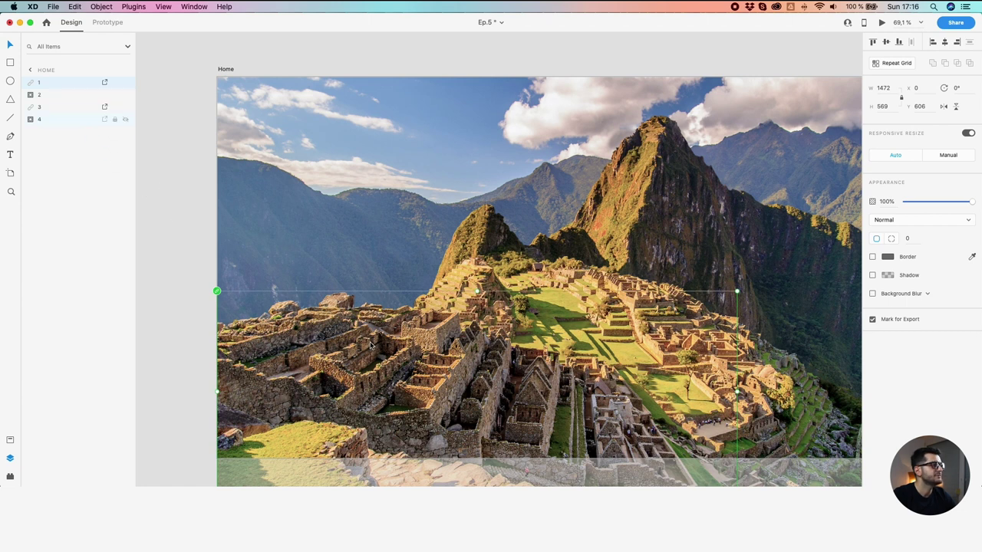
{"action": "left_click", "coordinate": [495, 273]}
{"action": "left_click", "coordinate": [47, 106]}
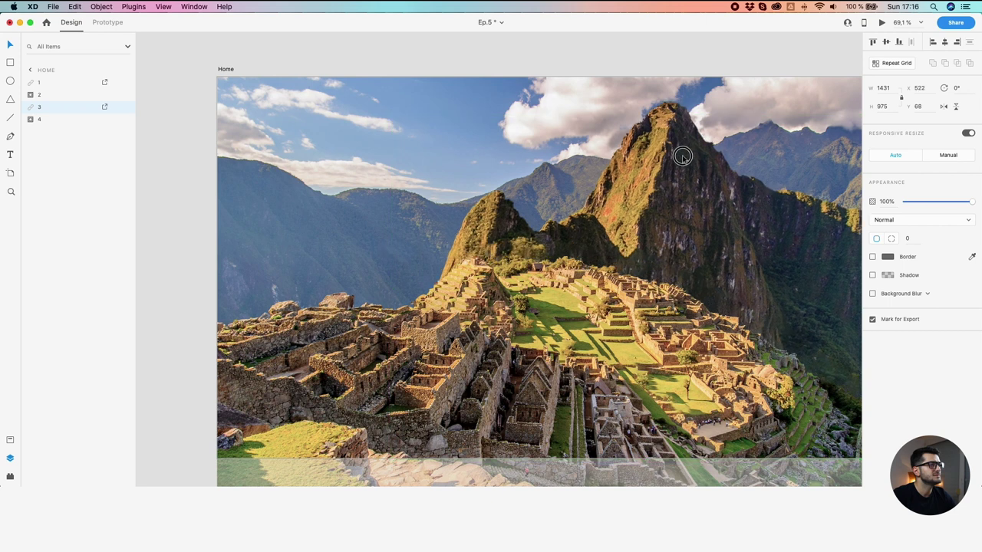
{"action": "left_click", "coordinate": [327, 150]}
{"action": "scroll", "coordinate": [300, 146], "scroll_direction": "down", "scroll_amount": 5}
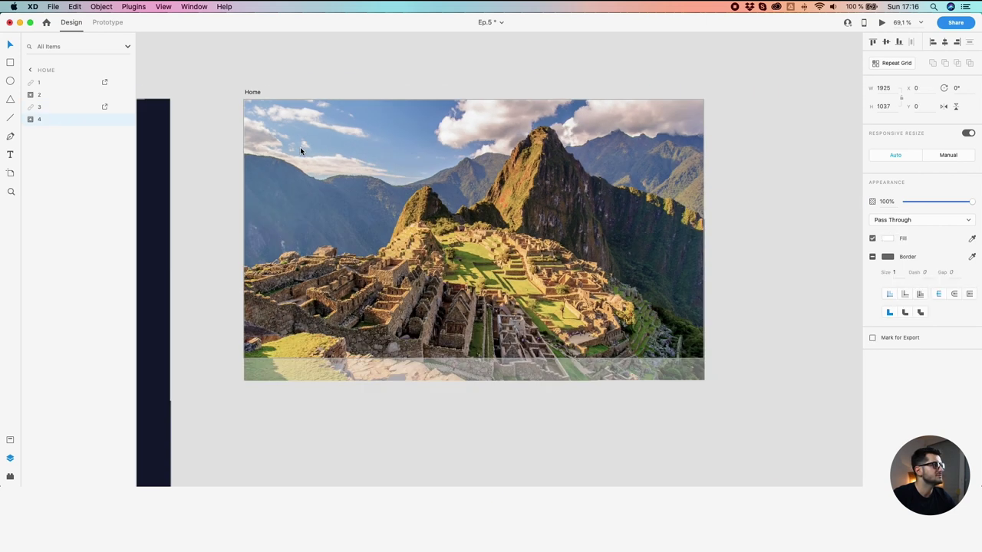
{"action": "left_click_drag", "start_coordinate": [330, 388], "coordinate": [477, 376]}
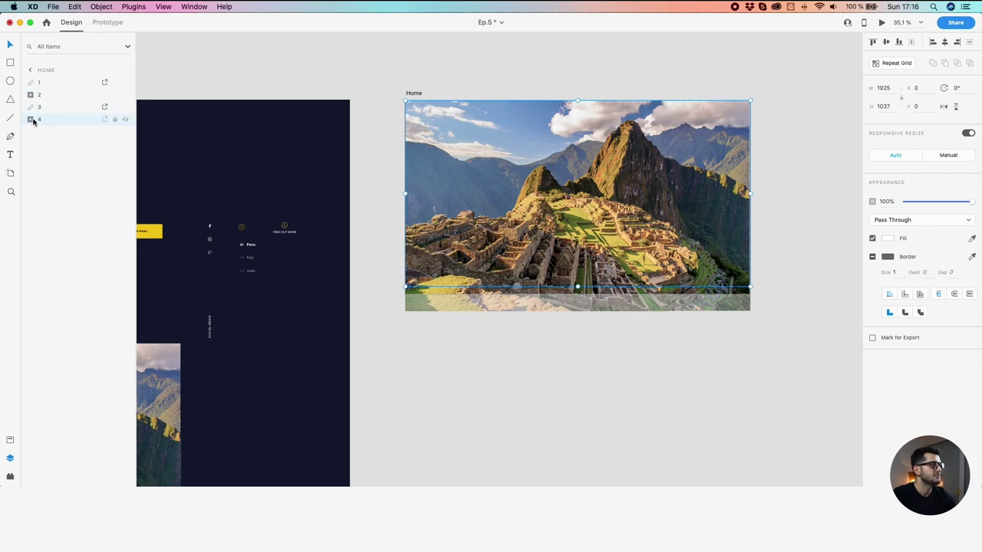
Inspect the mask rectangle and the image inside masked group 2 on the Home artboard, and clear the selection
{"action": "left_click", "coordinate": [29, 94]}
{"action": "left_click", "coordinate": [59, 106]}
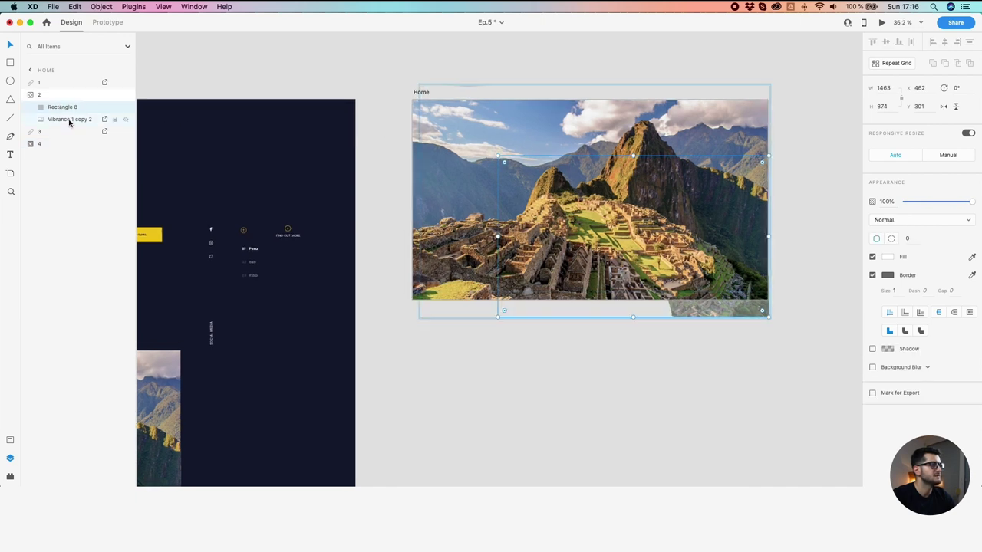
{"action": "left_click", "coordinate": [72, 121]}
{"action": "scroll", "coordinate": [562, 148], "scroll_direction": "up", "scroll_amount": 5}
{"action": "scroll", "coordinate": [563, 149], "scroll_direction": "down", "scroll_amount": 3}
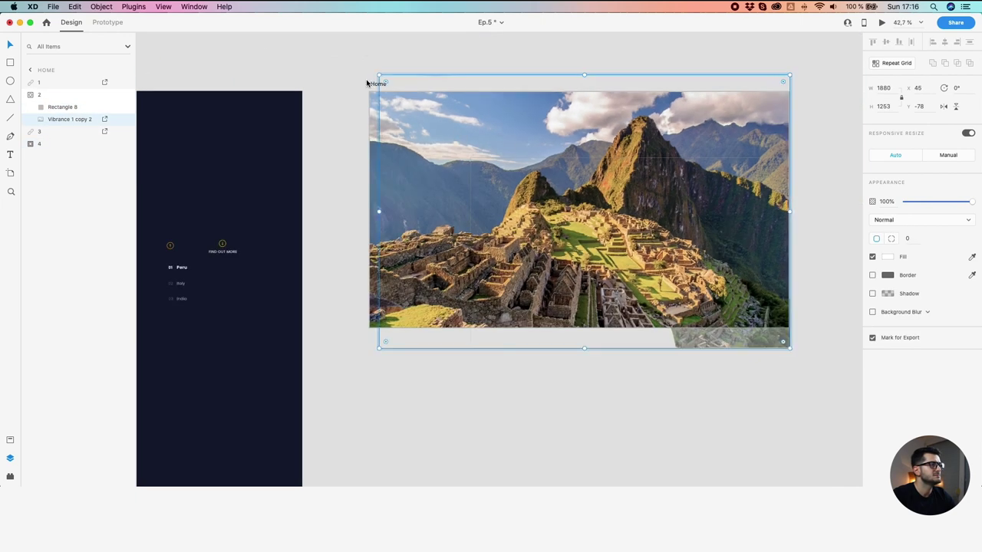
{"action": "left_click", "coordinate": [398, 74]}
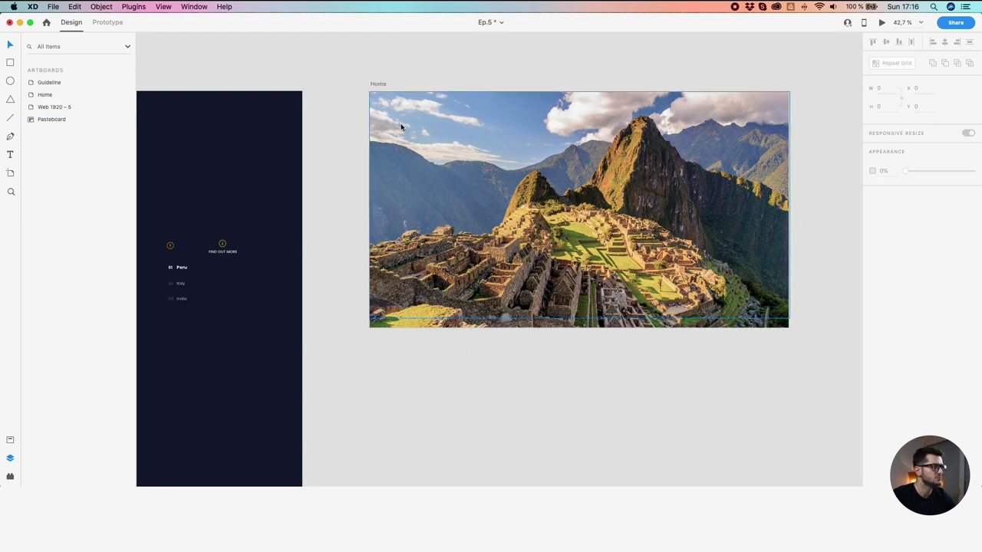
Copy the menu component from the Guideline artboard to the top of the Home artboard
{"action": "scroll", "coordinate": [336, 86], "scroll_direction": "down", "scroll_amount": 2}
{"action": "left_click_drag", "start_coordinate": [336, 86], "coordinate": [374, 101]}
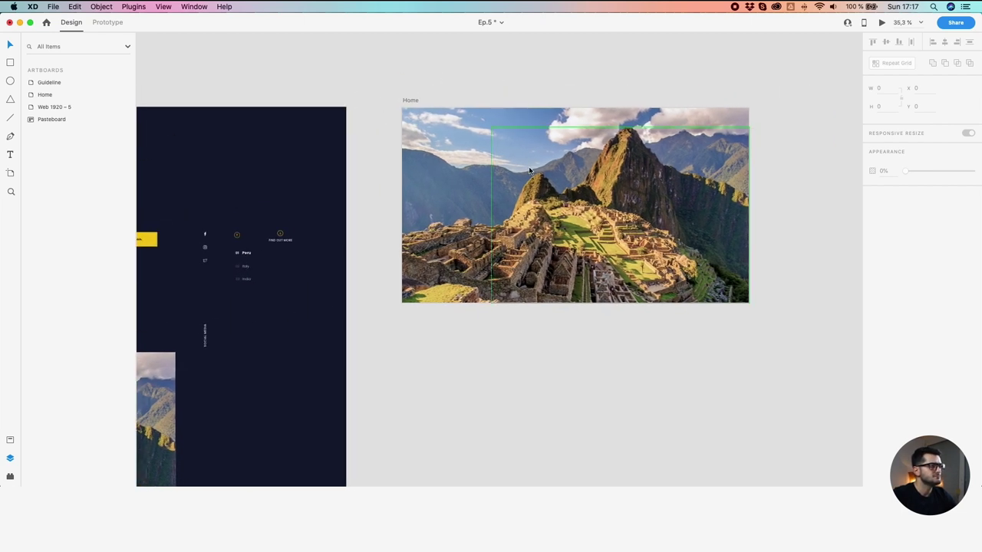
{"action": "scroll", "coordinate": [412, 133], "scroll_direction": "down", "scroll_amount": 2}
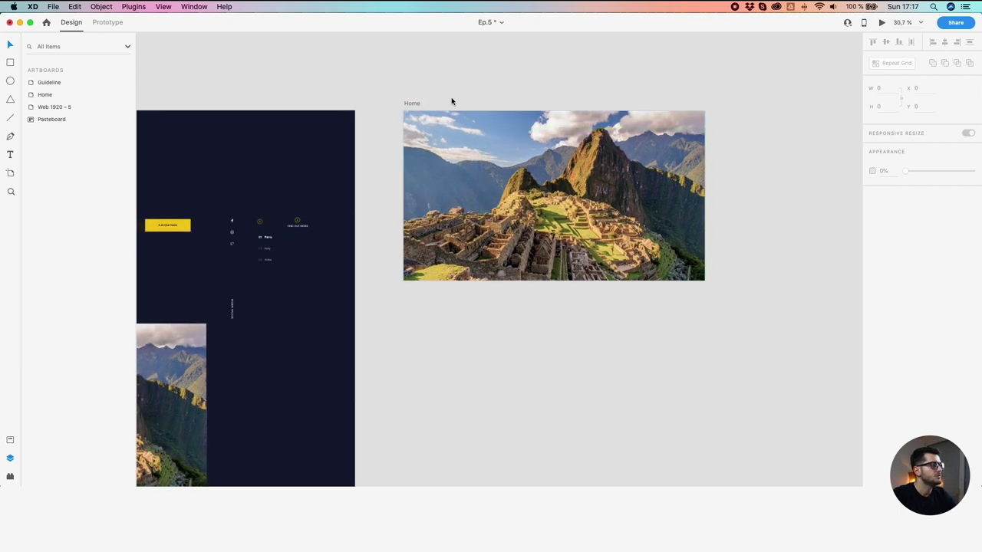
{"action": "left_click_drag", "start_coordinate": [173, 221], "coordinate": [666, 115]}
{"action": "scroll", "coordinate": [667, 129], "scroll_direction": "up", "scroll_amount": 2}
{"action": "scroll", "coordinate": [406, 108], "scroll_direction": "up", "scroll_amount": 1}
{"action": "scroll", "coordinate": [267, 102], "scroll_direction": "left", "scroll_amount": 6}
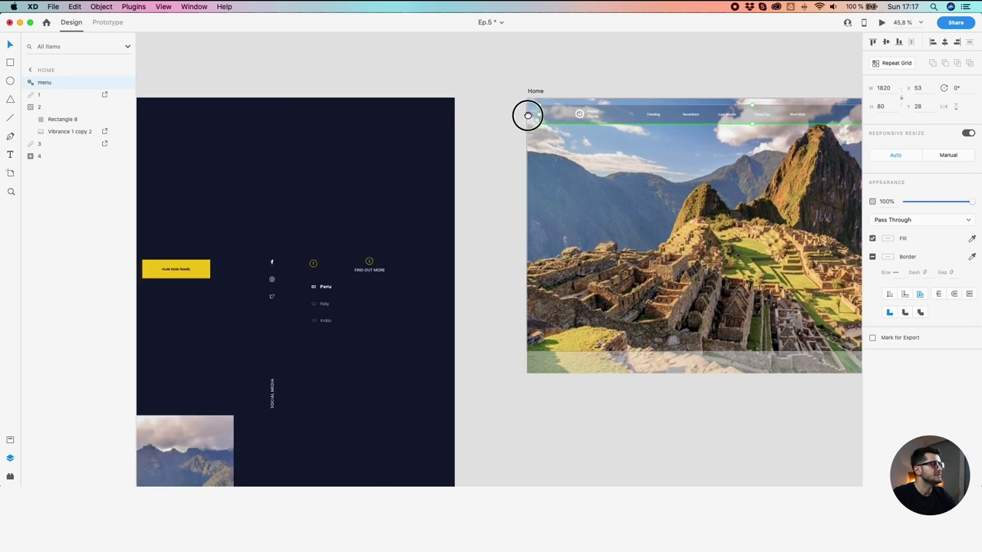
{"action": "left_click", "coordinate": [215, 281]}
{"action": "scroll", "coordinate": [698, 224], "scroll_direction": "right", "scroll_amount": 8}
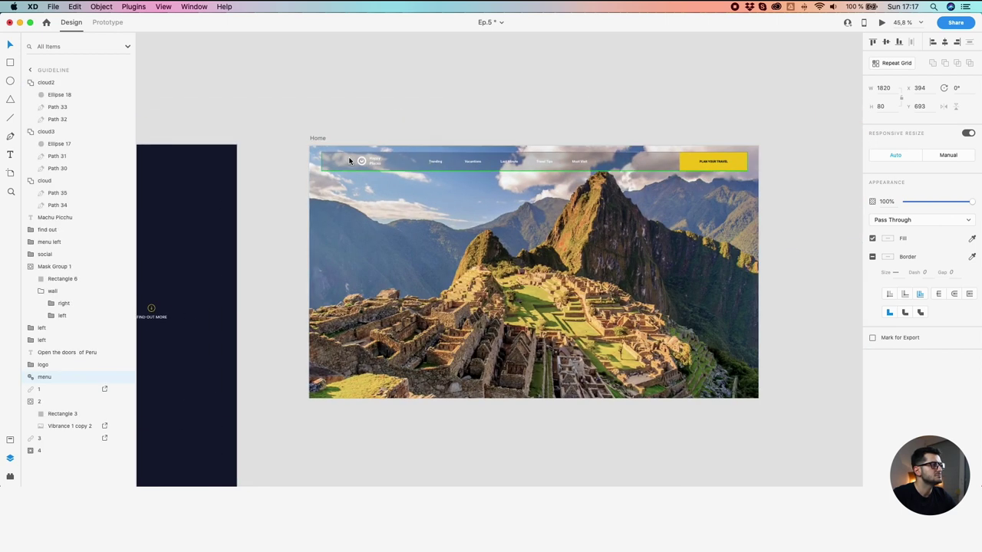
Show the layout grid on the Home artboard and align the menu with the outer column edges at X 50
{"action": "left_click", "coordinate": [322, 140]}
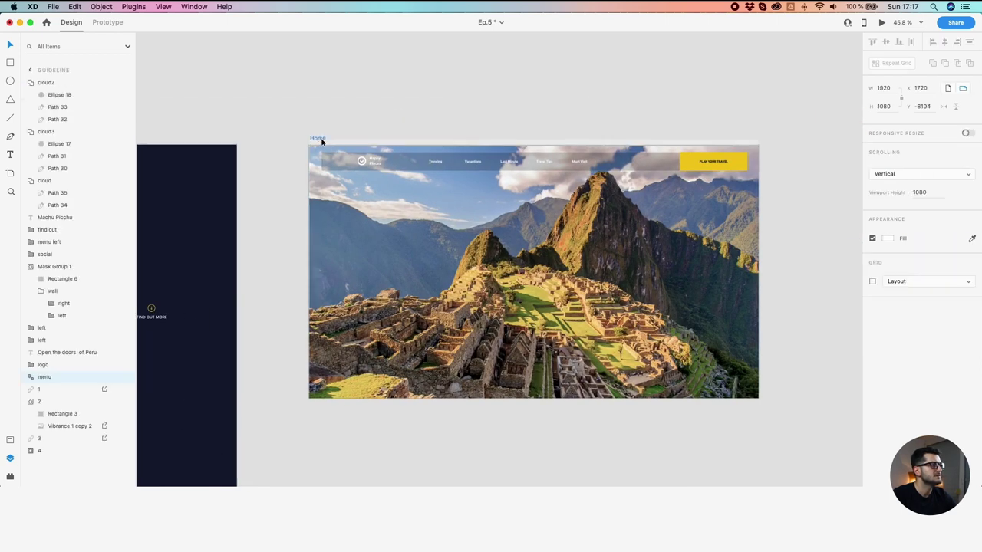
{"action": "left_click", "coordinate": [873, 281]}
{"action": "scroll", "coordinate": [355, 180], "scroll_direction": "up", "scroll_amount": 3}
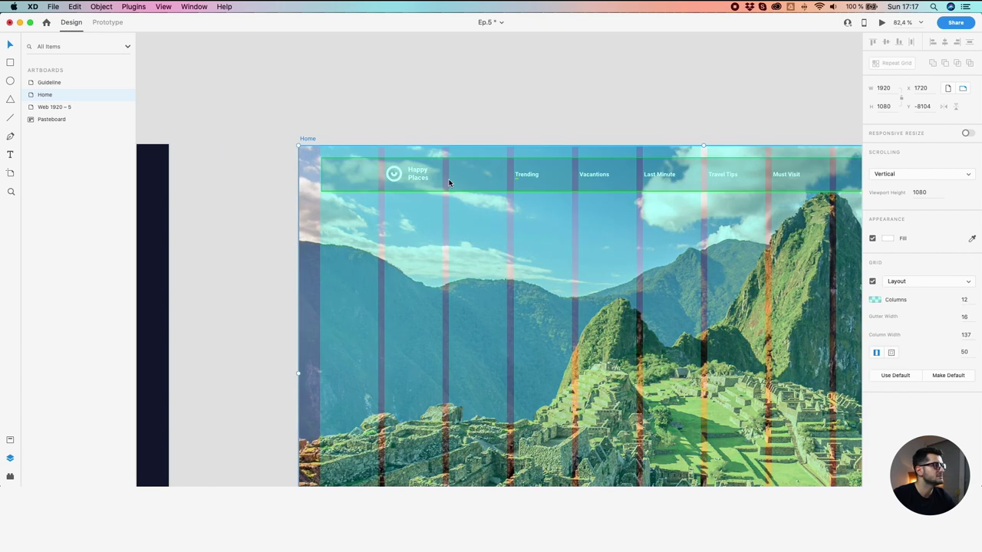
{"action": "scroll", "coordinate": [450, 183], "scroll_direction": "right", "scroll_amount": 10}
{"action": "scroll", "coordinate": [745, 171], "scroll_direction": "up", "scroll_amount": 5}
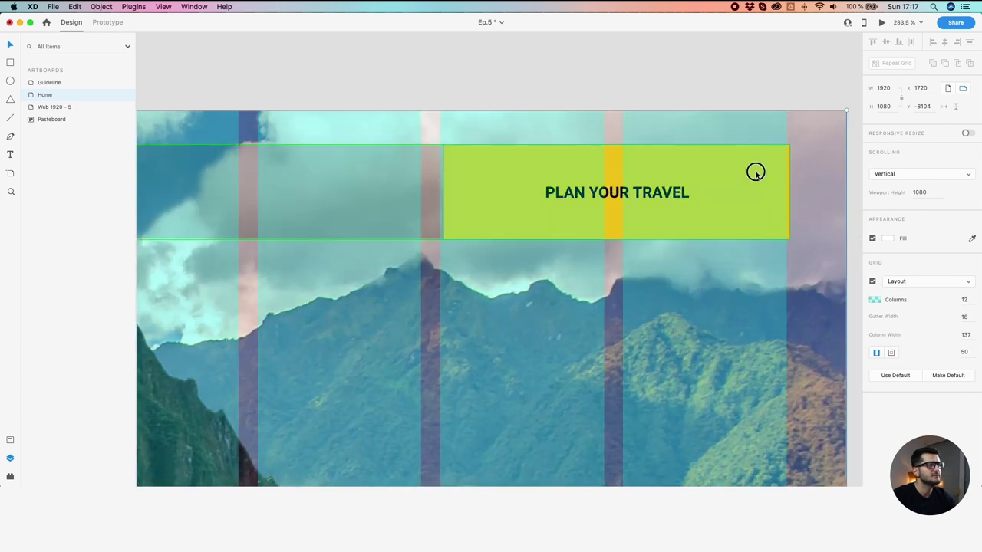
{"action": "left_click_drag", "start_coordinate": [756, 175], "coordinate": [747, 171]}
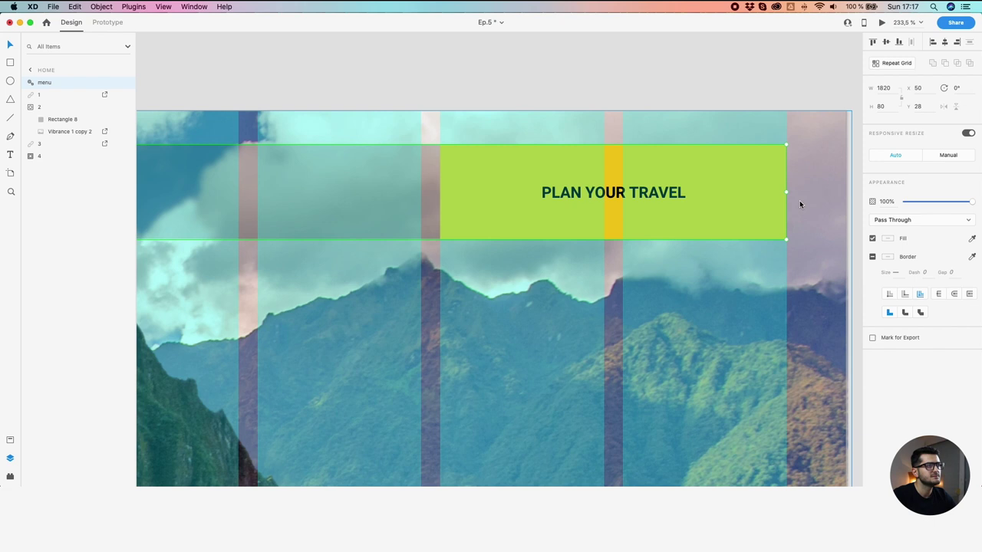
Nudge the menu down to Y 50 so its top spacing matches the side margins of the Home artboard
{"action": "scroll", "coordinate": [698, 153], "scroll_direction": "down", "scroll_amount": 5}
{"action": "left_click", "coordinate": [729, 163]}
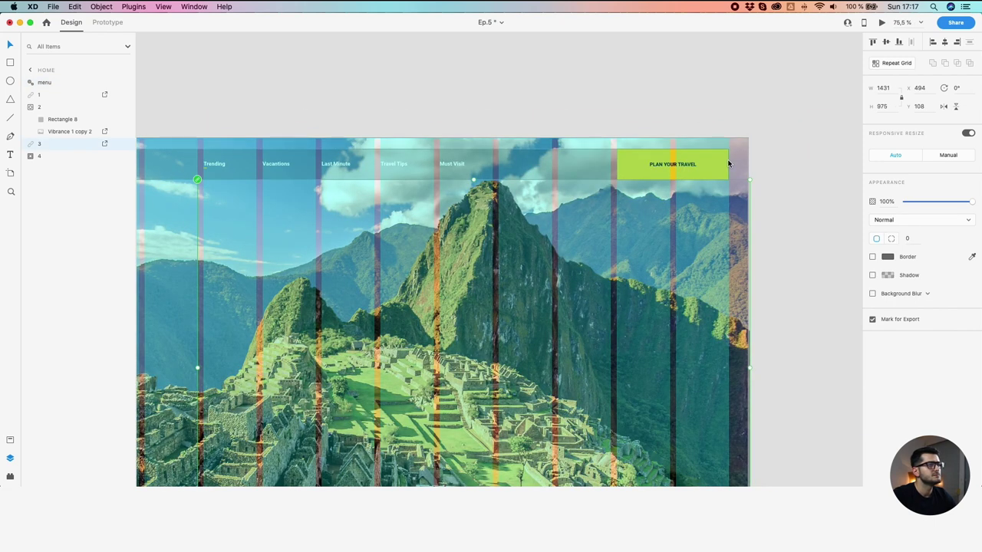
{"action": "left_click", "coordinate": [383, 153]}
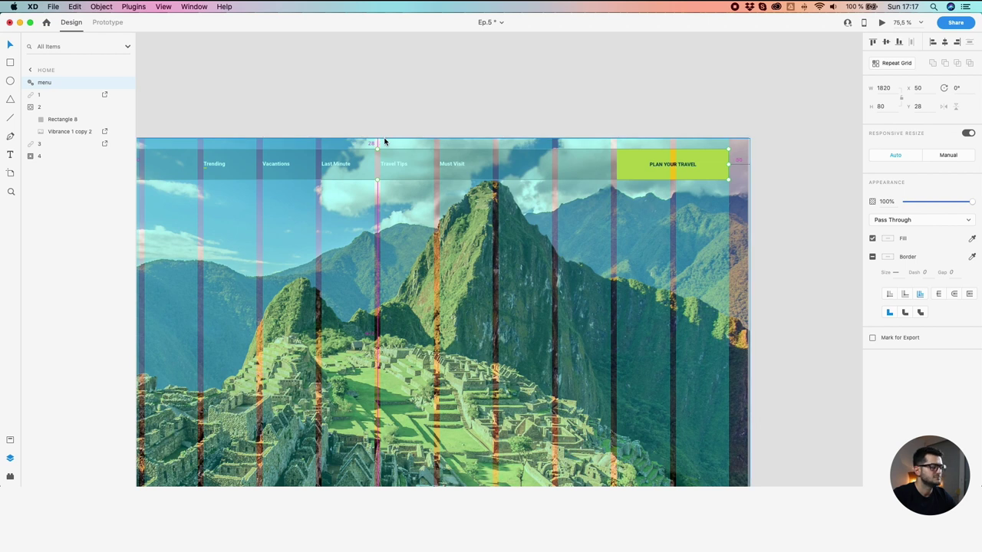
{"action": "key", "text": "Down"}
{"action": "key", "text": "Down"}
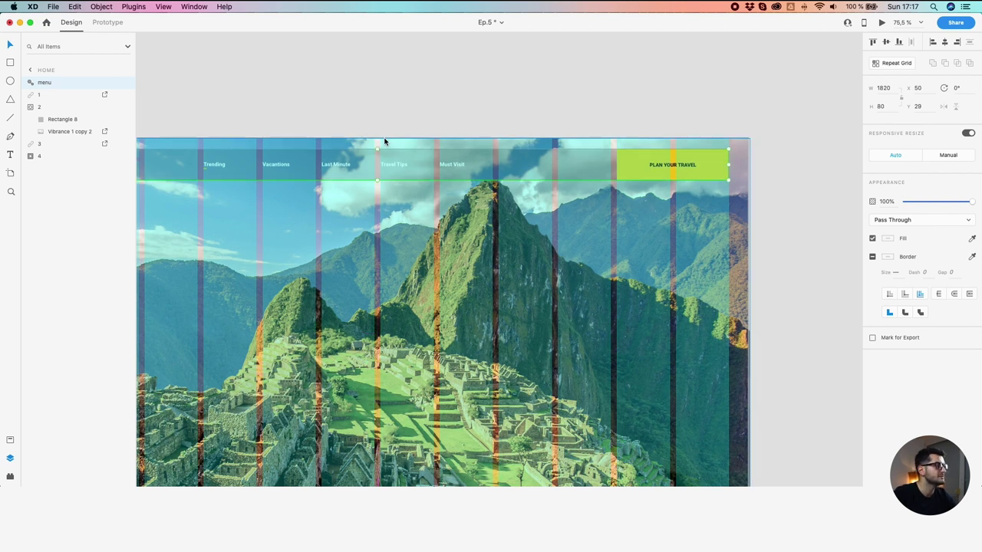
{"action": "key", "text": "shift+Down"}
{"action": "key", "text": "shift+Down"}
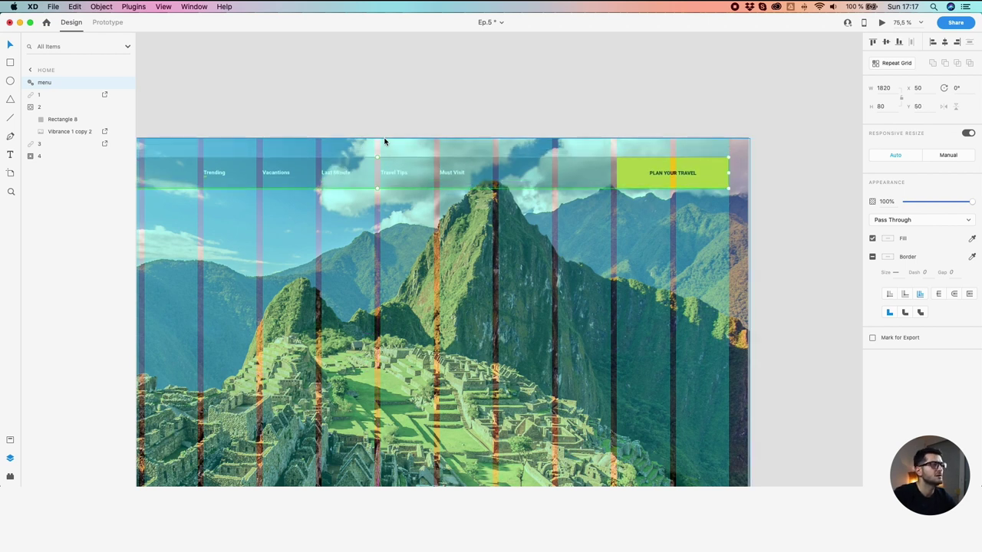
{"action": "scroll", "coordinate": [787, 142], "scroll_direction": "up", "scroll_amount": 3}
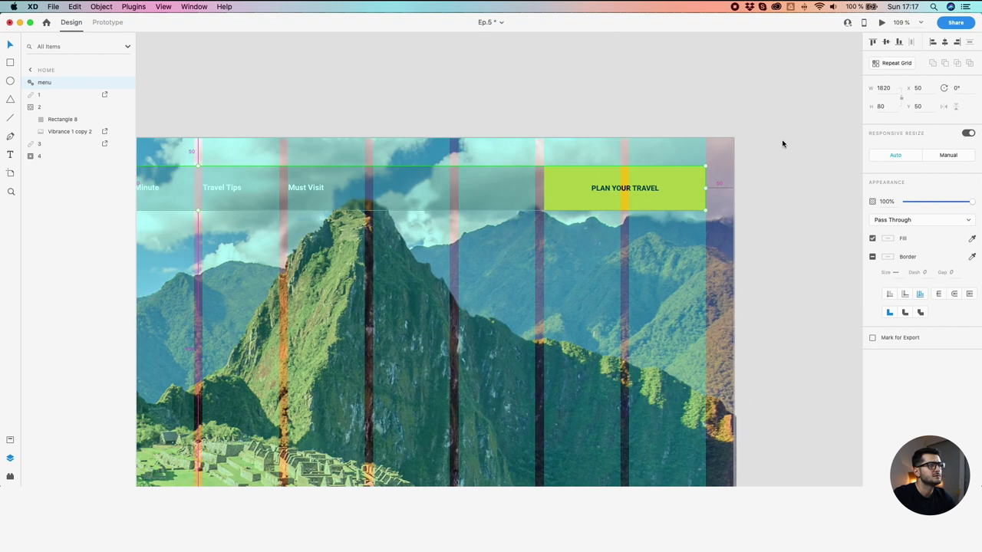
{"action": "scroll", "coordinate": [783, 145], "scroll_direction": "up", "scroll_amount": 3}
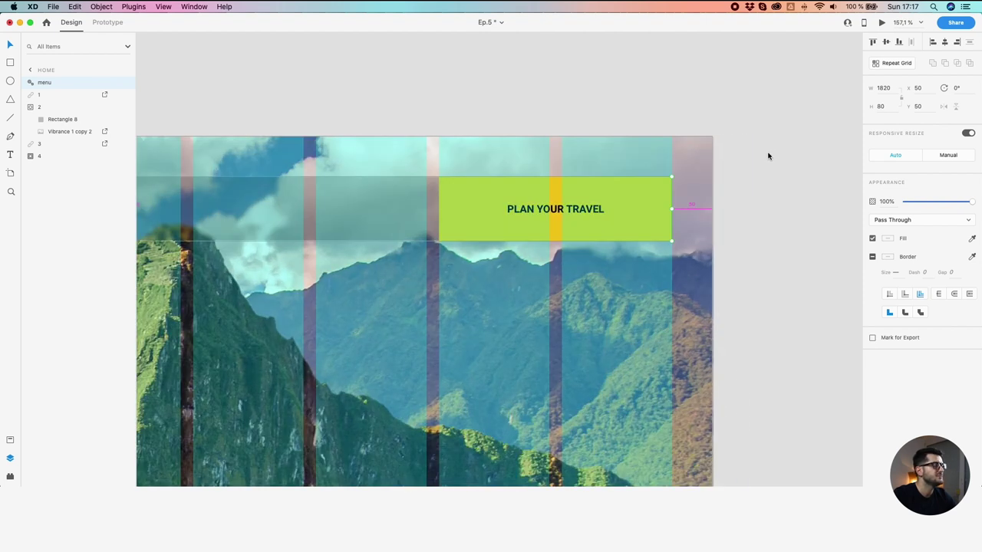
Move the Machu Picchu title from the Guideline artboard to the center of the Home artboard, at X 355, Y 382.5
{"action": "scroll", "coordinate": [768, 156], "scroll_direction": "down", "scroll_amount": 8}
{"action": "scroll", "coordinate": [407, 131], "scroll_direction": "down", "scroll_amount": 3}
{"action": "left_click_drag", "start_coordinate": [358, 116], "coordinate": [599, 105]}
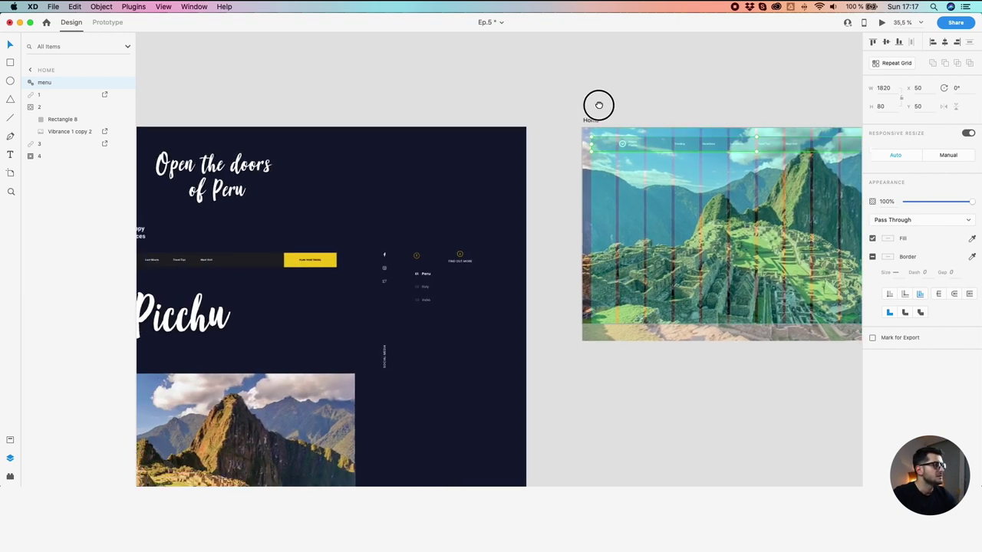
{"action": "scroll", "coordinate": [489, 210], "scroll_direction": "down", "scroll_amount": 2}
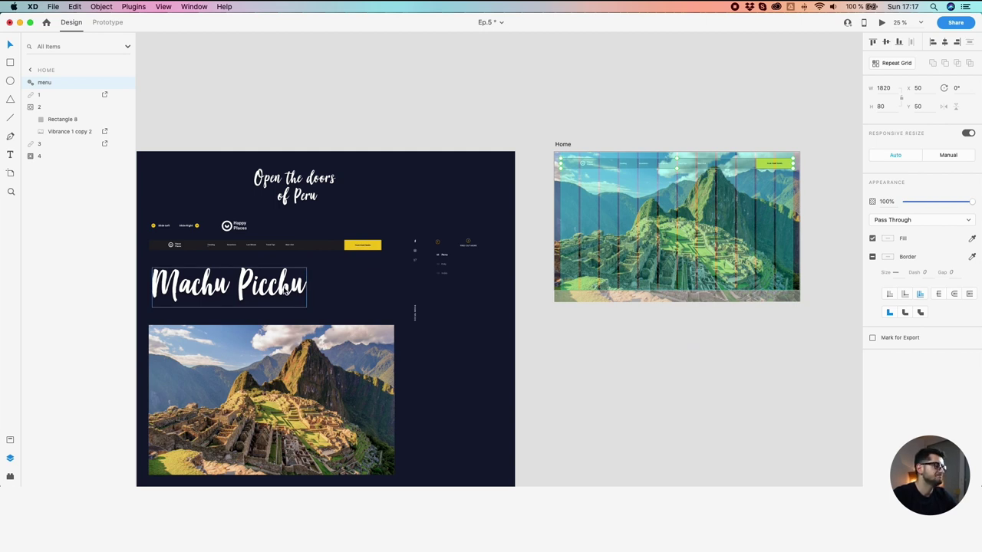
{"action": "left_click_drag", "start_coordinate": [285, 286], "coordinate": [714, 220]}
{"action": "scroll", "coordinate": [725, 232], "scroll_direction": "up", "scroll_amount": 3}
{"action": "scroll", "coordinate": [714, 220], "scroll_direction": "down", "scroll_amount": 3}
{"action": "scroll", "coordinate": [723, 241], "scroll_direction": "up", "scroll_amount": 3}
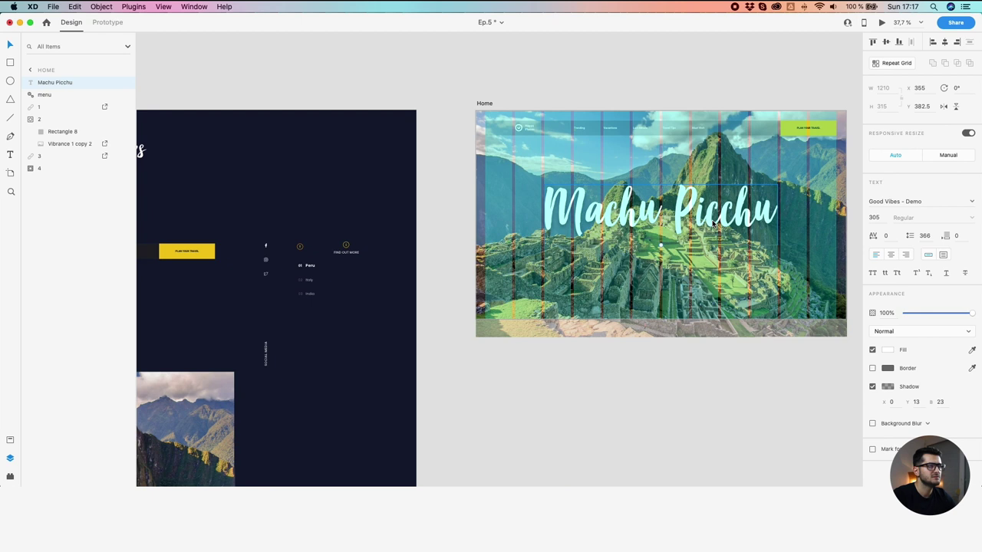
{"action": "double_click", "coordinate": [712, 220]}
{"action": "triple_click", "coordinate": [722, 220]}
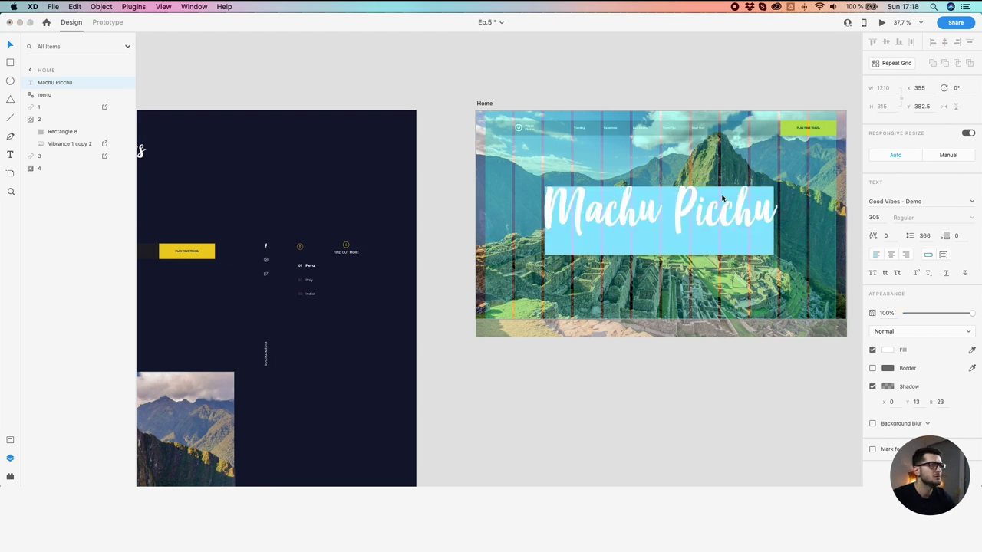
{"action": "key", "text": "Escape"}
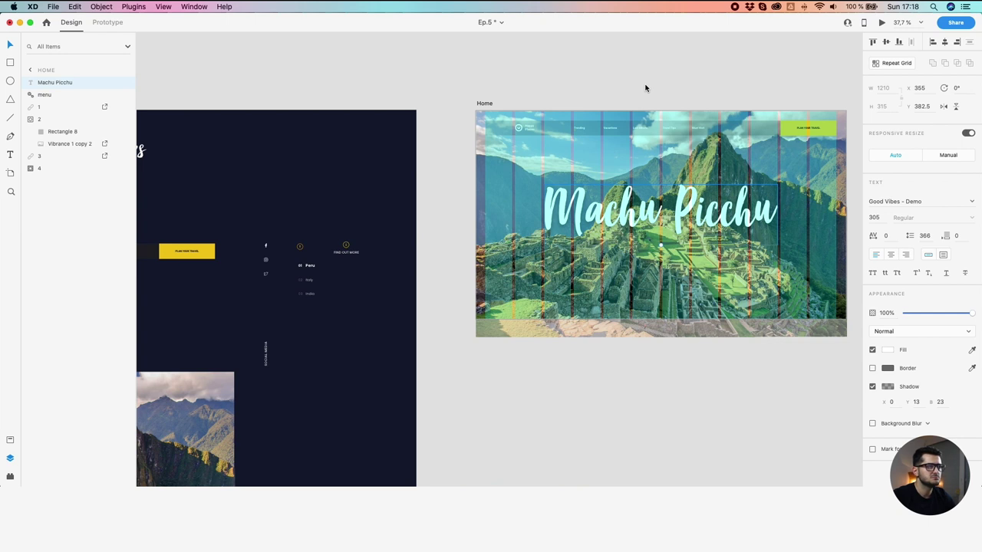
{"action": "left_click", "coordinate": [752, 83]}
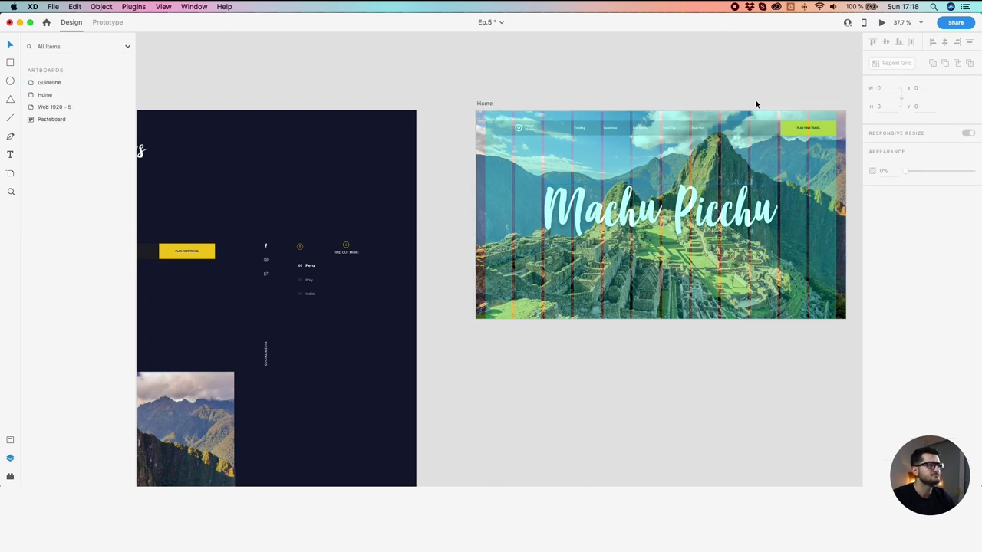
{"action": "scroll", "coordinate": [740, 199], "scroll_direction": "up", "scroll_amount": 2}
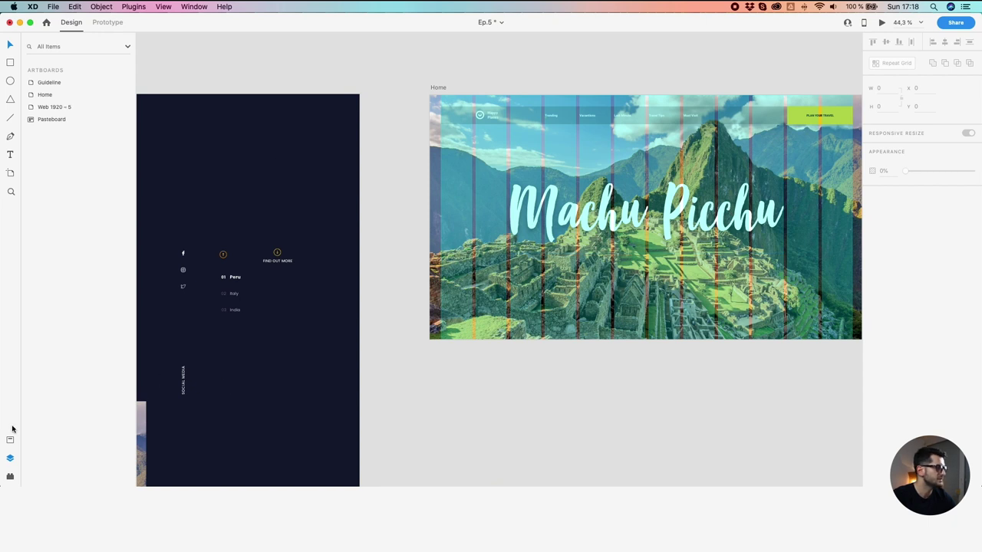
Review the document's saved colors, character styles and components with the Machu Picchu title selected, and return to the Home layer list
{"action": "left_click", "coordinate": [10, 440]}
{"action": "double_click", "coordinate": [537, 211]}
{"action": "left_click", "coordinate": [546, 212]}
{"action": "type", "text": "sxas"}
{"action": "key", "text": "super+z"}
{"action": "left_click", "coordinate": [399, 182]}
{"action": "double_click", "coordinate": [550, 212]}
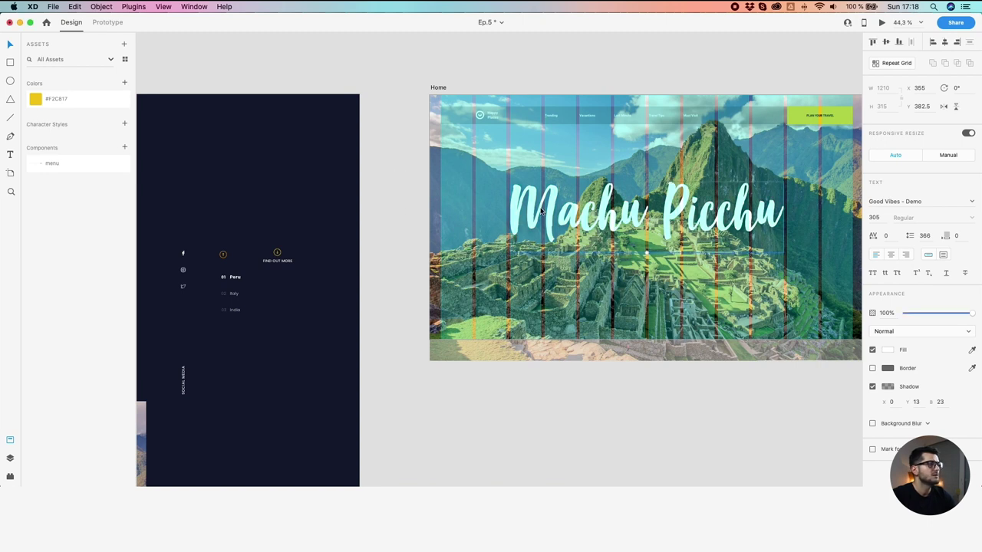
{"action": "left_click", "coordinate": [10, 458]}
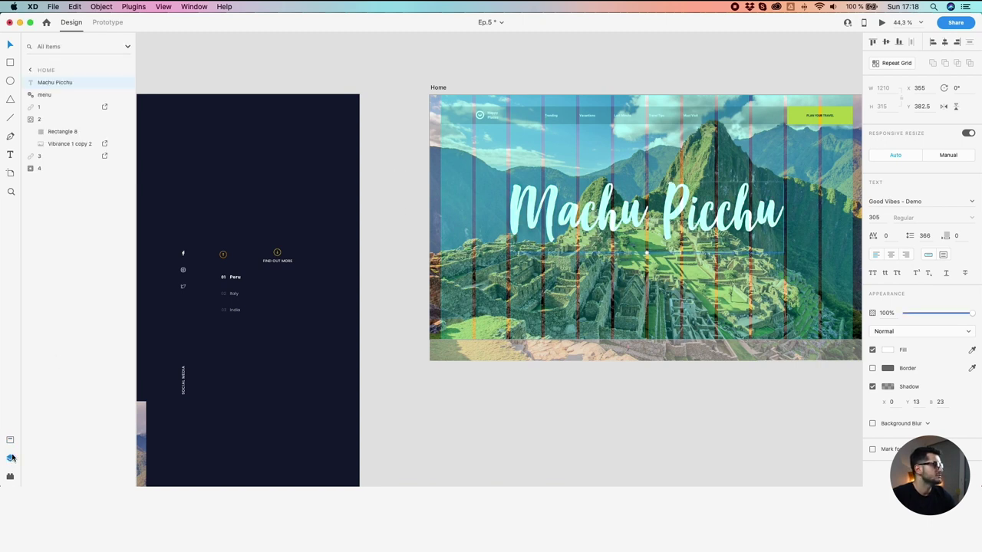
Examine the menu on the Home artboard and the background and link group inside the original menu component on Guideline
{"action": "left_click", "coordinate": [44, 94]}
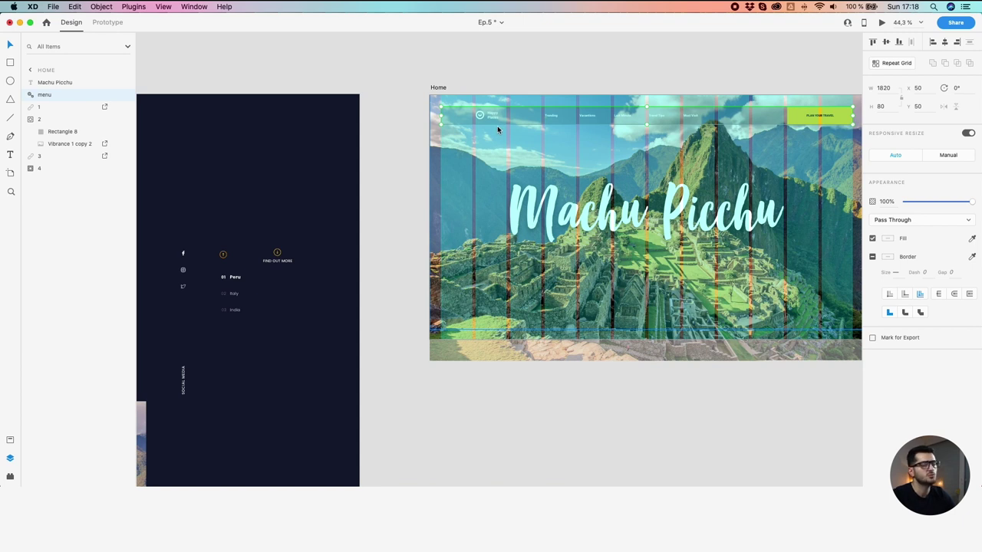
{"action": "scroll", "coordinate": [413, 114], "scroll_direction": "down", "scroll_amount": 3}
{"action": "left_click", "coordinate": [208, 194]}
{"action": "scroll", "coordinate": [208, 194], "scroll_direction": "left", "scroll_amount": 5}
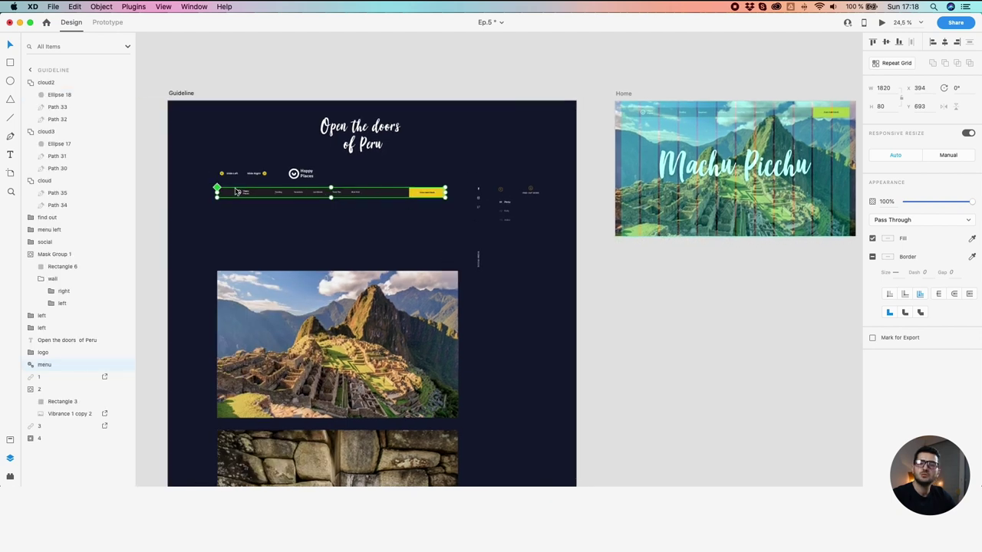
{"action": "scroll", "coordinate": [307, 196], "scroll_direction": "up", "scroll_amount": 3}
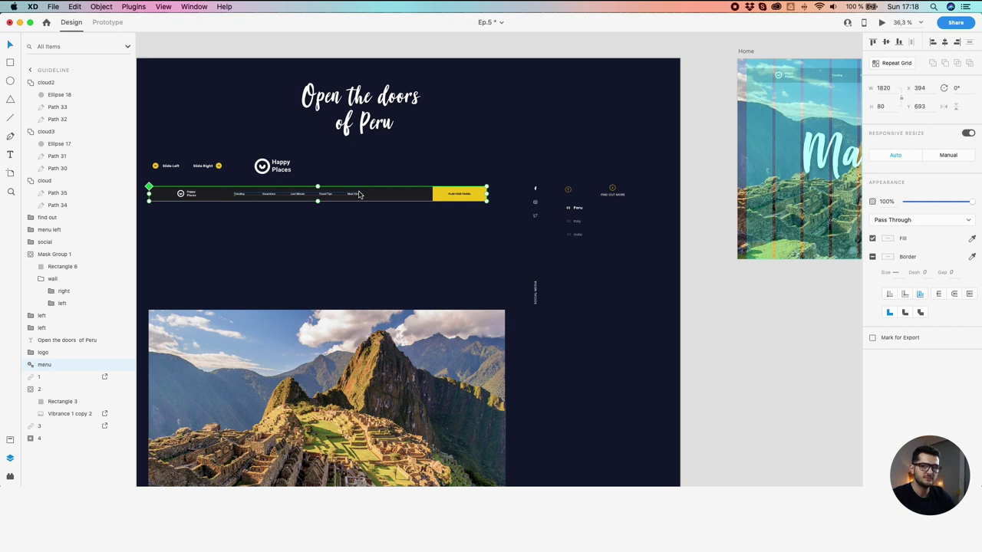
{"action": "double_click", "coordinate": [369, 193]}
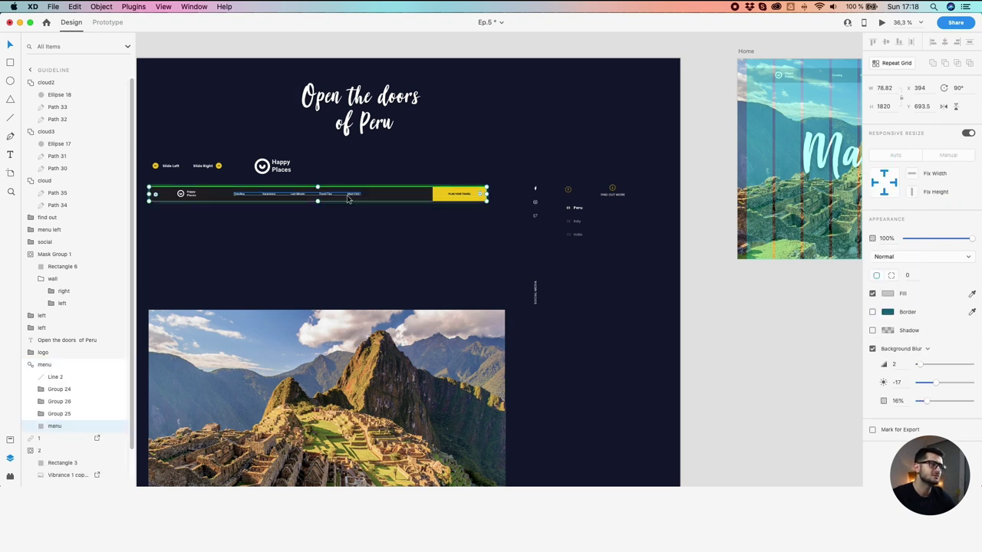
{"action": "scroll", "coordinate": [752, 205], "scroll_direction": "right", "scroll_amount": 5}
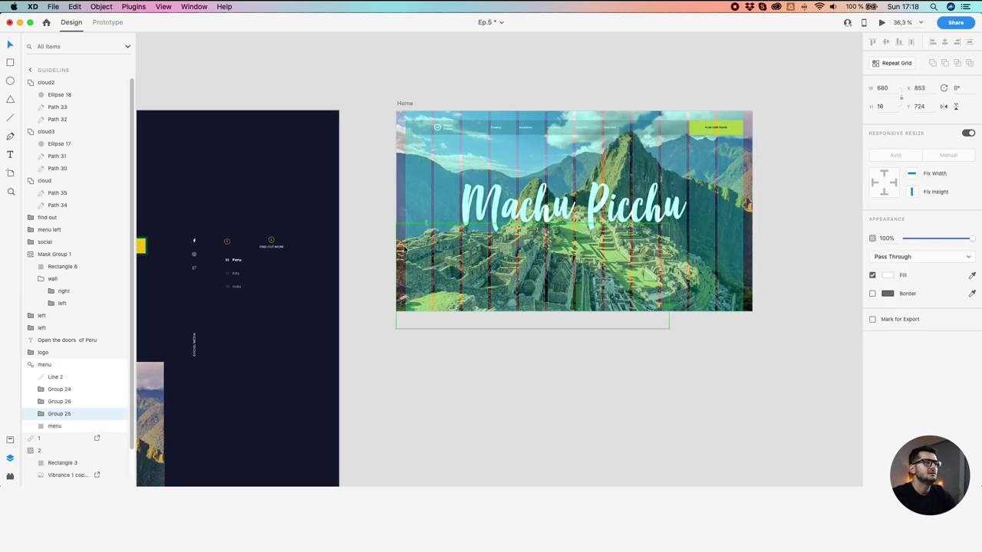
Examine the Home artboard's menu component and its background shape alongside the original menu on Guideline
{"action": "left_click", "coordinate": [485, 119]}
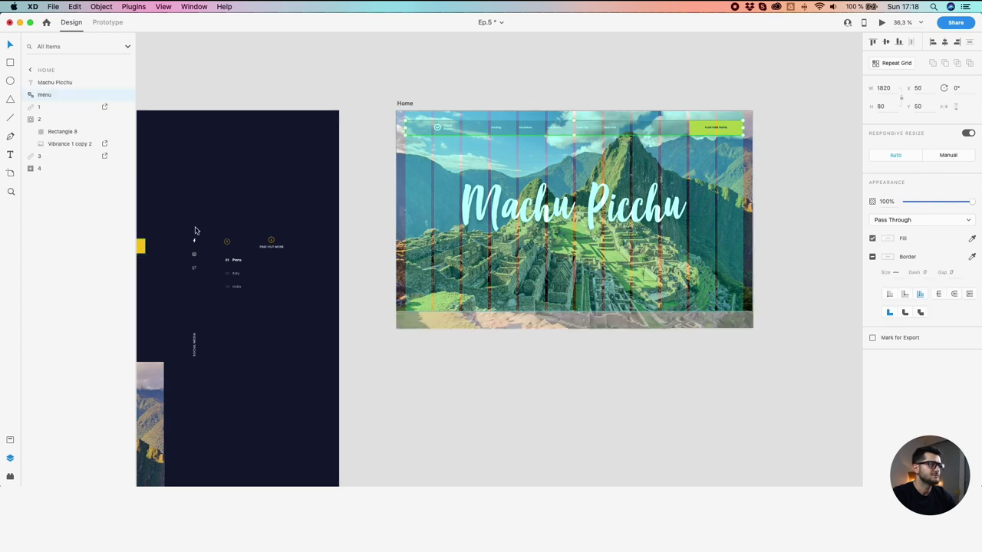
{"action": "left_click_drag", "start_coordinate": [143, 247], "coordinate": [702, 343], "text": "alt"}
{"action": "key", "text": "super+x"}
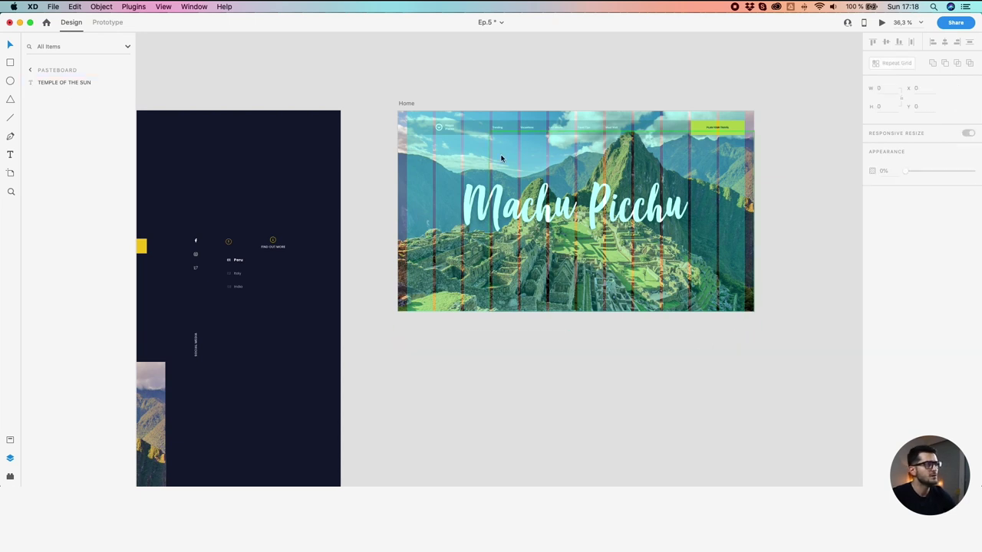
{"action": "key", "text": "super+v"}
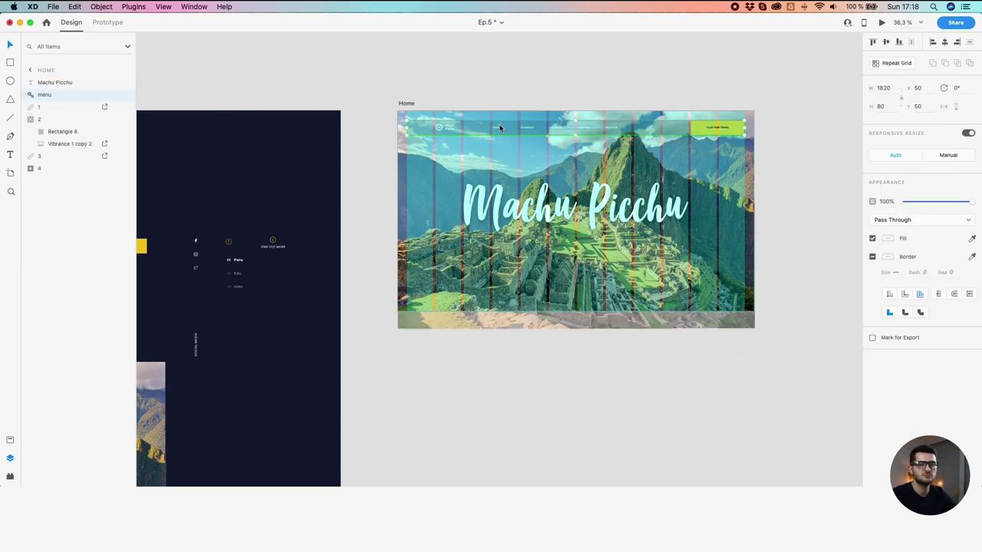
{"action": "left_click", "coordinate": [484, 86]}
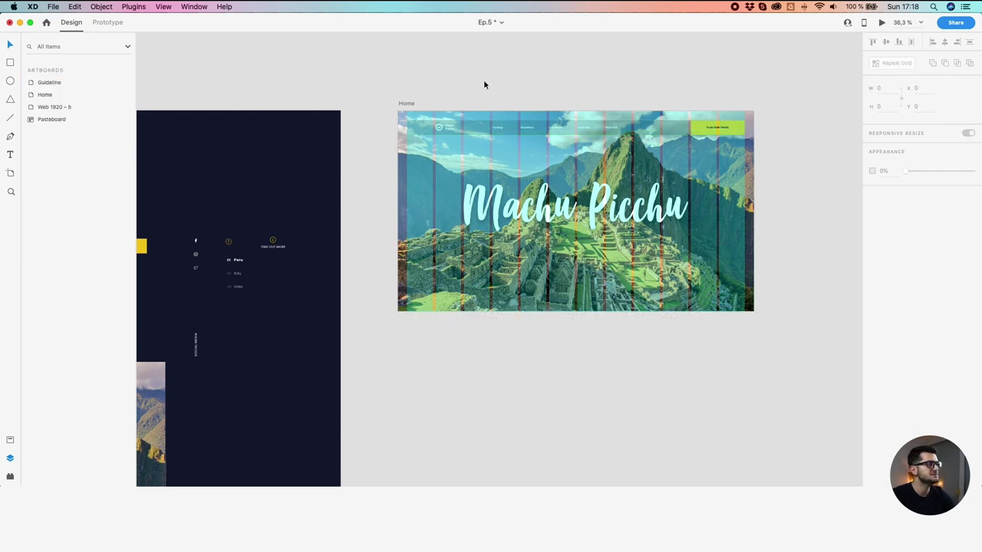
{"action": "left_click", "coordinate": [143, 246]}
{"action": "double_click", "coordinate": [483, 132]}
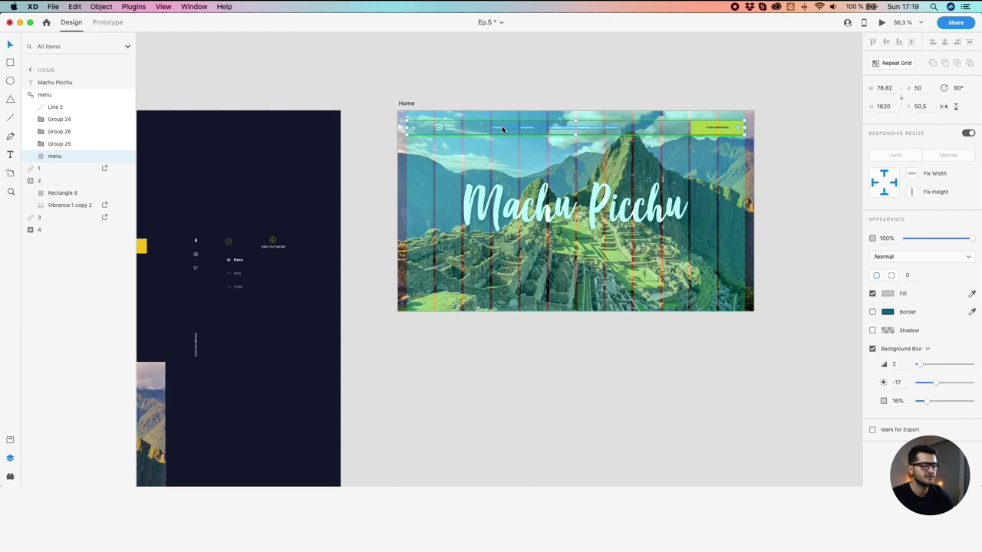
{"action": "left_click", "coordinate": [141, 248]}
{"action": "left_click", "coordinate": [478, 129]}
{"action": "double_click", "coordinate": [477, 129]}
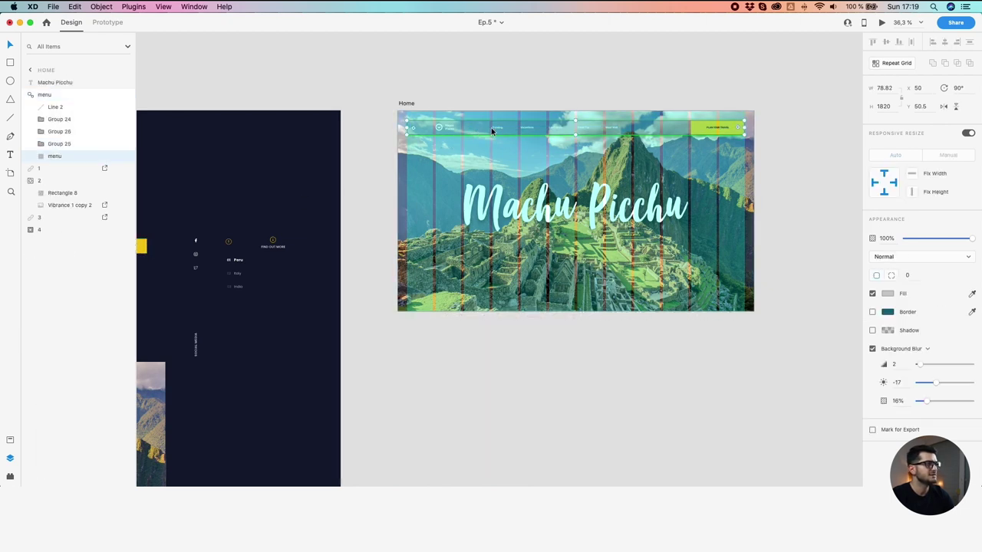
Examine the group of text links, from Trending to Must Visit, inside the Home artboard's menu
{"action": "left_click", "coordinate": [492, 128]}
{"action": "scroll", "coordinate": [494, 129], "scroll_direction": "up", "scroll_amount": 5}
{"action": "left_click", "coordinate": [504, 128]}
{"action": "double_click", "coordinate": [504, 129]}
{"action": "scroll", "coordinate": [510, 128], "scroll_direction": "up", "scroll_amount": 4}
{"action": "mouse_move", "coordinate": [519, 125]}
{"action": "left_mouse_down"}
{"action": "mouse_move", "coordinate": [545, 127]}
{"action": "mouse_move", "coordinate": [503, 128]}
{"action": "left_mouse_up"}
{"action": "scroll", "coordinate": [508, 130], "scroll_direction": "down", "scroll_amount": 5}
{"action": "left_click", "coordinate": [495, 83]}
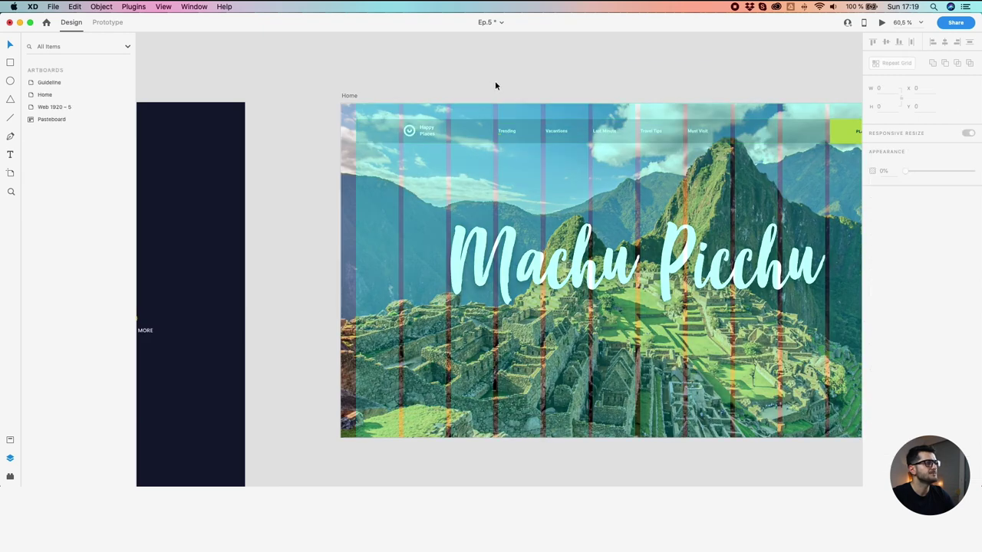
{"action": "scroll", "coordinate": [494, 82], "scroll_direction": "up", "scroll_amount": 4}
{"action": "left_click", "coordinate": [518, 177]}
{"action": "scroll", "coordinate": [517, 174], "scroll_direction": "down", "scroll_amount": 5}
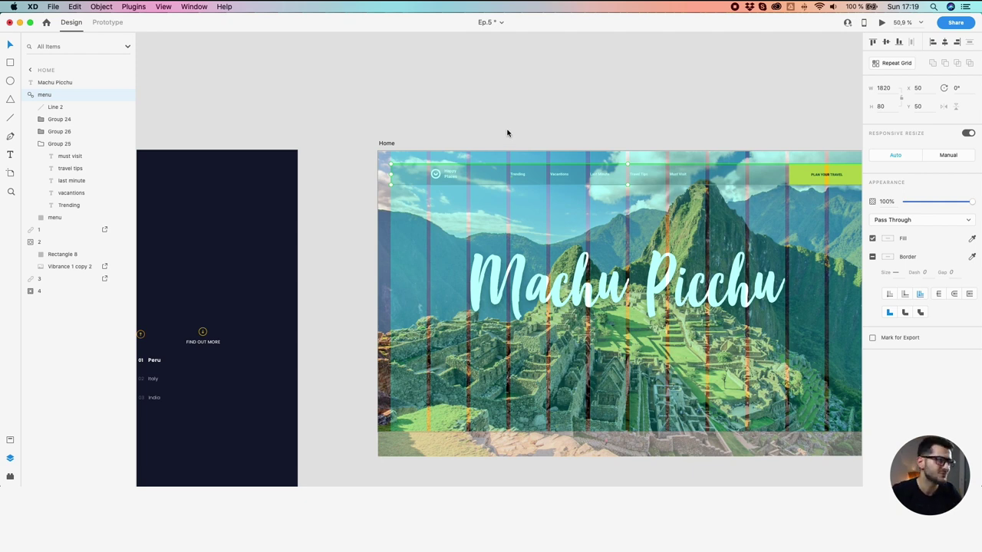
{"action": "left_click_drag", "start_coordinate": [509, 131], "coordinate": [408, 123]}
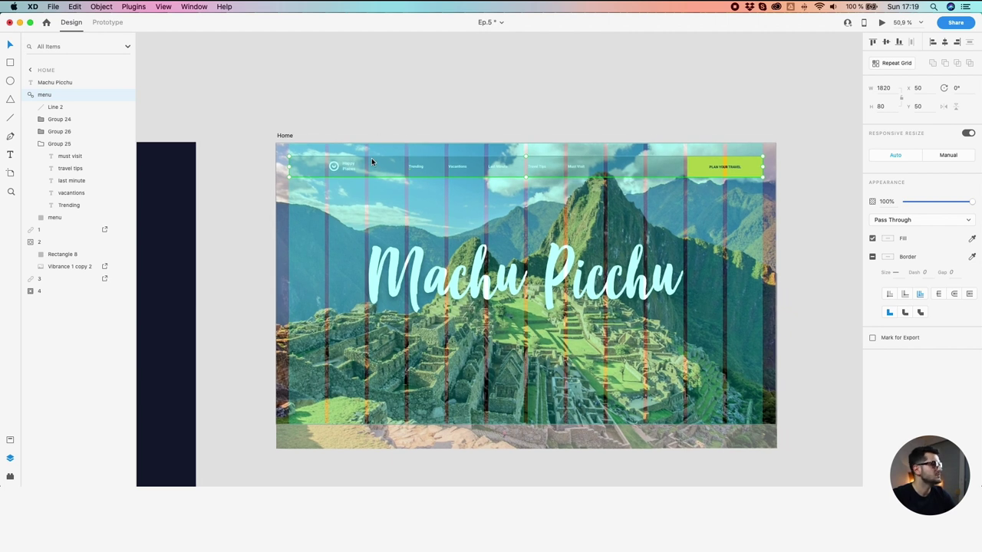
Reorder the Machu Picchu title between photo layers 2 and 3 on the Home artboard, and collapse layer 2 and the menu
{"action": "left_click", "coordinate": [461, 292]}
{"action": "left_click_drag", "start_coordinate": [348, 294], "coordinate": [430, 256]}
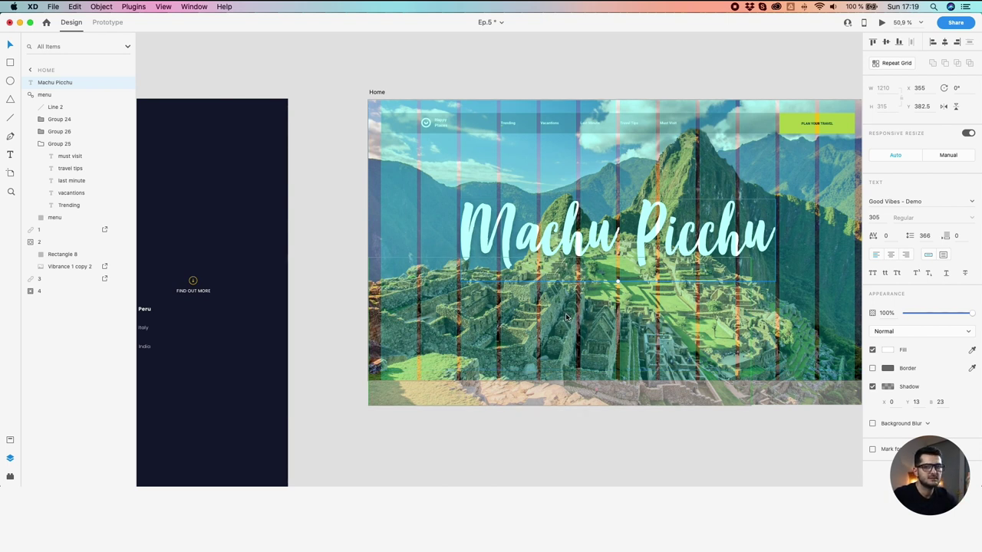
{"action": "left_click", "coordinate": [743, 326]}
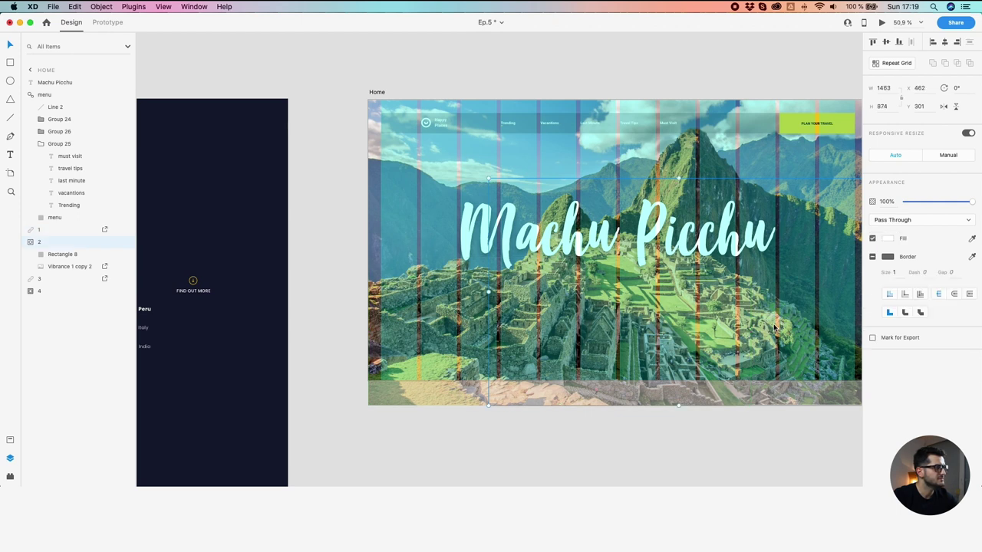
{"action": "left_click", "coordinate": [44, 83]}
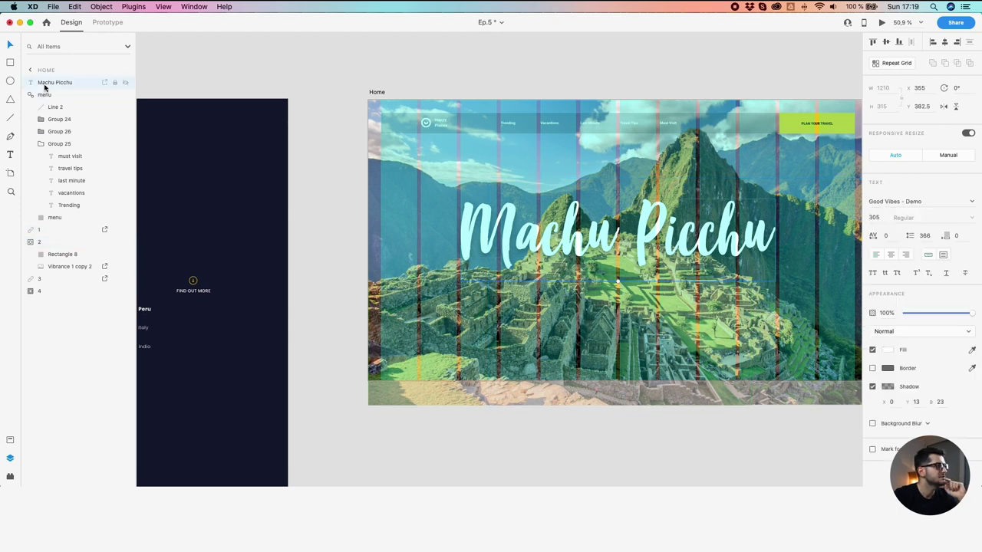
{"action": "left_click_drag", "start_coordinate": [40, 86], "coordinate": [28, 276]}
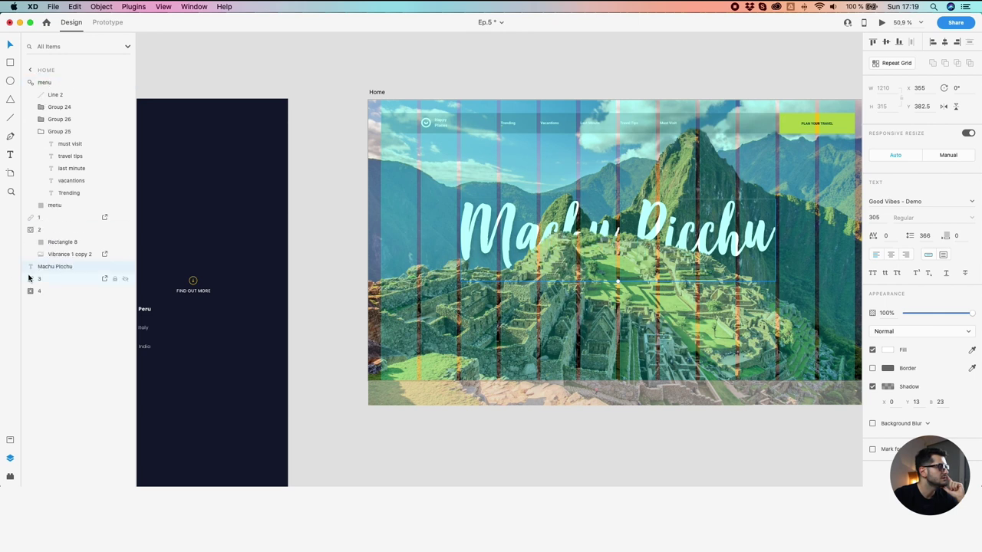
{"action": "left_click", "coordinate": [26, 230]}
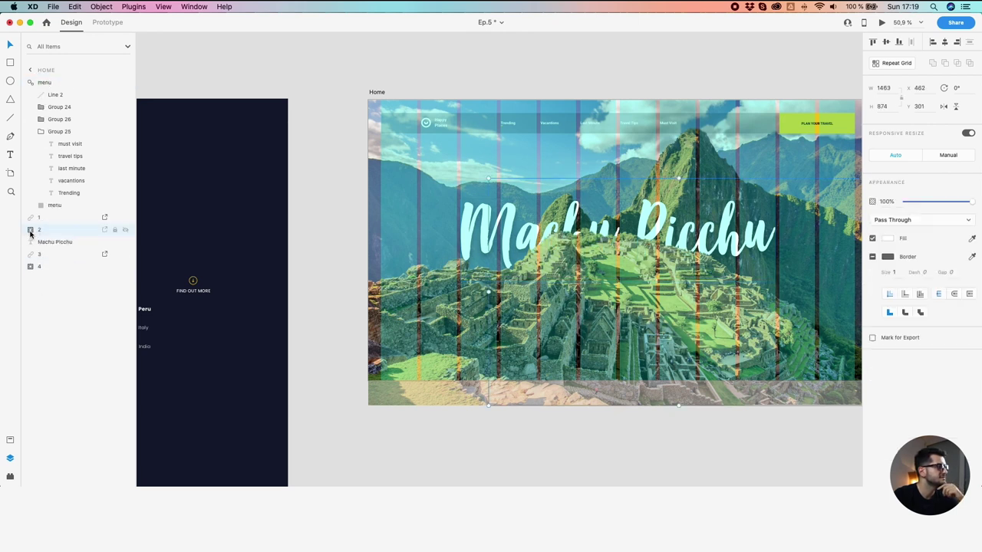
{"action": "left_click", "coordinate": [54, 242]}
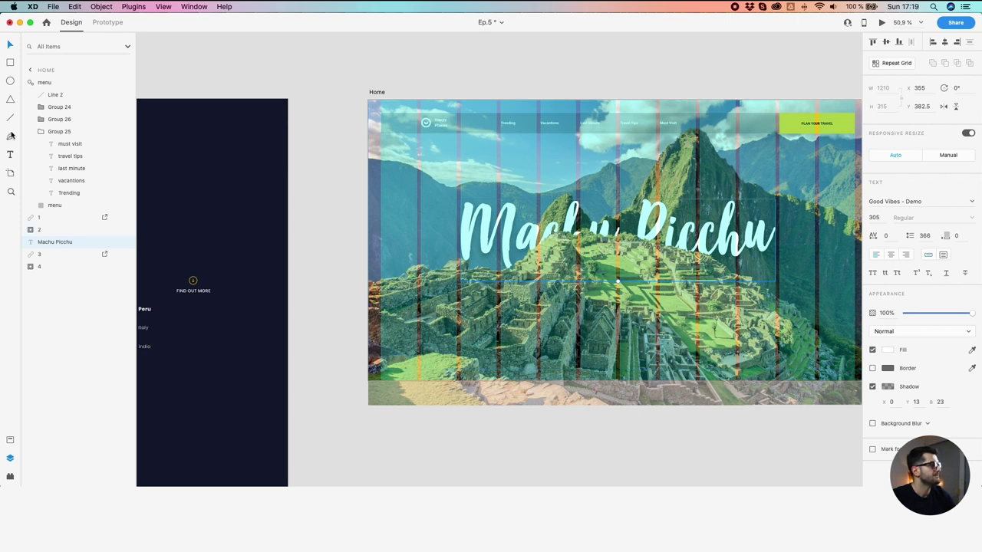
{"action": "left_click", "coordinate": [35, 83]}
{"action": "left_click", "coordinate": [288, 79]}
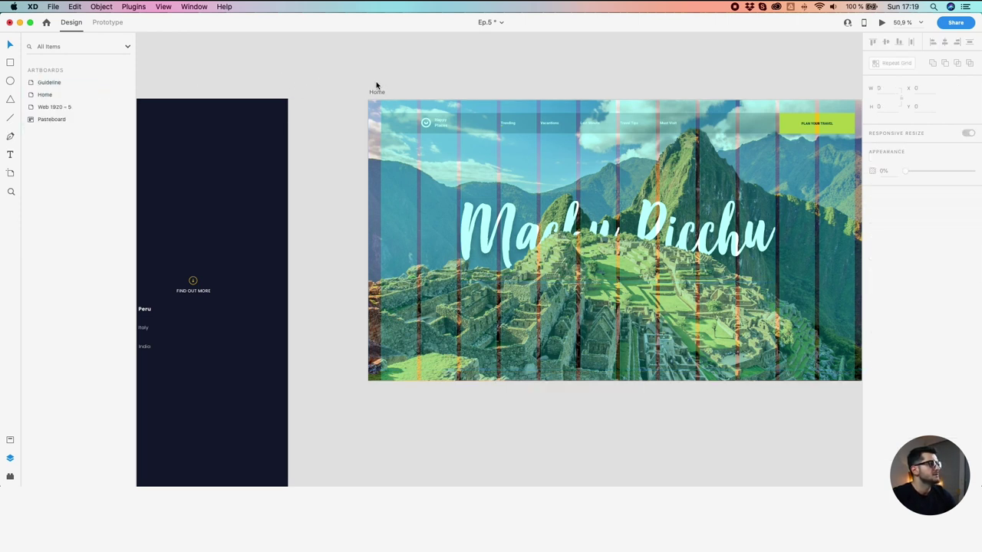
{"action": "left_click_drag", "start_coordinate": [473, 68], "coordinate": [441, 78]}
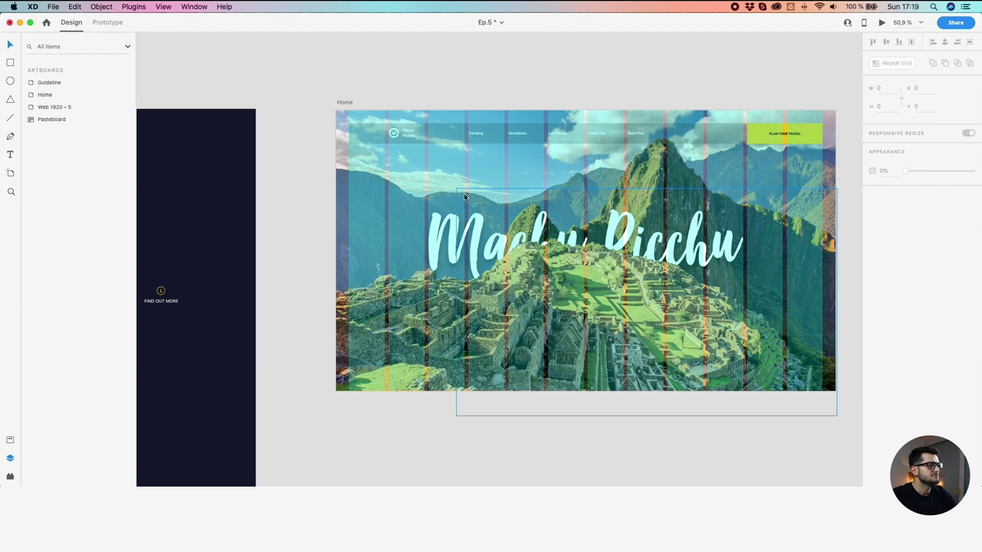
Raise the Machu Picchu title on the Home artboard to Y 361.5, keeping it at X 355
{"action": "left_click", "coordinate": [433, 225]}
{"action": "scroll", "coordinate": [434, 225], "scroll_direction": "down", "scroll_amount": 5}
{"action": "left_click_drag", "start_coordinate": [379, 228], "coordinate": [484, 217]}
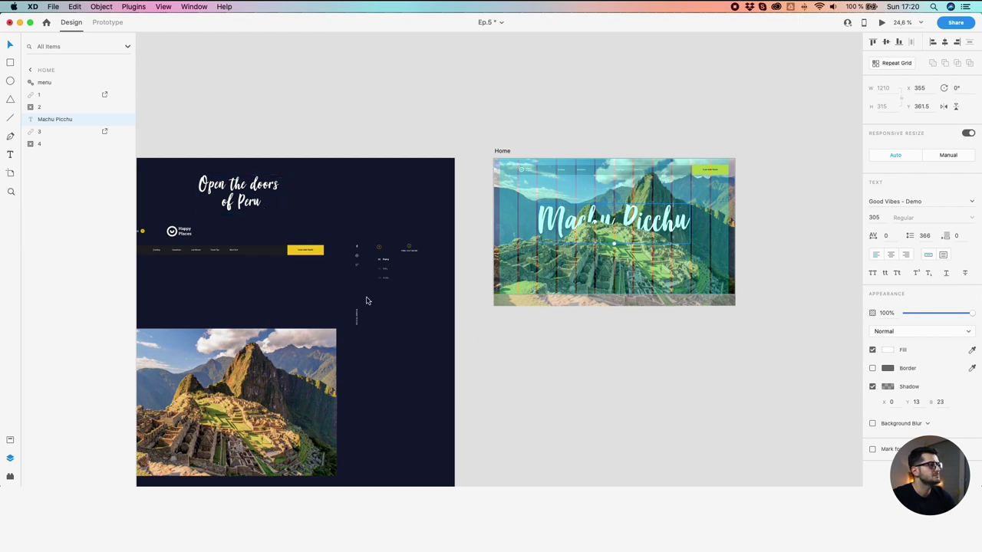
Move the social media group from the Guideline artboard to the right margin of the Home artboard, at X 1846, Y 359
{"action": "scroll", "coordinate": [384, 253], "scroll_direction": "up", "scroll_amount": 3}
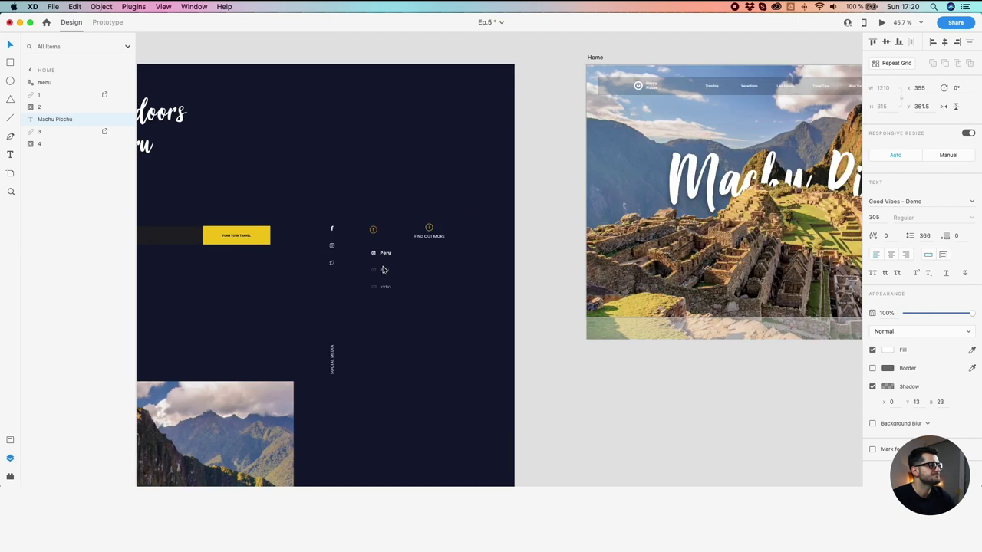
{"action": "scroll", "coordinate": [335, 360], "scroll_direction": "down", "scroll_amount": 3}
{"action": "left_click", "coordinate": [335, 361]}
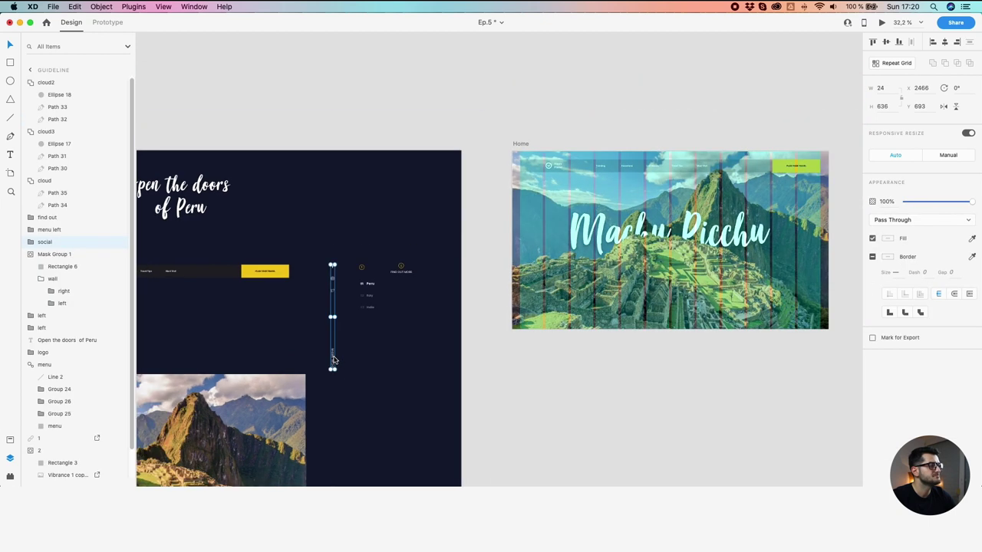
{"action": "left_click_drag", "start_coordinate": [333, 358], "coordinate": [814, 299]}
{"action": "scroll", "coordinate": [809, 299], "scroll_direction": "up", "scroll_amount": 3}
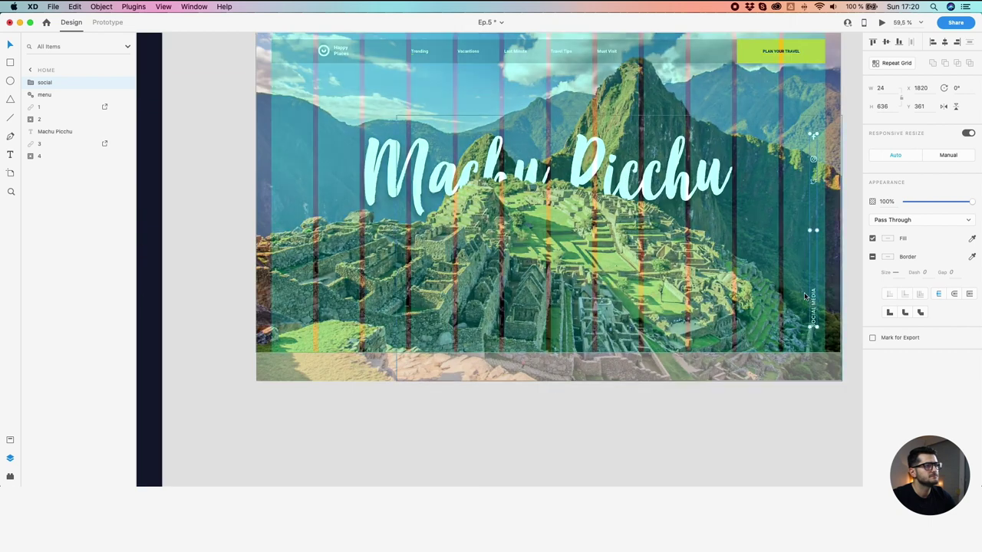
{"action": "scroll", "coordinate": [809, 299], "scroll_direction": "right", "scroll_amount": 5}
{"action": "left_click_drag", "start_coordinate": [646, 292], "coordinate": [656, 293]}
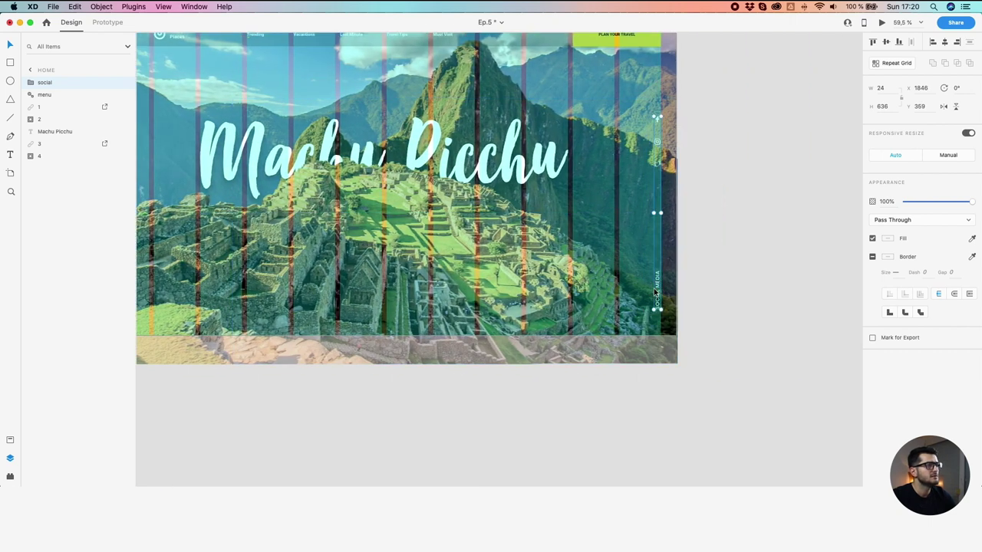
Check the social media group's distances to the Home artboard edges and nudge it down to Y 360
{"action": "scroll", "coordinate": [656, 294], "scroll_direction": "up", "scroll_amount": 5}
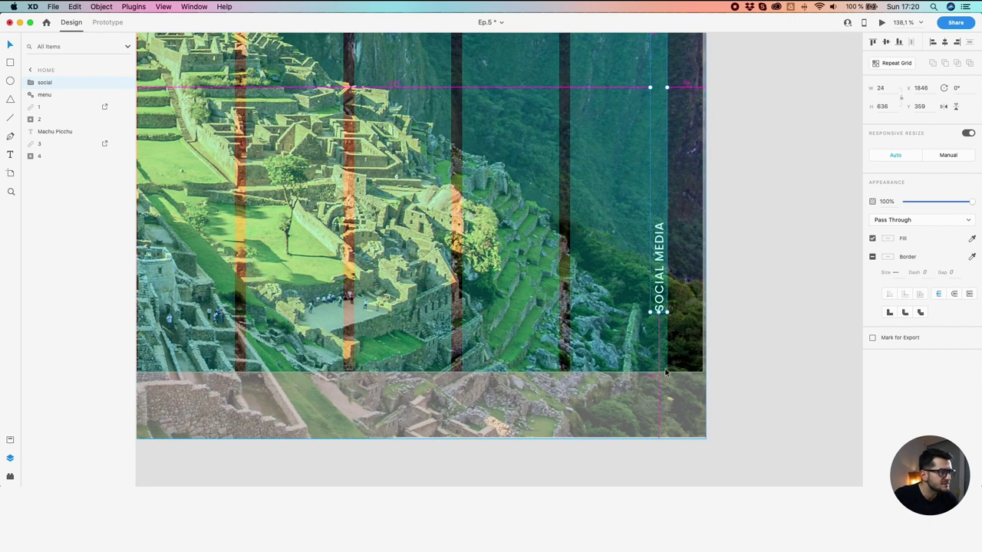
{"action": "left_click", "coordinate": [775, 371]}
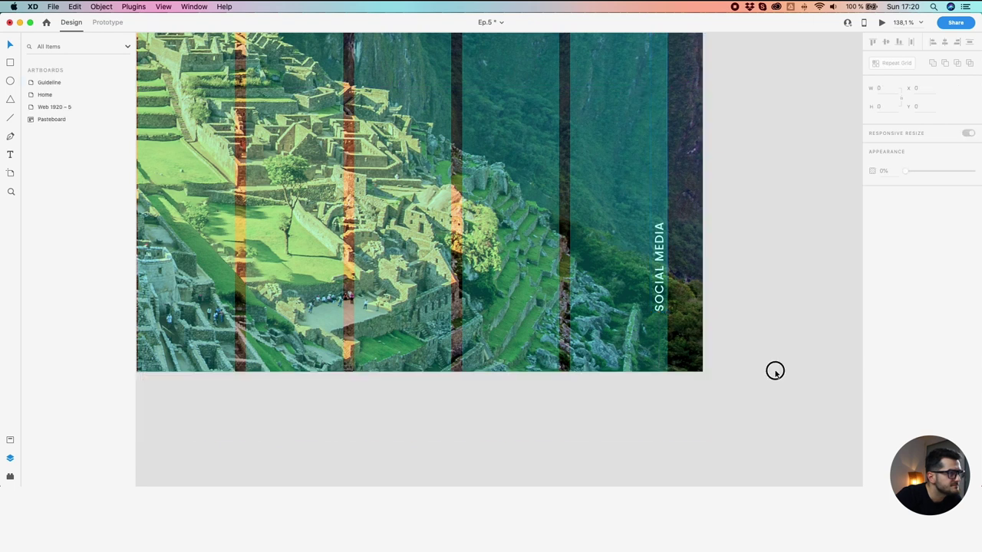
{"action": "left_click", "coordinate": [657, 284]}
{"action": "key", "text": "alt"}
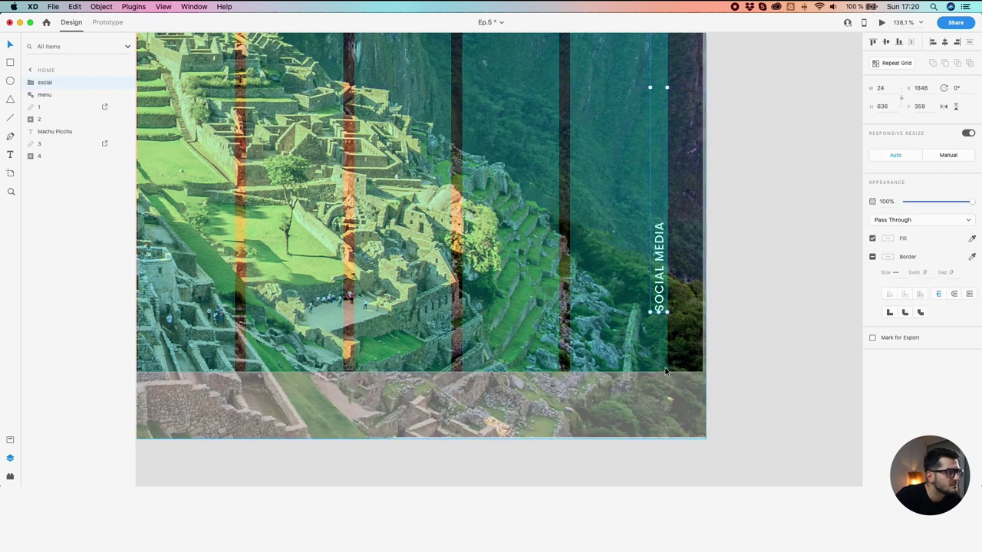
{"action": "scroll", "coordinate": [659, 294], "scroll_direction": "down", "scroll_amount": 3}
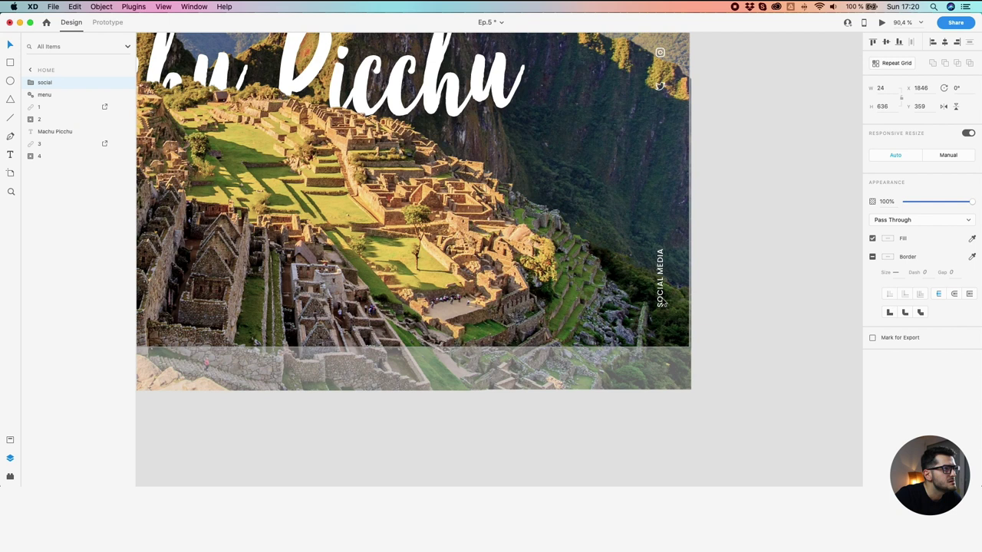
{"action": "scroll", "coordinate": [659, 293], "scroll_direction": "down", "scroll_amount": 3}
{"action": "scroll", "coordinate": [607, 207], "scroll_direction": "up", "scroll_amount": 3}
{"action": "scroll", "coordinate": [607, 207], "scroll_direction": "left", "scroll_amount": 2}
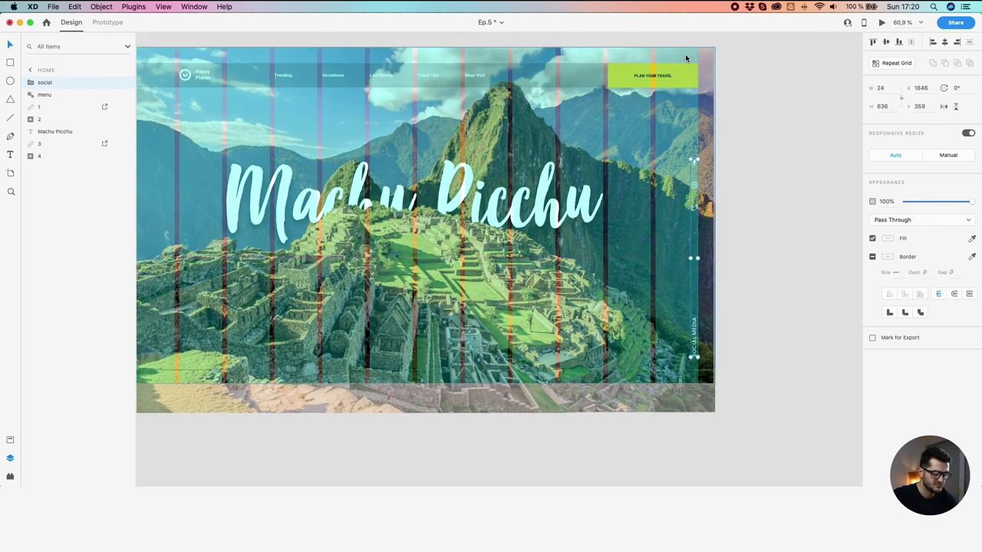
{"action": "key", "text": "Down"}
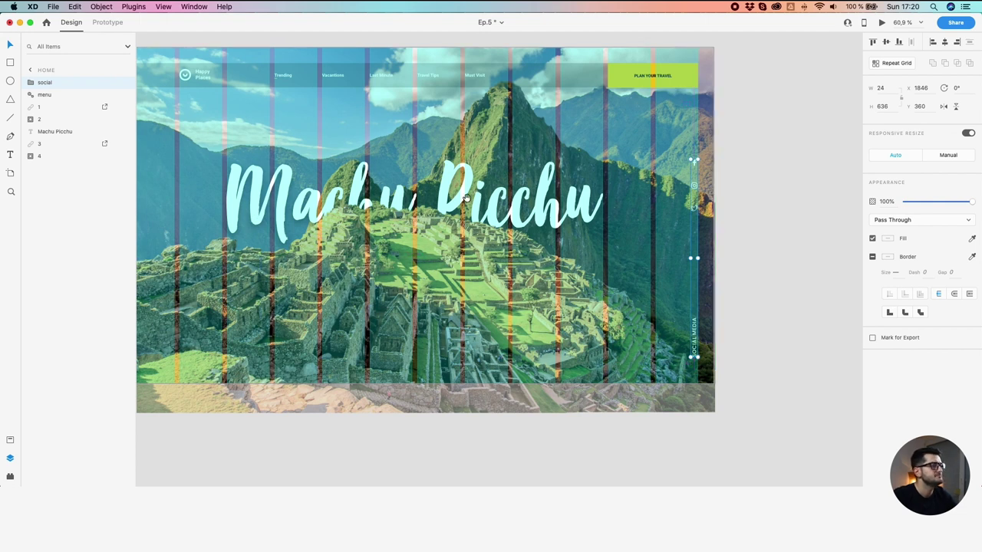
Move the menu left group with Peru, Italy and India from Guideline to the Home artboard's left margin, at X 50, Y 374
{"action": "scroll", "coordinate": [412, 222], "scroll_direction": "left", "scroll_amount": 4}
{"action": "scroll", "coordinate": [412, 223], "scroll_direction": "down", "scroll_amount": 2}
{"action": "scroll", "coordinate": [412, 222], "scroll_direction": "down", "scroll_amount": 2}
{"action": "key", "text": "space"}
{"action": "left_click_drag", "start_coordinate": [228, 211], "coordinate": [623, 224]}
{"action": "scroll", "coordinate": [446, 210], "scroll_direction": "down", "scroll_amount": 4}
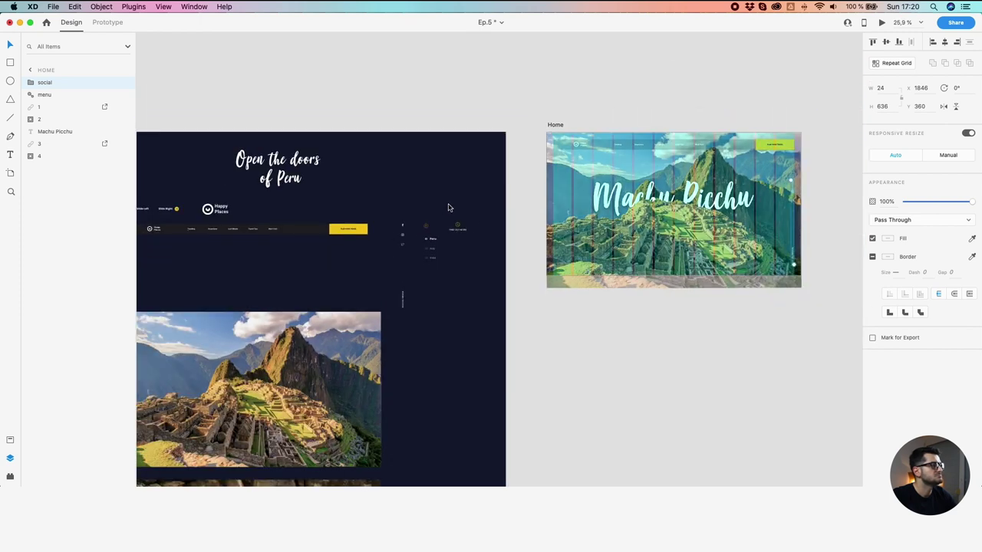
{"action": "left_click", "coordinate": [422, 258]}
{"action": "scroll", "coordinate": [425, 262], "scroll_direction": "up", "scroll_amount": 4}
{"action": "left_click_drag", "start_coordinate": [610, 172], "coordinate": [474, 190]}
{"action": "key", "text": "space"}
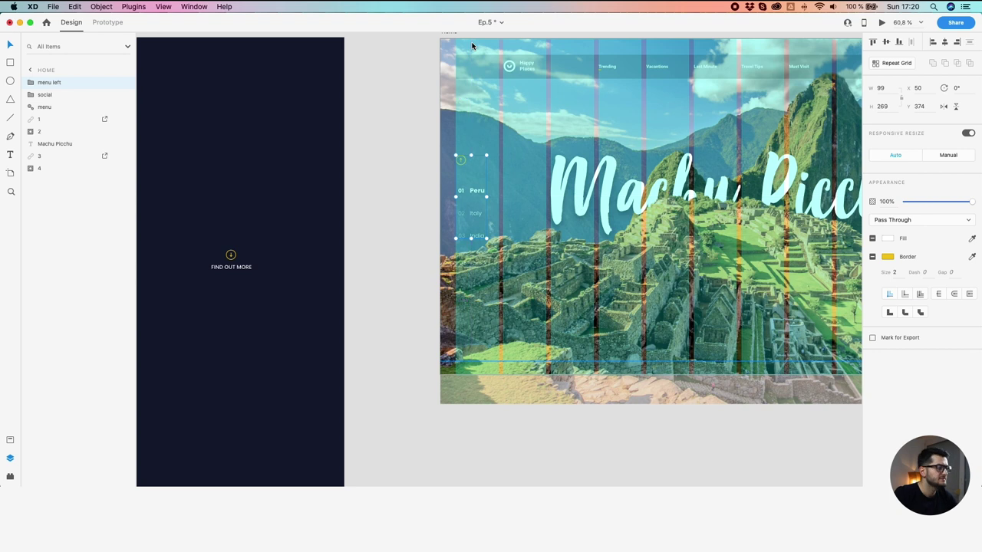
Nudge the Peru, Italy and India menu group on the Home artboard to Y 360
{"action": "key", "text": "shift+Up"}
{"action": "key", "text": "shift+Up"}
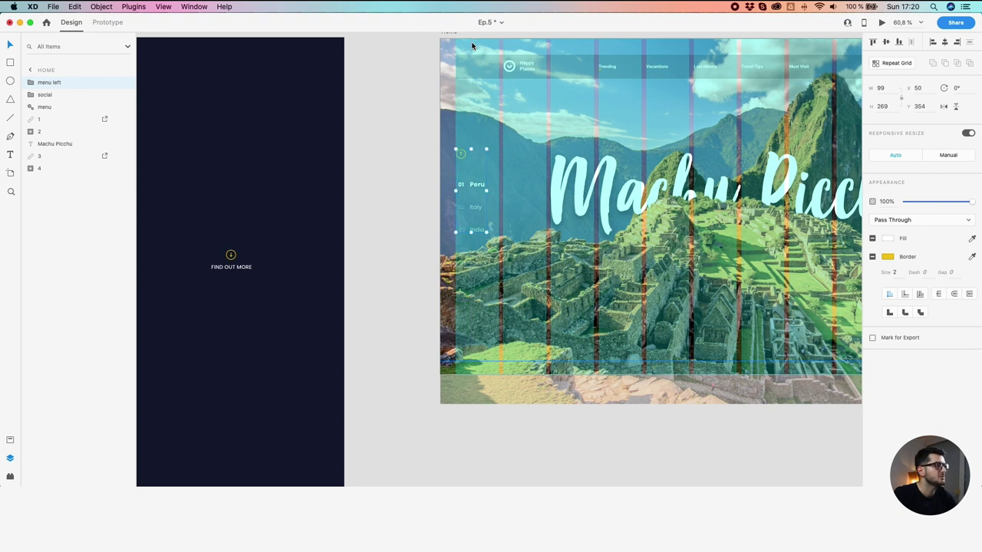
{"action": "scroll", "coordinate": [472, 47], "scroll_direction": "down", "scroll_amount": 2}
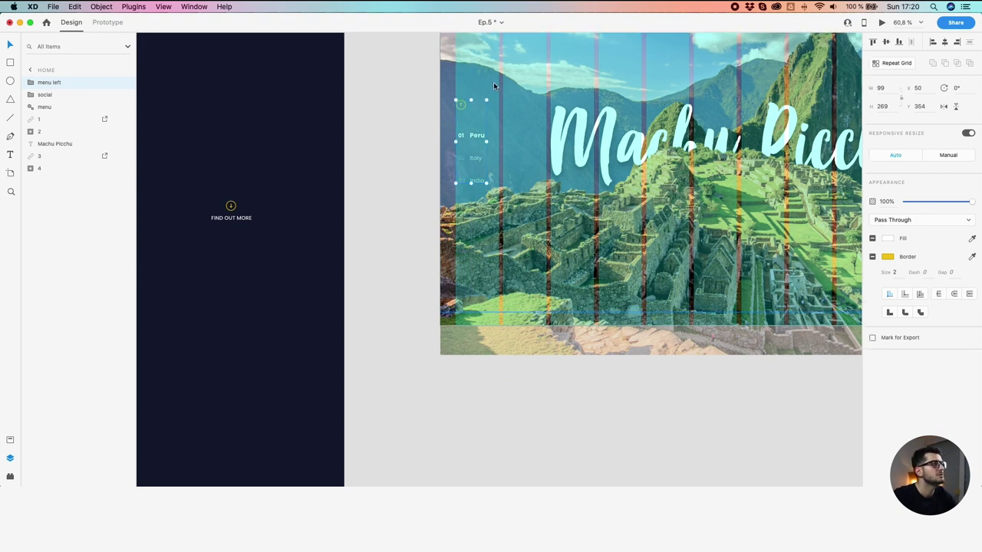
{"action": "scroll", "coordinate": [475, 69], "scroll_direction": "up", "scroll_amount": 3}
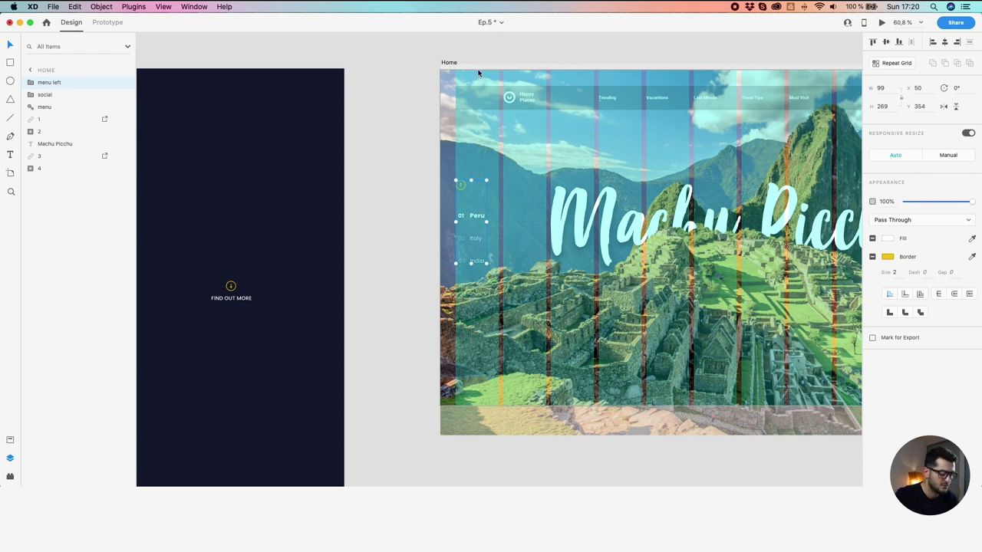
{"action": "key", "text": "Down"}
{"action": "key", "text": "Down"}
{"action": "key", "text": "Down"}
{"action": "key", "text": "Down"}
{"action": "key", "text": "Down"}
{"action": "key", "text": "Down"}
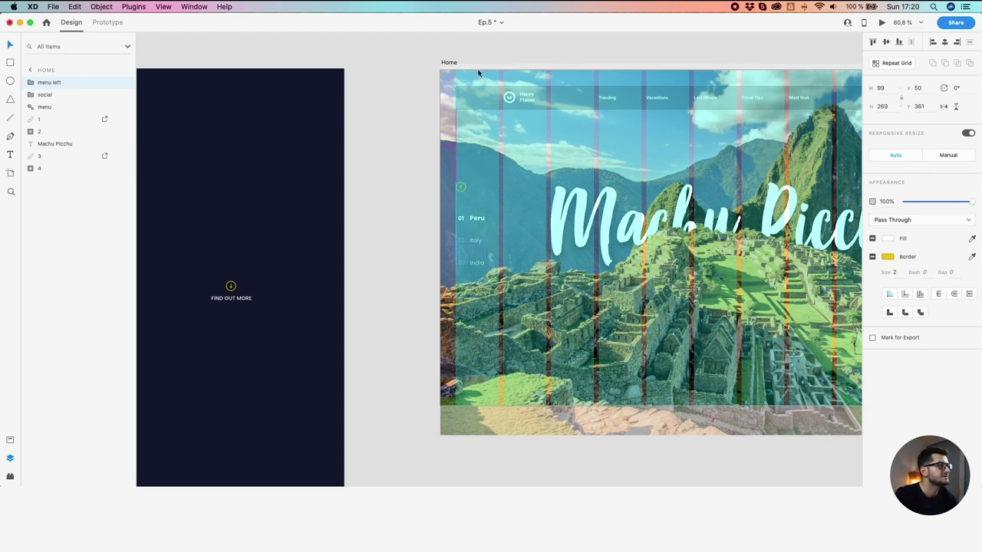
{"action": "key", "text": "Up"}
{"action": "scroll", "coordinate": [477, 73], "scroll_direction": "down", "scroll_amount": 5}
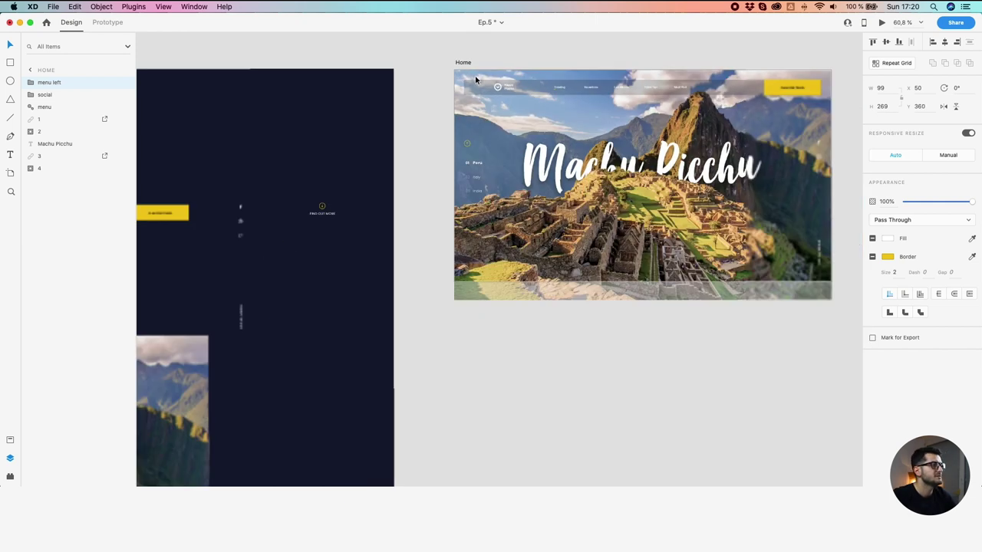
Move the Find out more group from the Guideline artboard to the lower middle of the Home artboard, at X 970, Y 963
{"action": "left_click", "coordinate": [425, 91]}
{"action": "left_click_drag", "start_coordinate": [433, 92], "coordinate": [506, 125]}
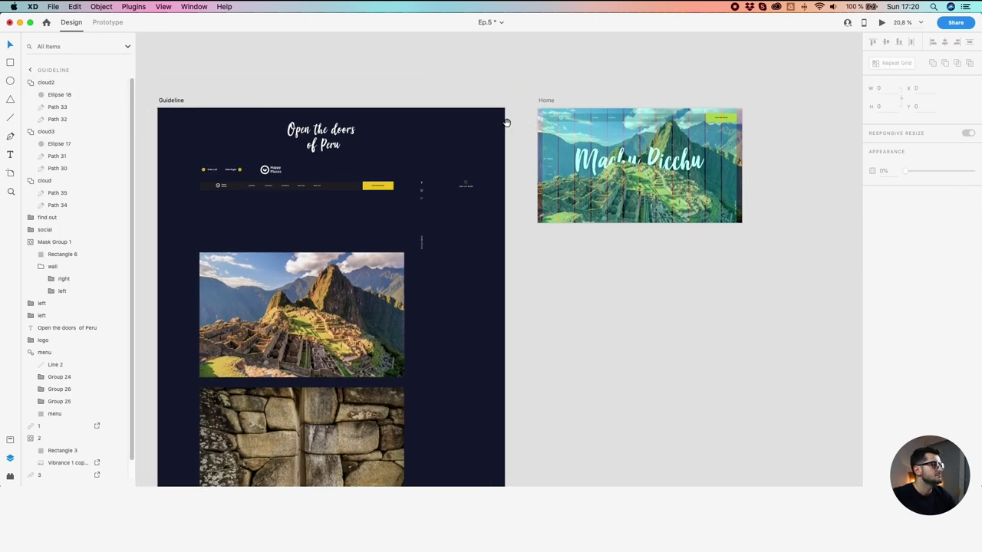
{"action": "scroll", "coordinate": [528, 127], "scroll_direction": "up", "scroll_amount": 1}
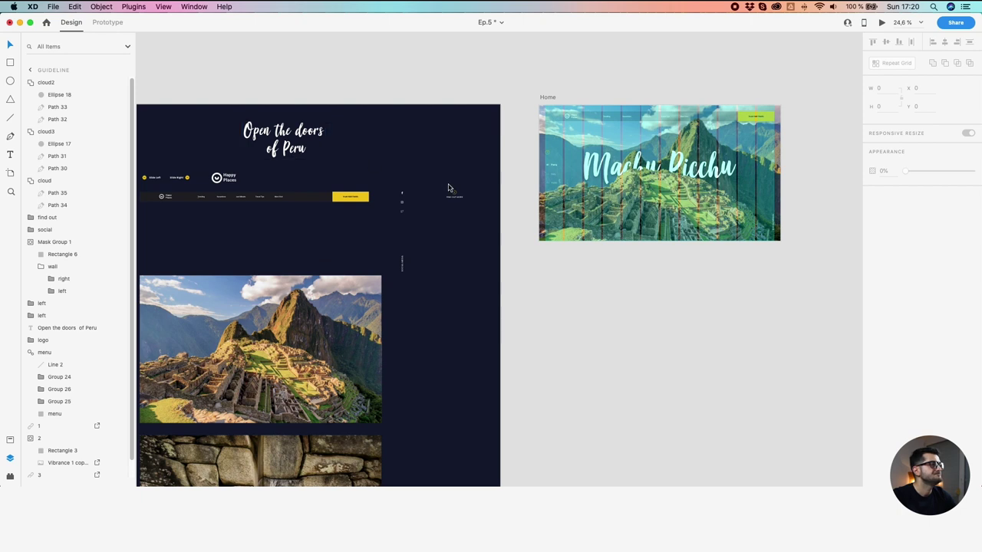
{"action": "scroll", "coordinate": [444, 193], "scroll_direction": "up", "scroll_amount": 3}
{"action": "left_click_drag", "start_coordinate": [441, 201], "coordinate": [762, 245]}
{"action": "scroll", "coordinate": [763, 245], "scroll_direction": "up", "scroll_amount": 5}
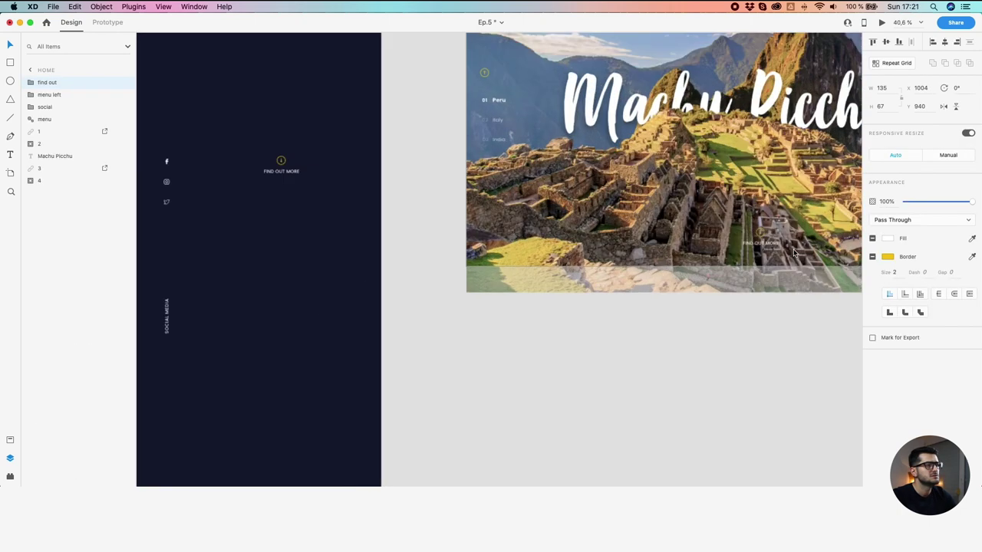
{"action": "scroll", "coordinate": [590, 243], "scroll_direction": "up", "scroll_amount": 1}
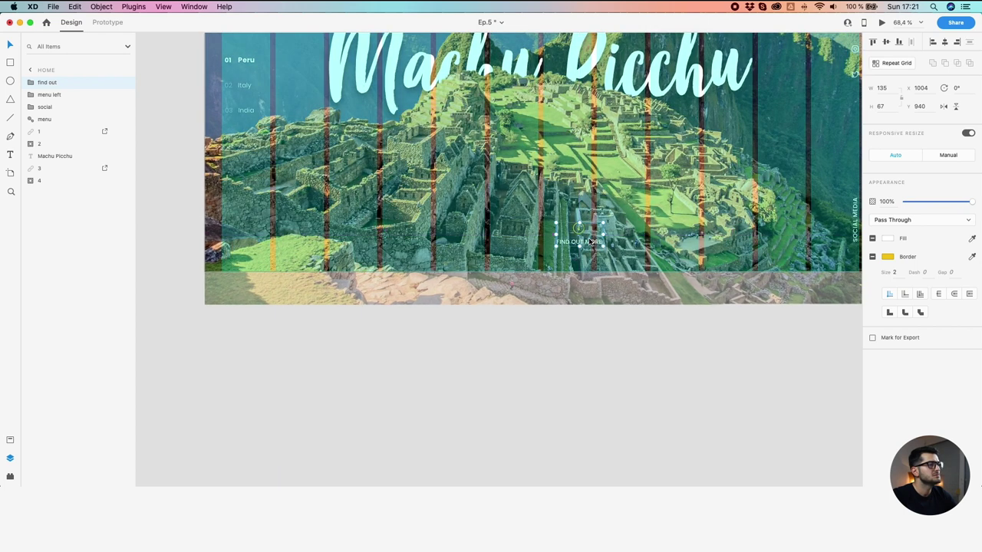
{"action": "left_click_drag", "start_coordinate": [590, 242], "coordinate": [578, 247]}
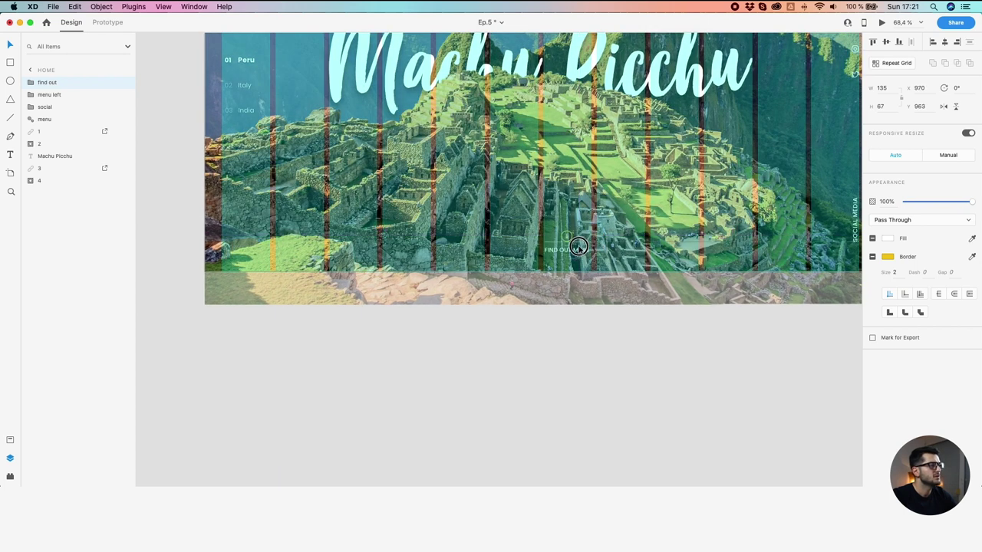
Align the bottom edge of the Find out more group with the bottom of the social media group on Home
{"action": "scroll", "coordinate": [579, 247], "scroll_direction": "down", "scroll_amount": 4}
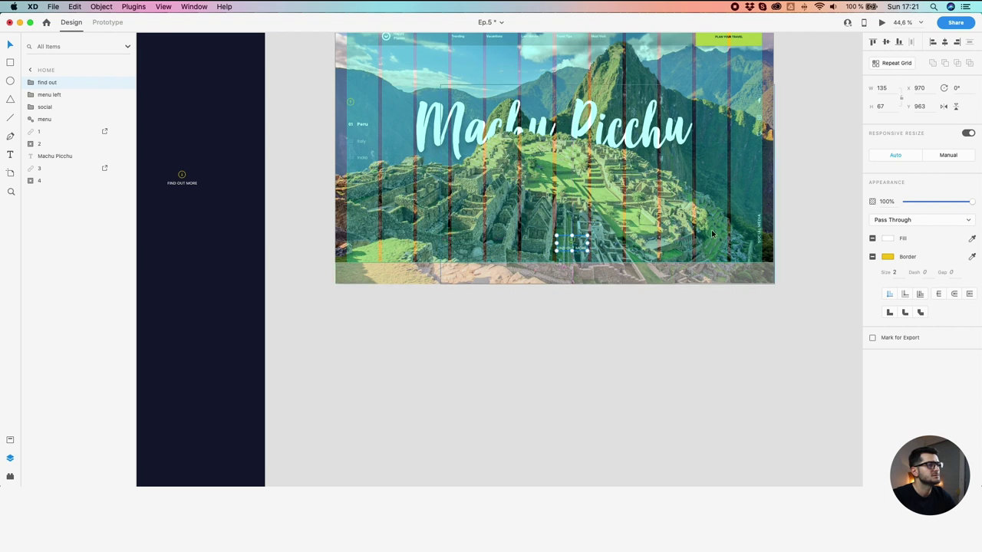
{"action": "left_click_drag", "start_coordinate": [577, 247], "coordinate": [577, 240]}
{"action": "left_click", "coordinate": [755, 232], "text": "shift"}
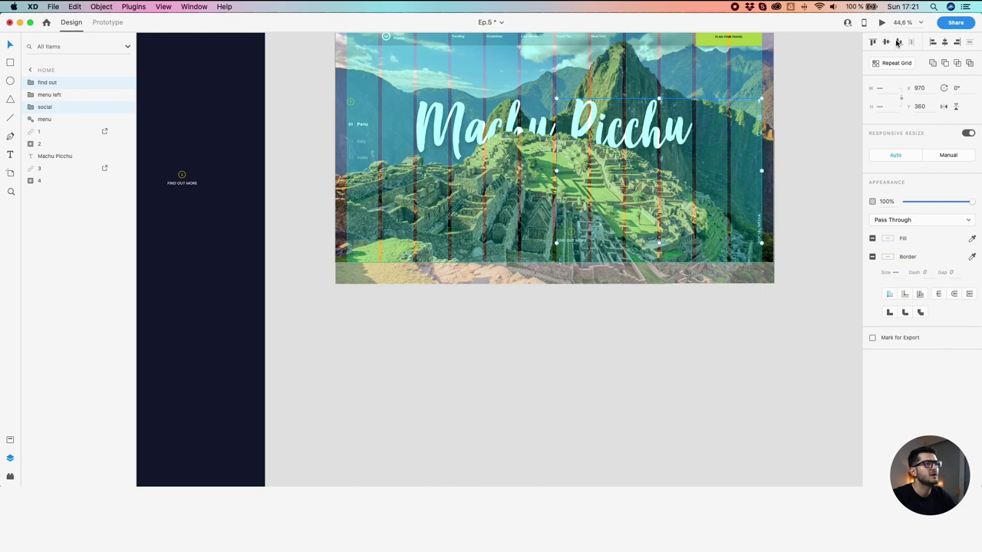
{"action": "left_click", "coordinate": [598, 309]}
{"action": "scroll", "coordinate": [598, 309], "scroll_direction": "down", "scroll_amount": 5}
Duplicate the Home artboard to its right at X 4287 and name the copy Inter – 1
{"action": "left_click_drag", "start_coordinate": [516, 364], "coordinate": [519, 362]}
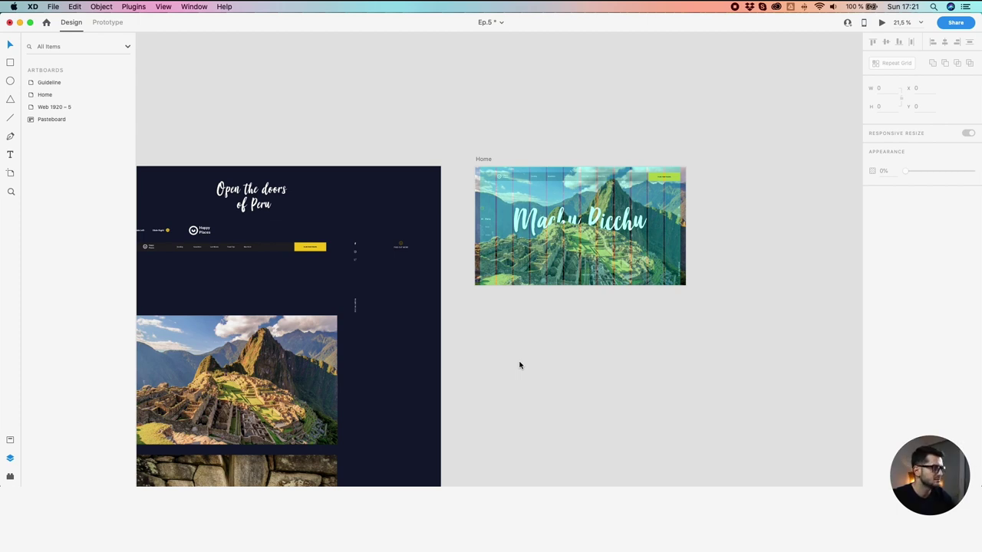
{"action": "scroll", "coordinate": [518, 364], "scroll_direction": "down", "scroll_amount": 3}
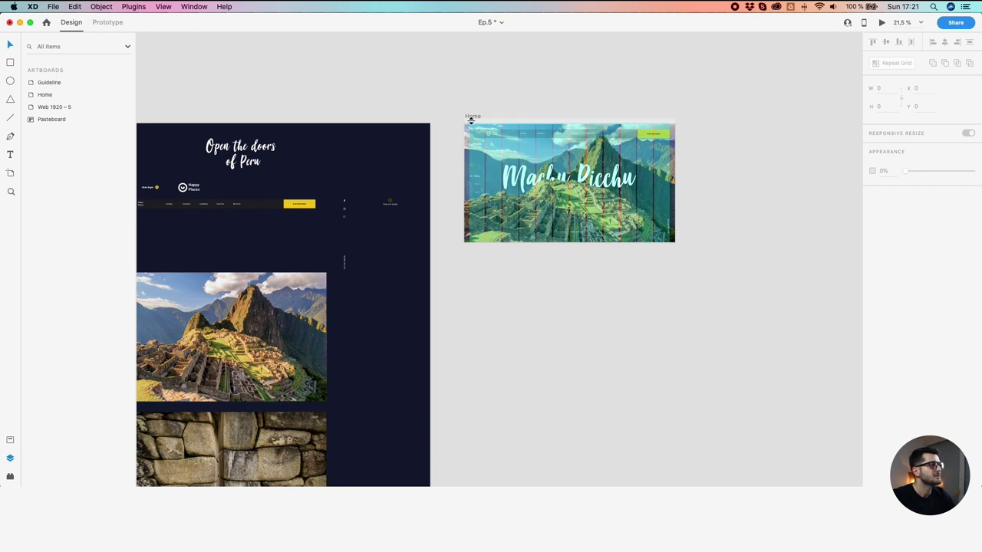
{"action": "scroll", "coordinate": [472, 119], "scroll_direction": "down", "scroll_amount": 2}
{"action": "left_click_drag", "start_coordinate": [473, 117], "coordinate": [708, 115]}
{"action": "double_click", "coordinate": [711, 115]}
{"action": "left_click", "coordinate": [703, 115]}
{"action": "key", "text": "super+a"}
{"action": "key", "text": "BackSpace"}
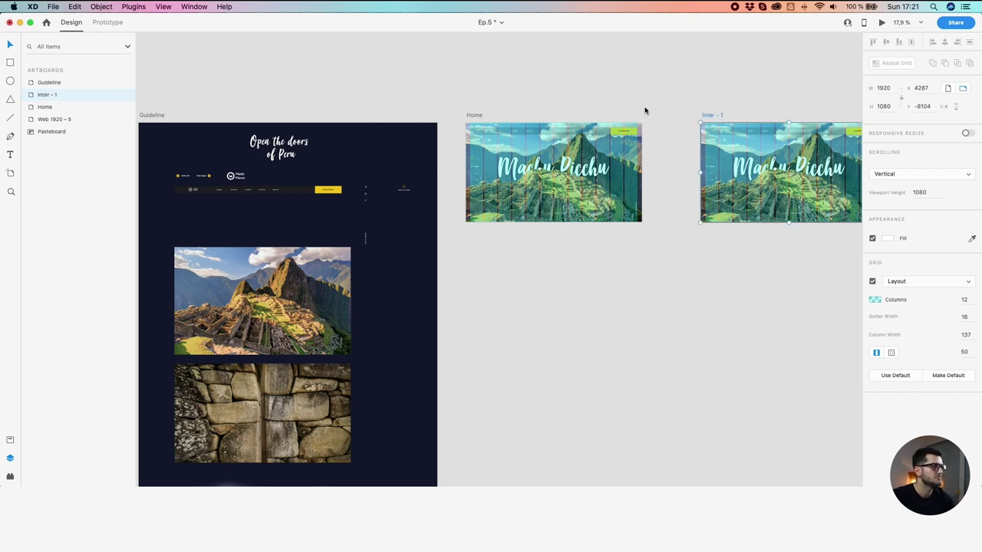
Move the stone wall mask group out of Guideline to the pasteboard directly below the Home artboard, at X 1720, Y -6751
{"action": "left_click", "coordinate": [280, 408]}
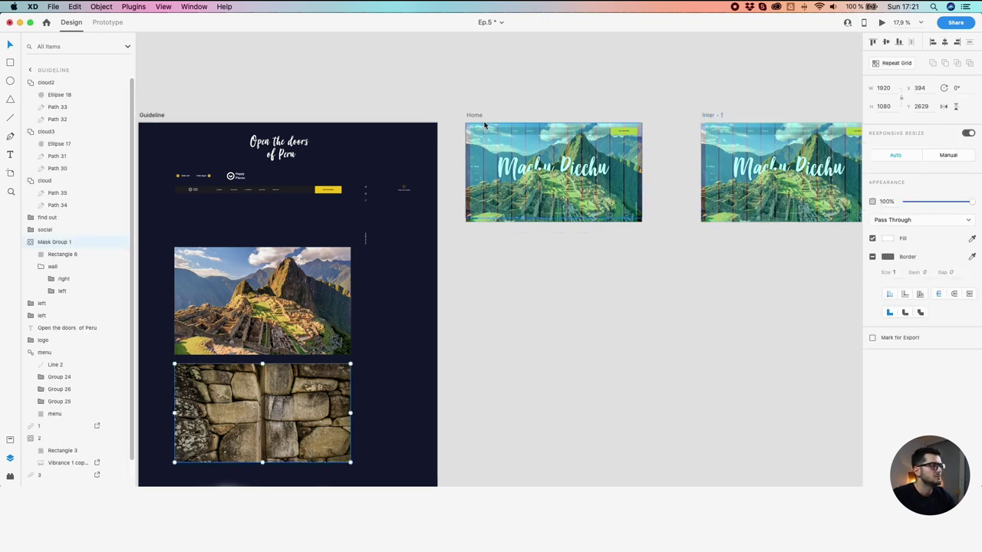
{"action": "left_click_drag", "start_coordinate": [298, 436], "coordinate": [596, 362]}
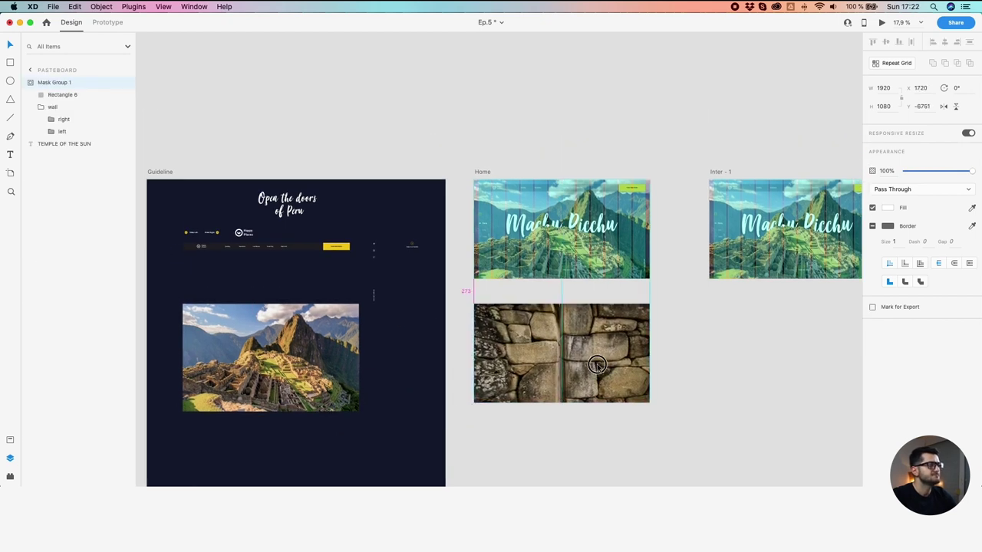
{"action": "left_click", "coordinate": [593, 244]}
{"action": "scroll", "coordinate": [603, 238], "scroll_direction": "up", "scroll_amount": 3}
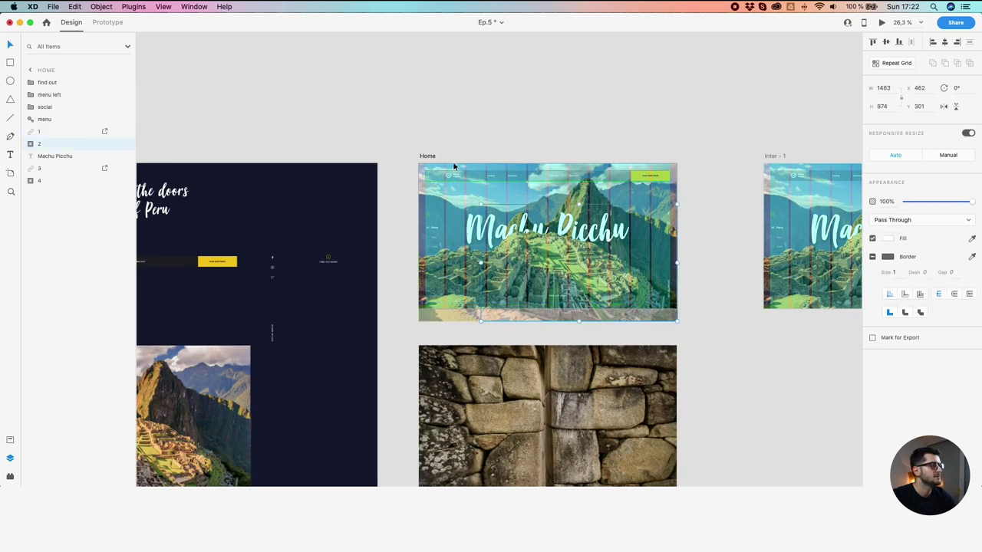
{"action": "left_click", "coordinate": [421, 156]}
{"action": "scroll", "coordinate": [522, 219], "scroll_direction": "up", "scroll_amount": 3}
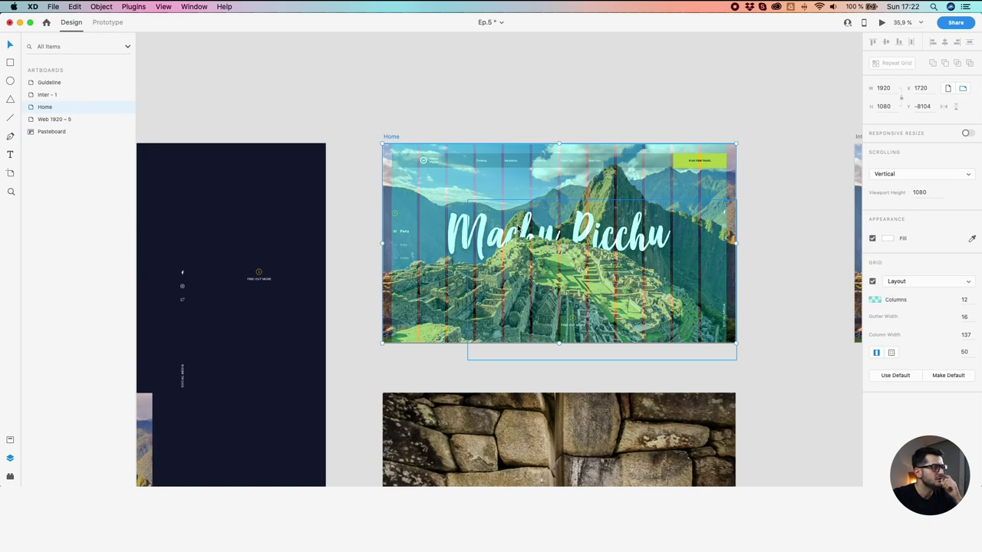
Move the three cloud shapes from the Guideline artboard to the pasteboard just below the Inter – 1 artboard
{"action": "scroll", "coordinate": [519, 229], "scroll_direction": "right", "scroll_amount": 10}
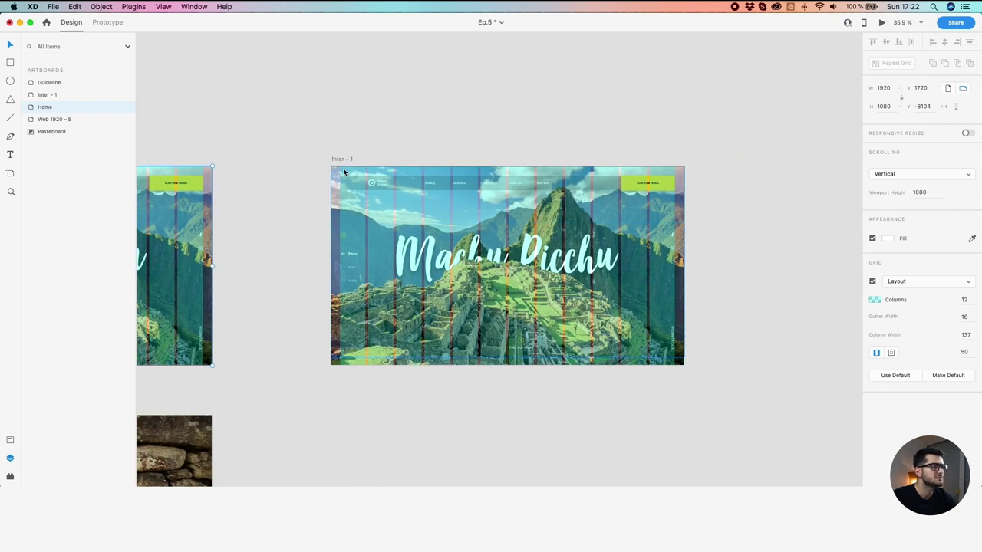
{"action": "scroll", "coordinate": [377, 207], "scroll_direction": "down", "scroll_amount": 3}
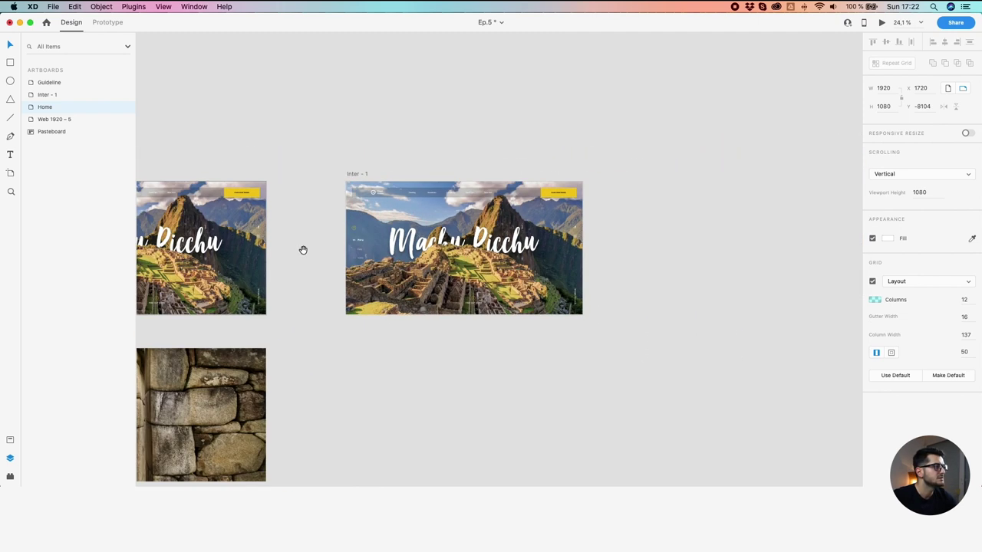
{"action": "left_click_drag", "start_coordinate": [302, 248], "coordinate": [706, 227]}
{"action": "left_click_drag", "start_coordinate": [339, 280], "coordinate": [516, 49]}
{"action": "scroll", "coordinate": [441, 177], "scroll_direction": "down", "scroll_amount": 5}
{"action": "left_click", "coordinate": [388, 302]}
{"action": "left_click_drag", "start_coordinate": [473, 285], "coordinate": [705, 155]}
{"action": "scroll", "coordinate": [618, 204], "scroll_direction": "up", "scroll_amount": 5}
{"action": "left_click", "coordinate": [504, 357]}
{"action": "scroll", "coordinate": [504, 357], "scroll_direction": "up", "scroll_amount": 3}
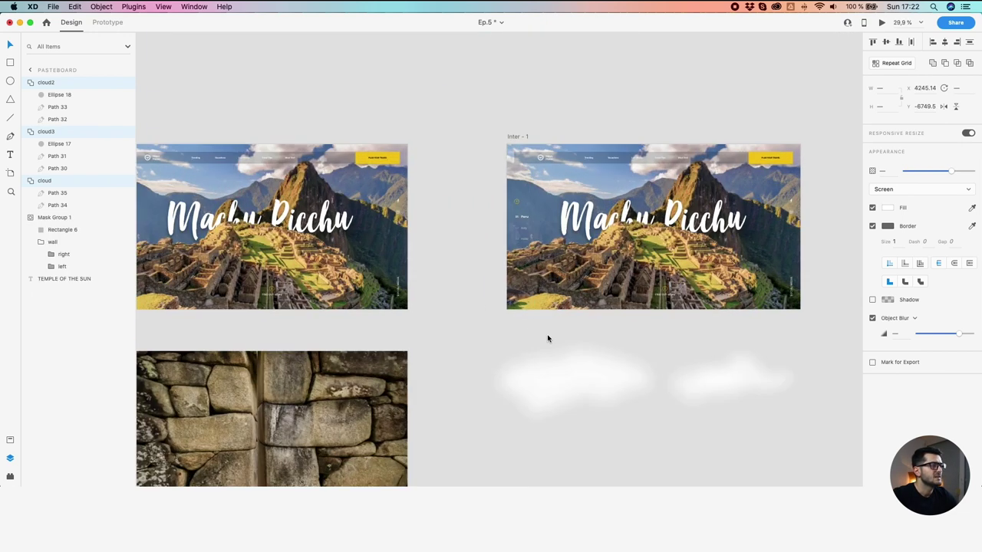
Place the cloud2 shape over Inter – 1's upper left corner at X -272.86, Y 0, and reorder it directly beneath the menu
{"action": "left_click", "coordinate": [559, 385]}
{"action": "left_click_drag", "start_coordinate": [559, 386], "coordinate": [537, 179]}
{"action": "scroll", "coordinate": [530, 171], "scroll_direction": "up", "scroll_amount": 3}
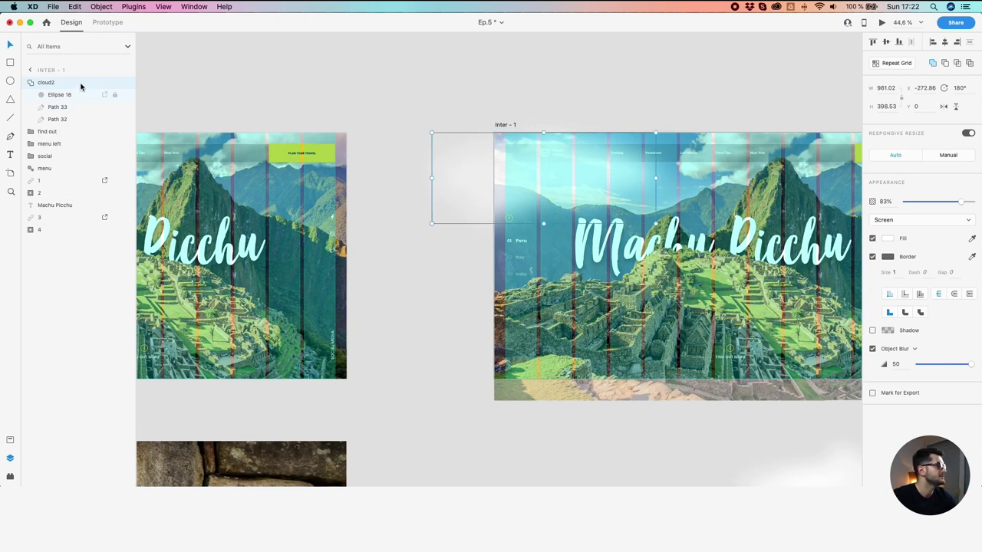
{"action": "left_click_drag", "start_coordinate": [32, 84], "coordinate": [39, 172]}
Hide the column layout grid on the Inter – 1 artboard
{"action": "left_click", "coordinate": [514, 62]}
{"action": "left_click", "coordinate": [506, 124]}
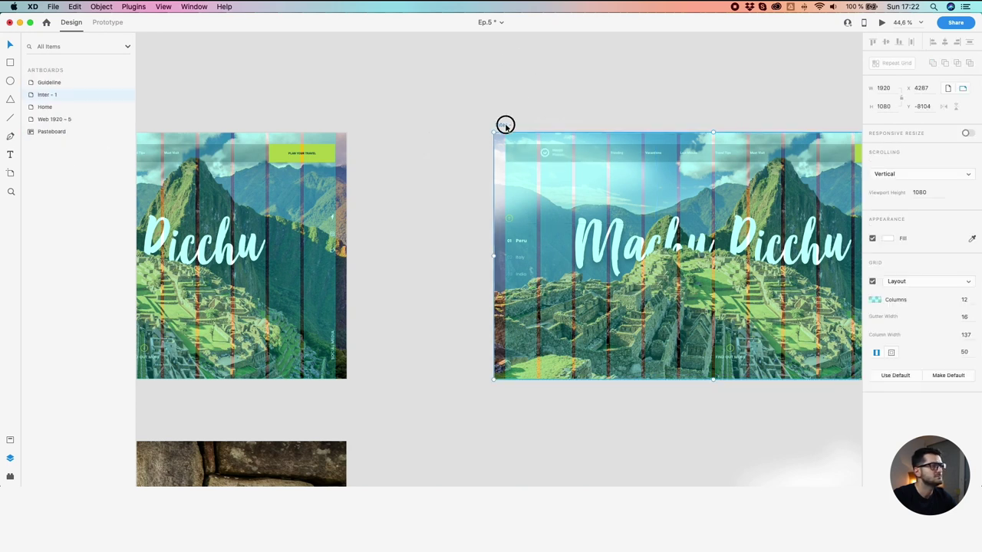
{"action": "left_click", "coordinate": [872, 282]}
{"action": "scroll", "coordinate": [335, 195], "scroll_direction": "right", "scroll_amount": 5}
Reposition the cloud2 shape over Inter – 1's upper left corner to X -192.86, Y -82
{"action": "left_click_drag", "start_coordinate": [328, 201], "coordinate": [302, 200]}
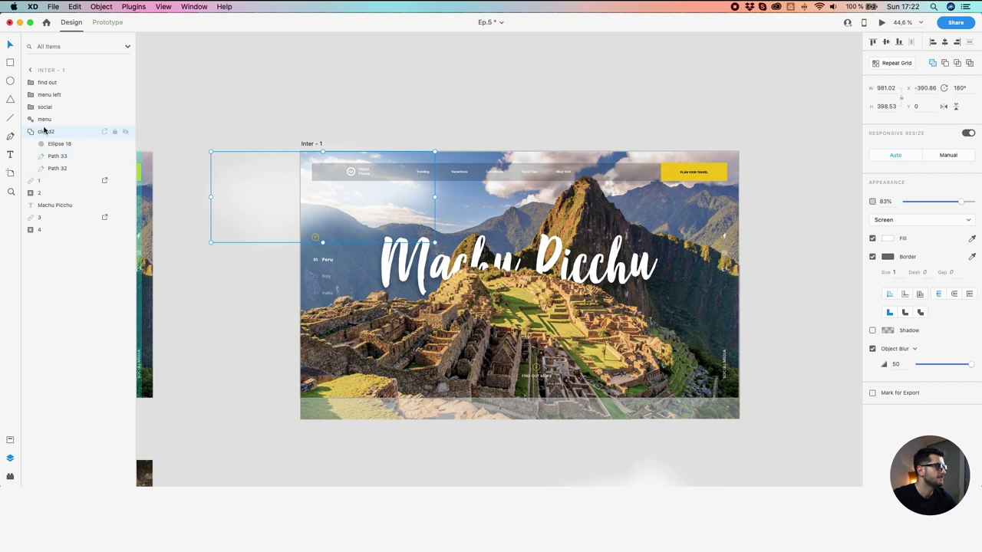
{"action": "left_click", "coordinate": [332, 264]}
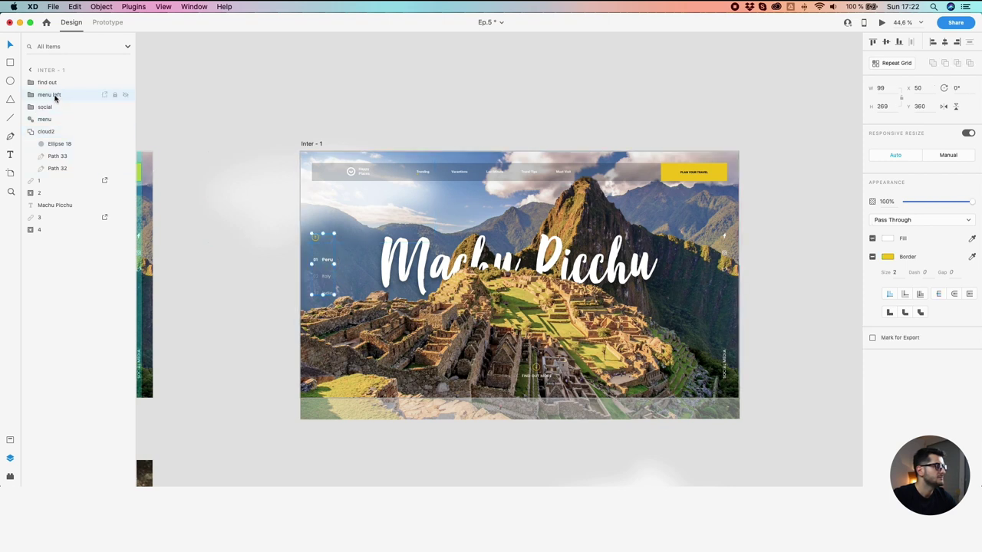
{"action": "left_click", "coordinate": [31, 132]}
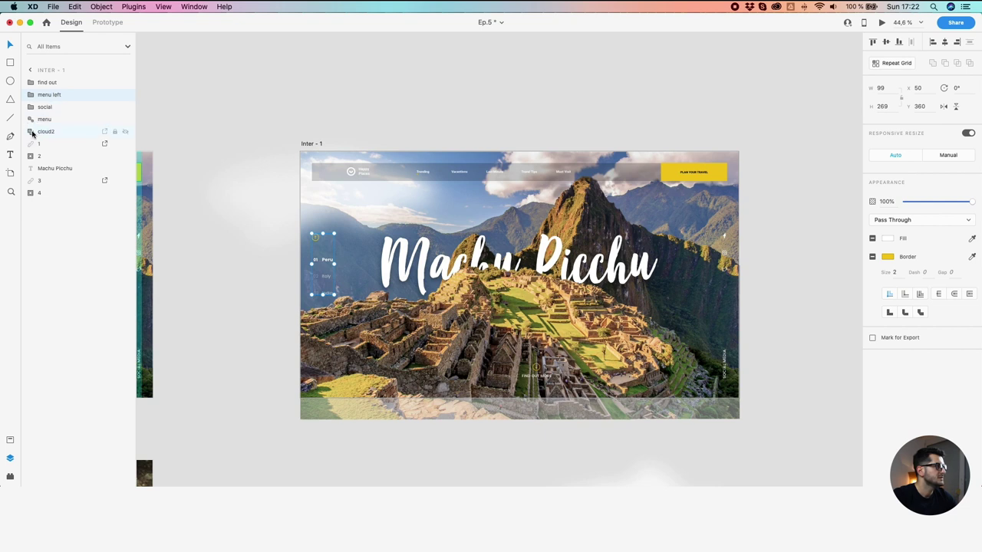
{"action": "left_click_drag", "start_coordinate": [361, 195], "coordinate": [387, 191]}
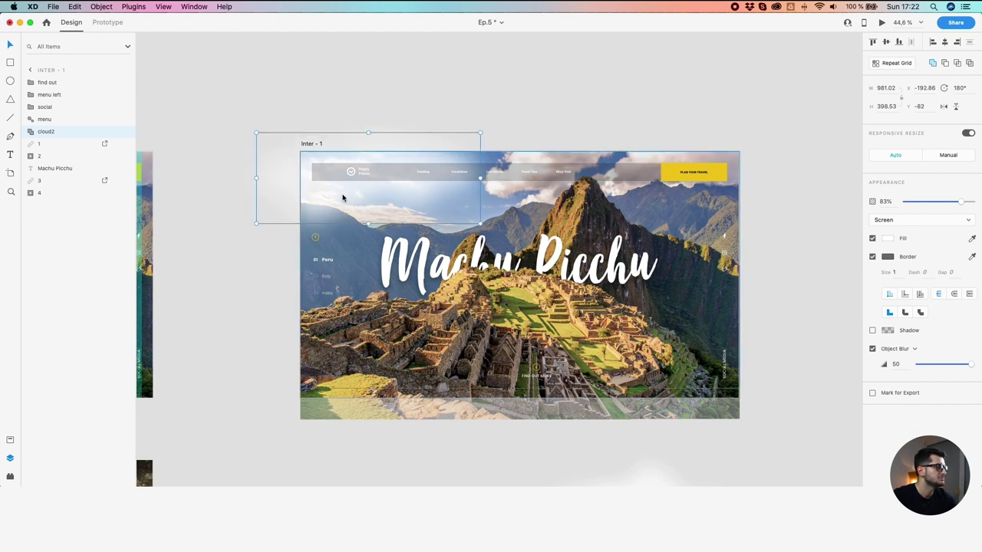
{"action": "scroll", "coordinate": [342, 197], "scroll_direction": "down", "scroll_amount": 3}
{"action": "left_click", "coordinate": [284, 248]}
Move the remaining cloud and cloud3 shapes together to the pasteboard above Inter – 1's upper right area
{"action": "scroll", "coordinate": [284, 251], "scroll_direction": "down", "scroll_amount": 3}
{"action": "scroll", "coordinate": [596, 276], "scroll_direction": "left", "scroll_amount": 10}
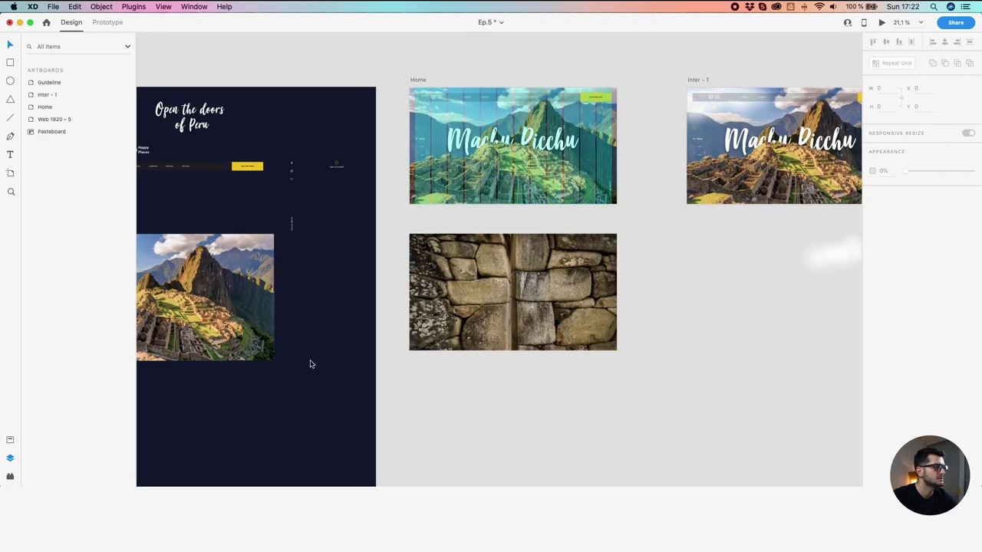
{"action": "scroll", "coordinate": [803, 251], "scroll_direction": "right", "scroll_amount": 10}
{"action": "scroll", "coordinate": [803, 252], "scroll_direction": "up", "scroll_amount": 3}
{"action": "left_click", "coordinate": [665, 303]}
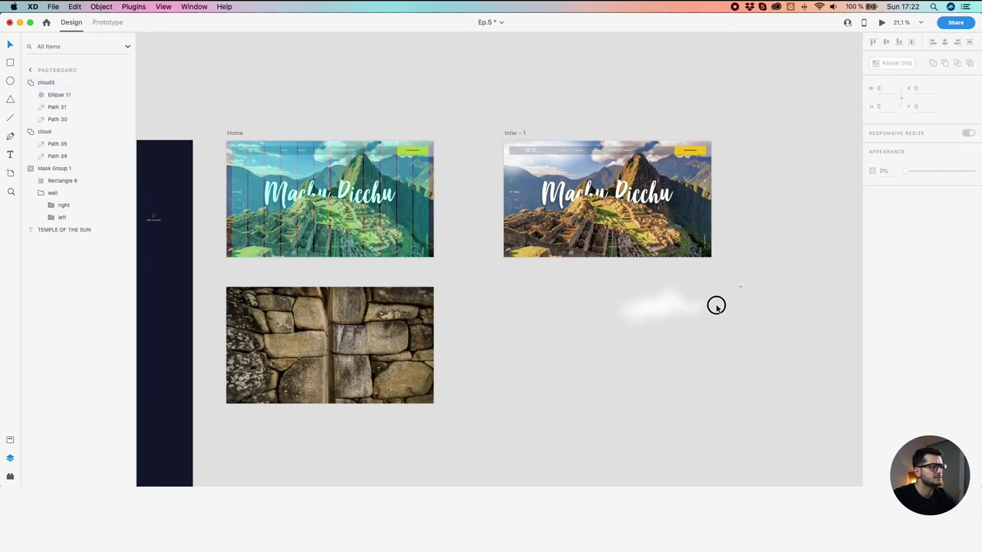
{"action": "left_click_drag", "start_coordinate": [628, 326], "coordinate": [680, 114]}
{"action": "scroll", "coordinate": [680, 114], "scroll_direction": "up", "scroll_amount": 3}
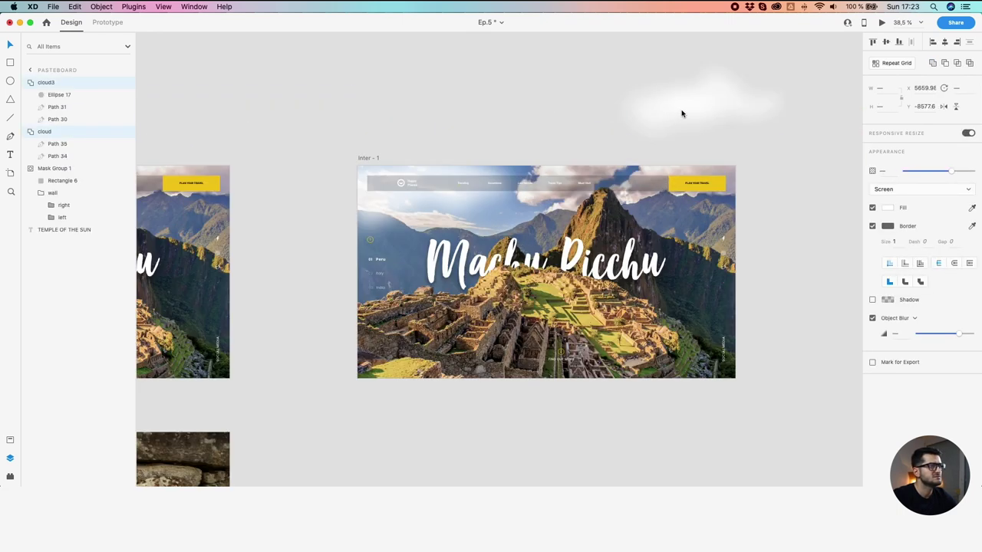
Group the cloud and cloud3 shapes and rename the group cloud2
{"action": "key", "text": "super+g"}
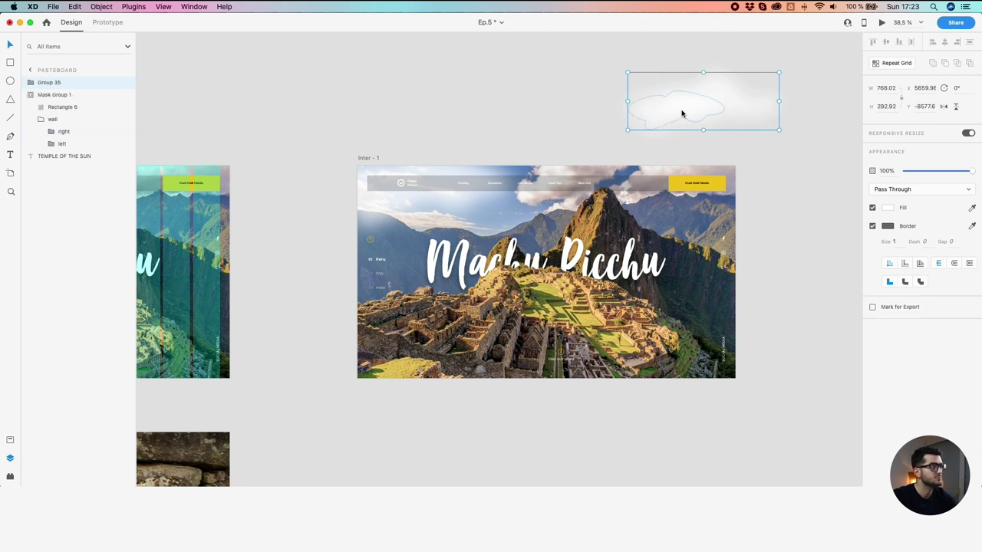
{"action": "double_click", "coordinate": [42, 83]}
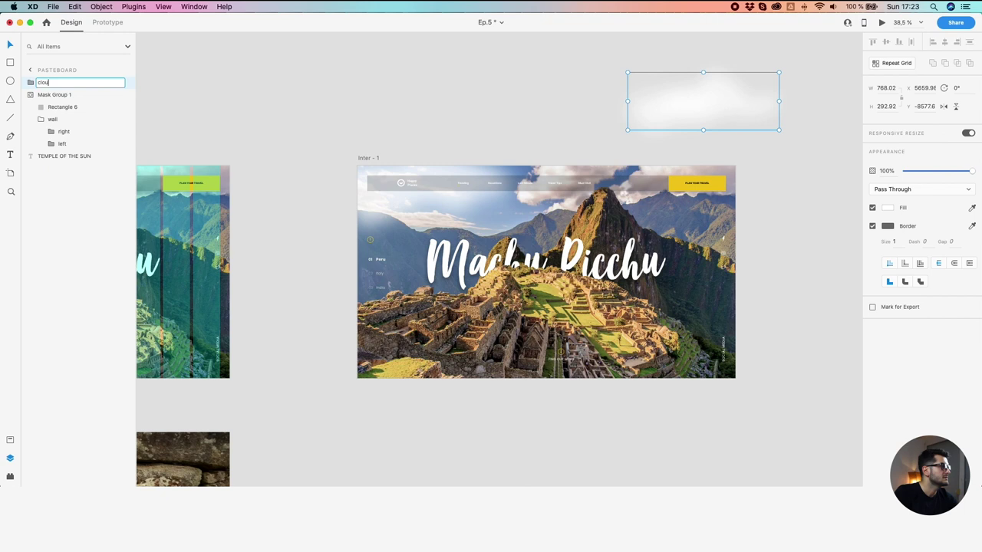
{"action": "key", "text": "Return"}
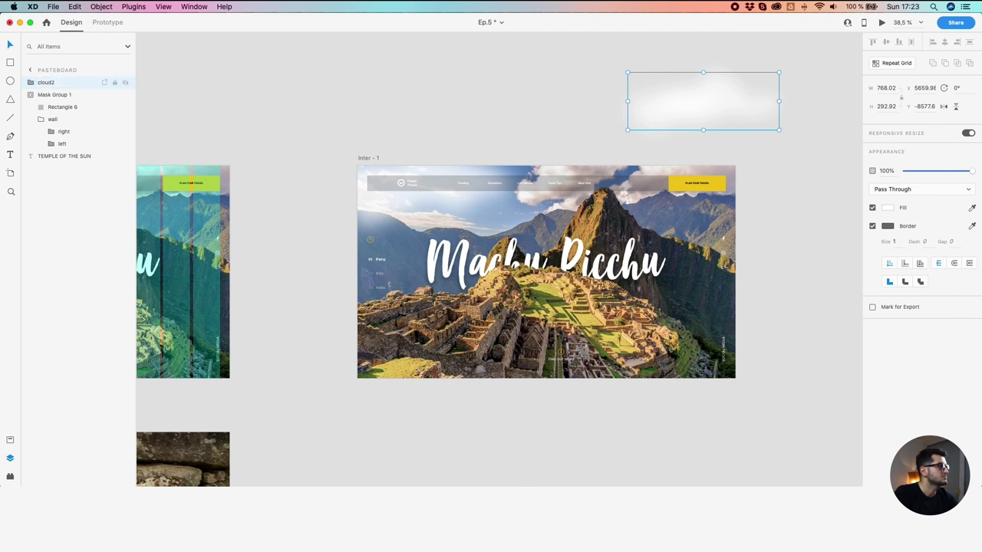
Place the cloud2 group over the mountain peak on Inter – 1 at X 1029.98, Y -32.65, scaled down to 644.93 by 245.97
{"action": "left_click_drag", "start_coordinate": [630, 91], "coordinate": [645, 164]}
{"action": "scroll", "coordinate": [634, 184], "scroll_direction": "up", "scroll_amount": 5}
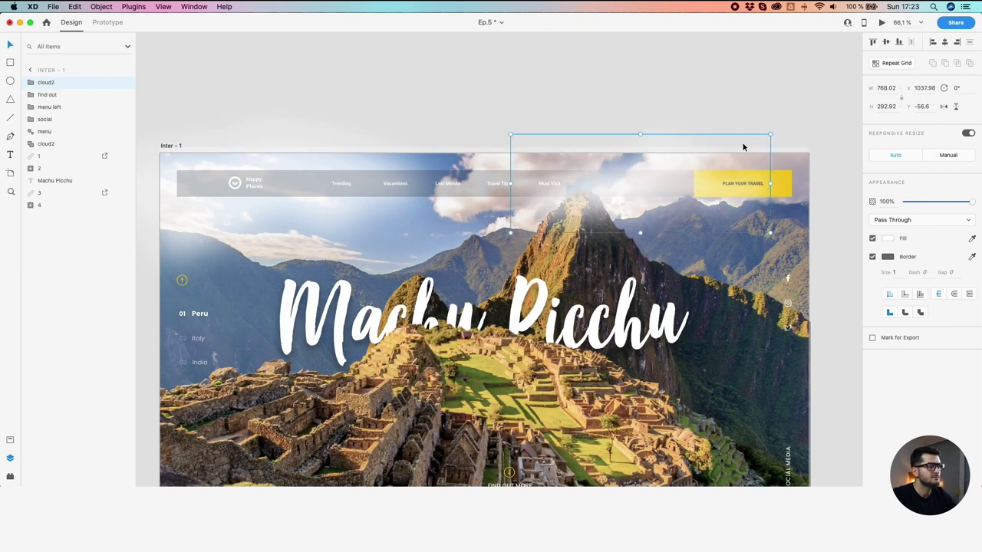
{"action": "left_click_drag", "start_coordinate": [770, 136], "coordinate": [730, 148]}
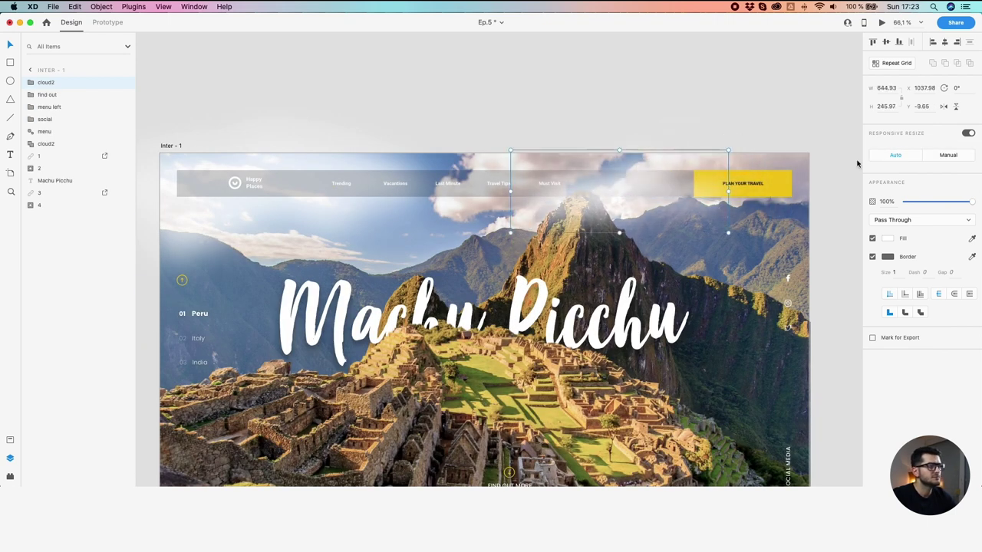
{"action": "left_click", "coordinate": [667, 161]}
{"action": "left_click", "coordinate": [621, 208]}
{"action": "left_click_drag", "start_coordinate": [628, 203], "coordinate": [614, 192]}
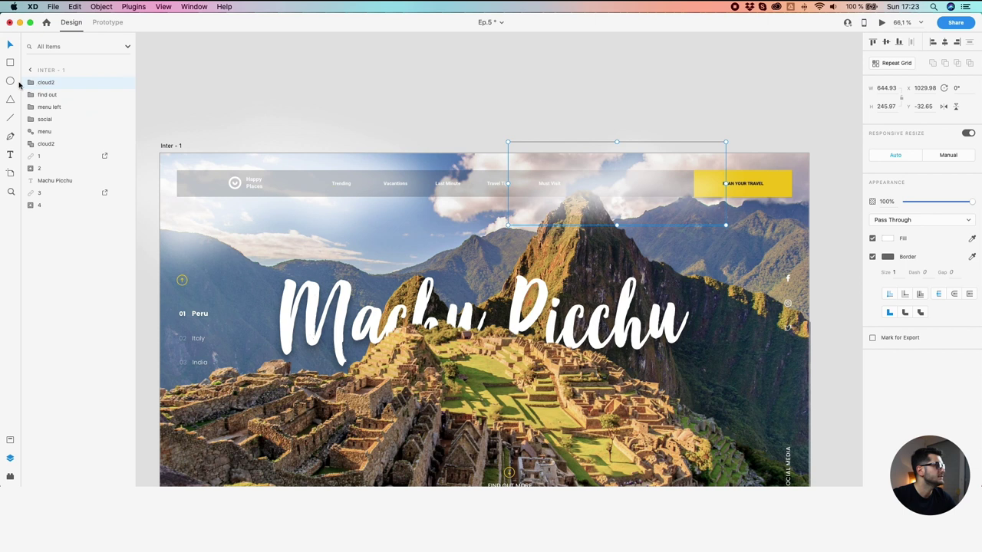
Reorder the cloud2 group on Inter – 1 to sit between layer 2 and the Machu Picchu title
{"action": "left_click_drag", "start_coordinate": [25, 84], "coordinate": [38, 175]}
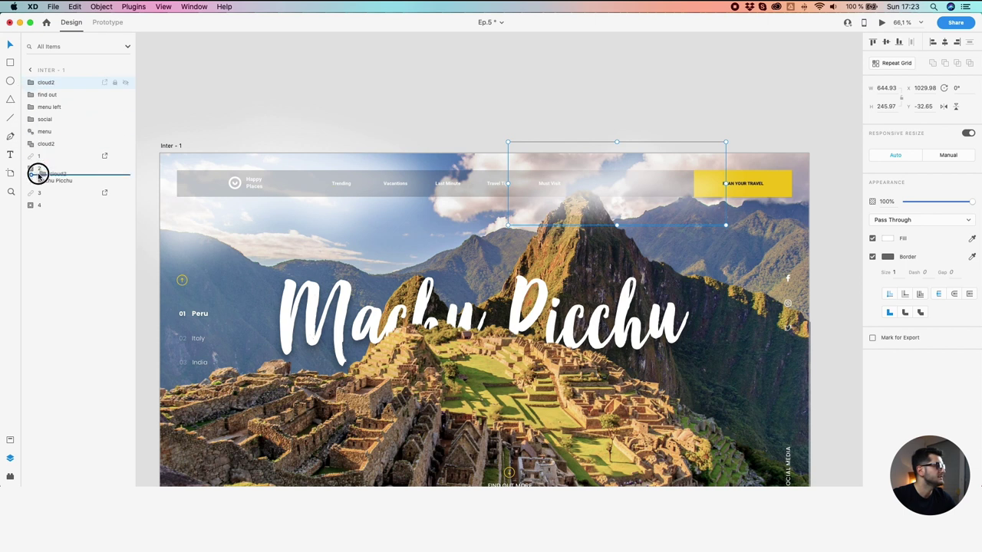
{"action": "left_click_drag", "start_coordinate": [38, 174], "coordinate": [40, 176]}
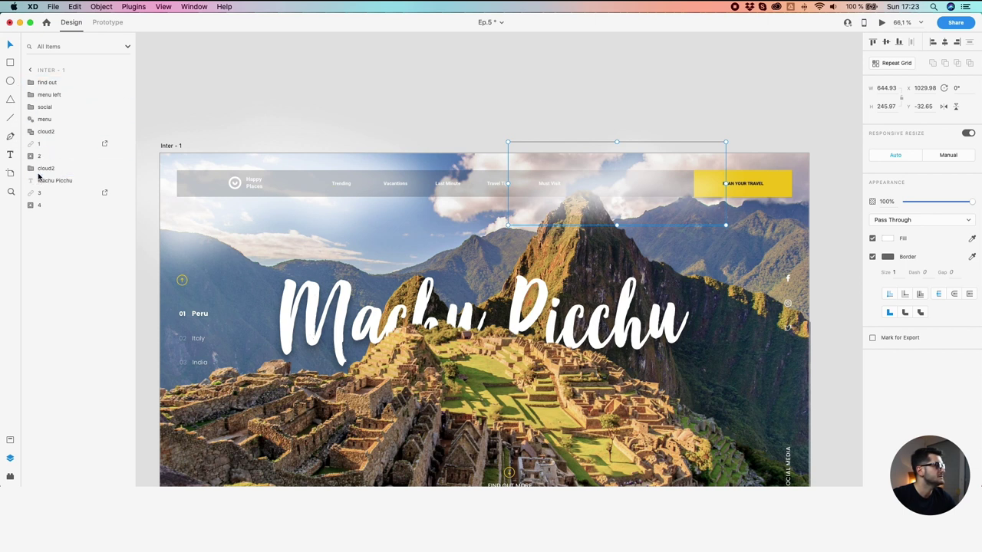
{"action": "left_click", "coordinate": [54, 180]}
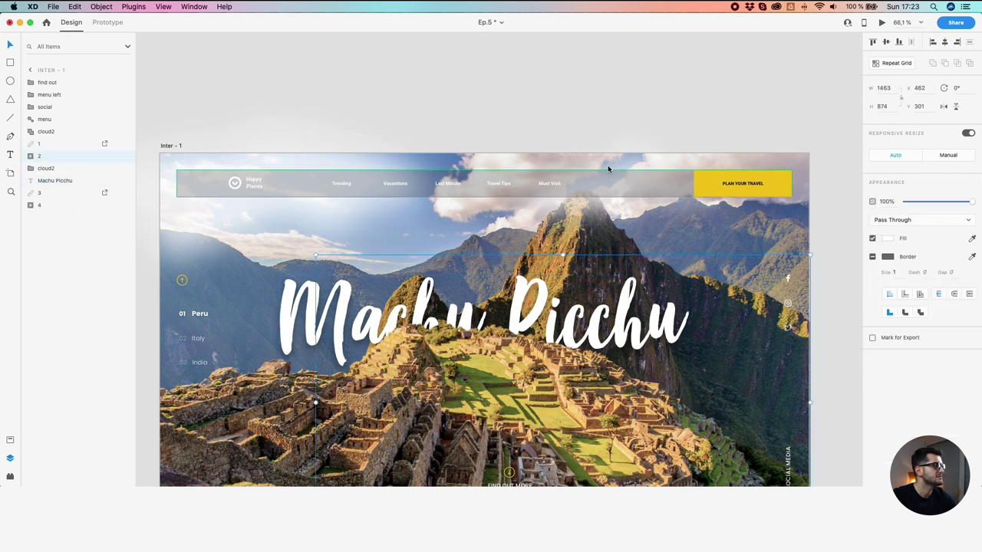
Reorder the cloud2 group on Inter – 1 to sit below layer 3, directly above layer 4
{"action": "left_click", "coordinate": [641, 155]}
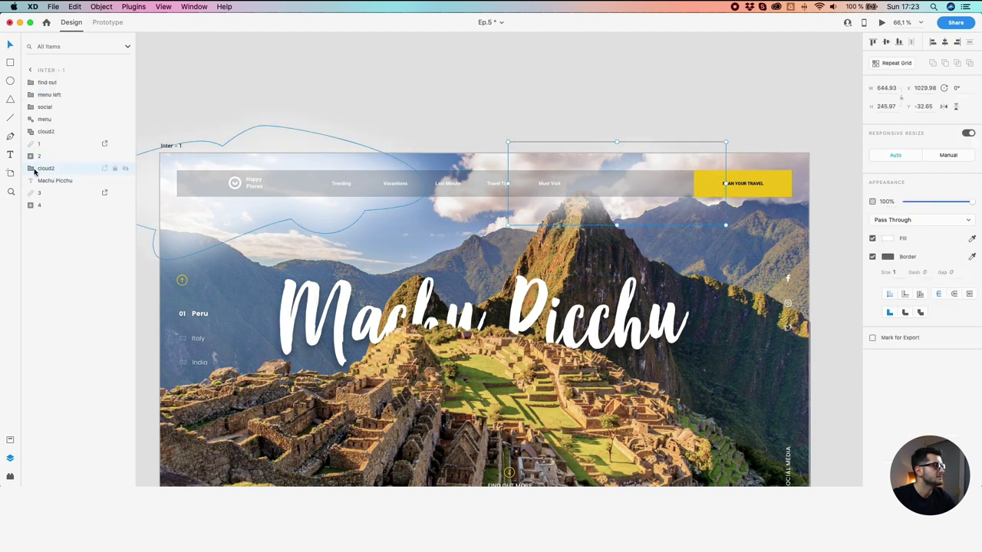
{"action": "left_click_drag", "start_coordinate": [31, 169], "coordinate": [32, 197]}
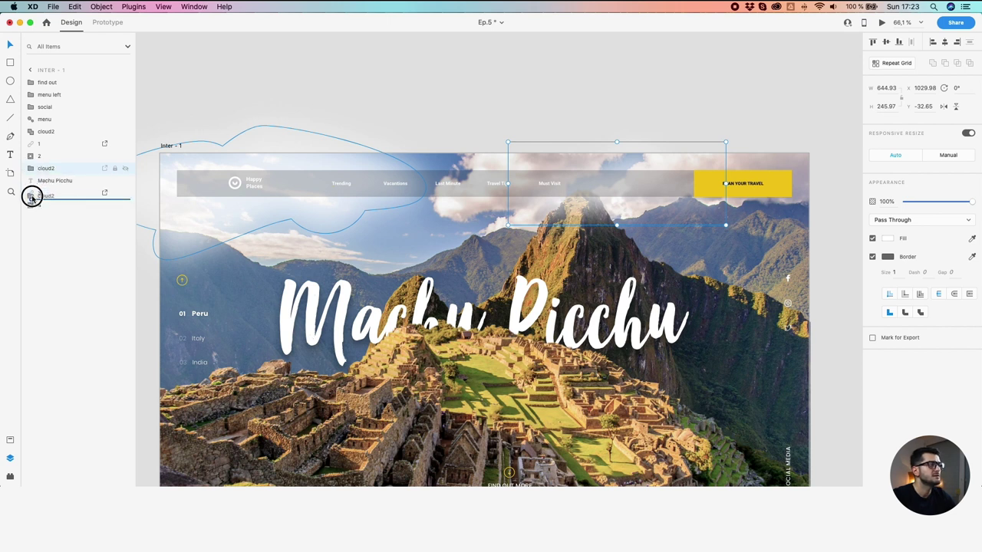
{"action": "left_click_drag", "start_coordinate": [31, 197], "coordinate": [32, 197]}
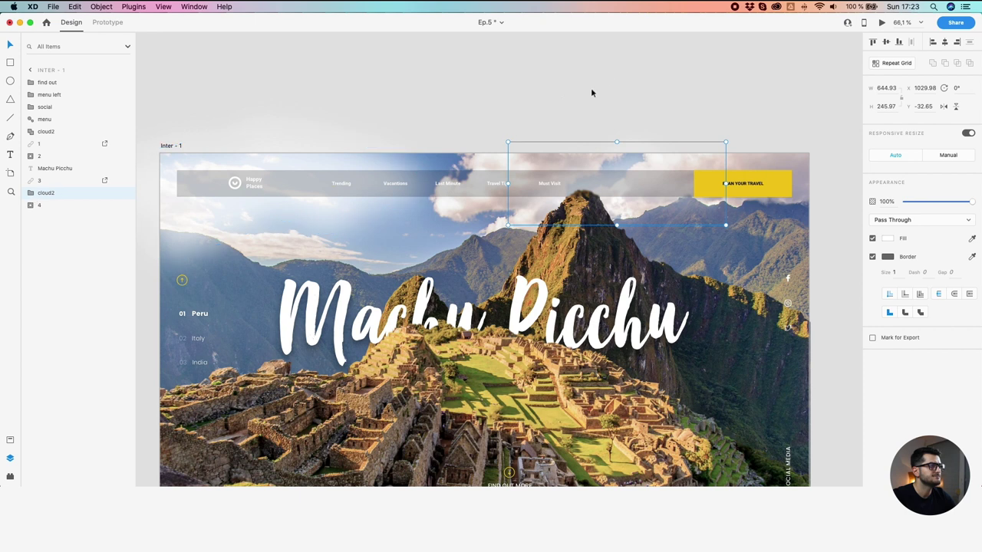
{"action": "left_click", "coordinate": [611, 87]}
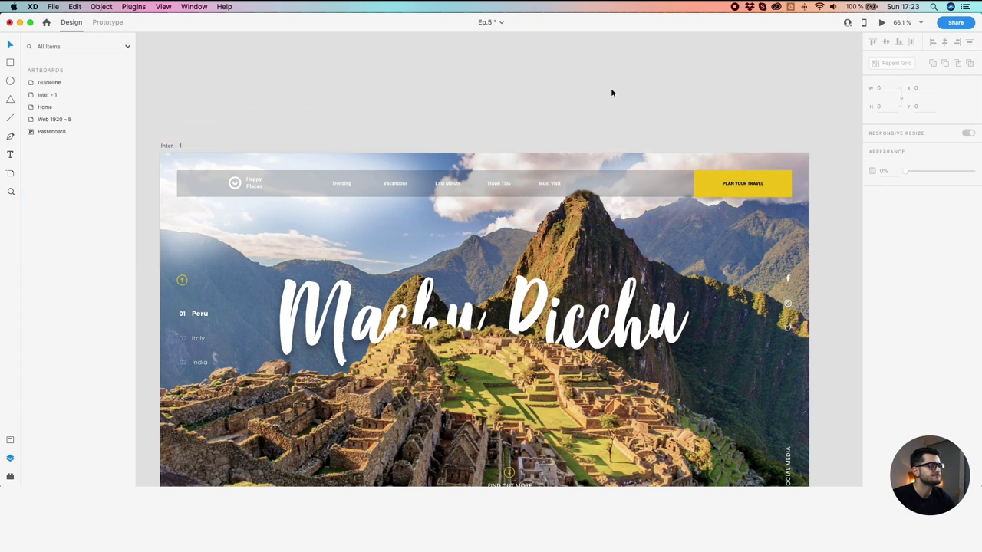
Move the menu component on Inter – 1 between layer 3 and the lower cloud2 group, and rename that group cloud3
{"action": "left_click", "coordinate": [593, 181]}
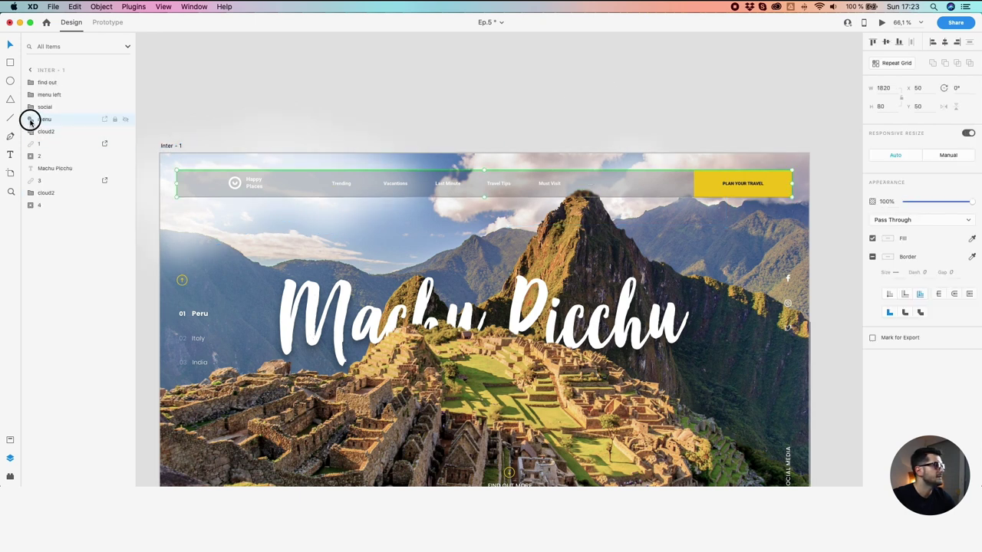
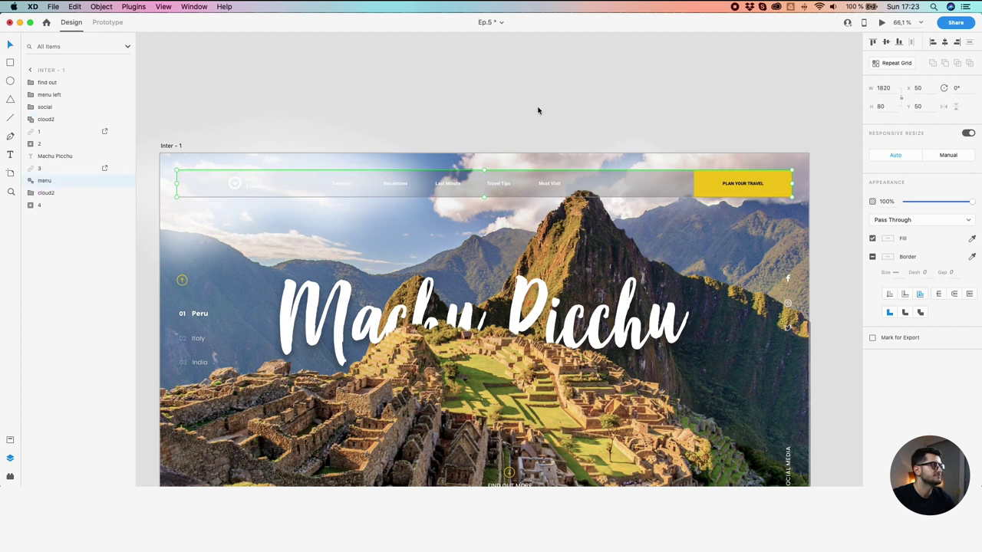
{"action": "left_click", "coordinate": [44, 119]}
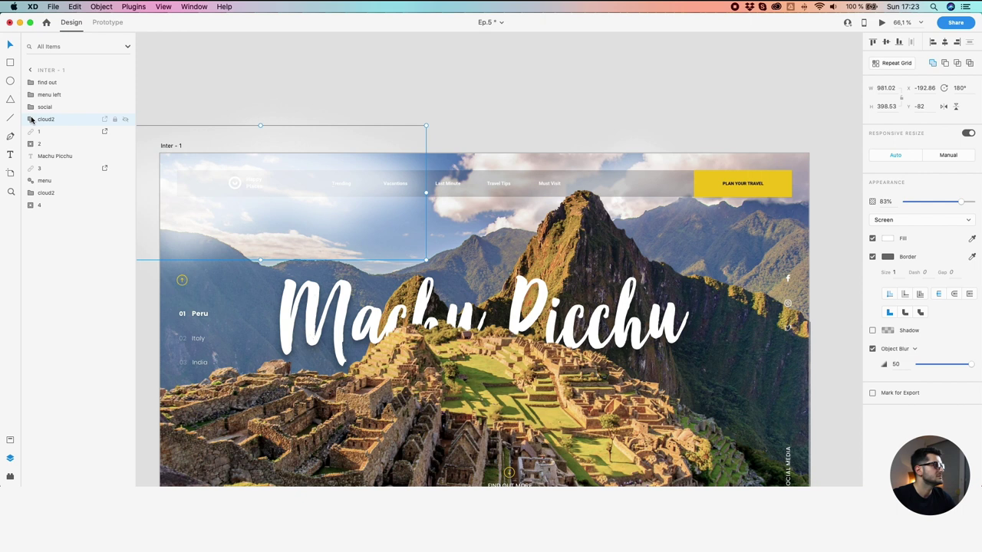
{"action": "double_click", "coordinate": [59, 193]}
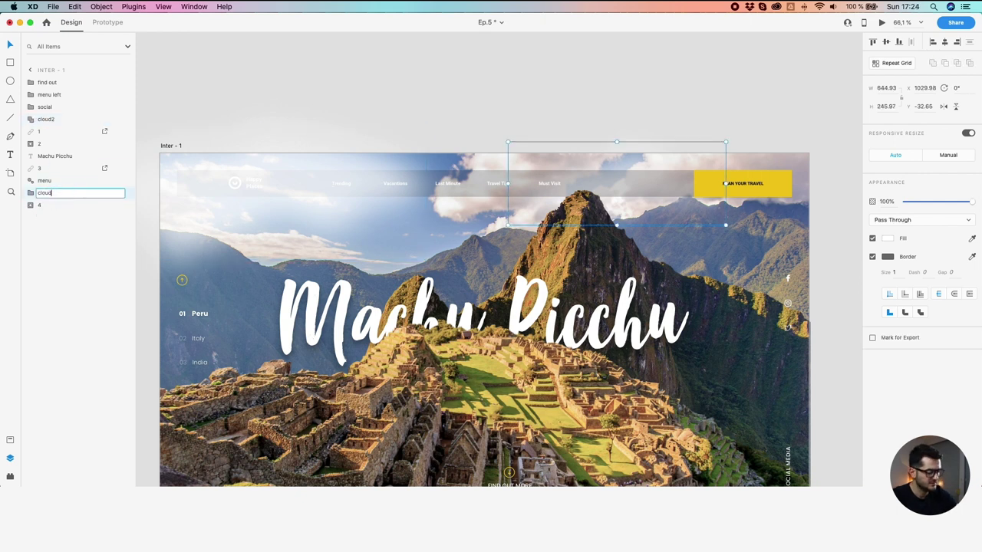
{"action": "left_click", "coordinate": [174, 72]}
Reorder the upper-left cloud2 shape on Inter – 1 to sit between the menu and the cloud3 group
{"action": "scroll", "coordinate": [200, 88], "scroll_direction": "left", "scroll_amount": 2}
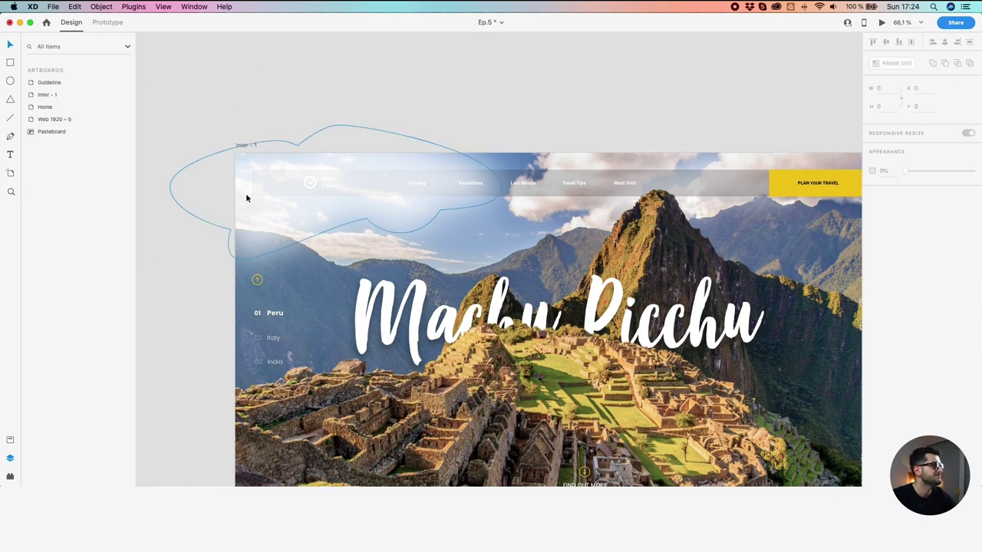
{"action": "left_click", "coordinate": [247, 192]}
{"action": "left_click_drag", "start_coordinate": [25, 123], "coordinate": [33, 189]}
{"action": "left_click", "coordinate": [223, 94]}
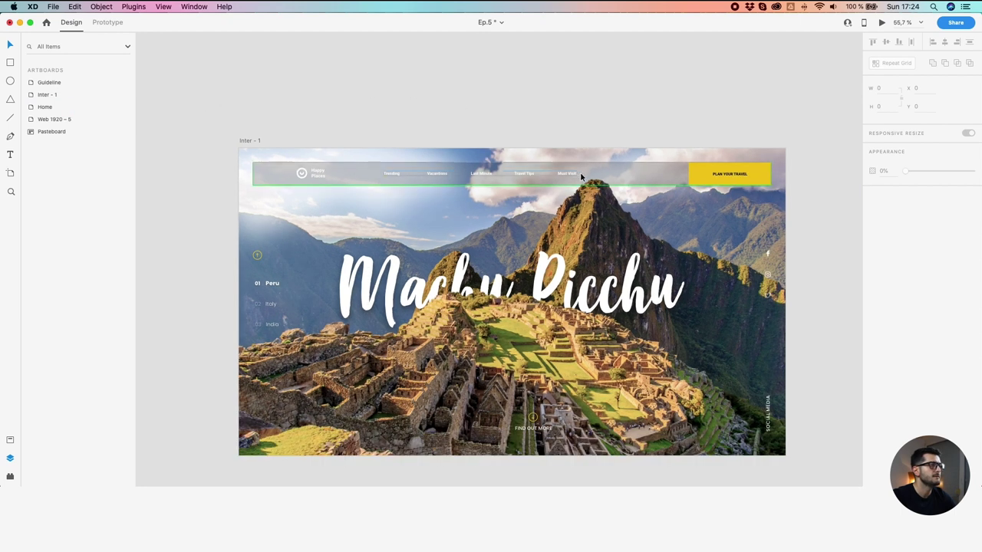
Examine how the cloud3, cloud2, menu and mountain layers overlap on Inter – 1
{"action": "scroll", "coordinate": [634, 178], "scroll_direction": "up", "scroll_amount": 3}
{"action": "left_click", "coordinate": [612, 136]}
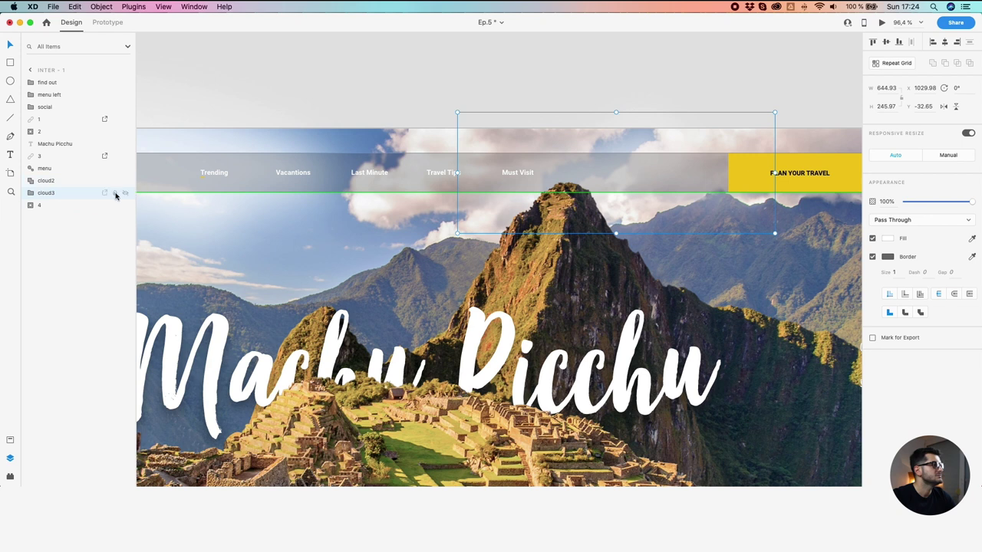
{"action": "left_click", "coordinate": [125, 194]}
{"action": "left_click", "coordinate": [124, 193]}
{"action": "left_click_drag", "start_coordinate": [288, 224], "coordinate": [432, 232]}
{"action": "left_click", "coordinate": [192, 163]}
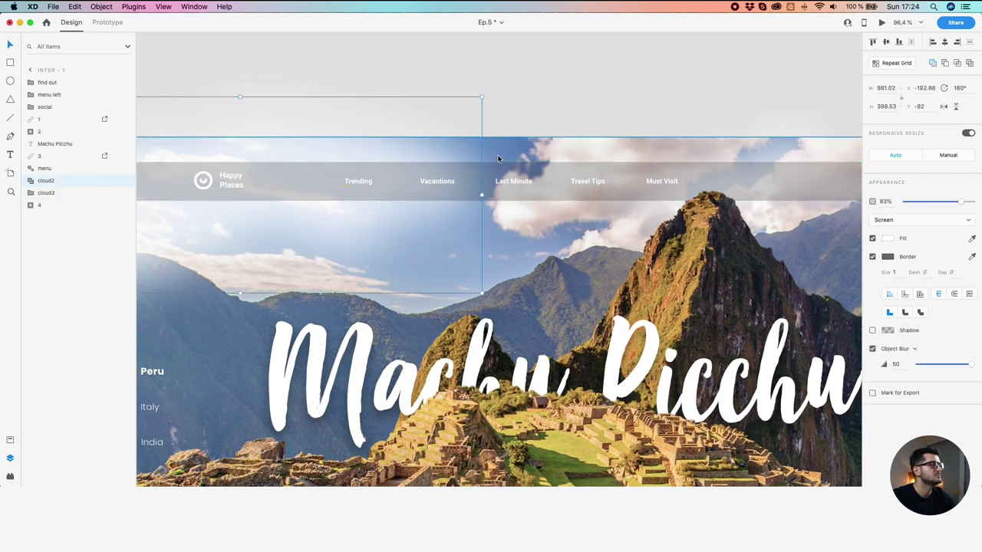
{"action": "left_click", "coordinate": [557, 173]}
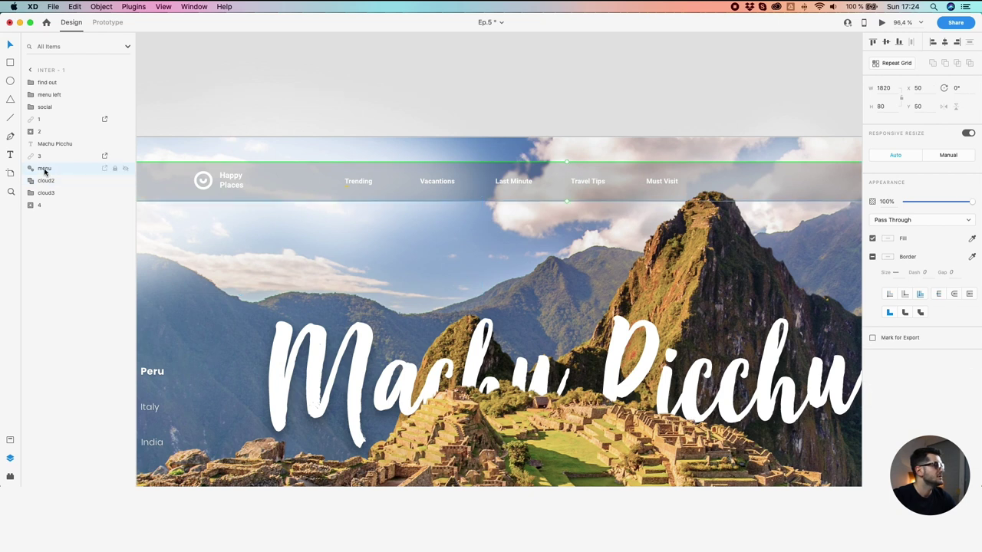
{"action": "left_click", "coordinate": [718, 210]}
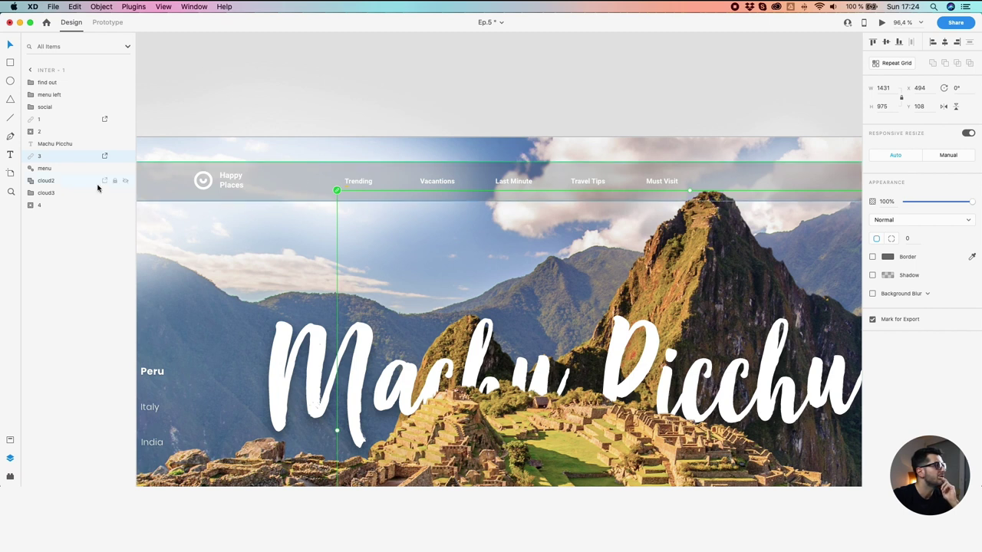
{"action": "left_click", "coordinate": [464, 94]}
{"action": "scroll", "coordinate": [464, 94], "scroll_direction": "down", "scroll_amount": 5}
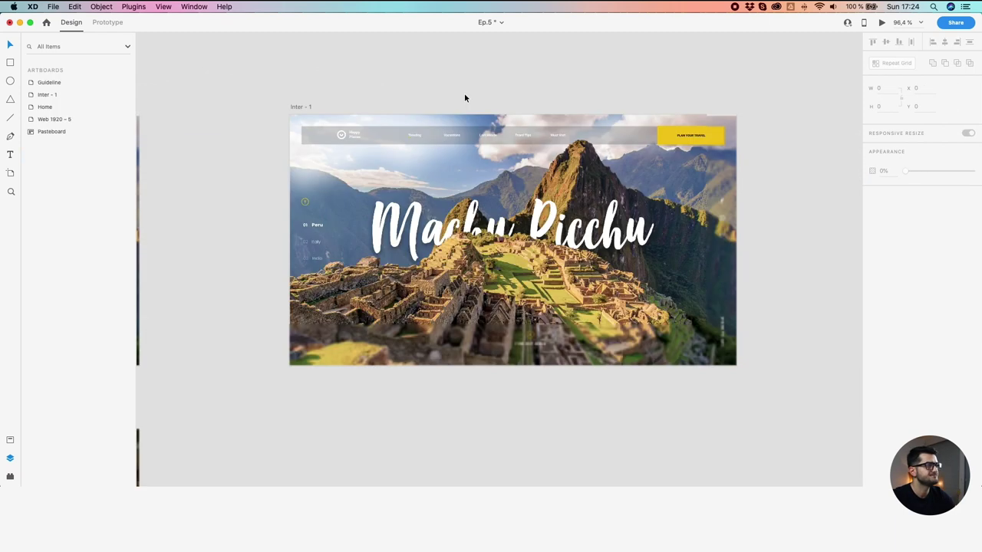
Delete the outdated Home artboard
{"action": "left_click", "coordinate": [472, 86]}
{"action": "left_click_drag", "start_coordinate": [335, 88], "coordinate": [563, 93]}
{"action": "scroll", "coordinate": [562, 93], "scroll_direction": "down", "scroll_amount": 2}
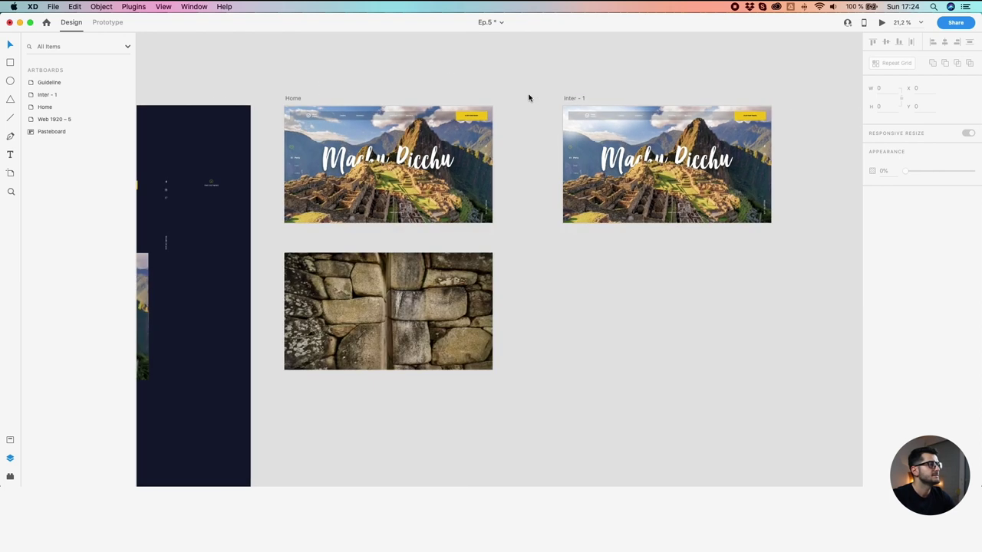
{"action": "left_click", "coordinate": [293, 99]}
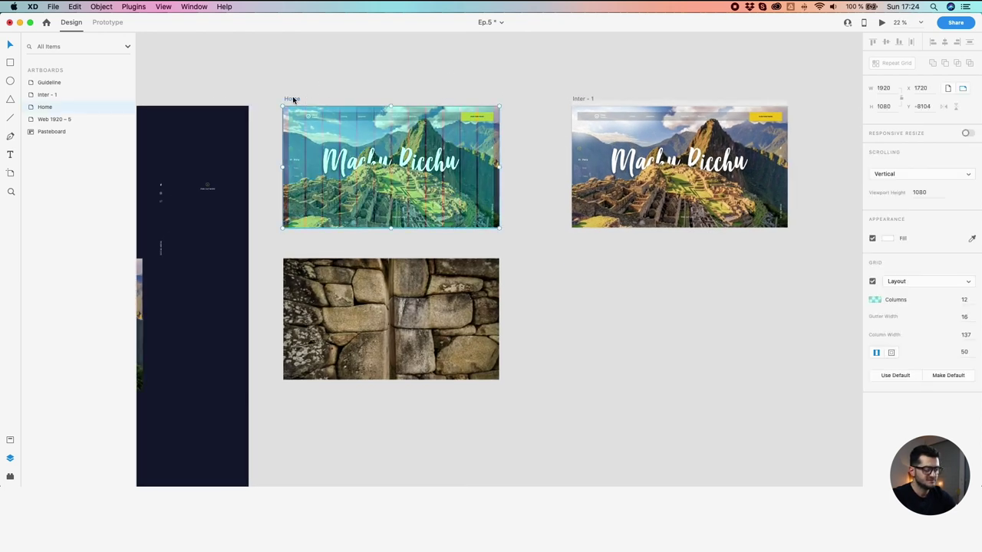
{"action": "key", "text": "Delete"}
Duplicate Inter – 1 into the old Home position at X 1720, Y -8104 and rename the copy Home
{"action": "left_click_drag", "start_coordinate": [578, 99], "coordinate": [294, 100]}
{"action": "double_click", "coordinate": [293, 99]}
{"action": "type", "text": "H"}
{"action": "key", "text": "Return"}
Copy the cloud2 shape onto the Guideline artboard, below the landscape image, at X 442.14, Y 2805
{"action": "scroll", "coordinate": [338, 82], "scroll_direction": "up", "scroll_amount": 3}
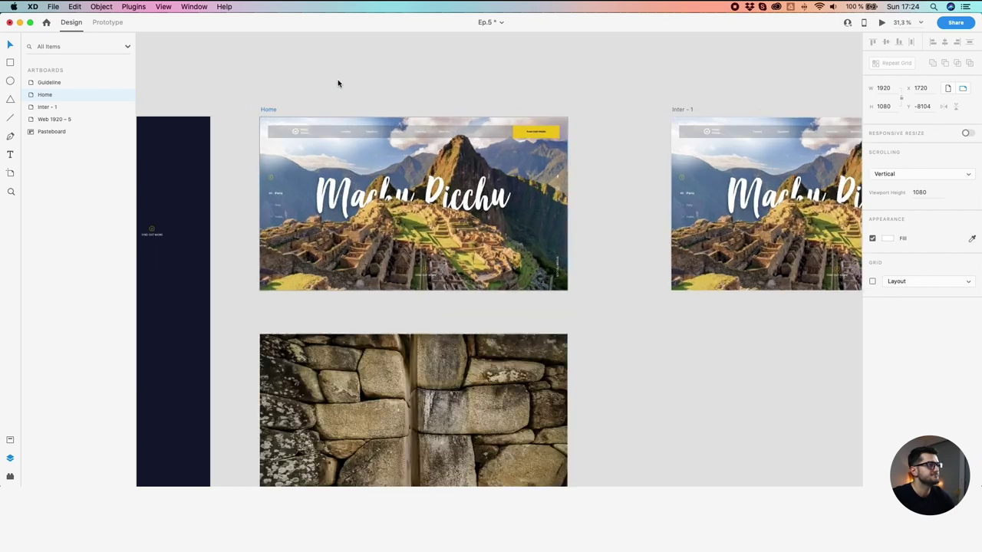
{"action": "left_click_drag", "start_coordinate": [464, 93], "coordinate": [315, 102]}
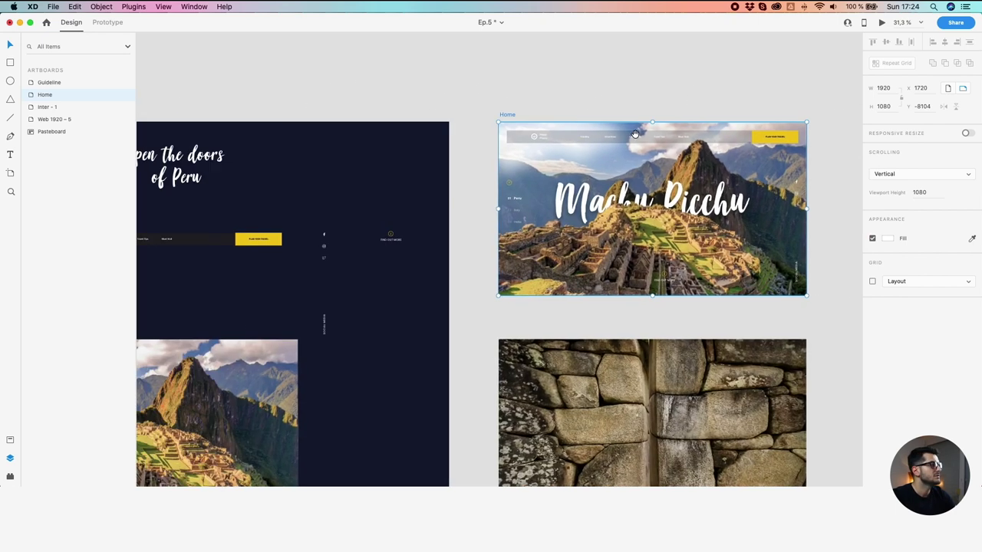
{"action": "left_click_drag", "start_coordinate": [537, 176], "coordinate": [651, 6]}
{"action": "left_click_drag", "start_coordinate": [484, 256], "coordinate": [484, 386]}
{"action": "scroll", "coordinate": [493, 283], "scroll_direction": "down", "scroll_amount": 3}
{"action": "left_click_drag", "start_coordinate": [528, 241], "coordinate": [391, 313]}
{"action": "left_click", "coordinate": [756, 168]}
{"action": "scroll", "coordinate": [756, 162], "scroll_direction": "down", "scroll_amount": 4}
{"action": "left_click_drag", "start_coordinate": [756, 162], "coordinate": [422, 335]}
{"action": "scroll", "coordinate": [675, 174], "scroll_direction": "right", "scroll_amount": 3}
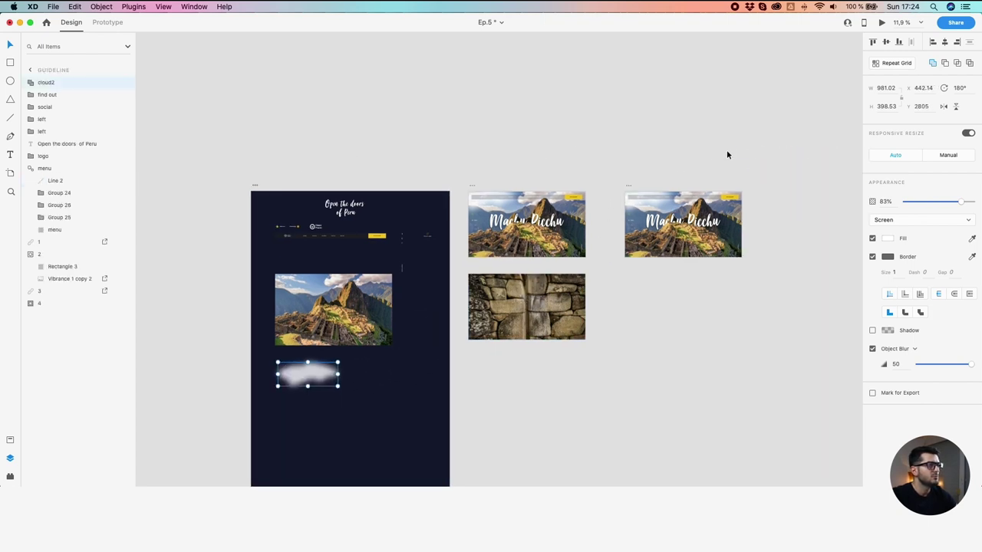
{"action": "scroll", "coordinate": [715, 198], "scroll_direction": "up", "scroll_amount": 4}
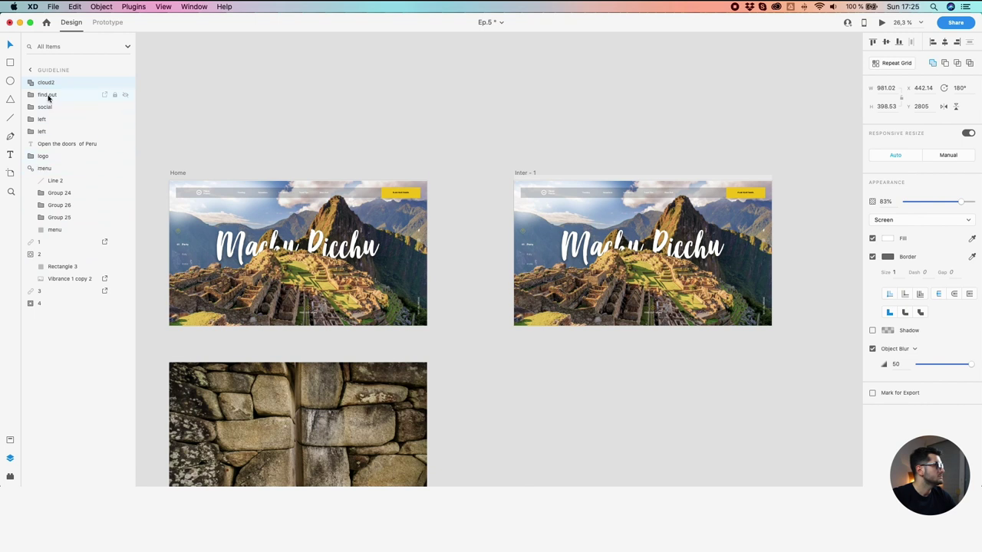
Copy the cloud3 group from Inter – 1 and paste it onto the Guideline artboard beside the cloud2 shape
{"action": "left_click", "coordinate": [506, 148]}
{"action": "scroll", "coordinate": [506, 149], "scroll_direction": "down", "scroll_amount": 3}
{"action": "scroll", "coordinate": [506, 149], "scroll_direction": "left", "scroll_amount": 3}
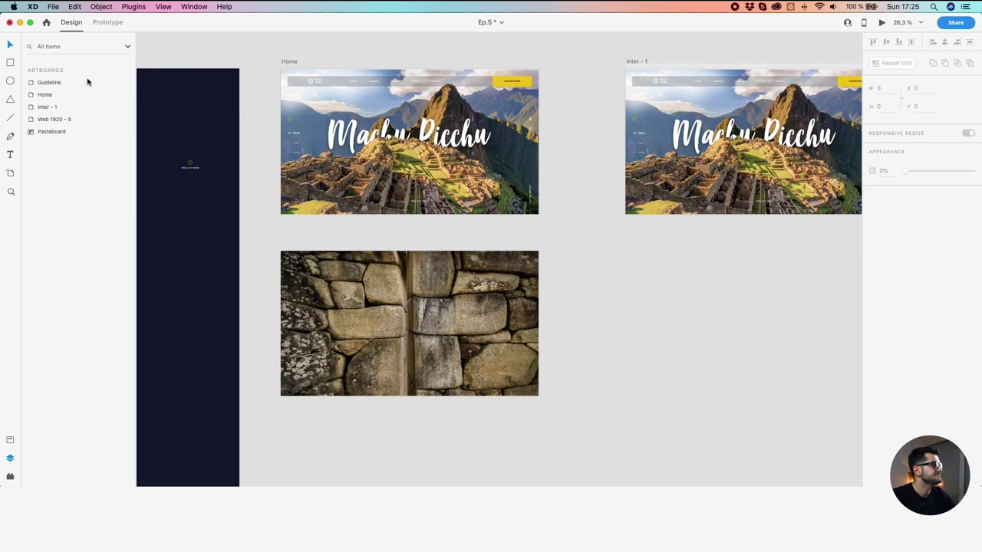
{"action": "left_click", "coordinate": [633, 62]}
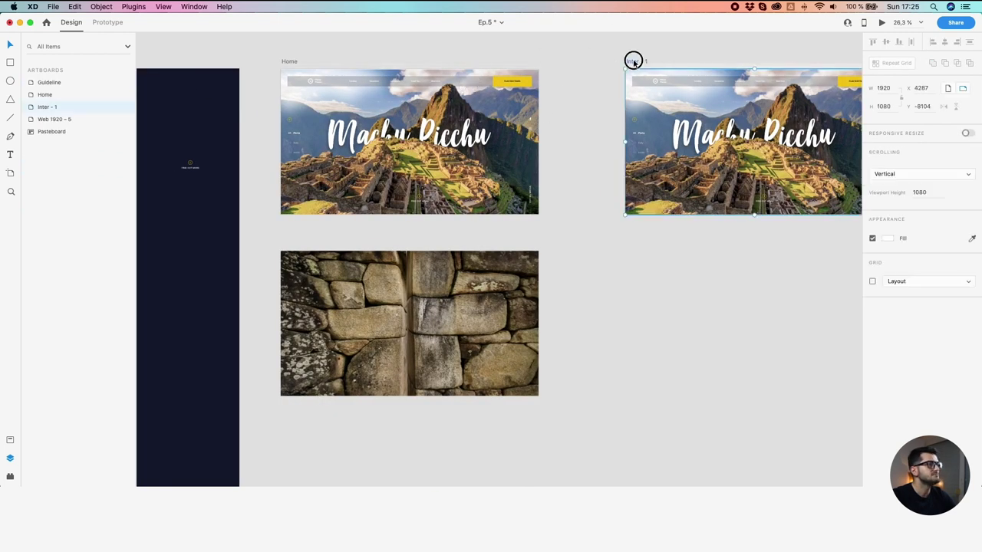
{"action": "left_click", "coordinate": [29, 112]}
{"action": "left_click", "coordinate": [39, 192]}
{"action": "key", "text": "super+c"}
{"action": "scroll", "coordinate": [359, 230], "scroll_direction": "down", "scroll_amount": 3}
{"action": "left_click_drag", "start_coordinate": [359, 231], "coordinate": [745, 127]}
{"action": "left_click_drag", "start_coordinate": [287, 311], "coordinate": [720, 214]}
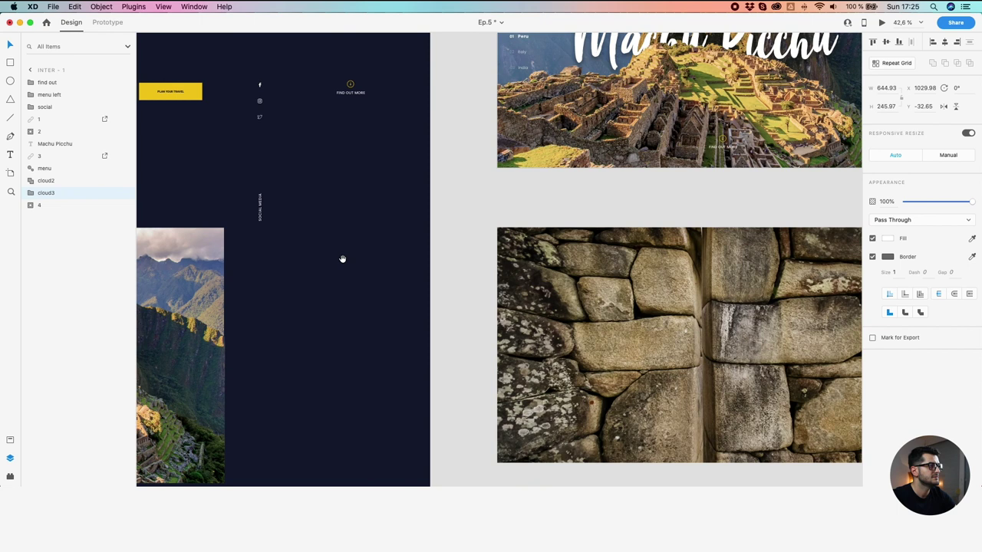
{"action": "left_click_drag", "start_coordinate": [343, 259], "coordinate": [597, 154]}
{"action": "left_click_drag", "start_coordinate": [366, 471], "coordinate": [643, 263]}
{"action": "key", "text": "super+v"}
{"action": "key", "text": "super+0"}
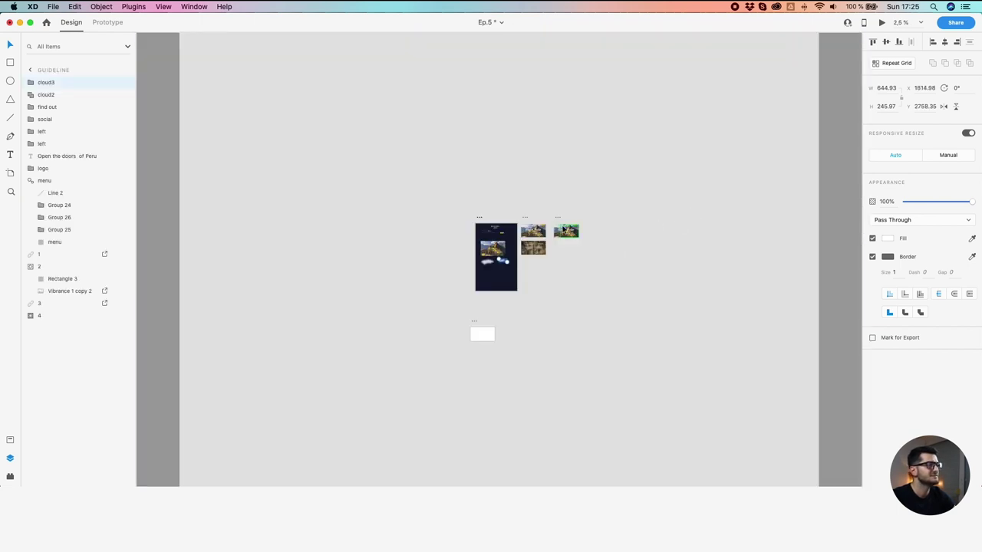
Move the Inter – 1 artboard closer to Home, to X 4168
{"action": "scroll", "coordinate": [564, 230], "scroll_direction": "up", "scroll_amount": 10}
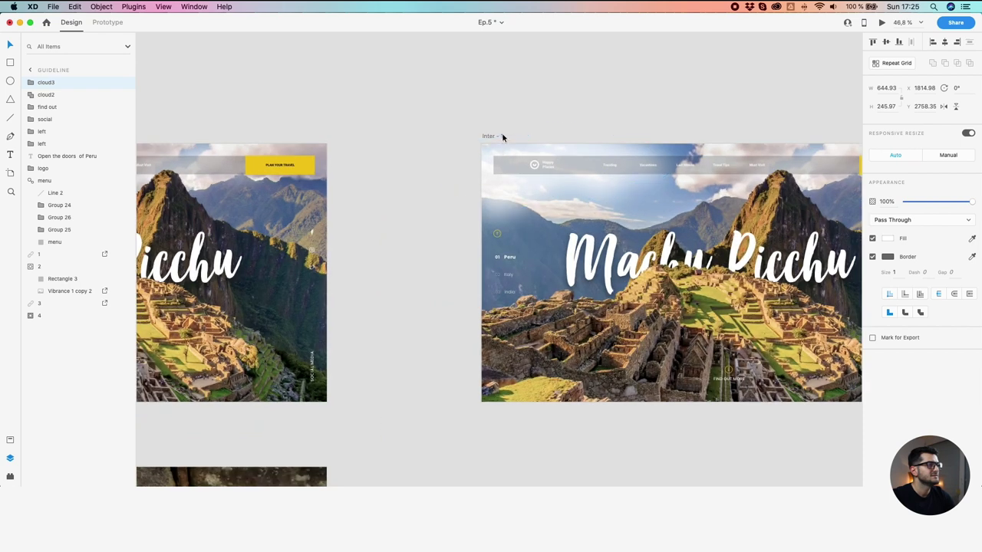
{"action": "left_click", "coordinate": [495, 136]}
{"action": "scroll", "coordinate": [466, 143], "scroll_direction": "down", "scroll_amount": 5}
{"action": "scroll", "coordinate": [612, 146], "scroll_direction": "up", "scroll_amount": 2}
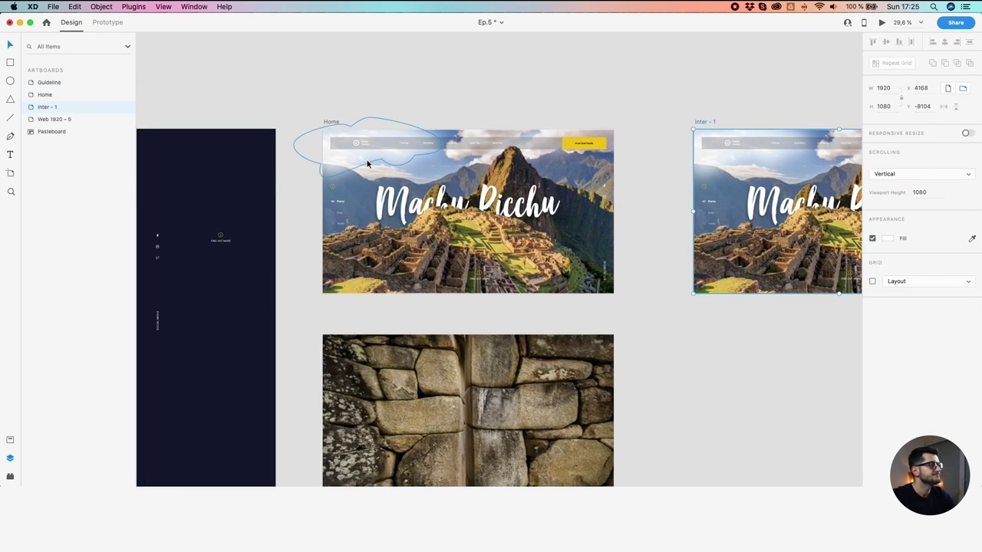
Move the stone wall mask group straight down on the pasteboard, leaving an artboard-sized gap beneath Home
{"action": "left_click", "coordinate": [355, 164]}
{"action": "scroll", "coordinate": [376, 160], "scroll_direction": "up", "scroll_amount": 3}
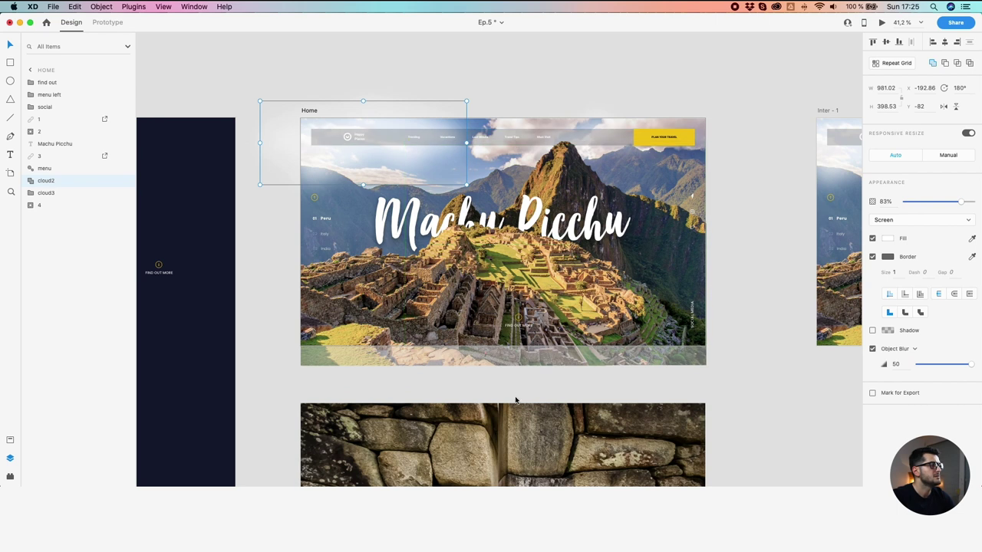
{"action": "left_click_drag", "start_coordinate": [507, 408], "coordinate": [509, 451]}
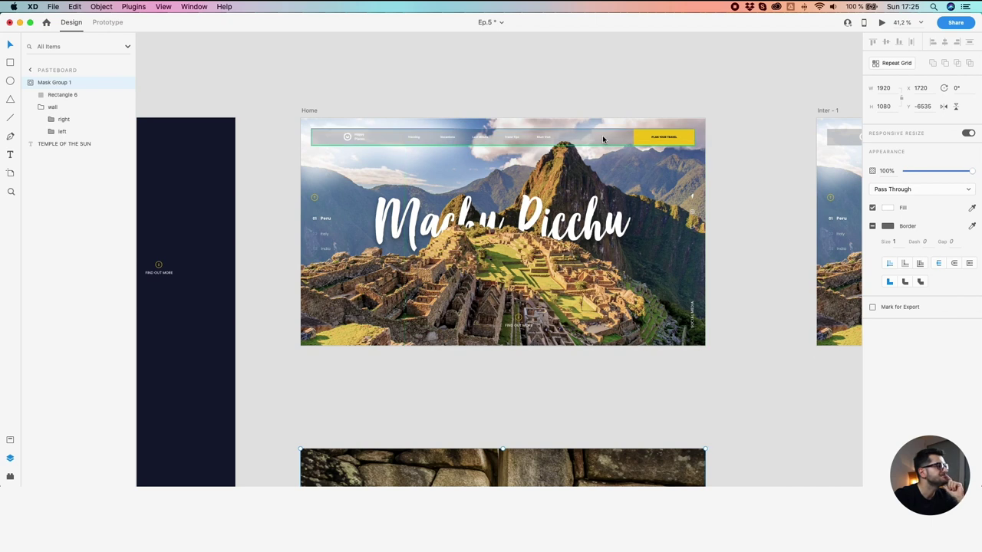
{"action": "scroll", "coordinate": [602, 135], "scroll_direction": "down", "scroll_amount": 5}
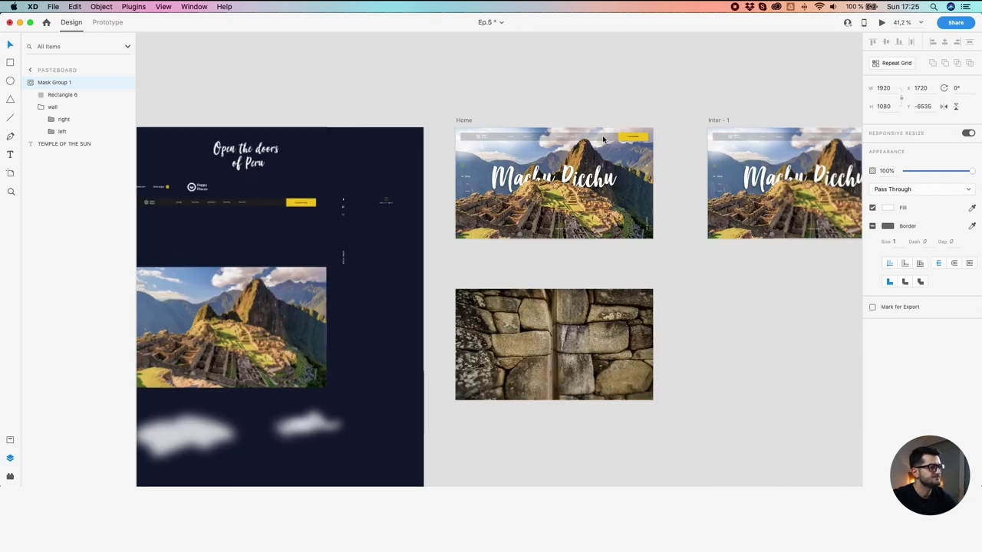
{"action": "left_click_drag", "start_coordinate": [582, 304], "coordinate": [581, 443]}
Duplicate the Home artboard directly below itself at X 1720, Y -6770 and rename the copy Intro
{"action": "left_click", "coordinate": [498, 125]}
{"action": "left_click_drag", "start_coordinate": [497, 125], "coordinate": [499, 221]}
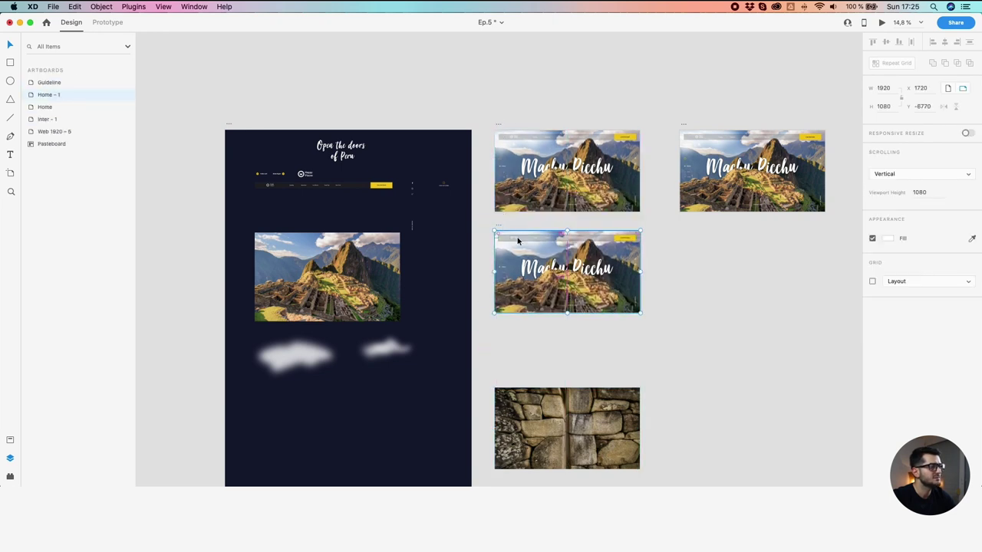
{"action": "scroll", "coordinate": [518, 240], "scroll_direction": "up", "scroll_amount": 5}
{"action": "double_click", "coordinate": [477, 216]}
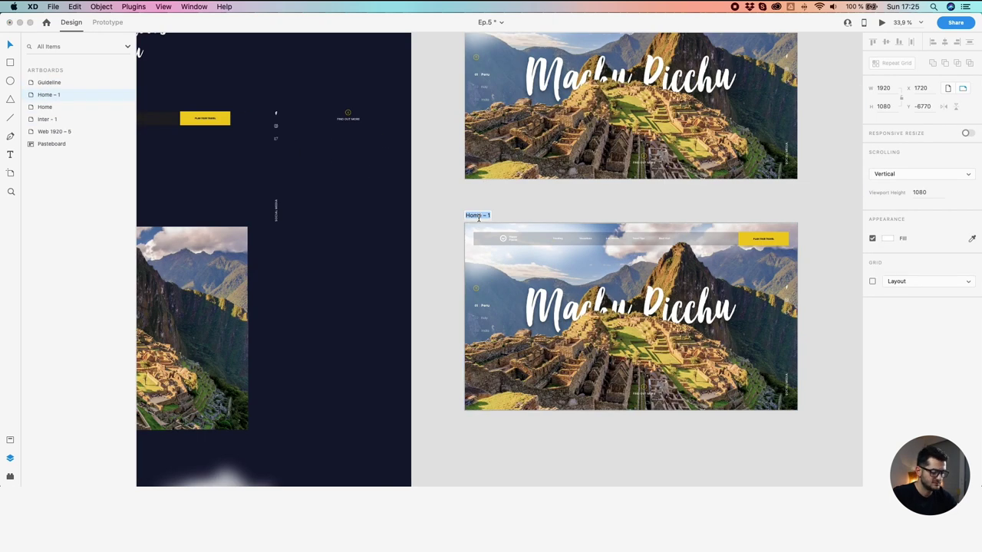
{"action": "type", "text": "In"}
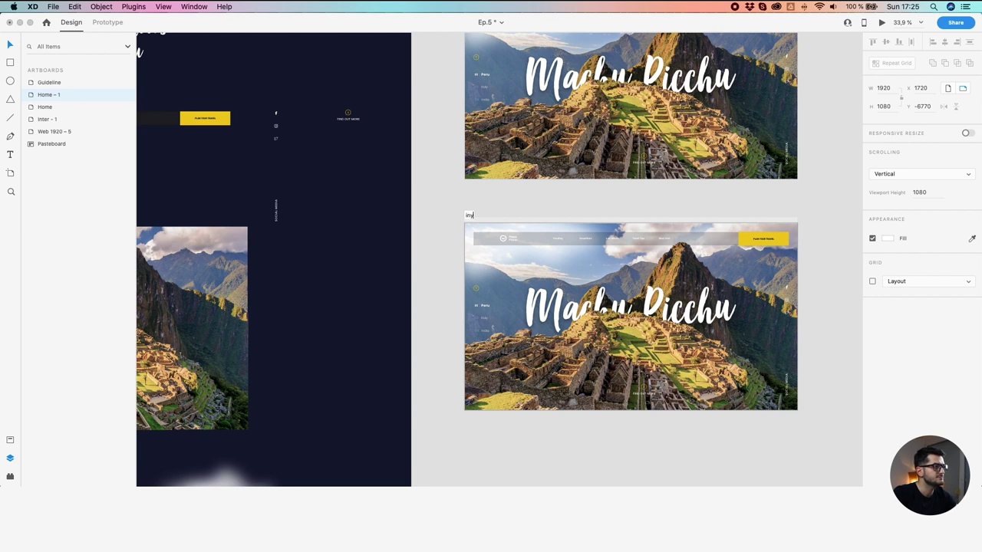
{"action": "type", "text": "tro"}
{"action": "key", "text": "Return"}
Move the stone wall mask group up near the lower edge of the Intro artboard, to X 2581, Y -5558
{"action": "left_click_drag", "start_coordinate": [623, 250], "coordinate": [526, 160]}
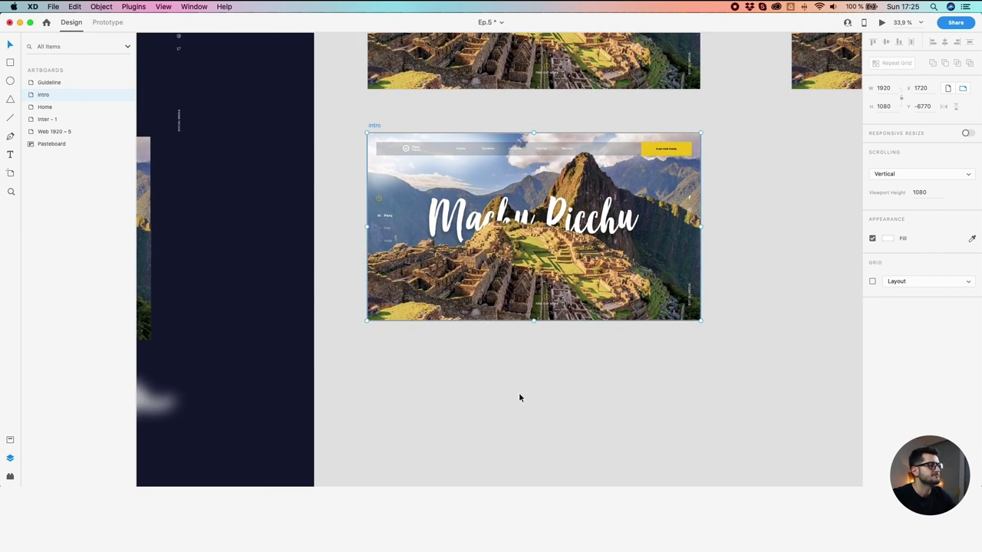
{"action": "scroll", "coordinate": [491, 438], "scroll_direction": "down", "scroll_amount": 5}
{"action": "left_click_drag", "start_coordinate": [498, 460], "coordinate": [546, 413]}
{"action": "scroll", "coordinate": [480, 413], "scroll_direction": "up", "scroll_amount": 4}
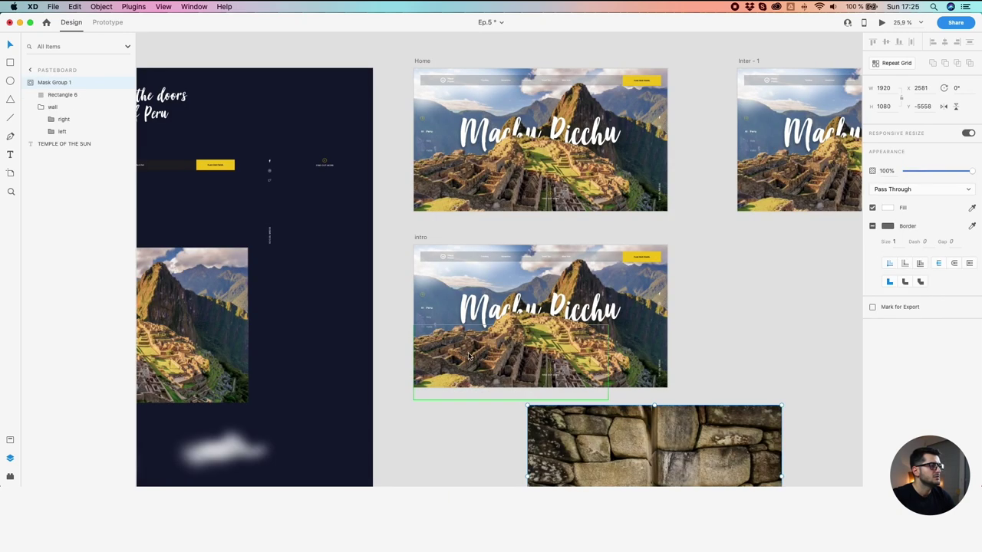
Delete the Machu Picchu title, left menu, social group and navigation menu from the Intro artboard
{"action": "left_click", "coordinate": [463, 307]}
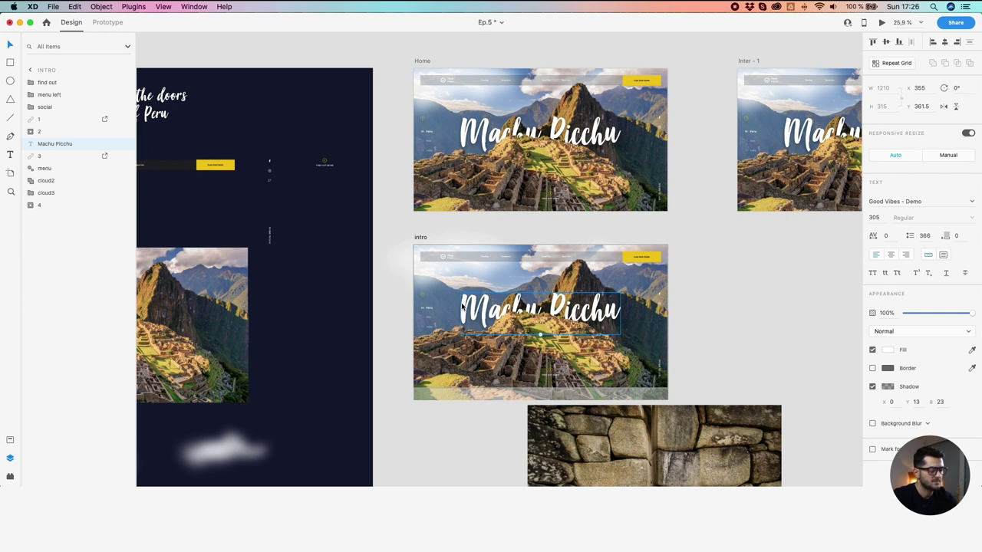
{"action": "key", "text": "Delete"}
{"action": "left_click", "coordinate": [425, 312]}
{"action": "key", "text": "Delete"}
{"action": "left_click", "coordinate": [667, 365]}
{"action": "key", "text": "Delete"}
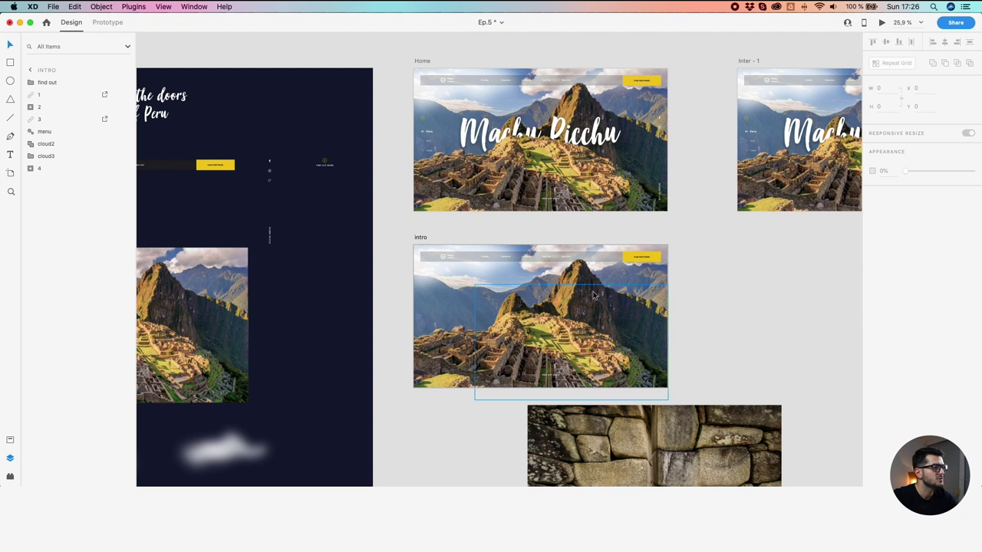
{"action": "left_click", "coordinate": [450, 267]}
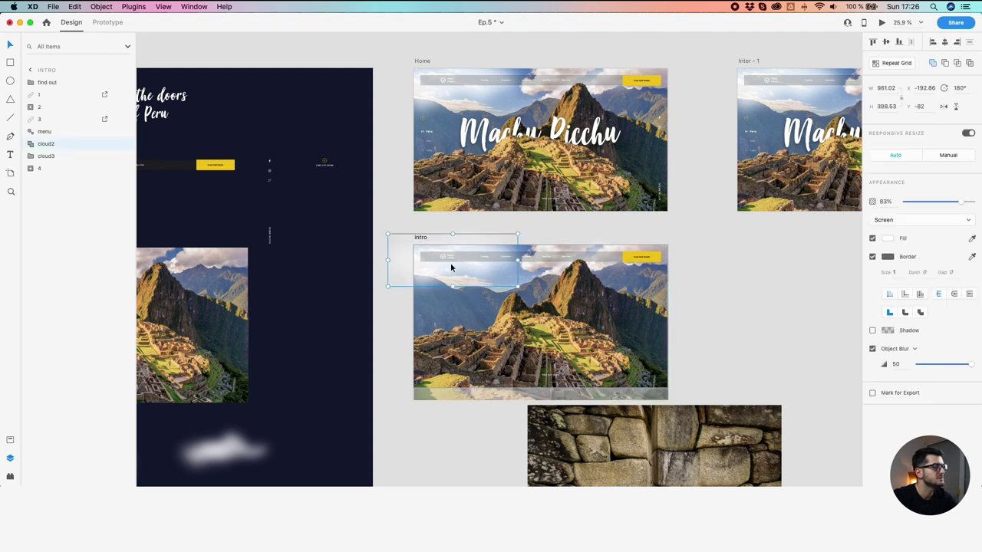
{"action": "left_click", "coordinate": [584, 261]}
{"action": "key", "text": "Delete"}
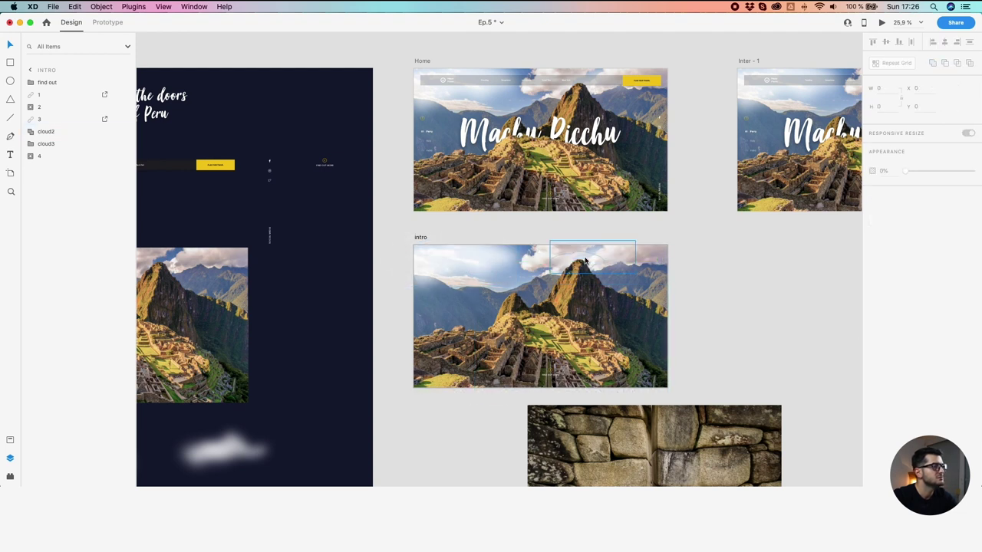
Try moving cloud2 on the Intro artboard further left to about X -519, and undo the move
{"action": "left_click", "coordinate": [458, 265]}
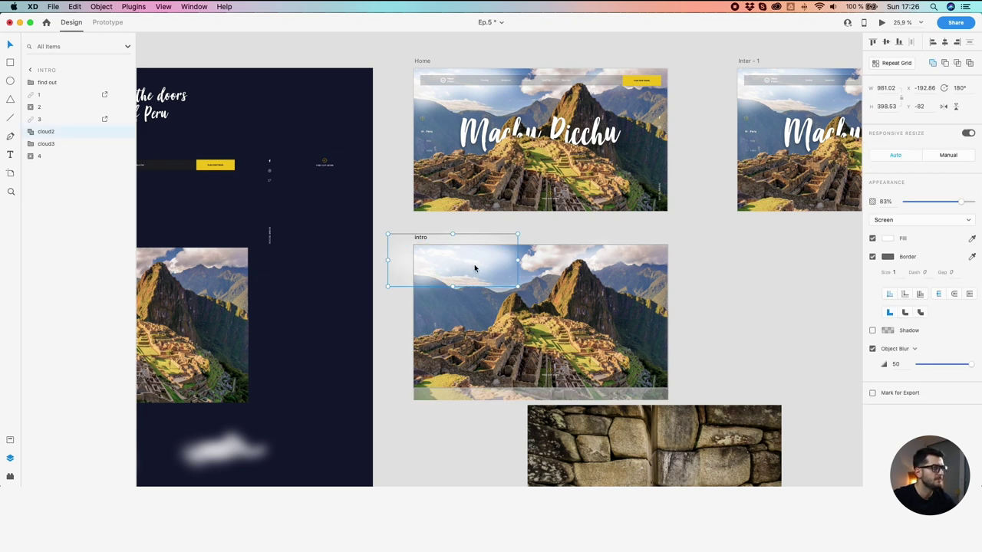
{"action": "left_click_drag", "start_coordinate": [475, 262], "coordinate": [434, 257]}
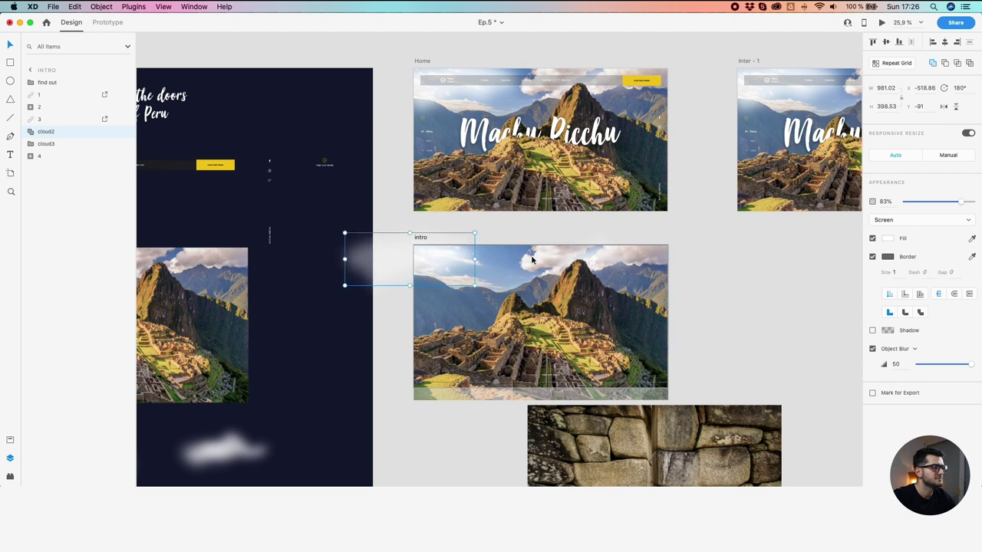
{"action": "key", "text": "super+z"}
{"action": "key", "text": "super+z"}
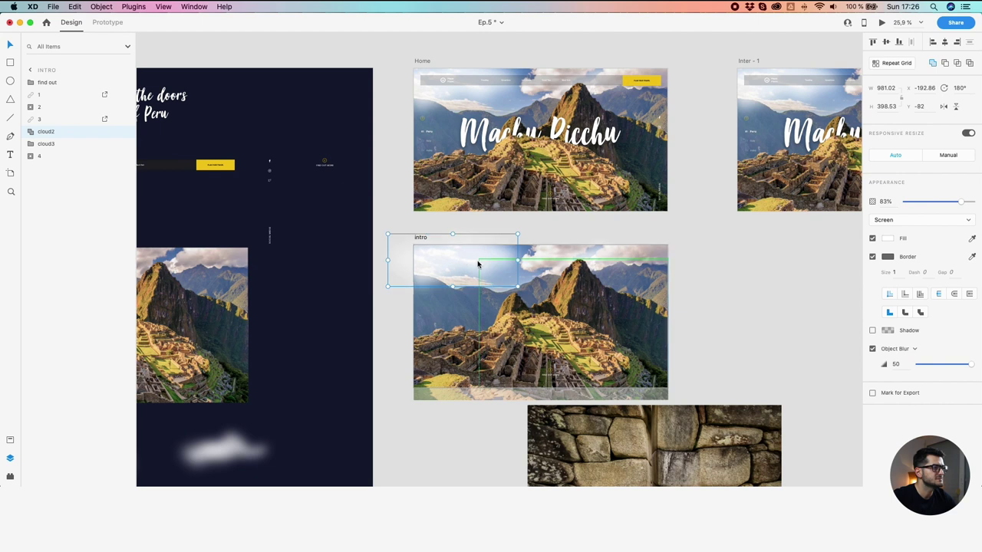
Shift cloud2 on the Intro artboard left to X -232.86 and reduce its opacity to 0%
{"action": "left_click", "coordinate": [478, 263]}
{"action": "left_click", "coordinate": [453, 263]}
{"action": "key", "text": "shift+Left"}
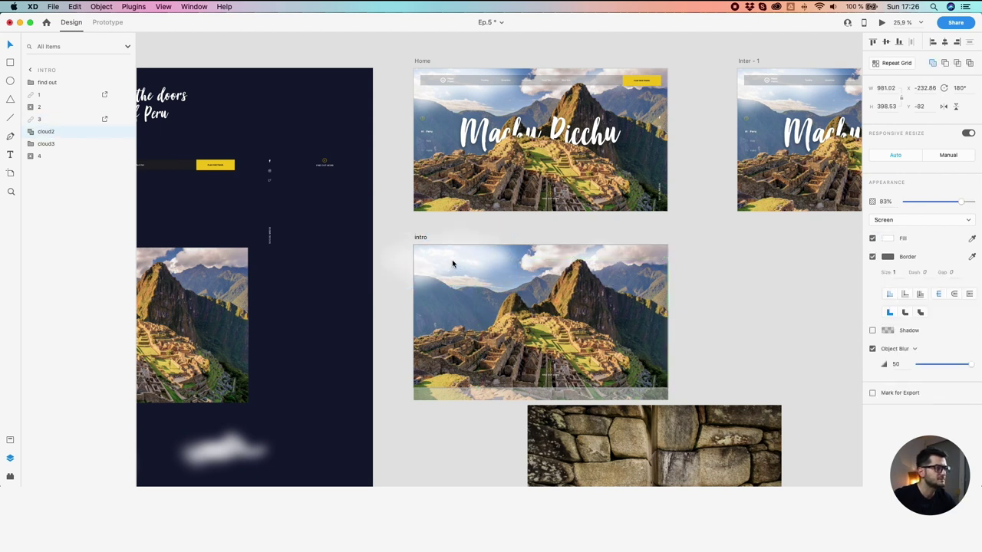
{"action": "left_click_drag", "start_coordinate": [931, 204], "coordinate": [866, 199]}
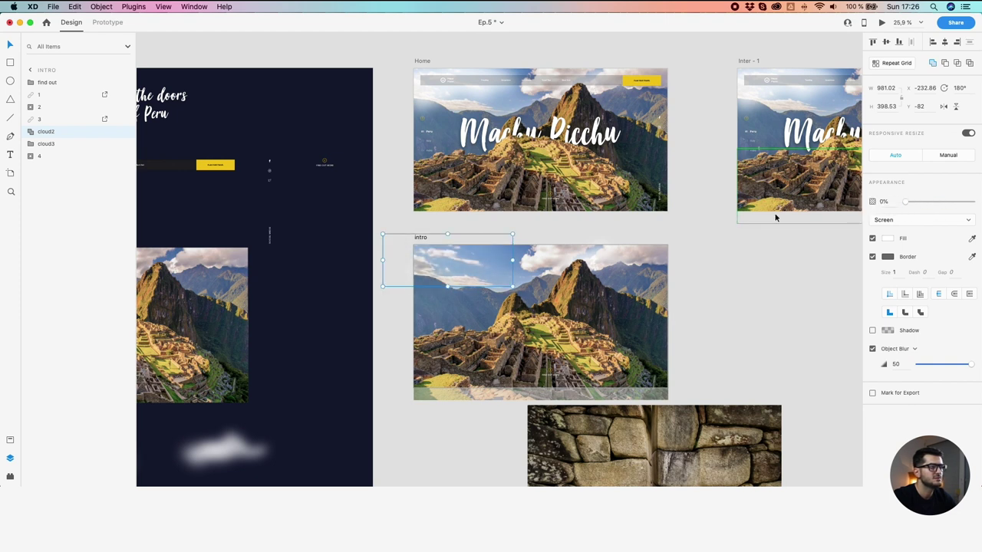
Shift cloud3 on the Intro artboard right to X 1079.98 and reduce its opacity to 0%
{"action": "left_click", "coordinate": [617, 257]}
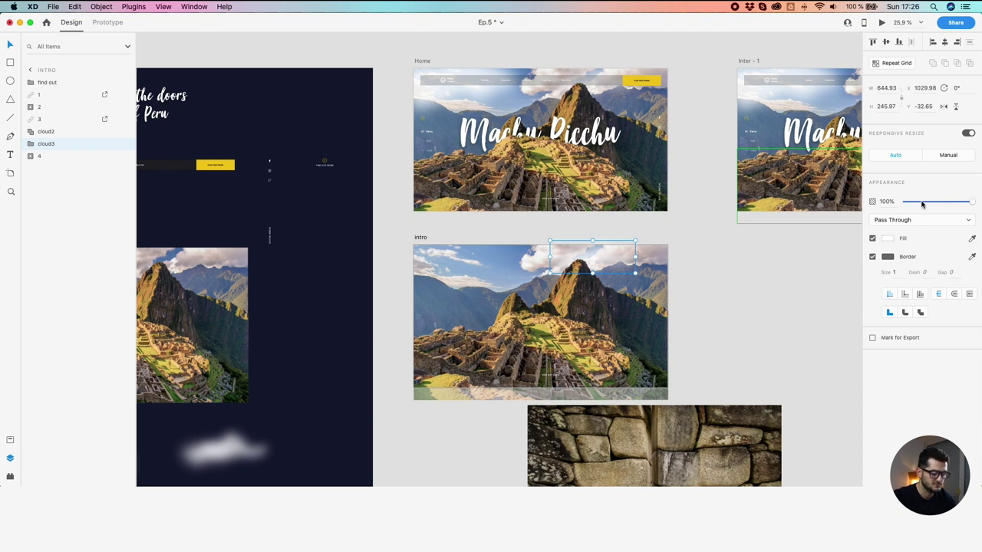
{"action": "key", "text": "shift+Right"}
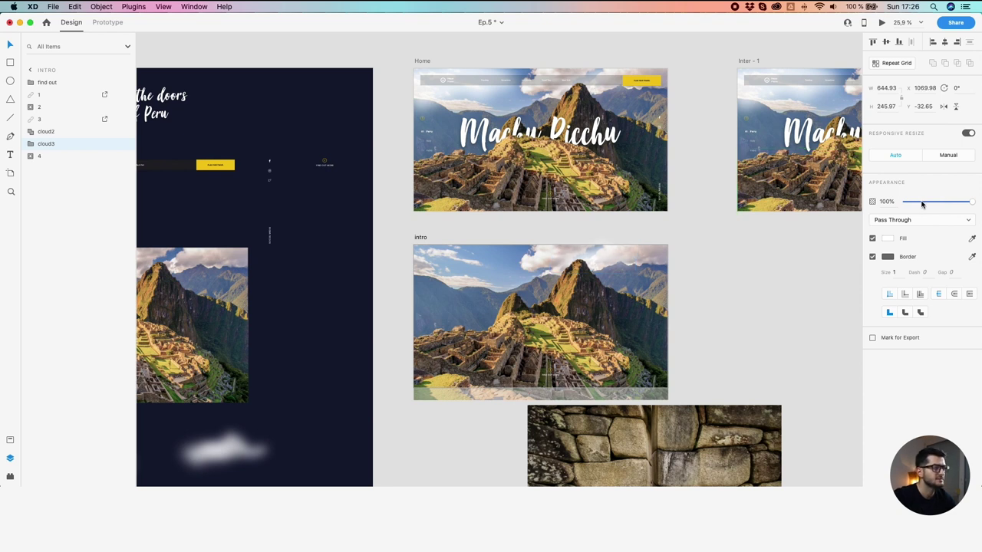
{"action": "left_click_drag", "start_coordinate": [922, 204], "coordinate": [821, 205]}
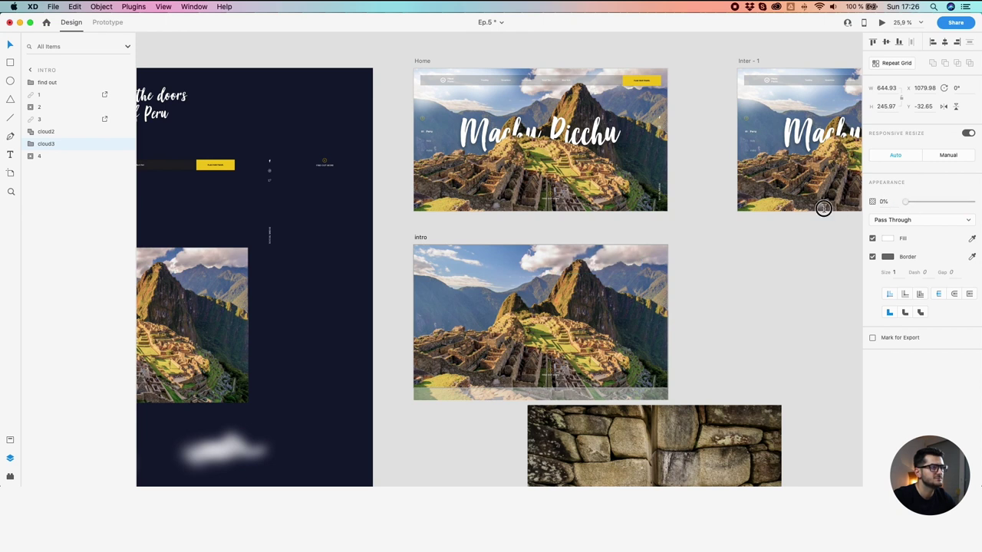
{"action": "left_click", "coordinate": [377, 65]}
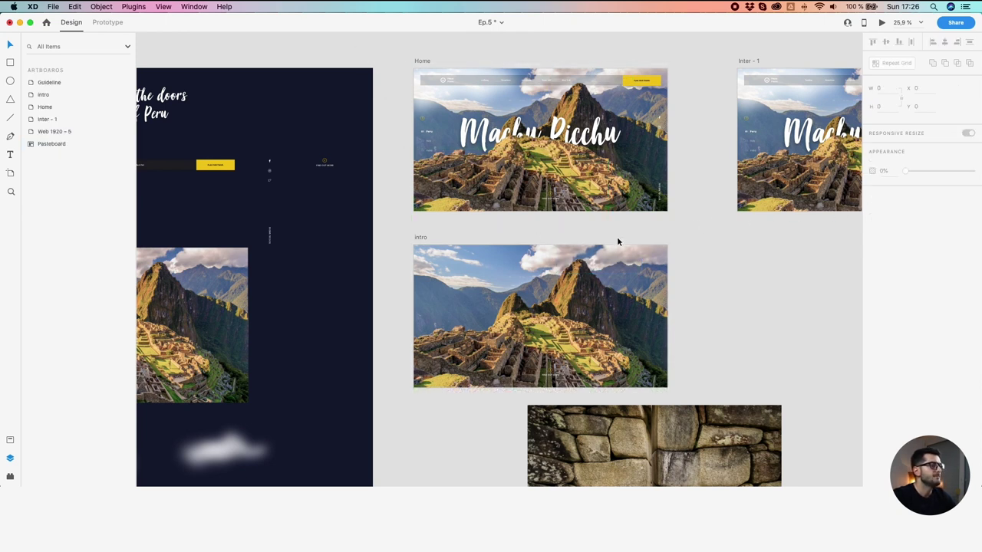
Move the stone wall mask group onto the Intro artboard so that it covers the whole artboard
{"action": "left_click", "coordinate": [579, 431]}
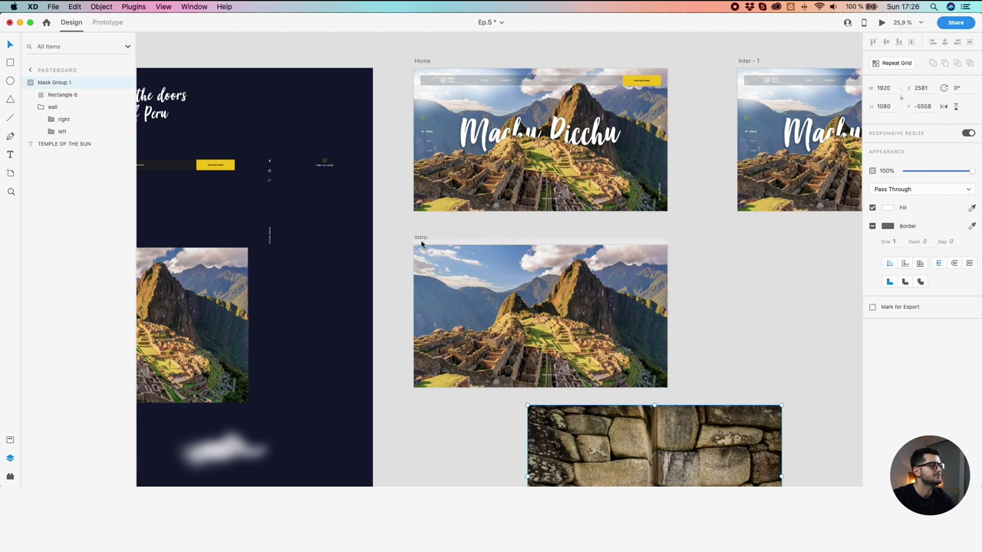
{"action": "left_click", "coordinate": [421, 238]}
{"action": "left_click", "coordinate": [589, 443]}
{"action": "left_click_drag", "start_coordinate": [589, 443], "coordinate": [474, 281]}
{"action": "scroll", "coordinate": [477, 311], "scroll_direction": "up", "scroll_amount": 3}
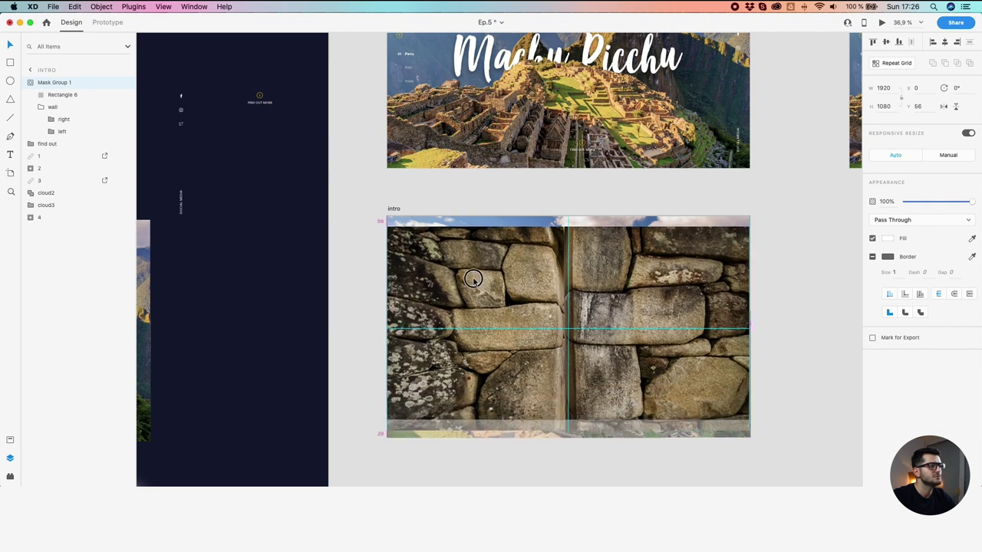
{"action": "left_click", "coordinate": [358, 337]}
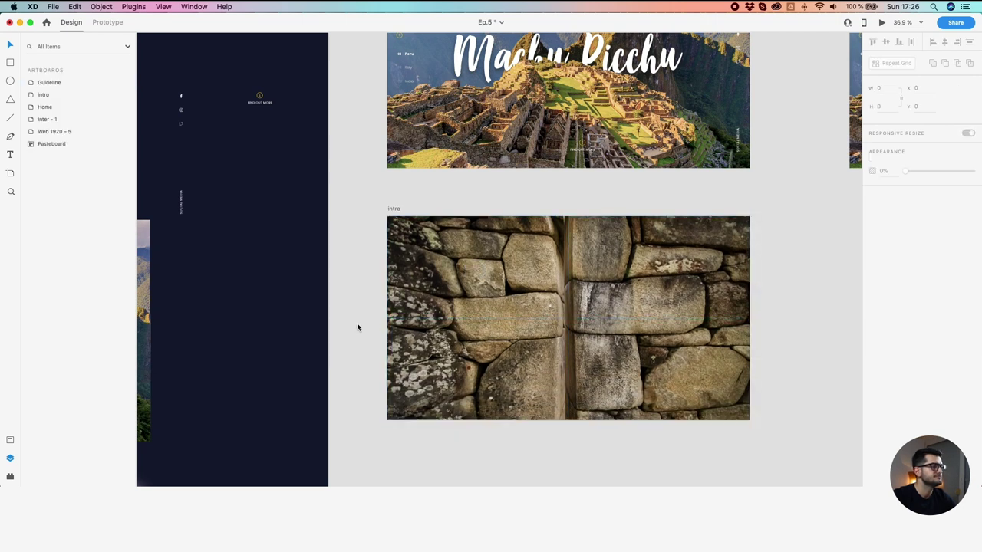
Move the Intro artboard straight down, farther from Home, to Y -6614
{"action": "scroll", "coordinate": [357, 327], "scroll_direction": "down", "scroll_amount": 3}
{"action": "left_click_drag", "start_coordinate": [376, 268], "coordinate": [377, 282]}
{"action": "left_click_drag", "start_coordinate": [371, 339], "coordinate": [468, 291]}
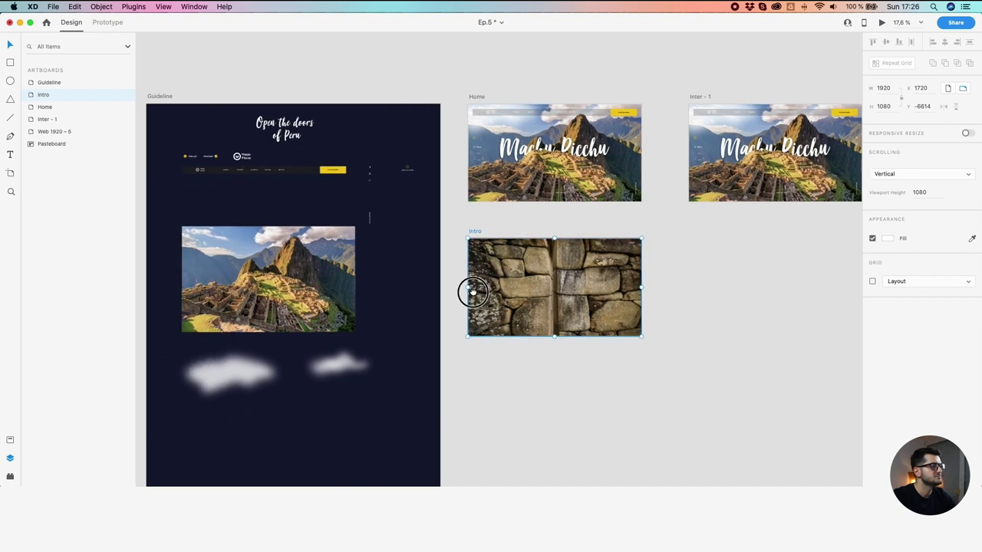
Copy the "Open the doors of Peru" text from Guideline onto the middle of Intro, at X 619, Y 415
{"action": "left_click", "coordinate": [287, 125]}
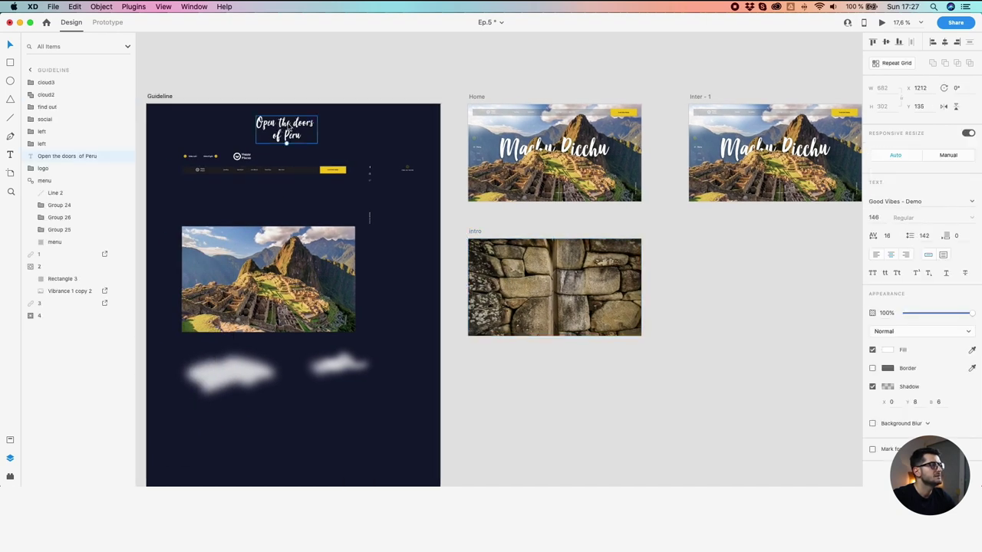
{"action": "scroll", "coordinate": [288, 123], "scroll_direction": "up", "scroll_amount": 1}
{"action": "left_click_drag", "start_coordinate": [288, 125], "coordinate": [633, 318], "text": "alt"}
{"action": "scroll", "coordinate": [606, 312], "scroll_direction": "up", "scroll_amount": 3}
{"action": "scroll", "coordinate": [633, 318], "scroll_direction": "down", "scroll_amount": 3}
Copy the Happy Places logo from Guideline onto Intro above the title, at X 839, Y 192.78
{"action": "left_click", "coordinate": [273, 171]}
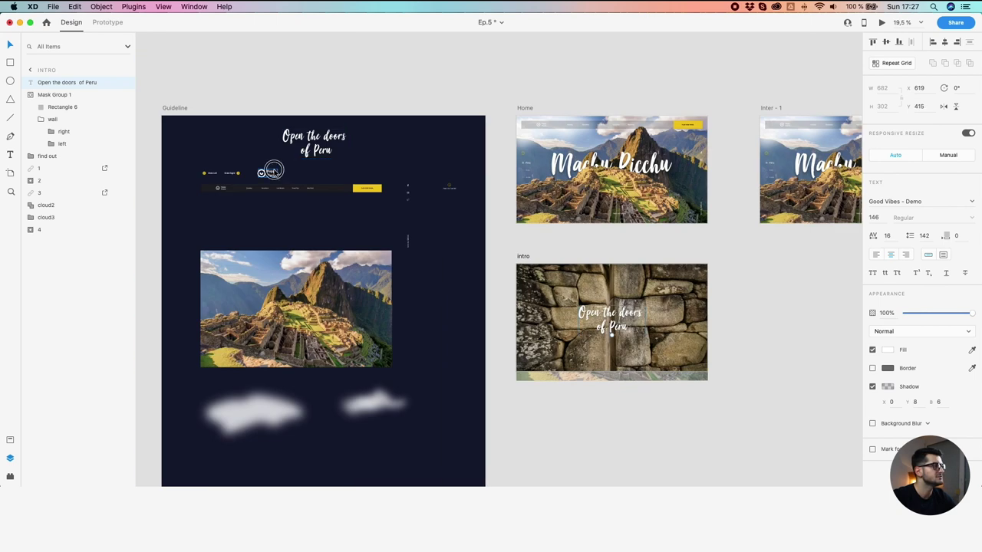
{"action": "left_click_drag", "start_coordinate": [274, 171], "coordinate": [618, 283]}
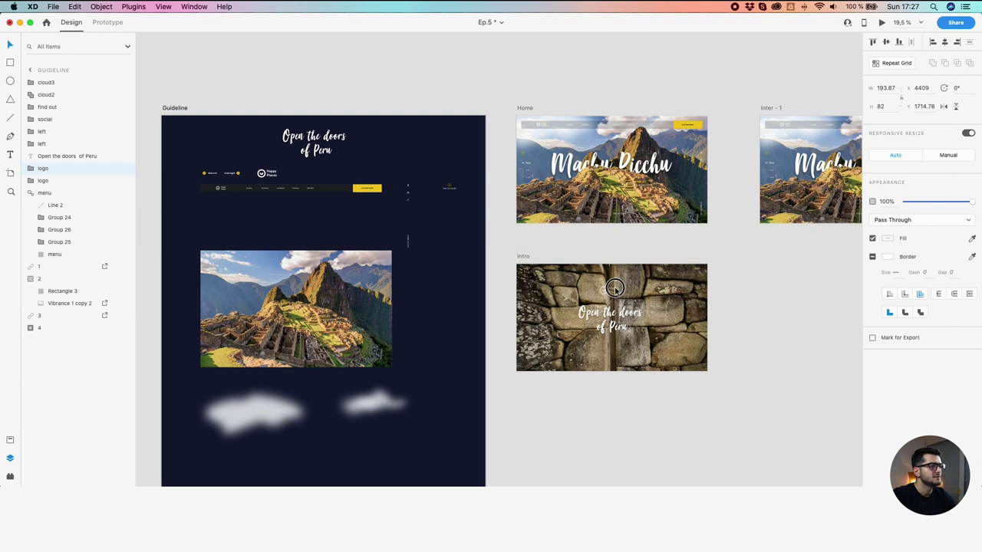
{"action": "scroll", "coordinate": [618, 284], "scroll_direction": "up", "scroll_amount": 5}
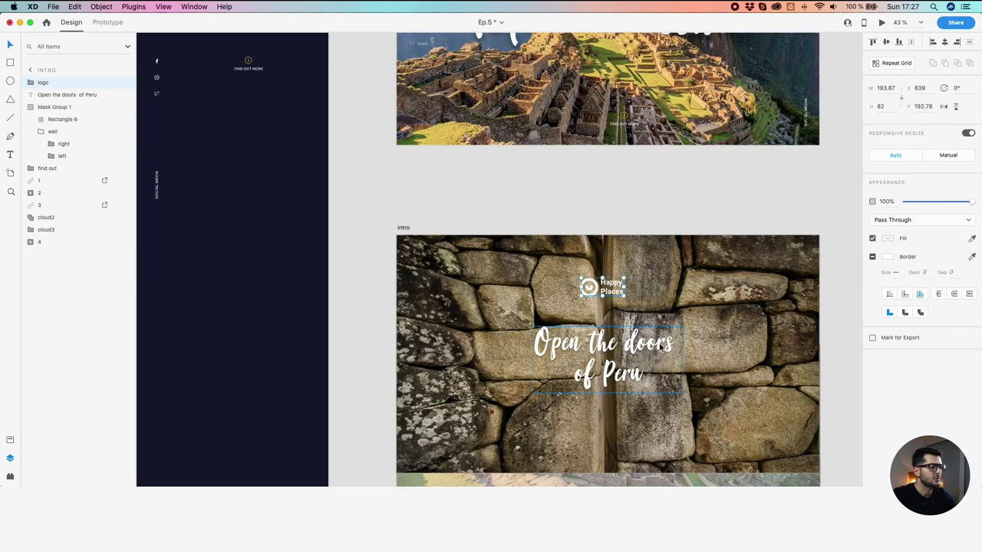
{"action": "scroll", "coordinate": [661, 346], "scroll_direction": "down", "scroll_amount": 3}
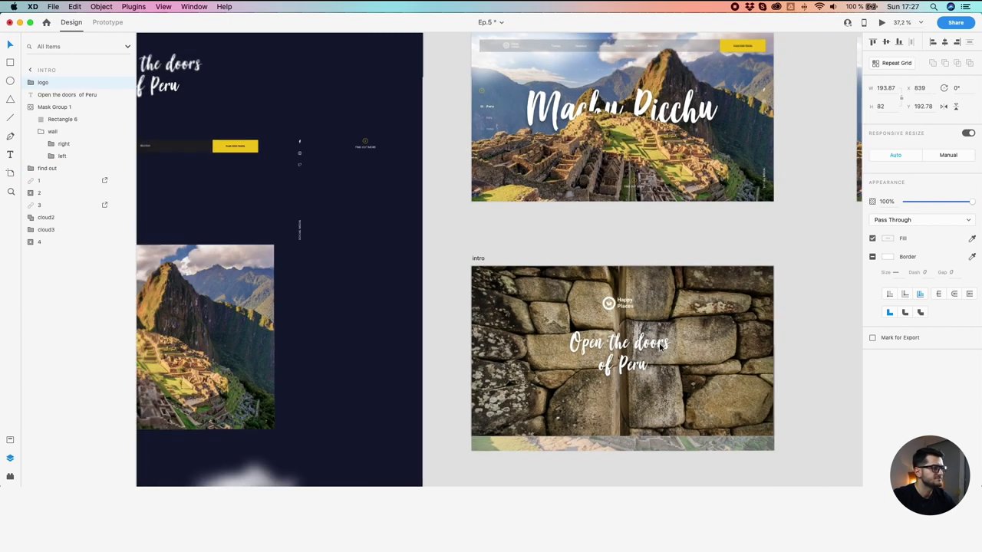
{"action": "scroll", "coordinate": [671, 345], "scroll_direction": "down", "scroll_amount": 3}
{"action": "scroll", "coordinate": [583, 342], "scroll_direction": "up", "scroll_amount": 1}
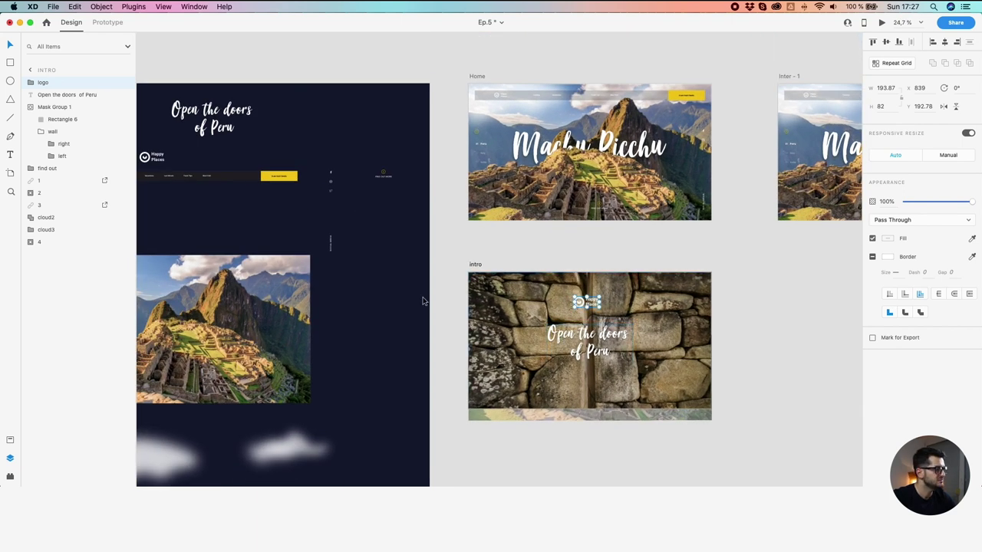
Copy the Slide Right and Slide Left labels from Guideline onto Intro, one on each side of the title
{"action": "scroll", "coordinate": [408, 284], "scroll_direction": "left", "scroll_amount": 3}
{"action": "left_click_drag", "start_coordinate": [241, 147], "coordinate": [796, 326]}
{"action": "left_click_drag", "start_coordinate": [208, 148], "coordinate": [434, 321]}
{"action": "scroll", "coordinate": [683, 342], "scroll_direction": "up", "scroll_amount": 3}
{"action": "scroll", "coordinate": [443, 310], "scroll_direction": "up", "scroll_amount": 2}
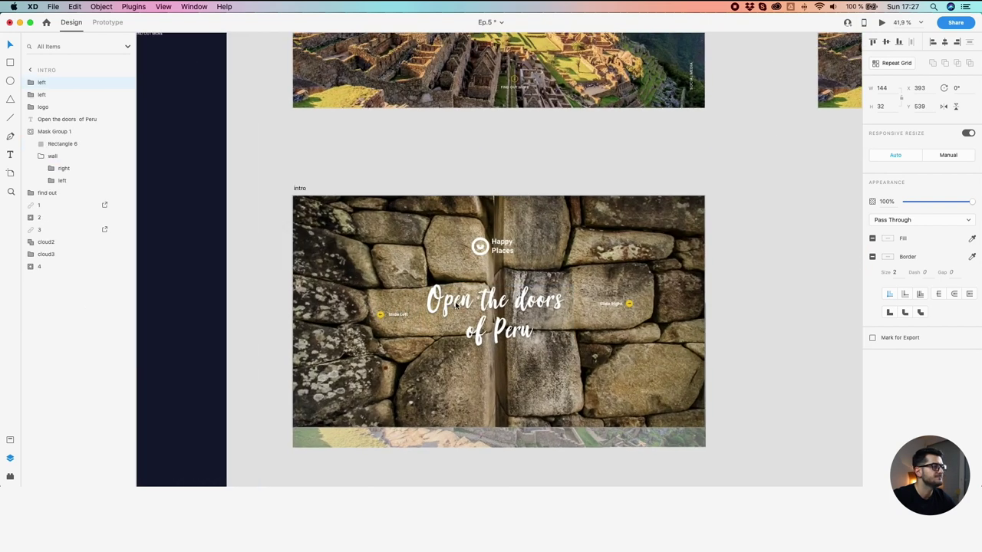
Centre the title and the Happy Places logo horizontally on the Intro artboard
{"action": "left_click", "coordinate": [484, 293]}
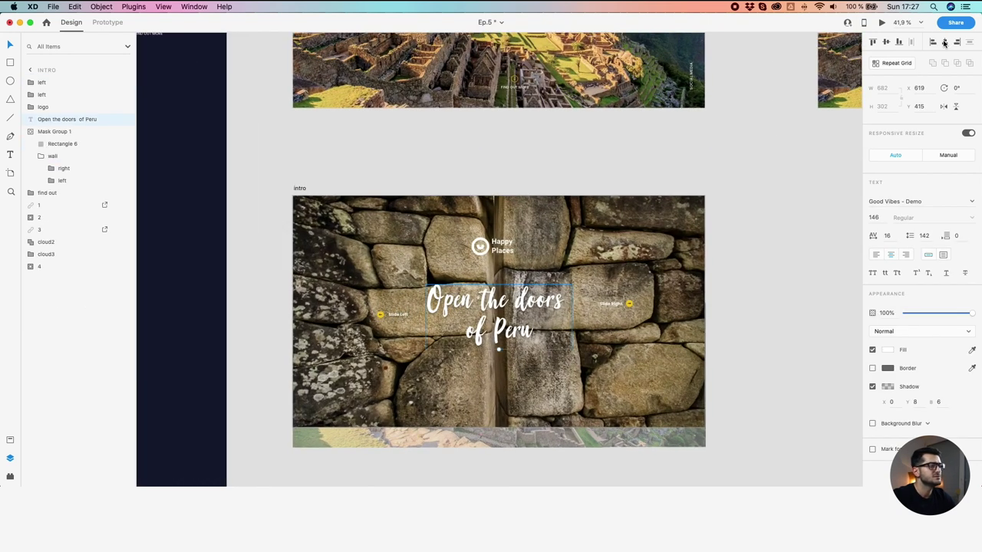
{"action": "left_click", "coordinate": [494, 249]}
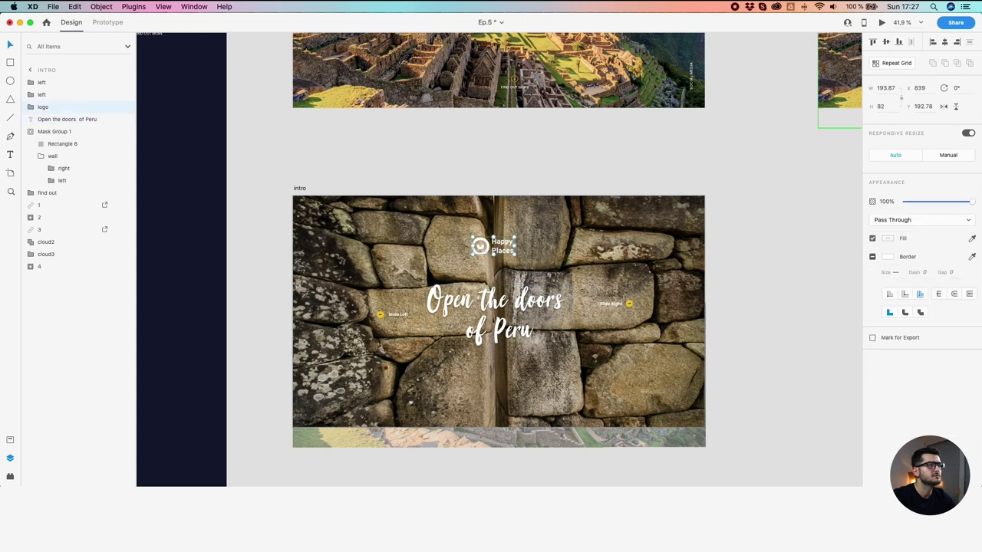
{"action": "left_click", "coordinate": [946, 43]}
Top-align the Slide Left and Slide Right labels at Y 487 and shift Slide Left slightly outward from the title
{"action": "left_click", "coordinate": [384, 313]}
{"action": "left_click", "coordinate": [389, 314]}
{"action": "left_click", "coordinate": [631, 304], "text": "shift"}
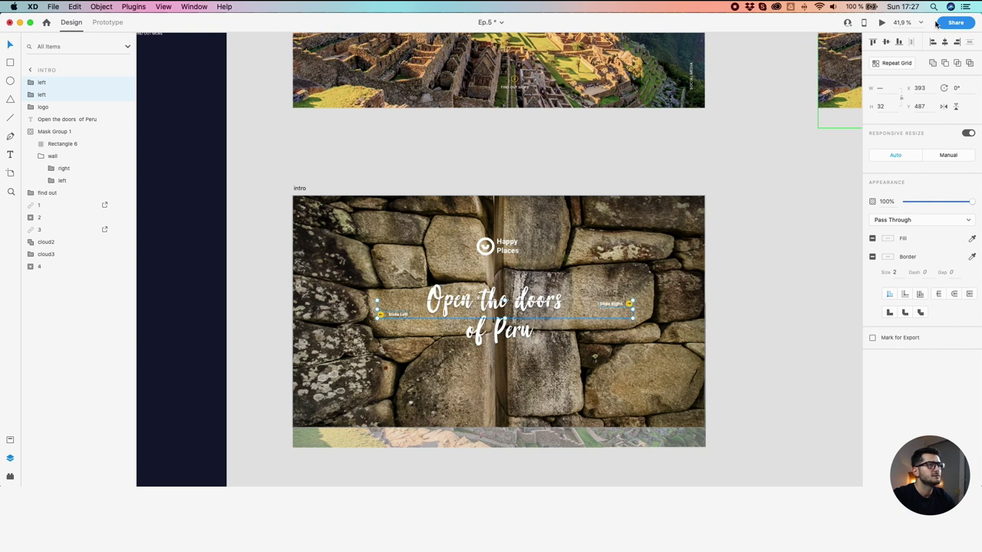
{"action": "left_click", "coordinate": [872, 42]}
{"action": "scroll", "coordinate": [397, 299], "scroll_direction": "up", "scroll_amount": 3}
{"action": "left_click_drag", "start_coordinate": [381, 298], "coordinate": [375, 298]}
Turn on the Intro artboard's layout grid and move the Slide Right label to a column edge at X 1426
{"action": "left_click", "coordinate": [240, 133]}
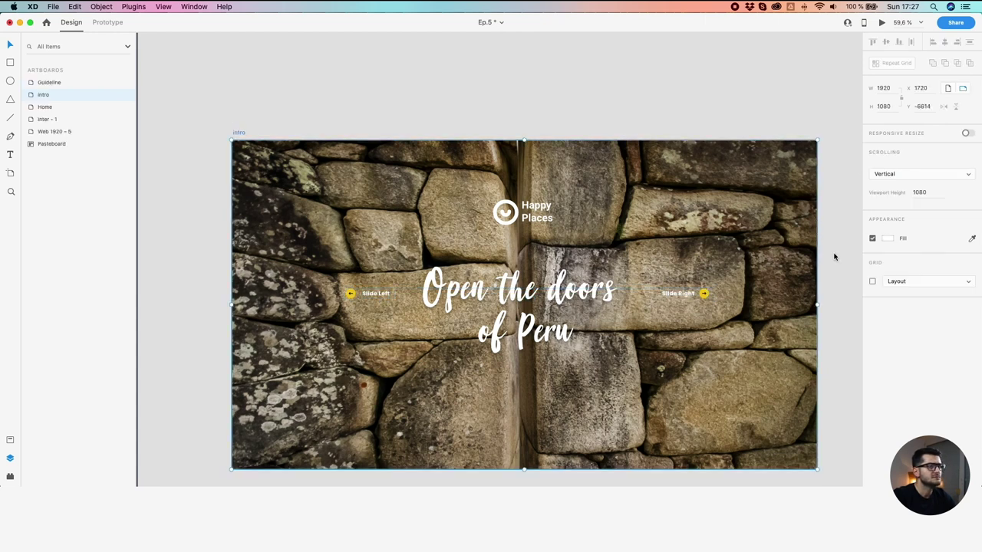
{"action": "left_click", "coordinate": [872, 281]}
{"action": "left_click", "coordinate": [675, 293]}
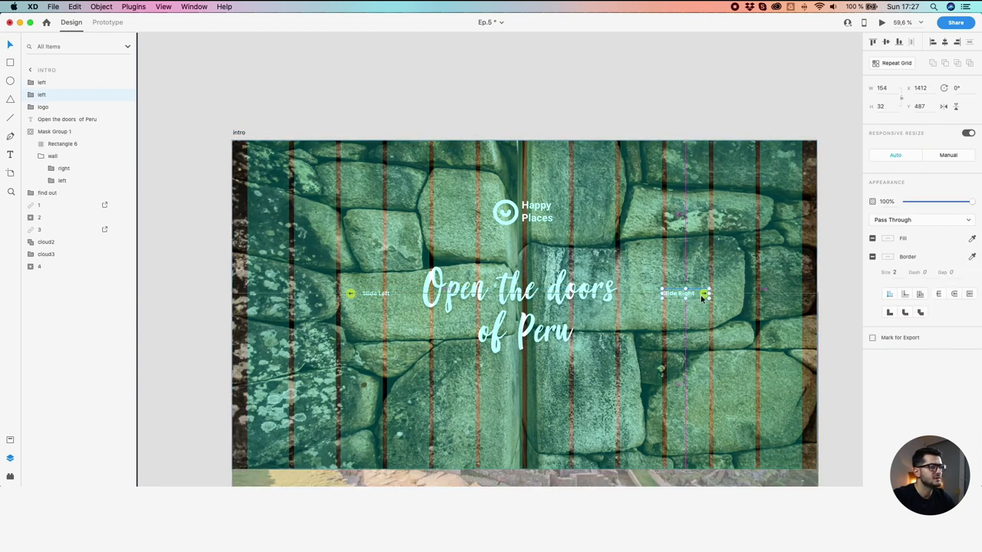
{"action": "scroll", "coordinate": [690, 295], "scroll_direction": "up", "scroll_amount": 5}
{"action": "scroll", "coordinate": [645, 297], "scroll_direction": "down", "scroll_amount": 1}
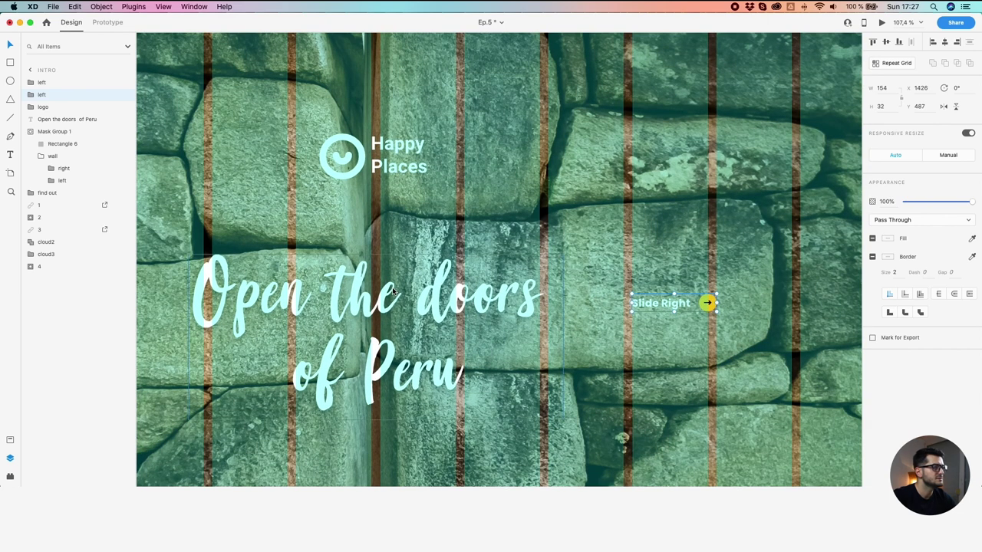
Move the Slide Left label on Intro outward to the matching column edge at X 349
{"action": "scroll", "coordinate": [537, 298], "scroll_direction": "left", "scroll_amount": 5}
{"action": "left_click", "coordinate": [295, 290]}
{"action": "left_click_drag", "start_coordinate": [295, 289], "coordinate": [290, 289]}
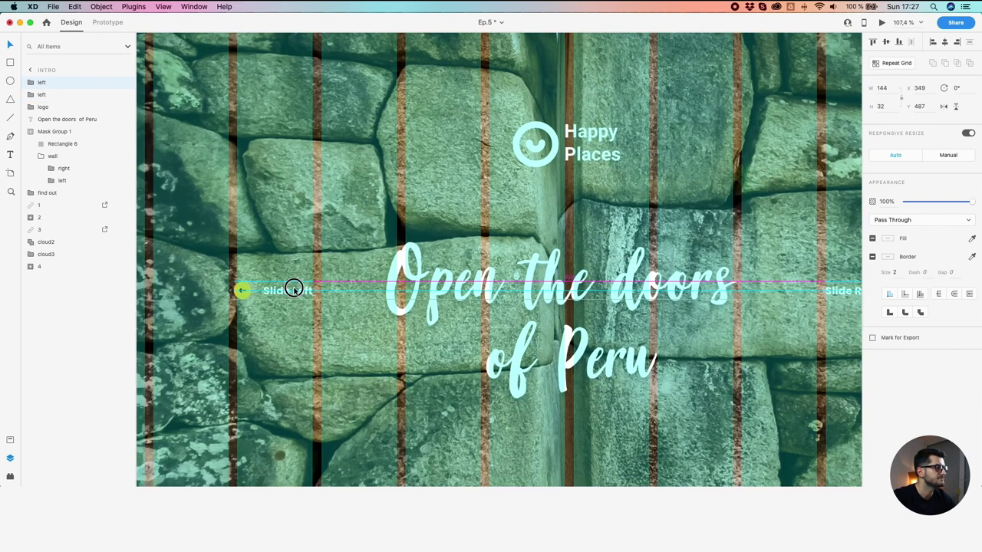
Centre the "Open the doors of Peru" title vertically on the Intro artboard
{"action": "scroll", "coordinate": [292, 289], "scroll_direction": "down", "scroll_amount": 3}
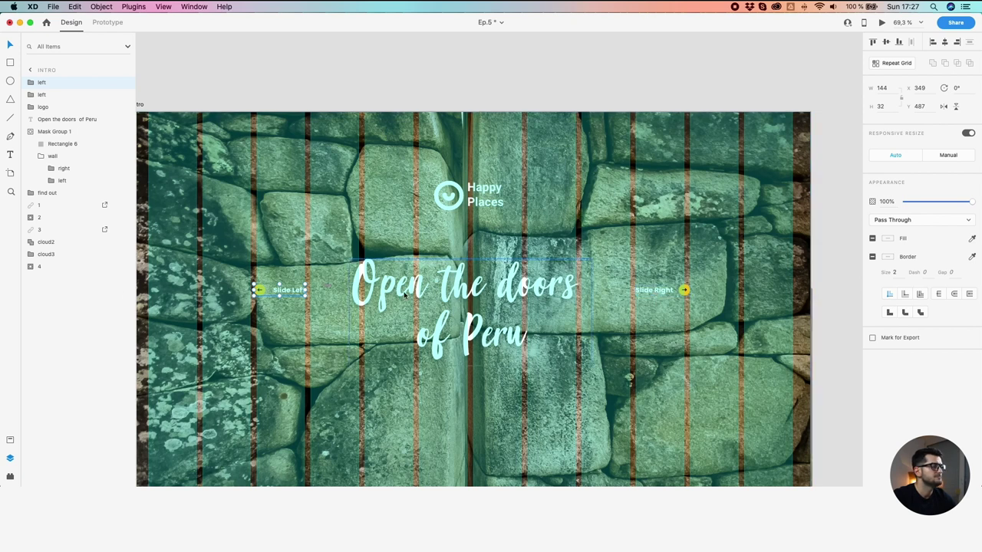
{"action": "scroll", "coordinate": [405, 294], "scroll_direction": "down", "scroll_amount": 5}
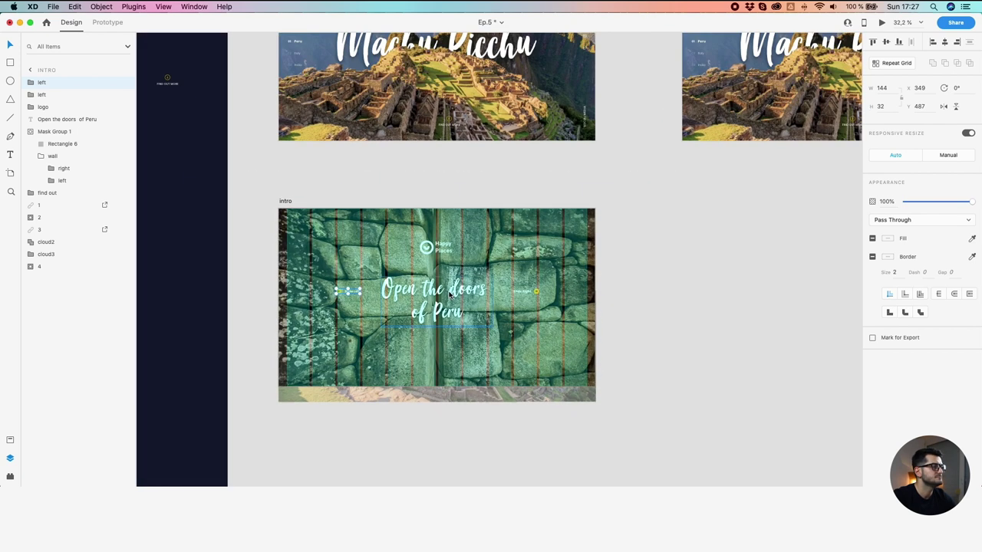
{"action": "left_click", "coordinate": [450, 296]}
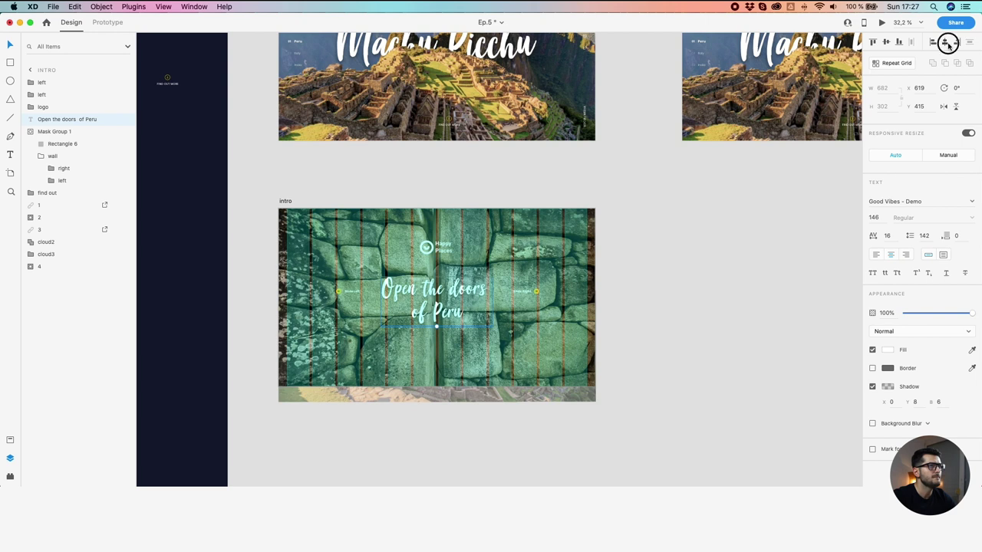
{"action": "left_click", "coordinate": [885, 42]}
{"action": "left_click", "coordinate": [668, 308]}
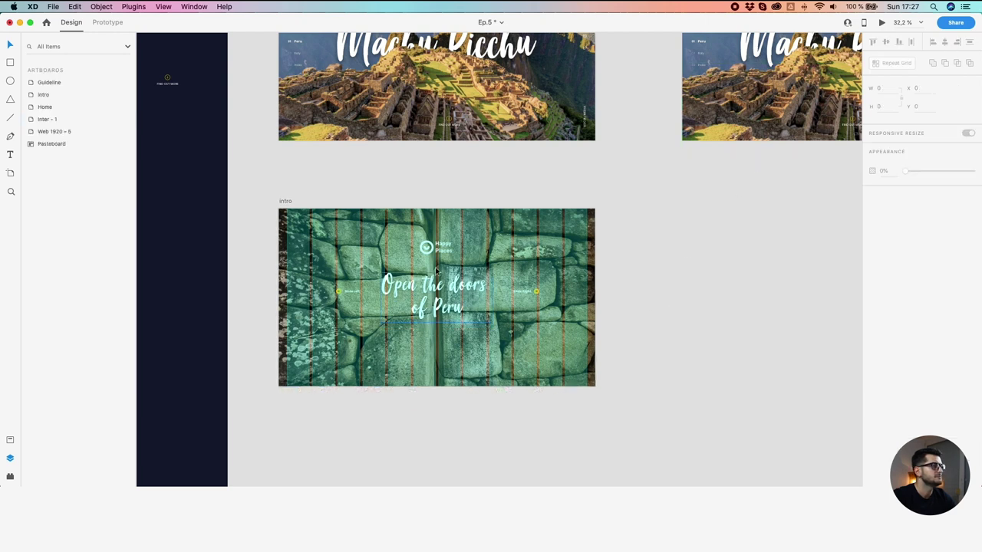
Centre the Find out more group horizontally on both the Home and Inter – 1 artboards
{"action": "left_click_drag", "start_coordinate": [413, 171], "coordinate": [578, 175]}
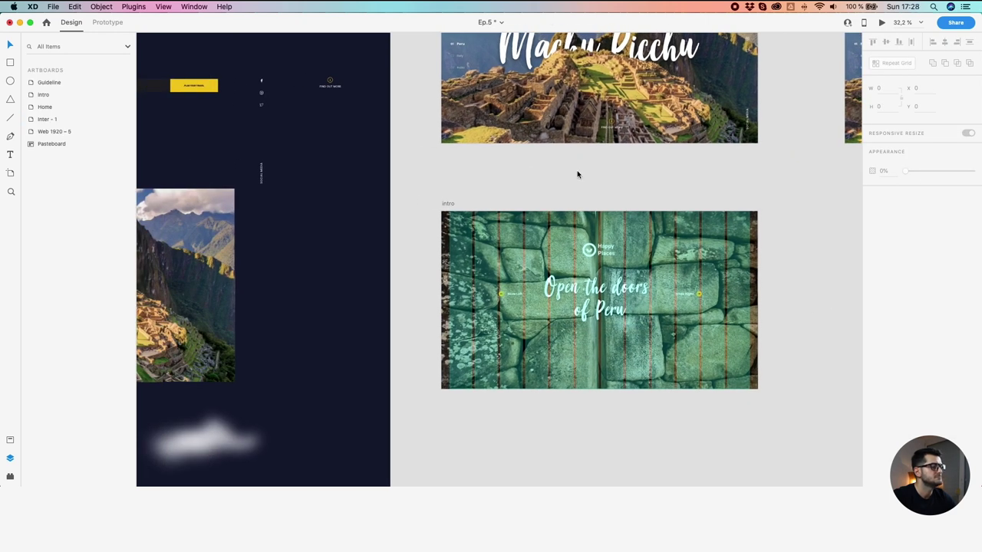
{"action": "scroll", "coordinate": [613, 186], "scroll_direction": "up", "scroll_amount": 2}
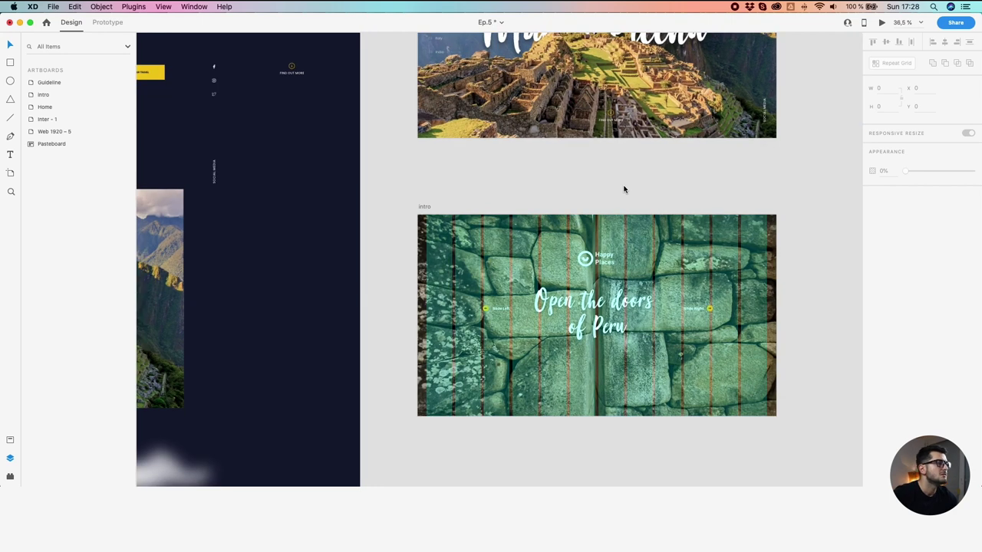
{"action": "left_click_drag", "start_coordinate": [647, 188], "coordinate": [599, 186]}
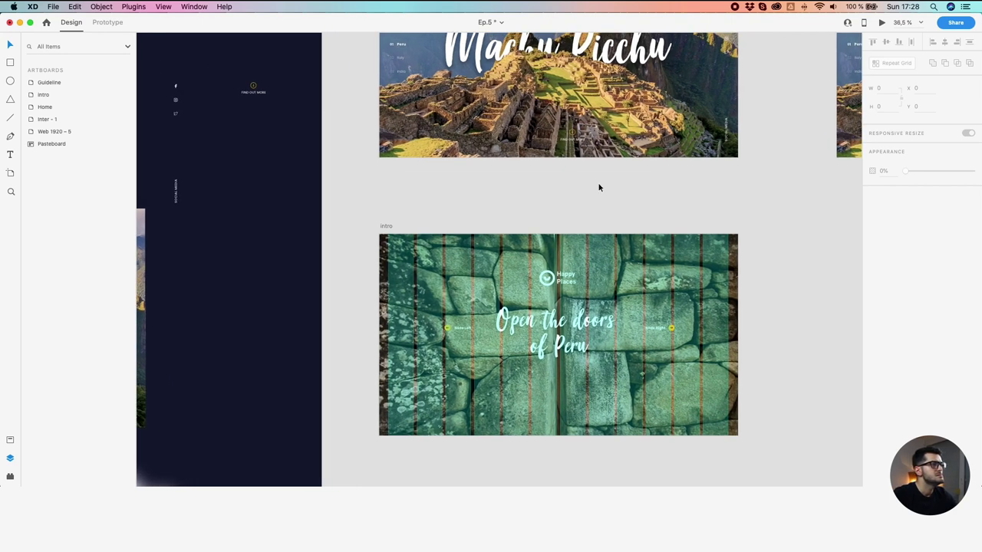
{"action": "left_click", "coordinate": [572, 139]}
{"action": "left_click", "coordinate": [946, 41]}
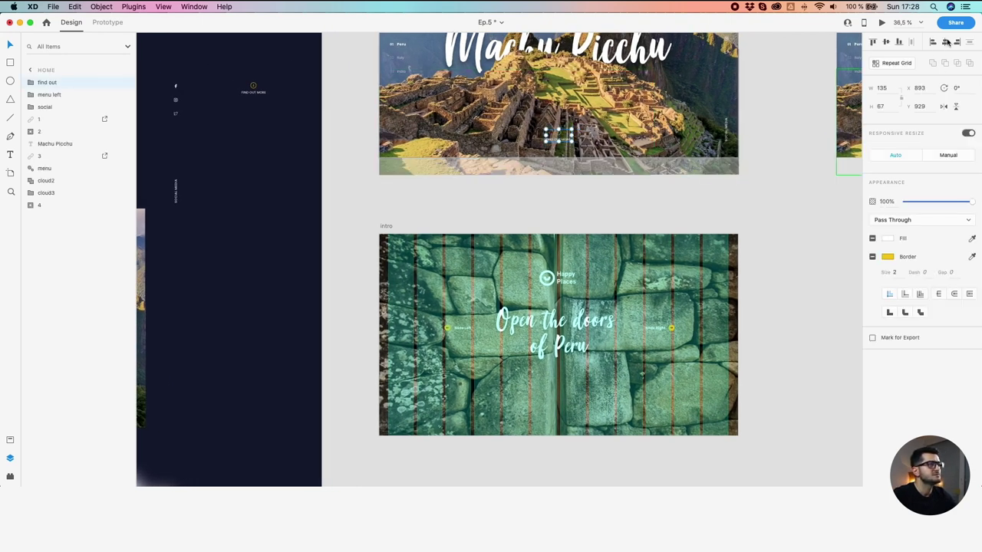
{"action": "scroll", "coordinate": [765, 147], "scroll_direction": "right", "scroll_amount": 5}
{"action": "left_click", "coordinate": [695, 154]}
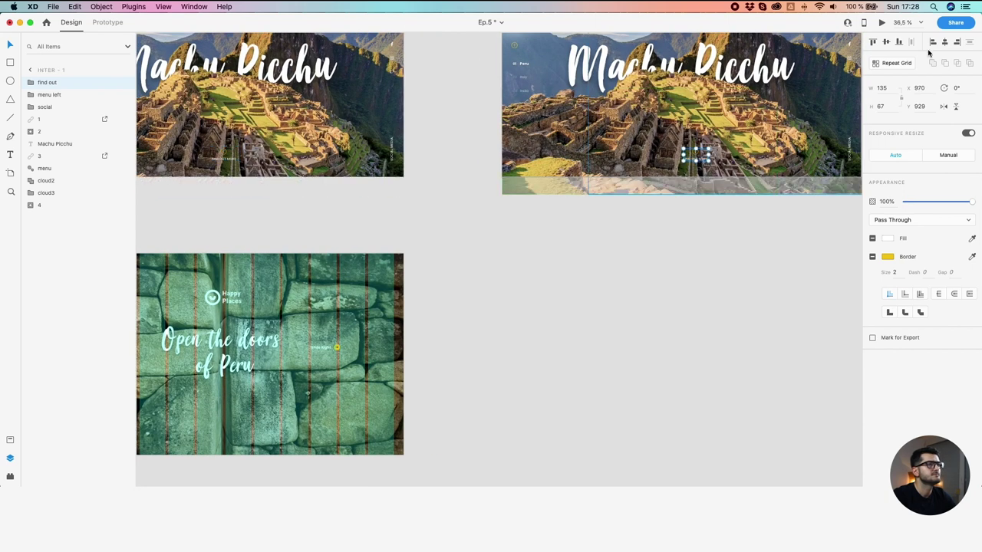
{"action": "left_click", "coordinate": [944, 42]}
Turn off the layout grid on the Intro artboard
{"action": "left_click_drag", "start_coordinate": [539, 234], "coordinate": [741, 302]}
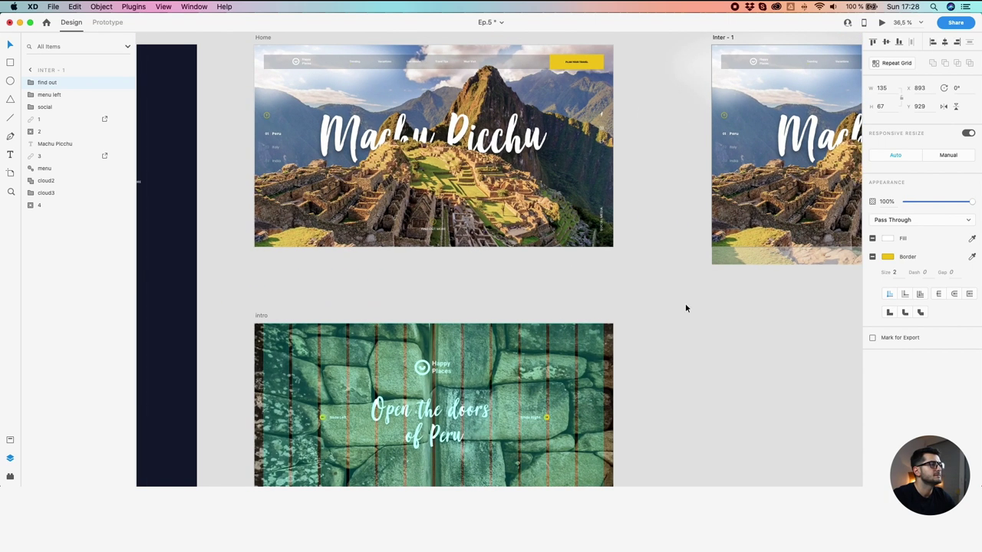
{"action": "left_click_drag", "start_coordinate": [465, 305], "coordinate": [559, 116]}
{"action": "scroll", "coordinate": [482, 197], "scroll_direction": "up", "scroll_amount": 2}
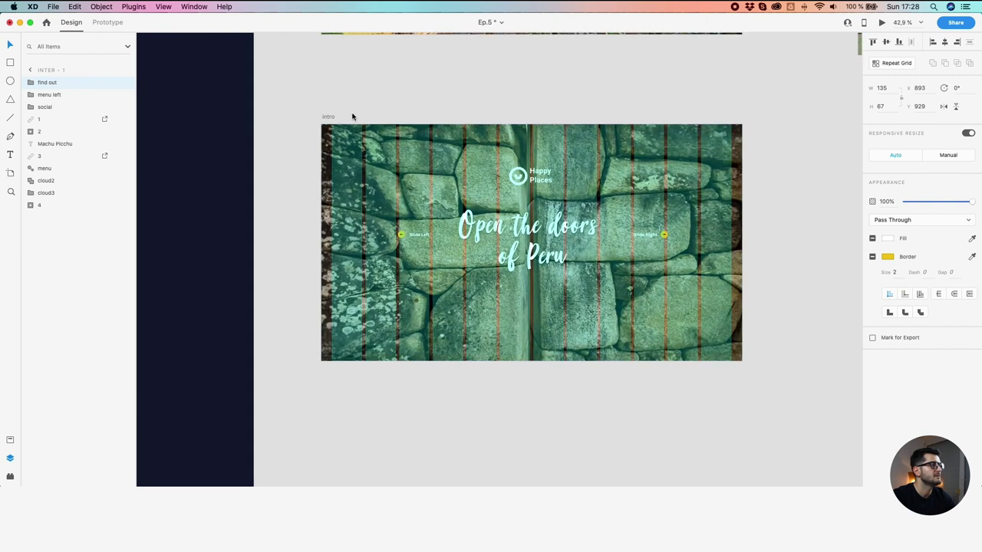
{"action": "left_click", "coordinate": [332, 117]}
{"action": "left_click", "coordinate": [872, 281]}
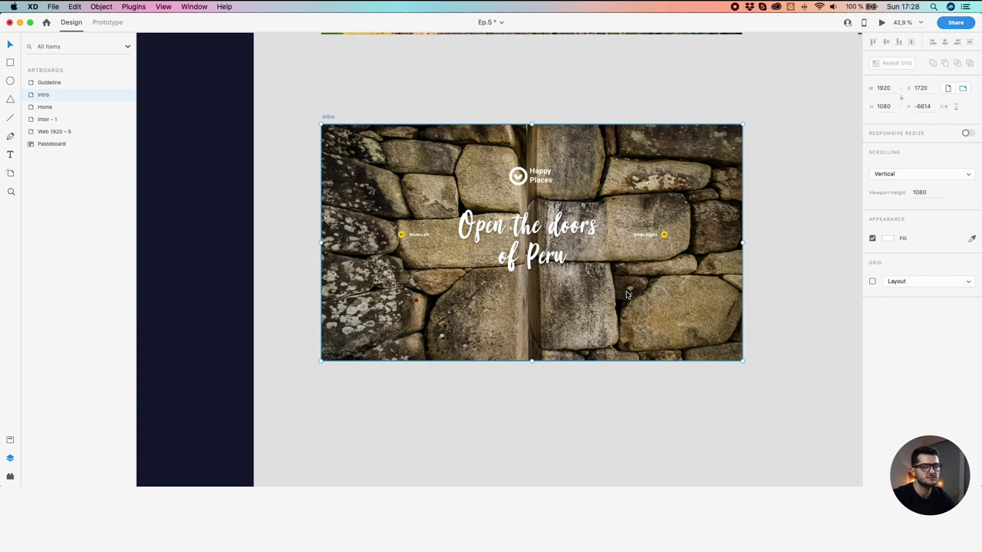
Group the masked stone wall, logo, "Open the doors of Peru" title and both slide labels on the Intro artboard
{"action": "scroll", "coordinate": [627, 294], "scroll_direction": "down", "scroll_amount": 3}
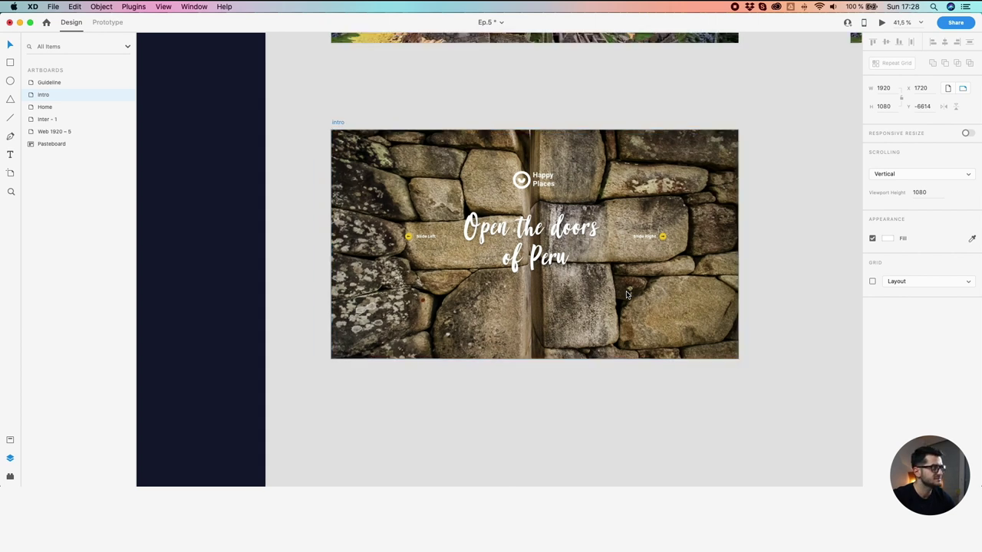
{"action": "left_click_drag", "start_coordinate": [627, 294], "coordinate": [617, 386]}
{"action": "left_click", "coordinate": [740, 292]}
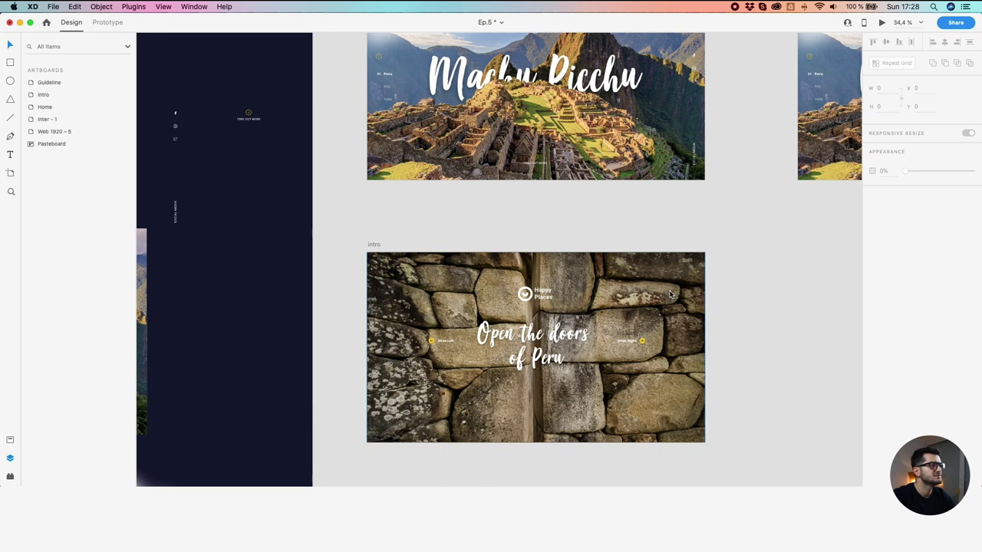
{"action": "scroll", "coordinate": [669, 294], "scroll_direction": "down", "scroll_amount": 3}
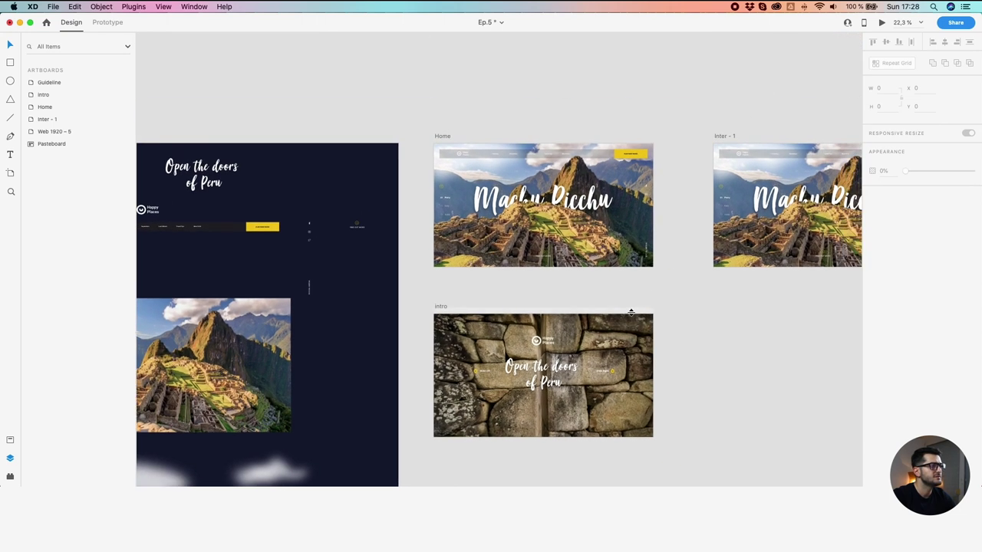
{"action": "left_click", "coordinate": [631, 349]}
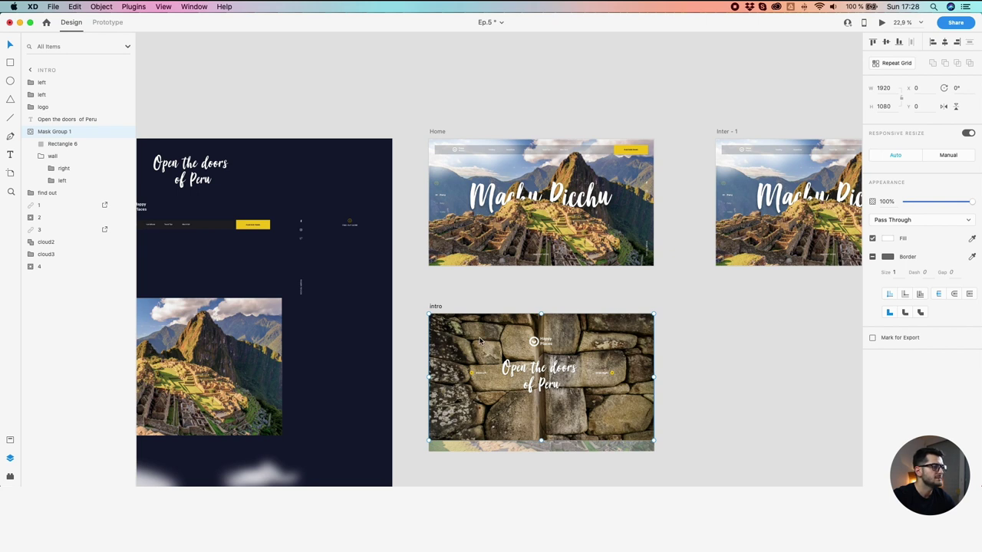
{"action": "scroll", "coordinate": [480, 342], "scroll_direction": "up", "scroll_amount": 2}
{"action": "left_click", "coordinate": [559, 344], "text": "shift"}
{"action": "left_click", "coordinate": [560, 365], "text": "shift"}
{"action": "scroll", "coordinate": [617, 376], "scroll_direction": "up", "scroll_amount": 2}
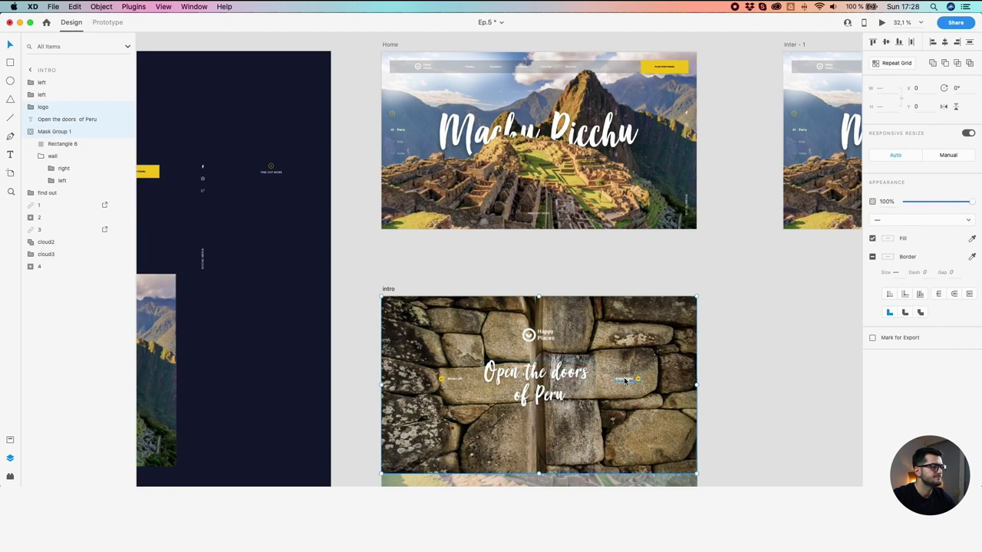
{"action": "left_click", "coordinate": [451, 378], "text": "shift"}
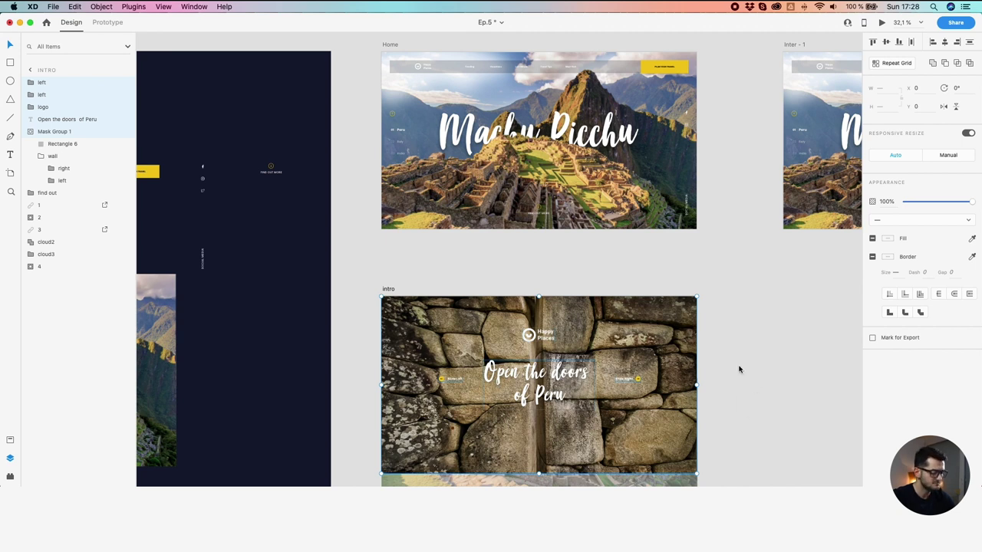
{"action": "key", "text": "super+g"}
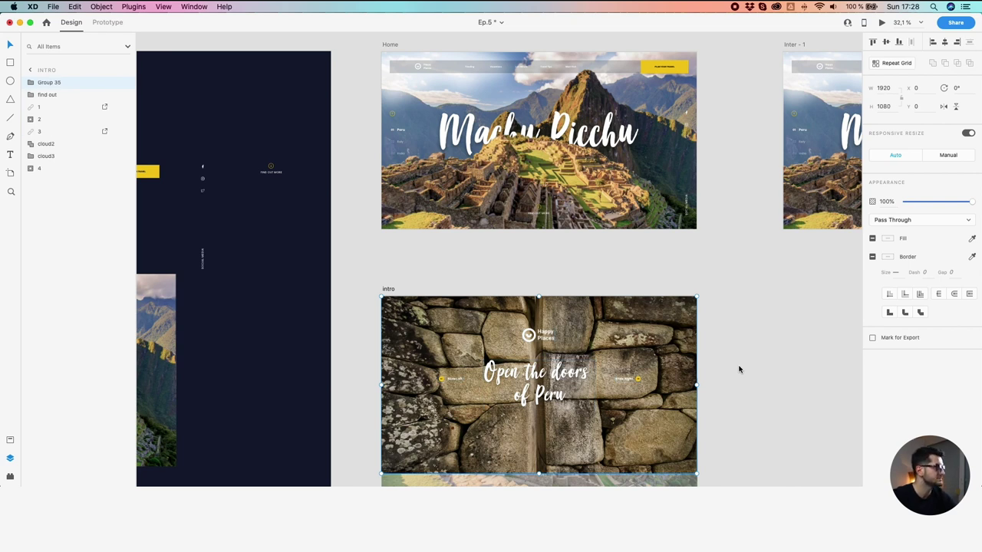
Rename the new group on the Intro artboard as intro
{"action": "double_click", "coordinate": [51, 85]}
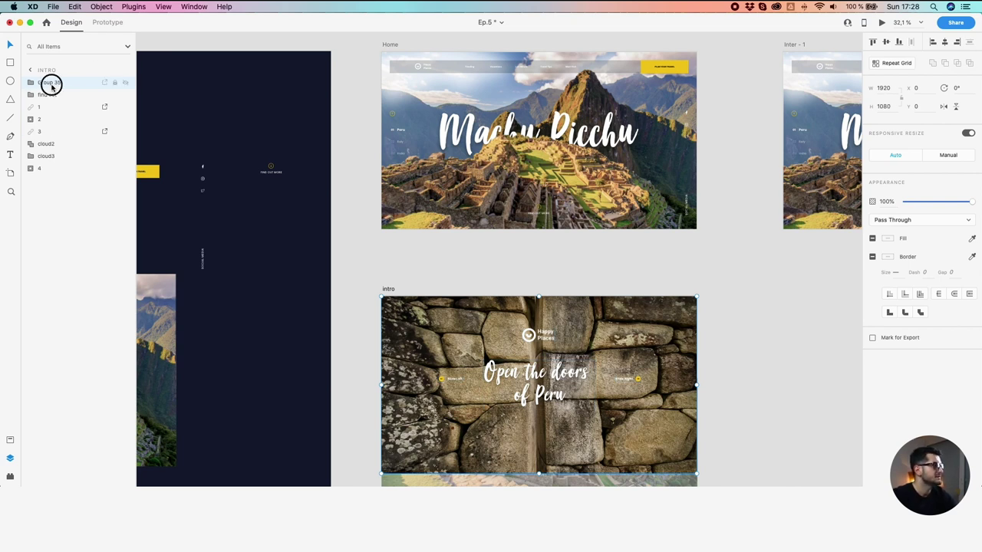
{"action": "type", "text": "intr"}
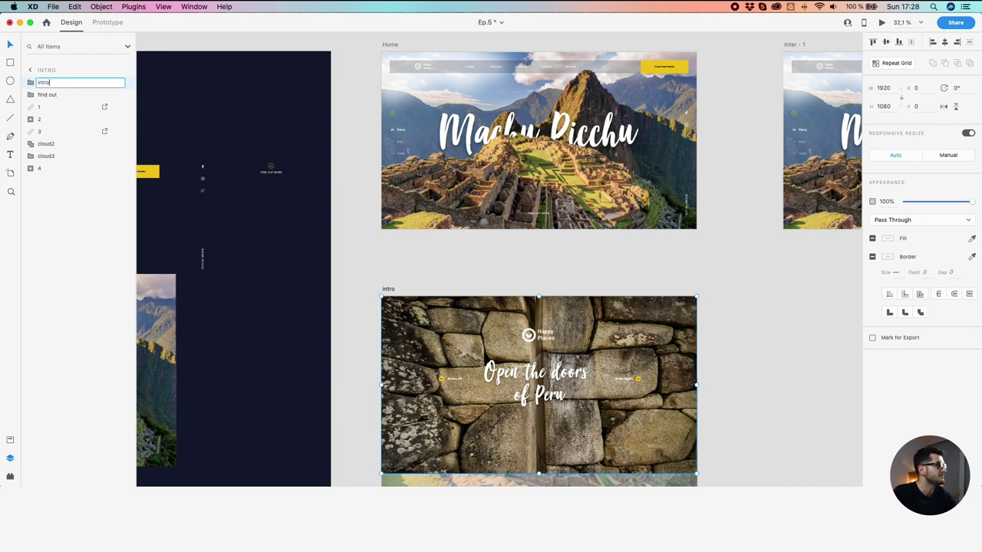
{"action": "type", "text": "o"}
{"action": "key", "text": "Return"}
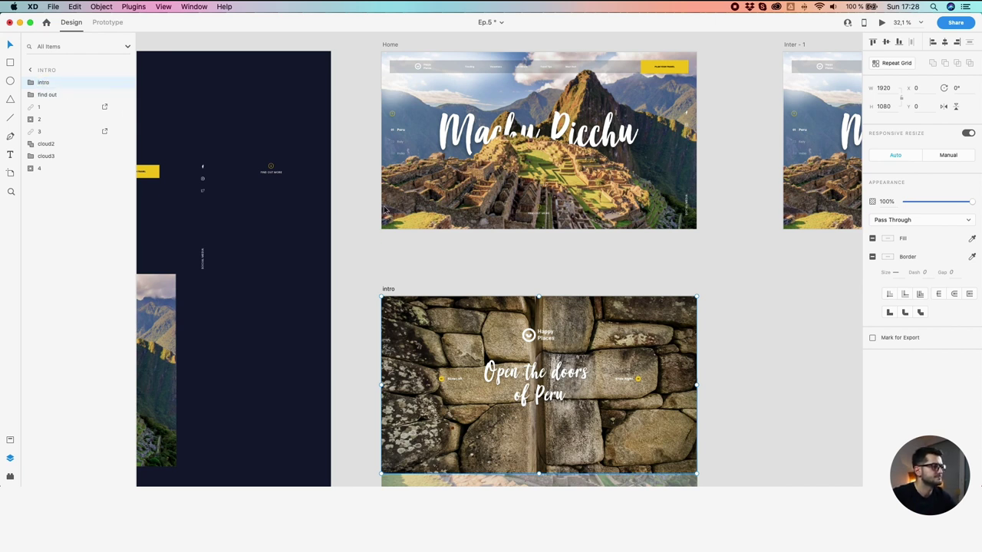
Paste a copy of the intro group onto the Home artboard, covering the Machu Picchu scene
{"action": "left_click_drag", "start_coordinate": [419, 277], "coordinate": [408, 355]}
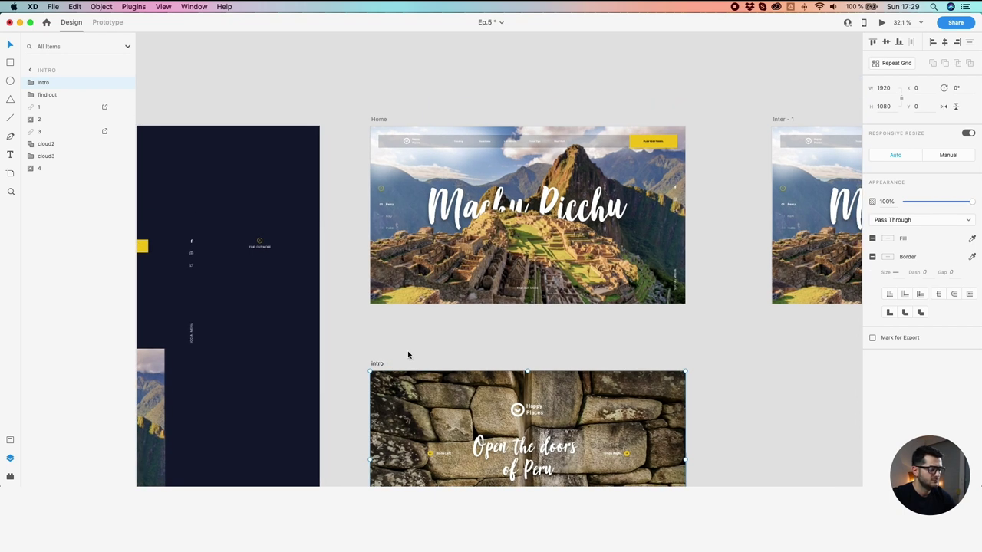
{"action": "left_click", "coordinate": [379, 120]}
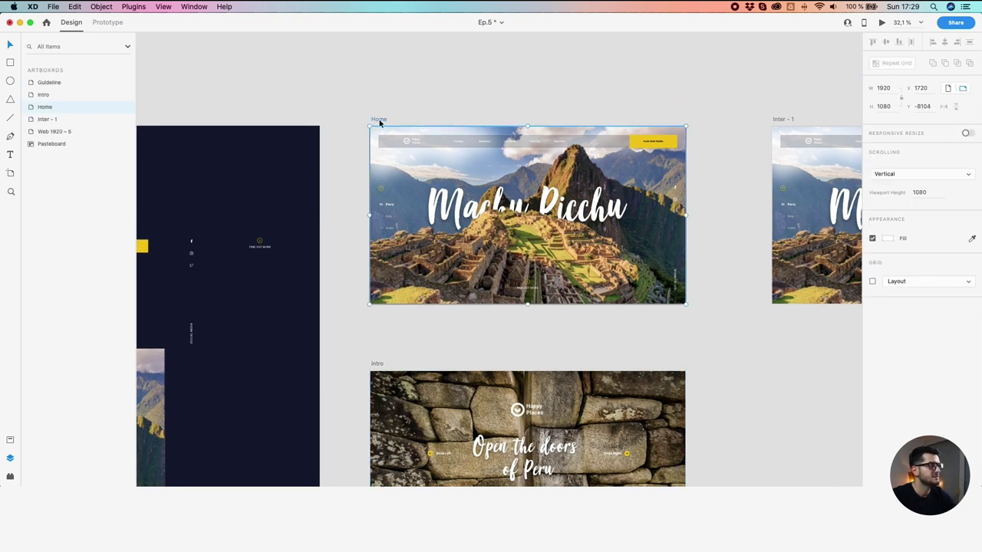
{"action": "key", "text": "super+v"}
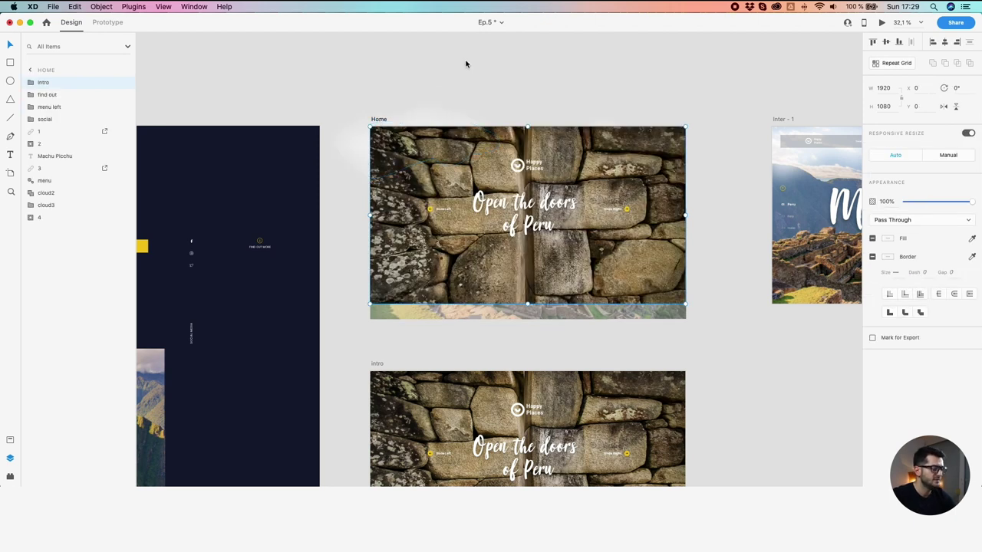
{"action": "left_click", "coordinate": [495, 66]}
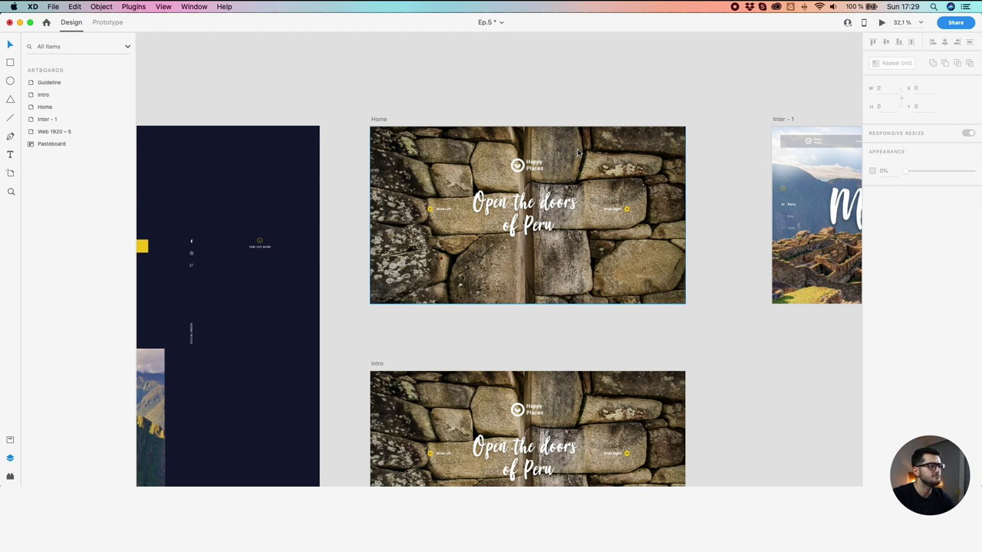
Move the Guideline artboard well away from the other artboards, to X -5382
{"action": "scroll", "coordinate": [579, 152], "scroll_direction": "down", "scroll_amount": 5}
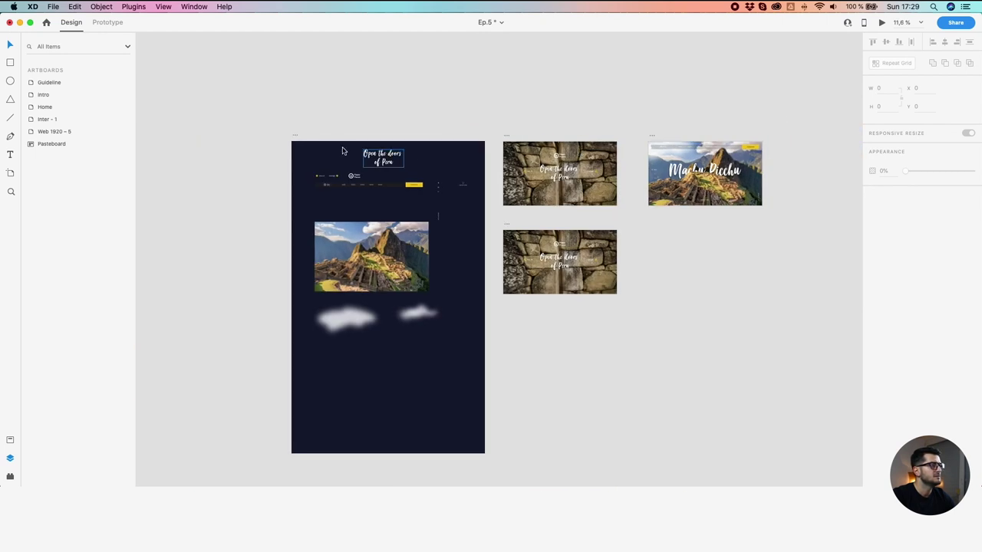
{"action": "left_click", "coordinate": [293, 135]}
{"action": "left_click_drag", "start_coordinate": [293, 135], "coordinate": [125, 136]}
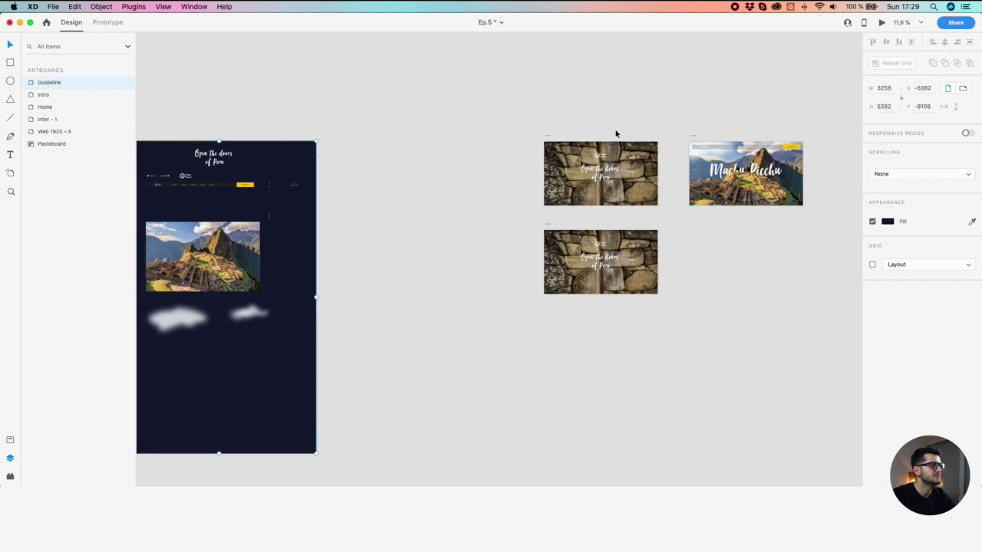
{"action": "left_click", "coordinate": [546, 135], "text": "shift"}
{"action": "left_click_drag", "start_coordinate": [546, 136], "coordinate": [476, 138]}
{"action": "key", "text": "super+z"}
{"action": "left_click", "coordinate": [520, 114]}
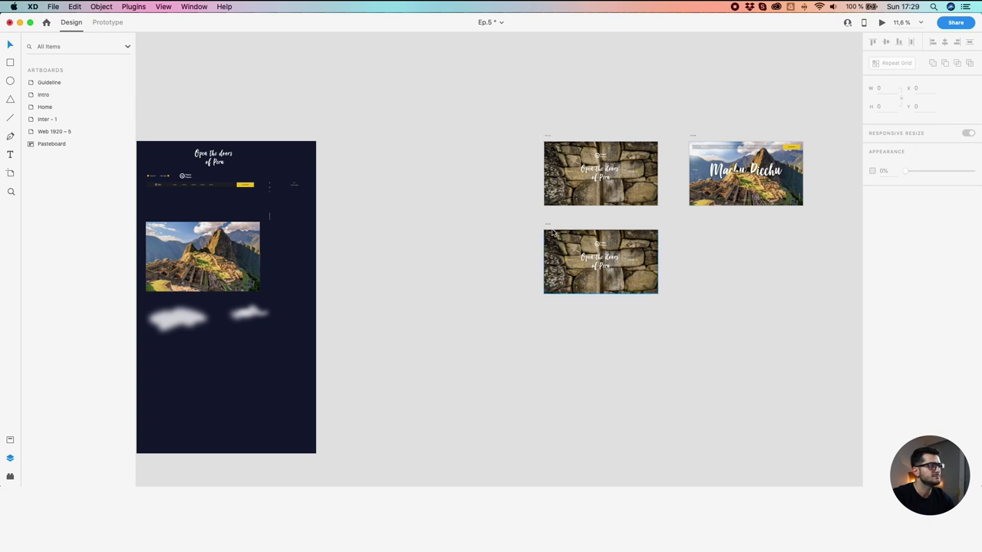
Move the Intro artboard further below Home and shift Home away from Inter – 1 to free space around it
{"action": "left_click_drag", "start_coordinate": [549, 225], "coordinate": [562, 368]}
{"action": "left_click_drag", "start_coordinate": [545, 138], "coordinate": [467, 135]}
{"action": "key", "text": "super+3"}
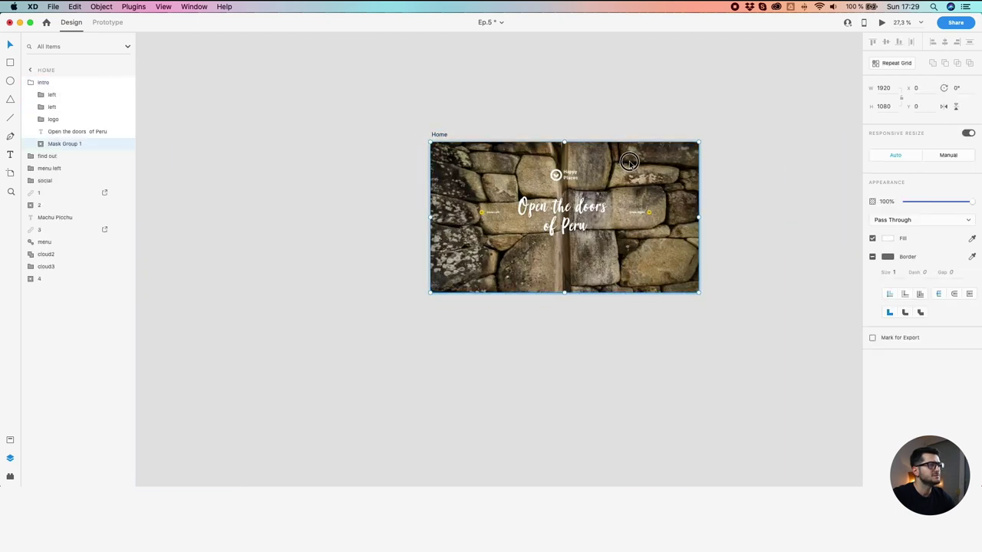
Move the right and left wall halves inside Home's intro mask group apart, each just beyond its side of the artboard
{"action": "double_click", "coordinate": [630, 165]}
{"action": "scroll", "coordinate": [630, 165], "scroll_direction": "up", "scroll_amount": 1}
{"action": "left_click_drag", "start_coordinate": [629, 165], "coordinate": [554, 189]}
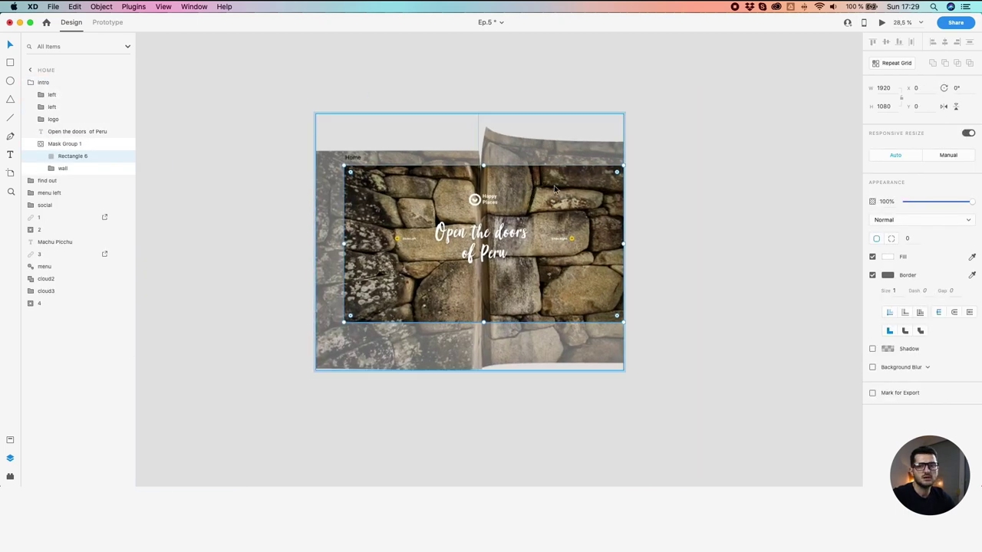
{"action": "left_click", "coordinate": [556, 188]}
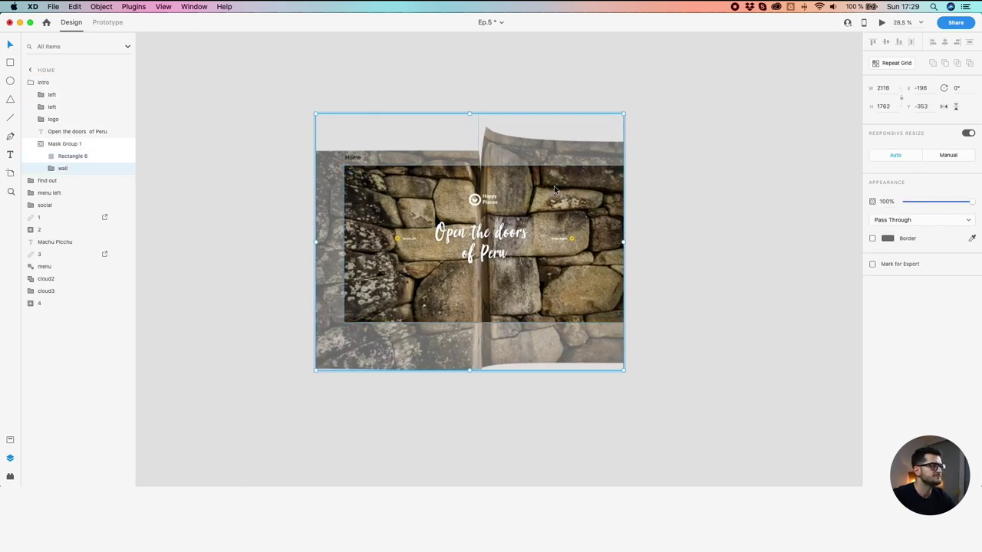
{"action": "left_click", "coordinate": [51, 169]}
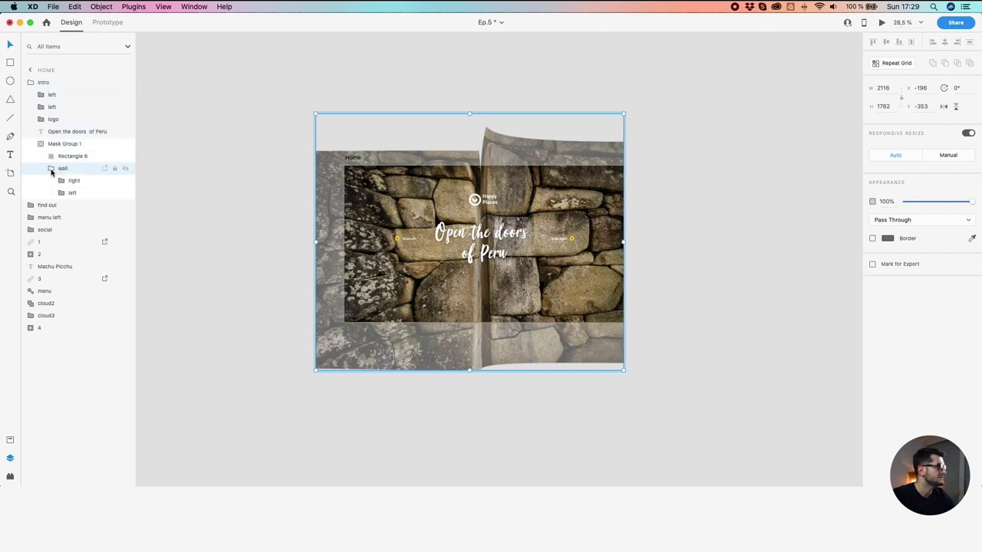
{"action": "left_click", "coordinate": [65, 180]}
{"action": "left_click", "coordinate": [71, 181]}
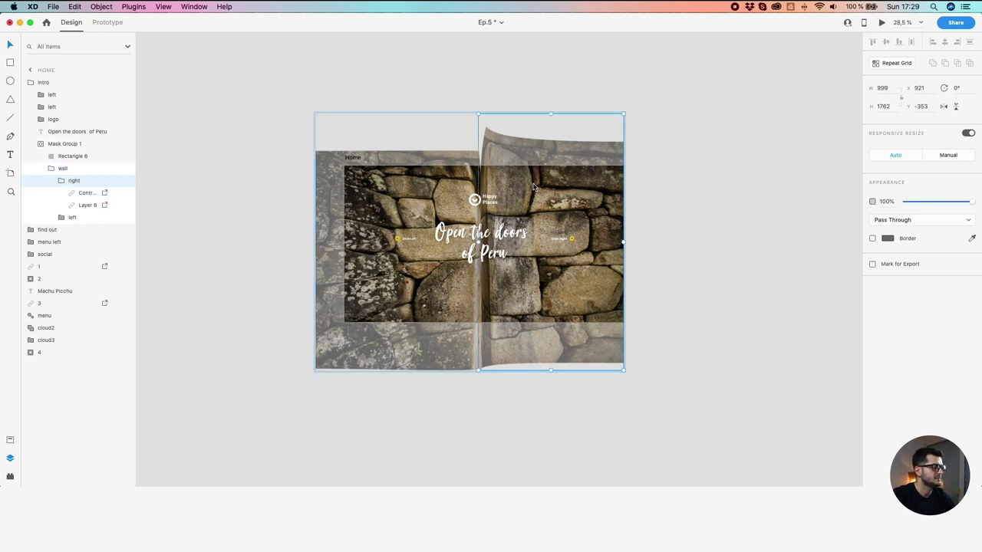
{"action": "left_click_drag", "start_coordinate": [535, 187], "coordinate": [675, 189]}
{"action": "left_click_drag", "start_coordinate": [453, 188], "coordinate": [313, 185]}
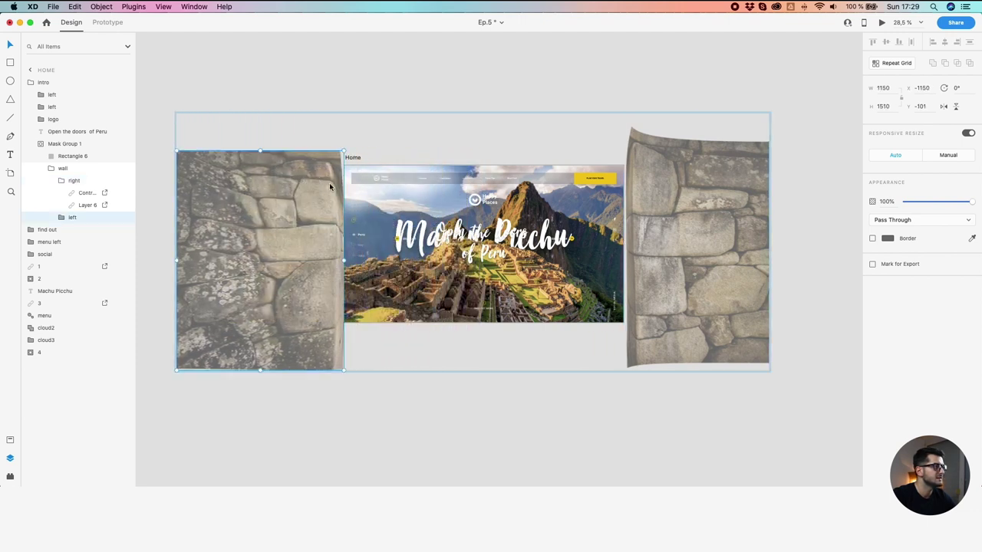
Enlarge both wall halves together, bringing the right half to about 1262 × 2225
{"action": "left_click", "coordinate": [651, 173], "text": "shift"}
{"action": "scroll", "coordinate": [559, 153], "scroll_direction": "down", "scroll_amount": 3}
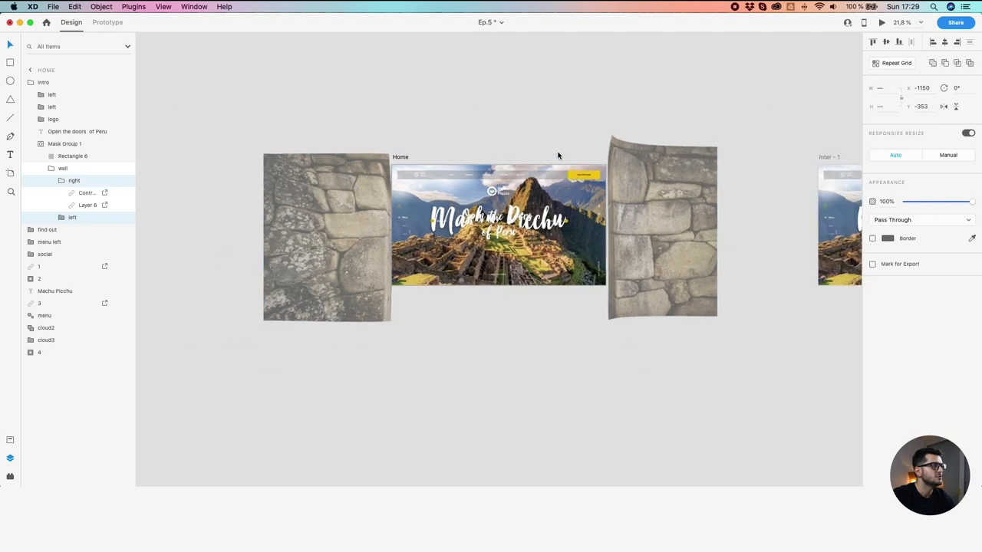
{"action": "left_click_drag", "start_coordinate": [711, 127], "coordinate": [767, 90]}
{"action": "left_click", "coordinate": [618, 145]}
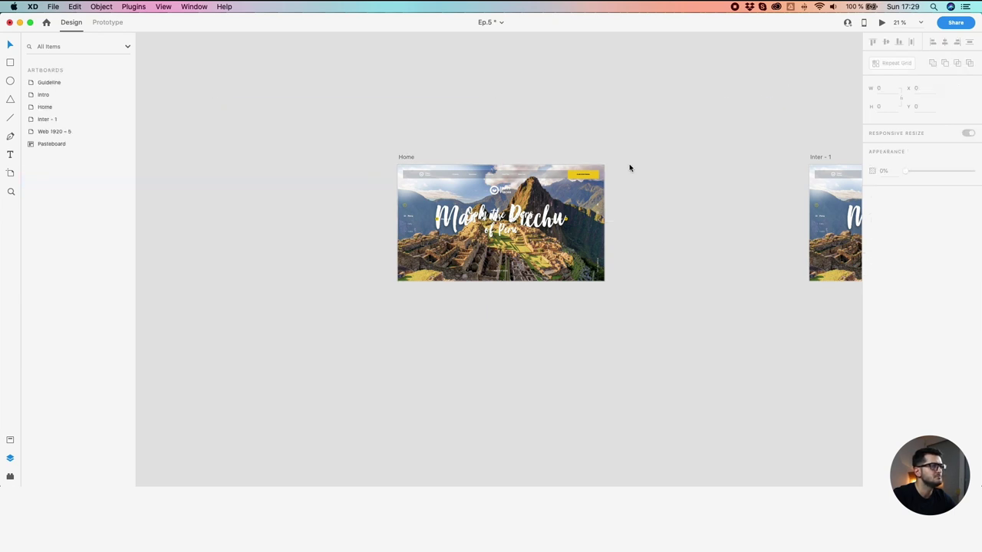
Place the wall halves flush against Home's edges, the right half at X 1920 and the left half at X -1453
{"action": "left_click", "coordinate": [448, 202]}
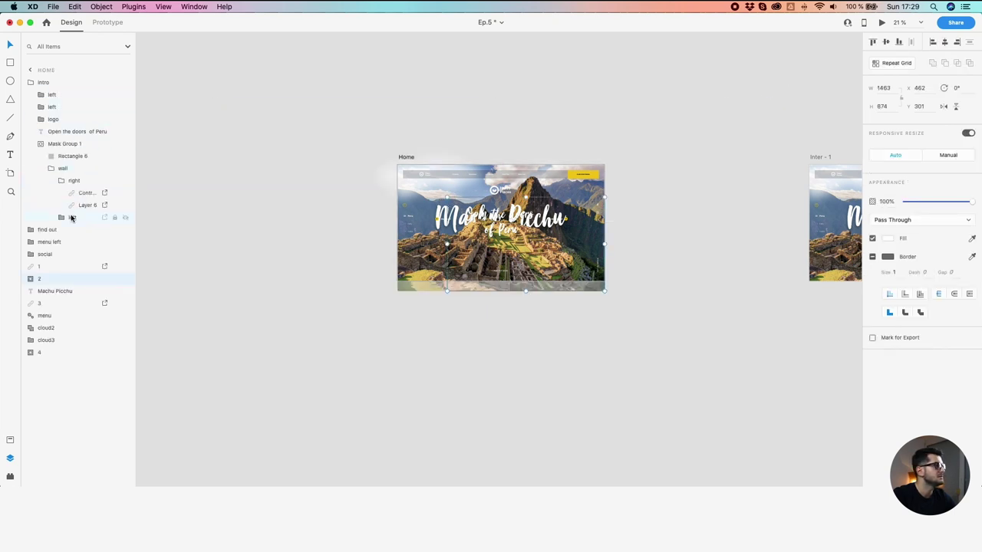
{"action": "left_click", "coordinate": [69, 183]}
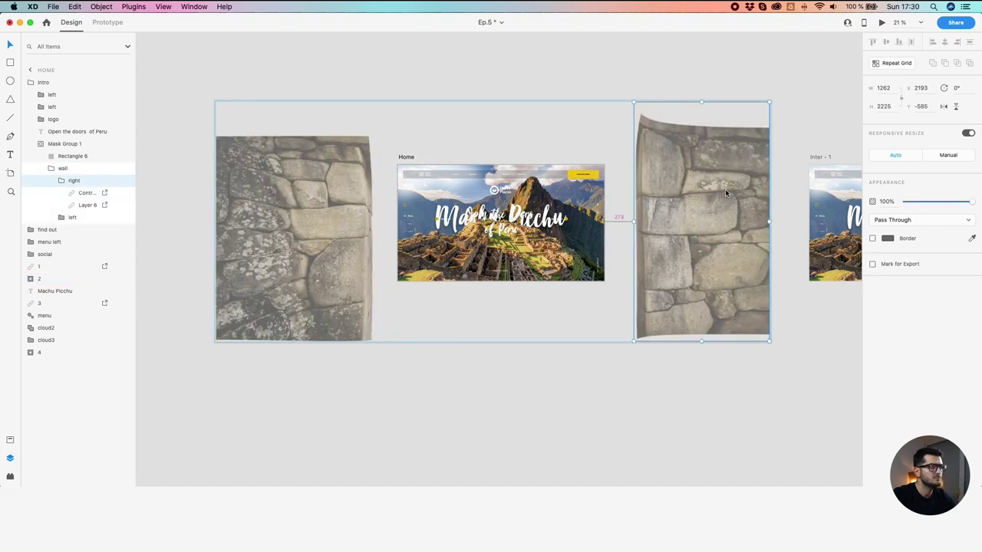
{"action": "scroll", "coordinate": [725, 189], "scroll_direction": "up", "scroll_amount": 3}
{"action": "left_click_drag", "start_coordinate": [642, 193], "coordinate": [636, 191]}
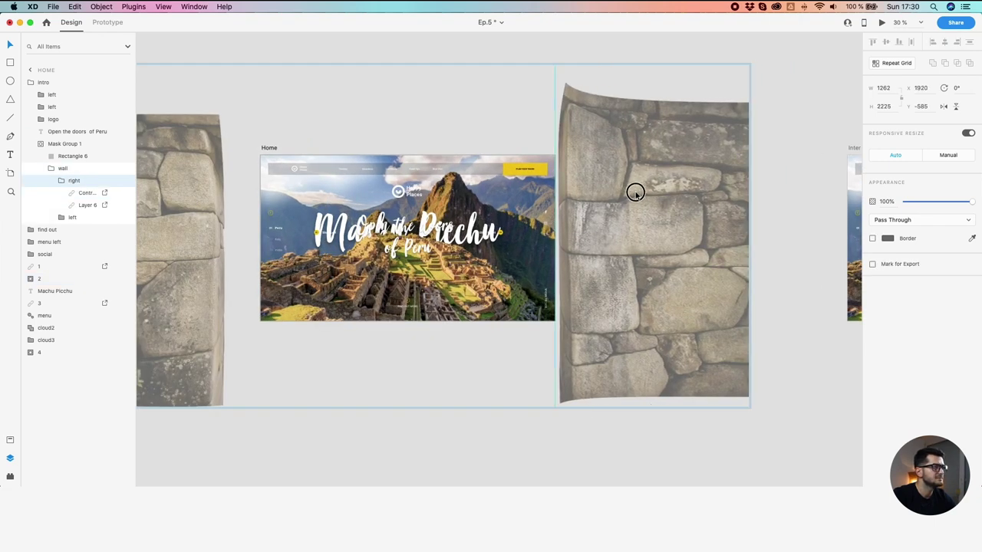
{"action": "left_click", "coordinate": [211, 173]}
{"action": "left_click_drag", "start_coordinate": [213, 170], "coordinate": [226, 168]}
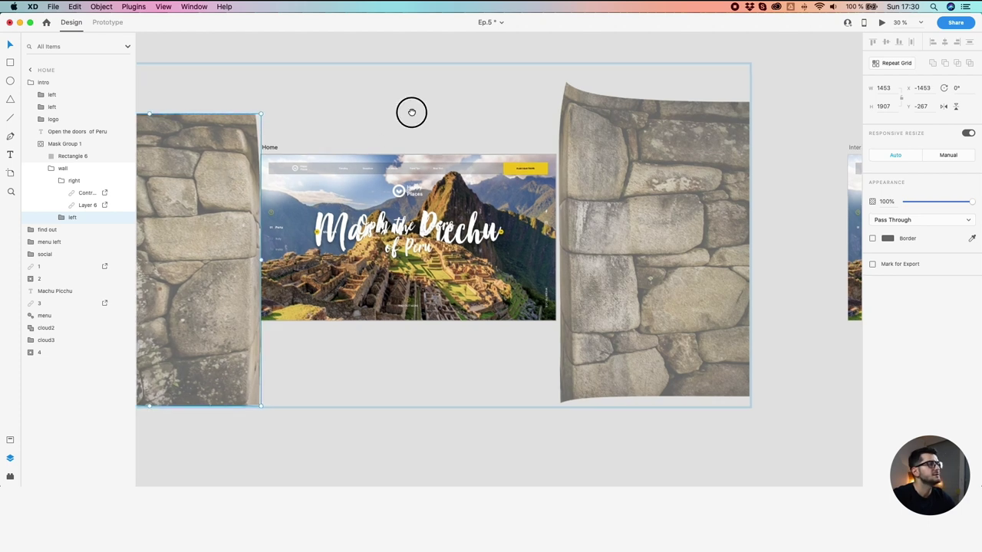
{"action": "left_click_drag", "start_coordinate": [410, 110], "coordinate": [492, 113]}
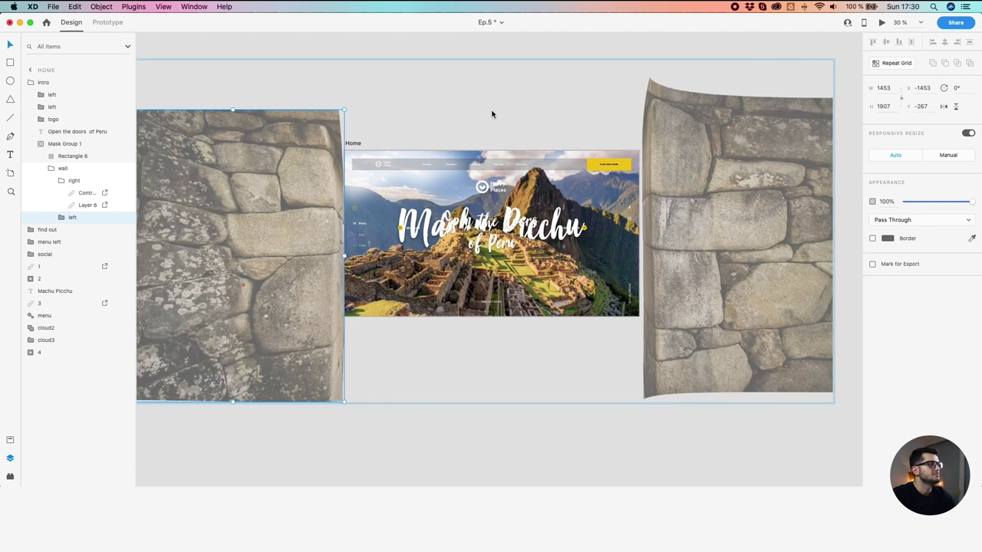
Raise the intro's Happy Places logo on Home to Y 124.78 and make it fully transparent at 0% opacity
{"action": "scroll", "coordinate": [491, 144], "scroll_direction": "up", "scroll_amount": 5}
{"action": "left_click", "coordinate": [504, 253]}
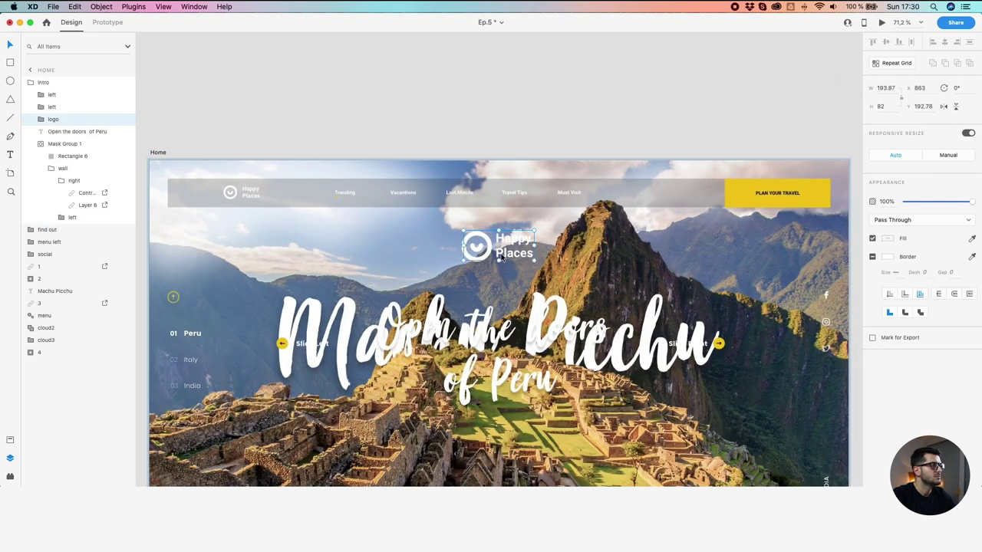
{"action": "scroll", "coordinate": [504, 257], "scroll_direction": "down", "scroll_amount": 3}
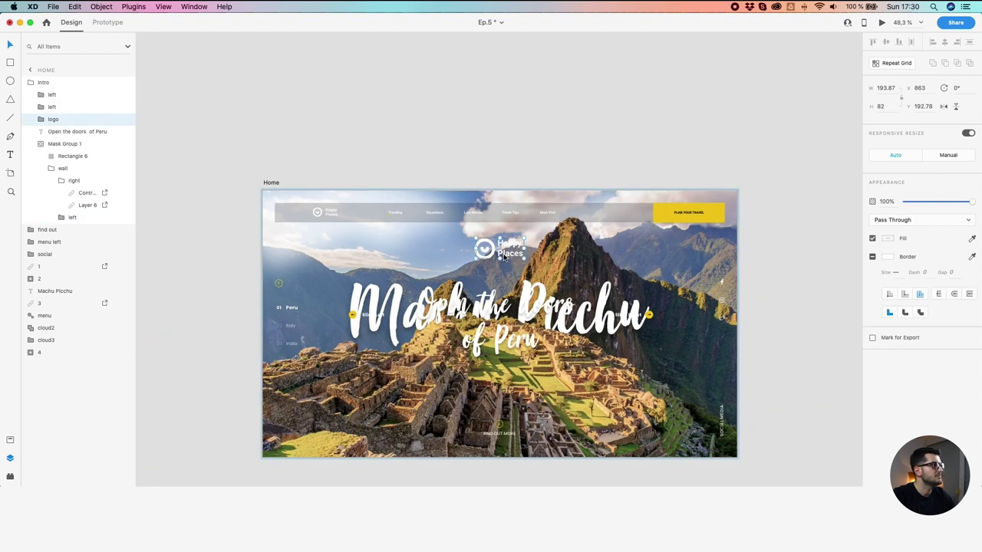
{"action": "left_click_drag", "start_coordinate": [509, 258], "coordinate": [509, 238]}
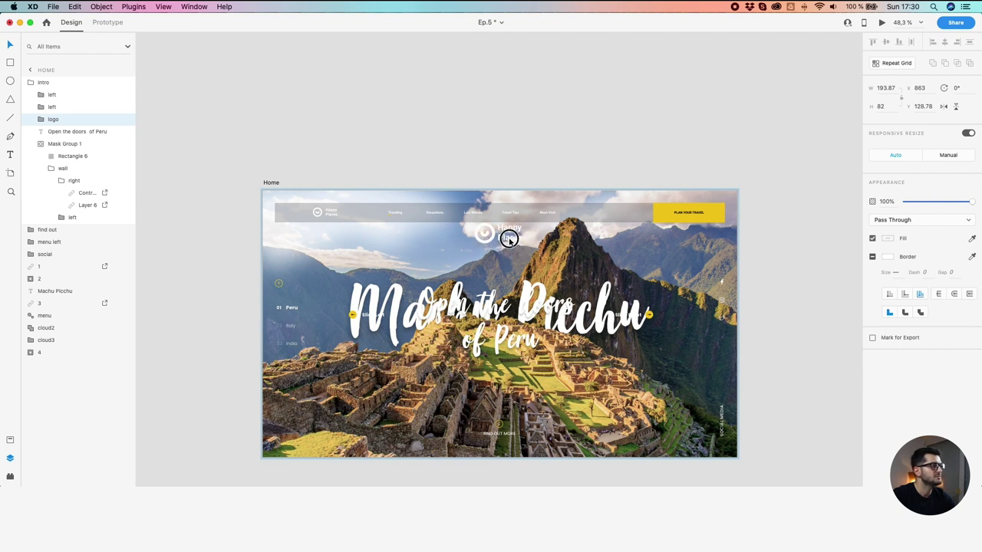
{"action": "left_click_drag", "start_coordinate": [509, 239], "coordinate": [509, 237]}
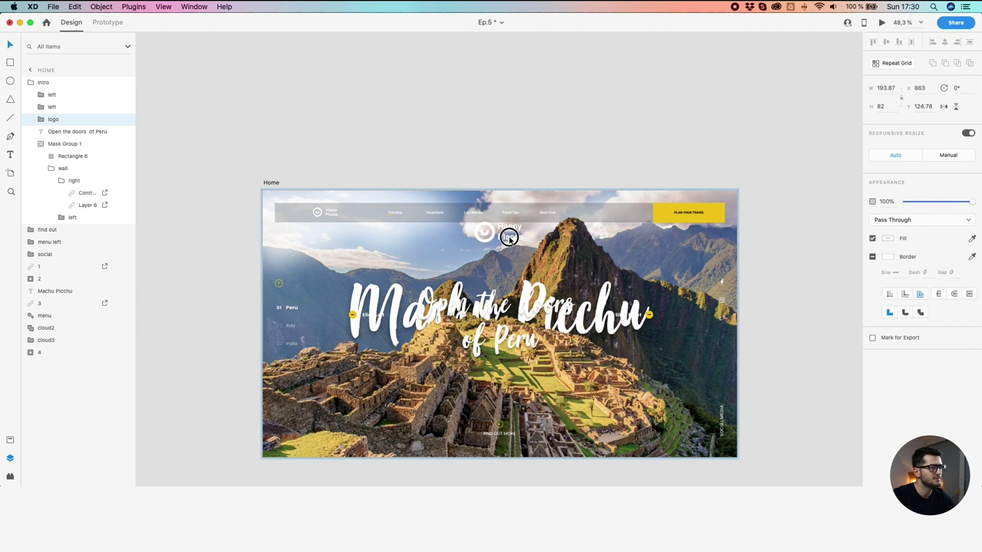
{"action": "left_click_drag", "start_coordinate": [935, 201], "coordinate": [882, 202]}
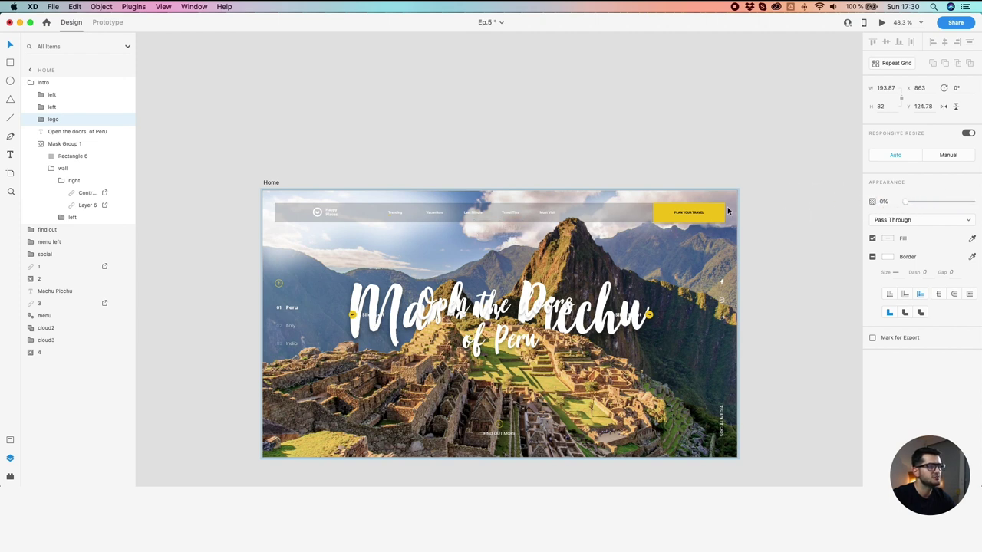
Lower the "Open the doors of Peru" text to Y 602 and set its opacity to 0%
{"action": "left_click", "coordinate": [503, 338]}
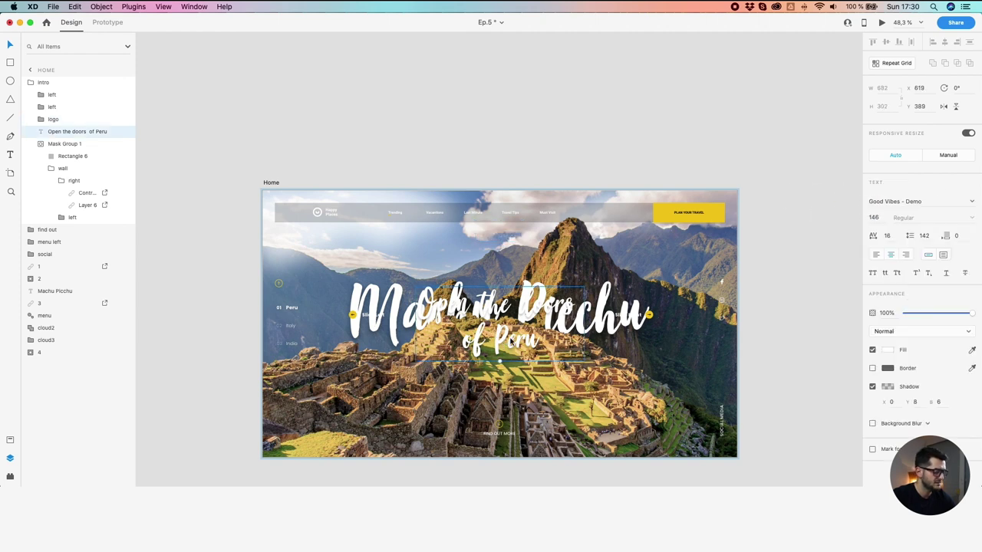
{"action": "left_click_drag", "start_coordinate": [516, 337], "coordinate": [519, 393]}
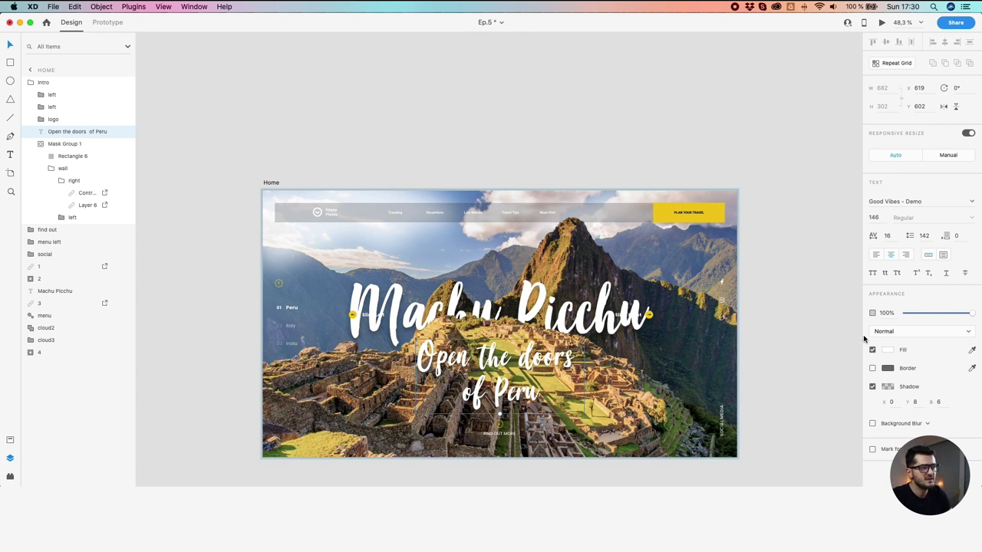
{"action": "left_click_drag", "start_coordinate": [922, 314], "coordinate": [832, 314]}
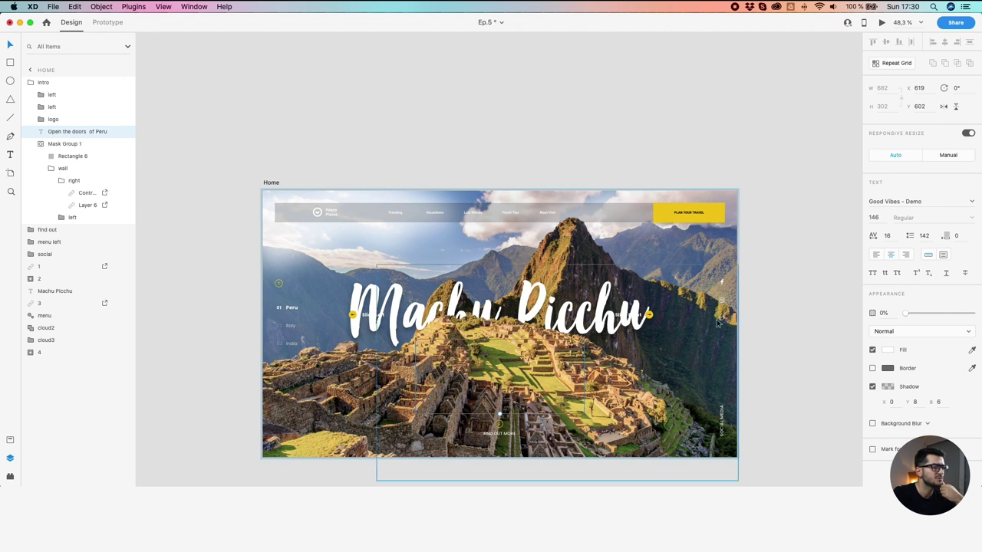
Move the Slide Right and Slide Left labels just outside Home's side edges, with Slide Left at X -144
{"action": "left_click", "coordinate": [647, 320]}
{"action": "left_click_drag", "start_coordinate": [648, 317], "coordinate": [730, 314]}
{"action": "left_click_drag", "start_coordinate": [355, 316], "coordinate": [270, 317]}
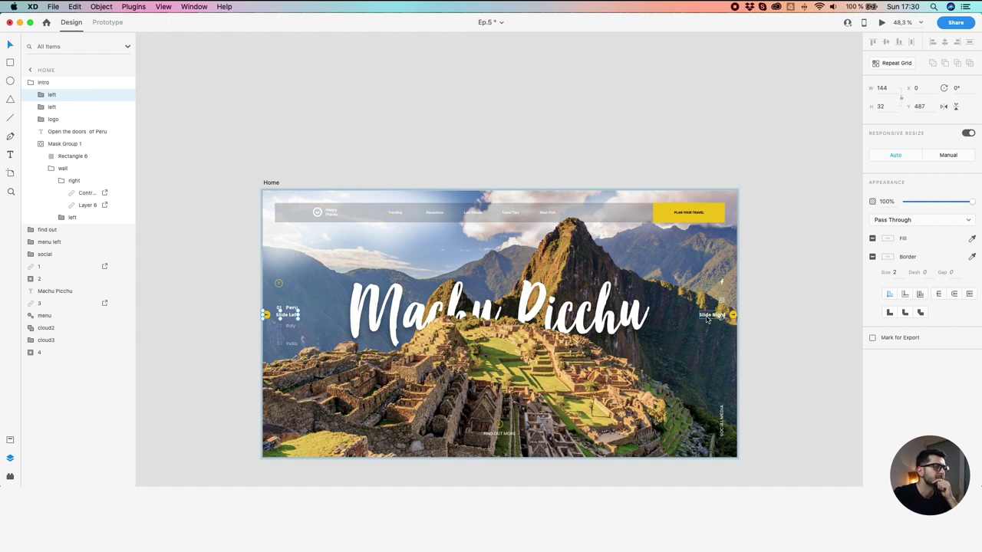
{"action": "left_click_drag", "start_coordinate": [707, 319], "coordinate": [743, 316]}
{"action": "left_click_drag", "start_coordinate": [290, 319], "coordinate": [254, 317]}
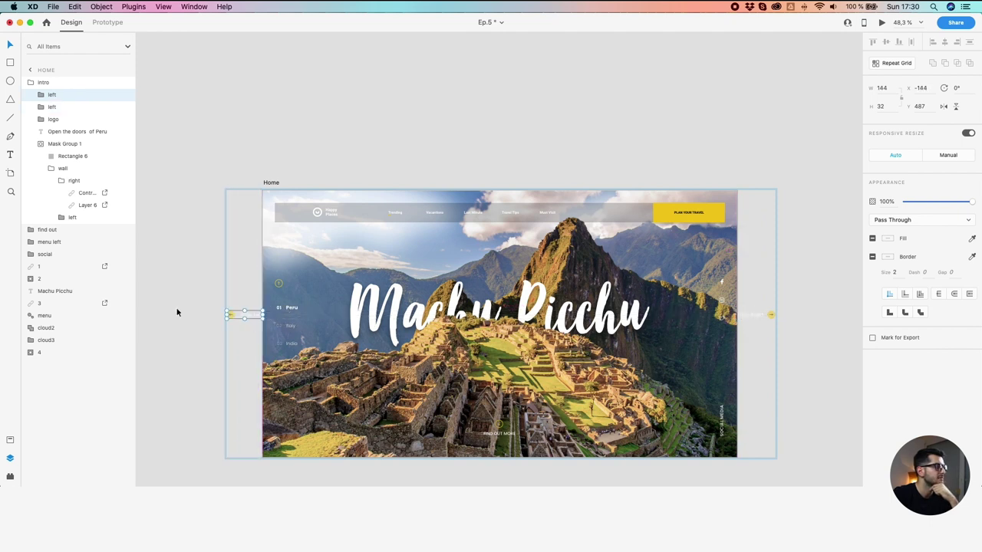
{"action": "left_click", "coordinate": [148, 306]}
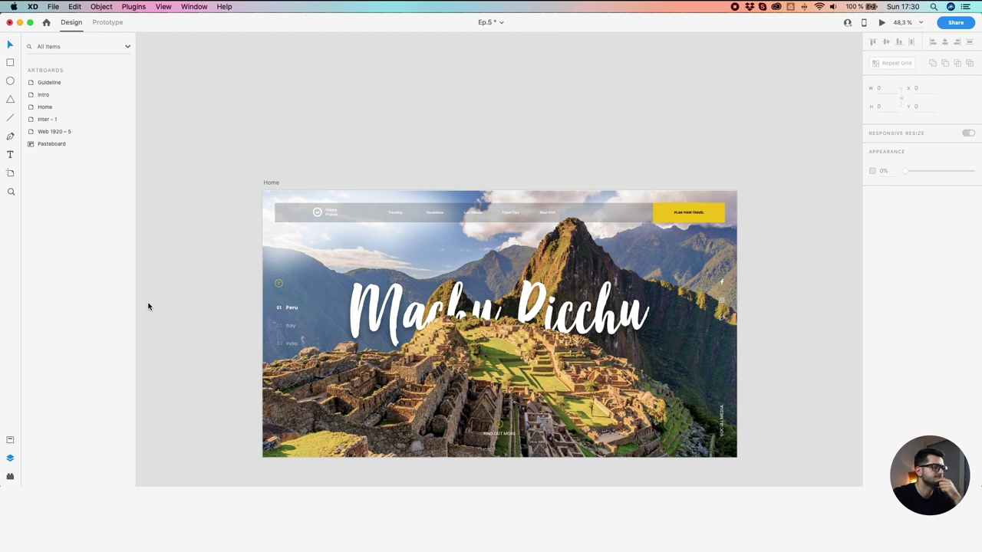
Lower the Machu Picchu title on Home by 40 px to Y 401.5 and set its opacity to 0%
{"action": "scroll", "coordinate": [193, 309], "scroll_direction": "down", "scroll_amount": 5}
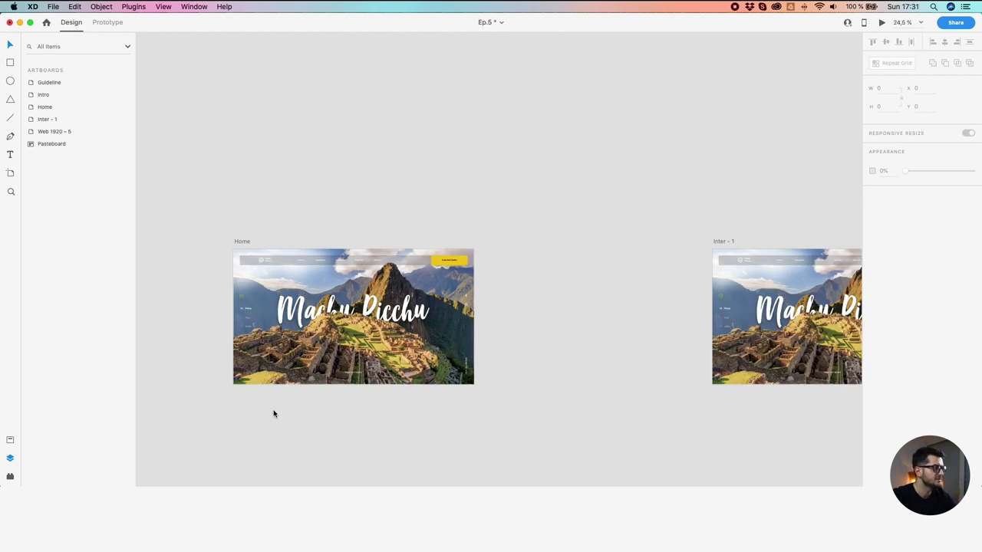
{"action": "left_click_drag", "start_coordinate": [274, 394], "coordinate": [342, 359]}
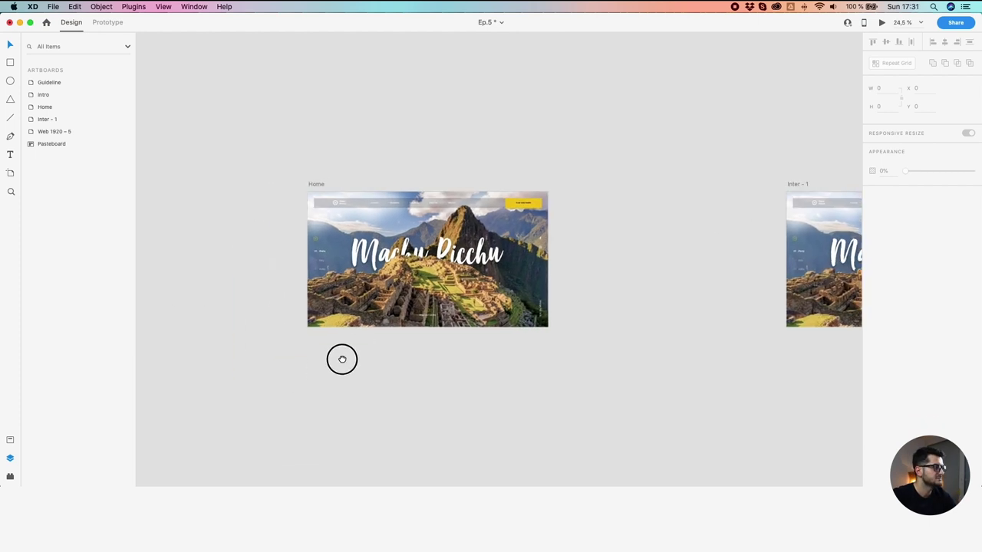
{"action": "left_click", "coordinate": [366, 249]}
{"action": "scroll", "coordinate": [366, 248], "scroll_direction": "up", "scroll_amount": 4}
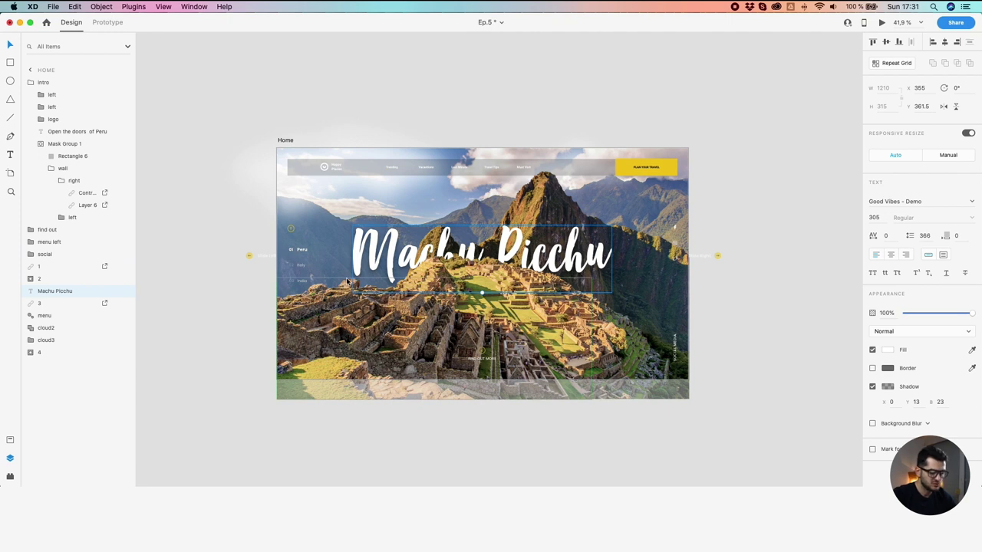
{"action": "key", "text": "shift+Down"}
{"action": "key", "text": "shift+Down"}
{"action": "key", "text": "shift+Down"}
{"action": "key", "text": "shift+Down"}
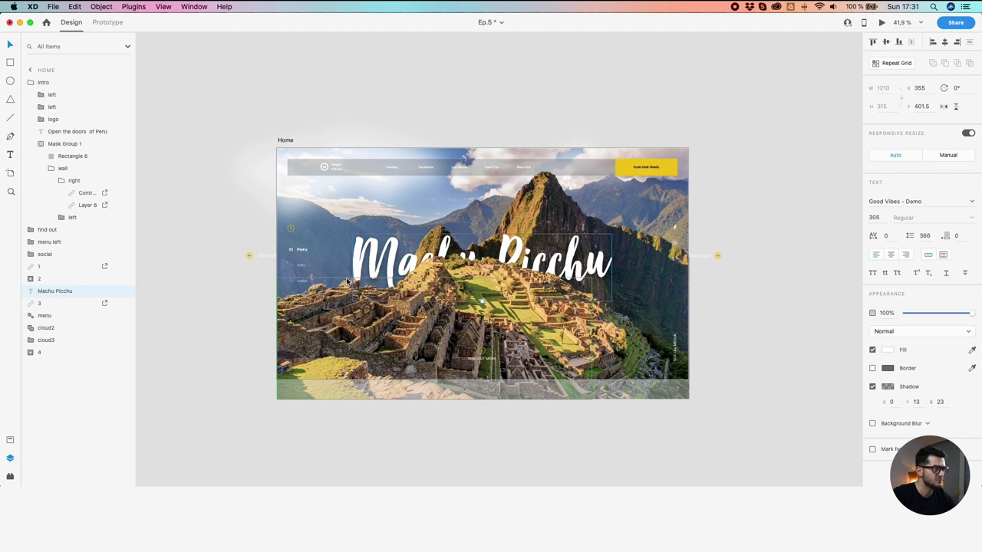
{"action": "left_click_drag", "start_coordinate": [930, 313], "coordinate": [778, 318]}
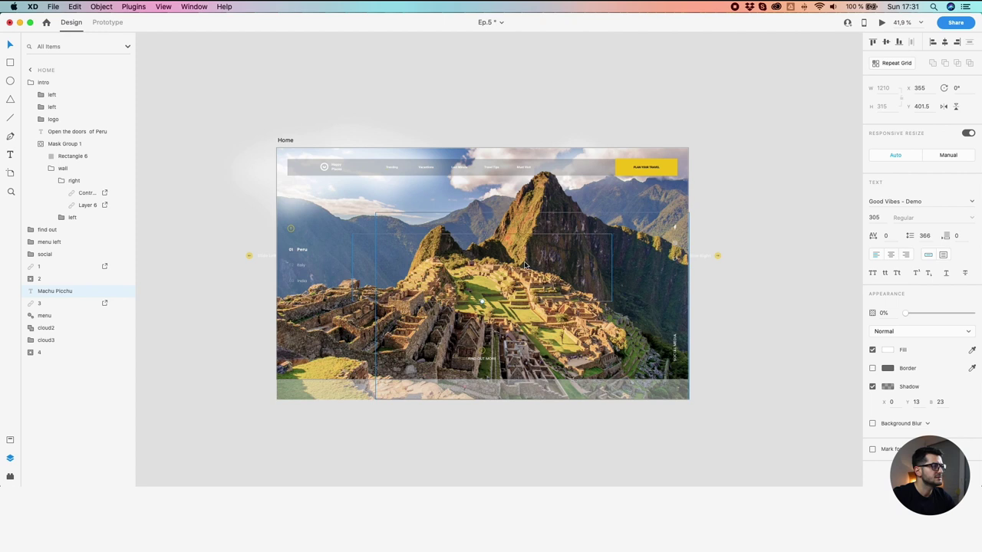
Shift the menu left group on Home against the artboard's left edge at X 0
{"action": "scroll", "coordinate": [384, 253], "scroll_direction": "up", "scroll_amount": 1}
{"action": "left_click", "coordinate": [287, 254]}
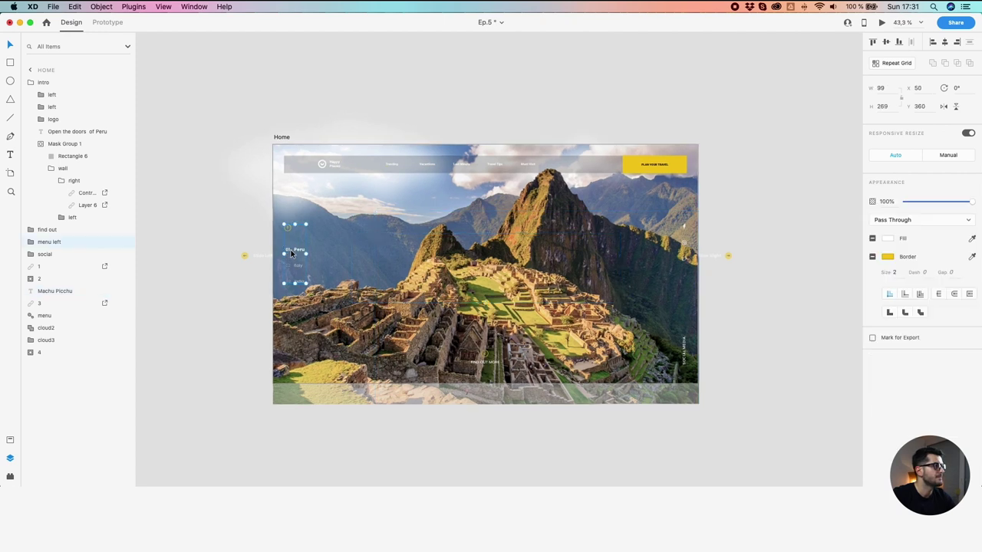
{"action": "scroll", "coordinate": [289, 253], "scroll_direction": "up", "scroll_amount": 5}
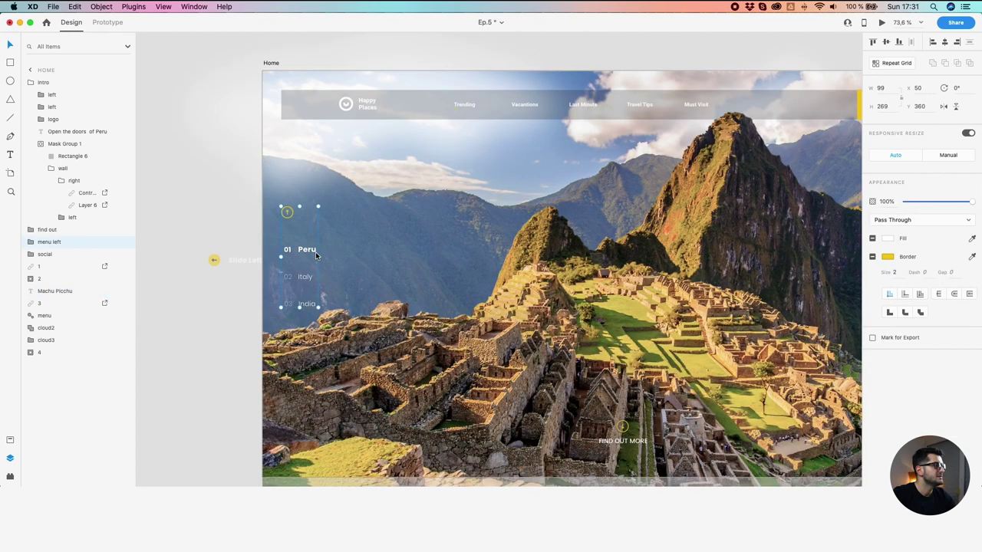
{"action": "left_click_drag", "start_coordinate": [316, 251], "coordinate": [288, 256]}
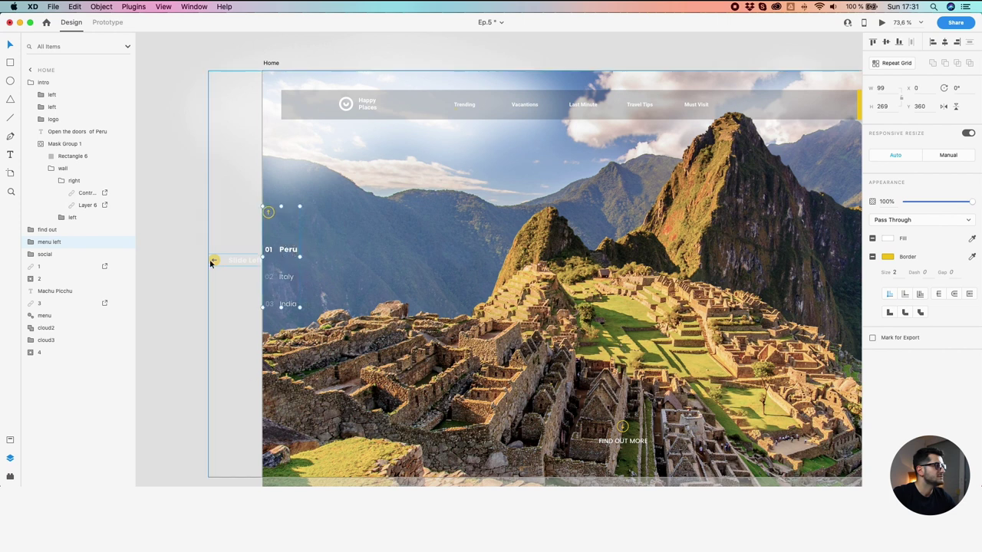
{"action": "left_click", "coordinate": [197, 208]}
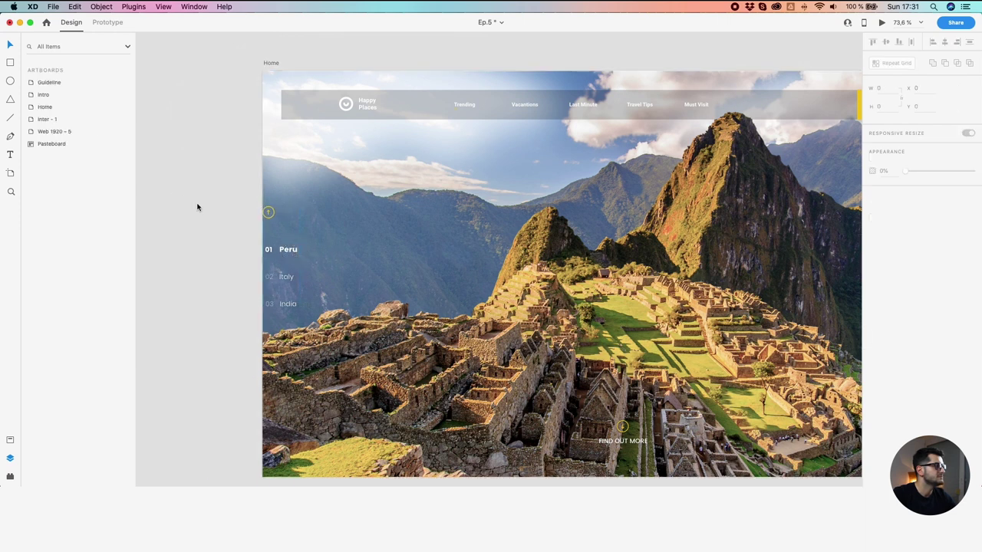
Stagger the country entries in the menu left group by indenting Italy slightly and India further to the right
{"action": "double_click", "coordinate": [284, 248]}
{"action": "scroll", "coordinate": [284, 248], "scroll_direction": "up", "scroll_amount": 5}
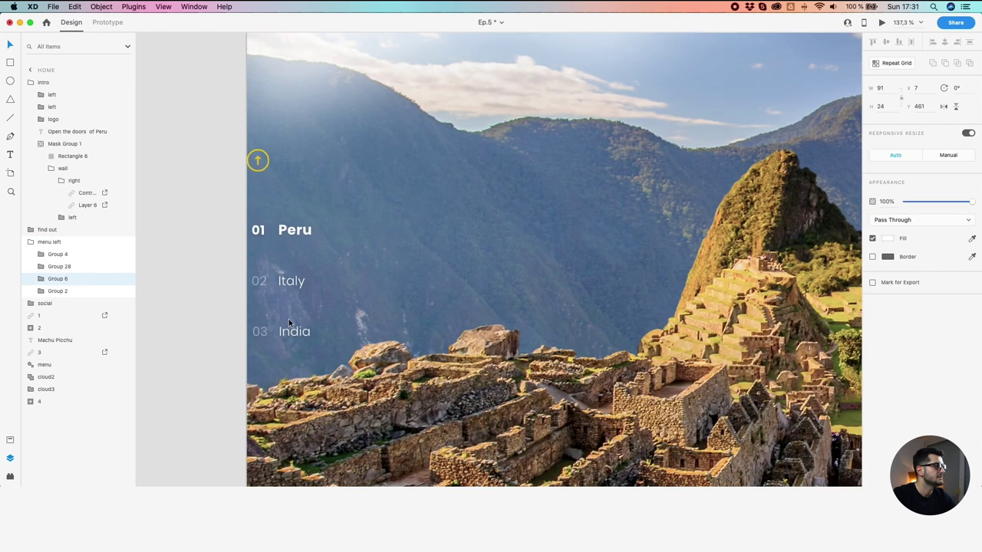
{"action": "left_click", "coordinate": [294, 335]}
{"action": "left_click_drag", "start_coordinate": [294, 336], "coordinate": [321, 336]}
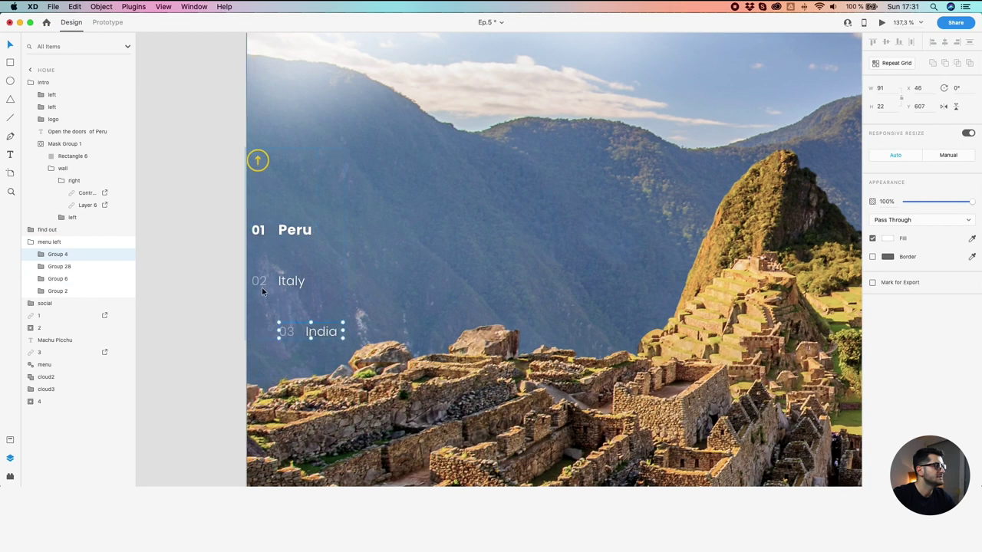
{"action": "left_click", "coordinate": [285, 283], "text": "shift"}
{"action": "left_click_drag", "start_coordinate": [284, 283], "coordinate": [302, 284]}
Move the yellow arrow circle of the menu left group onto the artboard's left edge, at X -16
{"action": "left_click", "coordinate": [259, 161]}
{"action": "left_click", "coordinate": [259, 160]}
{"action": "double_click", "coordinate": [259, 161]}
{"action": "left_click", "coordinate": [258, 160]}
{"action": "left_click_drag", "start_coordinate": [257, 161], "coordinate": [248, 161]}
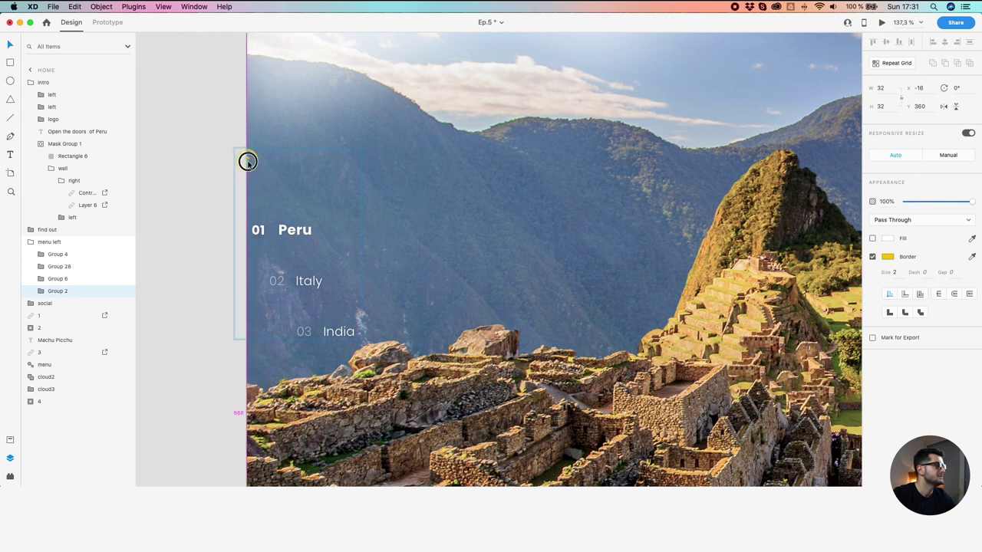
{"action": "left_click", "coordinate": [209, 137]}
Set the opacity of the whole menu left group to 0%
{"action": "scroll", "coordinate": [209, 137], "scroll_direction": "down", "scroll_amount": 3}
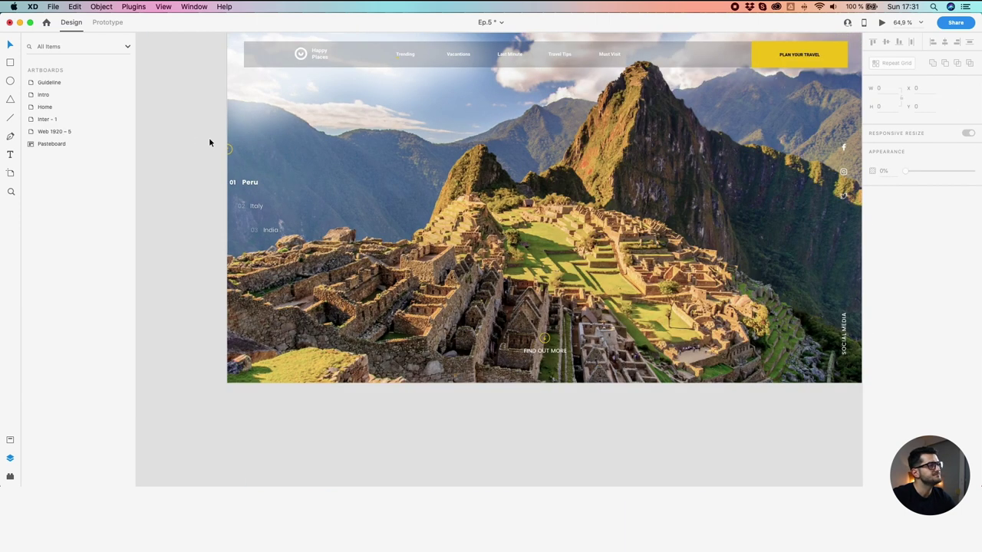
{"action": "left_click", "coordinate": [258, 184]}
{"action": "left_click_drag", "start_coordinate": [935, 208], "coordinate": [859, 203]}
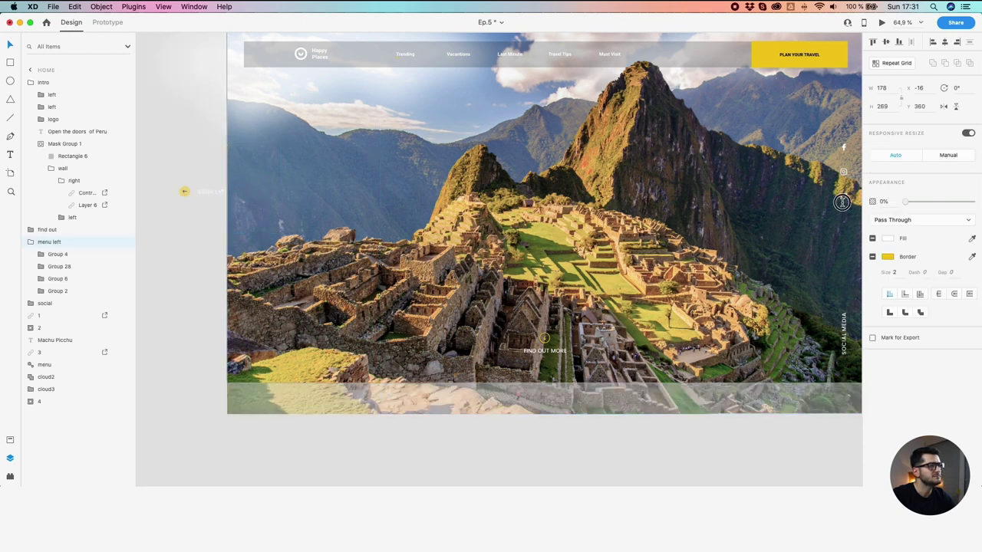
Try moving the Facebook icon of Home's social group slightly down, to Y 384
{"action": "scroll", "coordinate": [546, 365], "scroll_direction": "down", "scroll_amount": 5}
{"action": "scroll", "coordinate": [660, 212], "scroll_direction": "up", "scroll_amount": 3}
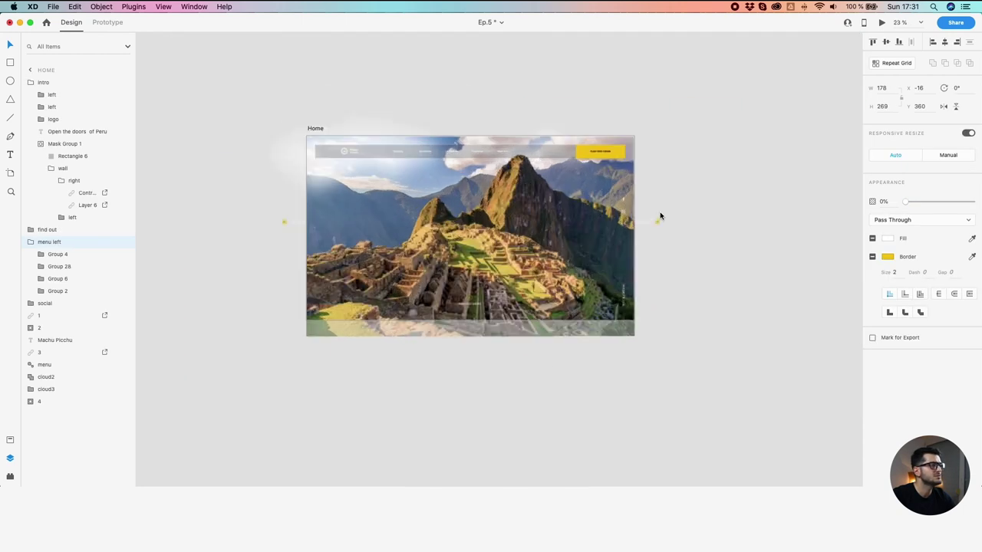
{"action": "left_click", "coordinate": [614, 310]}
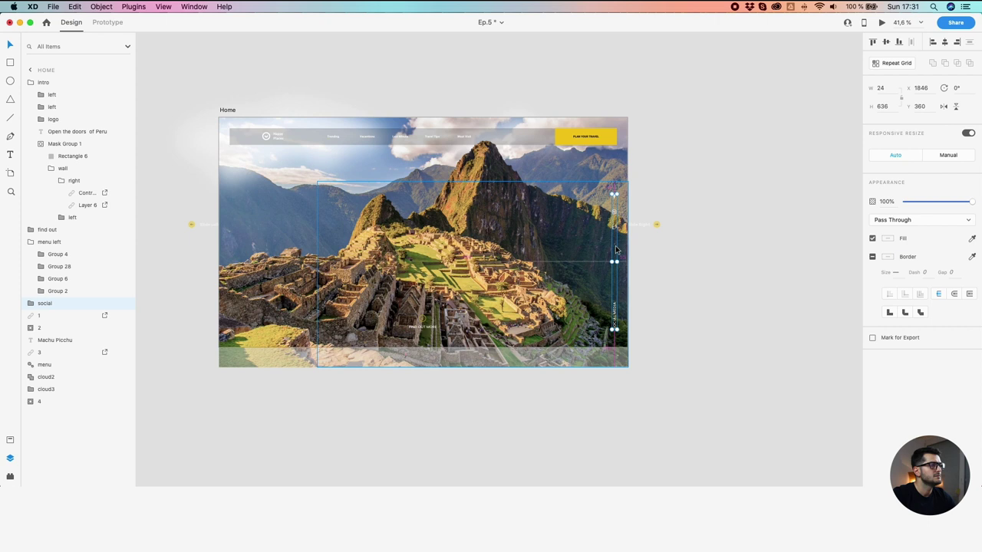
{"action": "scroll", "coordinate": [616, 261], "scroll_direction": "up", "scroll_amount": 4}
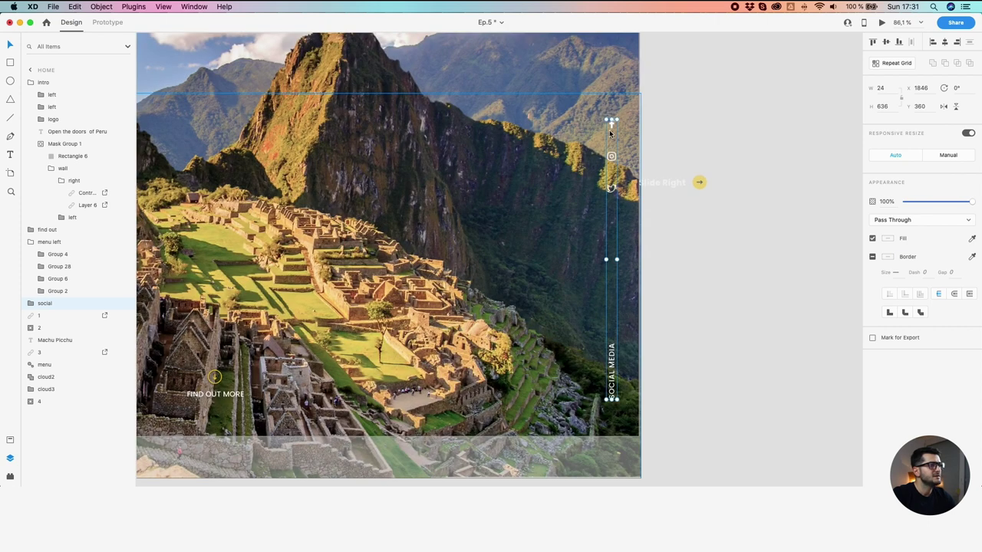
{"action": "scroll", "coordinate": [609, 130], "scroll_direction": "up", "scroll_amount": 1}
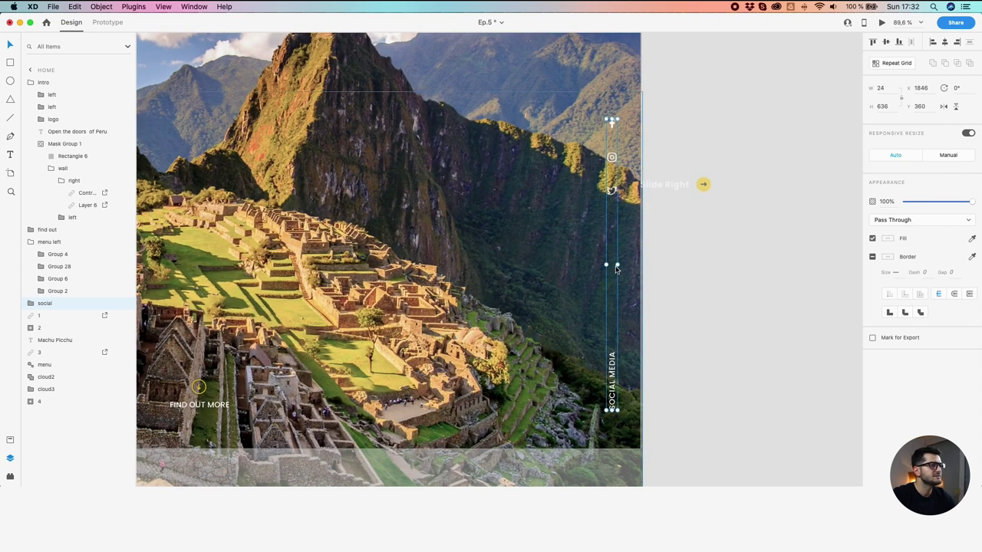
{"action": "scroll", "coordinate": [610, 226], "scroll_direction": "up", "scroll_amount": 2}
{"action": "double_click", "coordinate": [612, 126]}
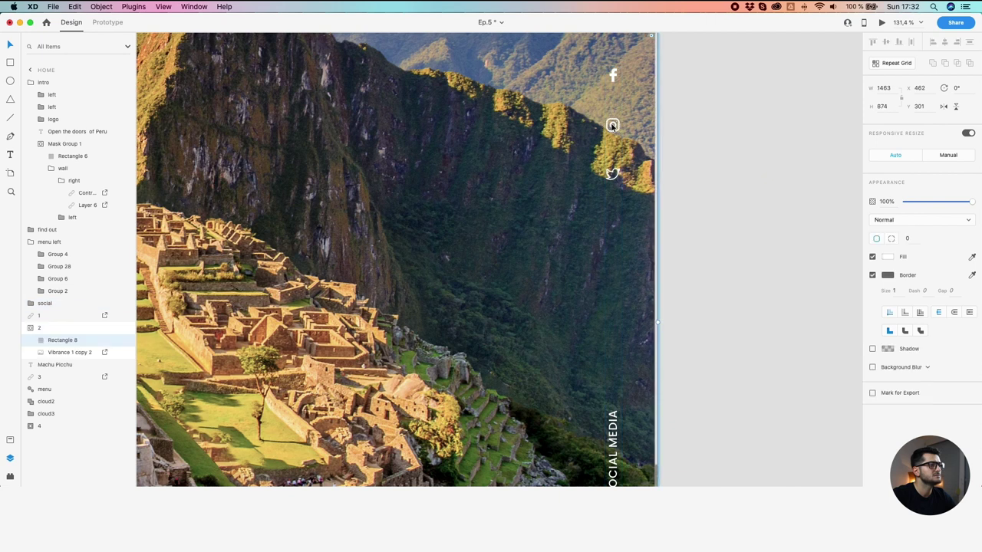
{"action": "left_click", "coordinate": [614, 78]}
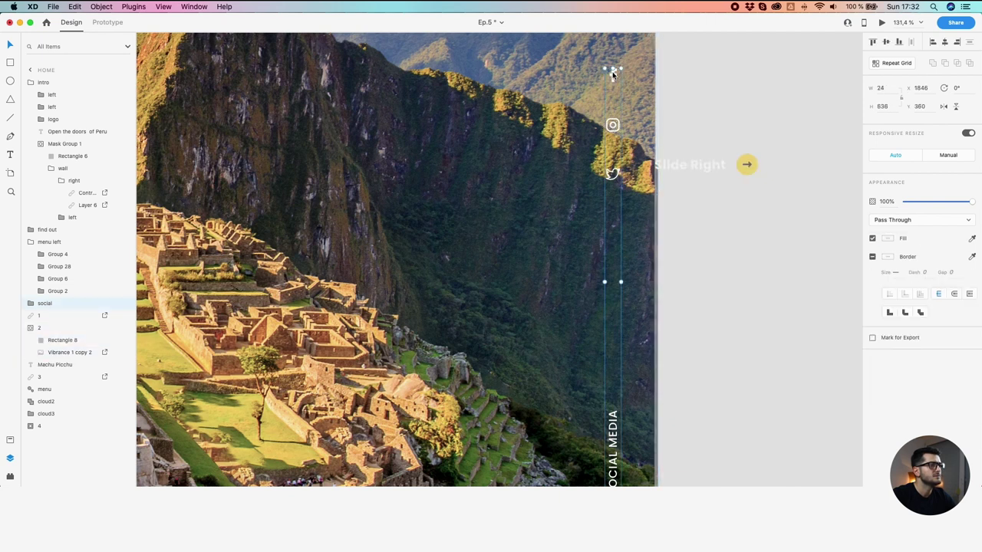
{"action": "double_click", "coordinate": [613, 73]}
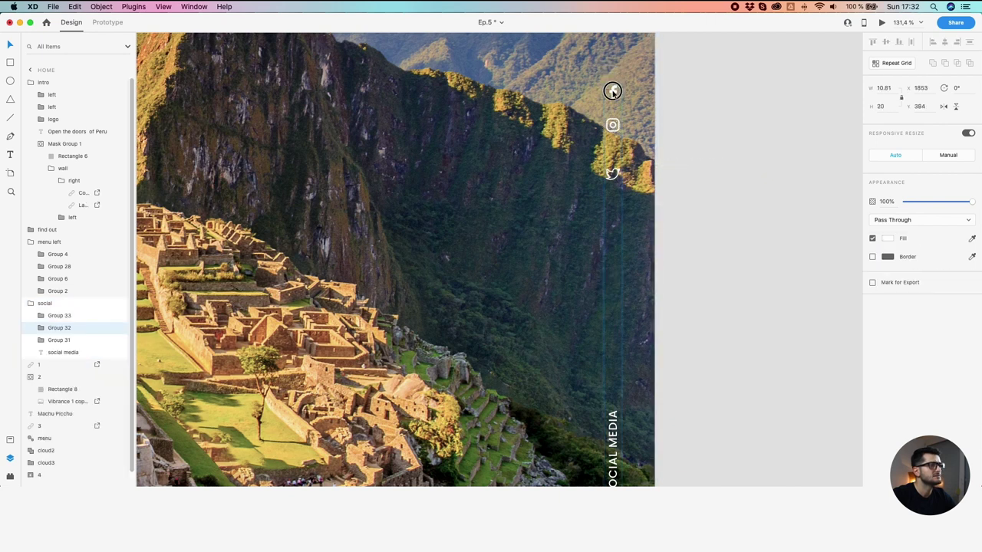
{"action": "key", "text": "super+z"}
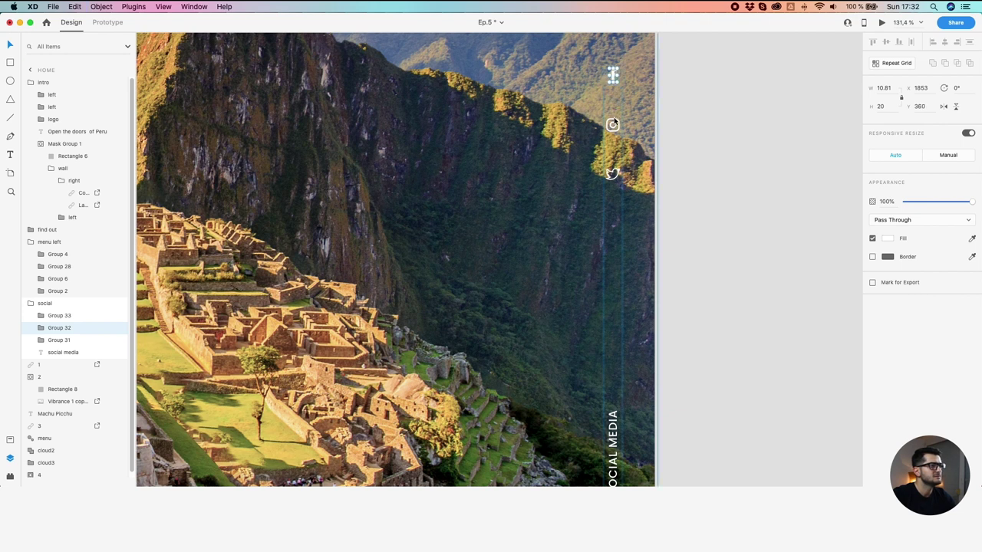
Rename the icon groups inside Home's social group: Twitter as t, Facebook as f and Instagram as i
{"action": "left_click", "coordinate": [231, 134]}
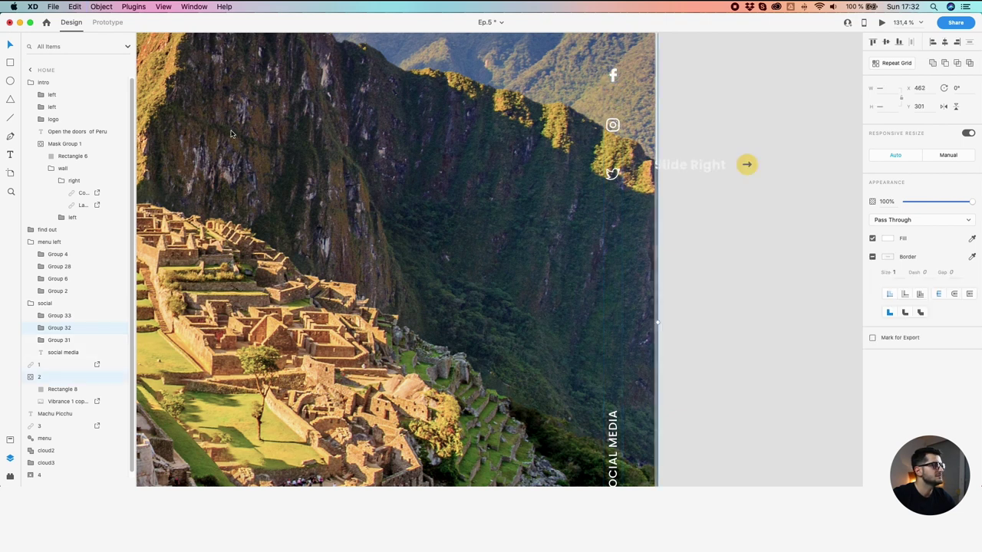
{"action": "left_click", "coordinate": [52, 316]}
{"action": "left_click", "coordinate": [60, 340]}
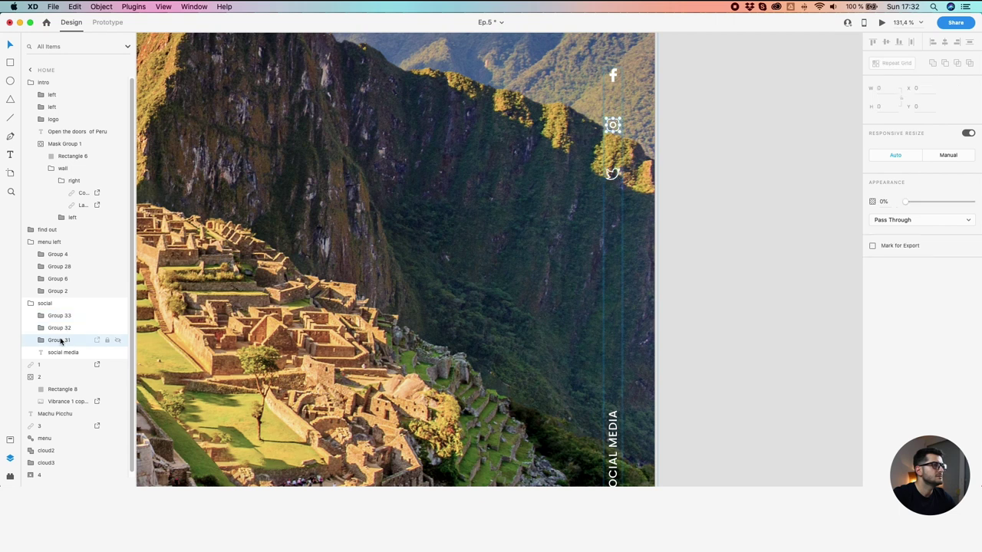
{"action": "left_click", "coordinate": [57, 328]}
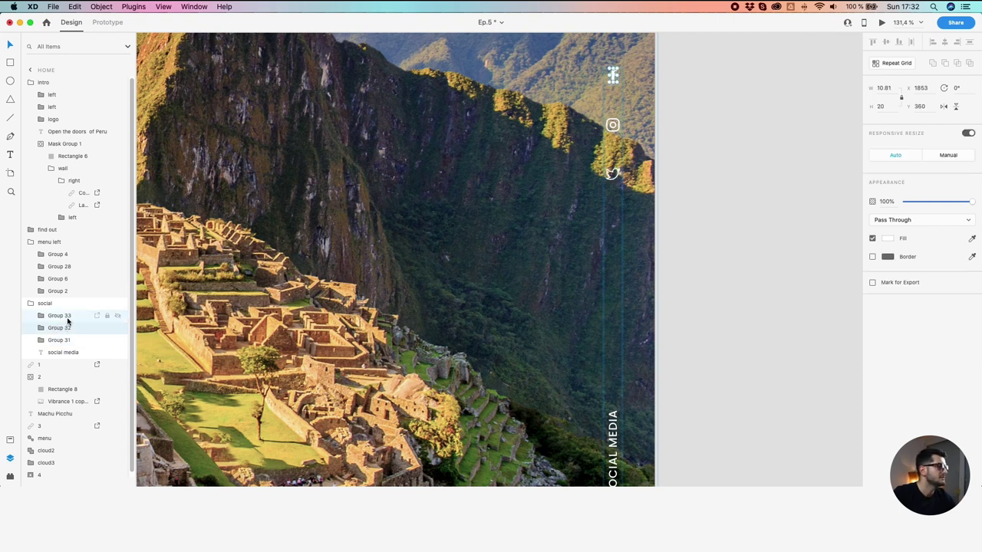
{"action": "left_click", "coordinate": [67, 319]}
{"action": "double_click", "coordinate": [65, 317]}
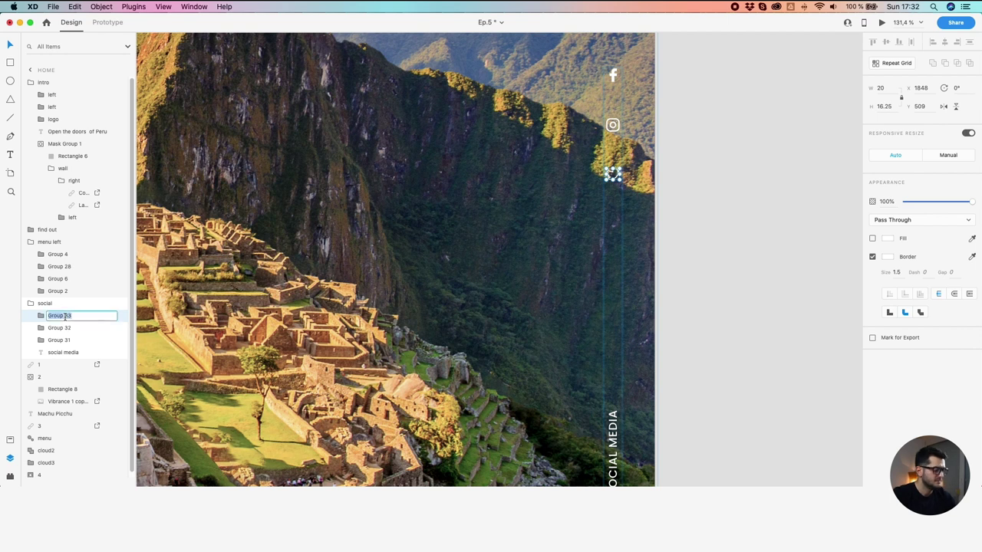
{"action": "type", "text": "t"}
{"action": "double_click", "coordinate": [63, 327]}
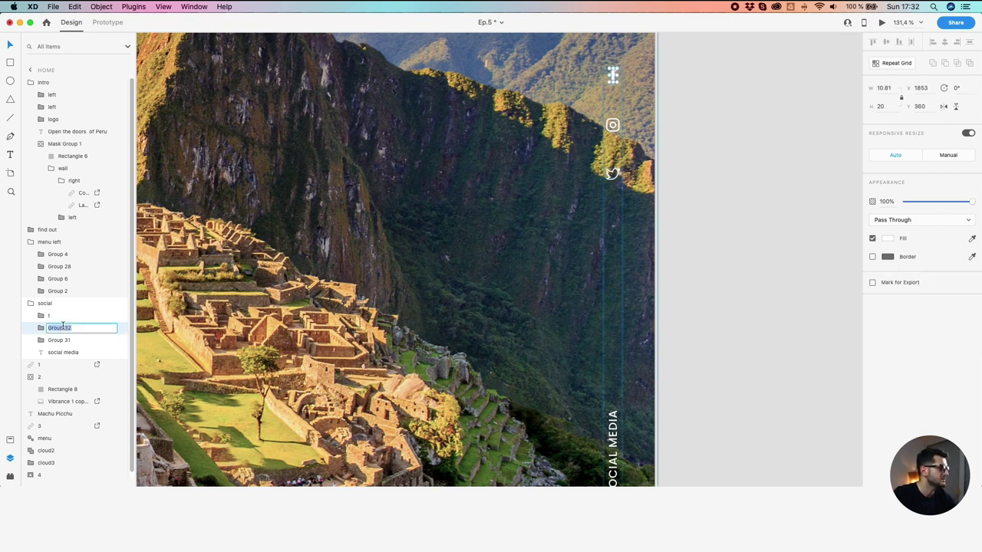
{"action": "type", "text": "f"}
{"action": "left_click", "coordinate": [61, 341]}
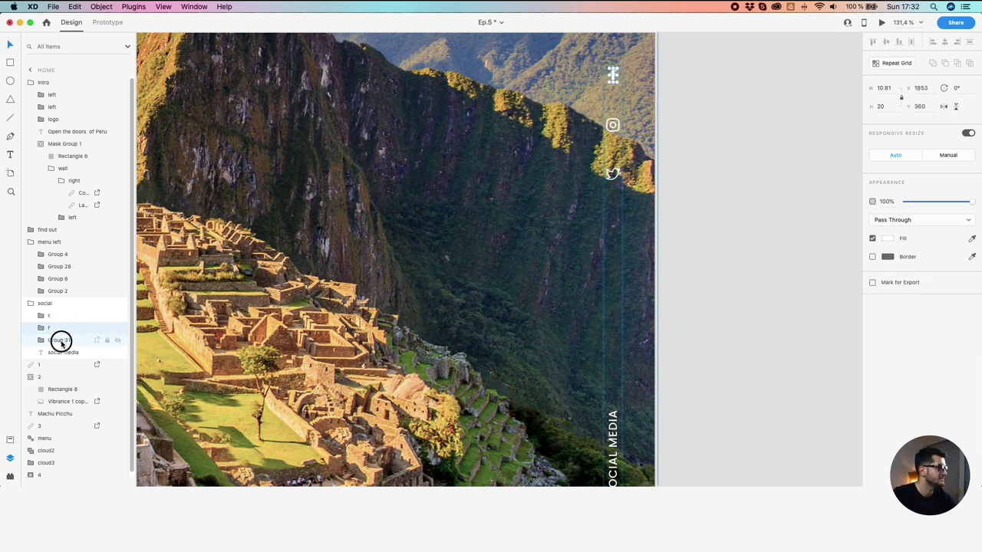
{"action": "double_click", "coordinate": [61, 341]}
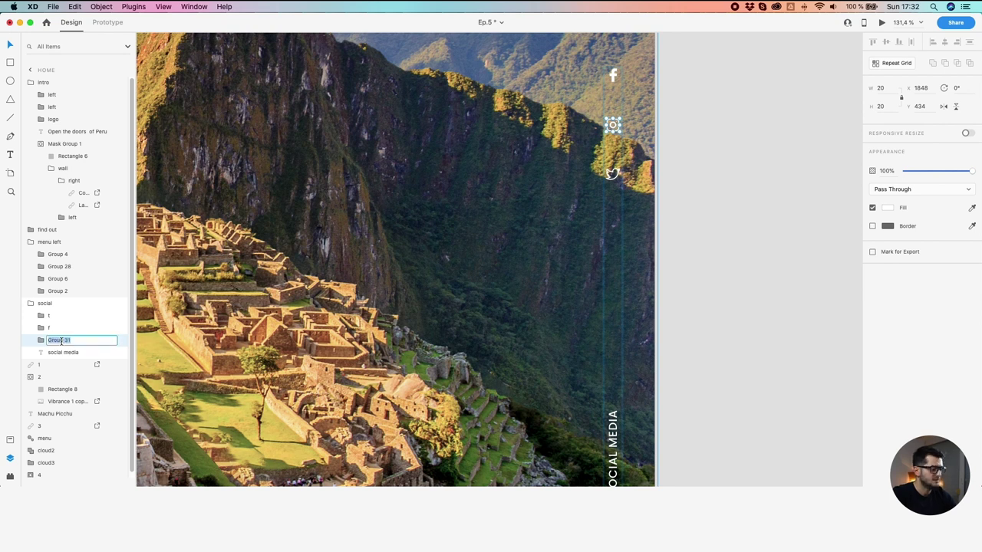
{"action": "left_click", "coordinate": [66, 328]}
Replace the social group on the Inter - 1 artboard with a copy of Home's renamed social group
{"action": "left_click", "coordinate": [42, 305]}
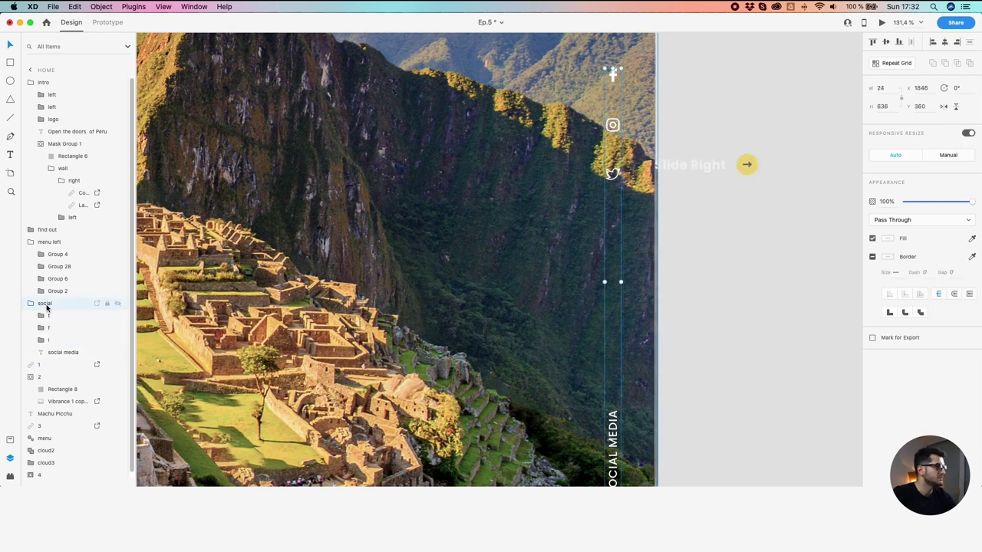
{"action": "scroll", "coordinate": [419, 250], "scroll_direction": "down", "scroll_amount": 10}
{"action": "scroll", "coordinate": [431, 235], "scroll_direction": "up", "scroll_amount": 5}
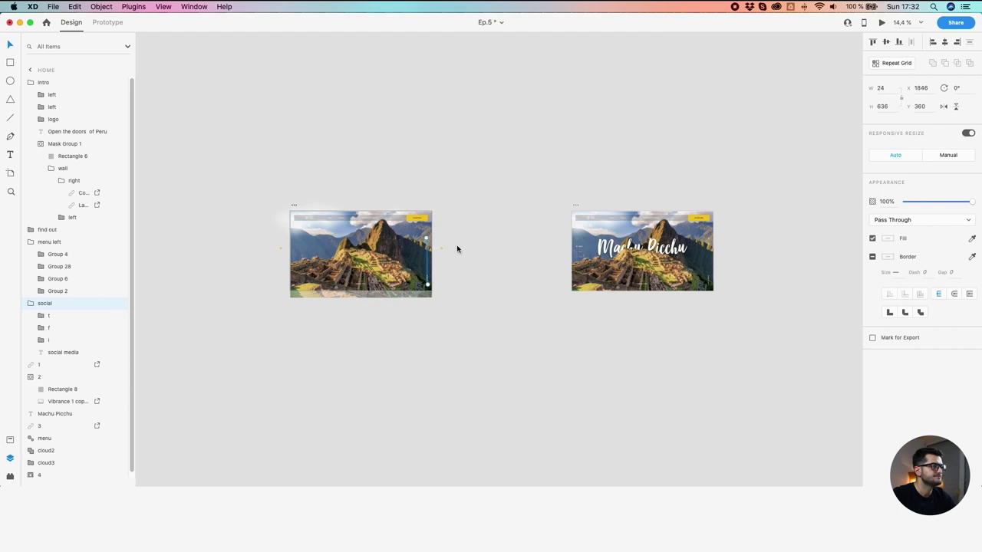
{"action": "left_click", "coordinate": [791, 301]}
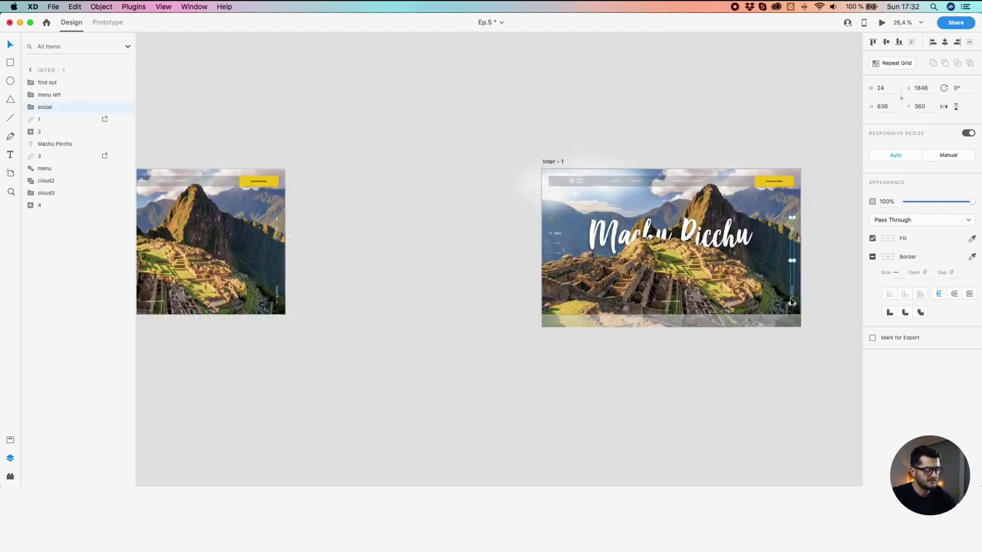
{"action": "left_click_drag", "start_coordinate": [791, 302], "coordinate": [278, 298]}
{"action": "key", "text": "cmd+z"}
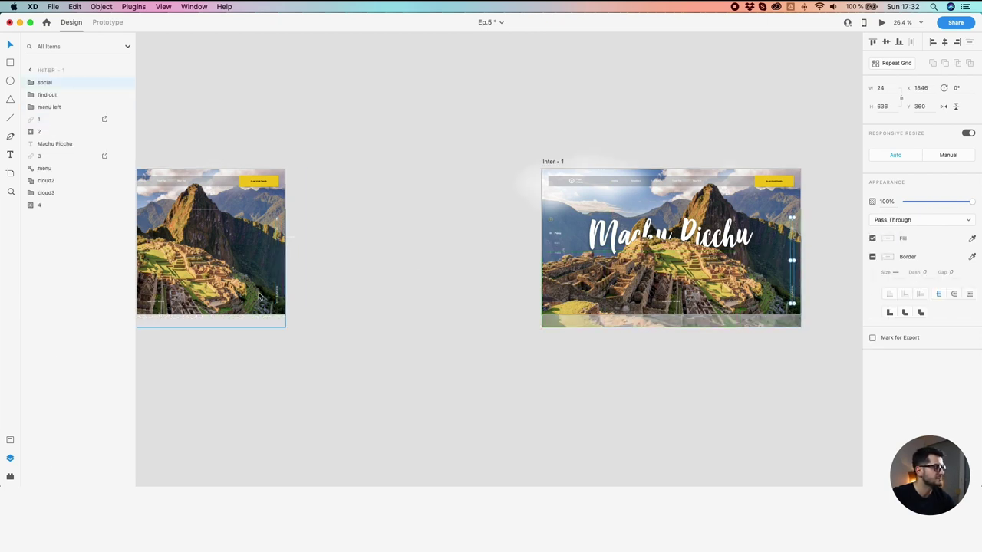
{"action": "scroll", "coordinate": [204, 253], "scroll_direction": "up", "scroll_amount": 3}
{"action": "scroll", "coordinate": [279, 290], "scroll_direction": "up", "scroll_amount": 2}
{"action": "left_click", "coordinate": [369, 367]}
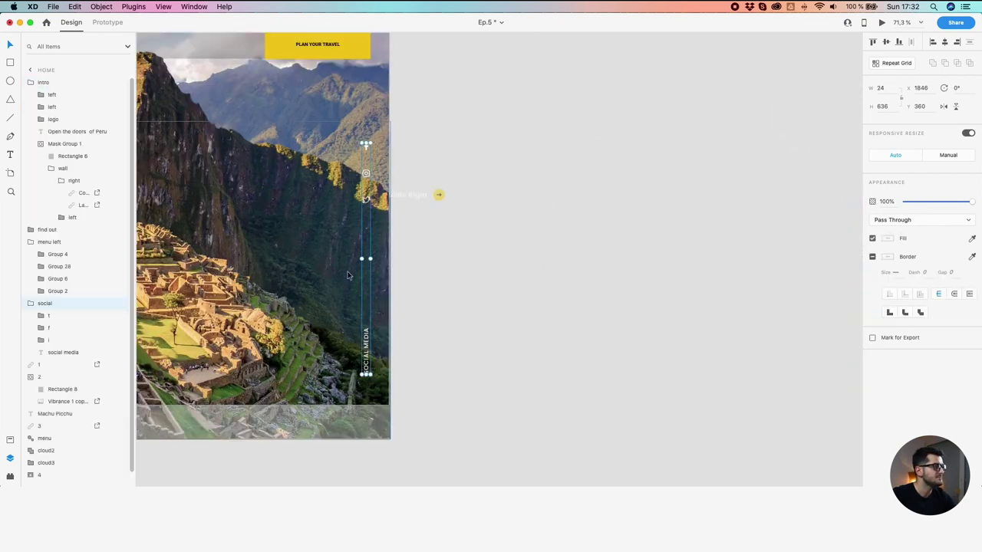
{"action": "scroll", "coordinate": [340, 185], "scroll_direction": "up", "scroll_amount": 2}
{"action": "left_click_drag", "start_coordinate": [386, 107], "coordinate": [389, 231]}
{"action": "key", "text": "super+z"}
Move the Facebook icon in Home's social group down to Y 380
{"action": "scroll", "coordinate": [368, 120], "scroll_direction": "up", "scroll_amount": 5}
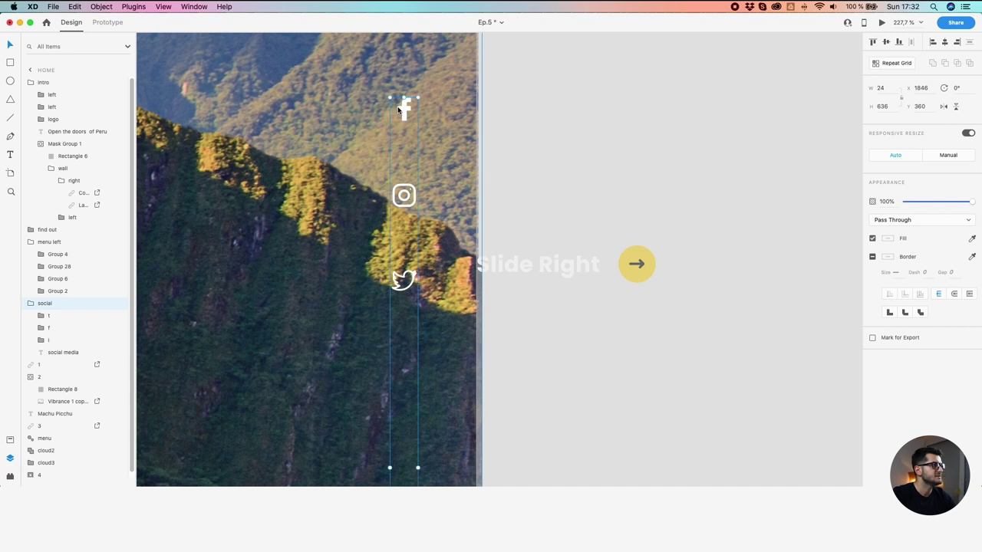
{"action": "double_click", "coordinate": [401, 110]}
{"action": "key", "text": "shift+Down"}
{"action": "key", "text": "shift+Down"}
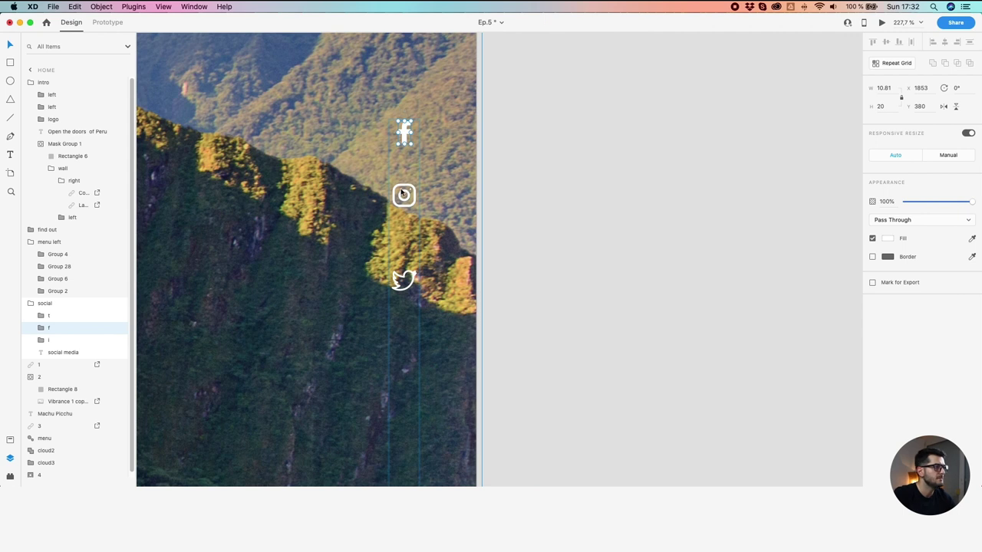
Shift the Facebook and Instagram icons together 20 px down, bringing the pair to Y 400
{"action": "left_click", "coordinate": [407, 189], "text": "shift"}
{"action": "double_click", "coordinate": [407, 189]}
{"action": "left_click", "coordinate": [402, 131], "text": "shift"}
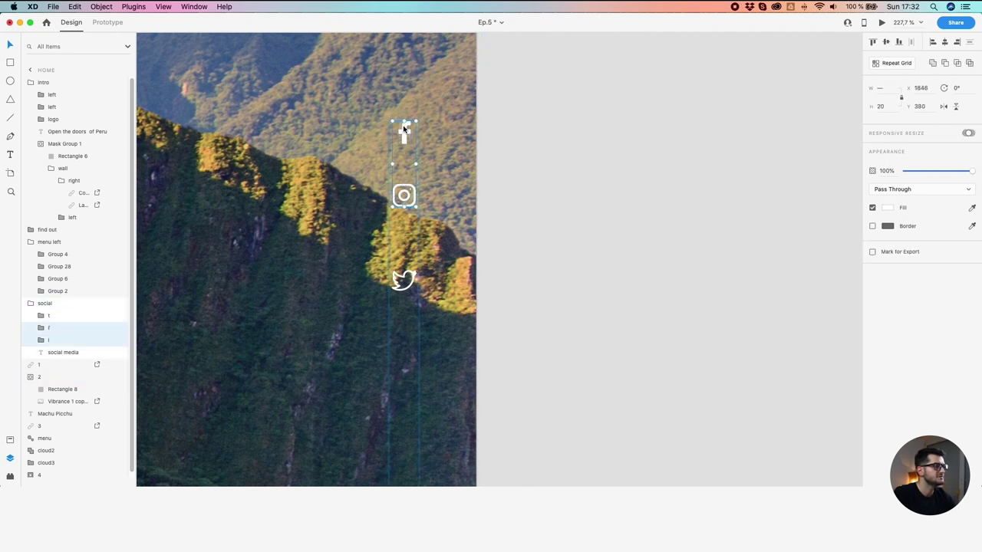
{"action": "key", "text": "shift+Down"}
{"action": "key", "text": "shift+Down"}
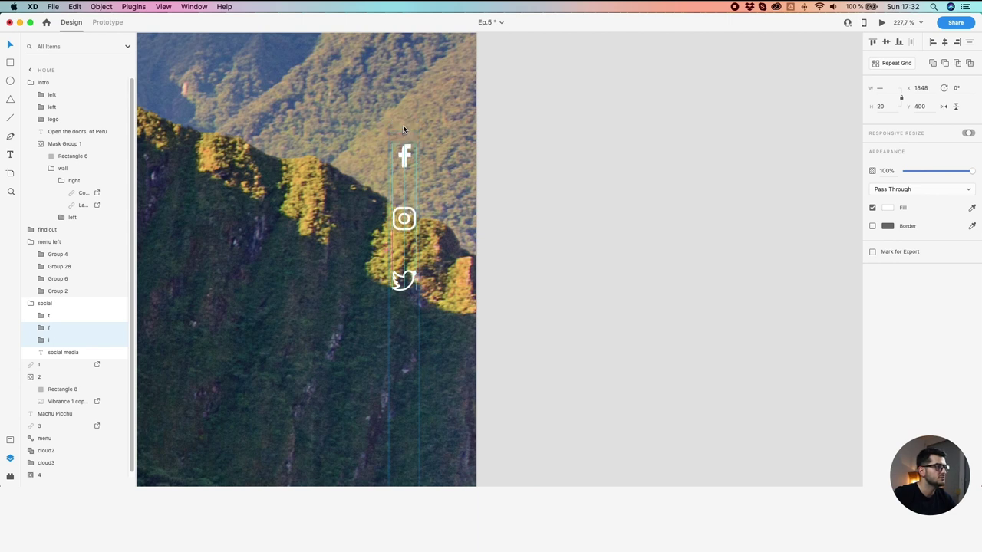
Shift all three social icons, including Twitter, another 20 px down so the set starts at Y 420
{"action": "left_click", "coordinate": [412, 282], "text": "shift"}
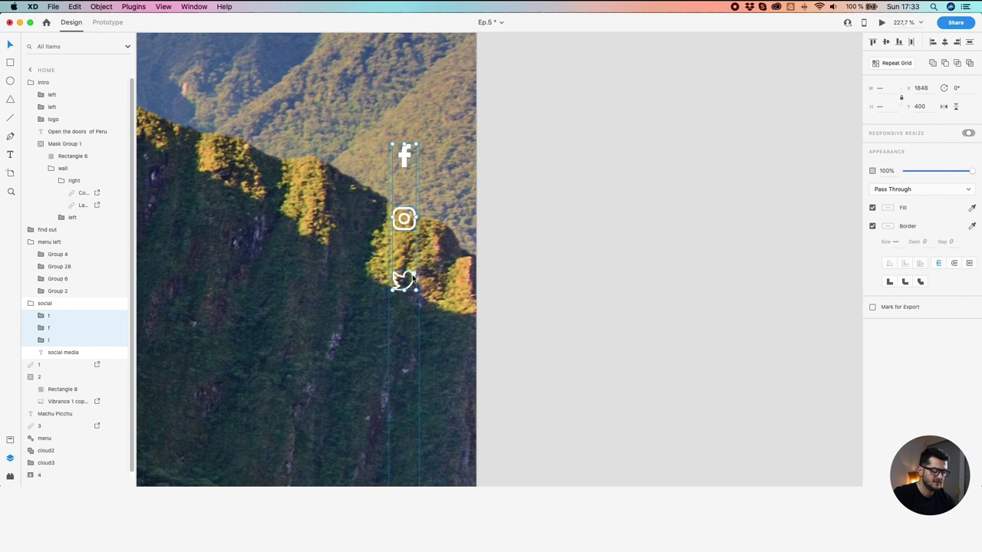
{"action": "key", "text": "shift+Down"}
{"action": "key", "text": "shift+Down"}
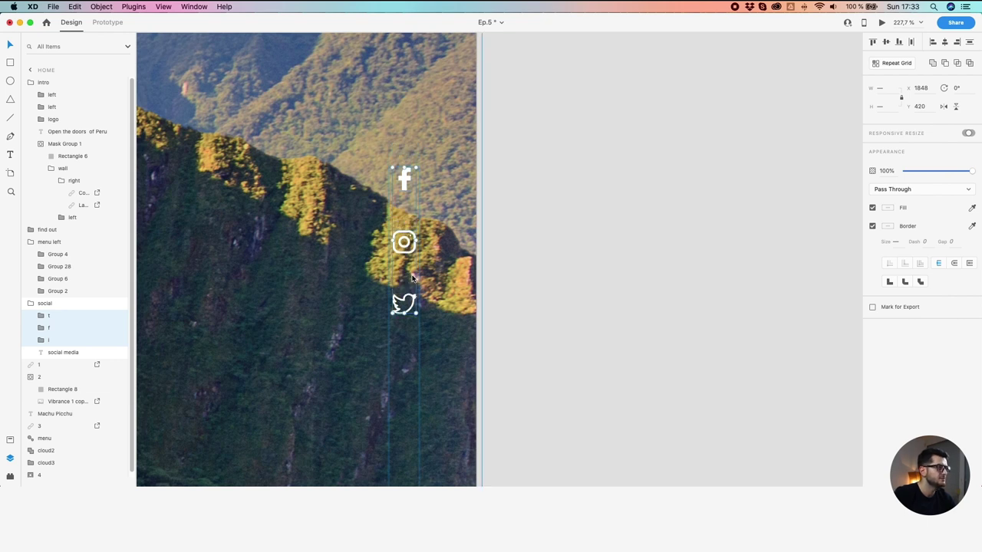
{"action": "scroll", "coordinate": [400, 246], "scroll_direction": "down", "scroll_amount": 5}
{"action": "left_click", "coordinate": [537, 252]}
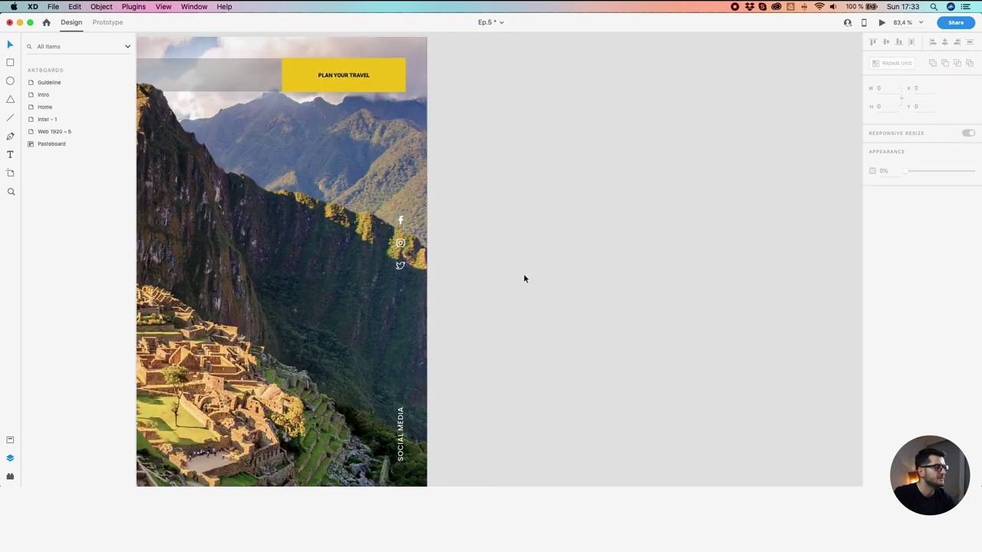
Set the opacity of Home's whole social group to 0%
{"action": "left_click", "coordinate": [407, 420]}
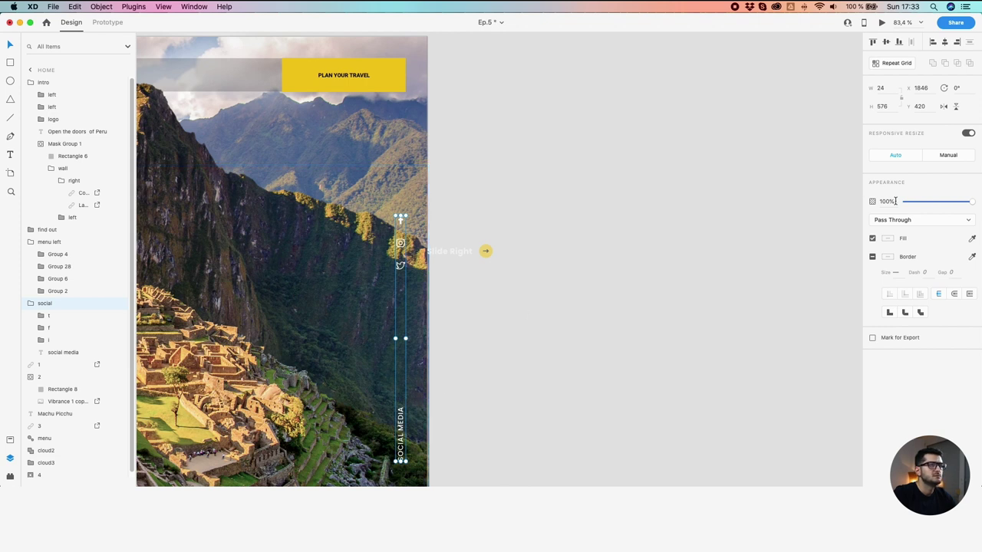
{"action": "left_click_drag", "start_coordinate": [934, 204], "coordinate": [859, 202]}
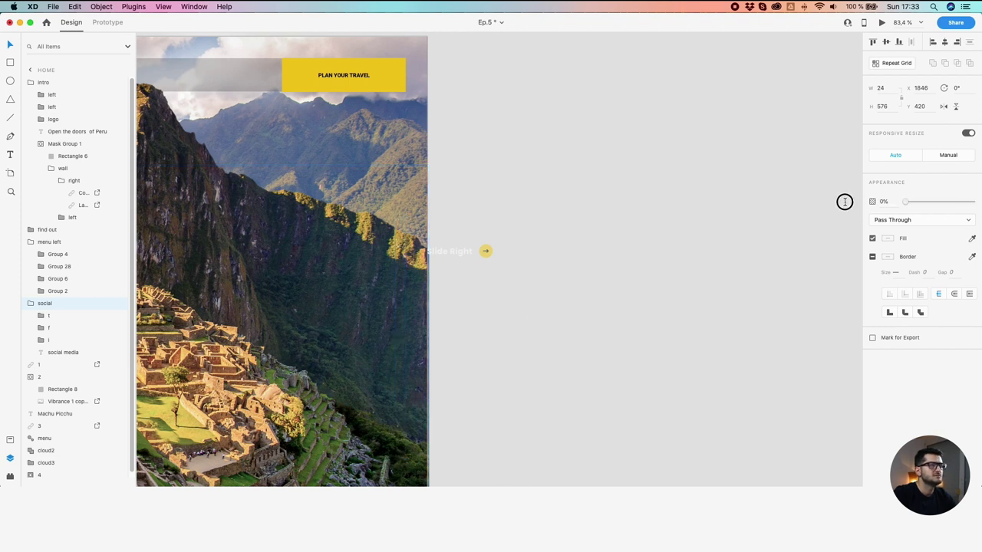
{"action": "scroll", "coordinate": [683, 253], "scroll_direction": "down", "scroll_amount": 5}
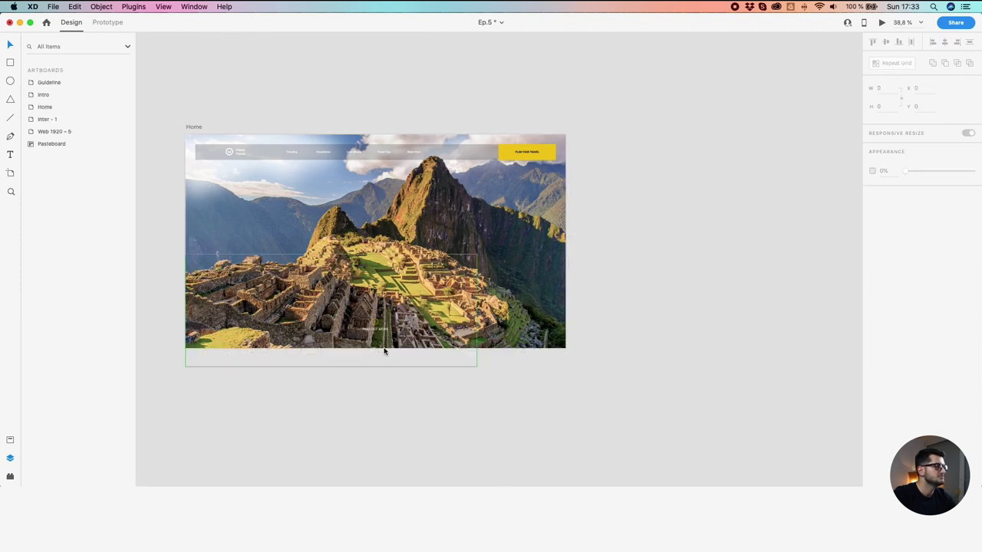
Move the find out group straight down toward Home's bottom edge, to Y 996
{"action": "scroll", "coordinate": [386, 351], "scroll_direction": "up", "scroll_amount": 3}
{"action": "left_click", "coordinate": [369, 317]}
{"action": "left_click_drag", "start_coordinate": [374, 316], "coordinate": [377, 338]}
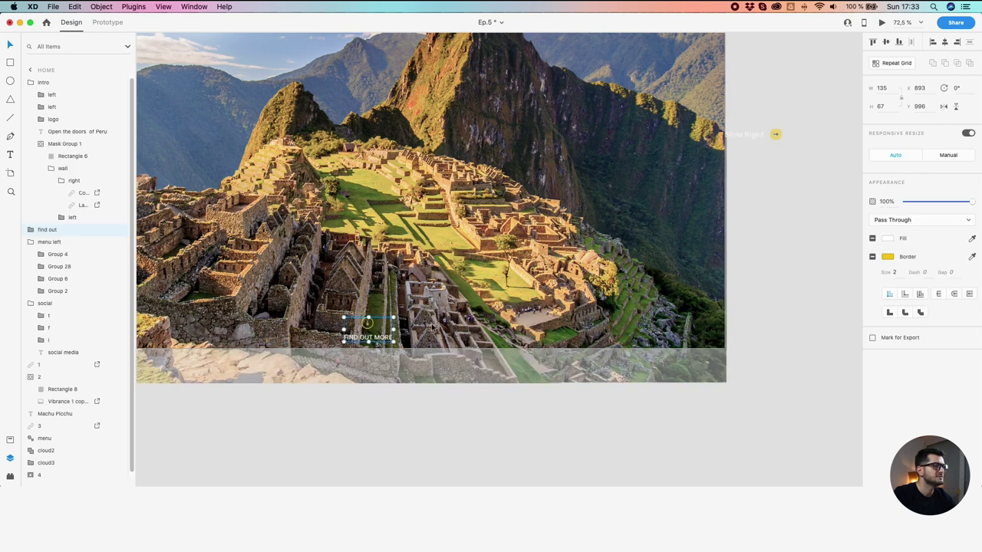
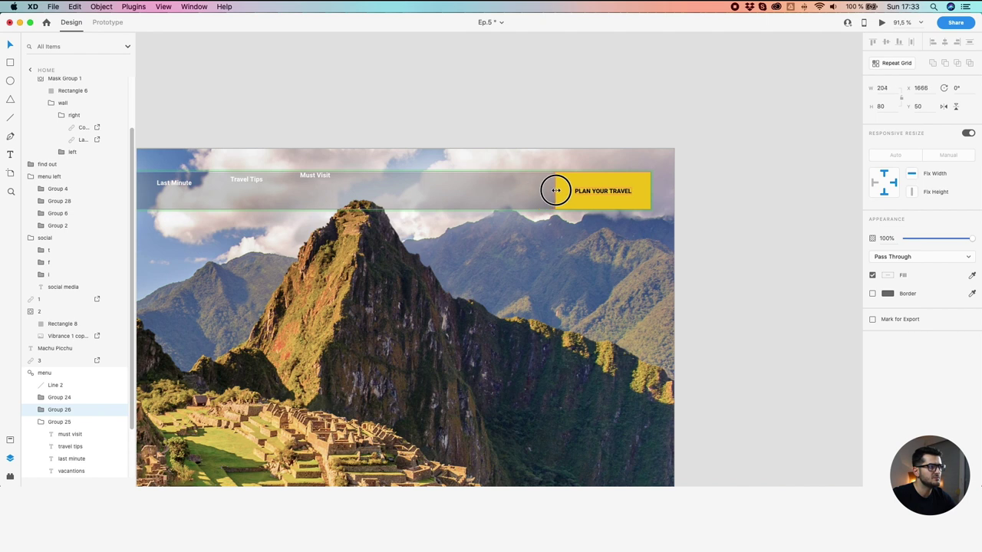
Set the opacity of the entire menu bar on Home to 0%
{"action": "scroll", "coordinate": [499, 142], "scroll_direction": "down", "scroll_amount": 3}
{"action": "left_click_drag", "start_coordinate": [401, 129], "coordinate": [620, 144]}
{"action": "left_click", "coordinate": [332, 121]}
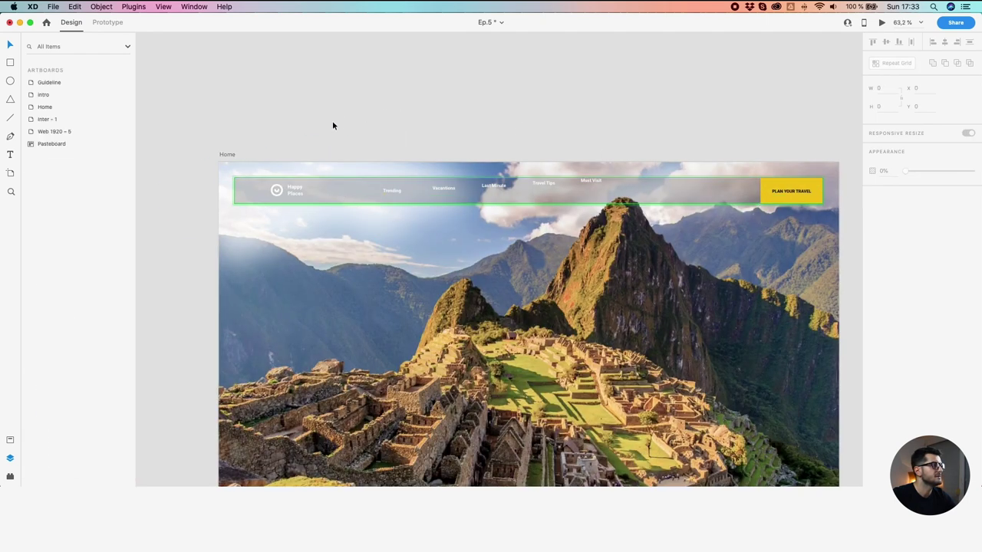
{"action": "left_click", "coordinate": [337, 185]}
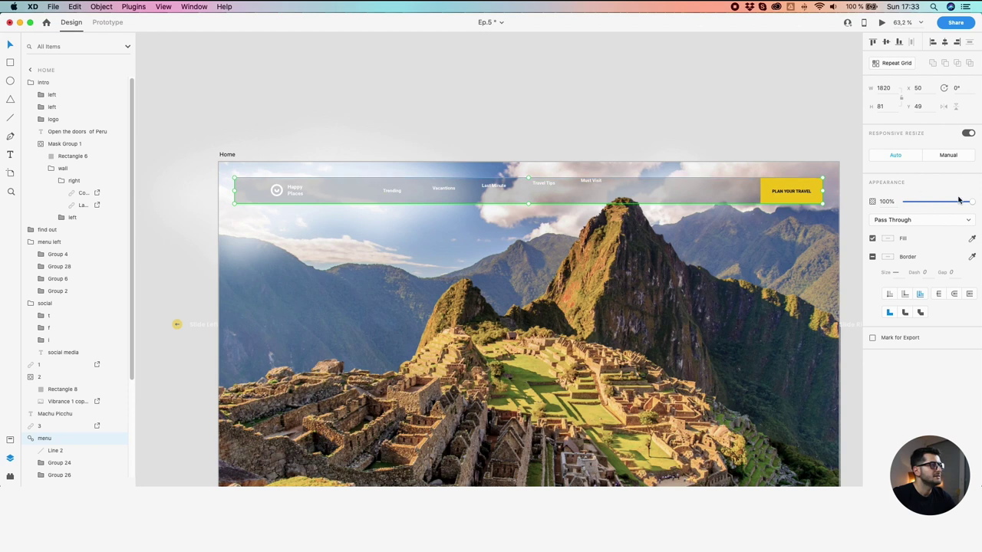
{"action": "left_click_drag", "start_coordinate": [958, 205], "coordinate": [905, 202]}
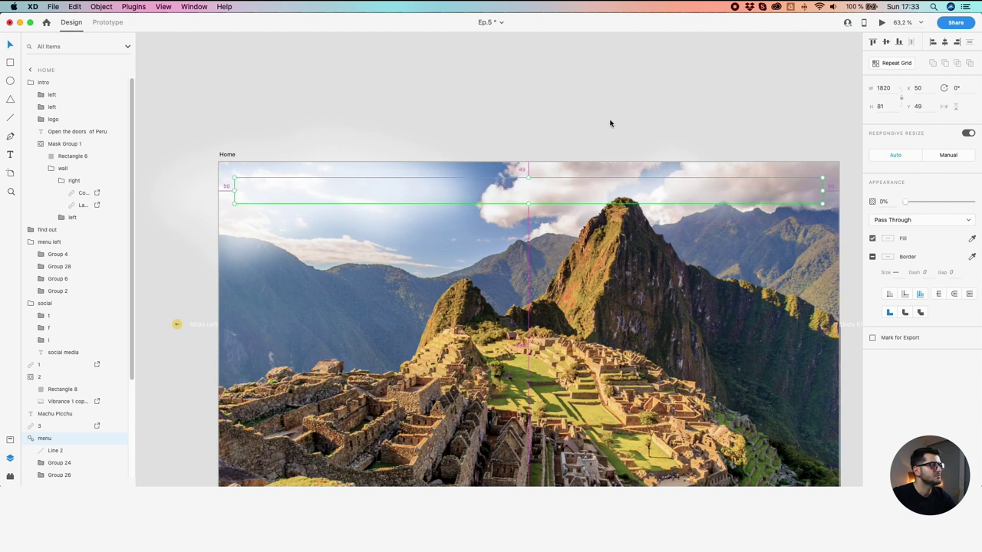
Position the intro artboard directly below Home and left-aligned with it, at X 344, Y -5203
{"action": "scroll", "coordinate": [610, 122], "scroll_direction": "down", "scroll_amount": 5}
{"action": "left_click", "coordinate": [683, 112]}
{"action": "left_click_drag", "start_coordinate": [693, 113], "coordinate": [445, 153]}
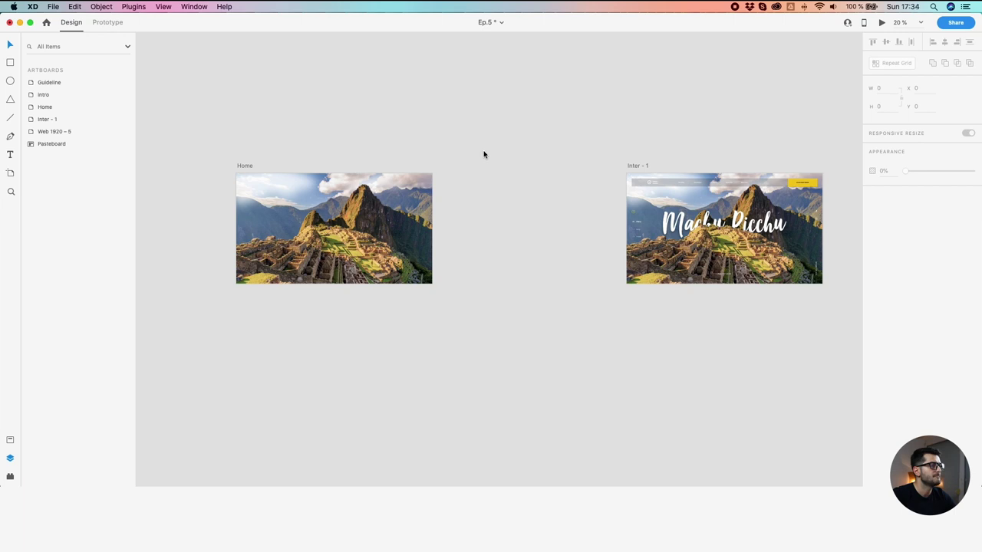
{"action": "left_click_drag", "start_coordinate": [469, 171], "coordinate": [562, 115]}
{"action": "scroll", "coordinate": [560, 115], "scroll_direction": "down", "scroll_amount": 1}
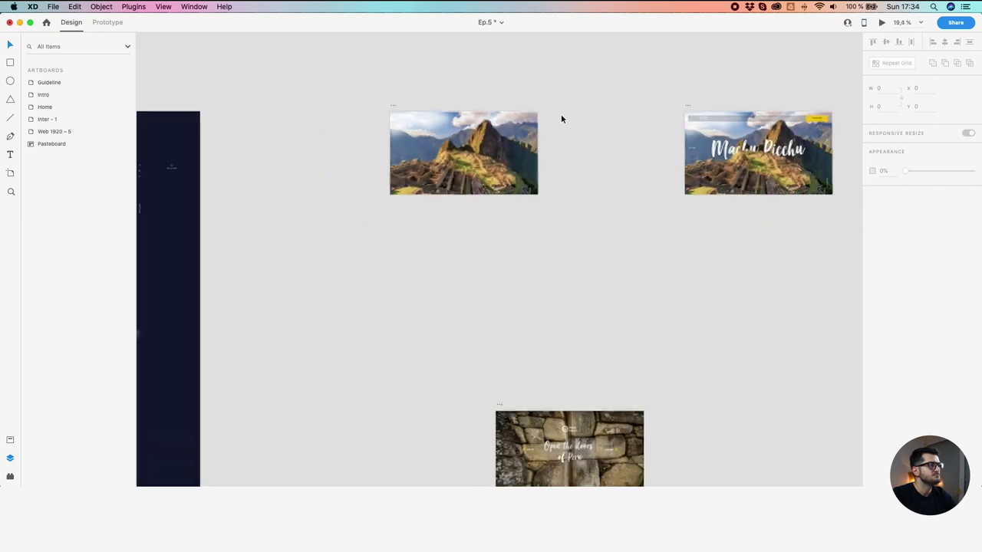
{"action": "left_click_drag", "start_coordinate": [497, 408], "coordinate": [390, 327]}
{"action": "scroll", "coordinate": [442, 146], "scroll_direction": "up", "scroll_amount": 1}
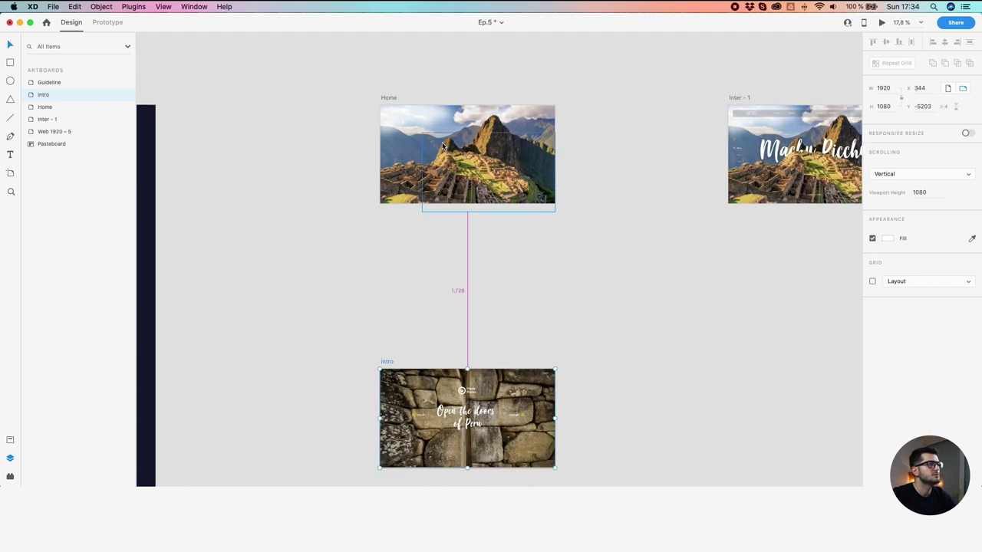
Shift Home's cloud2 straight left to X -376.86 and lower its opacity to 35%
{"action": "scroll", "coordinate": [421, 122], "scroll_direction": "up", "scroll_amount": 3}
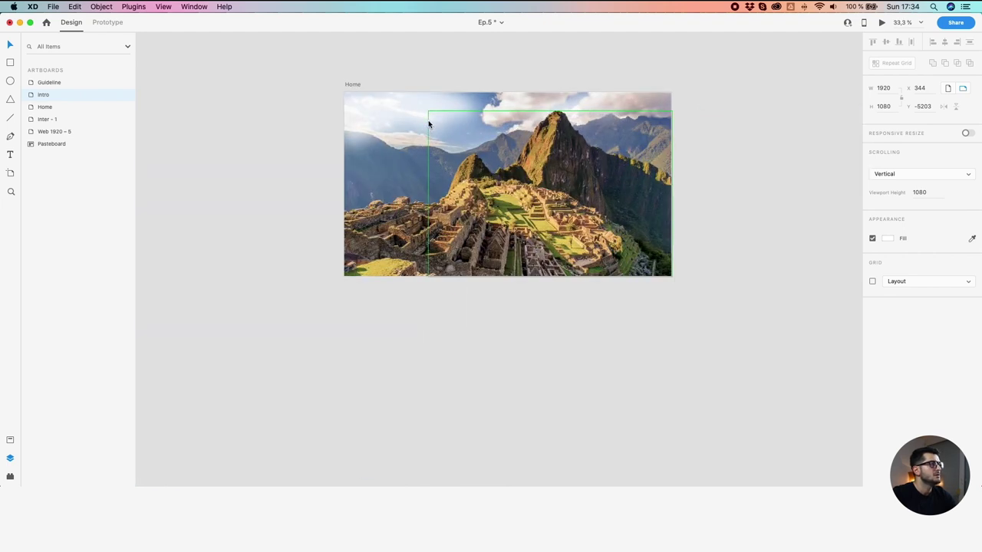
{"action": "left_click", "coordinate": [427, 123]}
{"action": "left_click", "coordinate": [412, 117]}
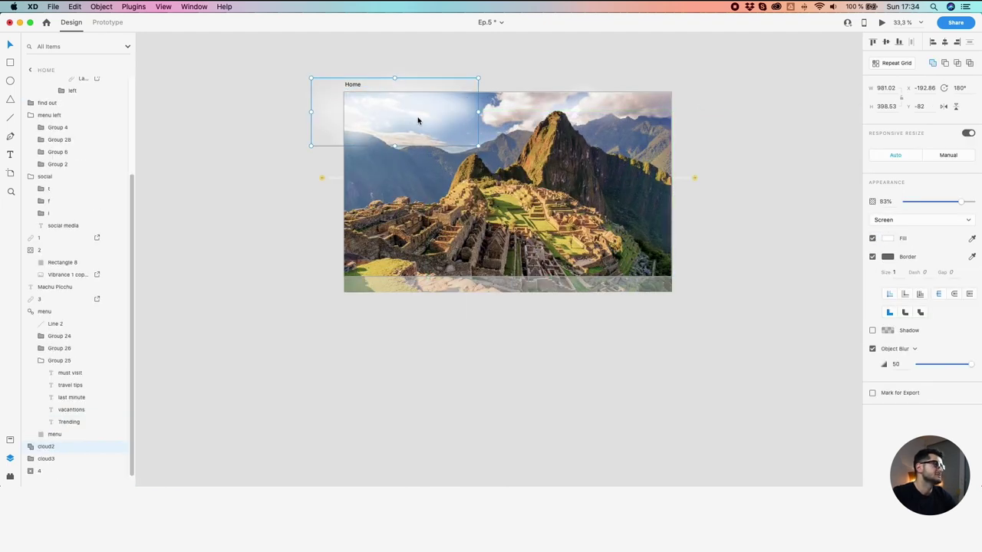
{"action": "left_click_drag", "start_coordinate": [419, 121], "coordinate": [387, 115]}
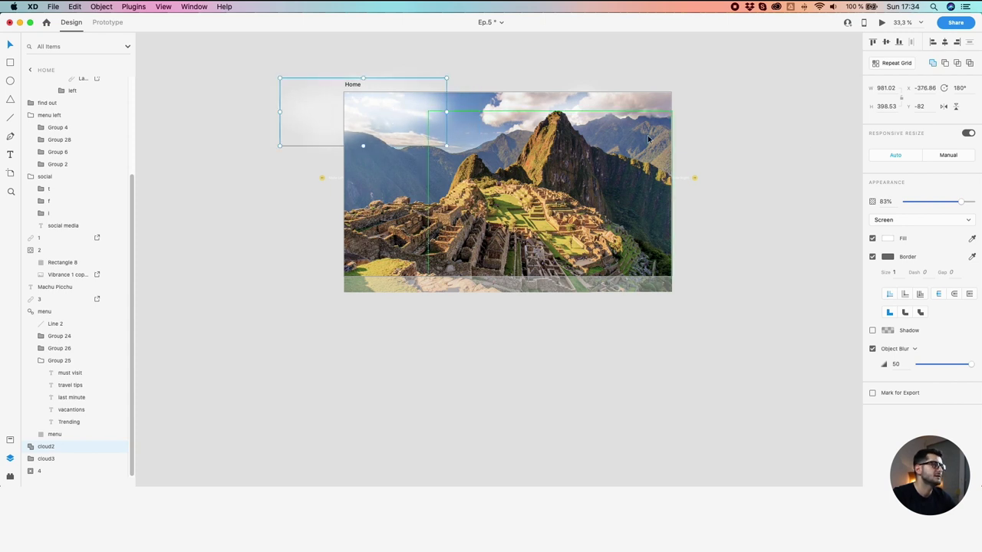
{"action": "left_click", "coordinate": [929, 202]}
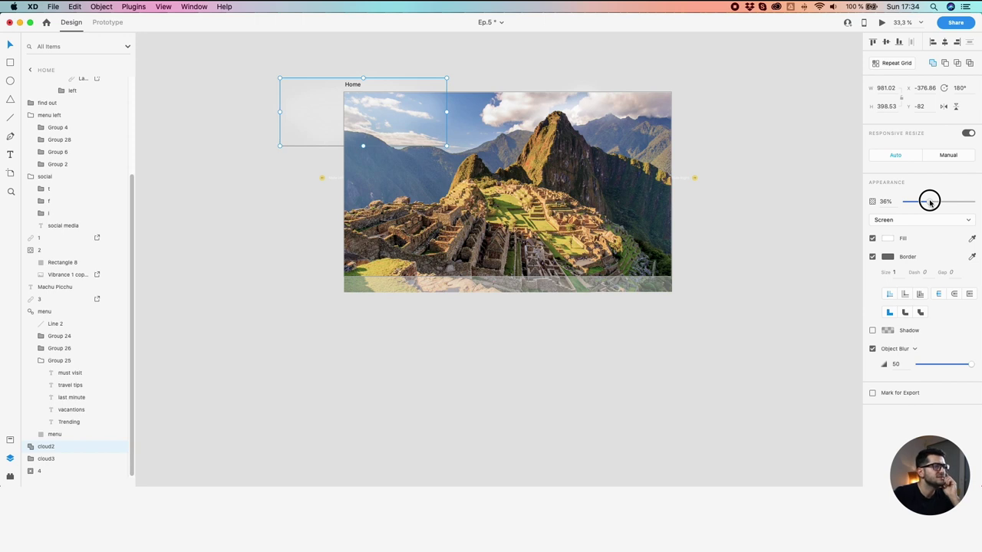
{"action": "left_click", "coordinate": [929, 202]}
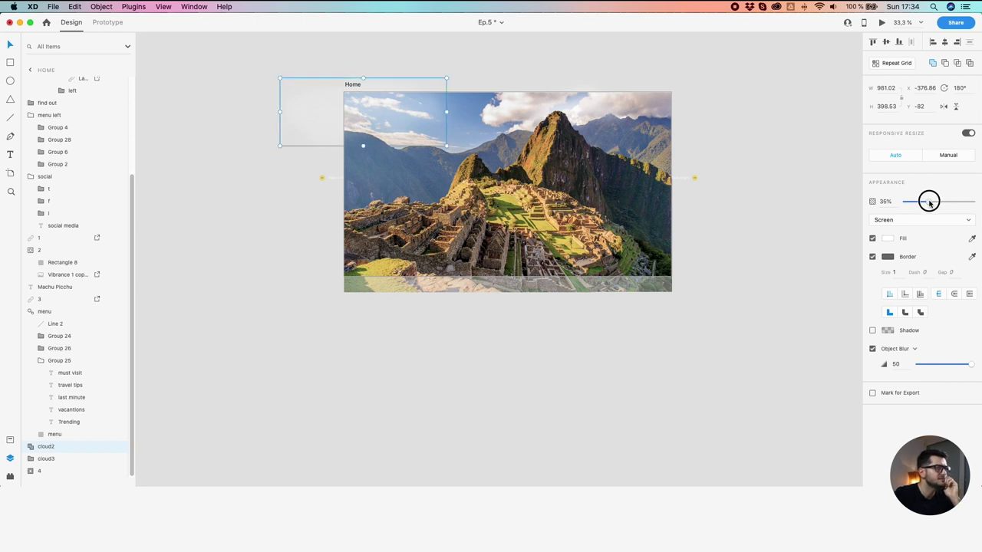
Lower the opacity of Home's cloud3 to 35%
{"action": "left_click", "coordinate": [592, 110]}
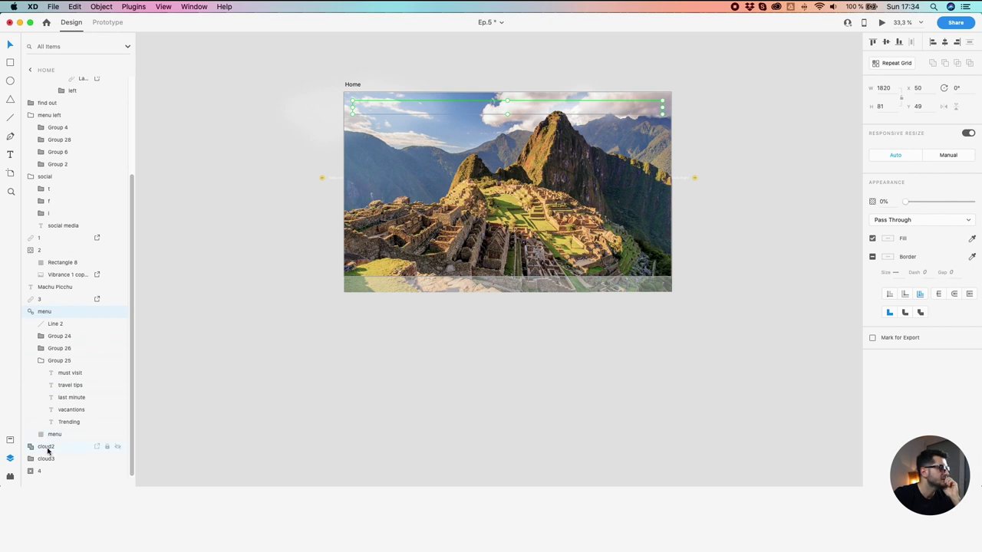
{"action": "left_click", "coordinate": [47, 459]}
{"action": "left_click_drag", "start_coordinate": [942, 208], "coordinate": [929, 207]}
{"action": "left_click", "coordinate": [804, 218]}
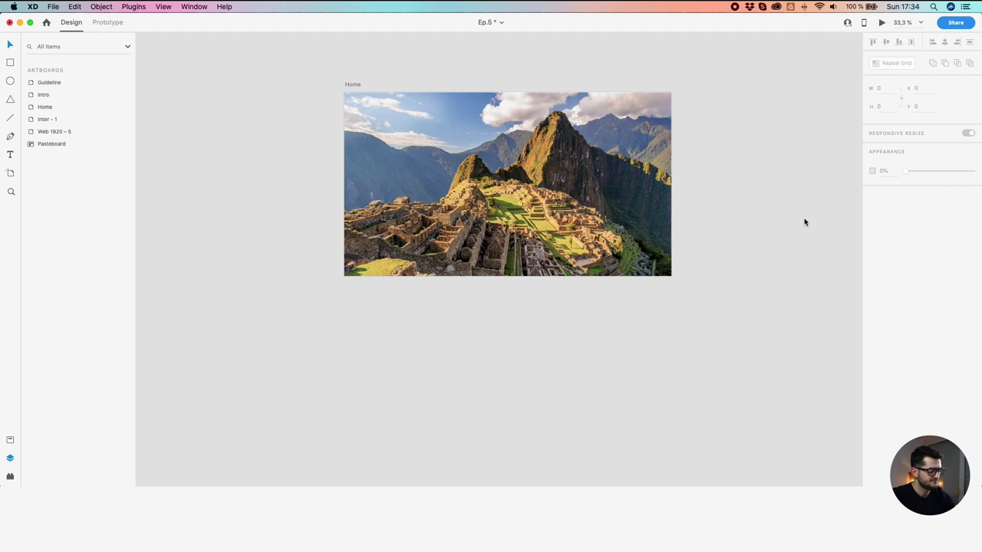
Hide and lock the intro group inside the intro artboard
{"action": "key", "text": "super+0"}
{"action": "left_click_drag", "start_coordinate": [788, 353], "coordinate": [674, 296]}
{"action": "scroll", "coordinate": [630, 293], "scroll_direction": "up", "scroll_amount": 4}
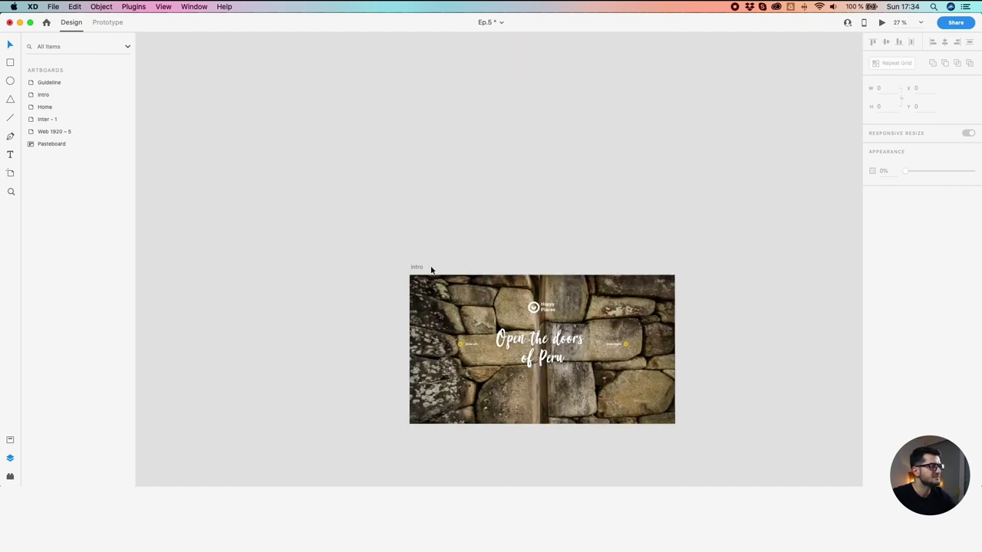
{"action": "left_click", "coordinate": [415, 267]}
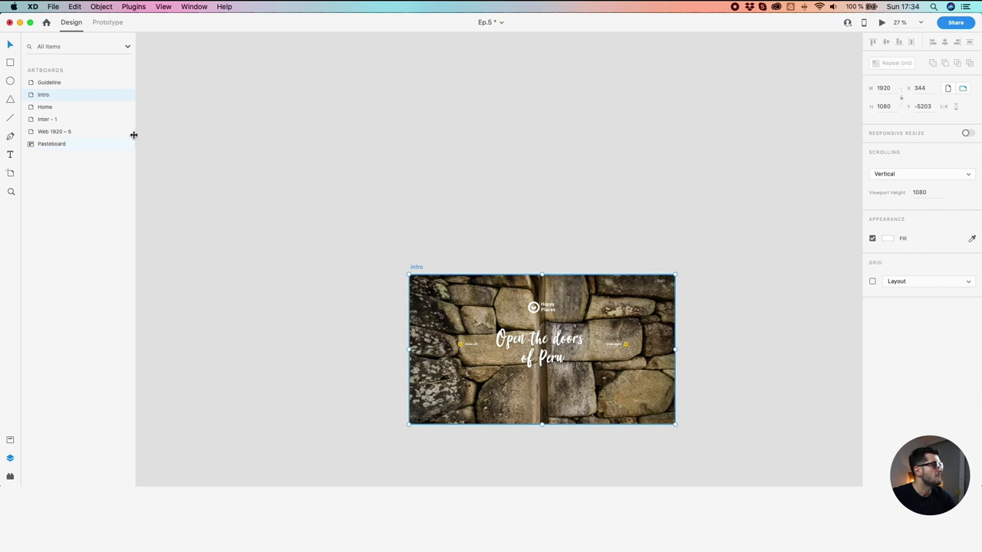
{"action": "left_click", "coordinate": [35, 92]}
{"action": "left_click", "coordinate": [30, 95]}
{"action": "double_click", "coordinate": [34, 98]}
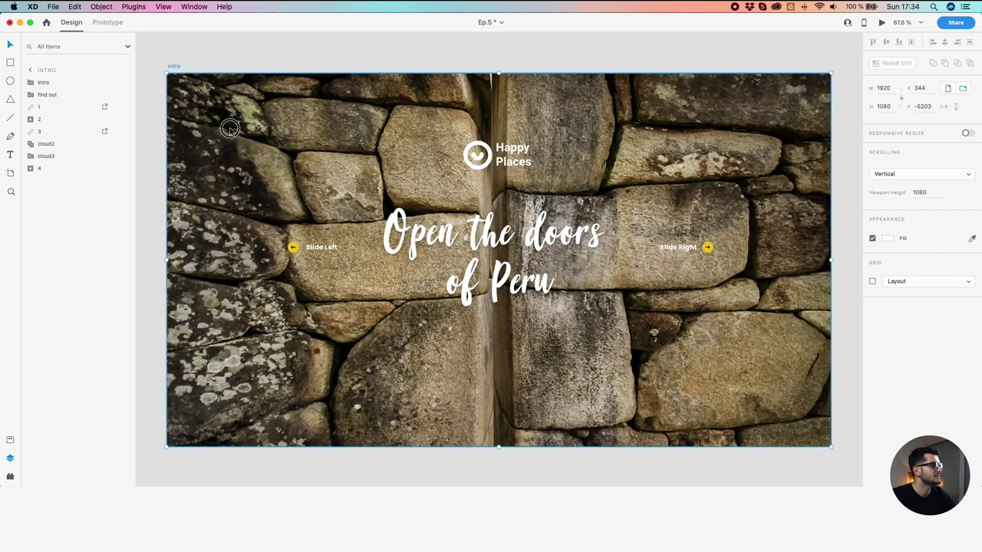
{"action": "left_click", "coordinate": [125, 82]}
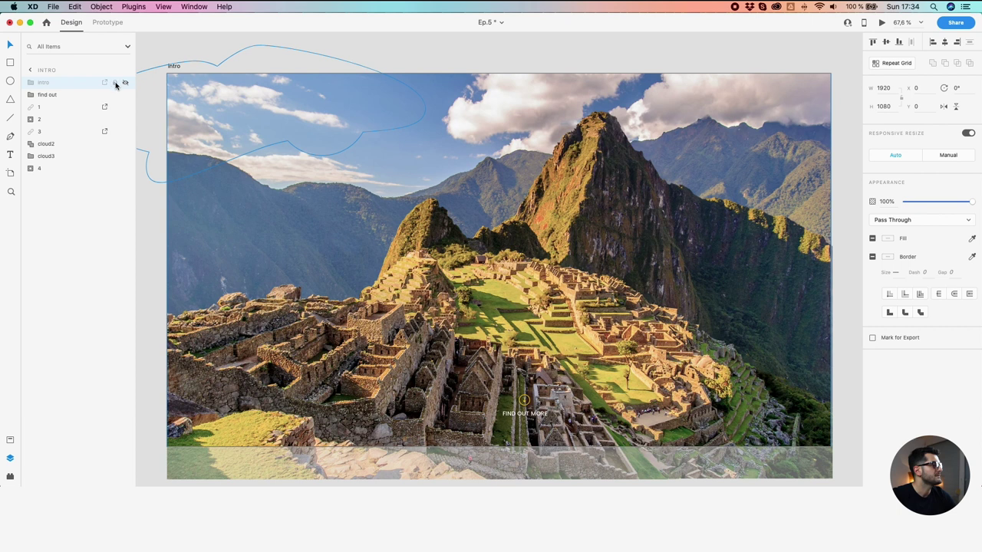
{"action": "left_click", "coordinate": [116, 83]}
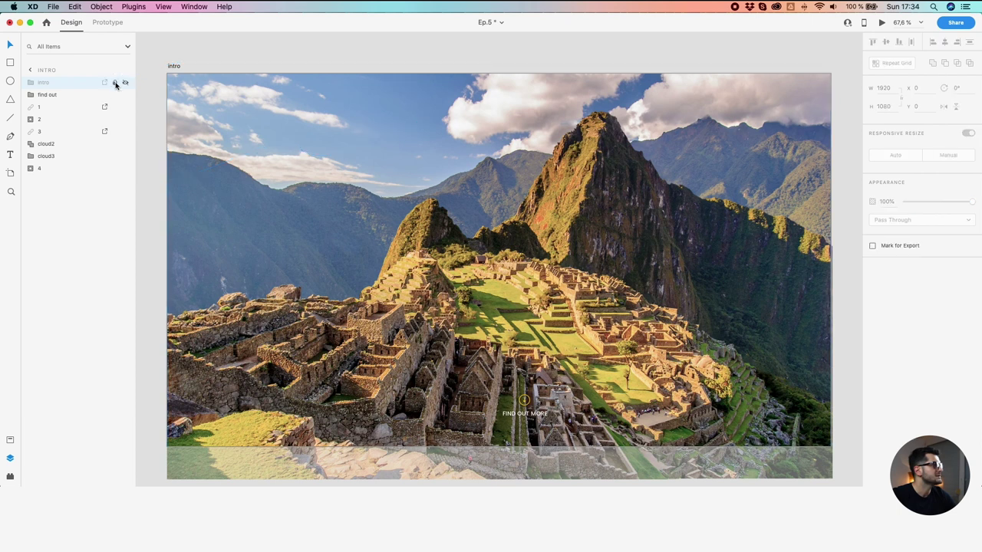
Delete cloud2 and cloud3 from the intro artboard
{"action": "left_click", "coordinate": [61, 156], "text": "shift"}
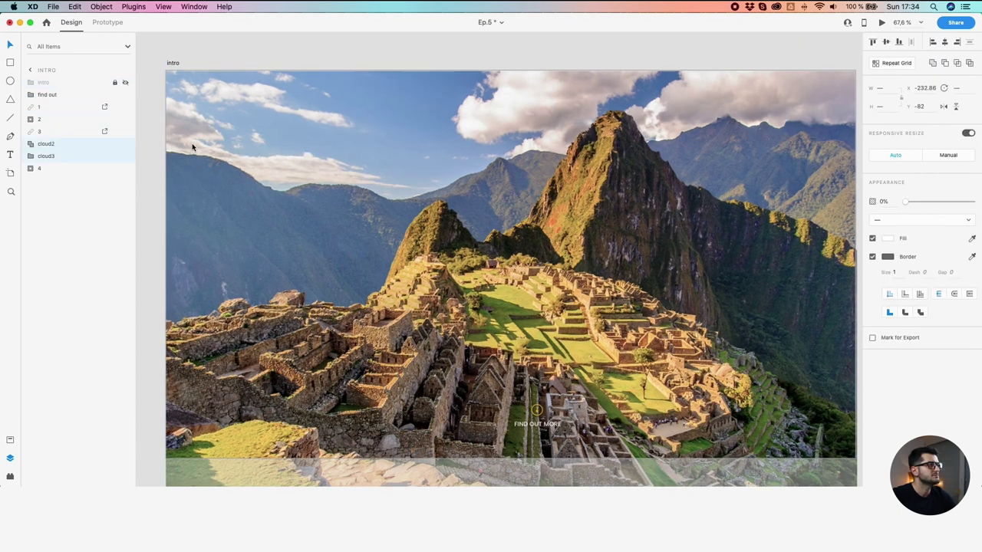
{"action": "scroll", "coordinate": [192, 143], "scroll_direction": "down", "scroll_amount": 5}
{"action": "left_click_drag", "start_coordinate": [232, 135], "coordinate": [416, 305]}
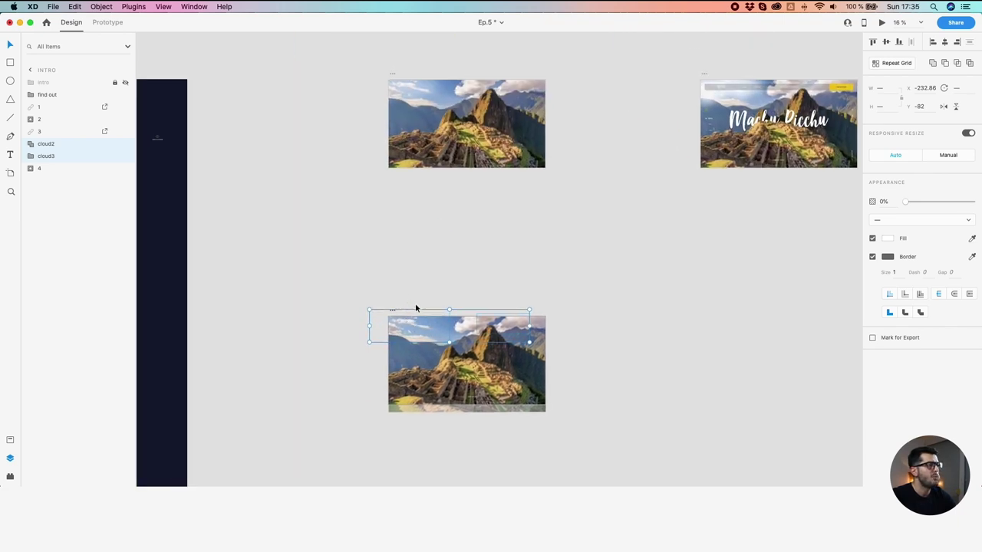
{"action": "scroll", "coordinate": [438, 100], "scroll_direction": "up", "scroll_amount": 2}
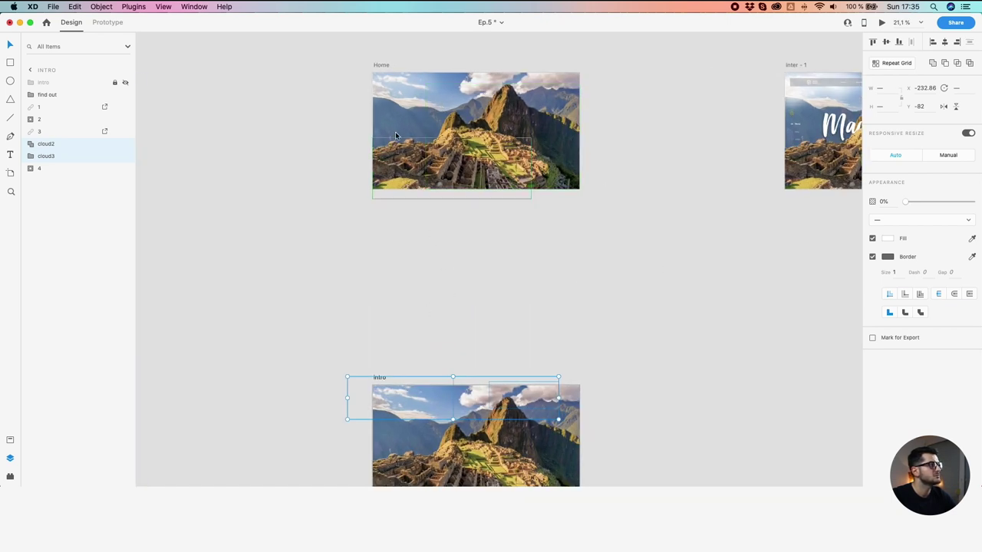
{"action": "mouse_move", "coordinate": [378, 87]}
{"action": "left_mouse_down"}
{"action": "mouse_move", "coordinate": [368, 84]}
{"action": "mouse_move", "coordinate": [375, 89]}
{"action": "left_mouse_up"}
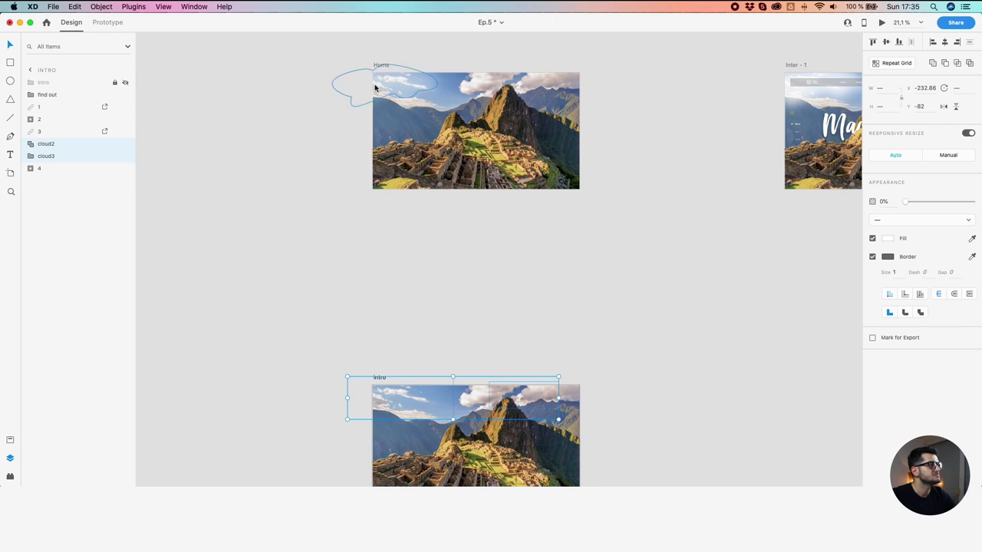
{"action": "left_click", "coordinate": [396, 343]}
{"action": "left_click", "coordinate": [404, 392]}
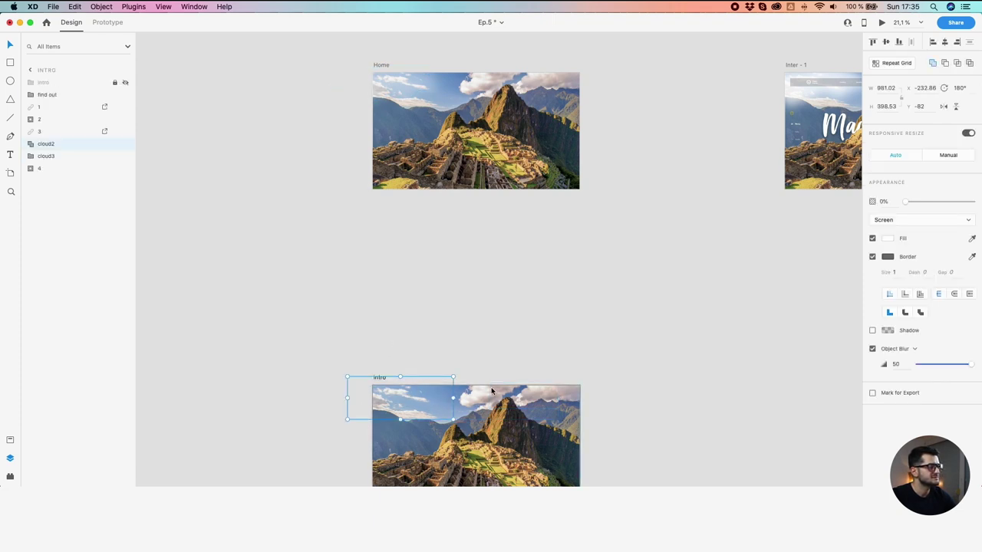
{"action": "left_click", "coordinate": [70, 158], "text": "shift"}
{"action": "key", "text": "Delete"}
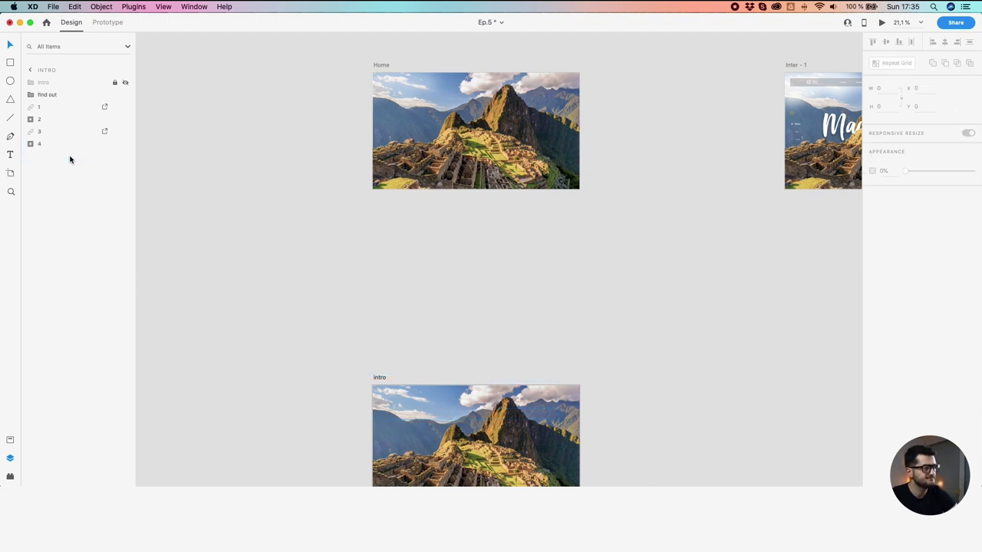
Copy cloud2 and cloud3 from Home into the intro artboard and reorder them between layers 3 and 4
{"action": "left_click", "coordinate": [378, 96]}
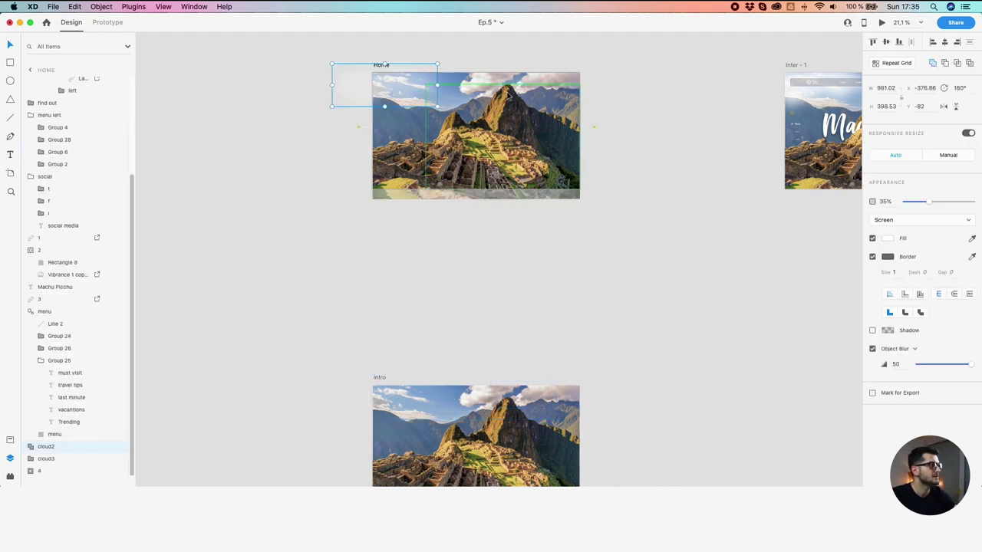
{"action": "left_click", "coordinate": [51, 460], "text": "shift"}
{"action": "key", "text": "super+c"}
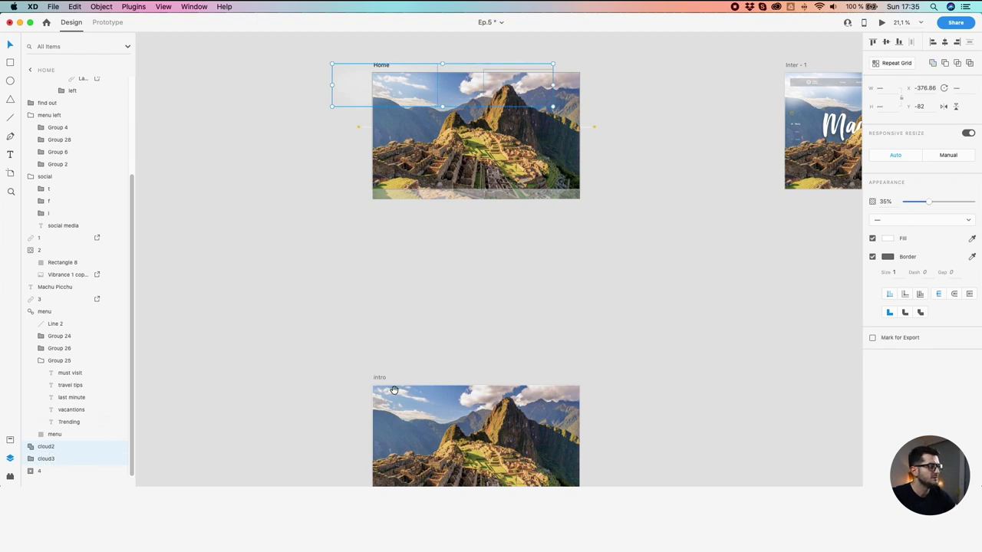
{"action": "scroll", "coordinate": [390, 307], "scroll_direction": "down", "scroll_amount": 5}
{"action": "left_click", "coordinate": [389, 264]}
{"action": "key", "text": "super+v"}
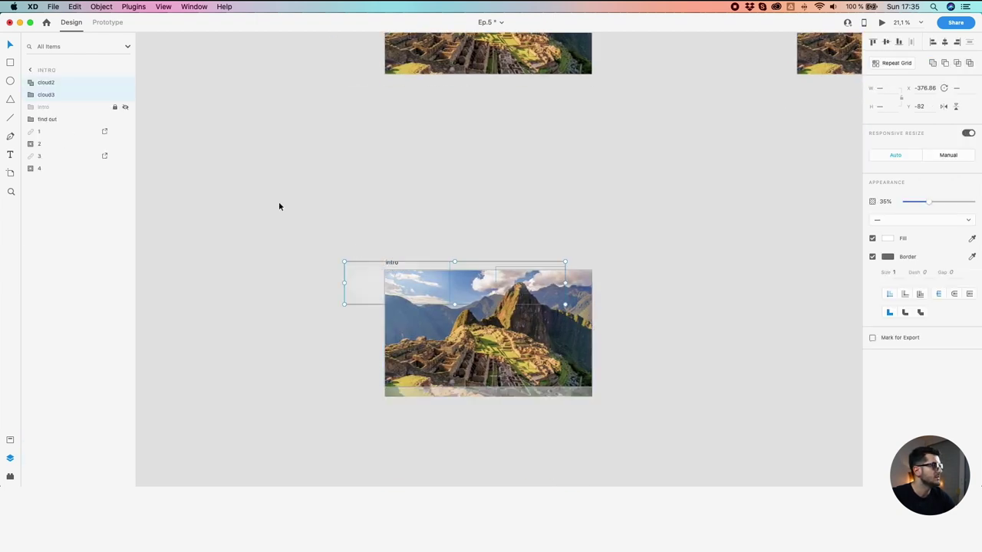
{"action": "left_click_drag", "start_coordinate": [44, 95], "coordinate": [46, 160]}
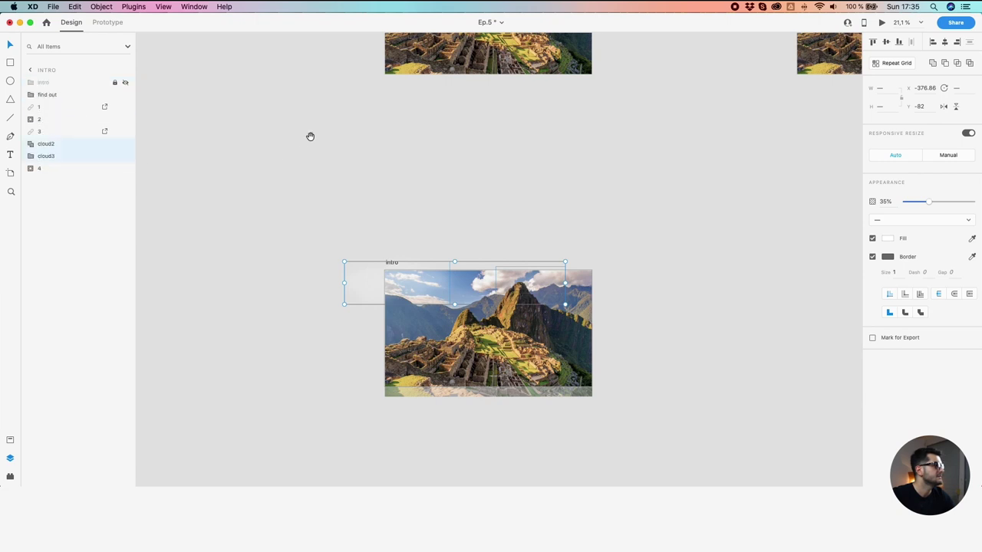
Collapse Home's expanded menu, 2, social and menu left groups, including the nested Group 25, in the layer list
{"action": "scroll", "coordinate": [310, 136], "scroll_direction": "up", "scroll_amount": 5}
{"action": "left_click", "coordinate": [435, 198]}
{"action": "scroll", "coordinate": [435, 197], "scroll_direction": "up", "scroll_amount": 3}
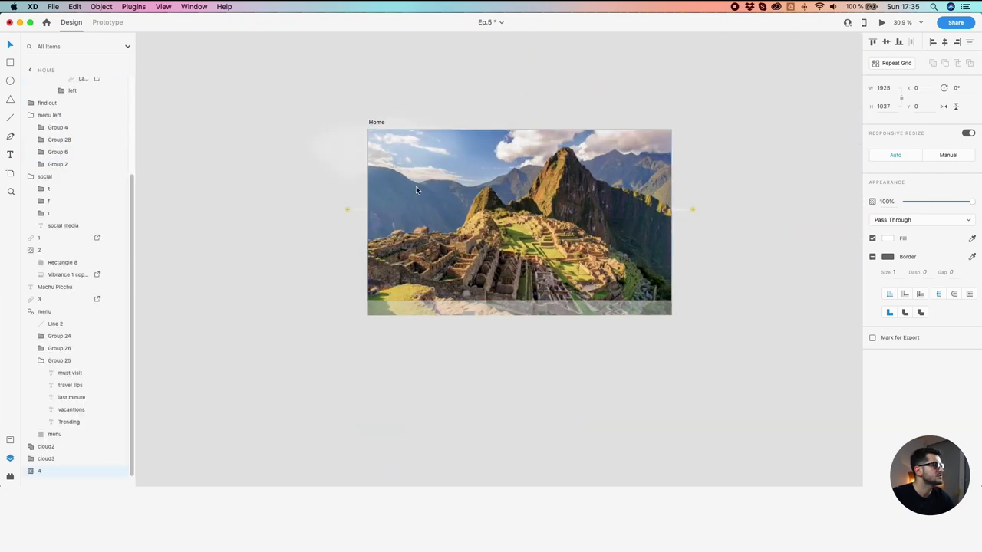
{"action": "left_click", "coordinate": [373, 154]}
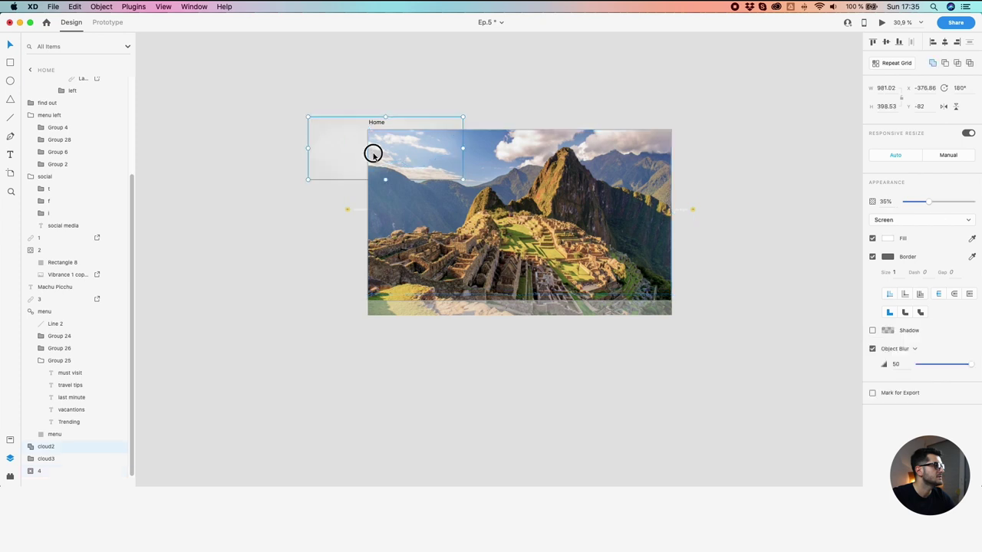
{"action": "left_click", "coordinate": [43, 362]}
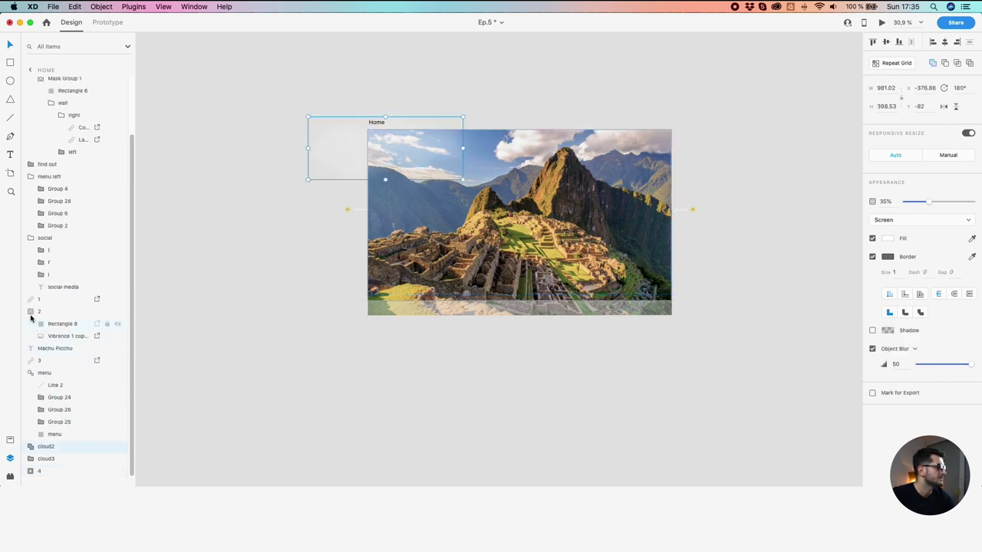
{"action": "left_click", "coordinate": [30, 373]}
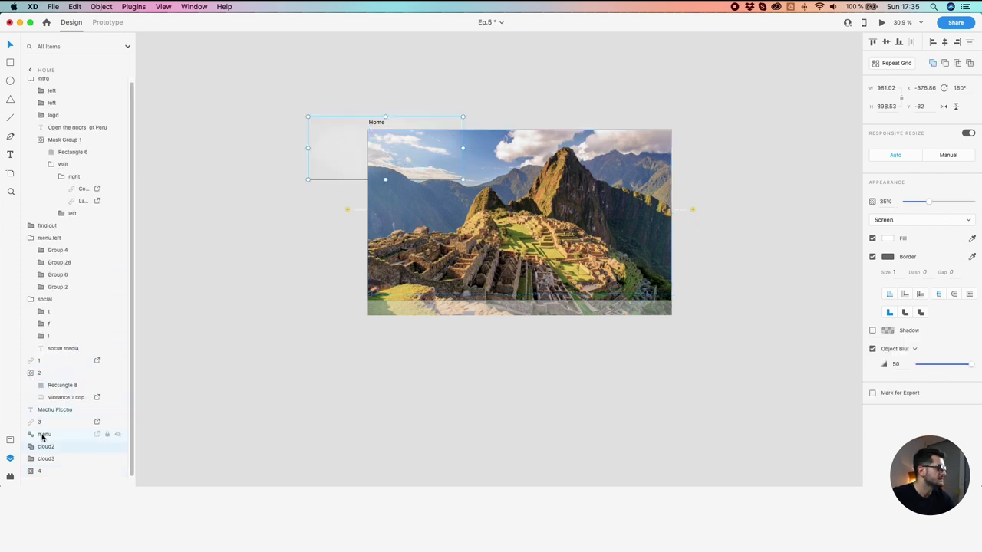
{"action": "scroll", "coordinate": [329, 412], "scroll_direction": "down", "scroll_amount": 5}
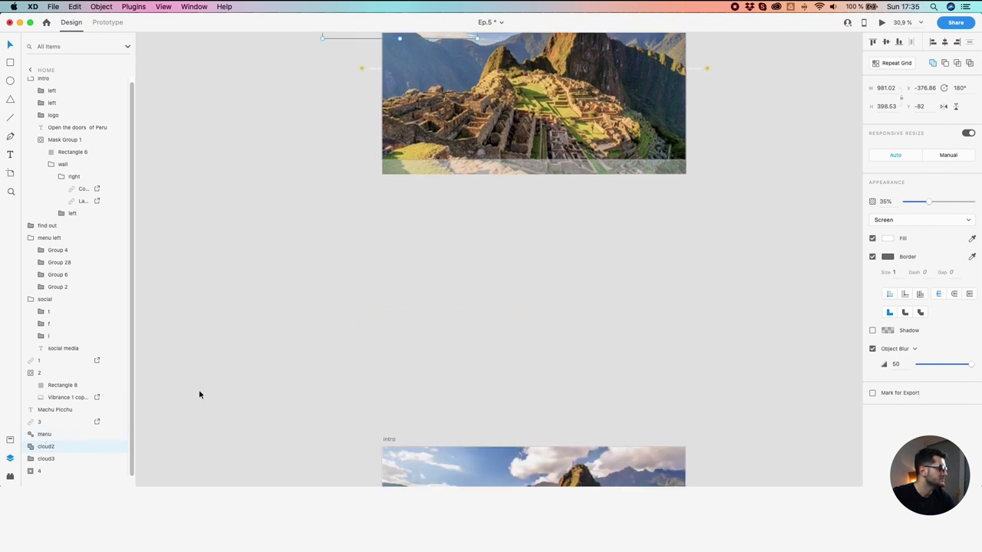
{"action": "left_click", "coordinate": [47, 468]}
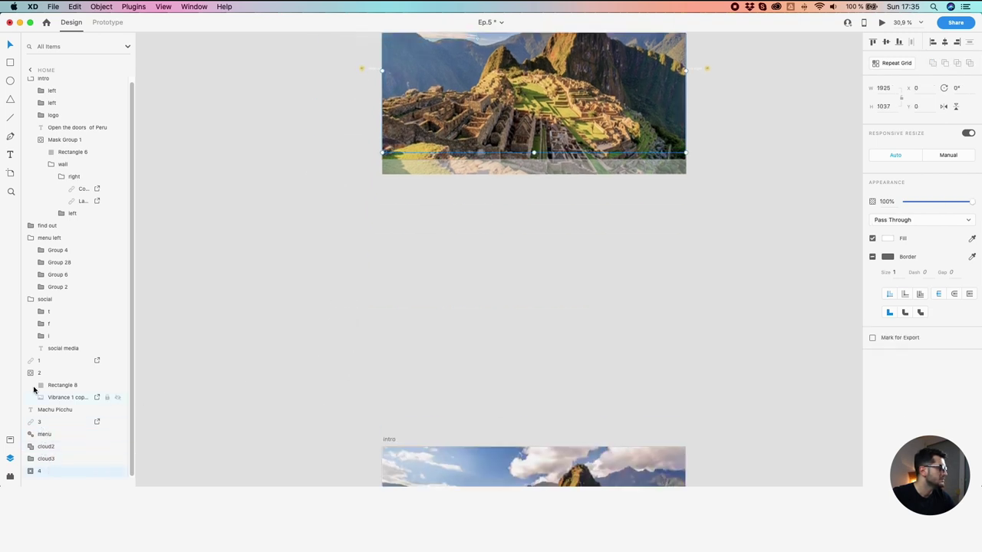
{"action": "left_click", "coordinate": [30, 374]}
{"action": "left_click", "coordinate": [29, 304]}
{"action": "left_click", "coordinate": [29, 242]}
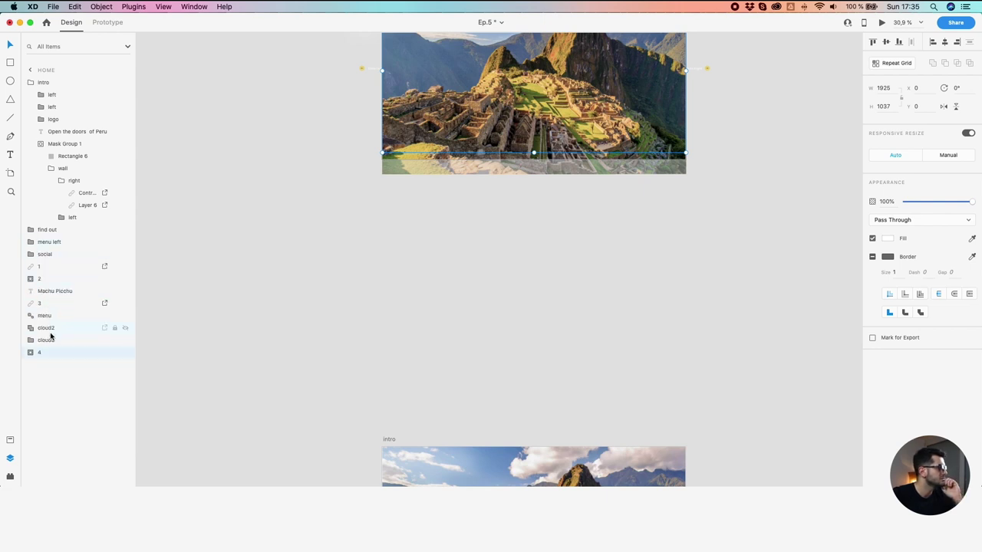
Check cloud2, cloud3 and image layer 3 on the intro artboard by selecting each in the layer list
{"action": "scroll", "coordinate": [432, 351], "scroll_direction": "down", "scroll_amount": 6}
{"action": "left_click", "coordinate": [512, 211]}
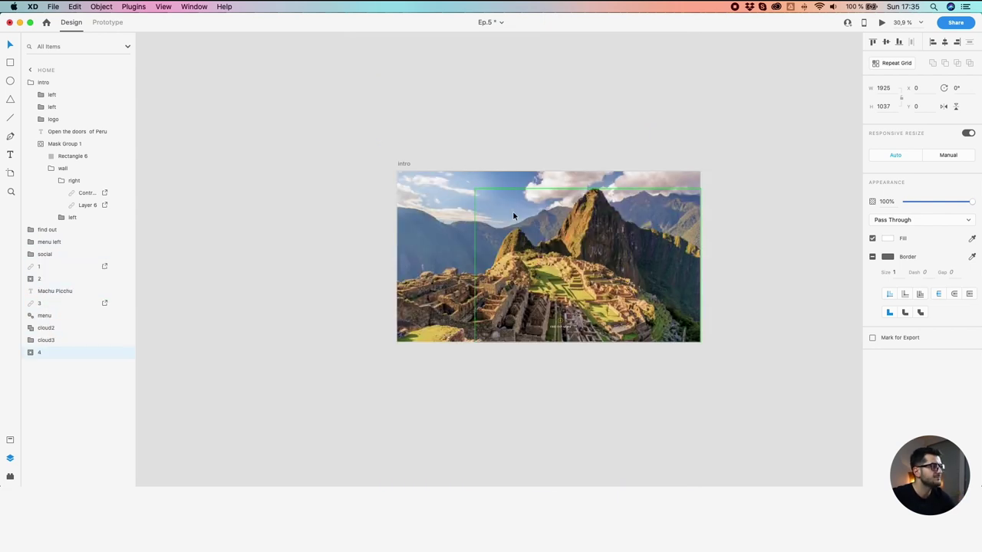
{"action": "scroll", "coordinate": [583, 233], "scroll_direction": "up", "scroll_amount": 2}
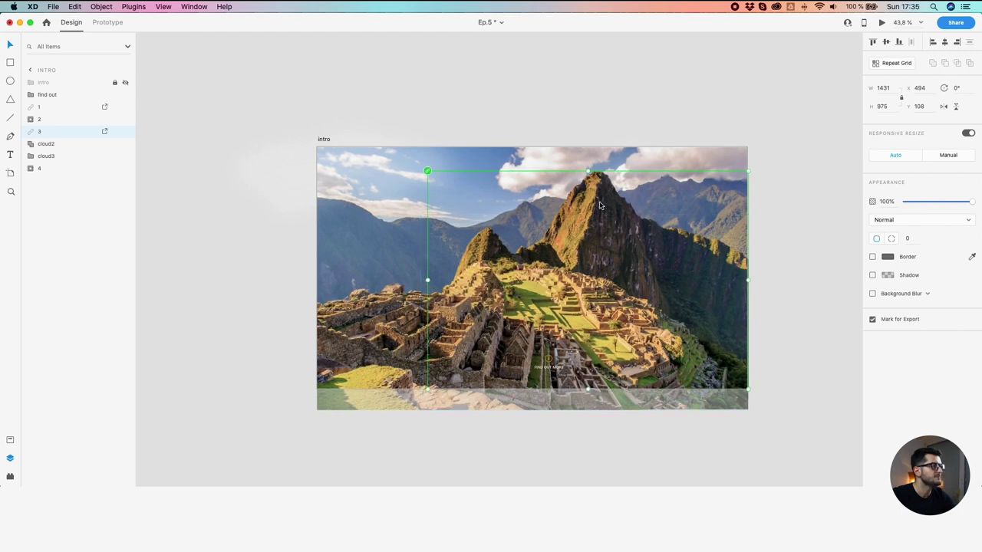
{"action": "left_click", "coordinate": [45, 145]}
{"action": "left_click", "coordinate": [46, 156]}
{"action": "left_click", "coordinate": [42, 132]}
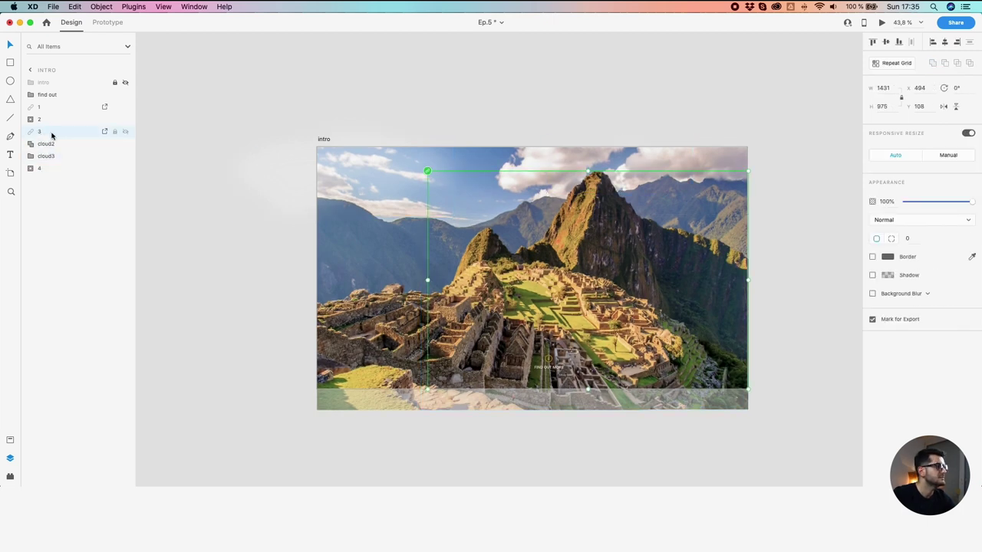
Toggle image layer 3's visibility off and on in the intro artboard to check what it covers
{"action": "left_click", "coordinate": [125, 132]}
{"action": "left_click", "coordinate": [125, 132]}
{"action": "left_click", "coordinate": [221, 159]}
{"action": "scroll", "coordinate": [220, 158], "scroll_direction": "down", "scroll_amount": 6}
{"action": "left_click_drag", "start_coordinate": [225, 138], "coordinate": [291, 320]}
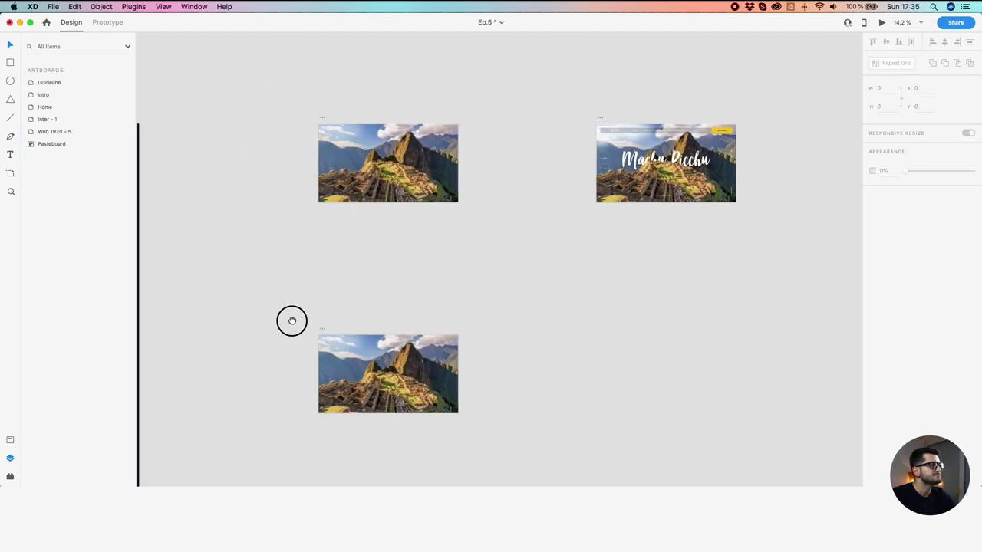
Make the hidden intro group visible on the intro artboard
{"action": "left_click", "coordinate": [317, 328]}
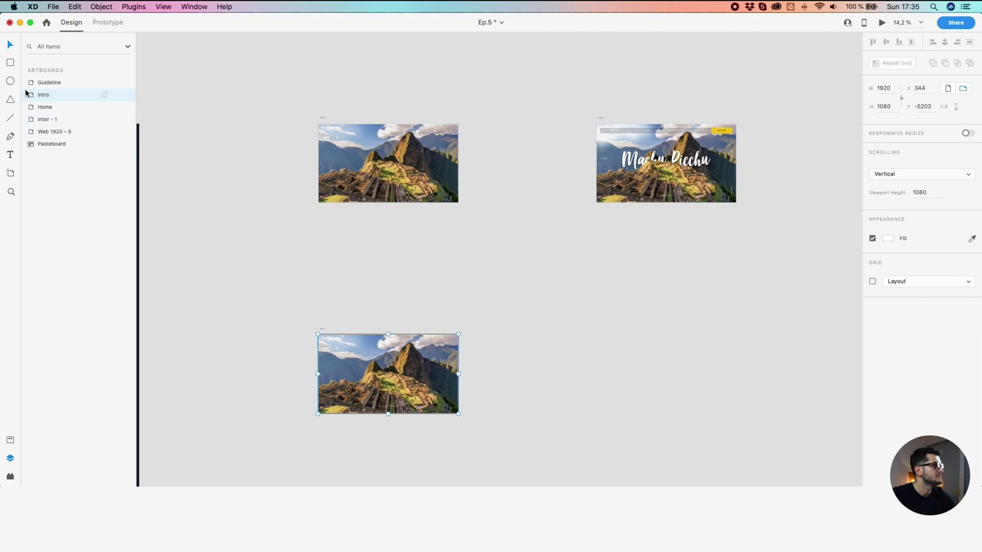
{"action": "double_click", "coordinate": [28, 93]}
{"action": "left_click", "coordinate": [123, 82]}
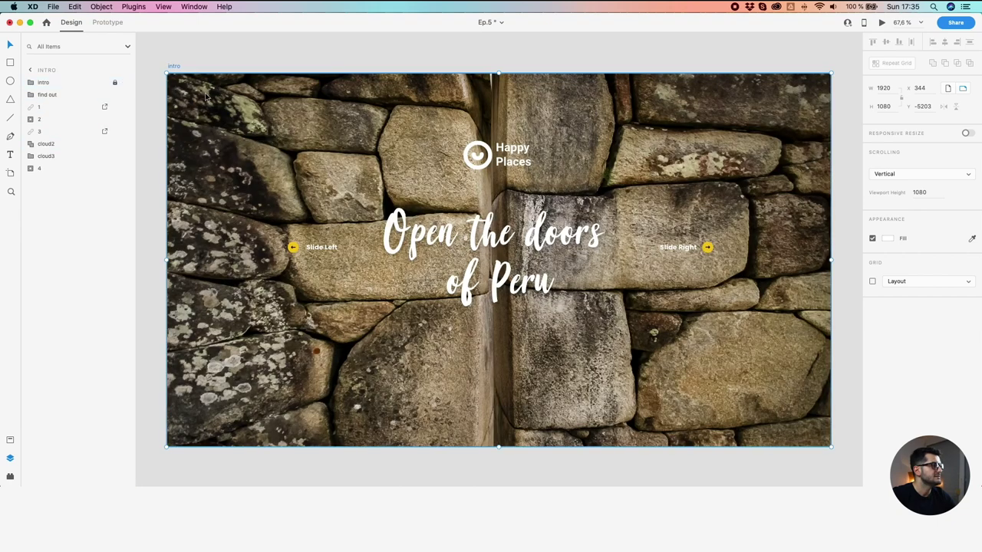
{"action": "scroll", "coordinate": [204, 95], "scroll_direction": "down", "scroll_amount": 3}
{"action": "left_click_drag", "start_coordinate": [219, 84], "coordinate": [282, 114]}
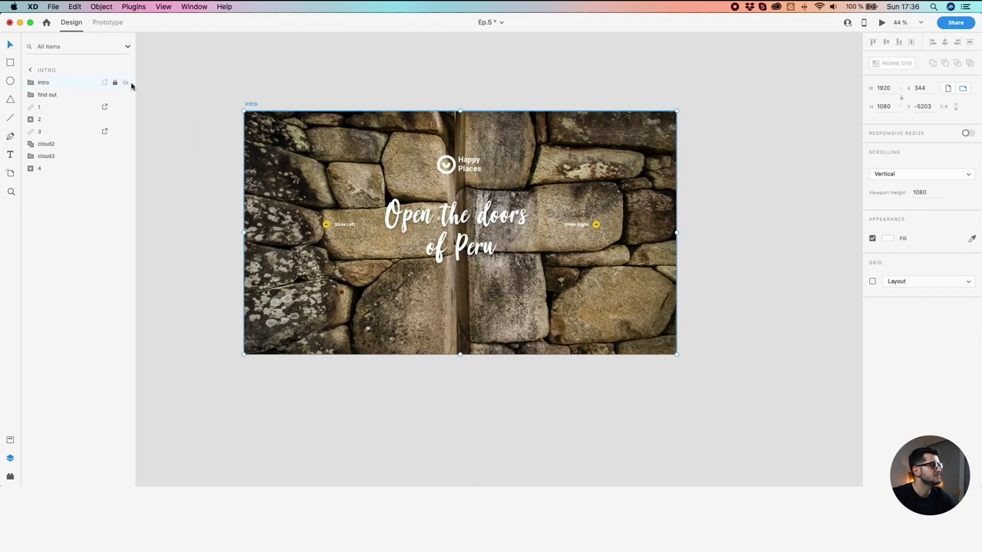
{"action": "left_click", "coordinate": [296, 79]}
Move the intro artboard up beneath Home, to about X 262, Y -6383, and select the Inter - 1 artboard
{"action": "left_click_drag", "start_coordinate": [341, 80], "coordinate": [352, 160]}
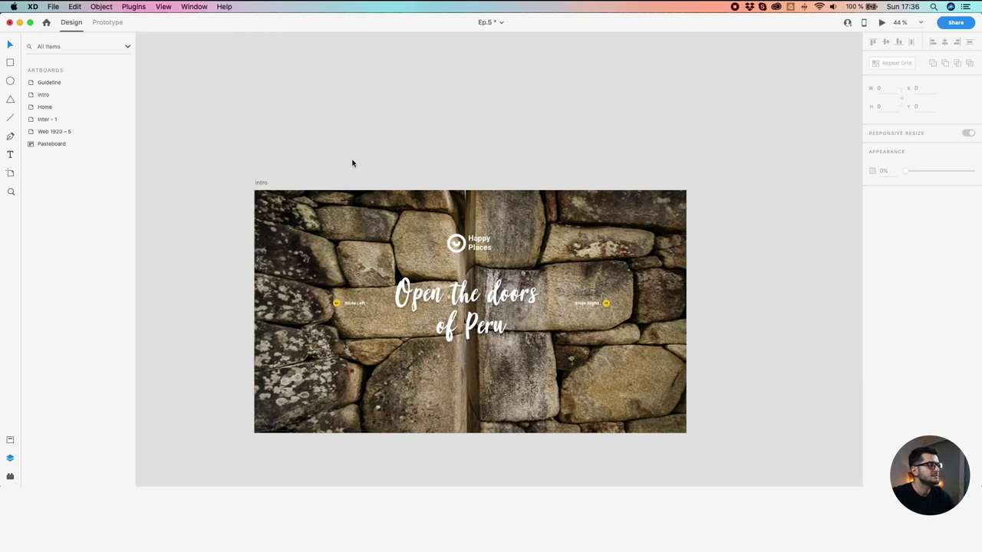
{"action": "scroll", "coordinate": [352, 161], "scroll_direction": "down", "scroll_amount": 2}
{"action": "left_click_drag", "start_coordinate": [357, 158], "coordinate": [379, 264]}
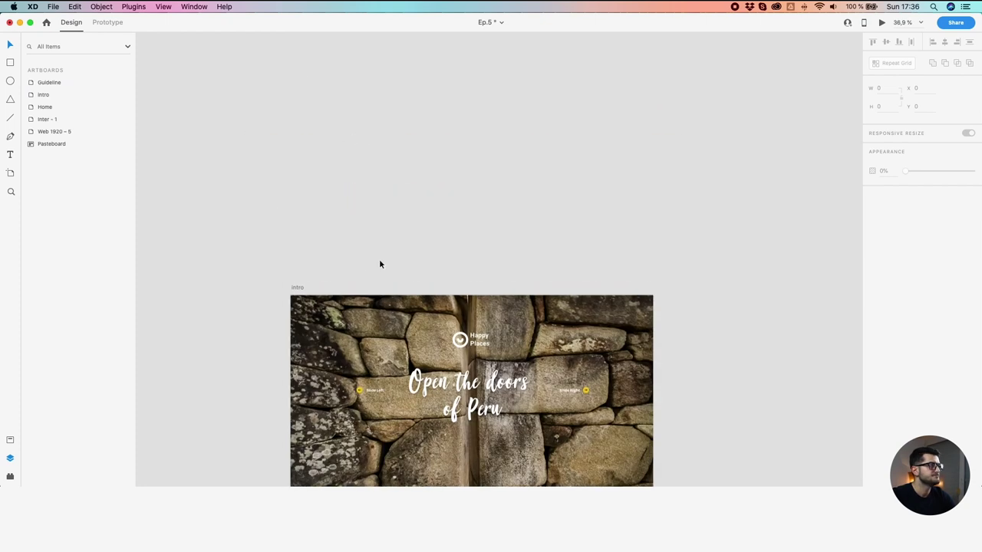
{"action": "scroll", "coordinate": [379, 263], "scroll_direction": "down", "scroll_amount": 4}
{"action": "left_click_drag", "start_coordinate": [354, 220], "coordinate": [400, 270]}
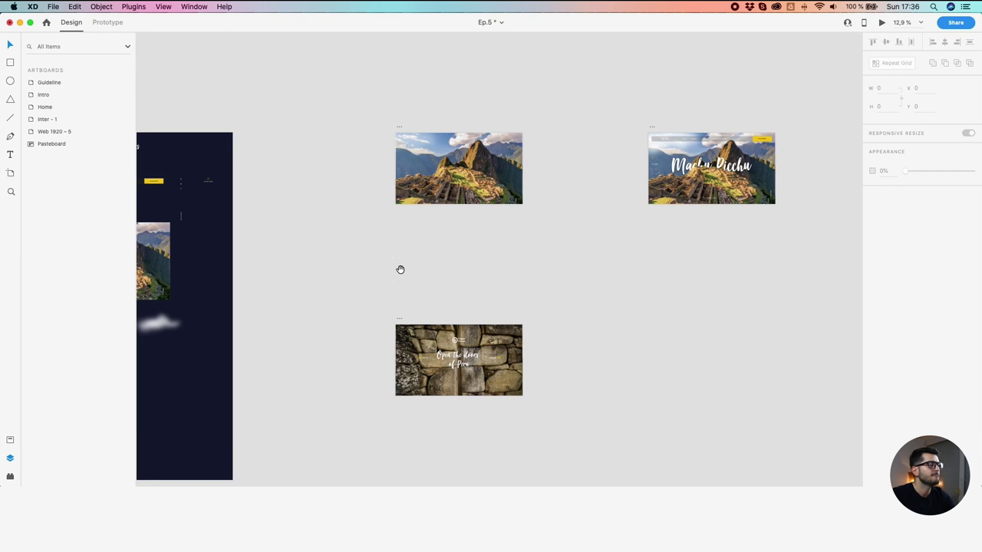
{"action": "left_click_drag", "start_coordinate": [399, 321], "coordinate": [393, 242]}
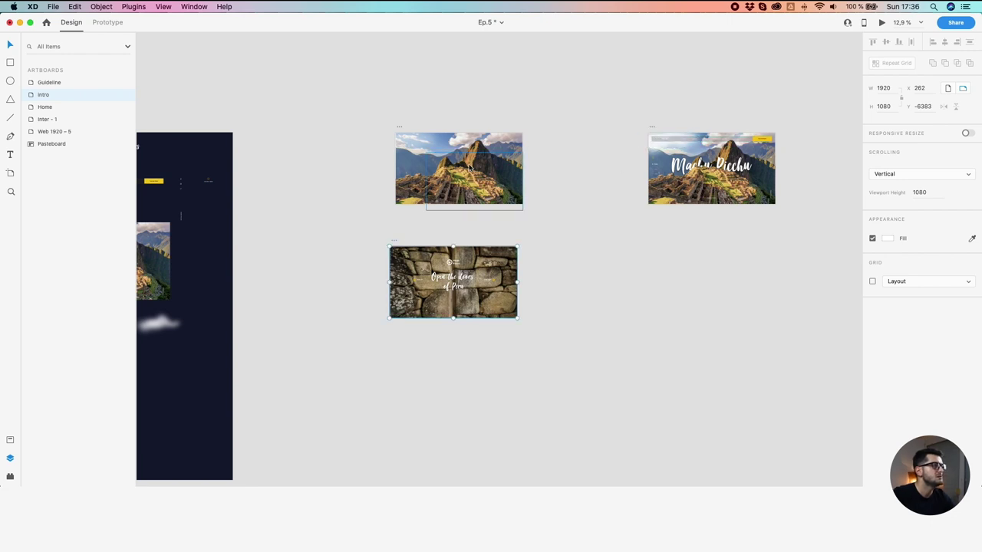
{"action": "left_click", "coordinate": [649, 128]}
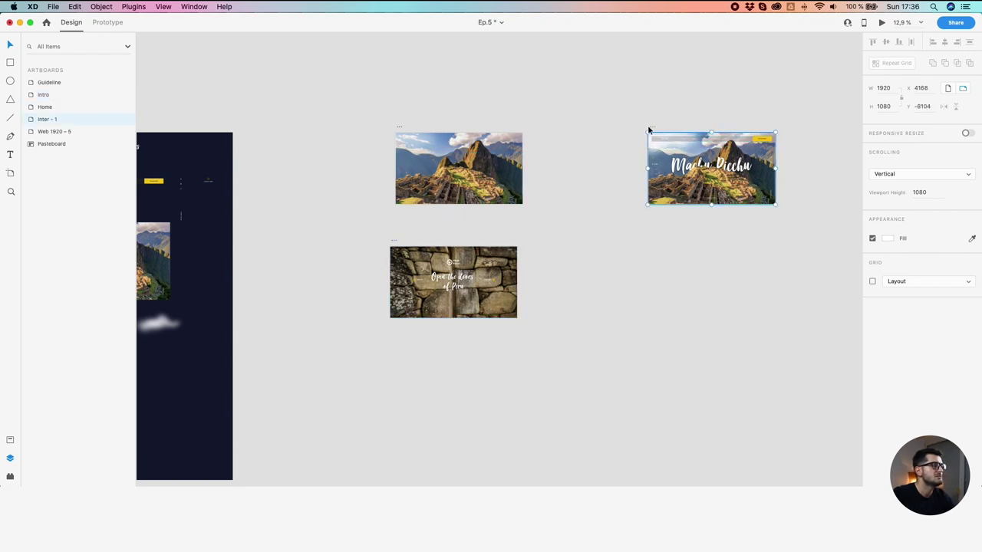
{"action": "scroll", "coordinate": [513, 157], "scroll_direction": "up", "scroll_amount": 3}
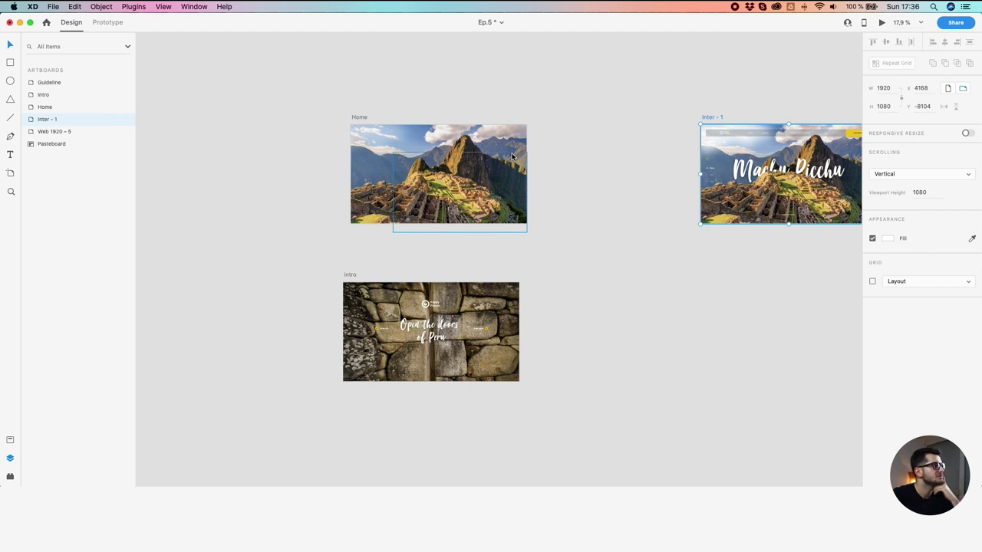
Examine the layer structure of the Home and intro artboards
{"action": "left_click", "coordinate": [500, 328]}
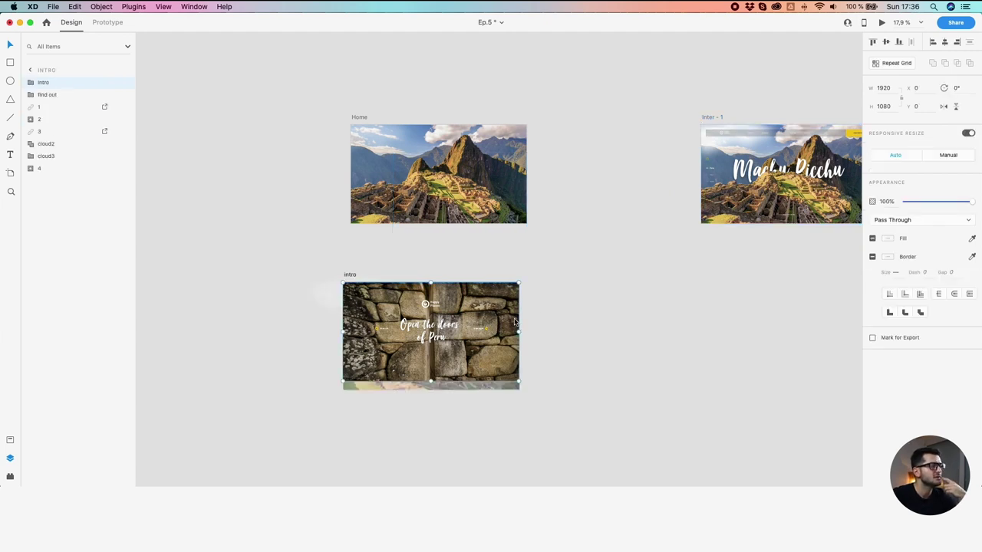
{"action": "left_click", "coordinate": [562, 304]}
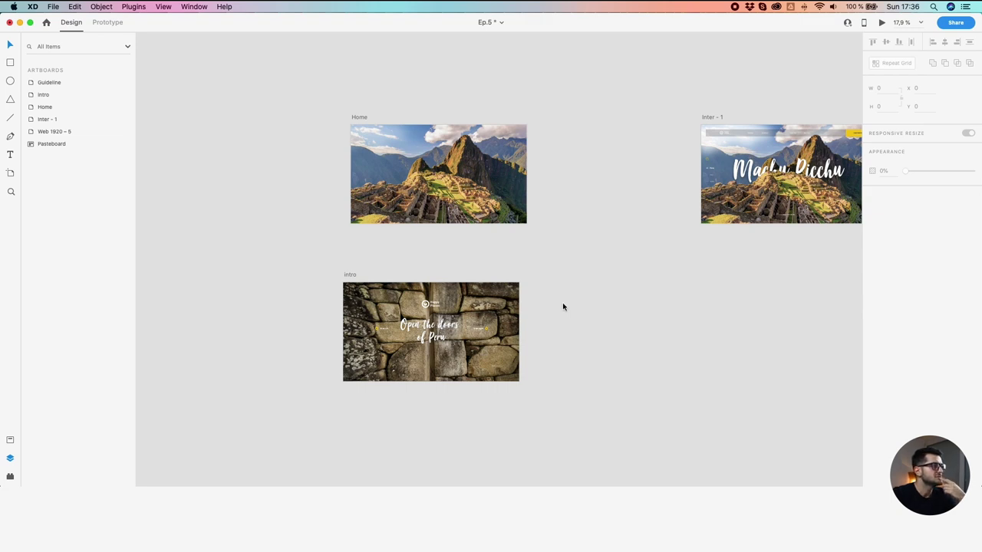
{"action": "left_click", "coordinate": [490, 305]}
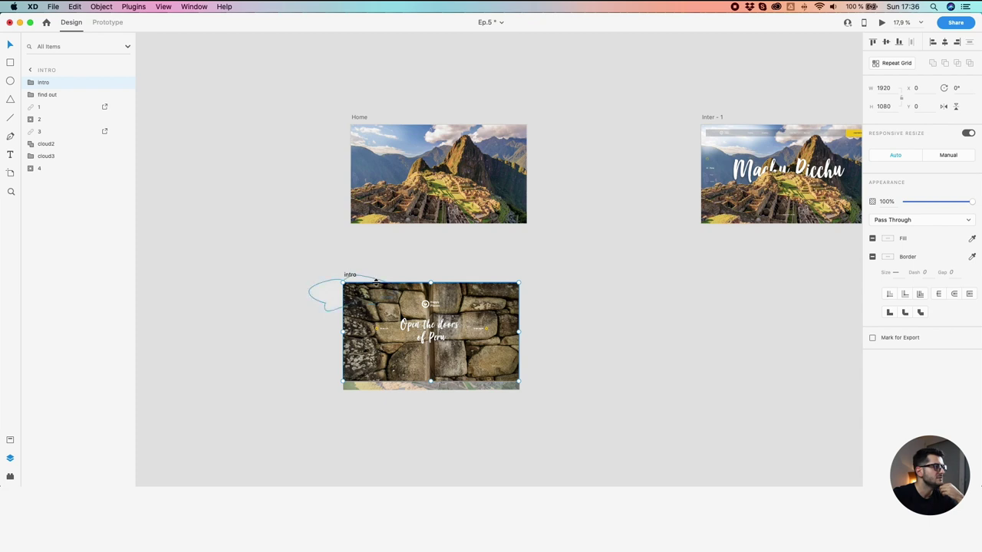
{"action": "double_click", "coordinate": [461, 303]}
{"action": "left_click", "coordinate": [360, 123]}
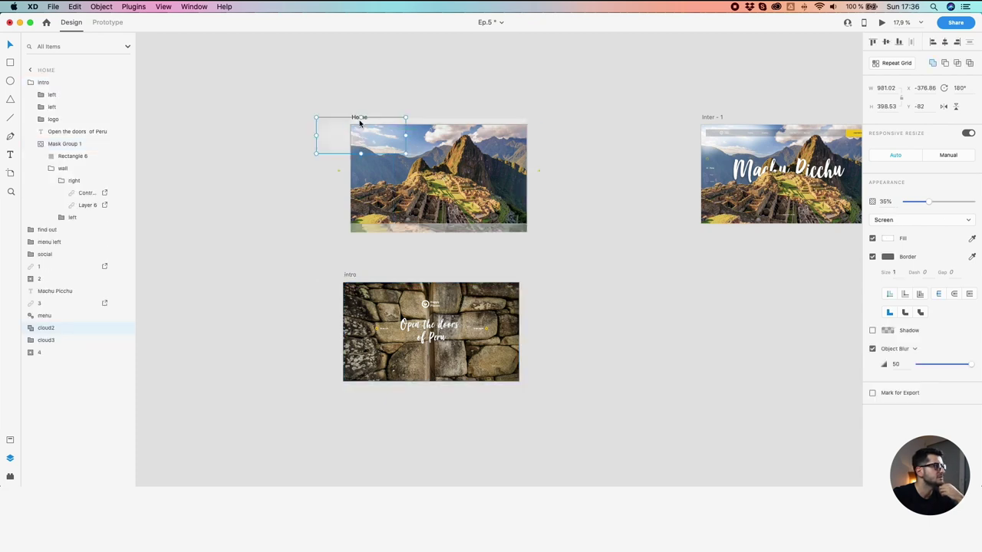
{"action": "left_click", "coordinate": [340, 97]}
{"action": "left_click", "coordinate": [357, 117]}
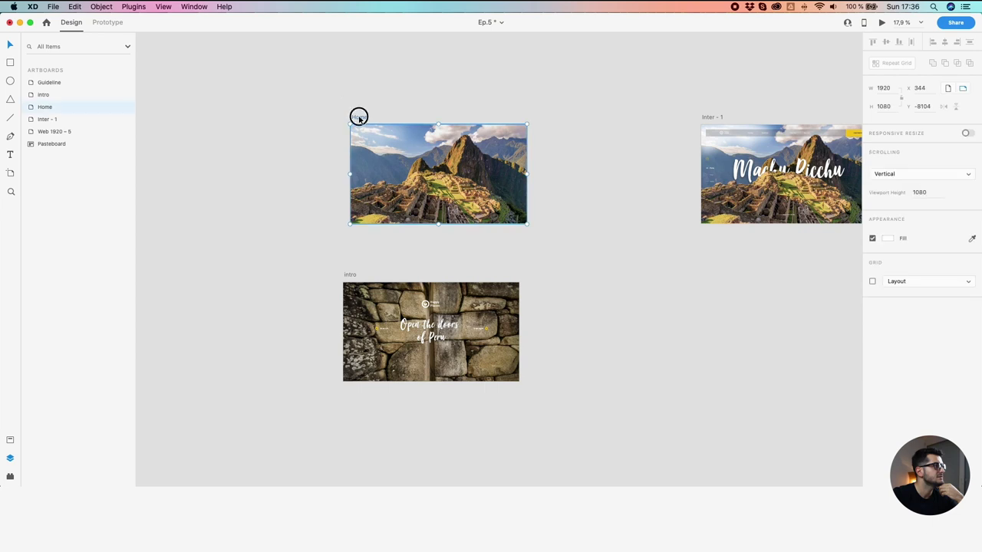
{"action": "double_click", "coordinate": [30, 108]}
{"action": "left_click", "coordinate": [31, 83]}
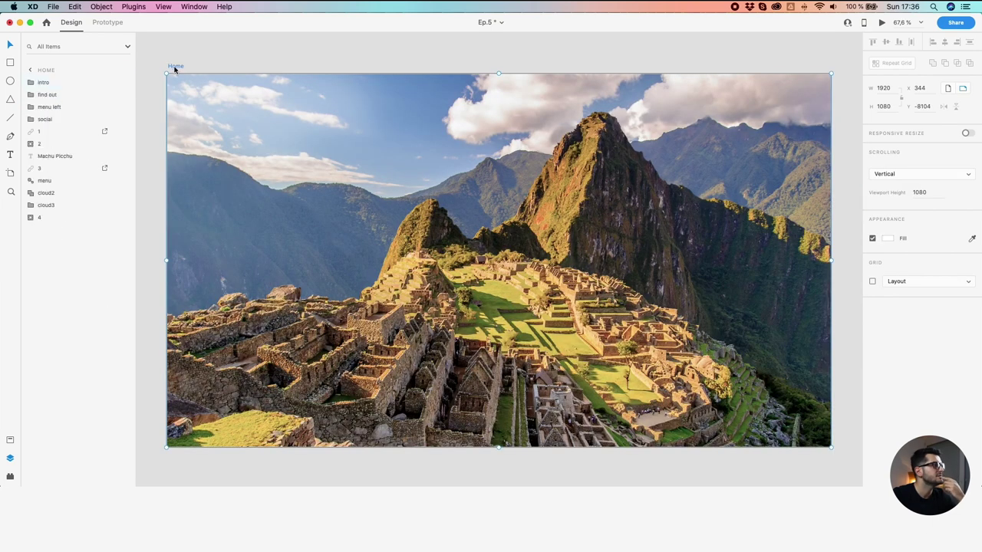
{"action": "left_click", "coordinate": [31, 70]}
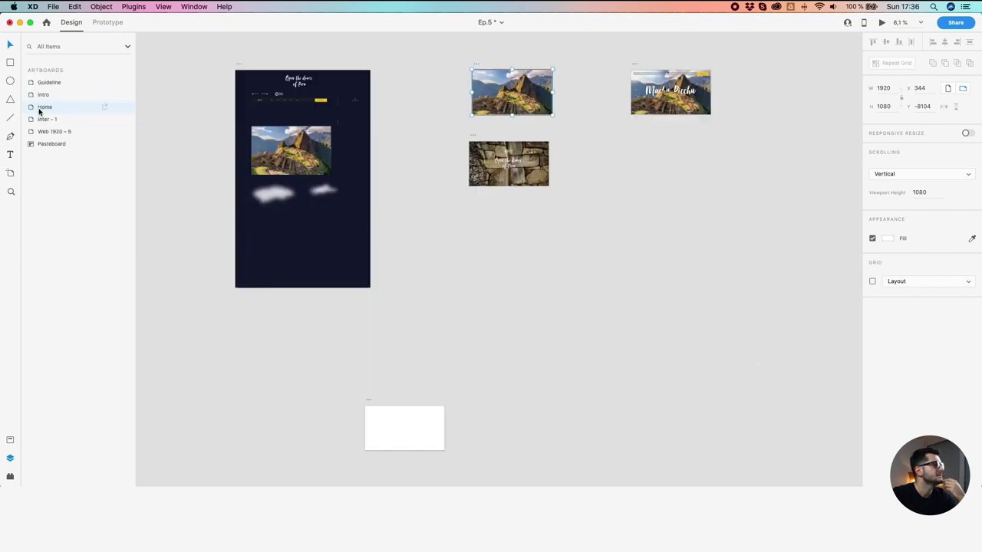
{"action": "double_click", "coordinate": [31, 95]}
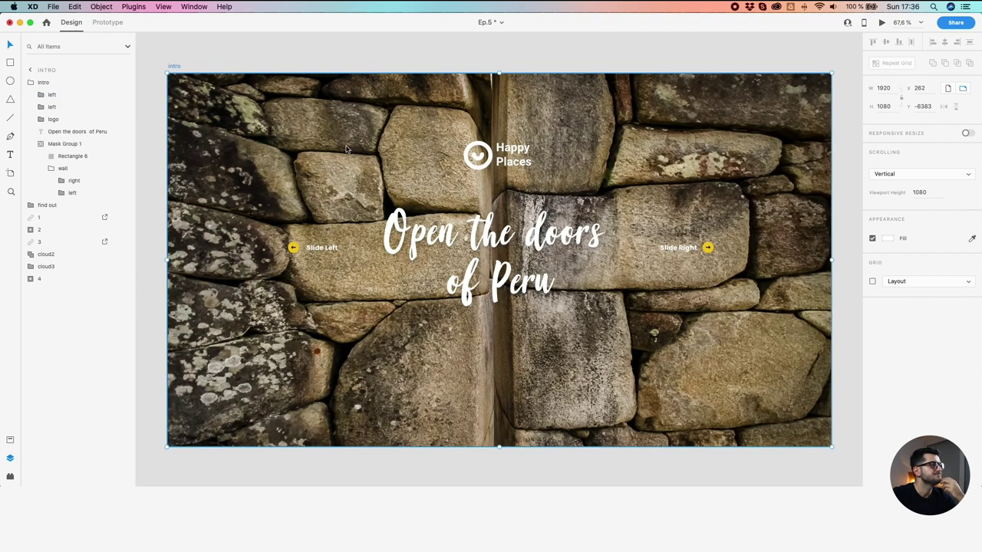
{"action": "scroll", "coordinate": [342, 148], "scroll_direction": "down", "scroll_amount": 3}
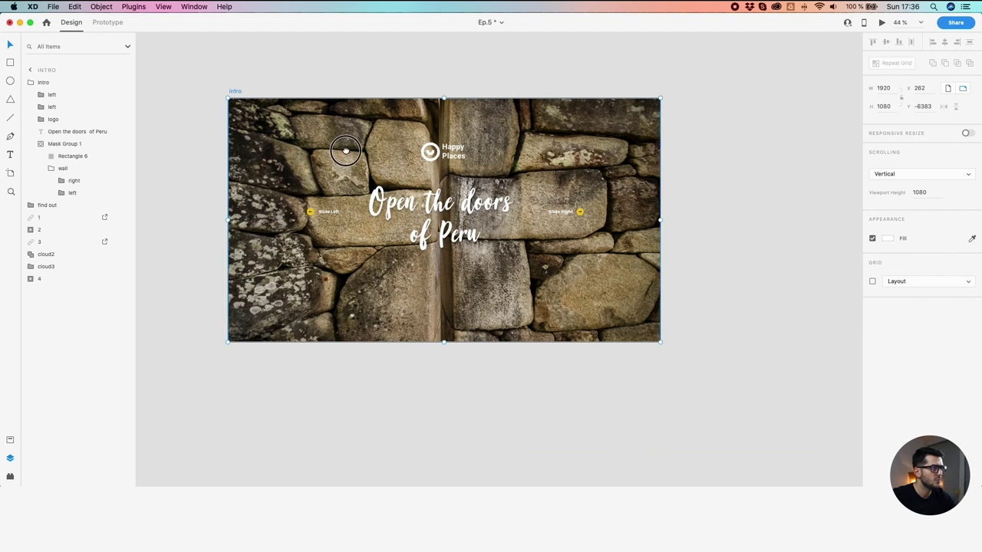
{"action": "left_click_drag", "start_coordinate": [345, 145], "coordinate": [376, 230]}
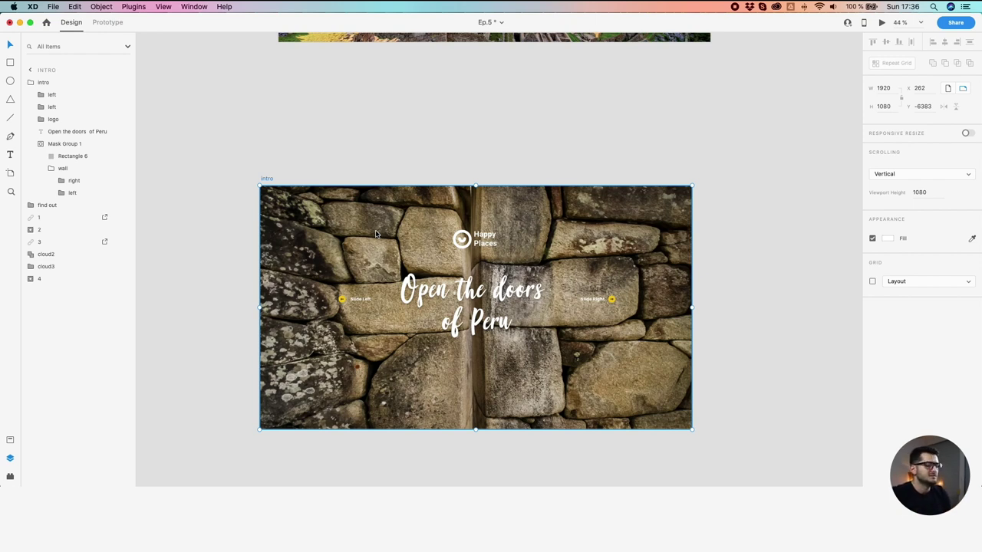
Inspect the wall group and its right and left halves inside the intro artboard's mask group
{"action": "left_click", "coordinate": [574, 233]}
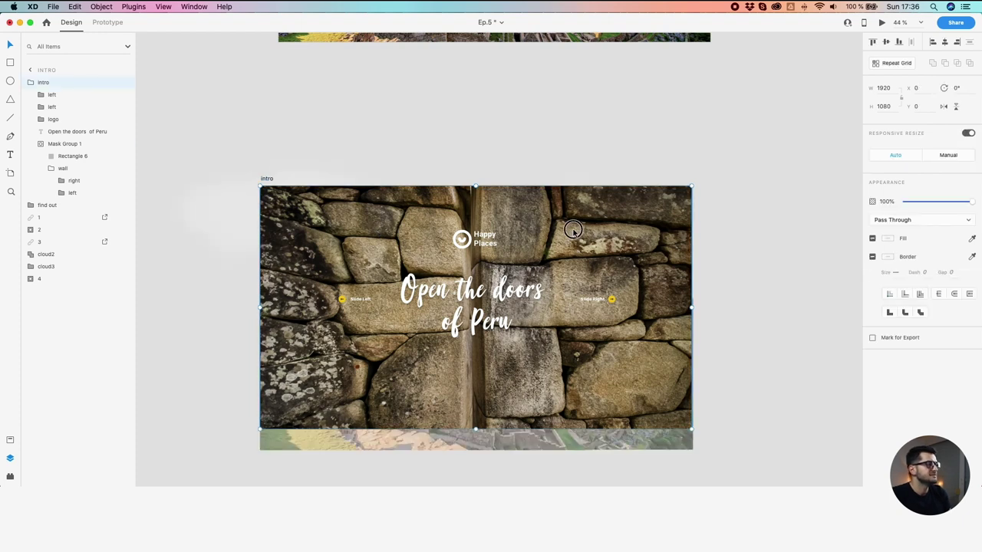
{"action": "double_click", "coordinate": [594, 270]}
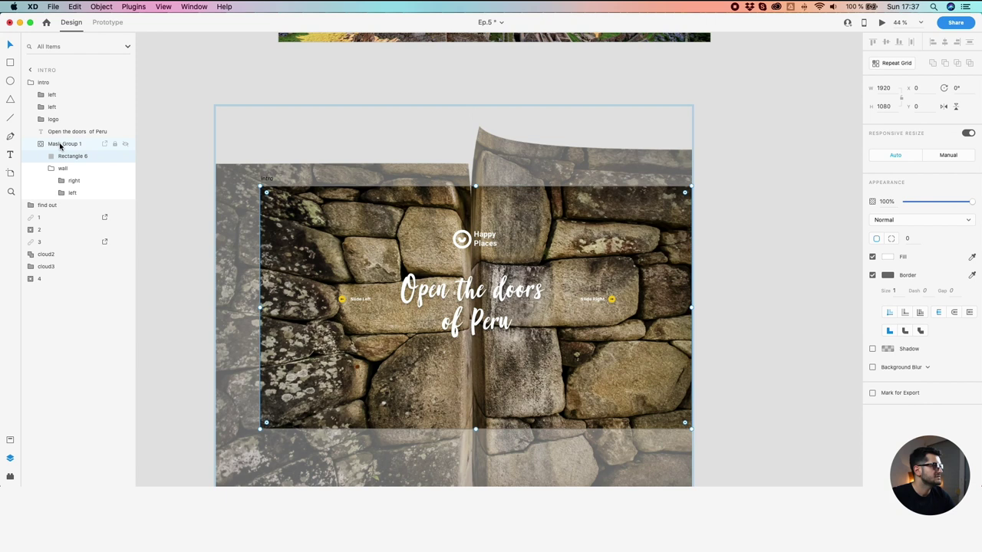
{"action": "left_click", "coordinate": [65, 168]}
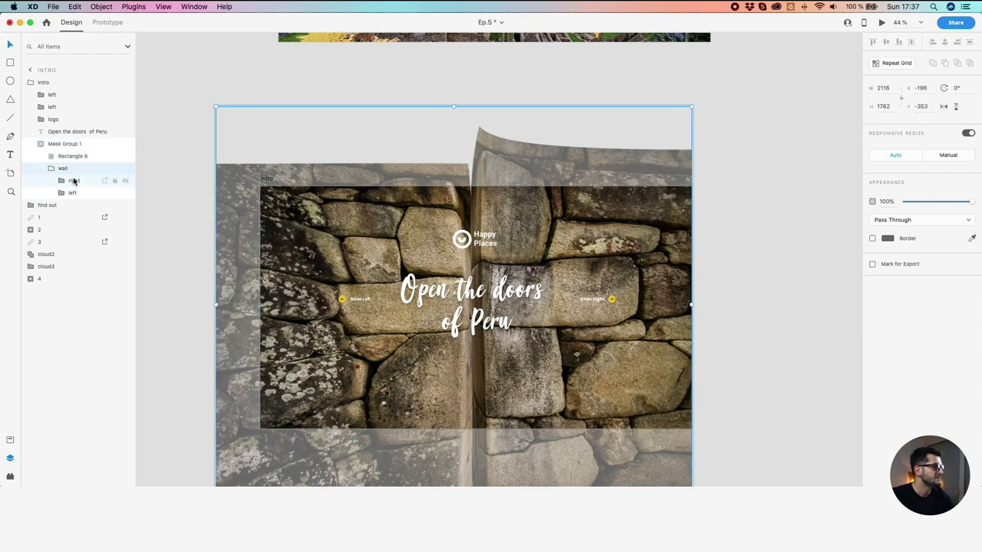
{"action": "left_click", "coordinate": [73, 181]}
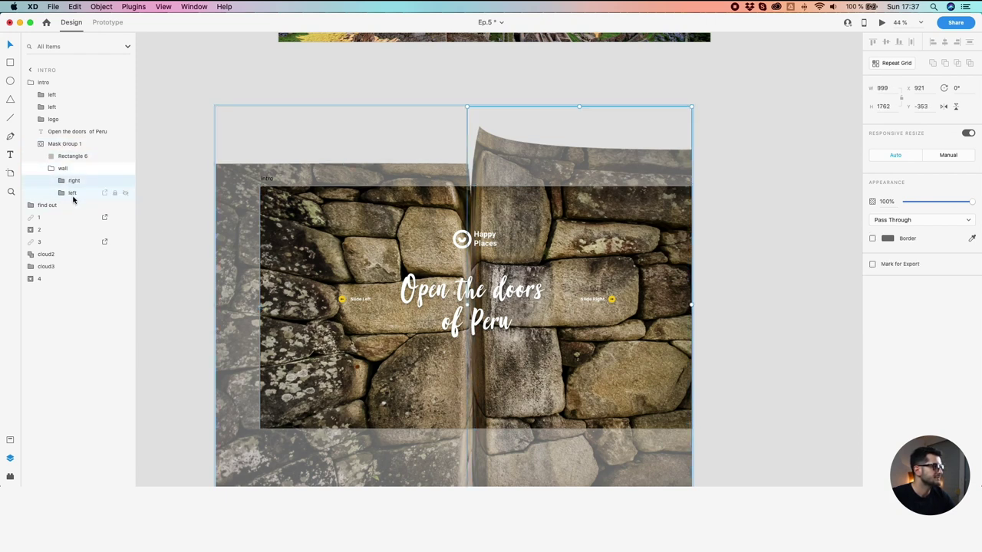
{"action": "left_click", "coordinate": [74, 194]}
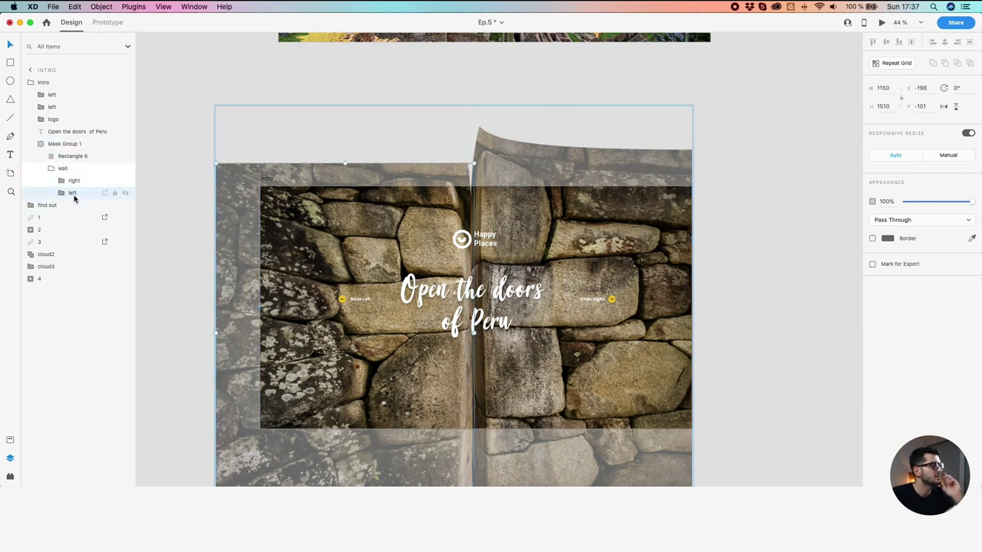
Switch to prototype mode and rename the intro artboard's Slide Right group as "right"
{"action": "left_click", "coordinate": [342, 299]}
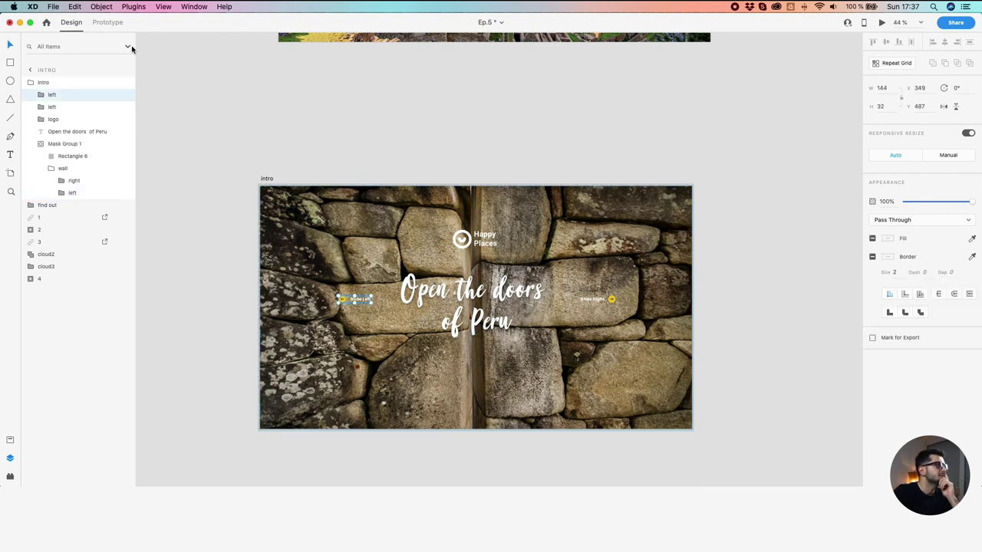
{"action": "left_click", "coordinate": [107, 22]}
{"action": "scroll", "coordinate": [332, 211], "scroll_direction": "up", "scroll_amount": 2}
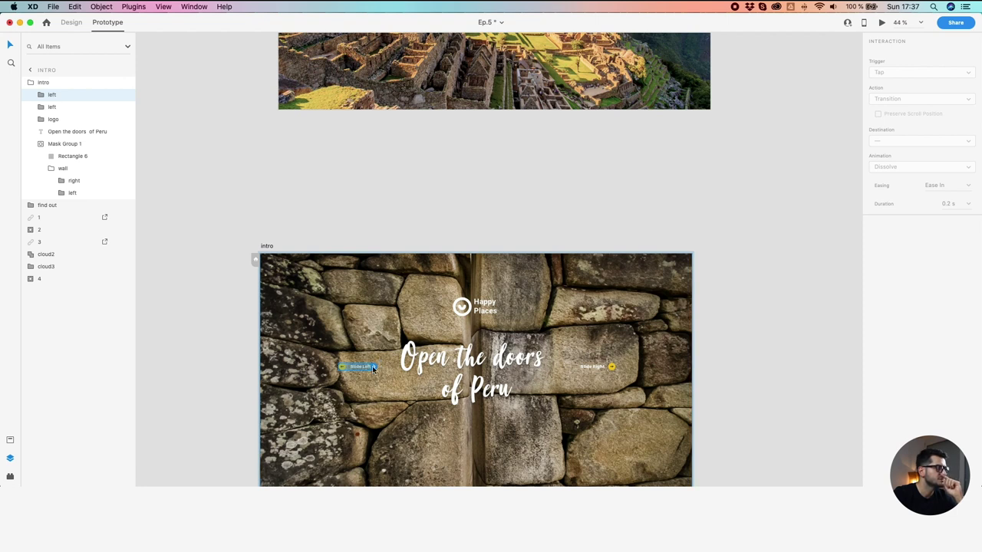
{"action": "left_click", "coordinate": [43, 108]}
{"action": "double_click", "coordinate": [60, 107]}
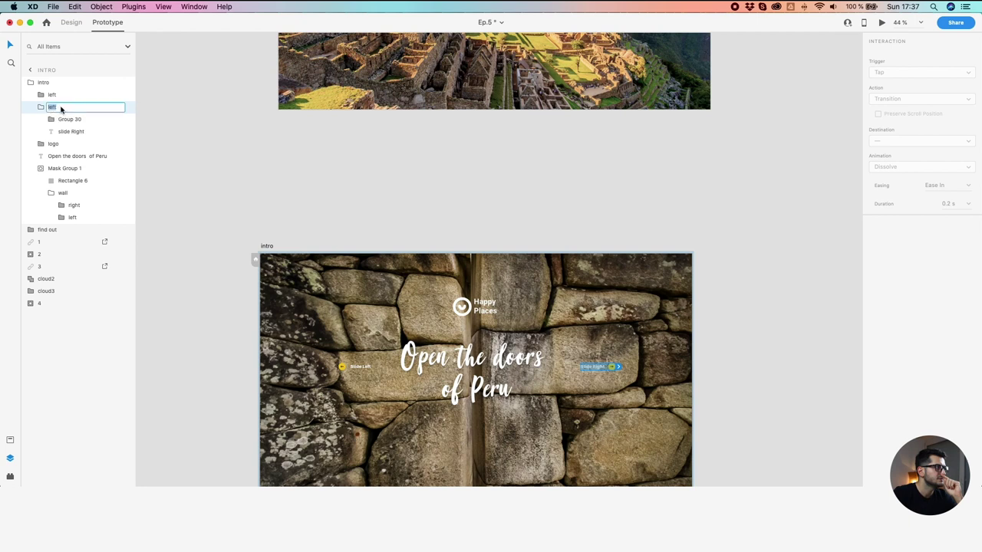
{"action": "type", "text": "right"}
{"action": "key", "text": "Return"}
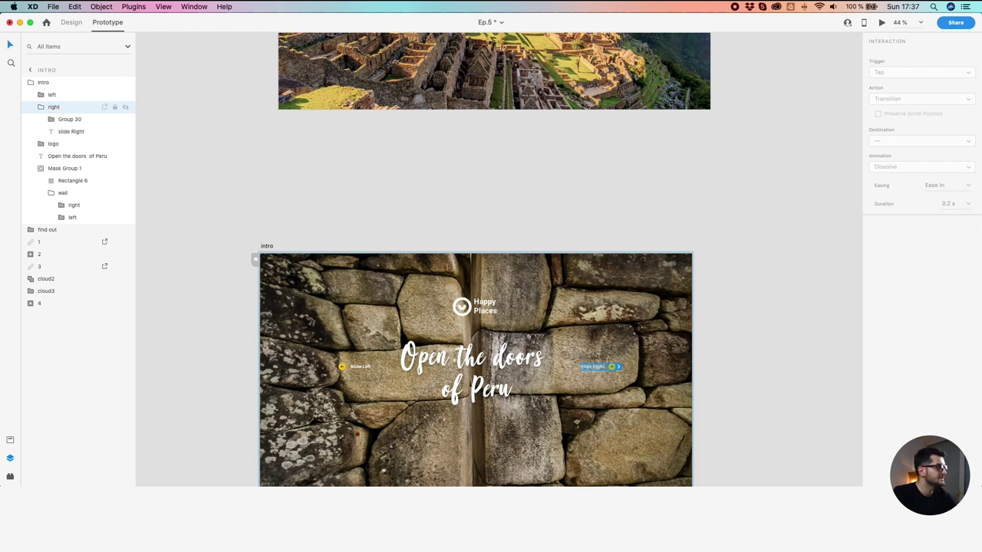
Rename the mislabelled group holding the Slide Right text on the Home artboard as "right"
{"action": "left_click", "coordinate": [454, 163]}
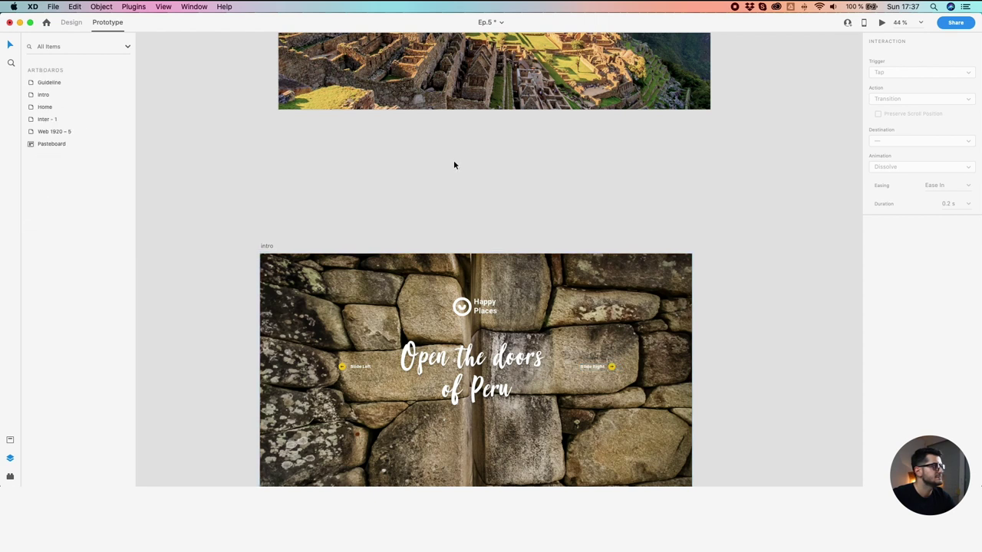
{"action": "scroll", "coordinate": [467, 182], "scroll_direction": "up", "scroll_amount": 5}
{"action": "left_click", "coordinate": [728, 183]}
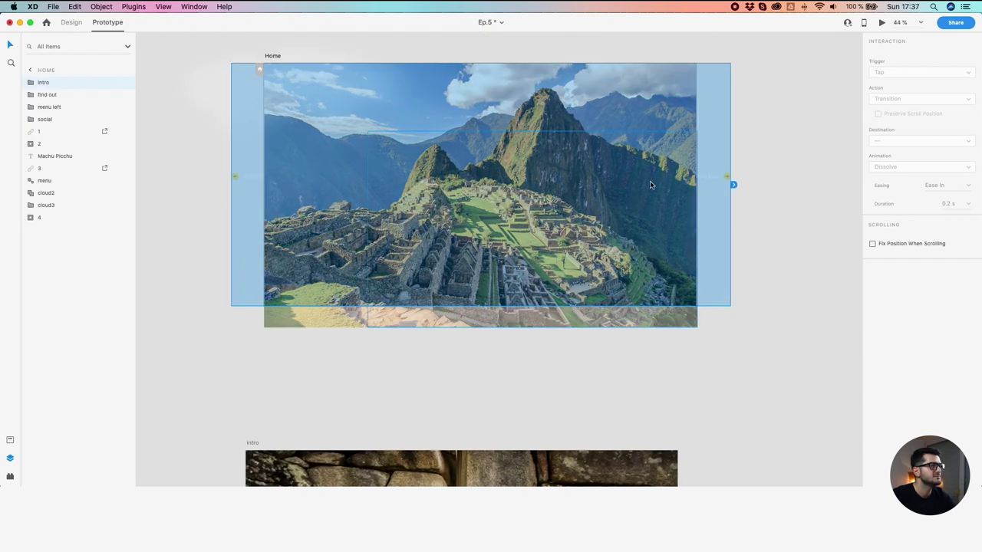
{"action": "left_click", "coordinate": [720, 178]}
{"action": "left_click", "coordinate": [695, 176]}
{"action": "left_click", "coordinate": [713, 178]}
{"action": "left_click", "coordinate": [713, 178]}
{"action": "left_click", "coordinate": [31, 83]}
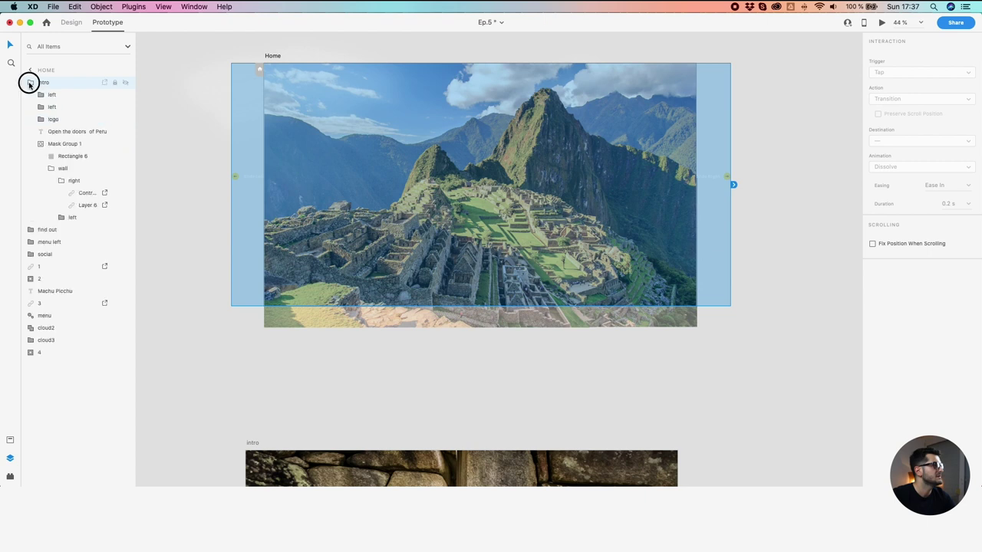
{"action": "left_click", "coordinate": [40, 107]}
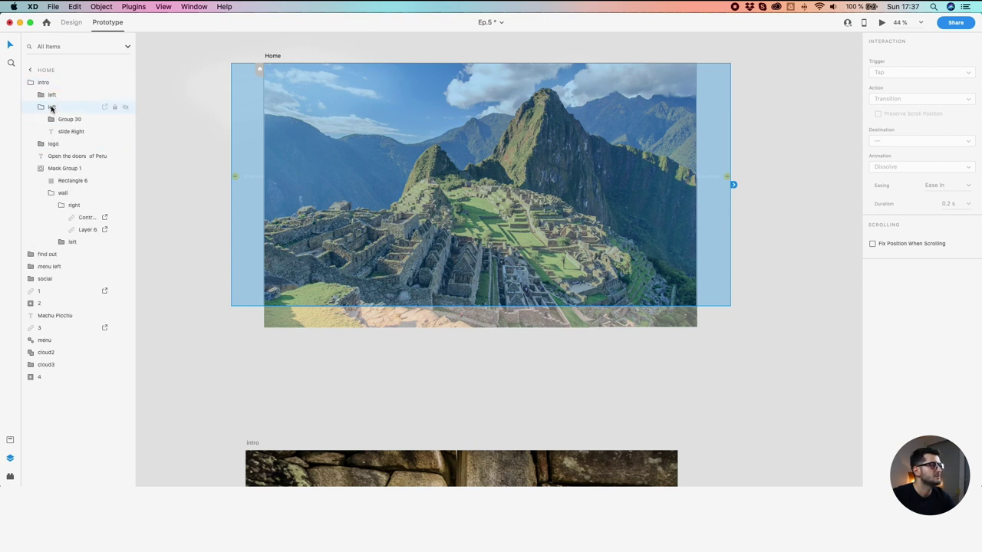
{"action": "left_click", "coordinate": [52, 108]}
{"action": "double_click", "coordinate": [51, 107]}
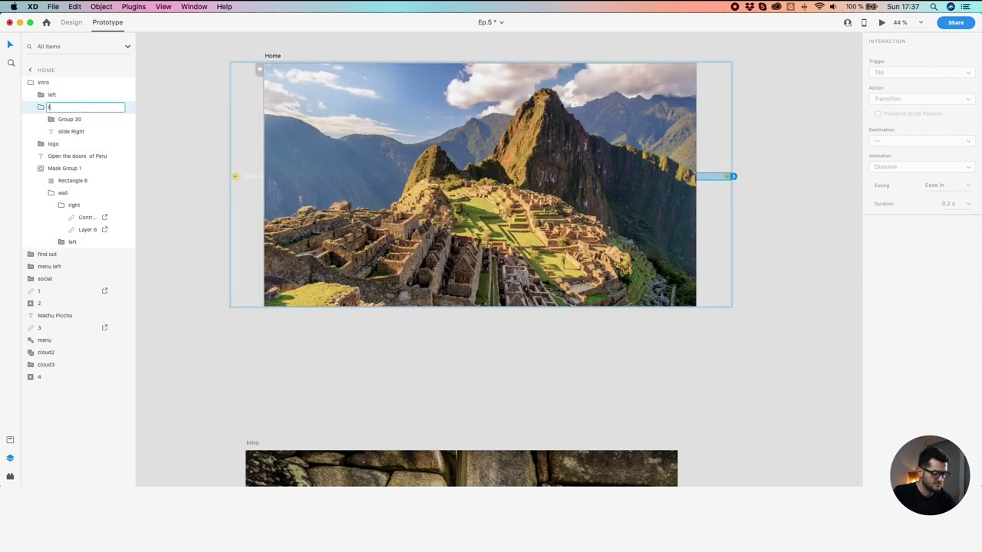
{"action": "key", "text": "Return"}
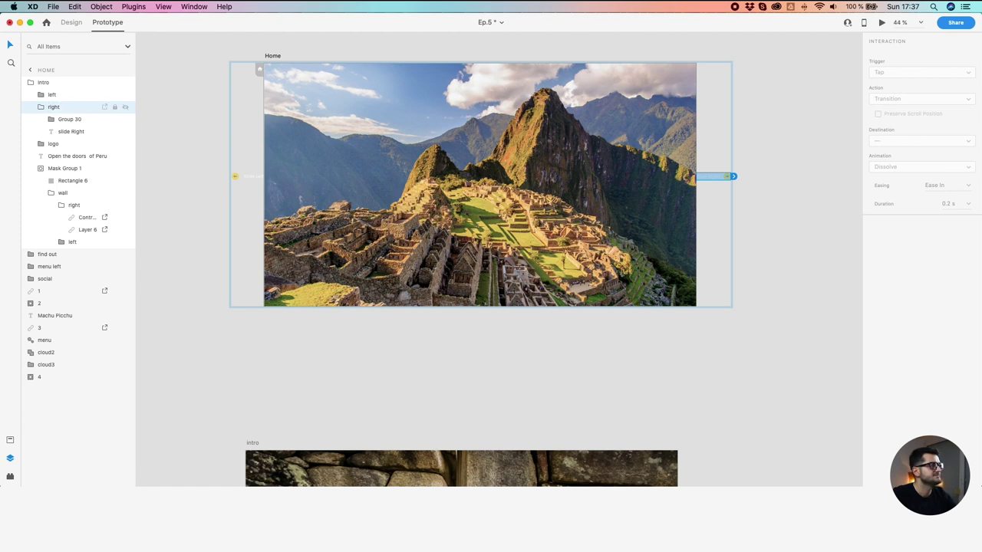
Rename the Slide Right group on the Guideline artboard as "right"
{"action": "left_click", "coordinate": [287, 383]}
{"action": "scroll", "coordinate": [287, 384], "scroll_direction": "down", "scroll_amount": 5}
{"action": "scroll", "coordinate": [398, 260], "scroll_direction": "down", "scroll_amount": 3}
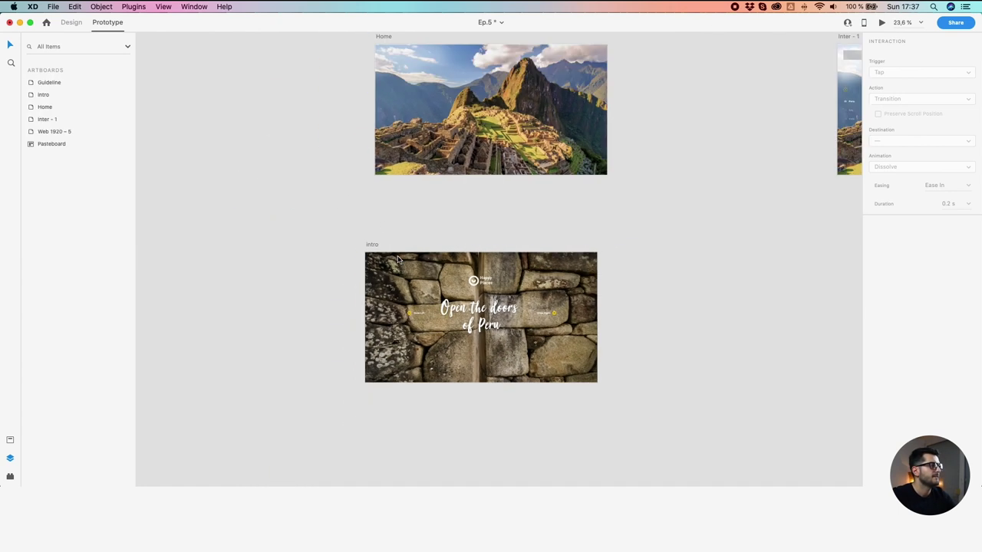
{"action": "left_click_drag", "start_coordinate": [310, 256], "coordinate": [507, 272]}
{"action": "scroll", "coordinate": [325, 182], "scroll_direction": "up", "scroll_amount": 5}
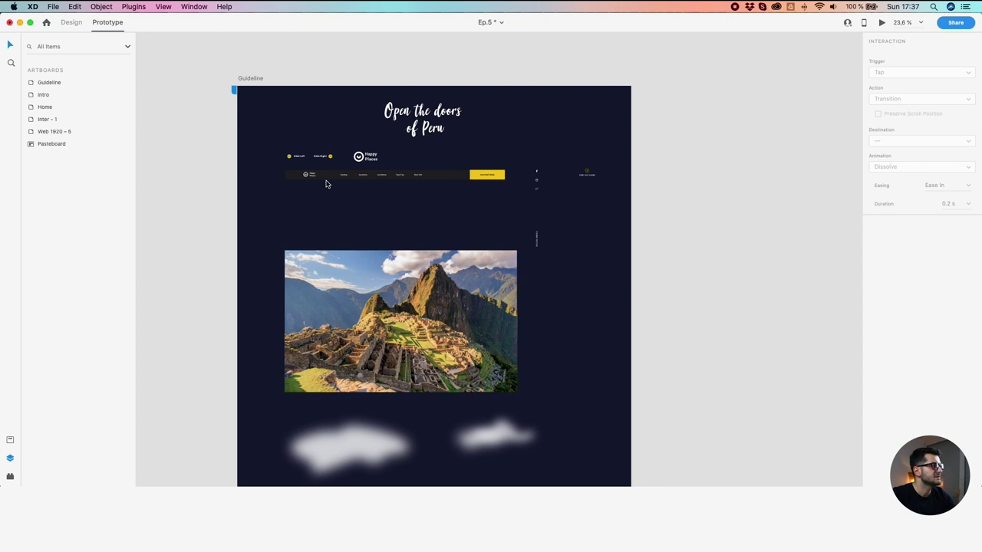
{"action": "left_click", "coordinate": [340, 162]}
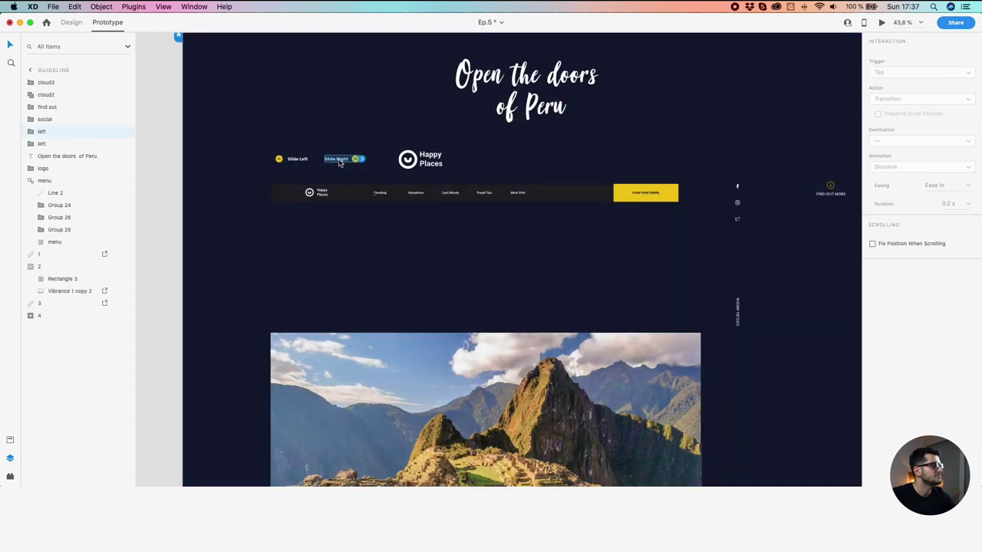
{"action": "double_click", "coordinate": [40, 132]}
{"action": "type", "text": "rig"}
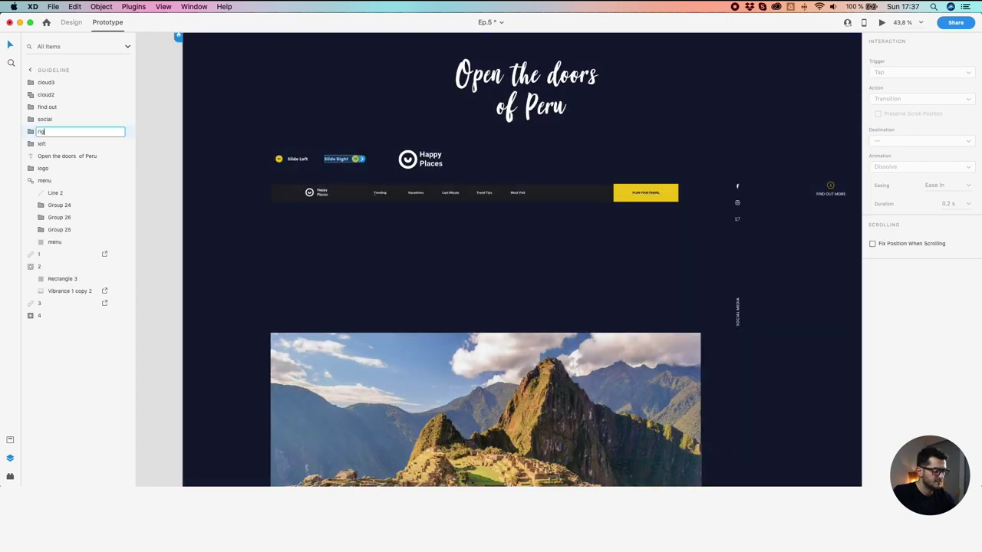
{"action": "type", "text": "ht"}
{"action": "key", "text": "Return"}
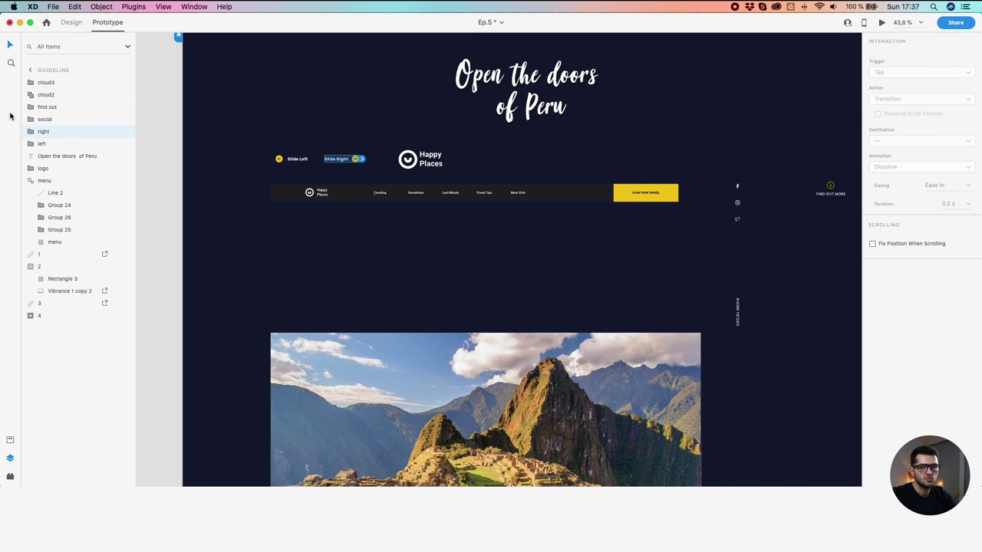
Link the intro artboard's Slide Right group to the Home artboard with a tap-triggered Auto-Animate interaction
{"action": "key", "text": "super+0"}
{"action": "left_click_drag", "start_coordinate": [565, 161], "coordinate": [429, 177]}
{"action": "scroll", "coordinate": [561, 188], "scroll_direction": "up", "scroll_amount": 1}
{"action": "scroll", "coordinate": [564, 189], "scroll_direction": "up", "scroll_amount": 1}
{"action": "left_click_drag", "start_coordinate": [395, 280], "coordinate": [401, 267]}
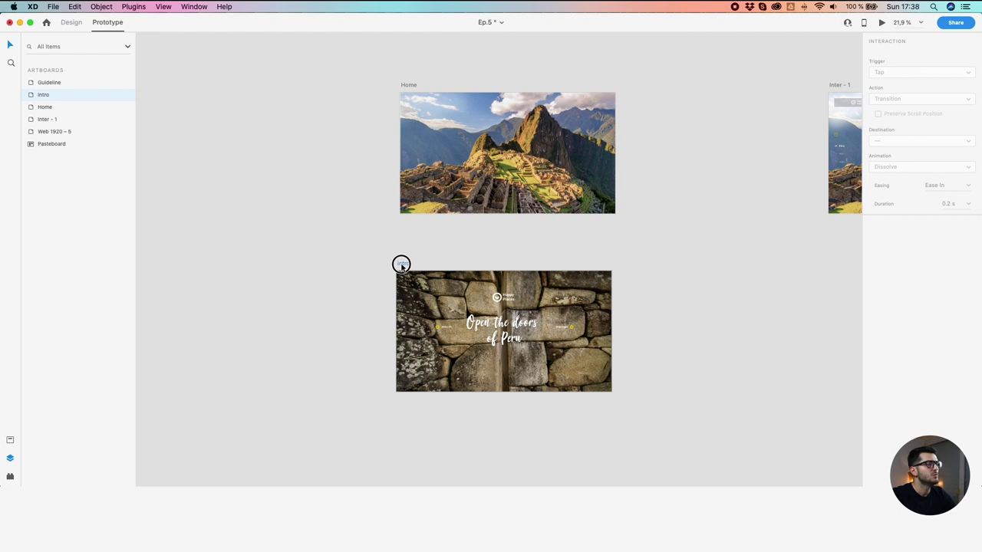
{"action": "left_click", "coordinate": [401, 265]}
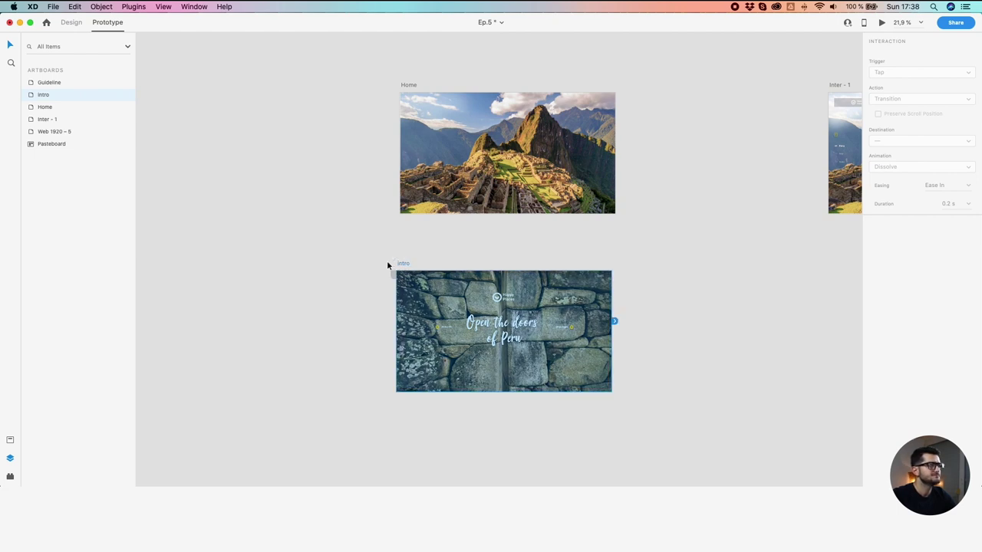
{"action": "scroll", "coordinate": [550, 321], "scroll_direction": "up", "scroll_amount": 4}
{"action": "left_click", "coordinate": [550, 325]}
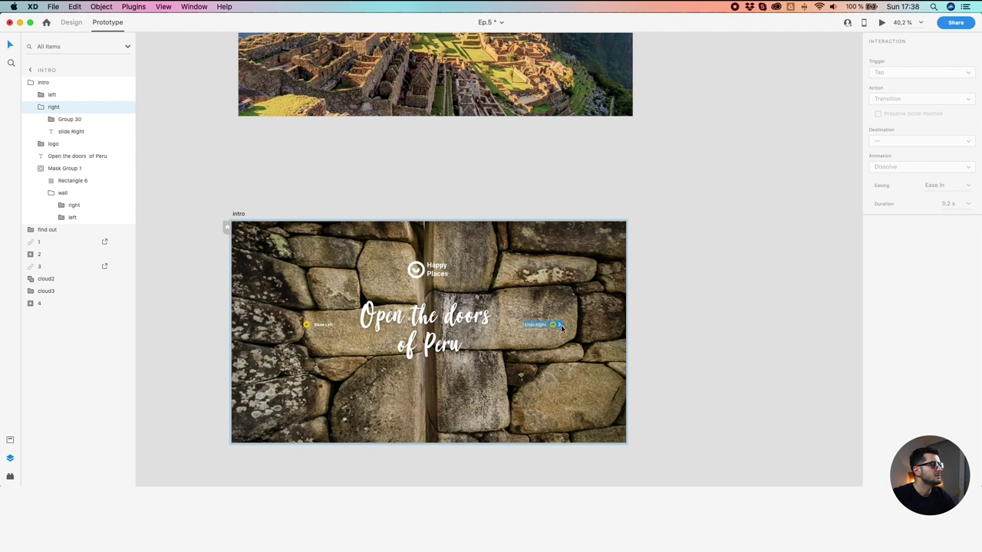
{"action": "left_click_drag", "start_coordinate": [560, 325], "coordinate": [540, 63]}
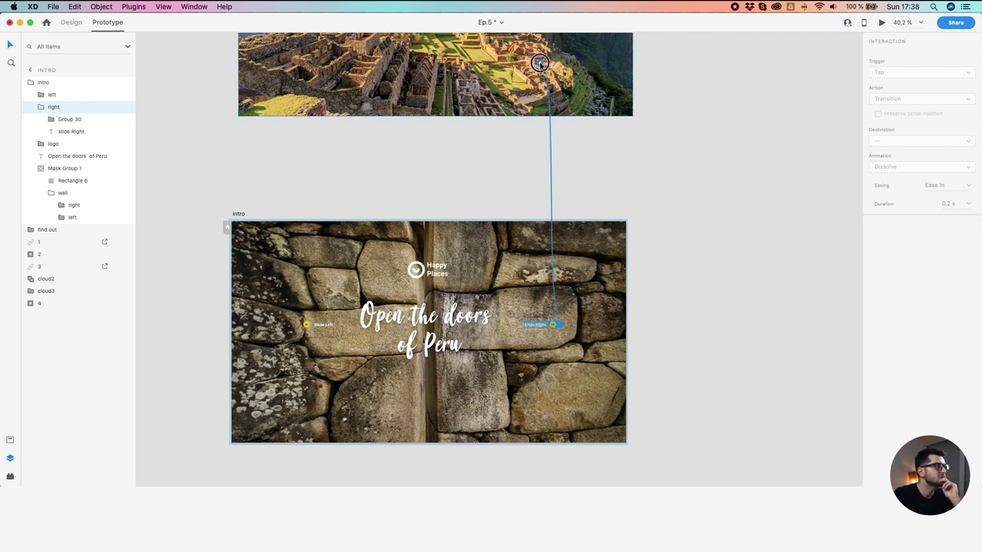
{"action": "left_click_drag", "start_coordinate": [540, 63], "coordinate": [540, 62]}
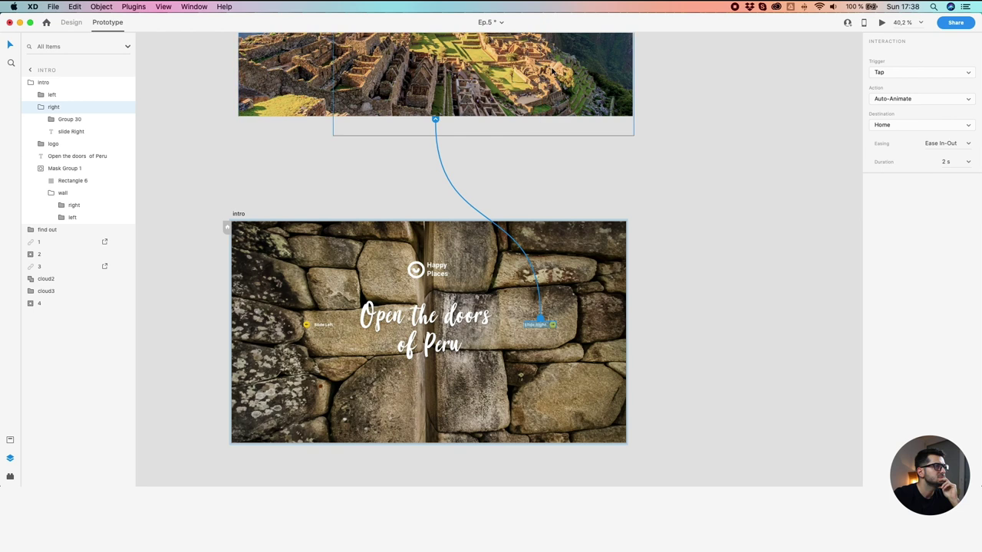
Change the trigger of the intro artboard's Slide Right link to Drag
{"action": "left_click", "coordinate": [890, 73]}
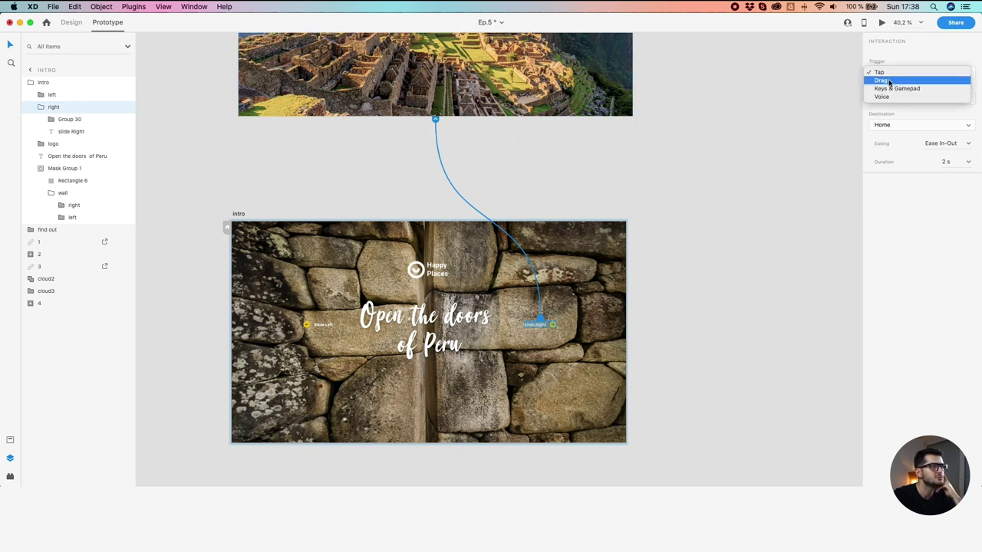
{"action": "left_click", "coordinate": [888, 81]}
Link the intro artboard's Slide Left group to Home using a Drag trigger, Auto-Animate action and Ease In-Out easing
{"action": "left_click", "coordinate": [293, 323]}
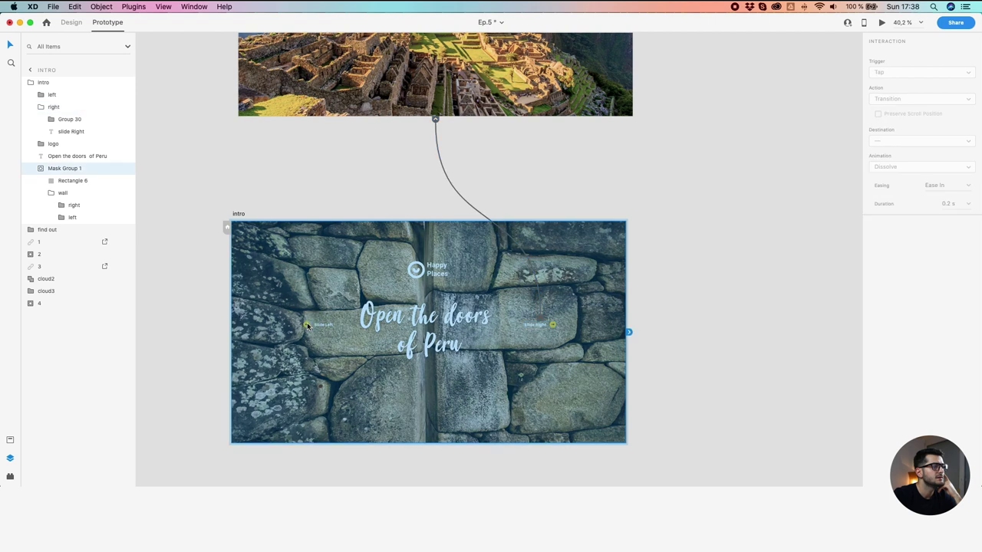
{"action": "left_click", "coordinate": [306, 326]}
{"action": "left_click_drag", "start_coordinate": [339, 325], "coordinate": [370, 71]}
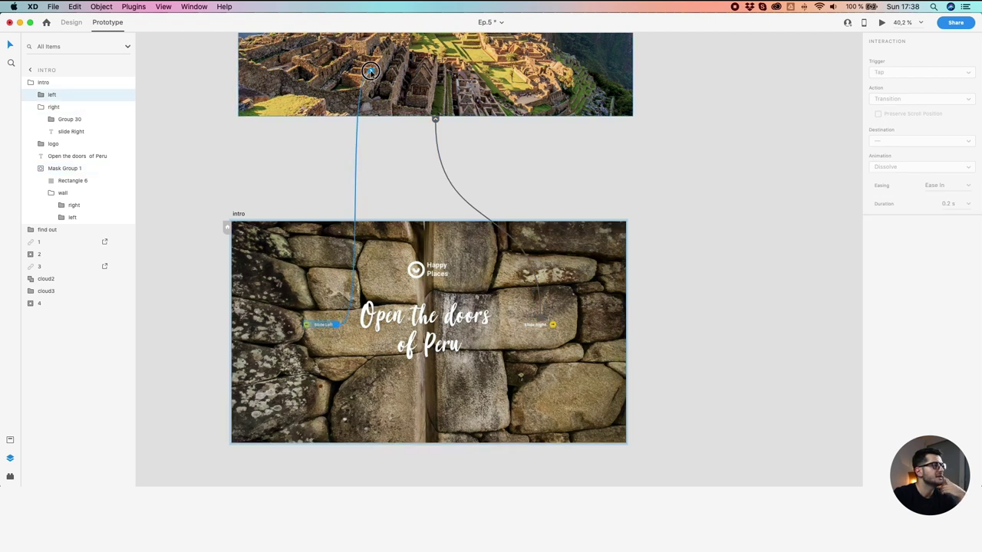
{"action": "left_click_drag", "start_coordinate": [371, 70], "coordinate": [370, 71]}
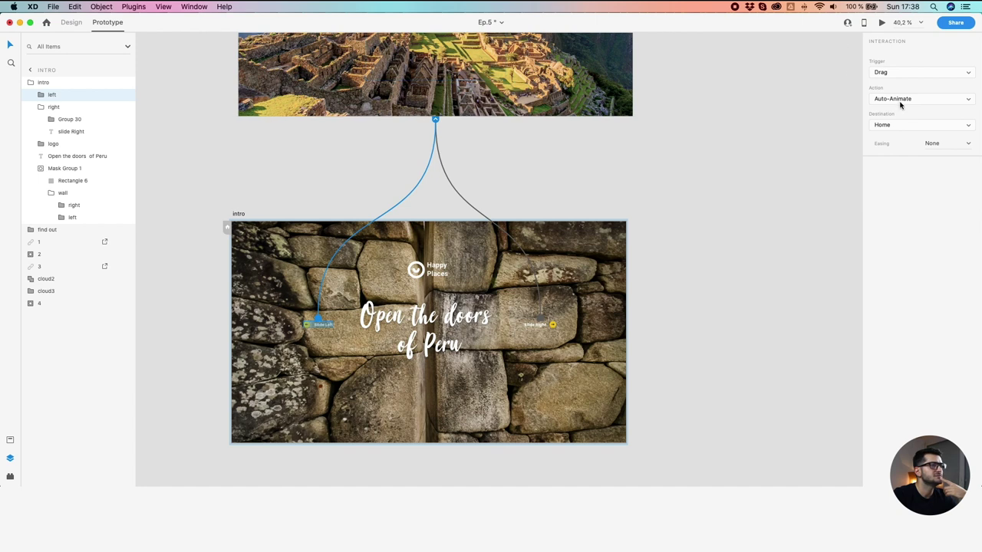
{"action": "left_click", "coordinate": [972, 145]}
{"action": "left_click", "coordinate": [939, 183]}
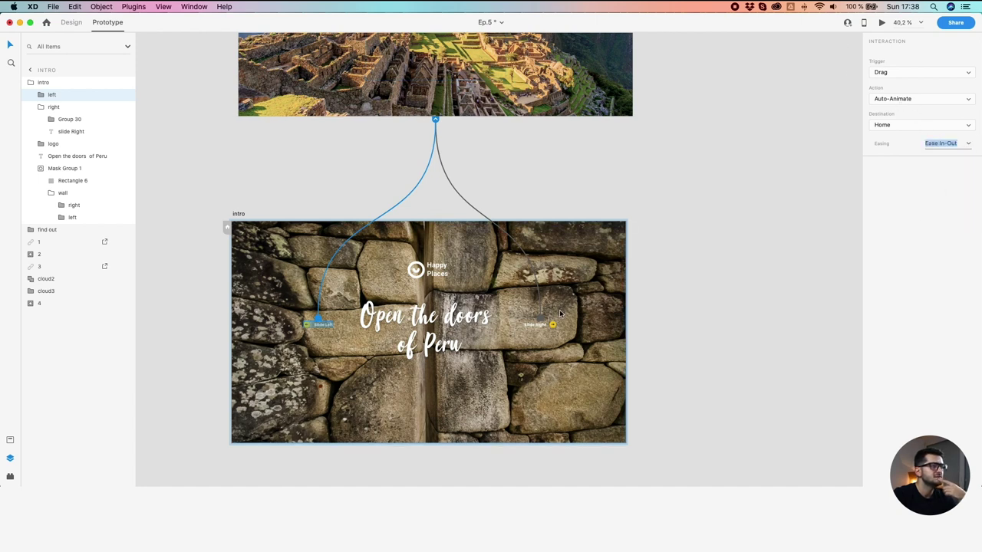
Set the easing of the Slide Right group's link to Home to Ease In-Out
{"action": "left_click", "coordinate": [540, 322]}
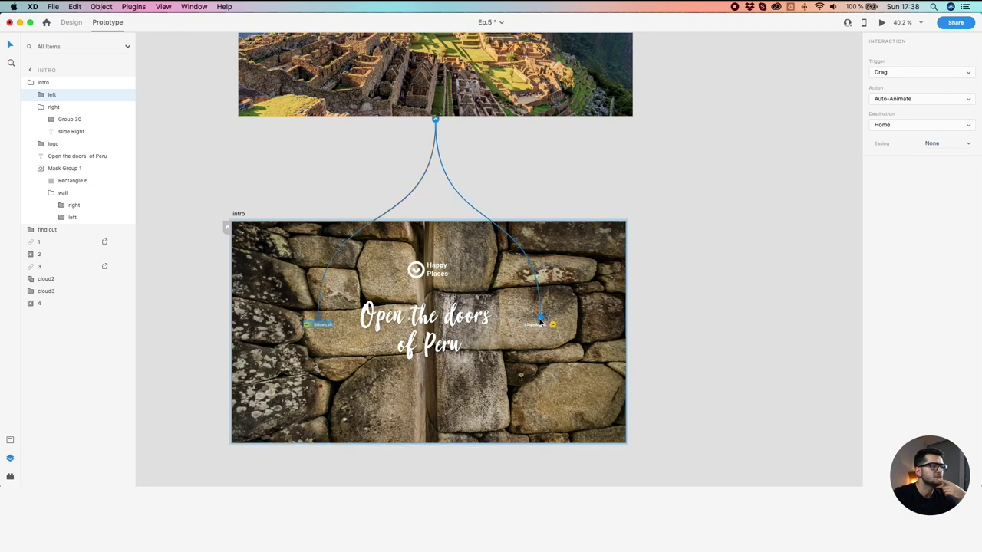
{"action": "left_click", "coordinate": [967, 145]}
{"action": "left_click", "coordinate": [939, 183]}
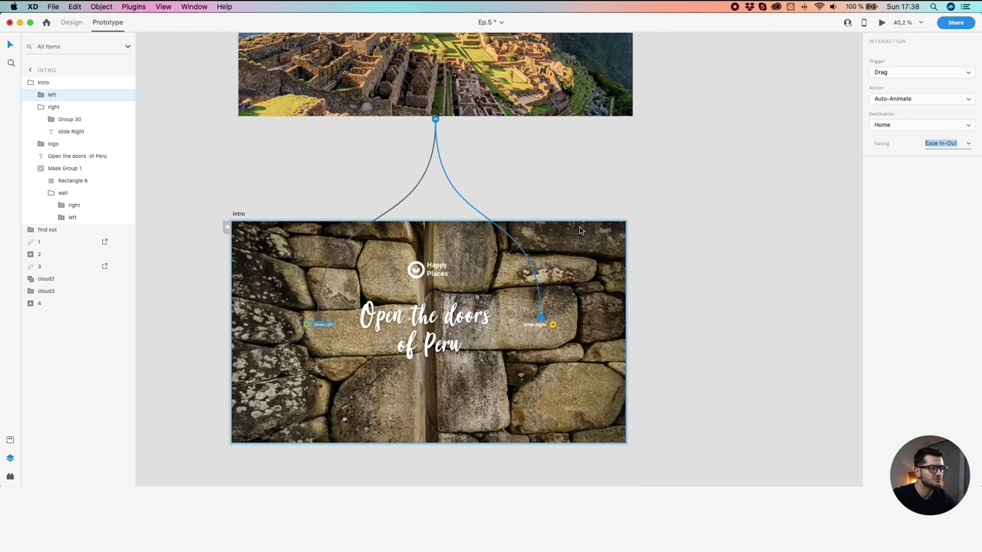
{"action": "left_click", "coordinate": [535, 325]}
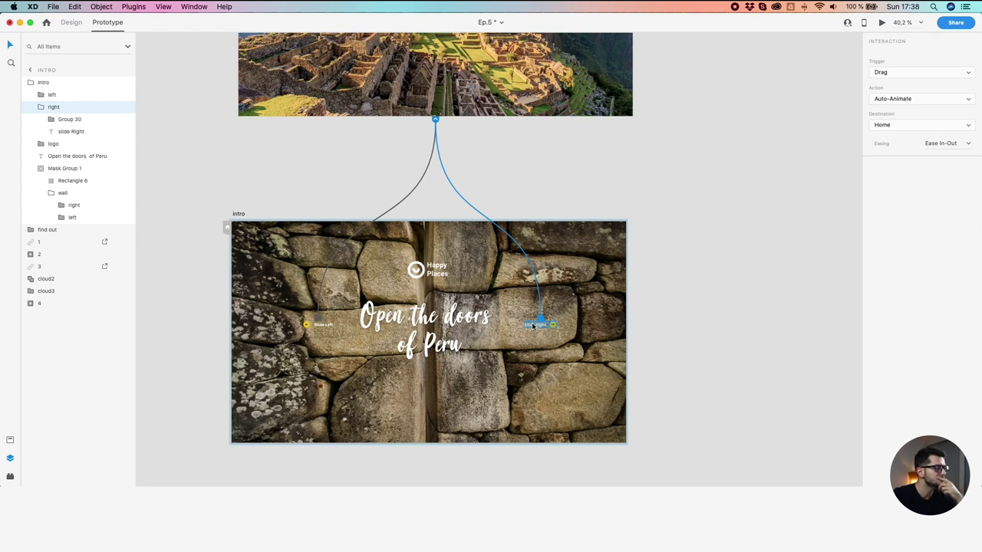
{"action": "left_click", "coordinate": [665, 319]}
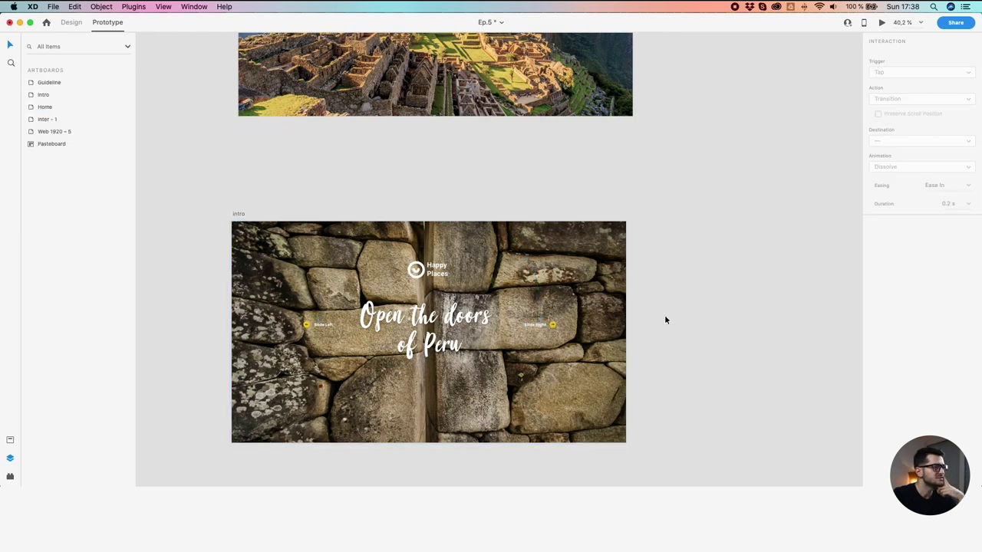
Link the "right" group inside the intro's wall to the Home artboard with a Drag-triggered Auto-Animate and Ease In-Out easing
{"action": "left_click", "coordinate": [543, 294]}
{"action": "double_click", "coordinate": [540, 263]}
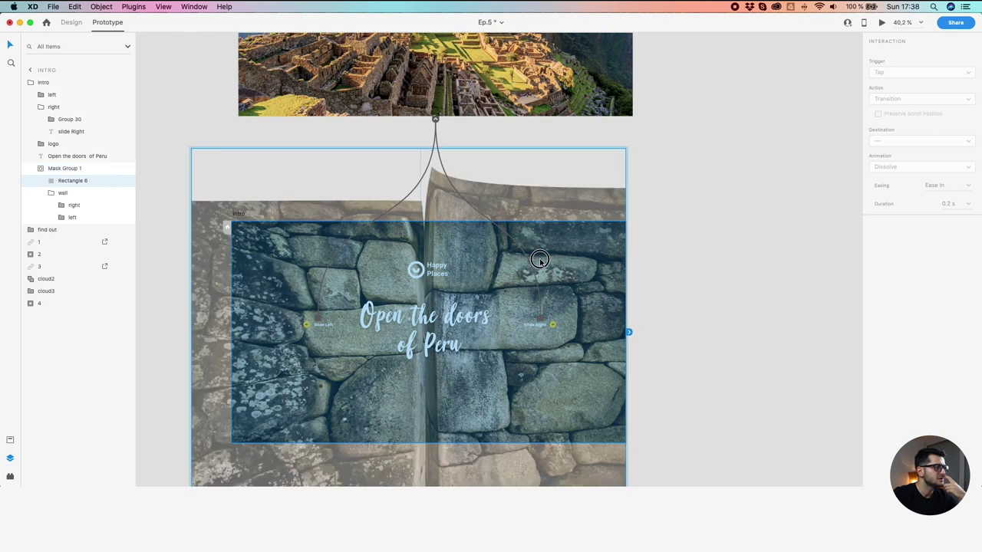
{"action": "double_click", "coordinate": [539, 262]}
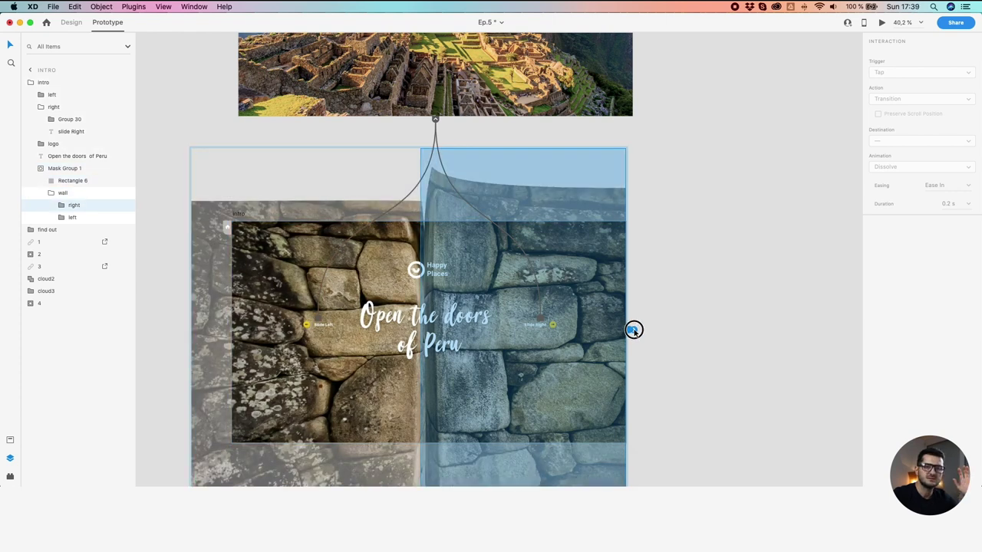
{"action": "left_click_drag", "start_coordinate": [633, 330], "coordinate": [606, 94]}
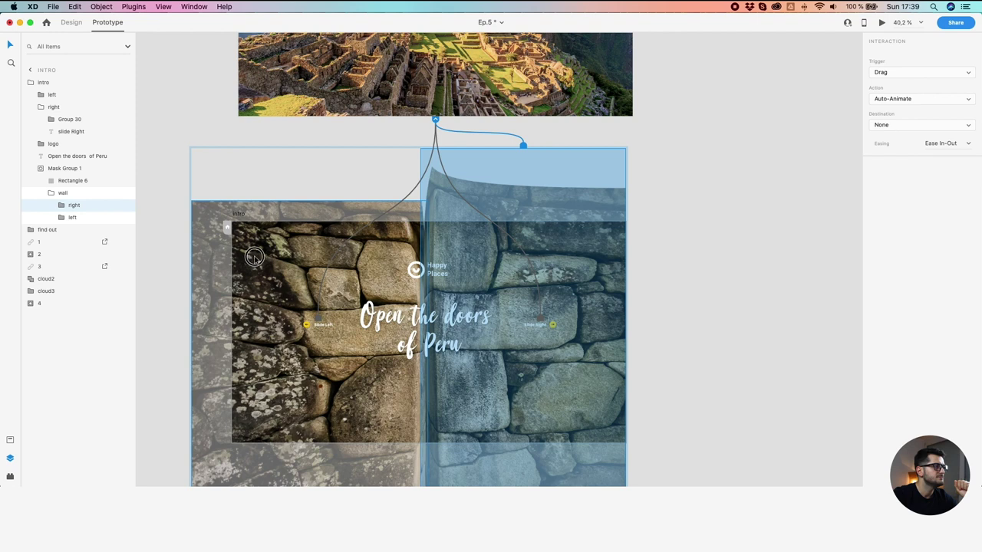
Link the left half of the intro's wall to the Home artboard with a Drag-triggered Auto-Animate and Ease In-Out easing
{"action": "left_click", "coordinate": [274, 266]}
{"action": "left_click_drag", "start_coordinate": [432, 357], "coordinate": [382, 89]}
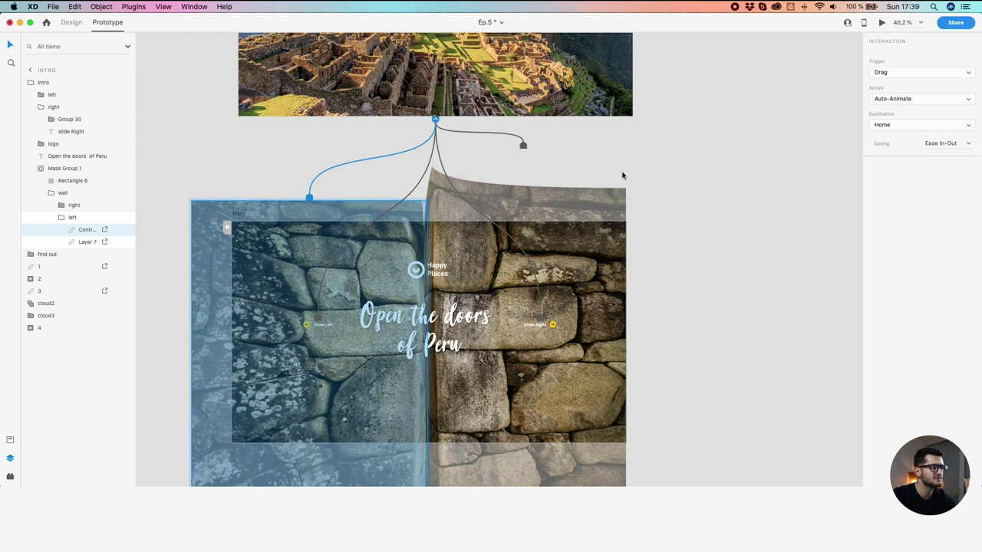
{"action": "left_click", "coordinate": [522, 144]}
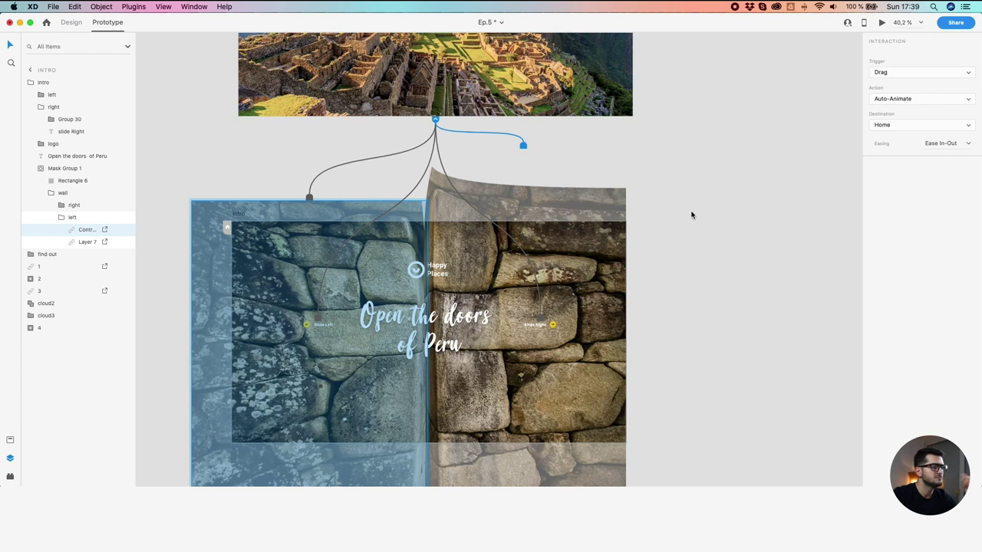
{"action": "left_click", "coordinate": [728, 213]}
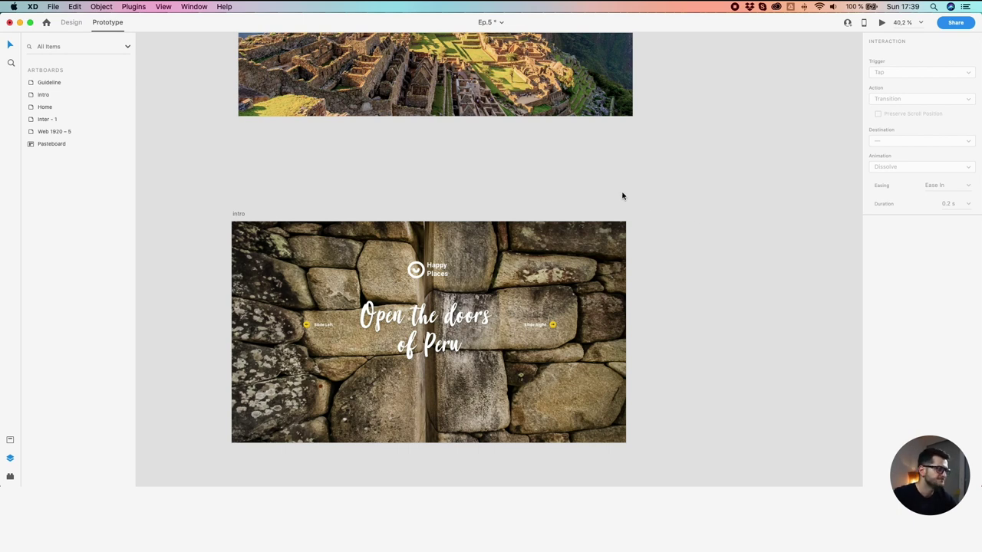
Preview the prototype from the intro artboard and shrink the preview window to sit over the canvas
{"action": "scroll", "coordinate": [621, 194], "scroll_direction": "down", "scroll_amount": 3}
{"action": "left_click_drag", "start_coordinate": [670, 191], "coordinate": [636, 277]}
{"action": "left_click", "coordinate": [320, 293]}
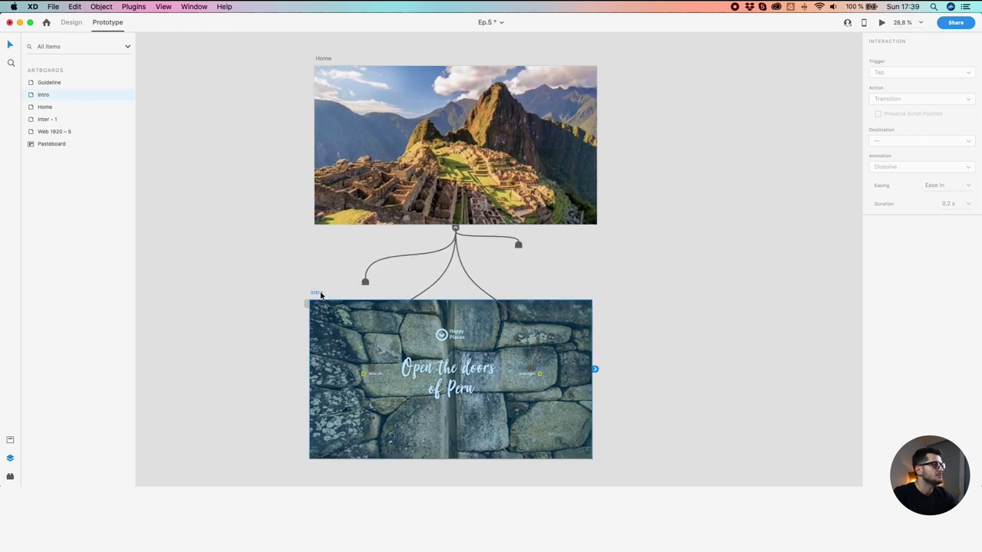
{"action": "left_click", "coordinate": [880, 24]}
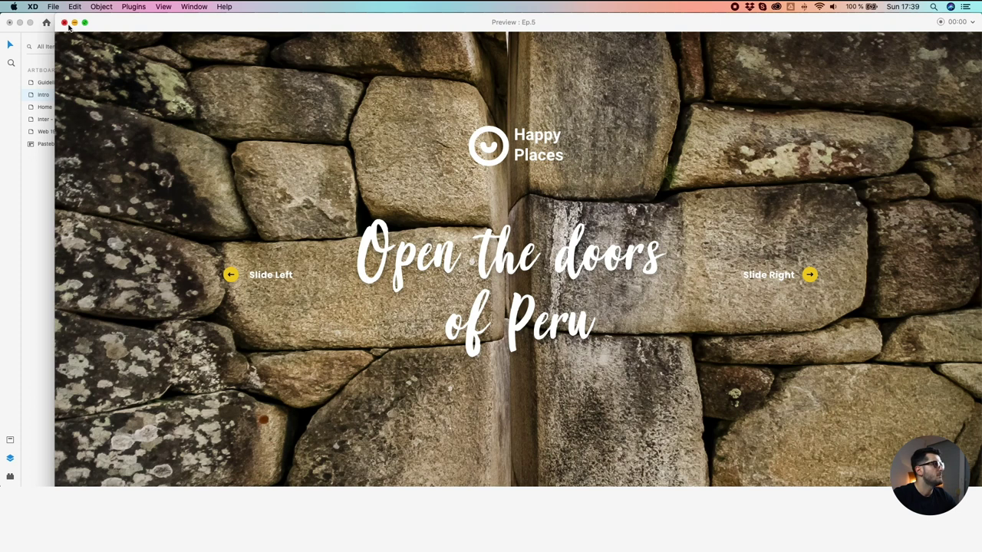
{"action": "left_click_drag", "start_coordinate": [54, 17], "coordinate": [489, 263]}
{"action": "left_click_drag", "start_coordinate": [558, 272], "coordinate": [315, 107]}
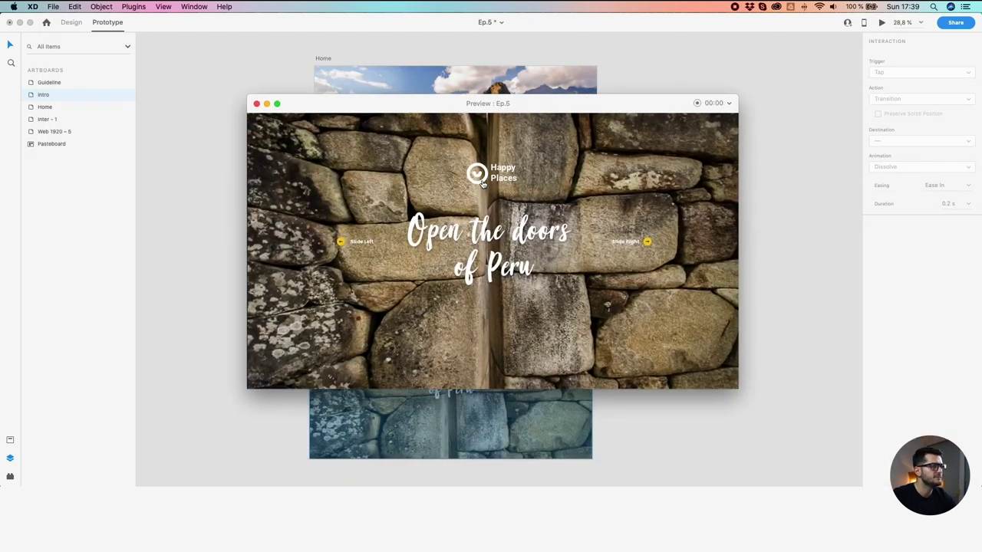
Test opening the wall halves onto the Home screen in the preview, return to the intro to repeat it, and dismiss the preview
{"action": "left_click_drag", "start_coordinate": [522, 330], "coordinate": [572, 315]}
{"action": "left_click", "coordinate": [564, 321]}
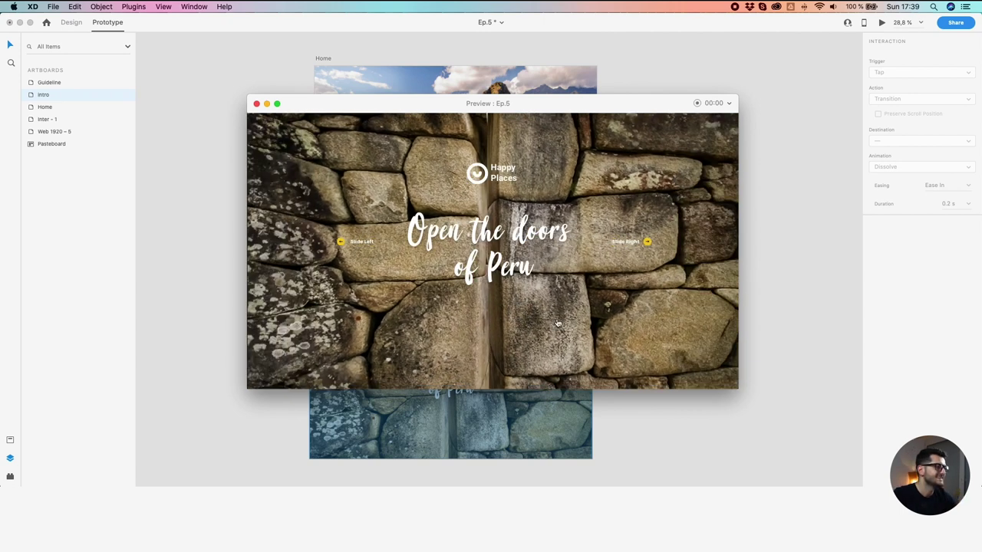
{"action": "left_click", "coordinate": [501, 350]}
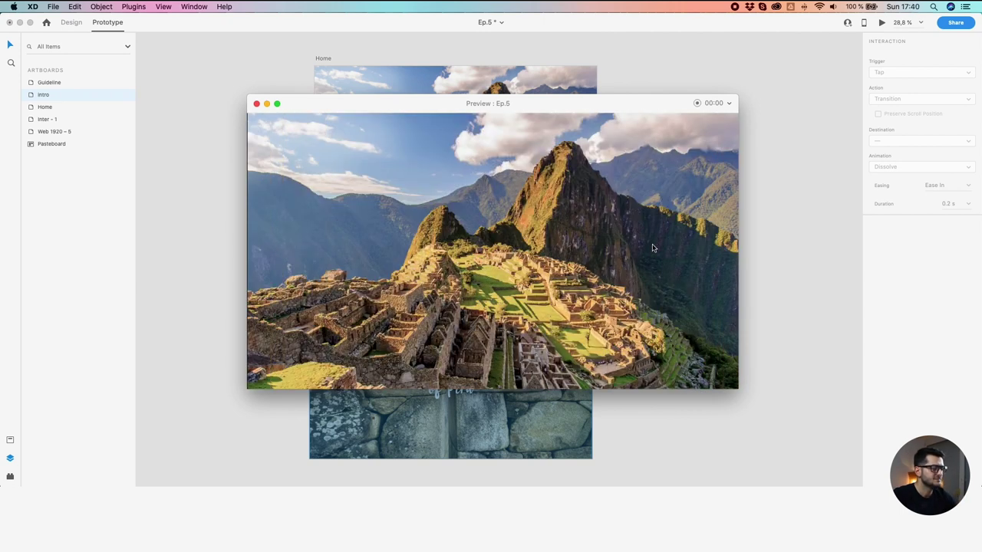
{"action": "key", "text": "Left"}
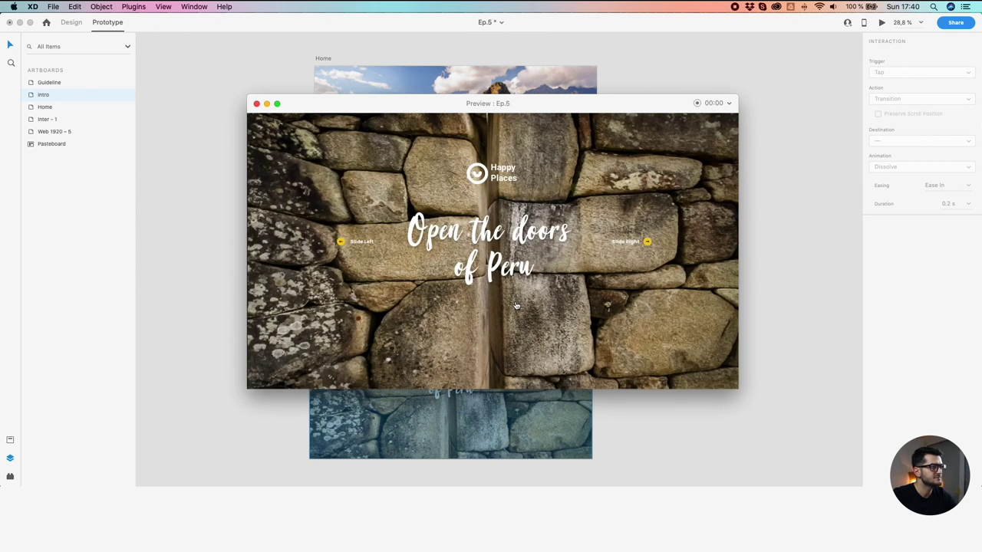
{"action": "left_click", "coordinate": [544, 340]}
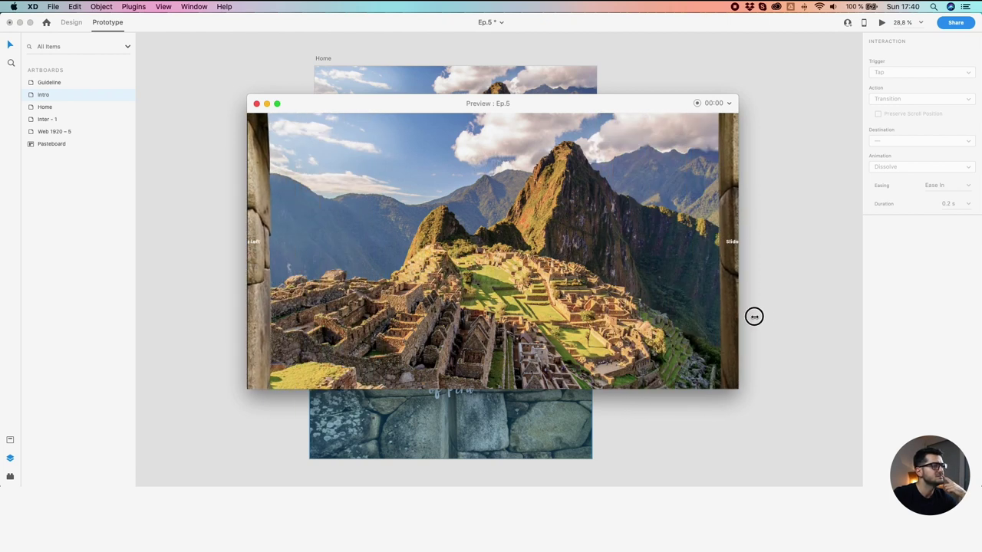
{"action": "left_click_drag", "start_coordinate": [579, 316], "coordinate": [799, 312]}
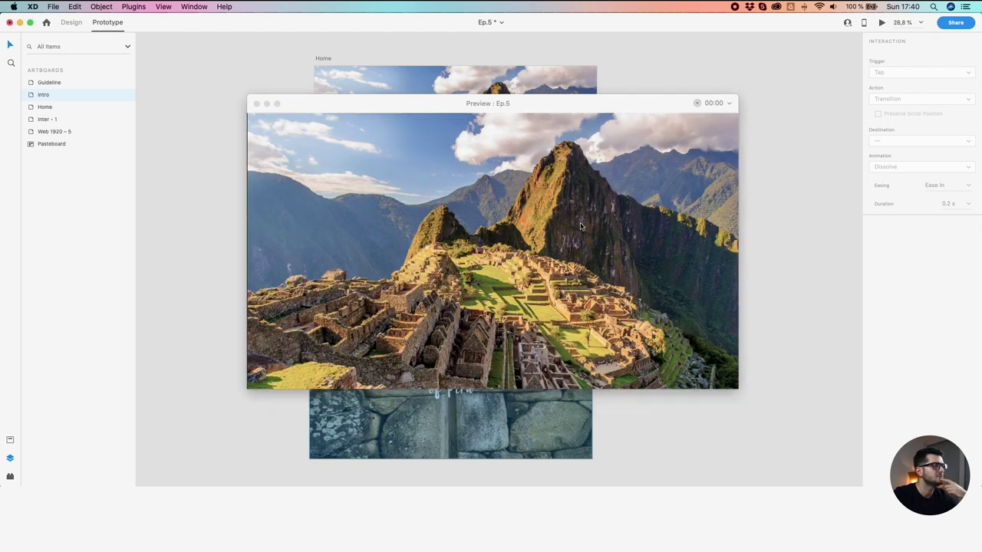
{"action": "left_click", "coordinate": [267, 104]}
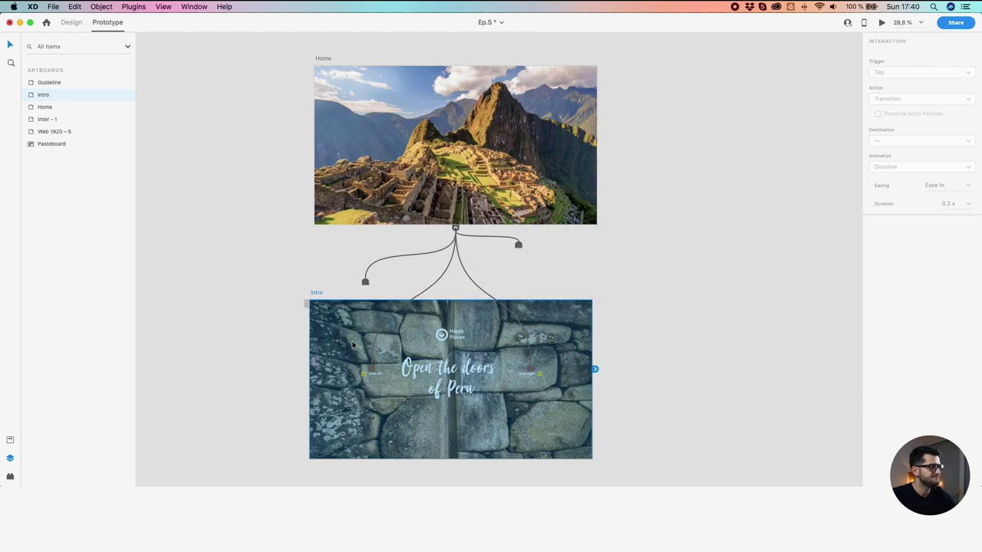
Delete the "find out" group from the intro artboard
{"action": "left_click", "coordinate": [271, 370]}
{"action": "left_click", "coordinate": [315, 295]}
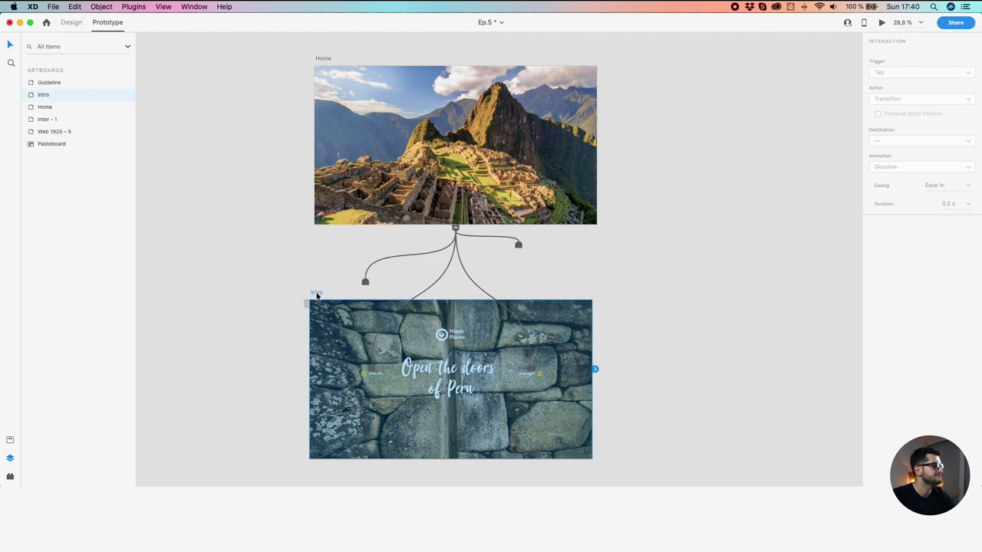
{"action": "double_click", "coordinate": [29, 97]}
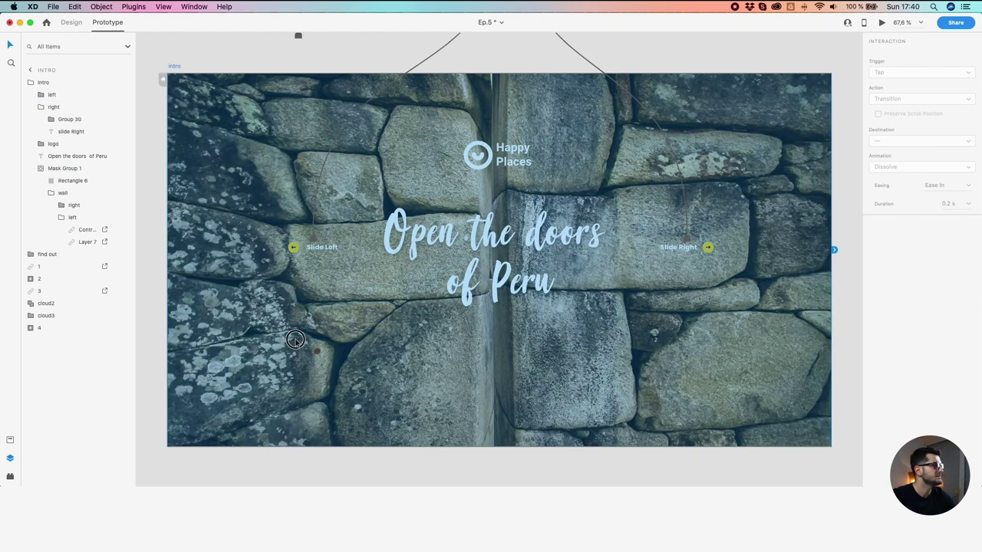
{"action": "left_click", "coordinate": [299, 334]}
{"action": "left_click", "coordinate": [30, 82]}
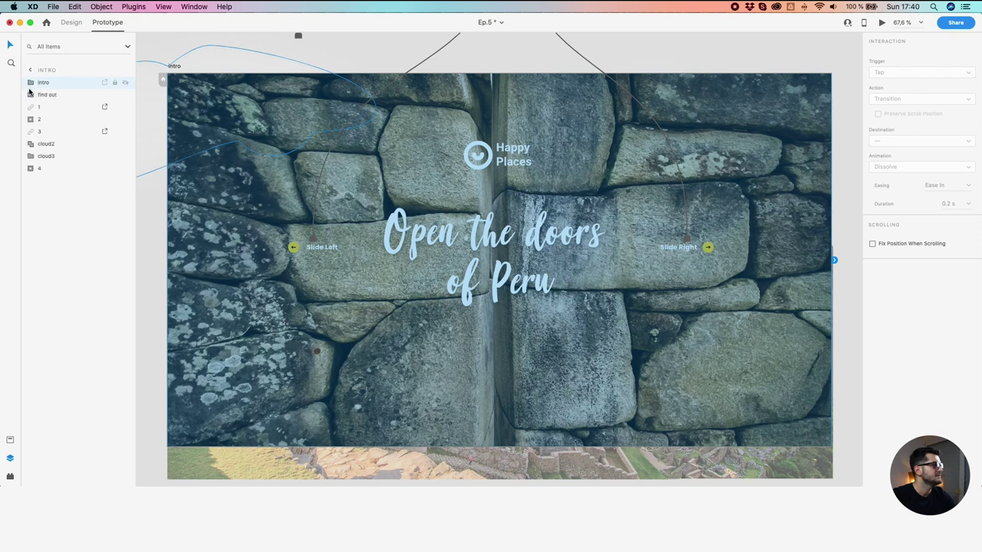
{"action": "left_click", "coordinate": [56, 94]}
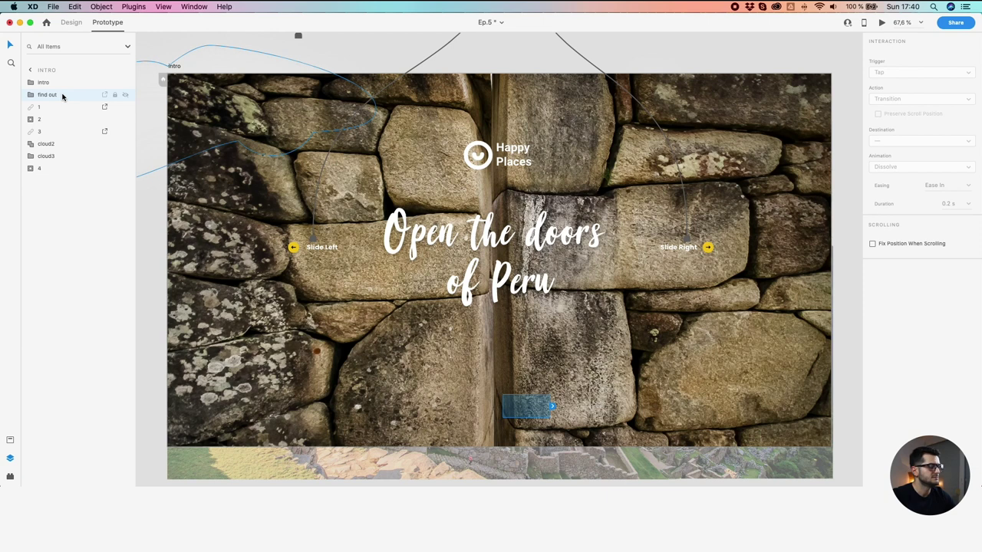
{"action": "key", "text": "Delete"}
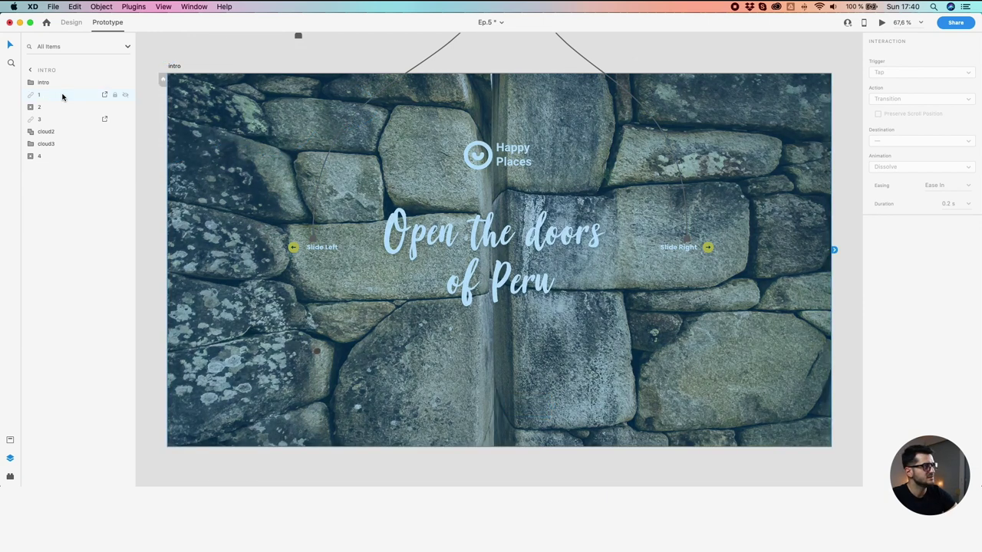
Examine the Home and intro artboards side by side and open the intro artboard's layers
{"action": "scroll", "coordinate": [291, 99], "scroll_direction": "down", "scroll_amount": 5}
{"action": "left_click", "coordinate": [280, 78]}
{"action": "left_click_drag", "start_coordinate": [291, 122], "coordinate": [309, 164]}
{"action": "scroll", "coordinate": [307, 165], "scroll_direction": "up", "scroll_amount": 5}
{"action": "left_click", "coordinate": [331, 119]}
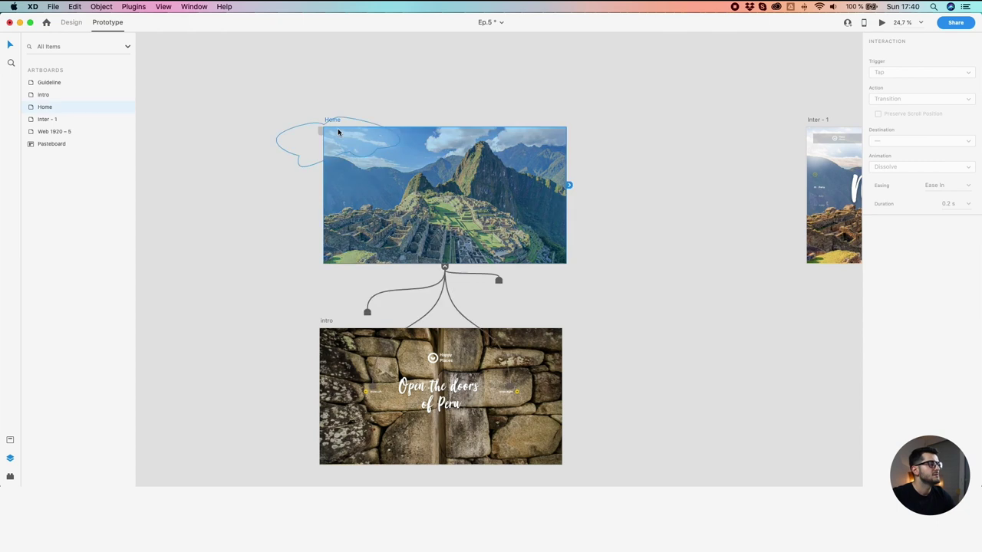
{"action": "left_click", "coordinate": [253, 228]}
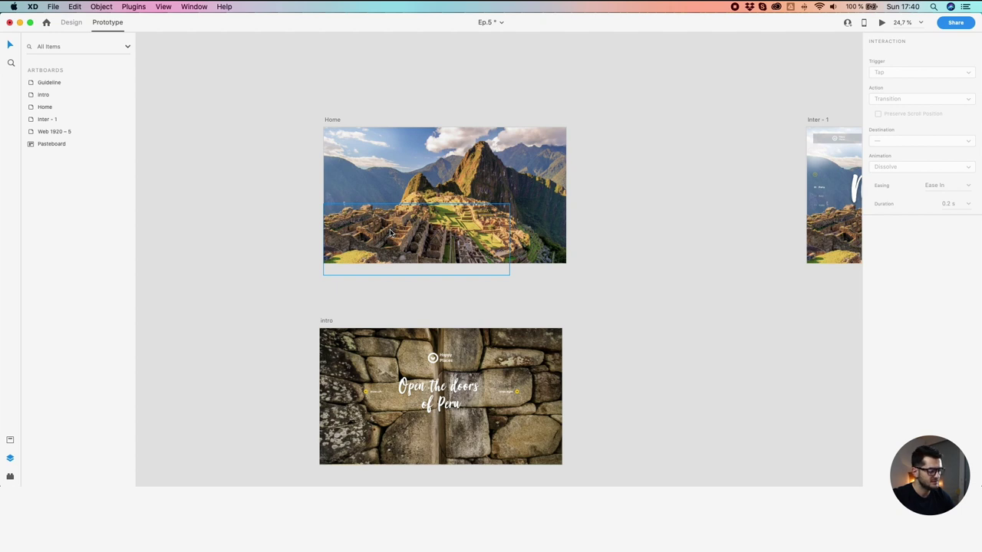
{"action": "scroll", "coordinate": [390, 233], "scroll_direction": "up", "scroll_amount": 2}
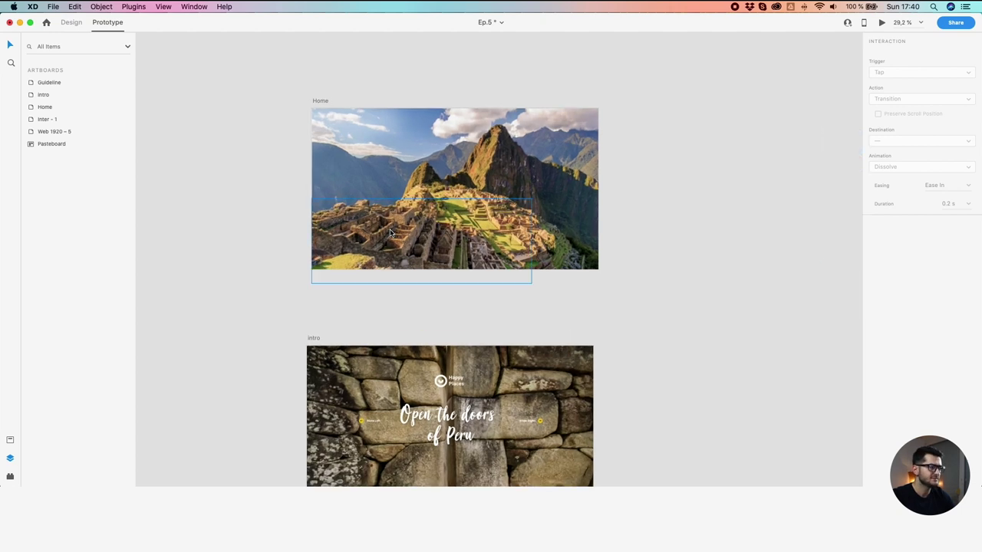
{"action": "left_click_drag", "start_coordinate": [392, 223], "coordinate": [368, 284]}
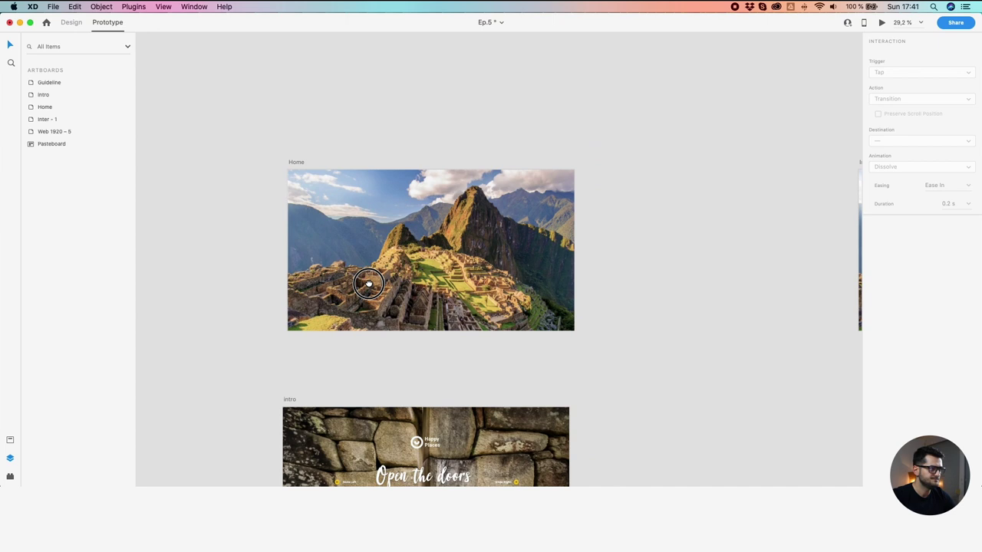
{"action": "scroll", "coordinate": [349, 311], "scroll_direction": "down", "scroll_amount": 3}
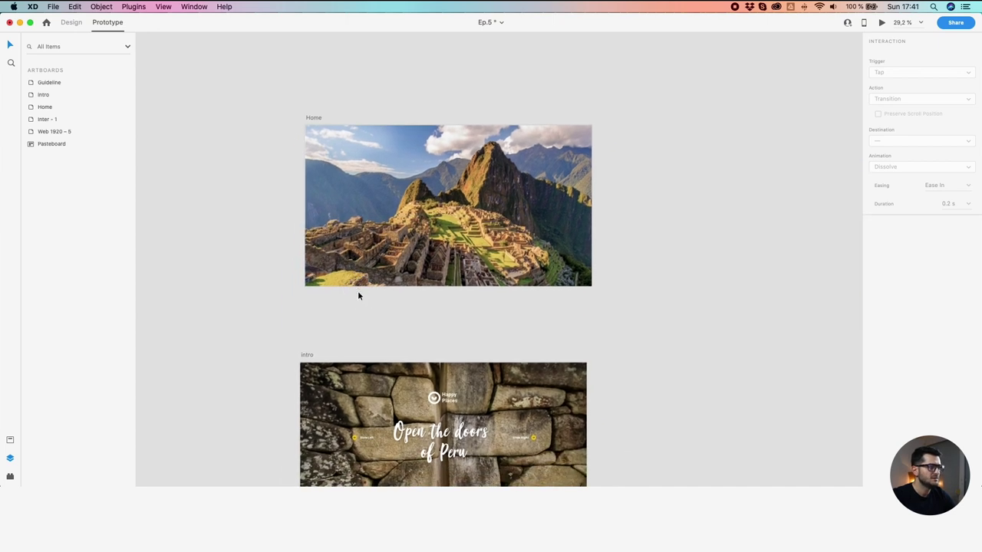
{"action": "left_click", "coordinate": [310, 352]}
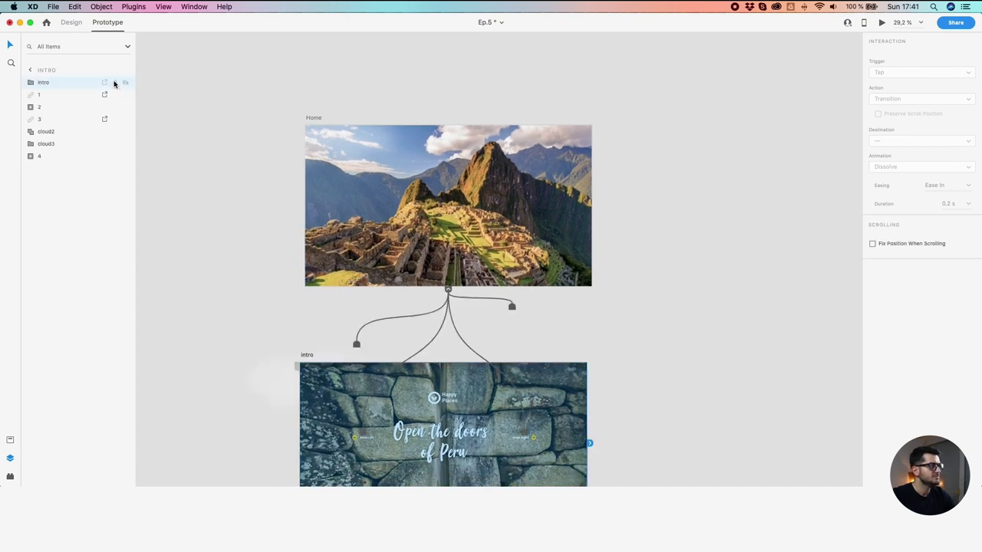
Hide the "intro" group on the intro artboard to uncover the landscape layers beneath it
{"action": "left_click", "coordinate": [125, 82]}
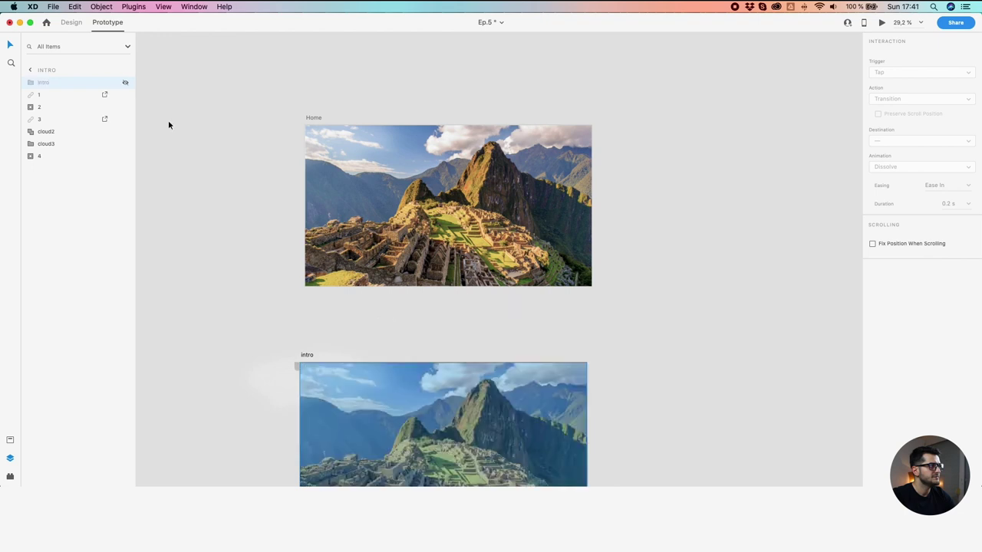
{"action": "scroll", "coordinate": [254, 313], "scroll_direction": "down", "scroll_amount": 3}
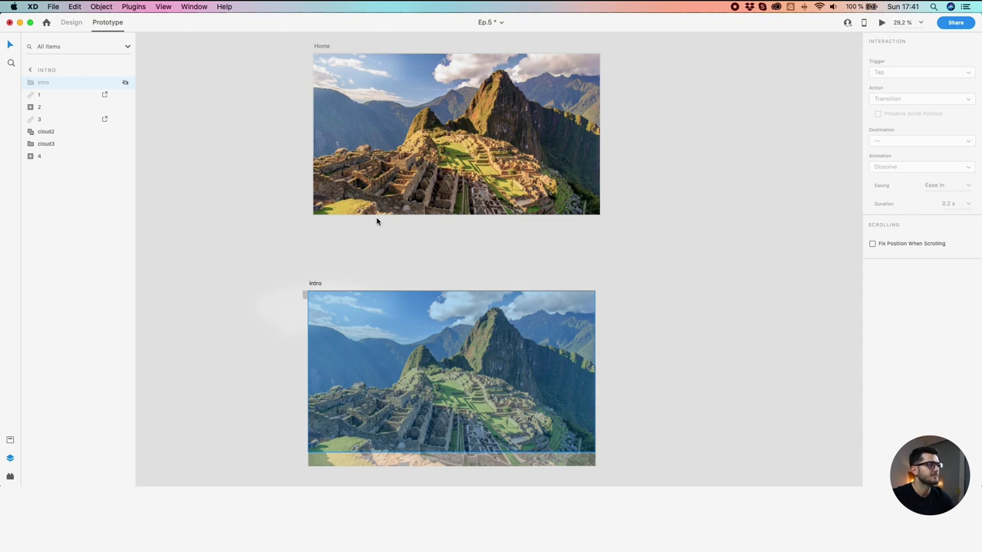
Compare the landscape on the Home artboard with the one on the intro artboard
{"action": "left_click", "coordinate": [359, 223]}
{"action": "scroll", "coordinate": [347, 222], "scroll_direction": "up", "scroll_amount": 2}
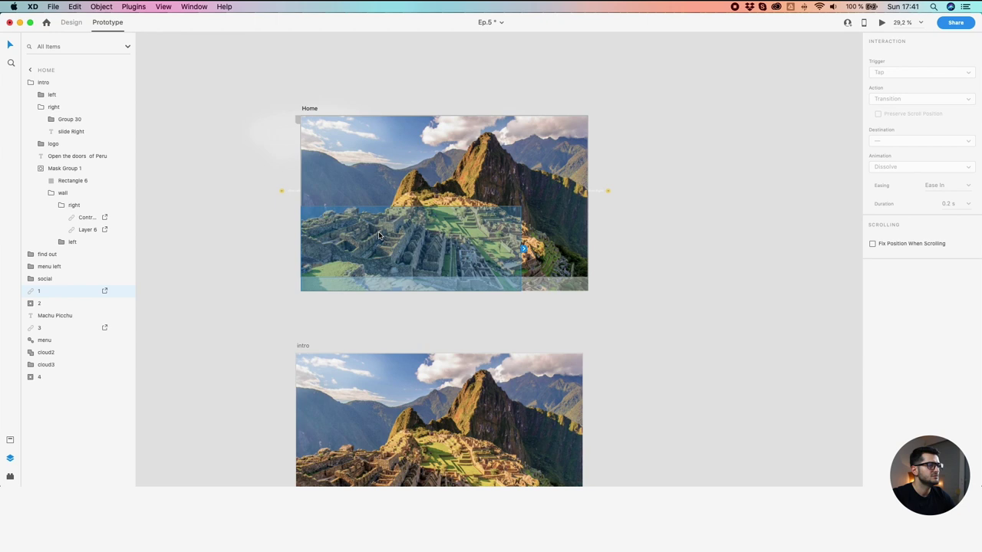
{"action": "left_click", "coordinate": [313, 109]}
{"action": "left_click_drag", "start_coordinate": [258, 312], "coordinate": [264, 204]}
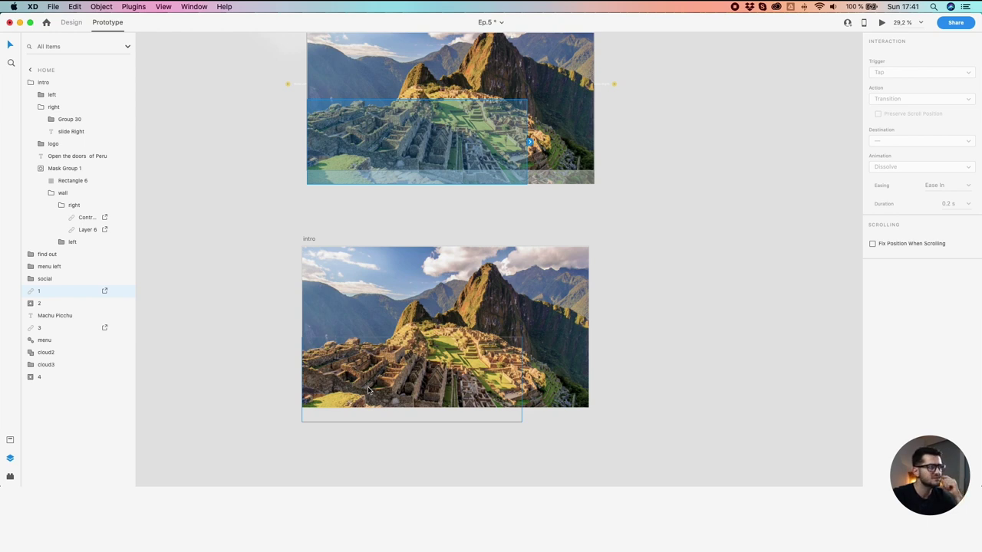
{"action": "left_click", "coordinate": [573, 170]}
{"action": "left_click", "coordinate": [636, 224]}
{"action": "scroll", "coordinate": [636, 222], "scroll_direction": "up", "scroll_amount": 5}
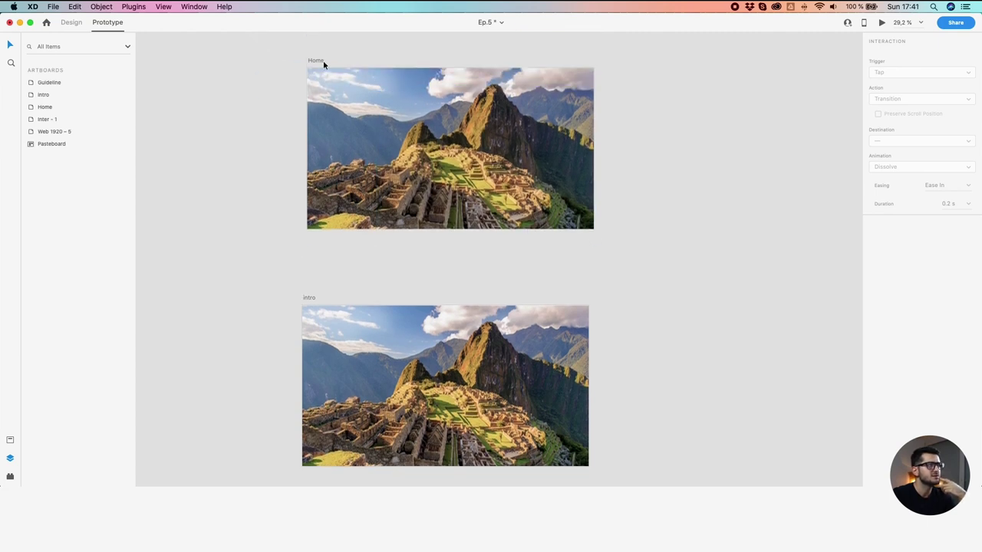
{"action": "left_click", "coordinate": [321, 63]}
{"action": "left_click", "coordinate": [366, 422]}
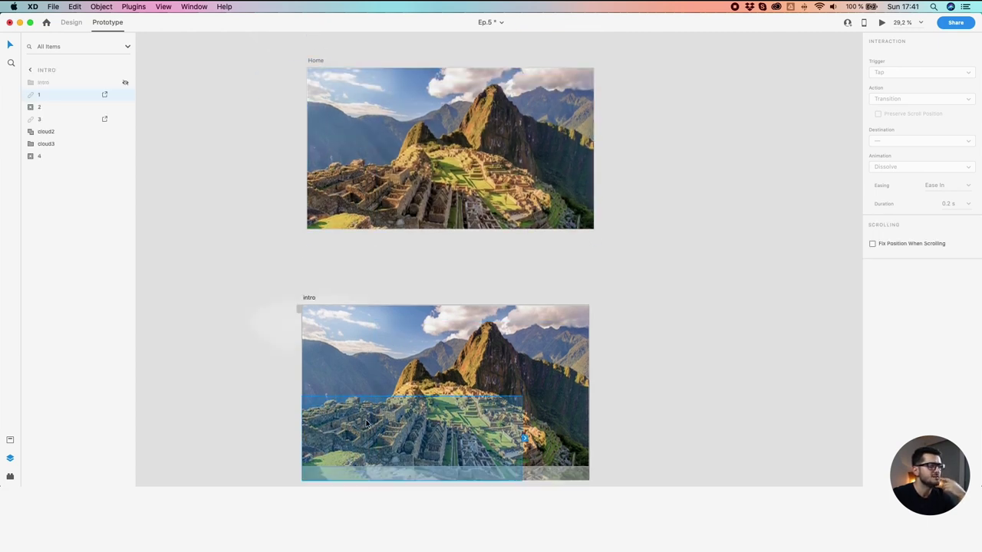
Select foreground layer 1 on the intro artboard and switch to Design mode
{"action": "scroll", "coordinate": [408, 246], "scroll_direction": "down", "scroll_amount": 5}
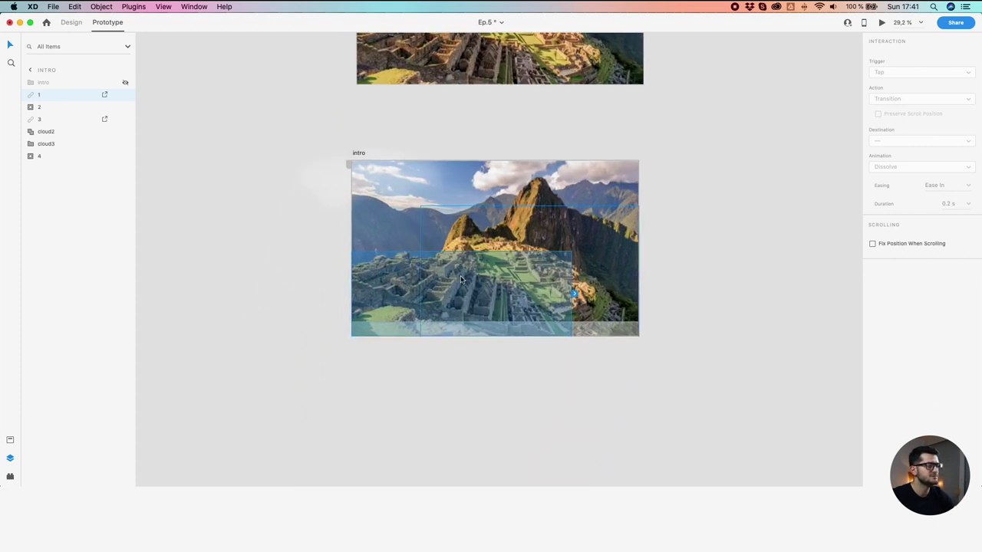
{"action": "scroll", "coordinate": [429, 261], "scroll_direction": "up", "scroll_amount": 3}
{"action": "left_click", "coordinate": [286, 268]}
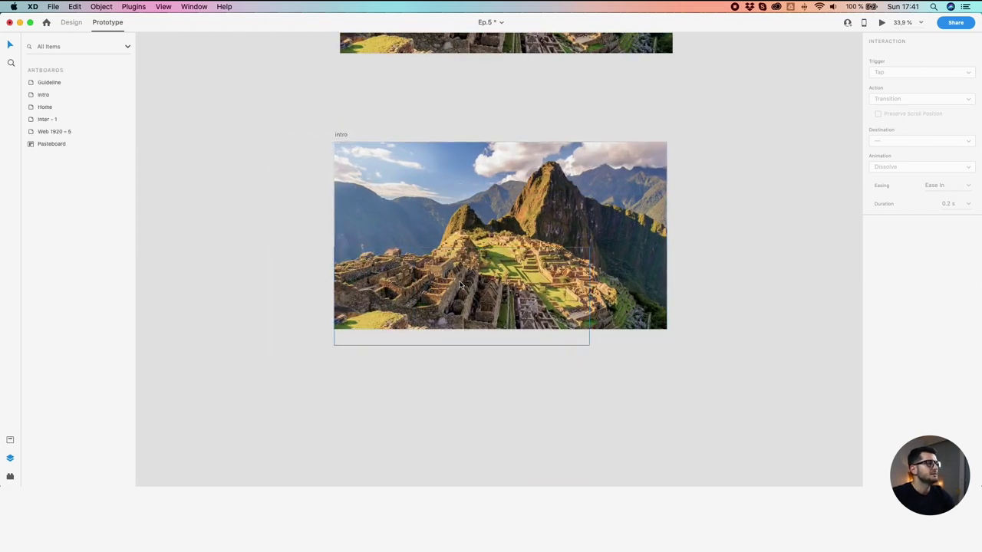
{"action": "scroll", "coordinate": [461, 282], "scroll_direction": "up", "scroll_amount": 3}
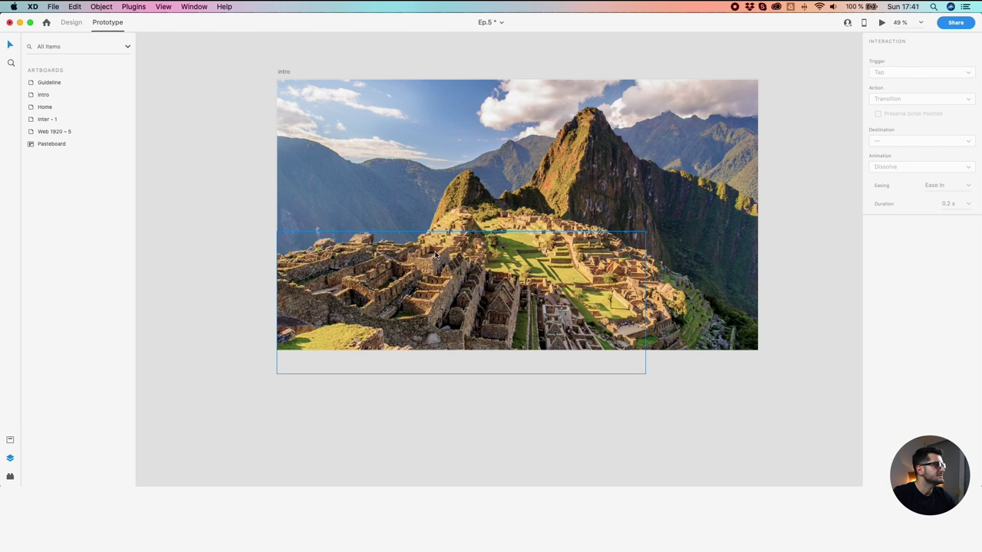
{"action": "left_click", "coordinate": [420, 275]}
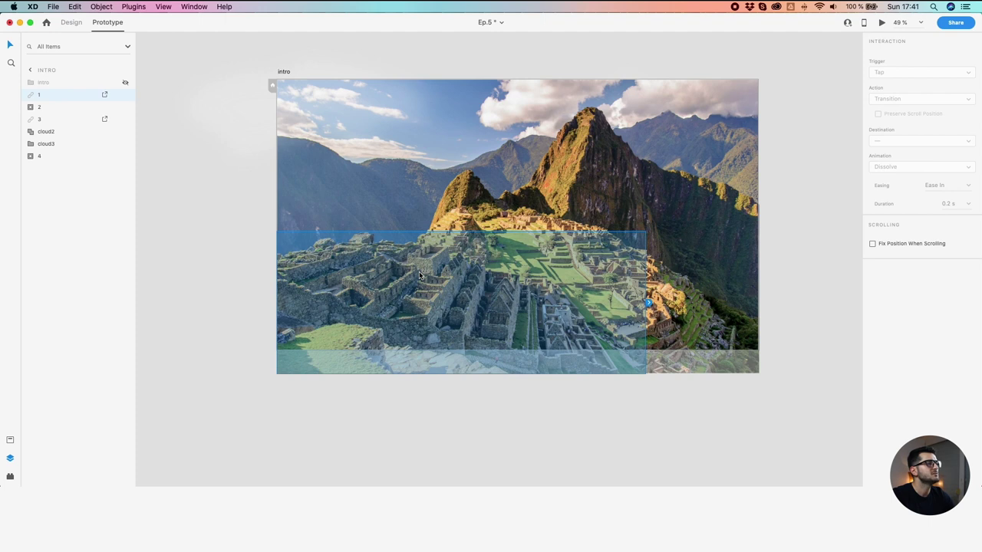
{"action": "left_click", "coordinate": [71, 22]}
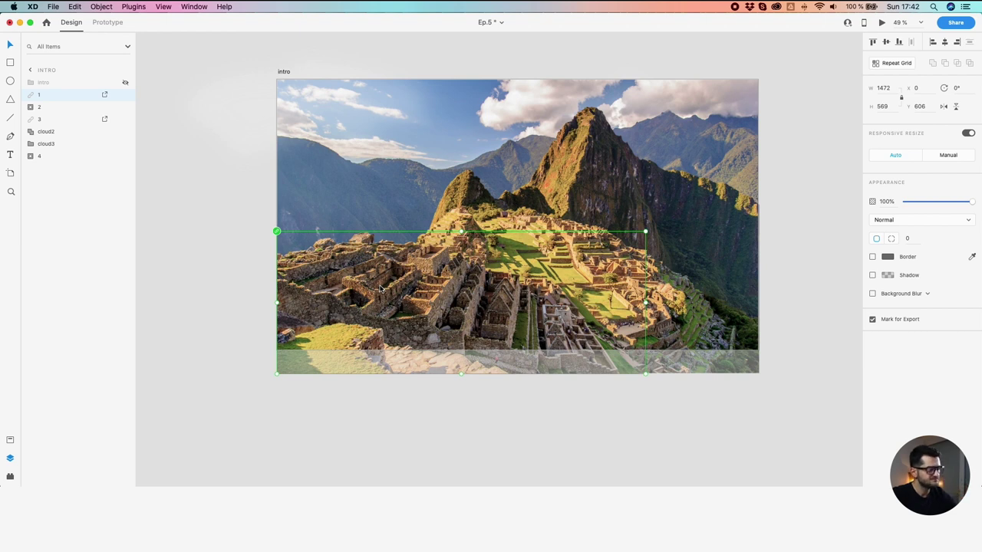
Try shrinking intro's layer 1 to 1429 × 552 and shifting layer 2 to X 421, and undo both changes
{"action": "left_click", "coordinate": [644, 232]}
{"action": "left_click_drag", "start_coordinate": [644, 232], "coordinate": [635, 235]}
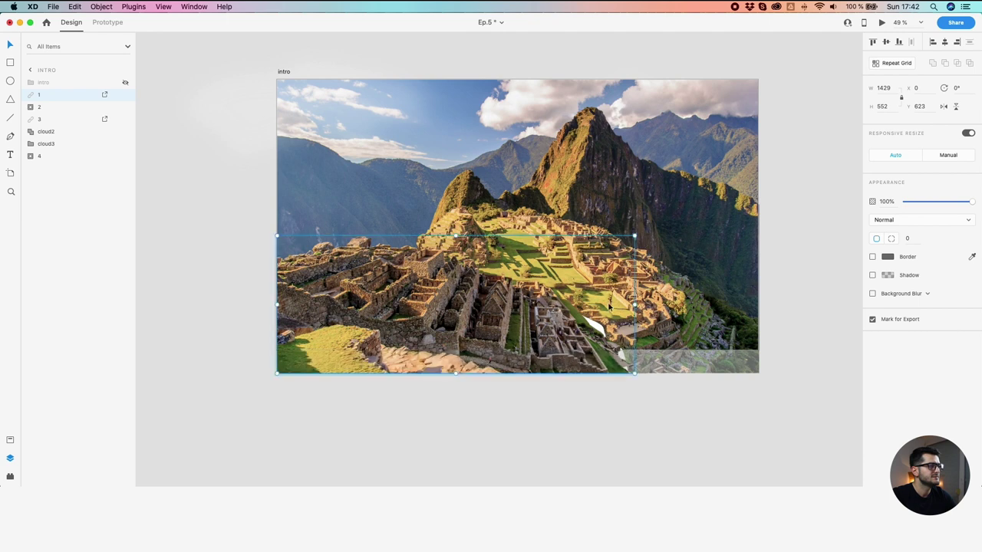
{"action": "left_click", "coordinate": [673, 302]}
{"action": "left_click_drag", "start_coordinate": [673, 302], "coordinate": [660, 299]}
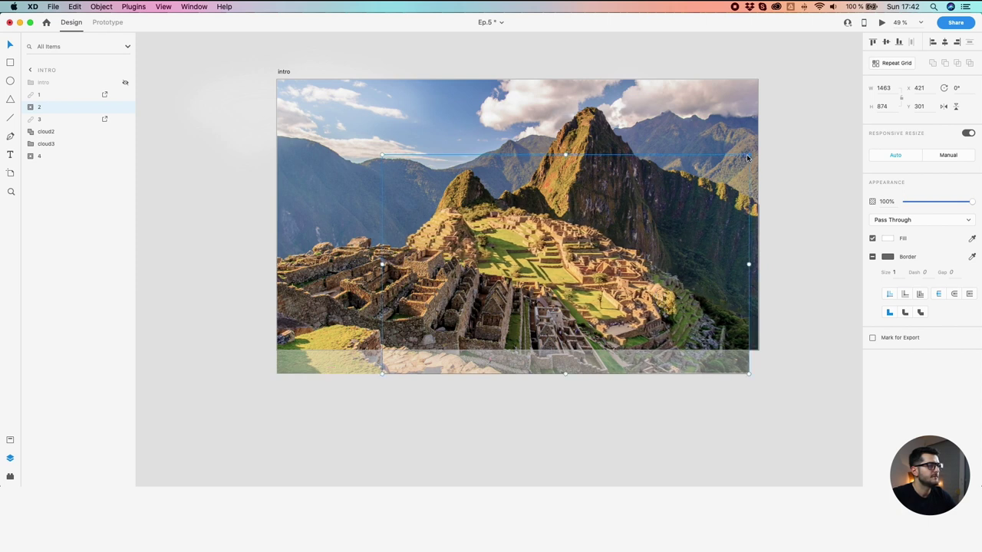
{"action": "key", "text": "super+z"}
{"action": "key", "text": "super+z"}
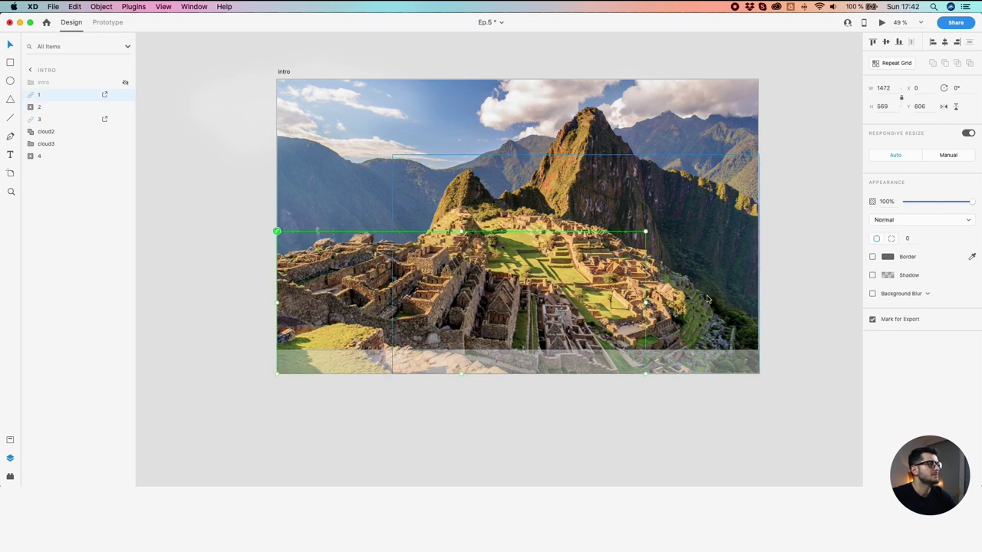
Inspect layer 2 on the intro artboard and view it together with the Home artboard
{"action": "left_click", "coordinate": [682, 297]}
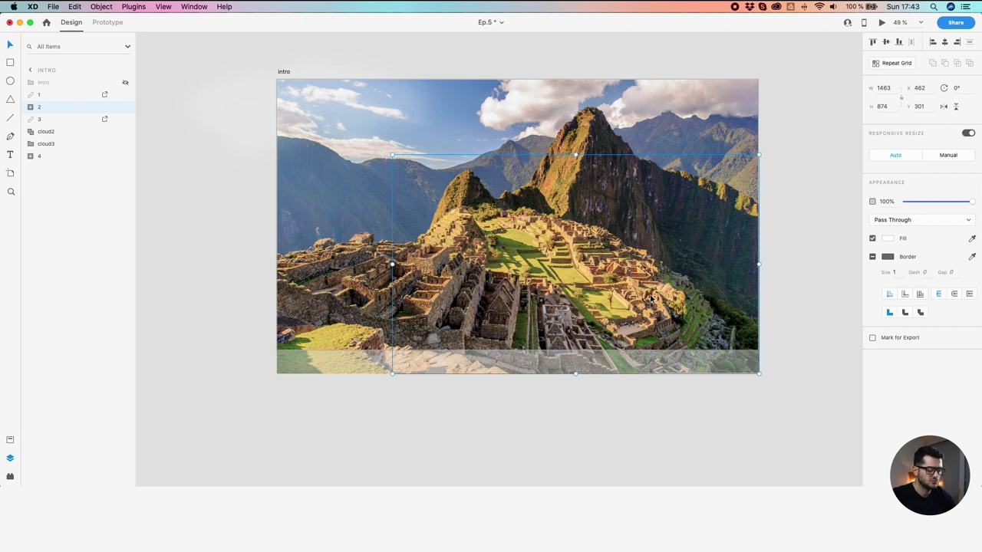
{"action": "left_click_drag", "start_coordinate": [650, 300], "coordinate": [651, 299]}
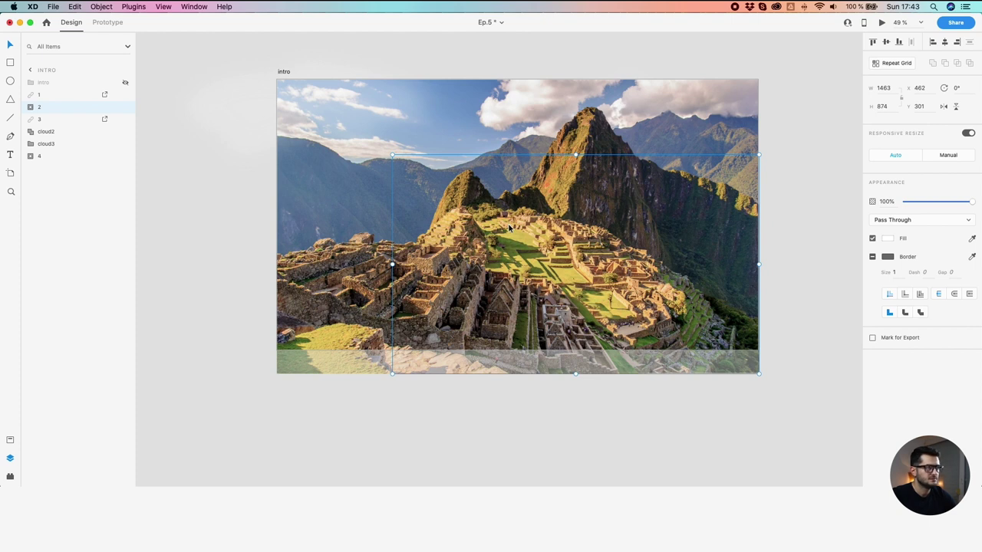
{"action": "left_click", "coordinate": [514, 392]}
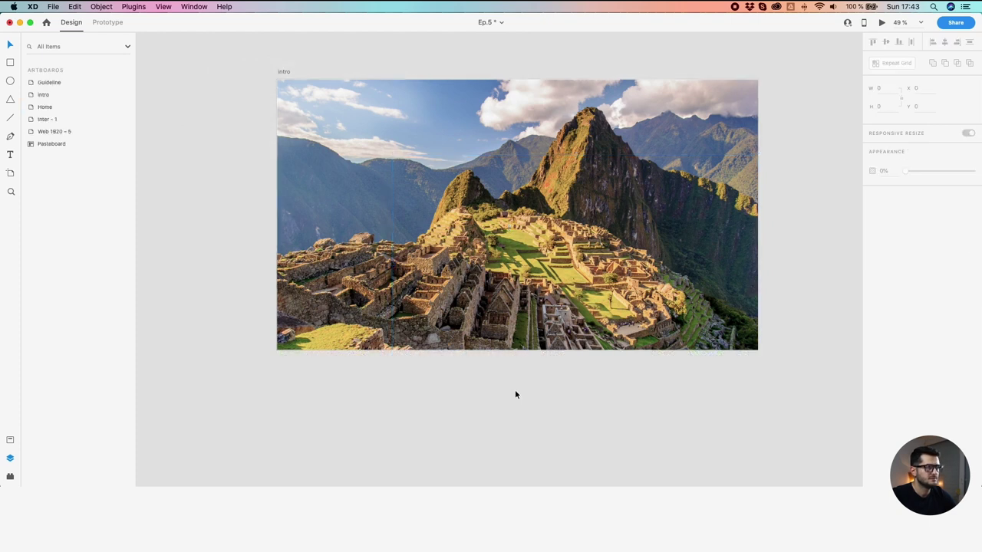
{"action": "scroll", "coordinate": [515, 392], "scroll_direction": "down", "scroll_amount": 3}
{"action": "scroll", "coordinate": [514, 392], "scroll_direction": "down", "scroll_amount": 2}
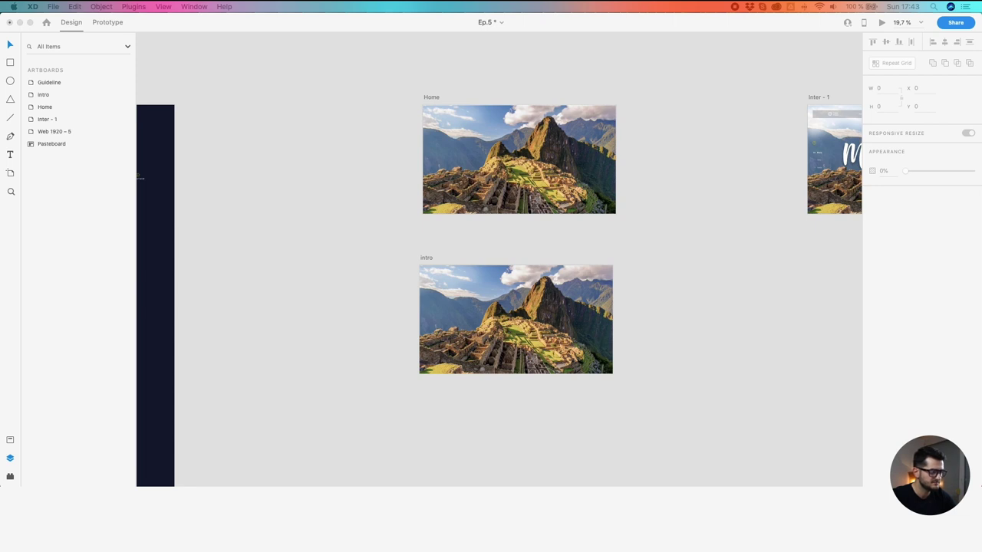
{"action": "scroll", "coordinate": [511, 356], "scroll_direction": "up", "scroll_amount": 5}
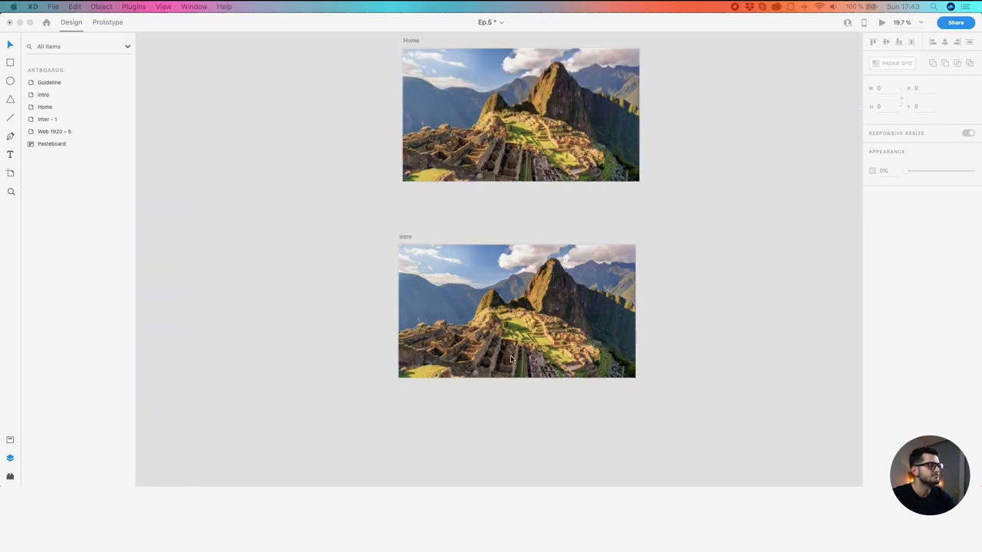
Check the intro artboard's layers 1 and 4 and the size and position of Home's matching layer 1
{"action": "left_click", "coordinate": [353, 250]}
{"action": "left_click_drag", "start_coordinate": [701, 219], "coordinate": [375, 409]}
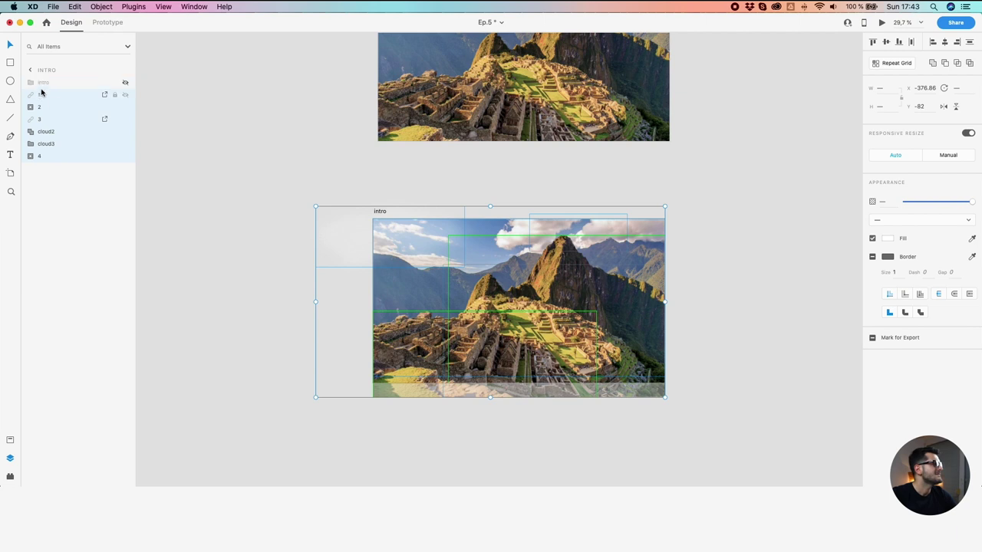
{"action": "left_click", "coordinate": [48, 92]}
{"action": "left_click", "coordinate": [451, 109]}
{"action": "left_click_drag", "start_coordinate": [450, 109], "coordinate": [424, 265]}
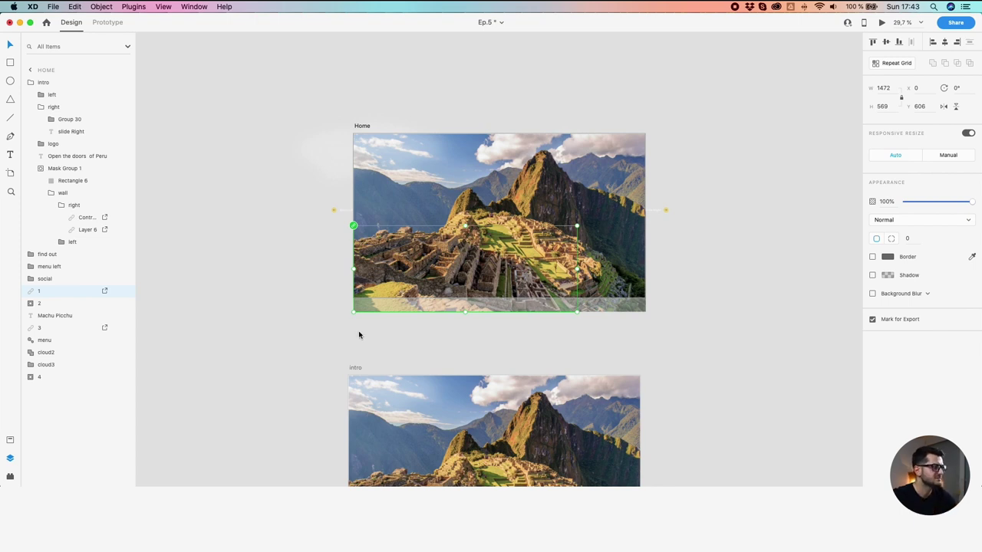
{"action": "scroll", "coordinate": [383, 373], "scroll_direction": "down", "scroll_amount": 5}
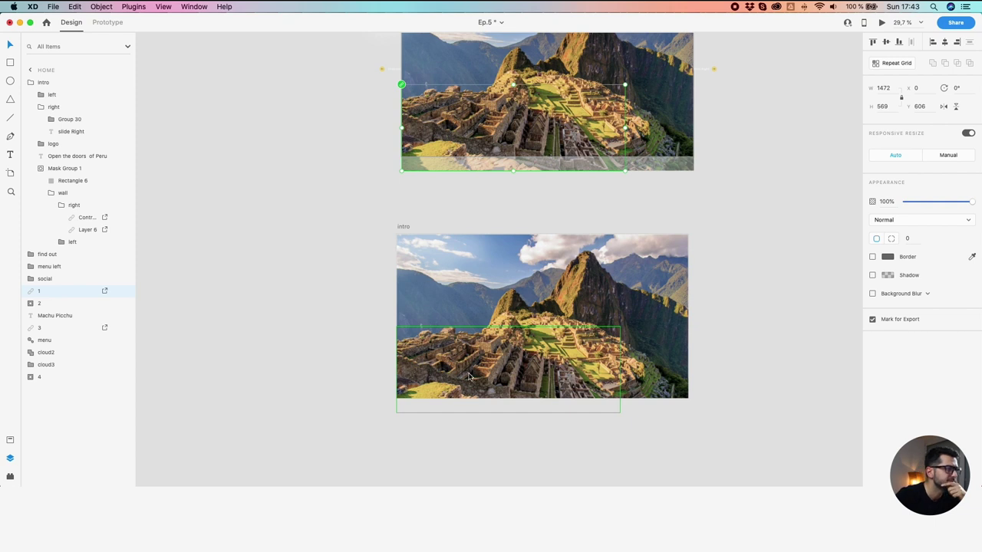
{"action": "left_click", "coordinate": [470, 374]}
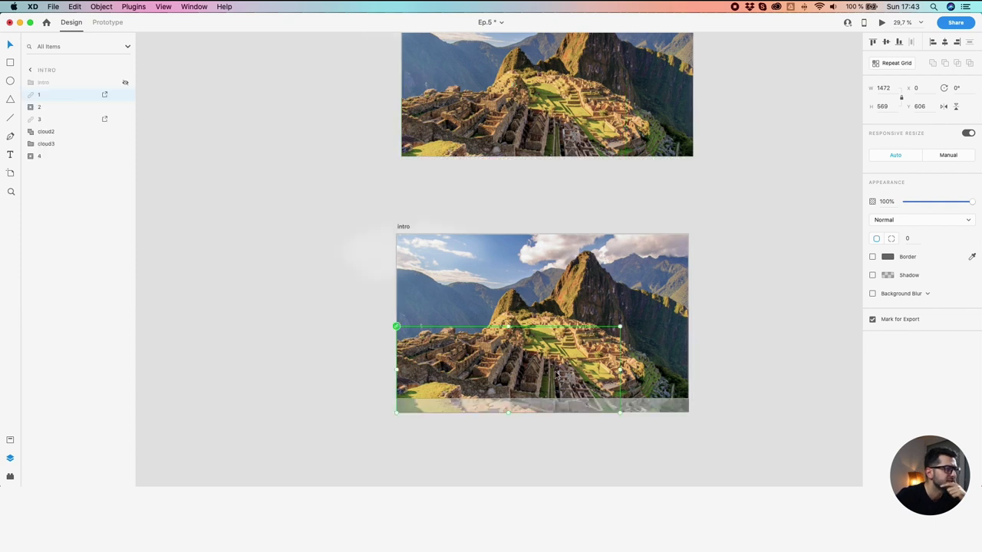
{"action": "left_click", "coordinate": [651, 244]}
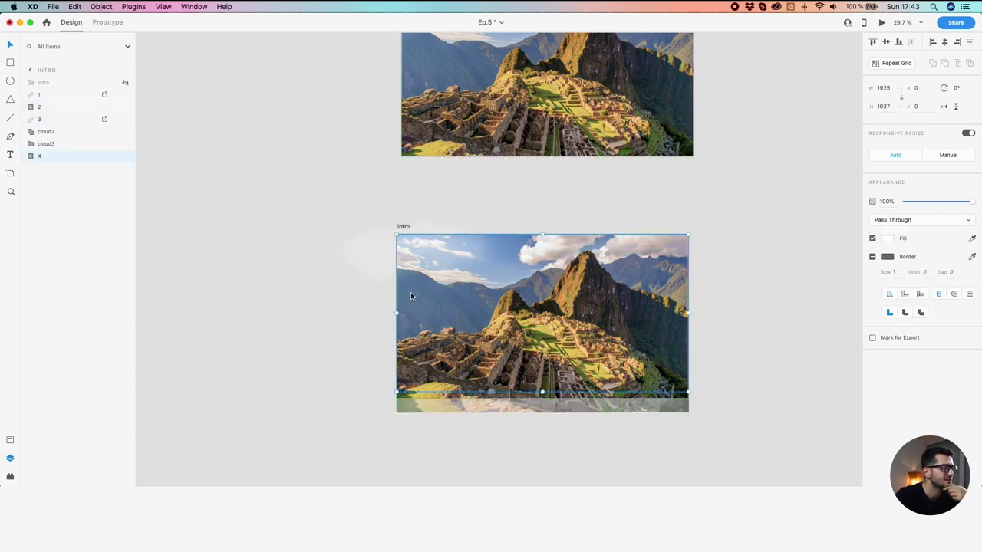
{"action": "left_click", "coordinate": [406, 360]}
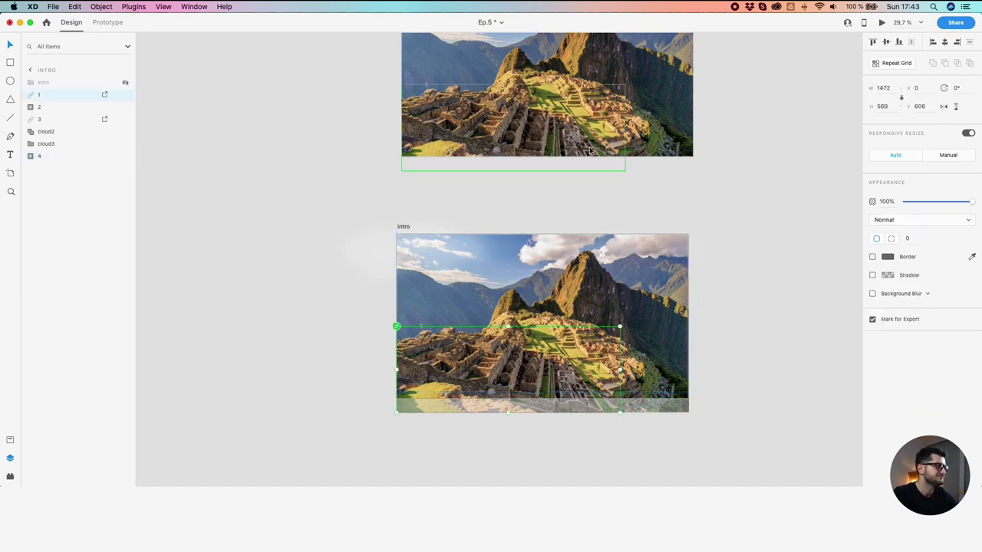
Select layers 1, 2, 3 and 4 on the Home artboard, turn off Responsive Resize and enlarge them together to X -107, Y -67
{"action": "scroll", "coordinate": [537, 276], "scroll_direction": "up", "scroll_amount": 4}
{"action": "left_click", "coordinate": [622, 305]}
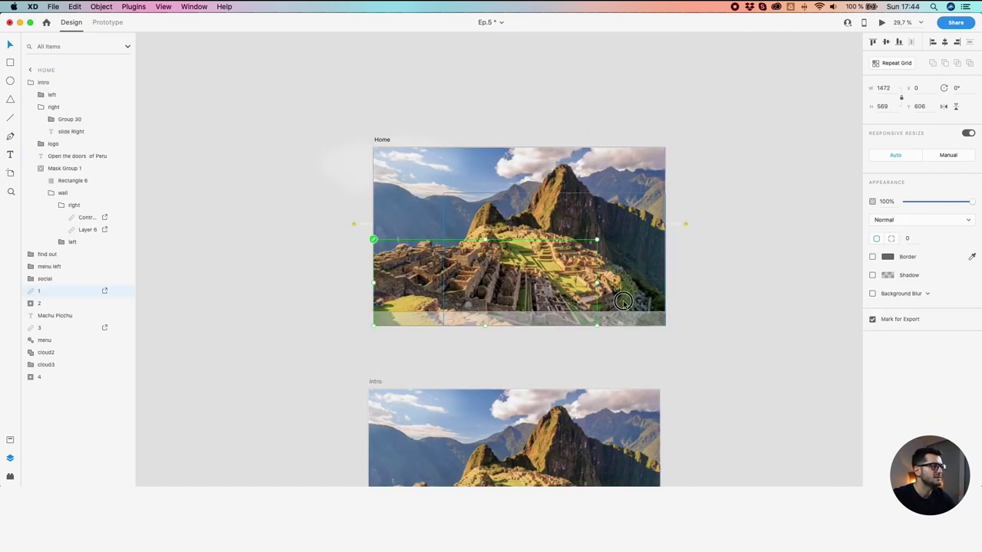
{"action": "left_click", "coordinate": [621, 304], "text": "shift"}
{"action": "left_click", "coordinate": [404, 189], "text": "shift"}
{"action": "left_click", "coordinate": [393, 197], "text": "shift"}
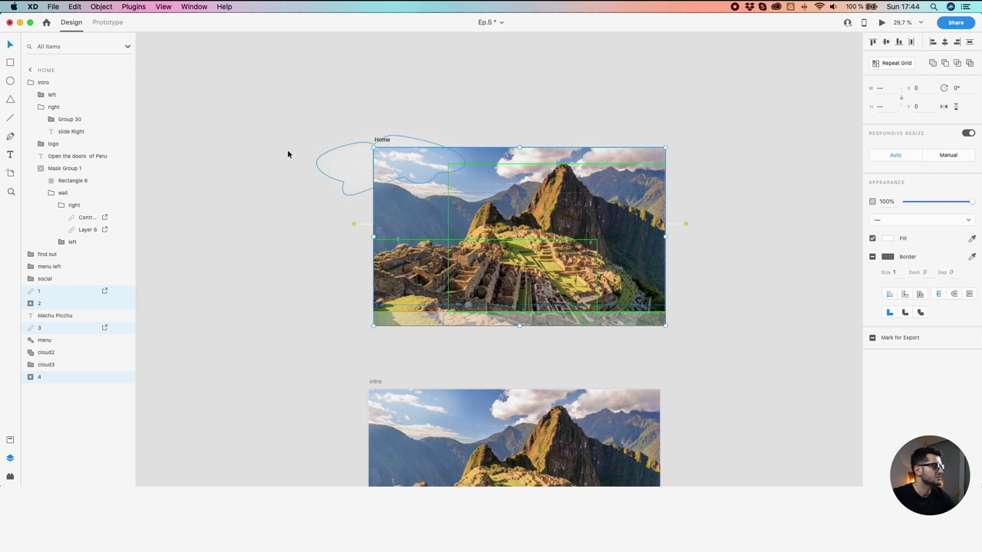
{"action": "left_click", "coordinate": [665, 149]}
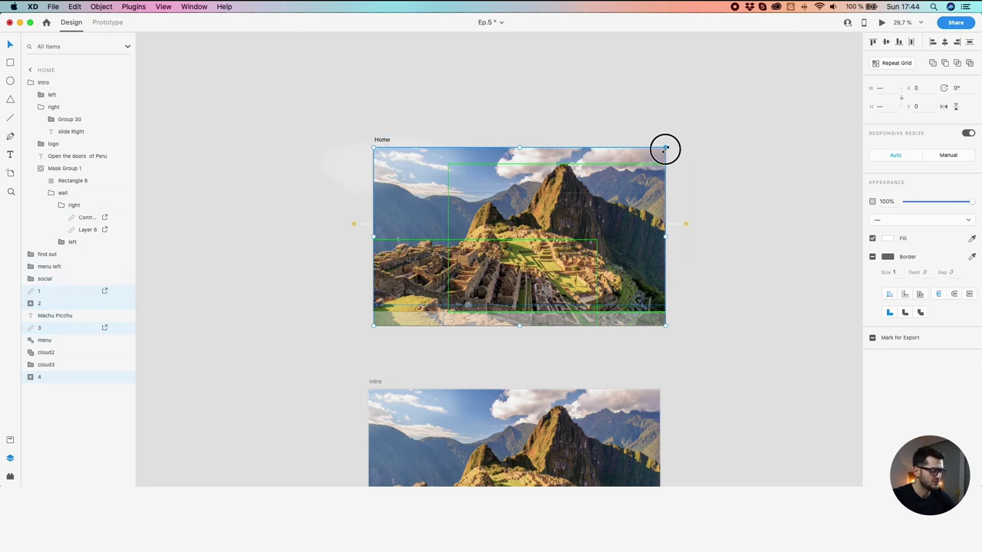
{"action": "left_click_drag", "start_coordinate": [665, 150], "coordinate": [667, 146]}
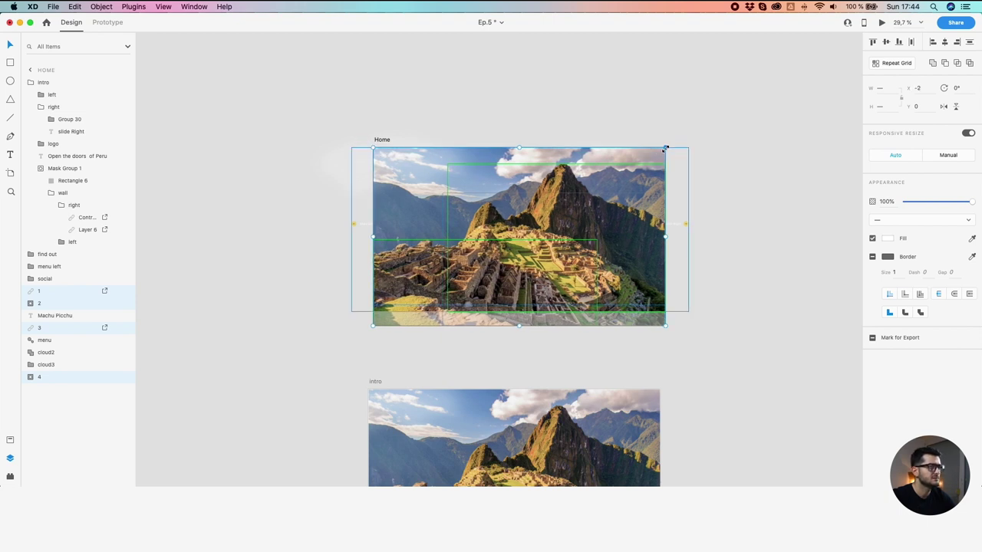
{"action": "left_click", "coordinate": [968, 132]}
{"action": "left_click", "coordinate": [666, 147]}
{"action": "left_click_drag", "start_coordinate": [666, 146], "coordinate": [681, 140]}
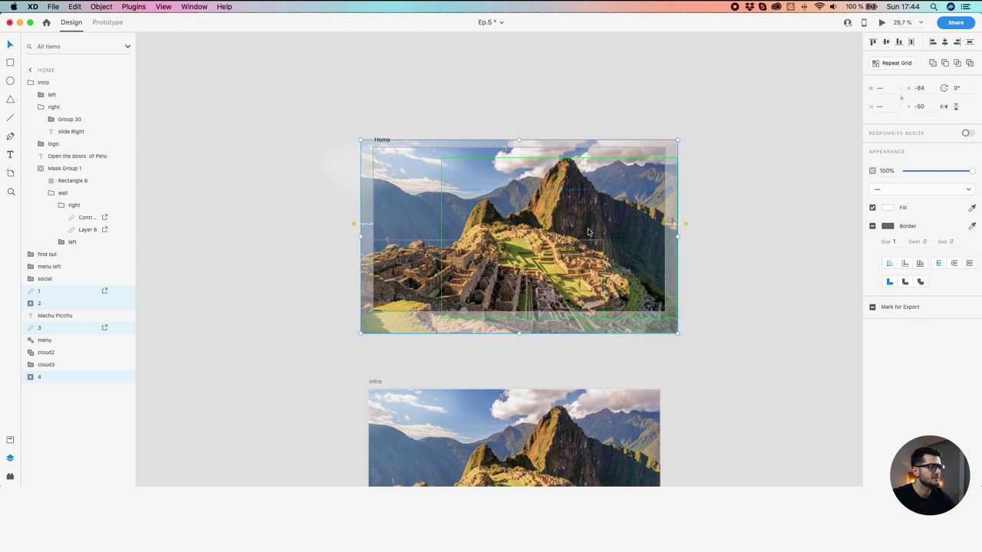
{"action": "left_click_drag", "start_coordinate": [581, 257], "coordinate": [584, 255]}
{"action": "left_click_drag", "start_coordinate": [678, 141], "coordinate": [682, 139]}
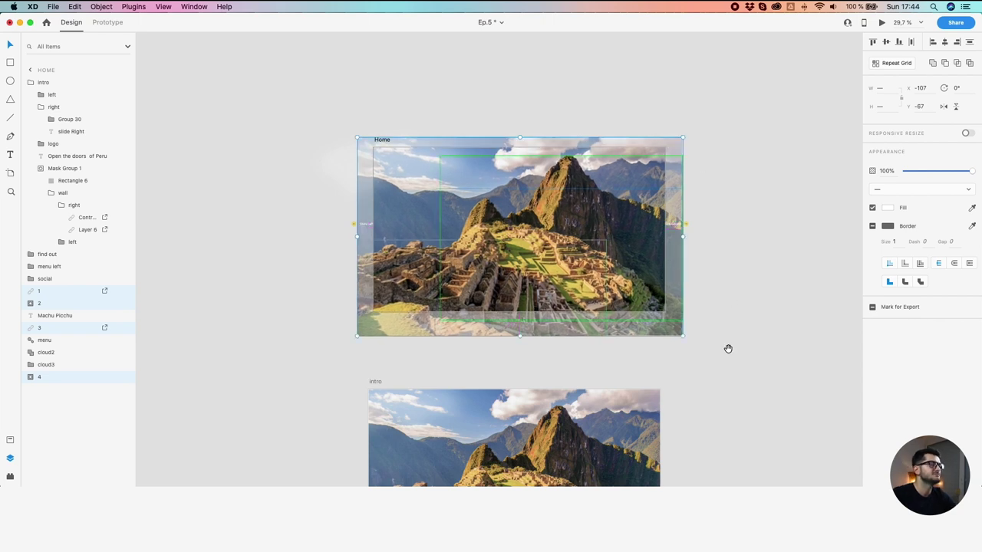
Paste the copied, enlarged Home layers 1, 2, 3 and 4 into the intro artboard
{"action": "left_click_drag", "start_coordinate": [728, 349], "coordinate": [725, 245]}
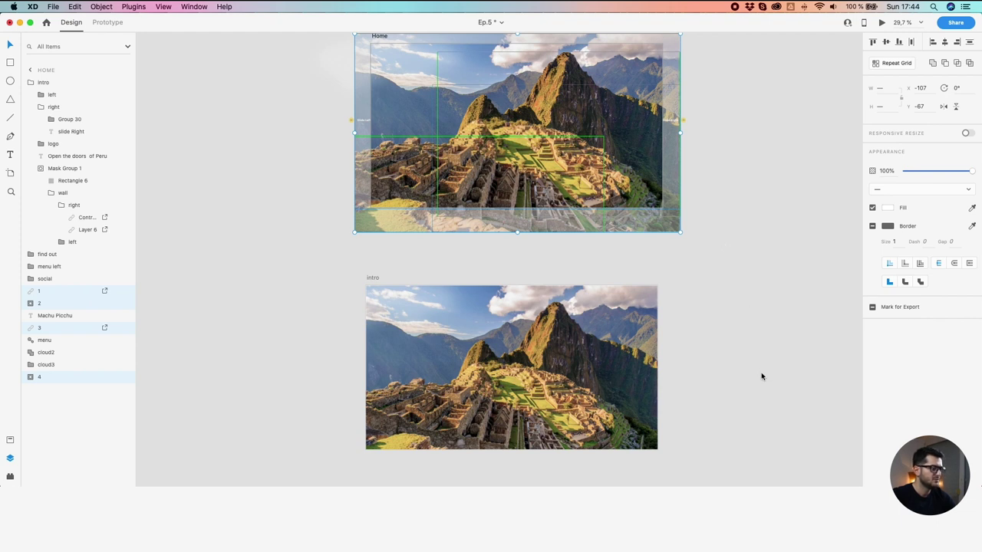
{"action": "left_click_drag", "start_coordinate": [760, 375], "coordinate": [771, 286]}
{"action": "left_click", "coordinate": [383, 189]}
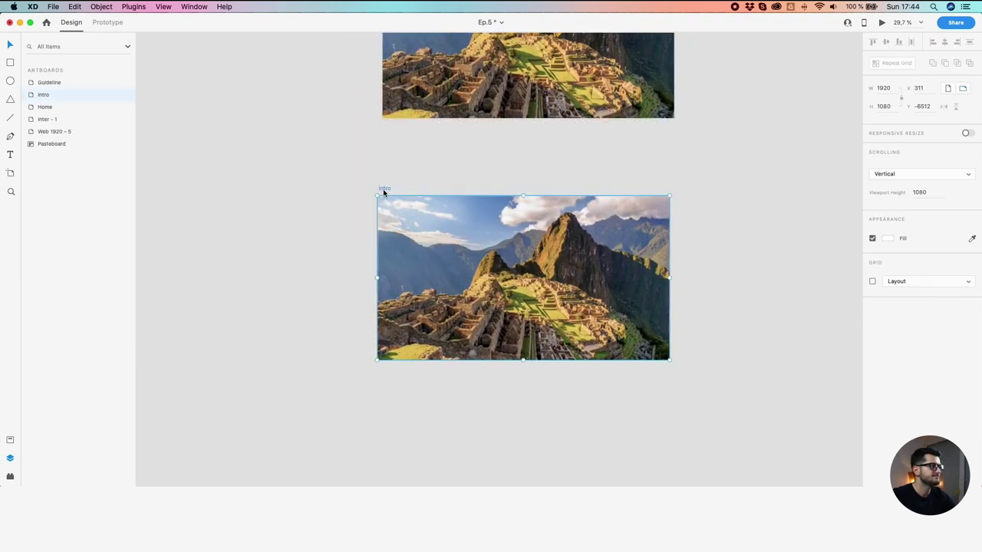
{"action": "double_click", "coordinate": [35, 95]}
{"action": "left_click", "coordinate": [45, 156]}
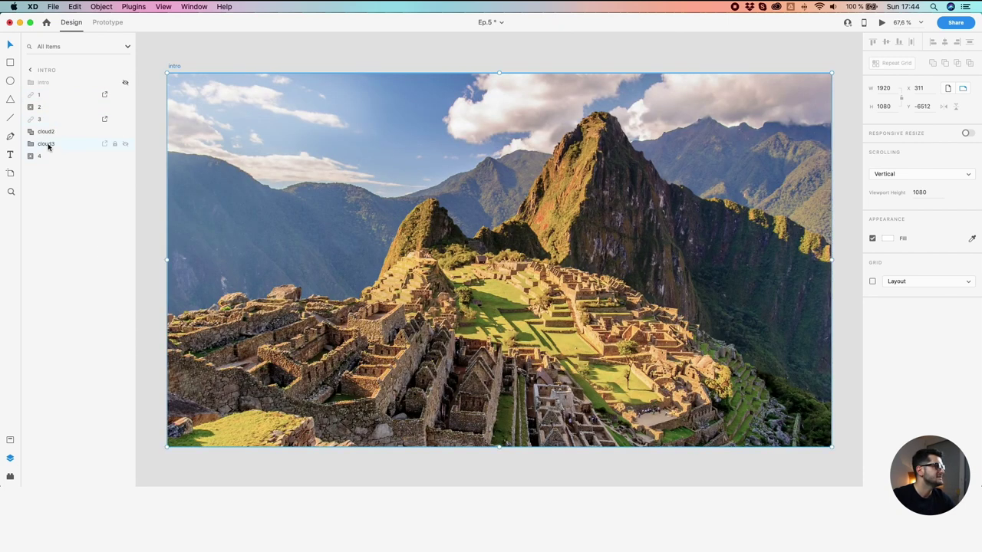
{"action": "left_click", "coordinate": [46, 95]}
{"action": "left_click", "coordinate": [47, 121]}
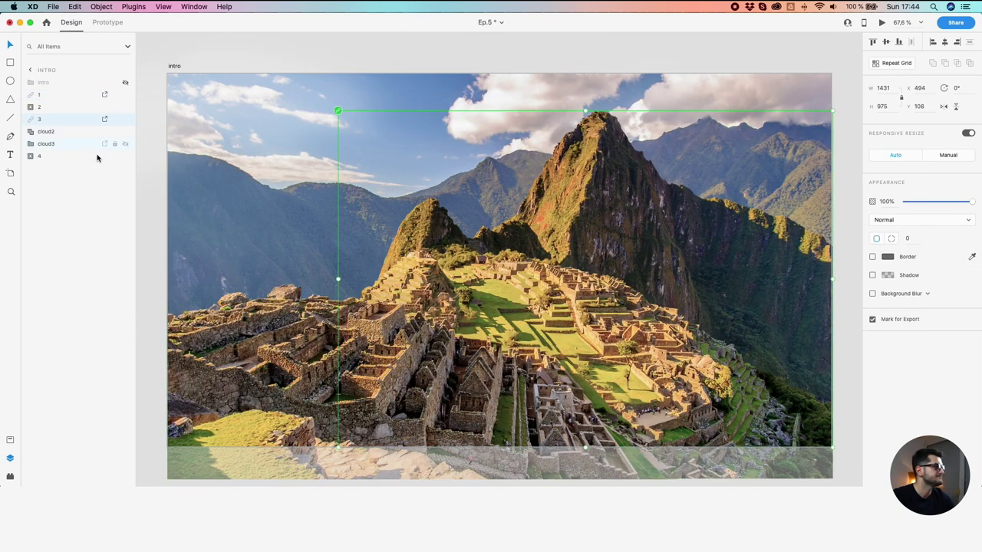
{"action": "key", "text": "super+v"}
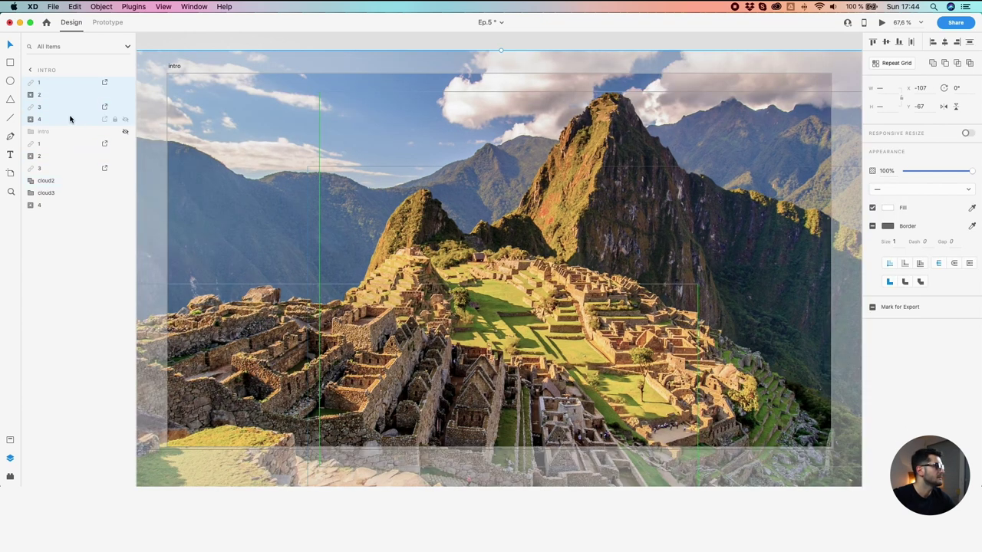
Delete the original layers 1, 2 and 3 beneath the hidden intro group on the intro artboard
{"action": "left_click", "coordinate": [53, 143]}
{"action": "left_click", "coordinate": [50, 168], "text": "shift"}
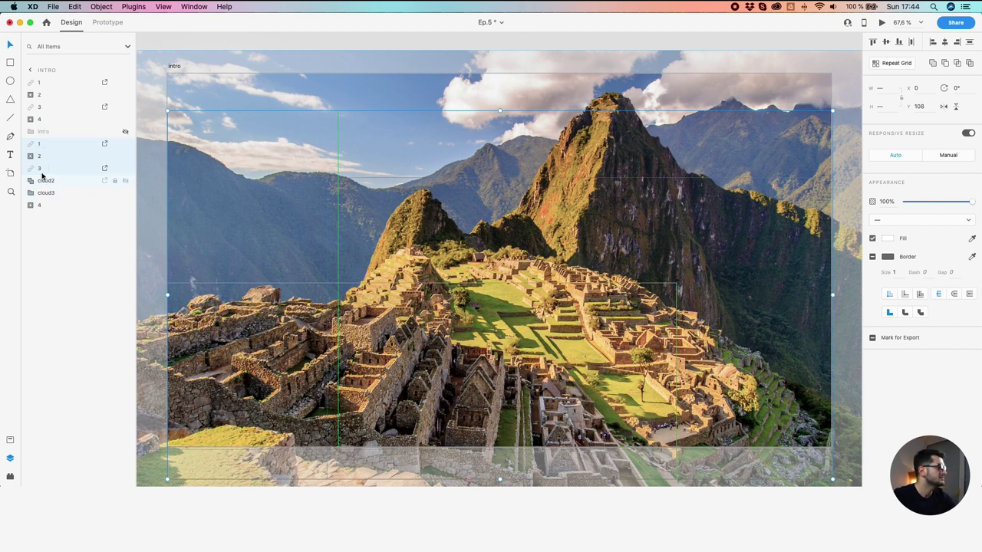
{"action": "key", "text": "Delete"}
Try moving the pasted layer 3 below the hidden intro group, and undo the reordering
{"action": "left_click", "coordinate": [37, 84]}
{"action": "left_click", "coordinate": [39, 97], "text": "shift"}
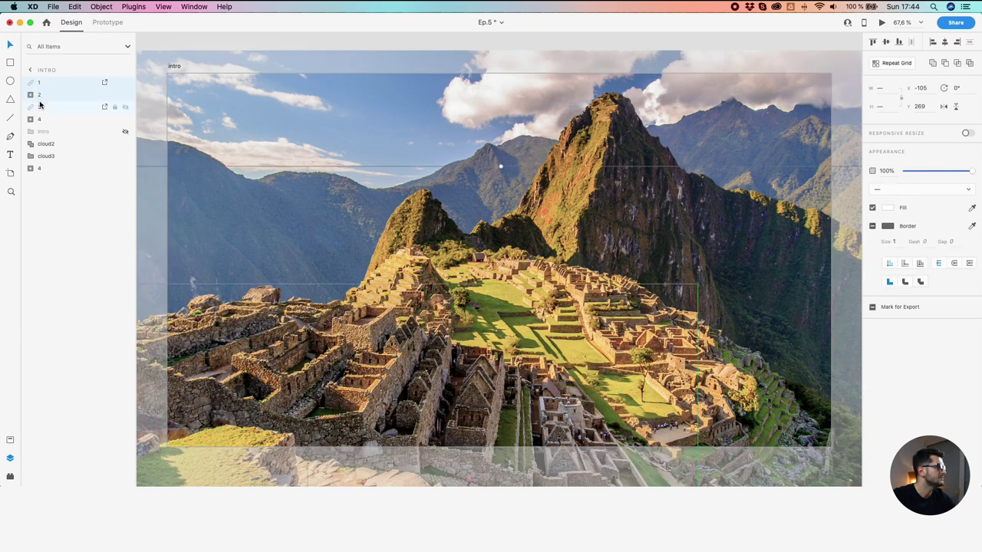
{"action": "left_click_drag", "start_coordinate": [42, 107], "coordinate": [48, 140]}
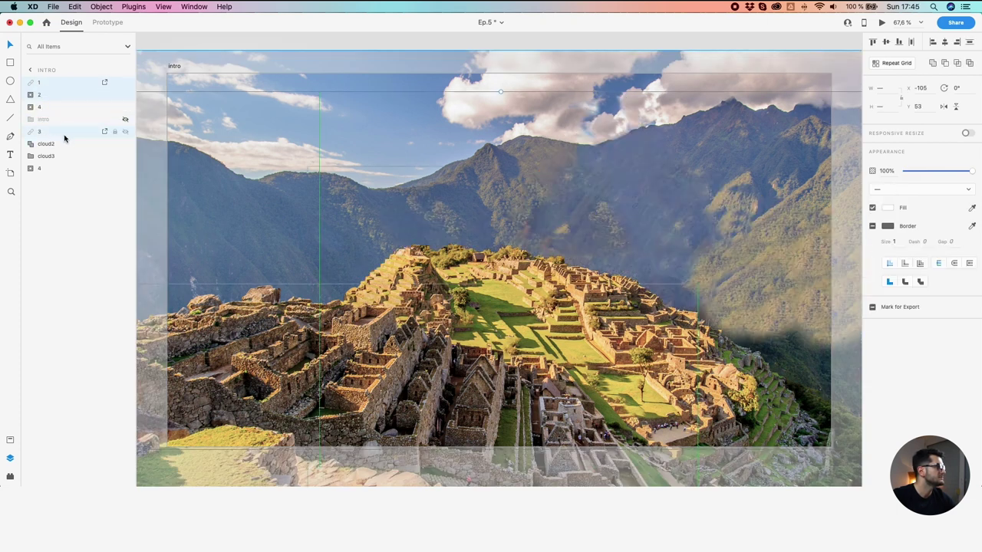
{"action": "key", "text": "super+z"}
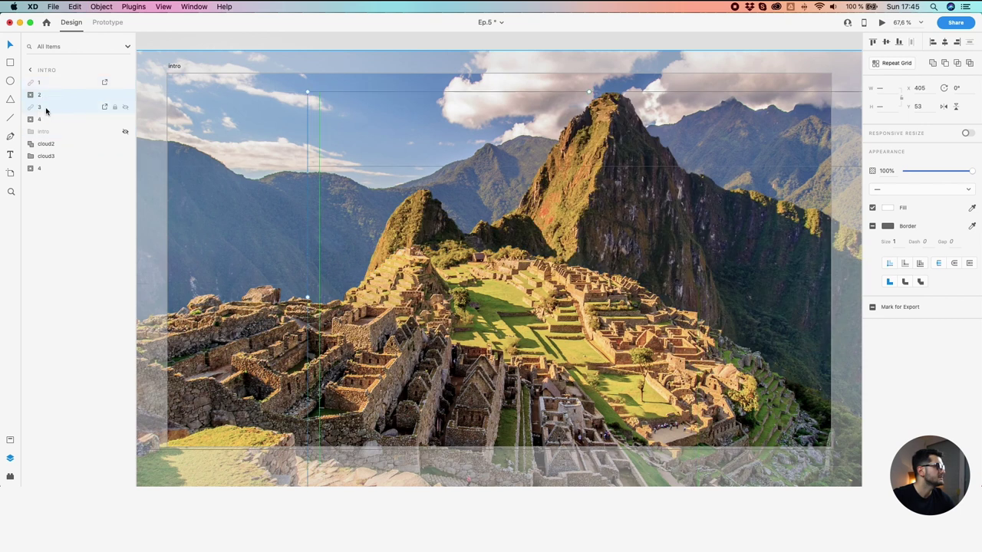
Move pasted layers 1, 2 and 3 directly below the hidden intro group and replace the old layer 4 beneath cloud3 with the pasted one
{"action": "left_click", "coordinate": [45, 81]}
{"action": "left_click", "coordinate": [46, 92]}
{"action": "left_click", "coordinate": [48, 108], "text": "shift"}
{"action": "left_click_drag", "start_coordinate": [48, 108], "coordinate": [43, 132]}
{"action": "left_click", "coordinate": [33, 82], "text": "super"}
{"action": "left_click_drag", "start_coordinate": [33, 82], "coordinate": [36, 178]}
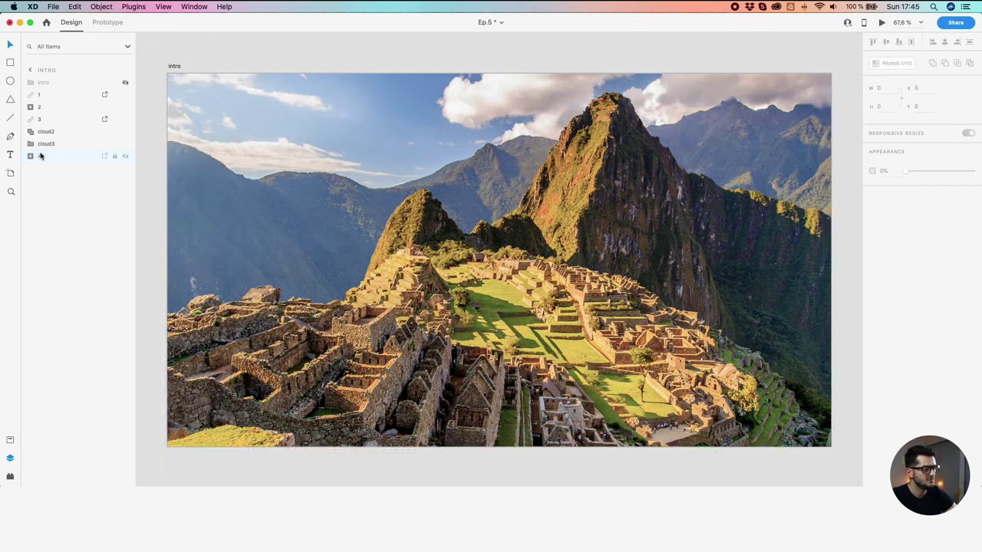
Shrink layer 1 on the intro artboard proportionally around its centre to 1554 × 601
{"action": "scroll", "coordinate": [295, 130], "scroll_direction": "down", "scroll_amount": 5}
{"action": "left_click_drag", "start_coordinate": [282, 95], "coordinate": [353, 289]}
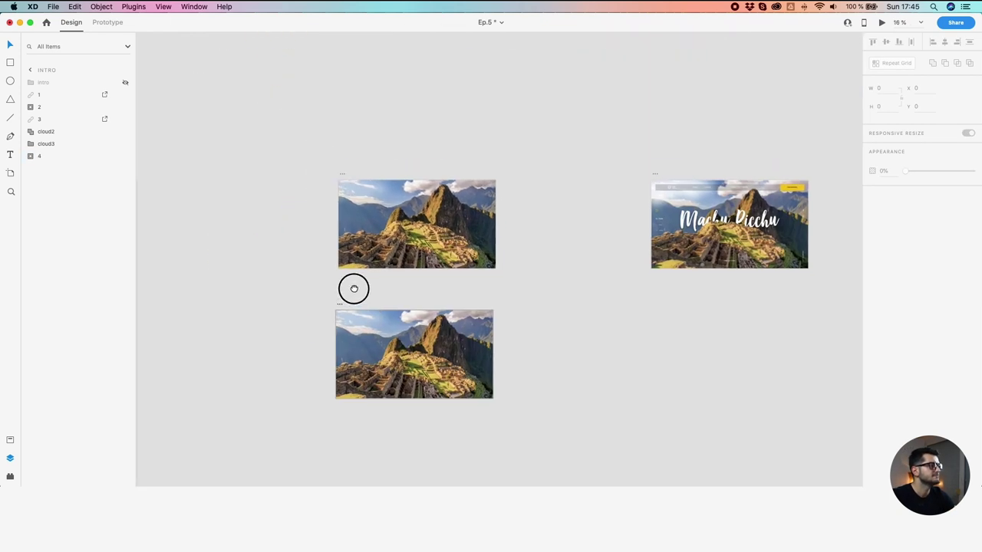
{"action": "scroll", "coordinate": [360, 272], "scroll_direction": "up", "scroll_amount": 3}
{"action": "scroll", "coordinate": [360, 274], "scroll_direction": "up", "scroll_amount": 3}
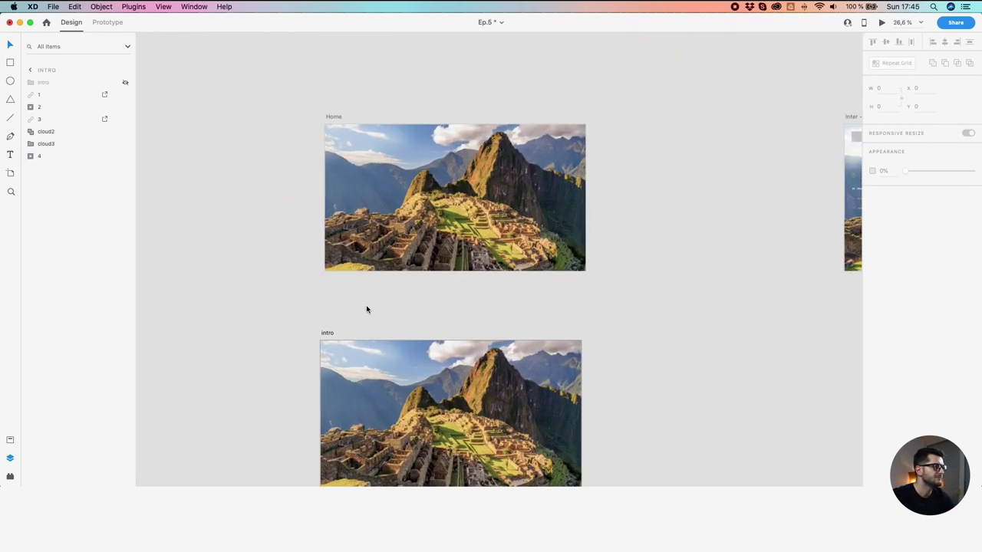
{"action": "left_click_drag", "start_coordinate": [366, 307], "coordinate": [385, 278]}
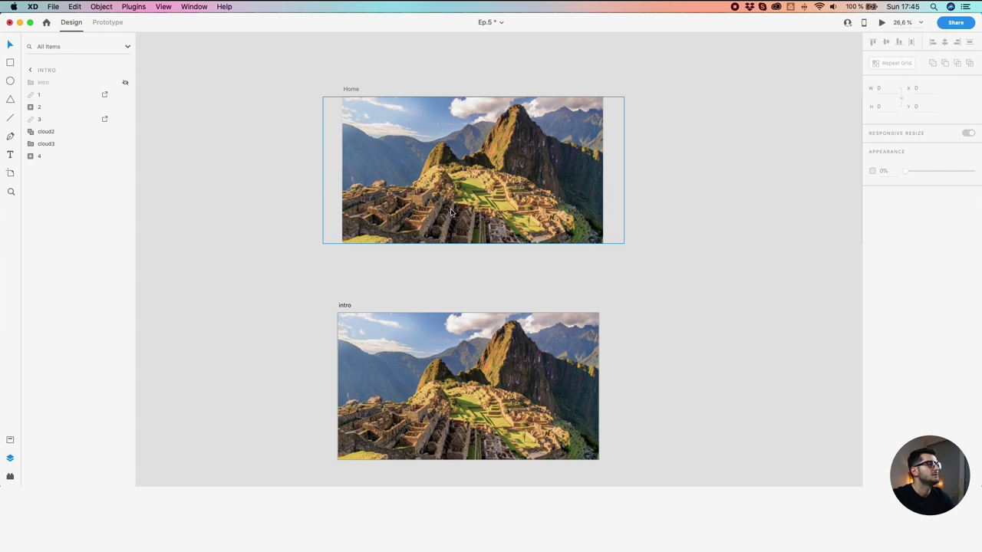
{"action": "left_click_drag", "start_coordinate": [448, 434], "coordinate": [469, 335]}
{"action": "scroll", "coordinate": [469, 336], "scroll_direction": "up", "scroll_amount": 3}
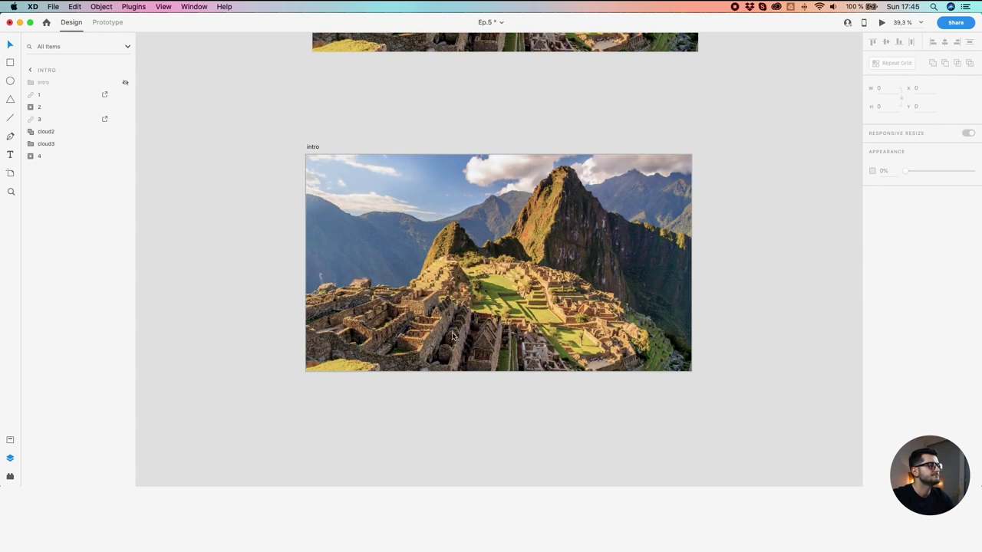
{"action": "left_click", "coordinate": [453, 336]}
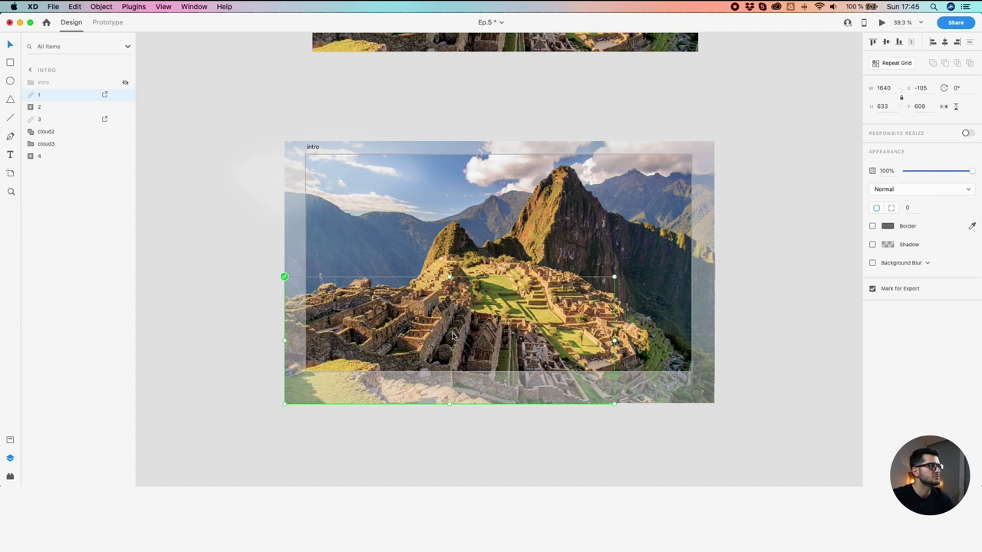
{"action": "left_click", "coordinate": [613, 276]}
{"action": "left_click_drag", "start_coordinate": [614, 276], "coordinate": [605, 280]}
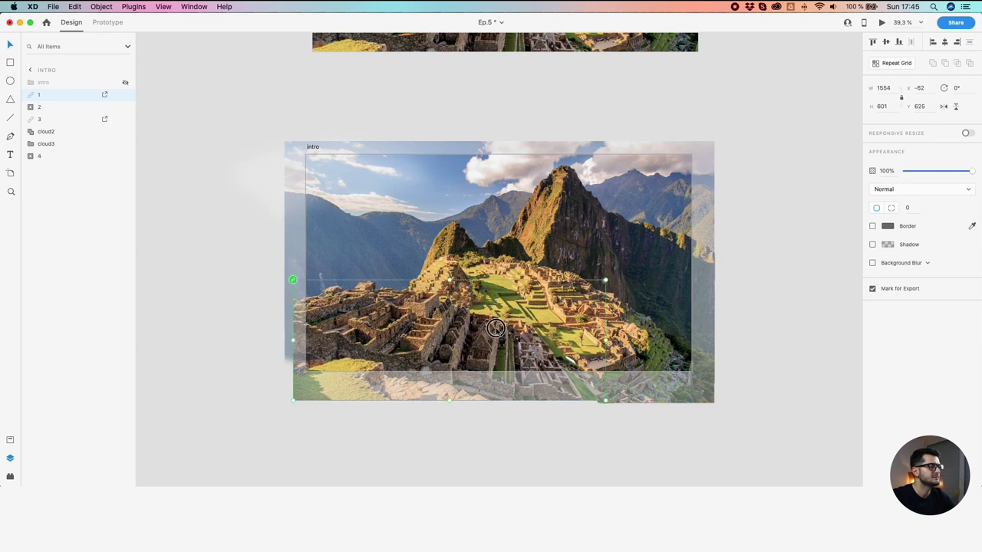
Shift intro's layer 1 up to Y 586, keeping X at -62
{"action": "left_click_drag", "start_coordinate": [496, 327], "coordinate": [497, 326]}
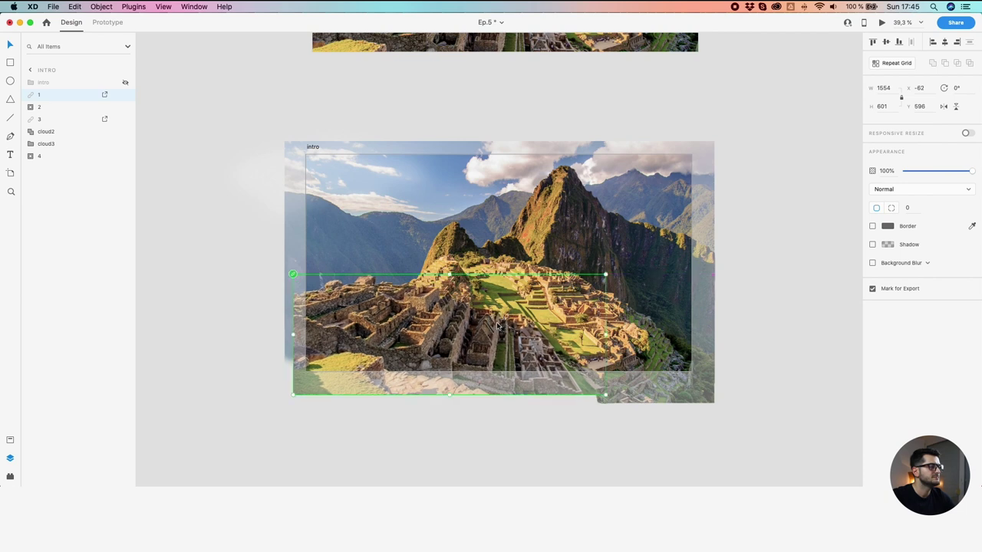
{"action": "key", "text": "shift+Up"}
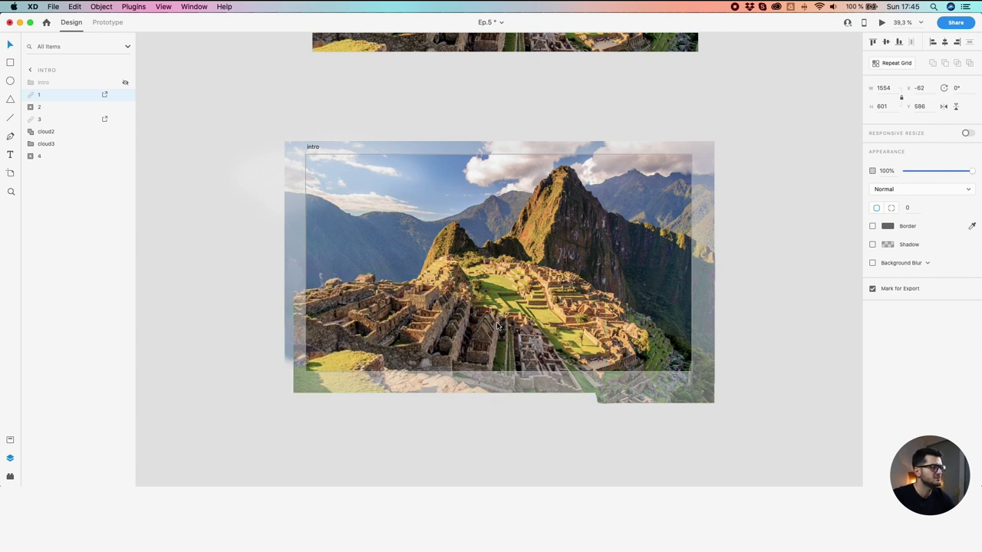
{"action": "key", "text": "shift+Down"}
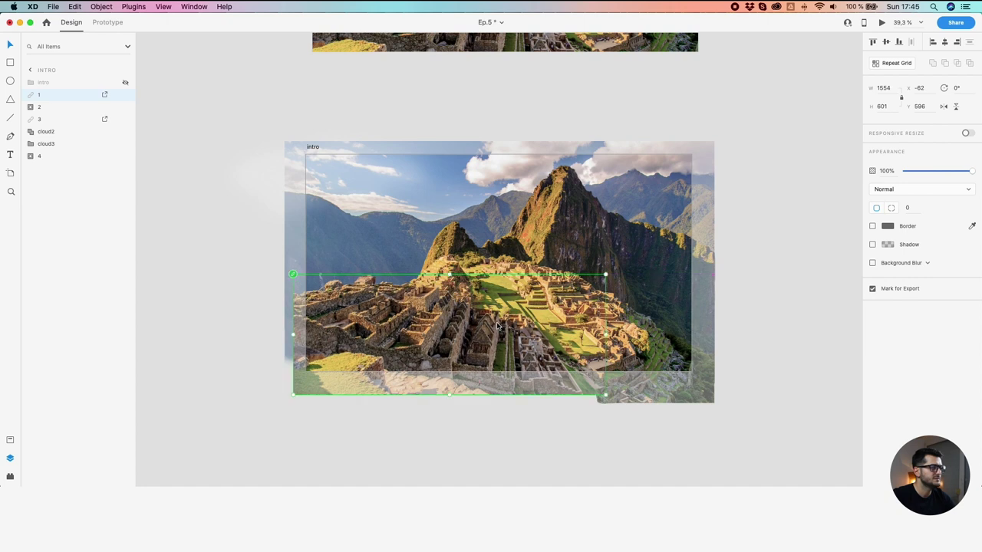
{"action": "key", "text": "shift+Up"}
{"action": "key", "text": "shift+Down"}
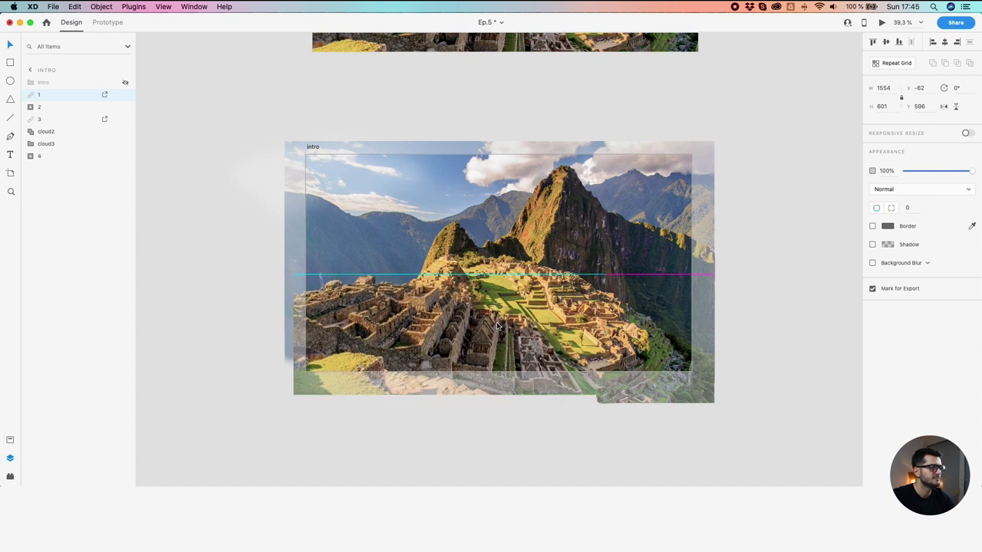
{"action": "key", "text": "shift+Up"}
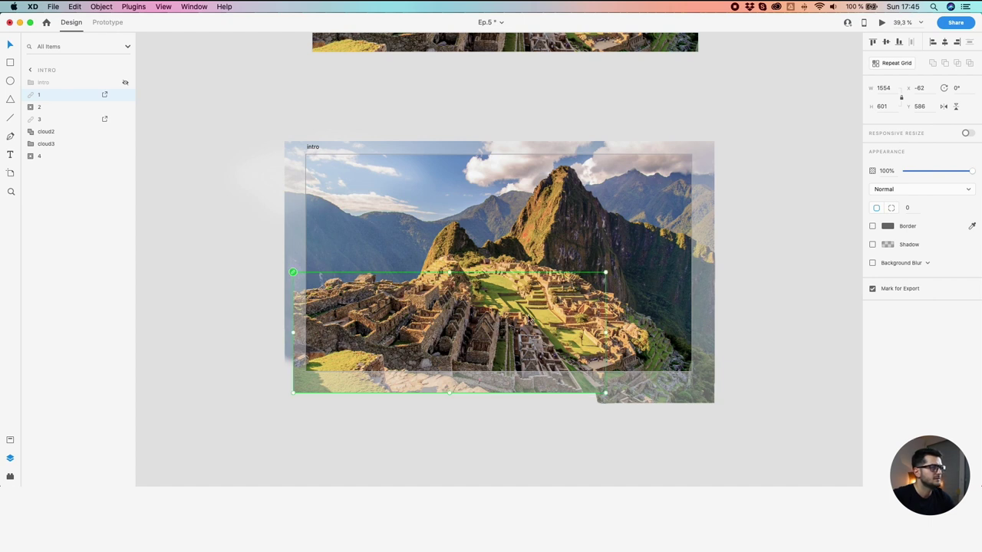
Shift layer 2 on the intro artboard up to Y 259
{"action": "left_click", "coordinate": [622, 317]}
{"action": "scroll", "coordinate": [614, 308], "scroll_direction": "up", "scroll_amount": 3}
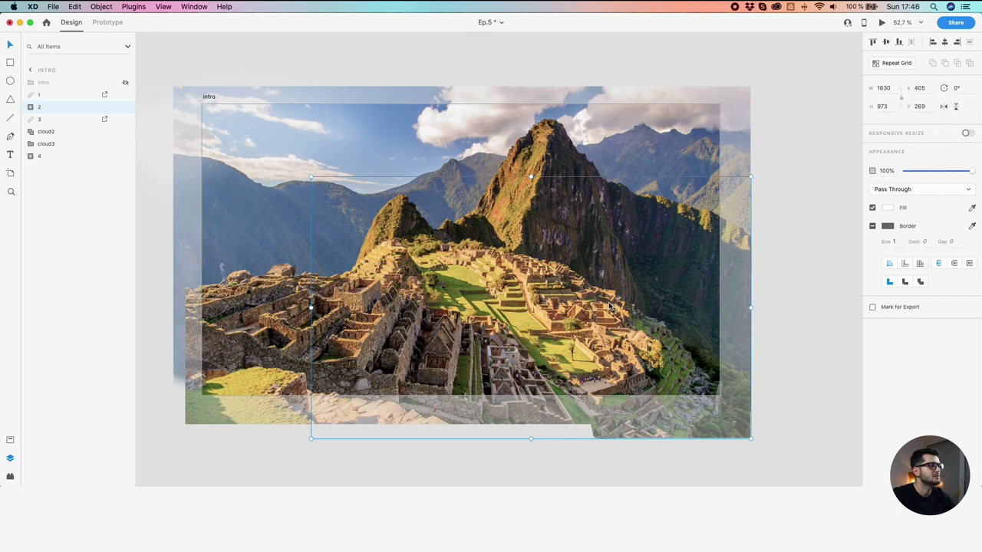
{"action": "key", "text": "shift+Up"}
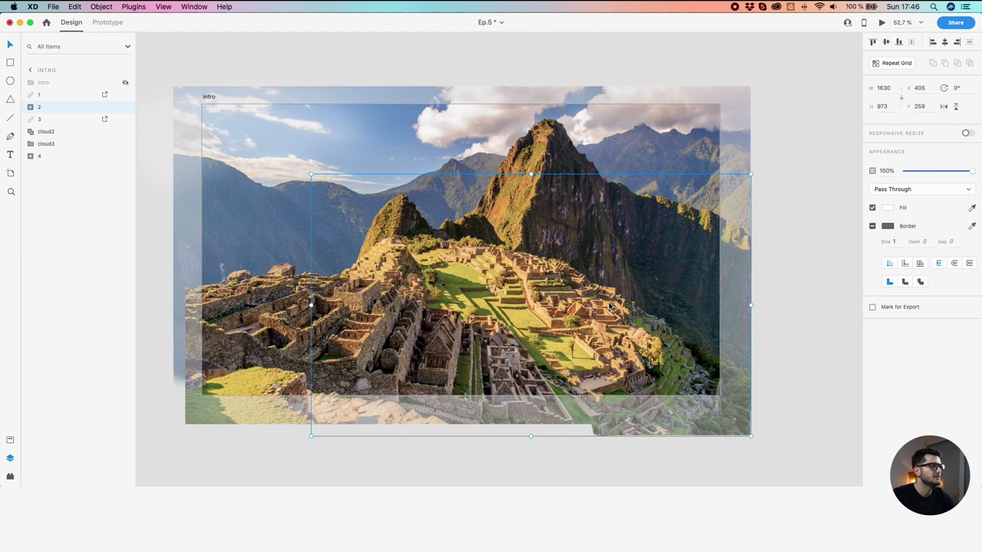
Nudge layer 3, the mountain peak on the intro artboard, up to Y 48
{"action": "left_click", "coordinate": [545, 153]}
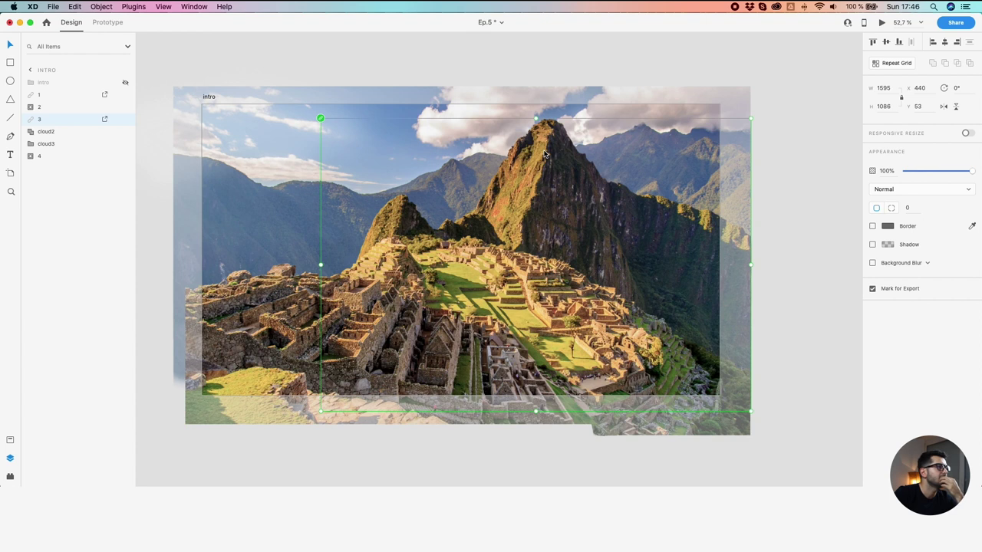
{"action": "key", "text": "Up"}
{"action": "key", "text": "Up"}
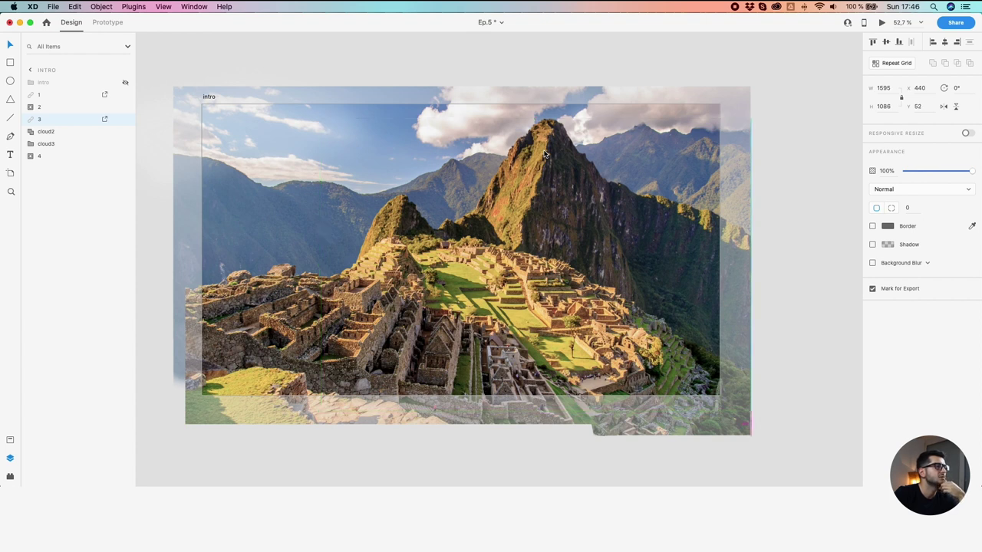
{"action": "key", "text": "Up"}
{"action": "key", "text": "Up"}
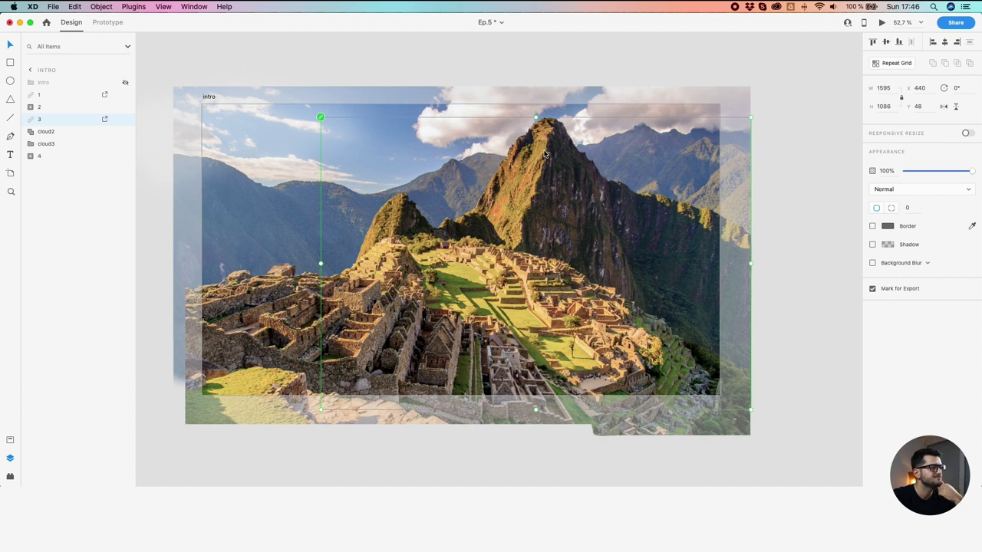
Nudge layer 4, the background on the intro artboard, down to Y -63
{"action": "left_click", "coordinate": [224, 176]}
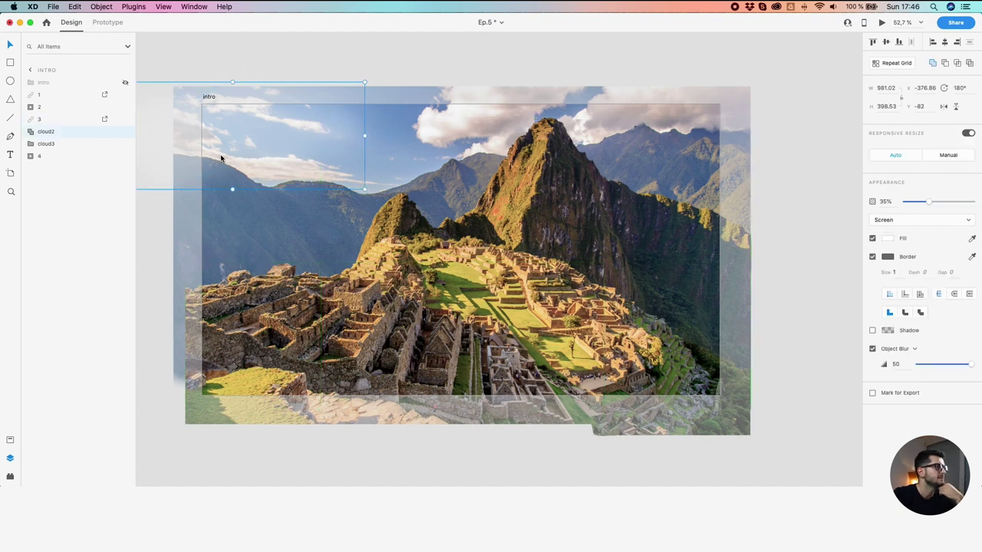
{"action": "left_click", "coordinate": [183, 221]}
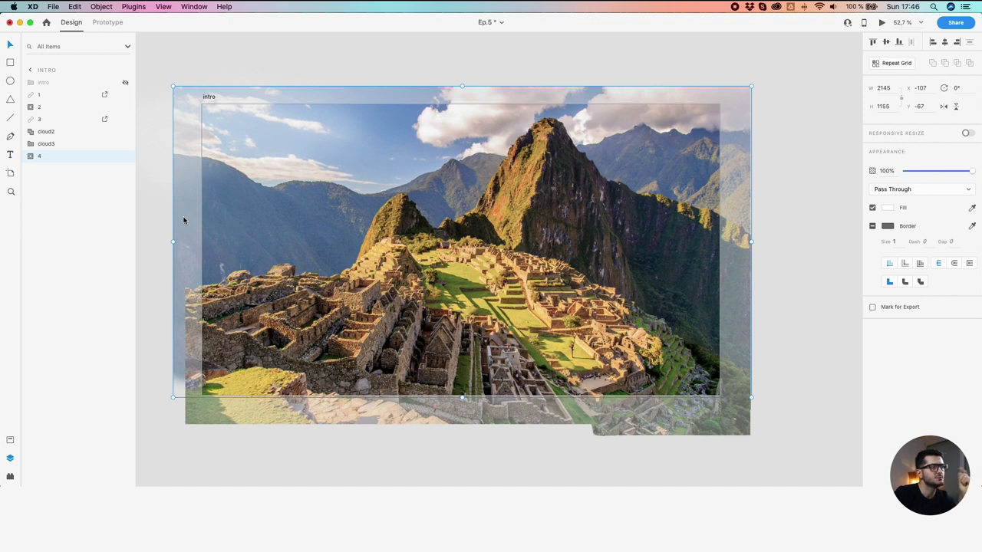
{"action": "key", "text": "Down"}
{"action": "key", "text": "Down"}
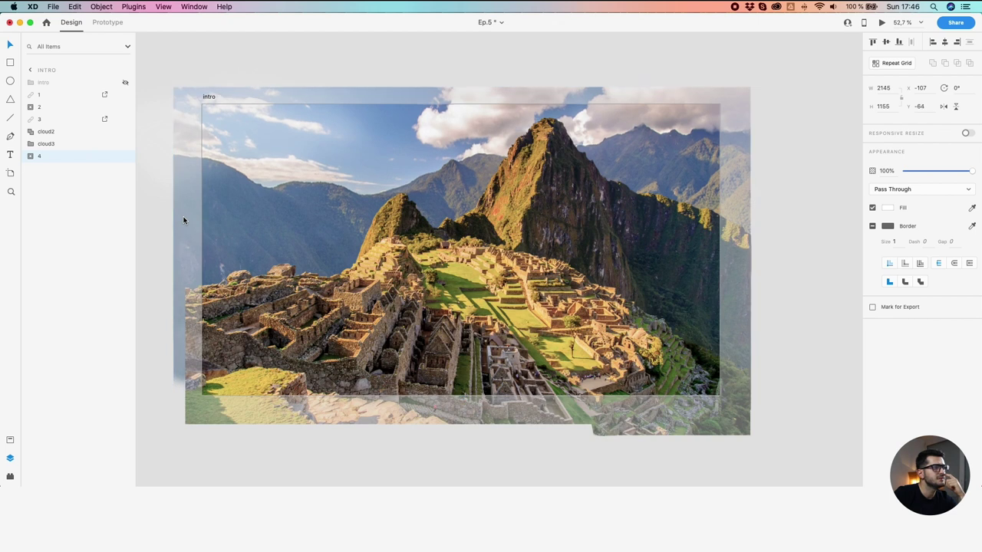
{"action": "key", "text": "Down"}
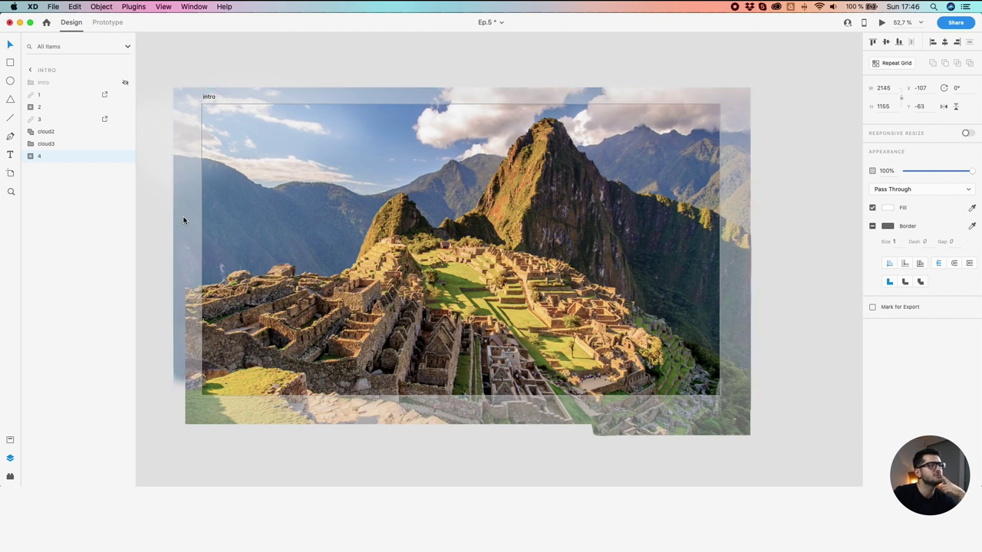
Compare the Home and intro artboards, and make the hidden intro group visible on the intro artboard
{"action": "scroll", "coordinate": [184, 224], "scroll_direction": "down", "scroll_amount": 5}
{"action": "scroll", "coordinate": [153, 207], "scroll_direction": "down", "scroll_amount": 1}
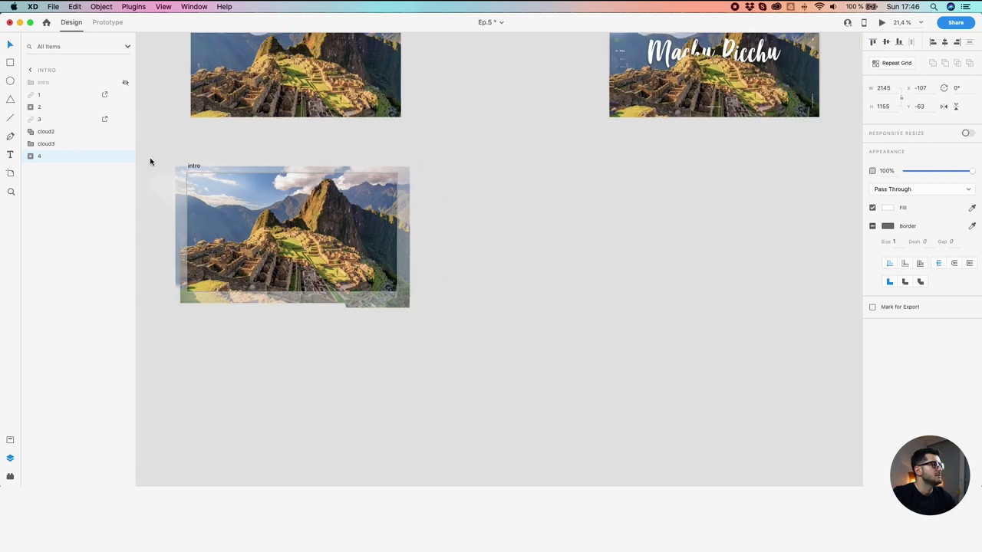
{"action": "left_click", "coordinate": [150, 160]}
{"action": "left_click_drag", "start_coordinate": [158, 144], "coordinate": [303, 241]}
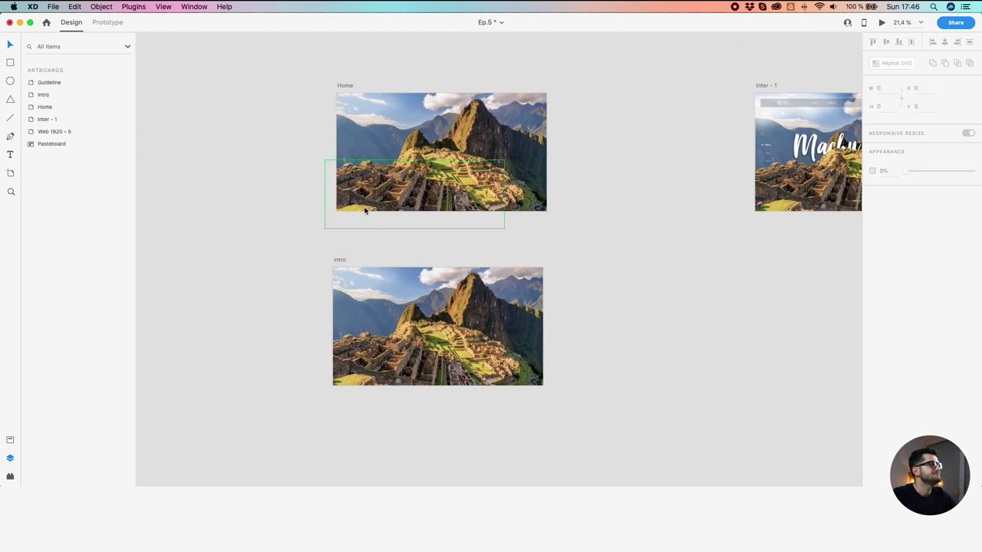
{"action": "scroll", "coordinate": [363, 211], "scroll_direction": "up", "scroll_amount": 2}
{"action": "left_click", "coordinate": [335, 271]}
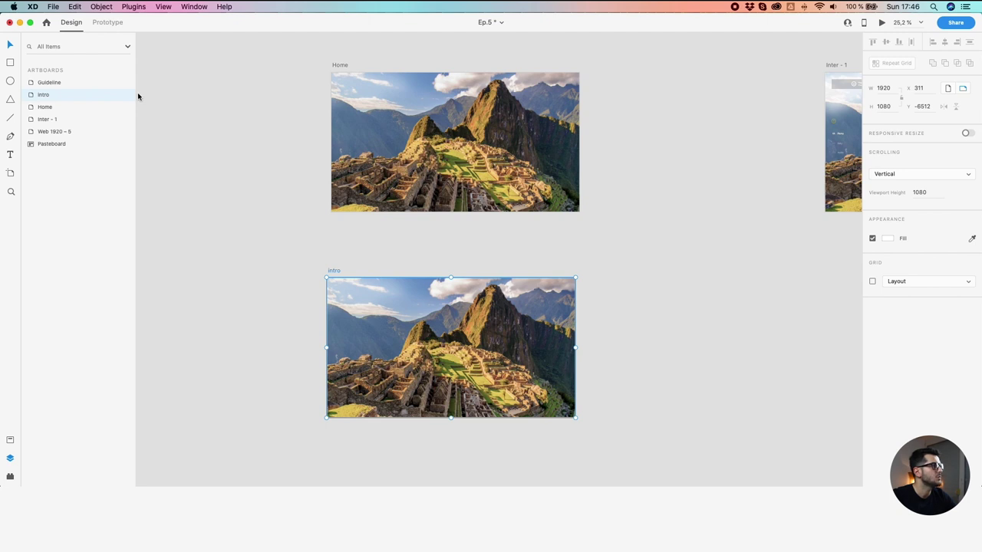
{"action": "left_click", "coordinate": [47, 108]}
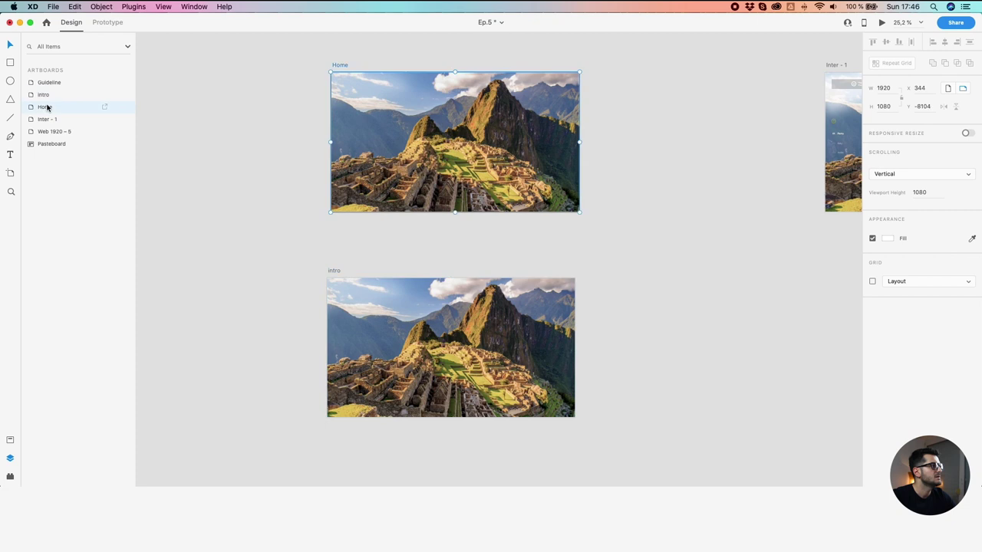
{"action": "left_click", "coordinate": [39, 95]}
{"action": "double_click", "coordinate": [34, 94]}
{"action": "left_click", "coordinate": [124, 82]}
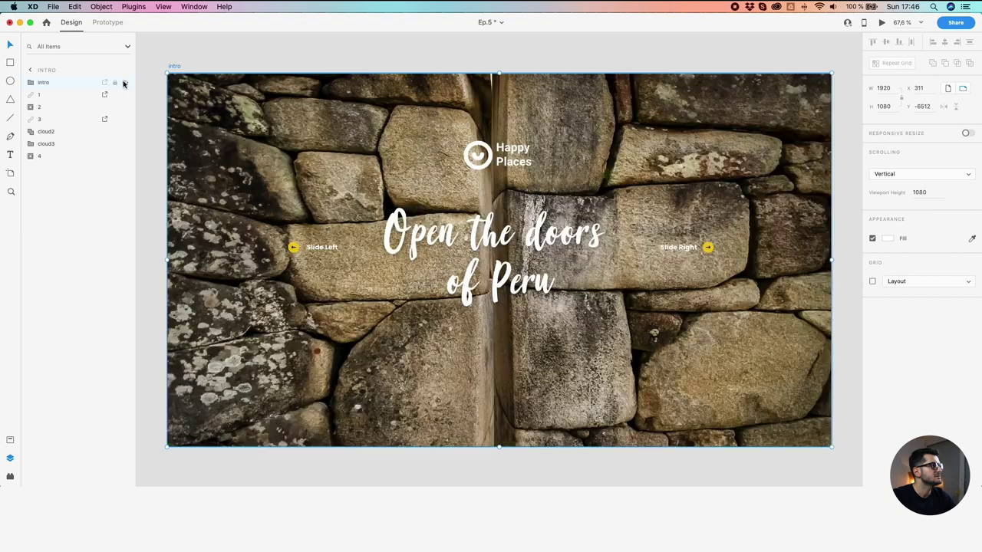
Preview the intro artboard in a smaller preview window, sliding the wall doors open onto the Home landscape
{"action": "scroll", "coordinate": [217, 85], "scroll_direction": "down", "scroll_amount": 4}
{"action": "left_click_drag", "start_coordinate": [222, 81], "coordinate": [335, 172]}
{"action": "left_click", "coordinate": [316, 166]}
{"action": "left_click", "coordinate": [881, 23]}
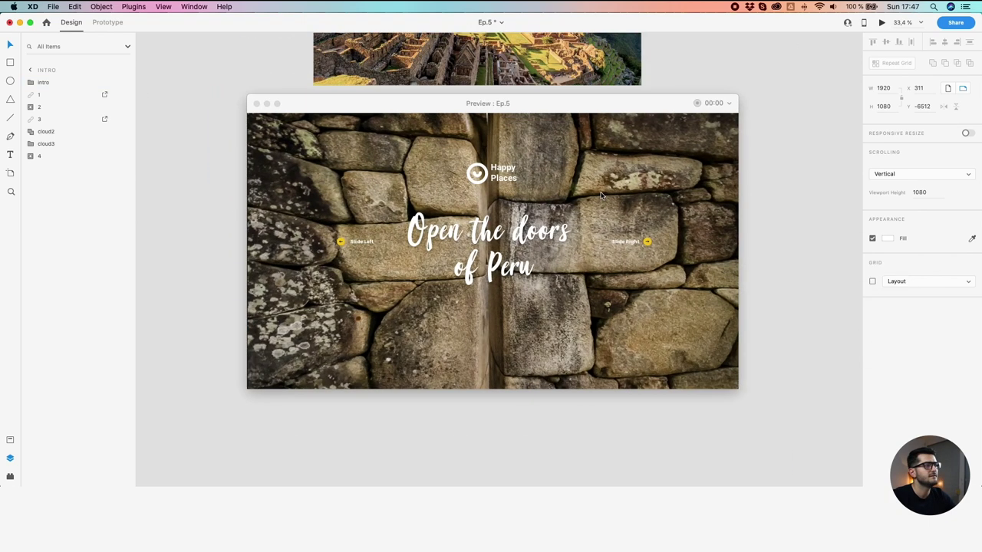
{"action": "left_click", "coordinate": [249, 15]}
{"action": "left_click_drag", "start_coordinate": [250, 15], "coordinate": [565, 194]}
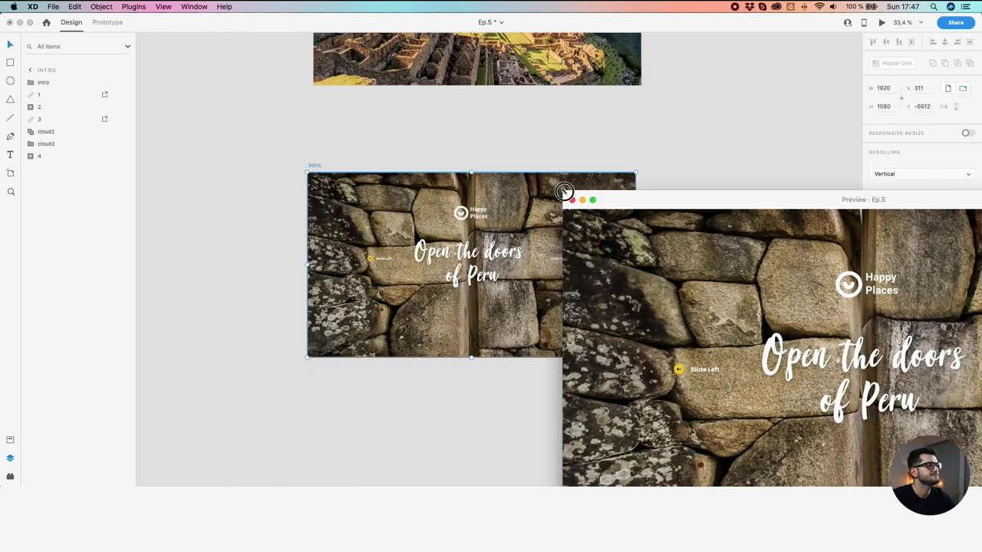
{"action": "left_click_drag", "start_coordinate": [680, 199], "coordinate": [279, 97]}
{"action": "left_click_drag", "start_coordinate": [507, 433], "coordinate": [719, 420]}
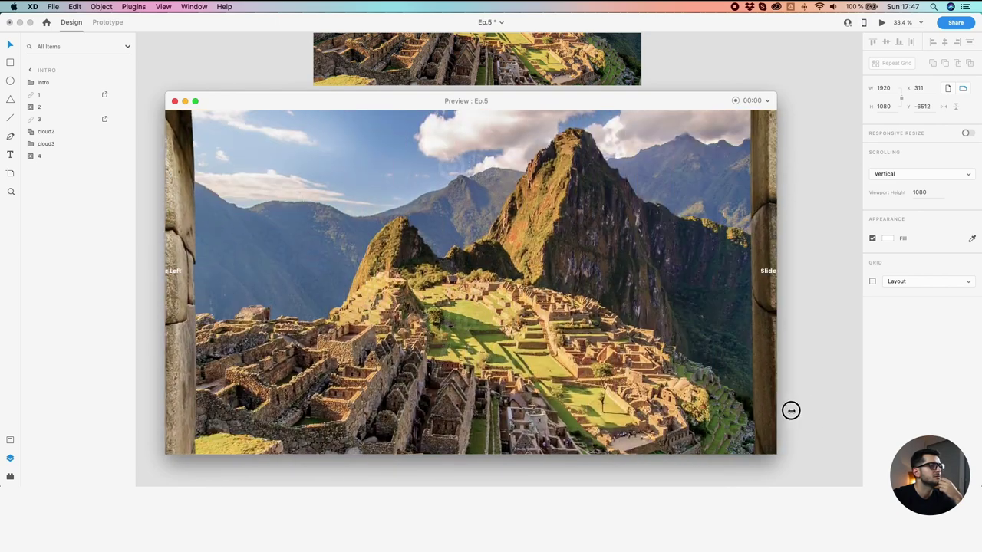
{"action": "left_click", "coordinate": [833, 419]}
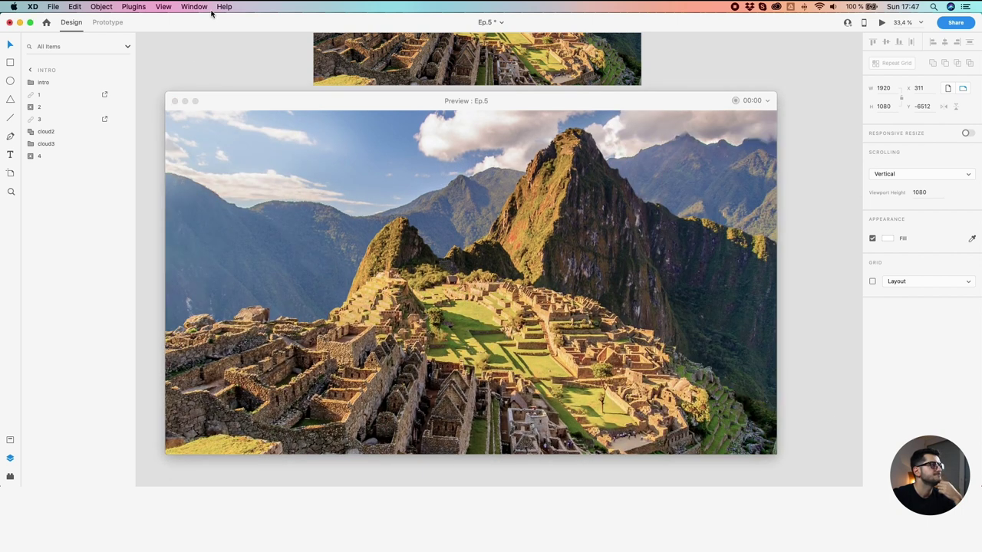
{"action": "left_click", "coordinate": [185, 102]}
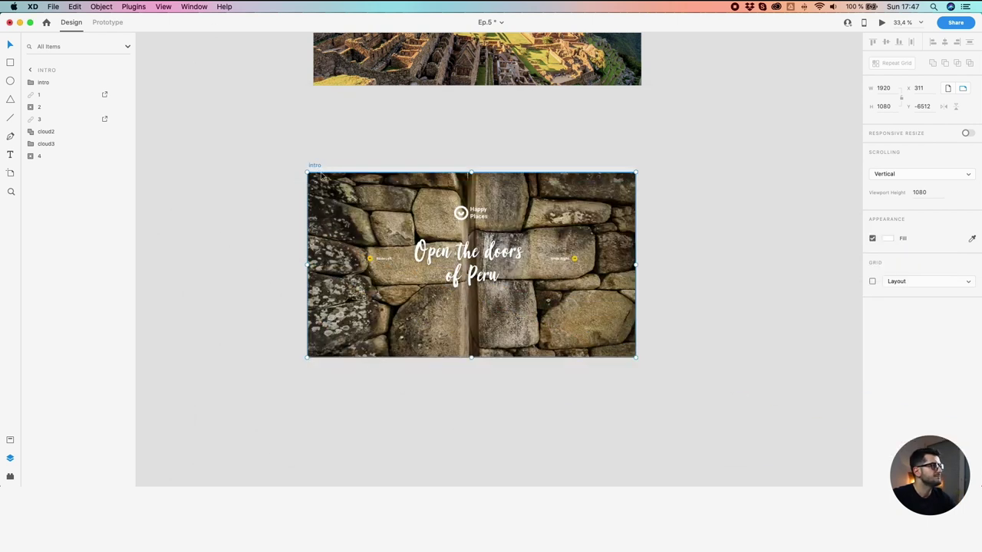
Hide the intro group and shift layer 1, the foreground ruins on the intro artboard, down to Y 596
{"action": "left_click", "coordinate": [124, 83]}
{"action": "left_click", "coordinate": [347, 262]}
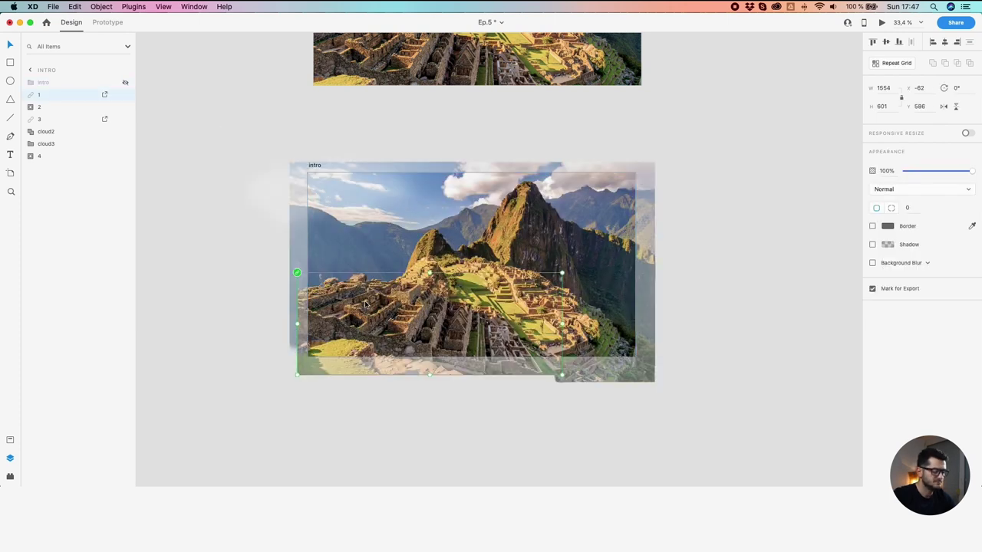
{"action": "key", "text": "shift+Down"}
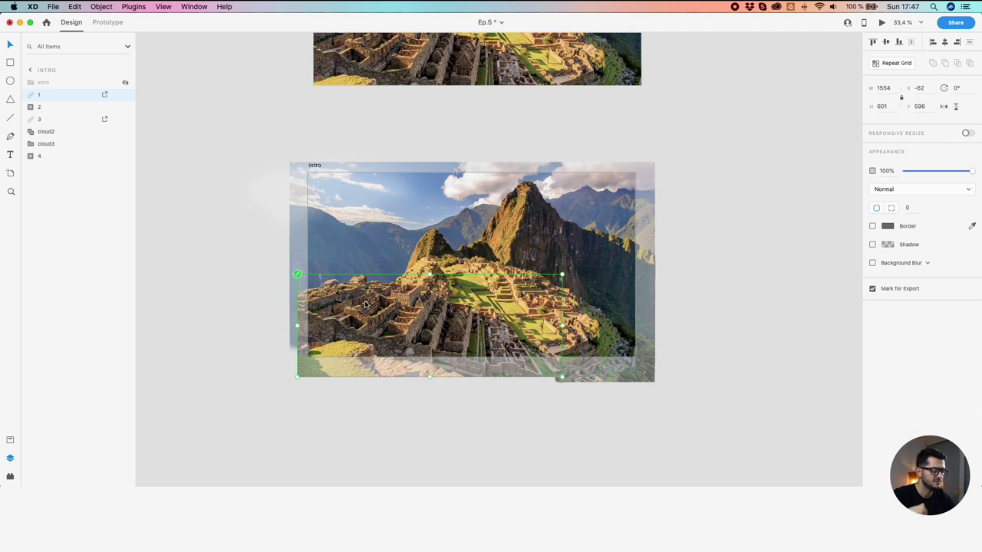
Nudge layer 3, the mountain peak on the intro artboard, down to Y 59
{"action": "scroll", "coordinate": [454, 250], "scroll_direction": "up", "scroll_amount": 2}
{"action": "left_click", "coordinate": [544, 194]}
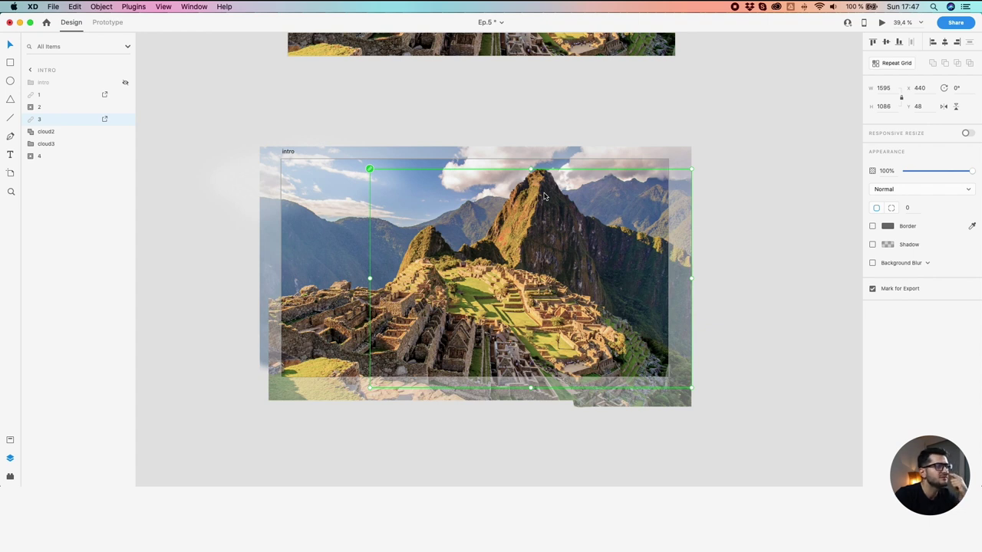
{"action": "key", "text": "Down"}
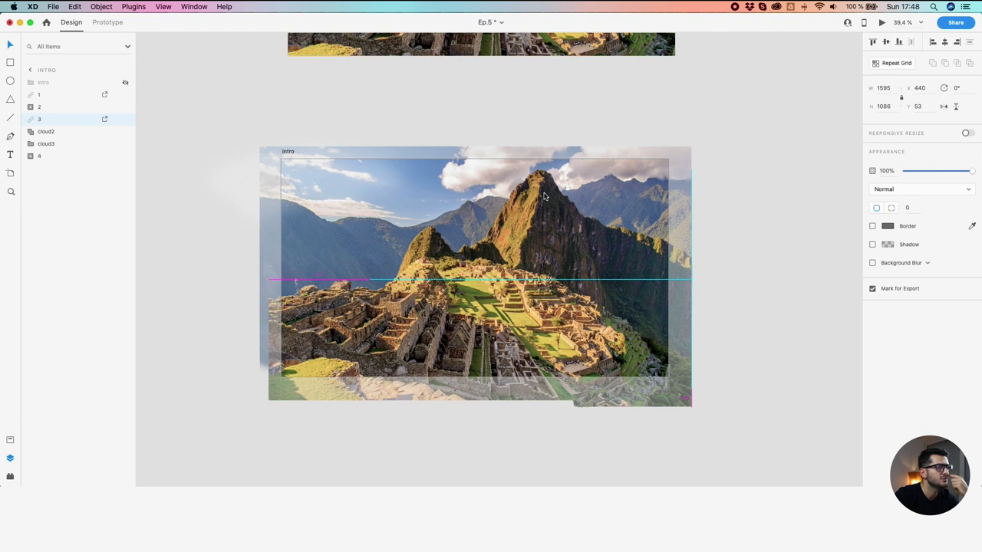
{"action": "key", "text": "Down"}
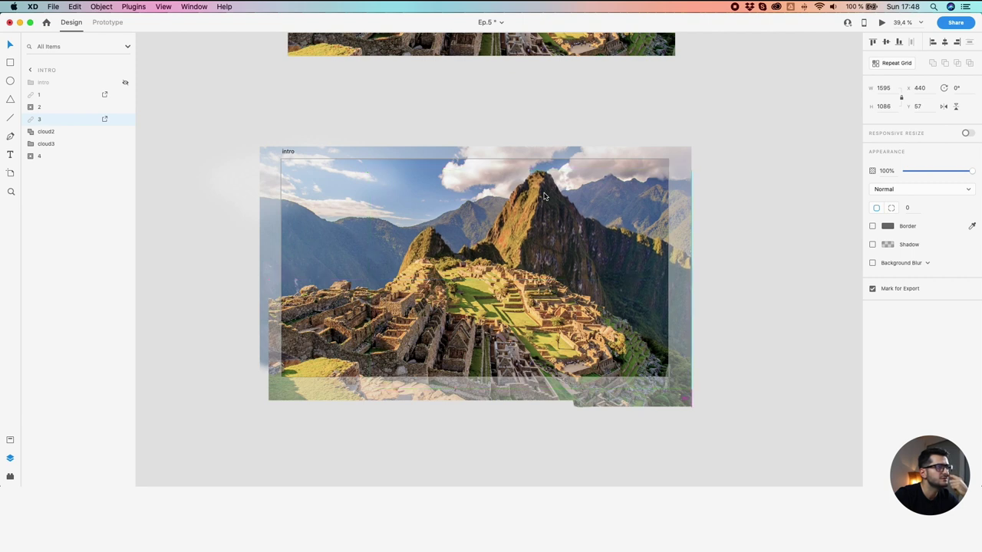
{"action": "key", "text": "Down"}
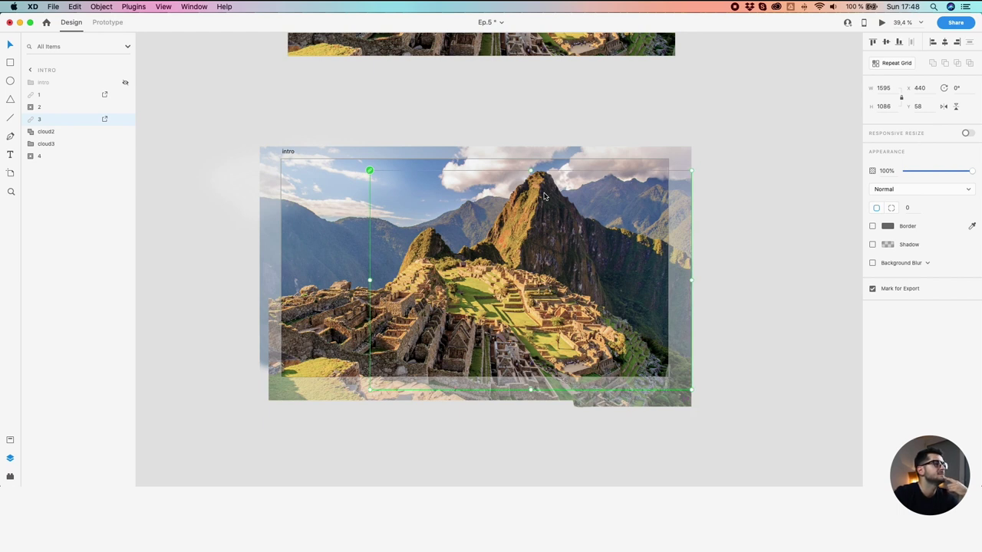
{"action": "key", "text": "Down"}
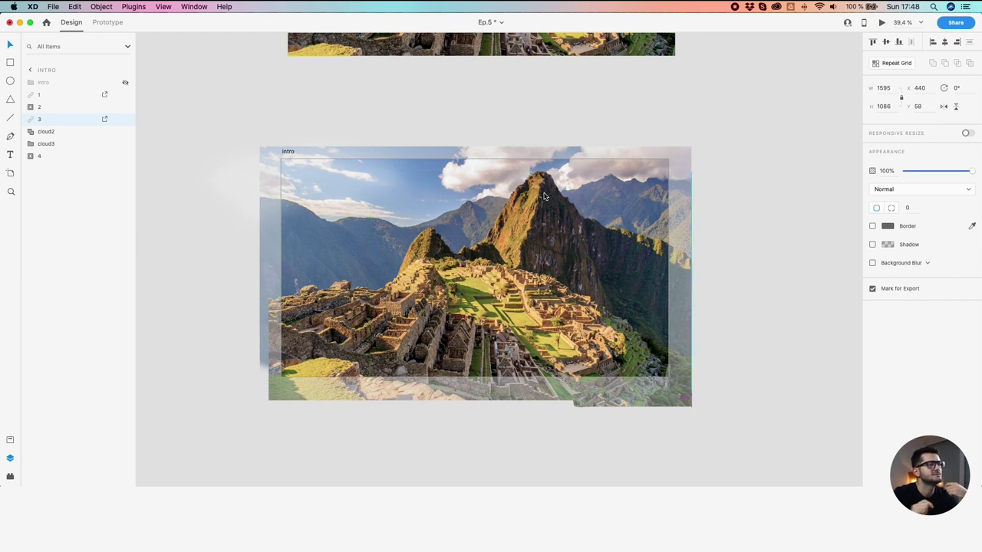
Make the intro group visible again and preview the door-opening transition with the adjusted ruins and peak layers
{"action": "left_click", "coordinate": [285, 151]}
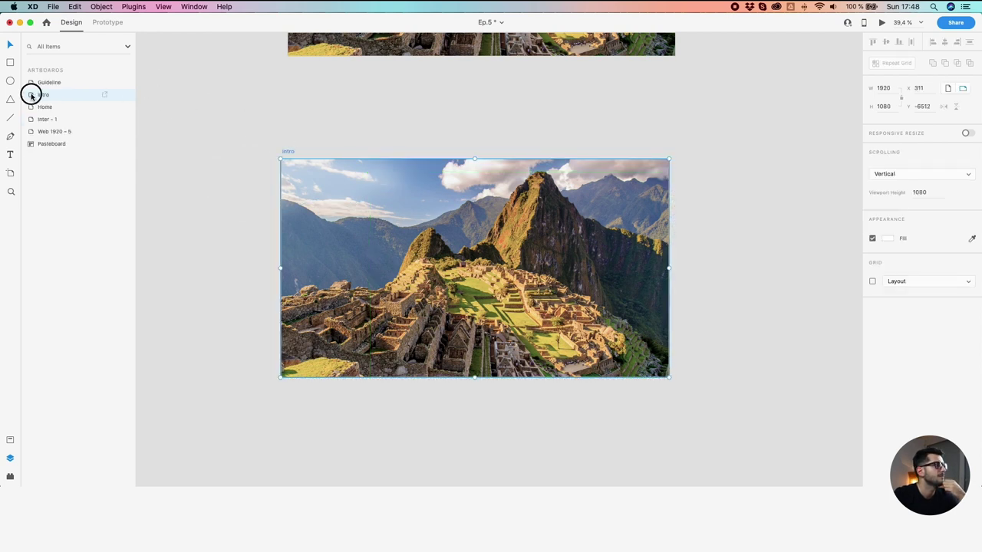
{"action": "double_click", "coordinate": [30, 94]}
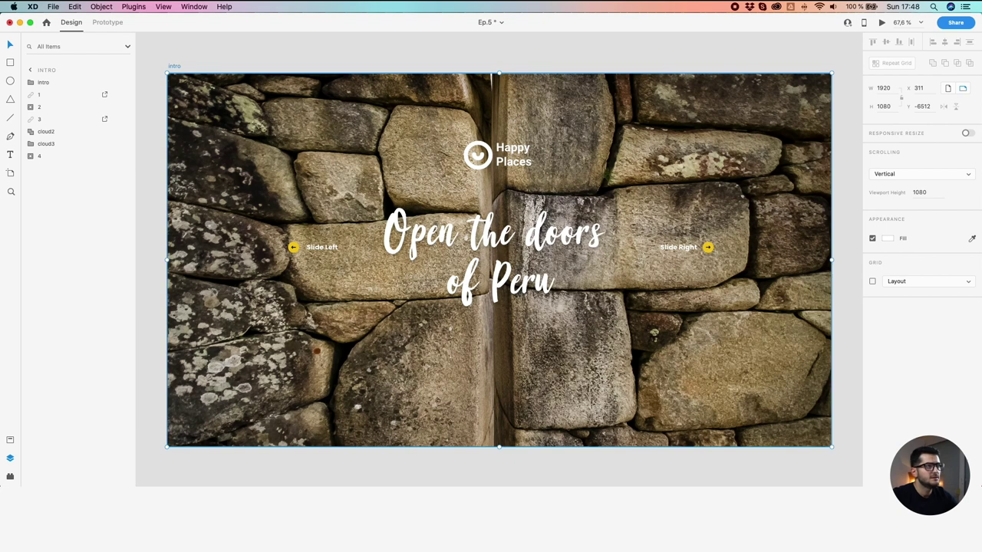
{"action": "left_click", "coordinate": [883, 24]}
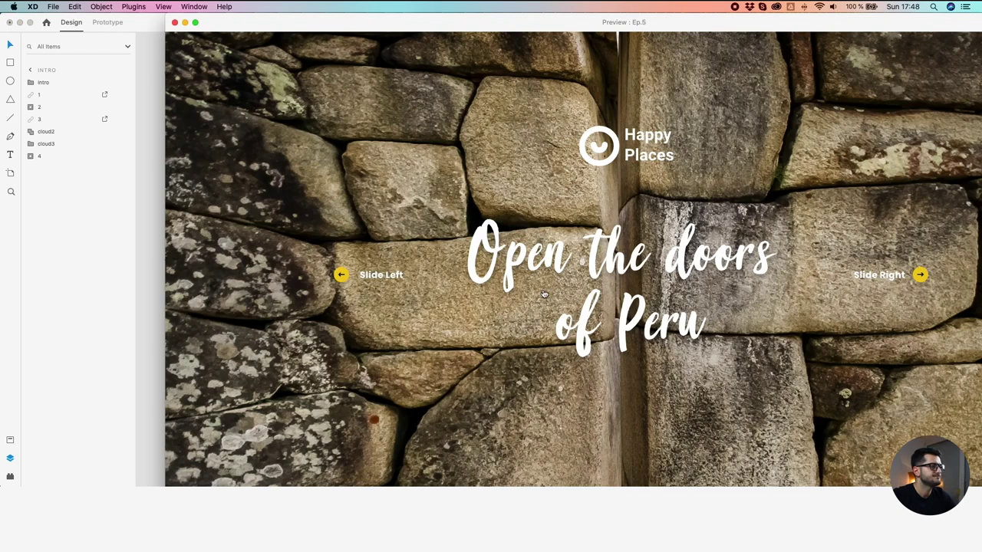
{"action": "left_click_drag", "start_coordinate": [165, 17], "coordinate": [521, 220]}
{"action": "left_click_drag", "start_coordinate": [589, 227], "coordinate": [266, 82]}
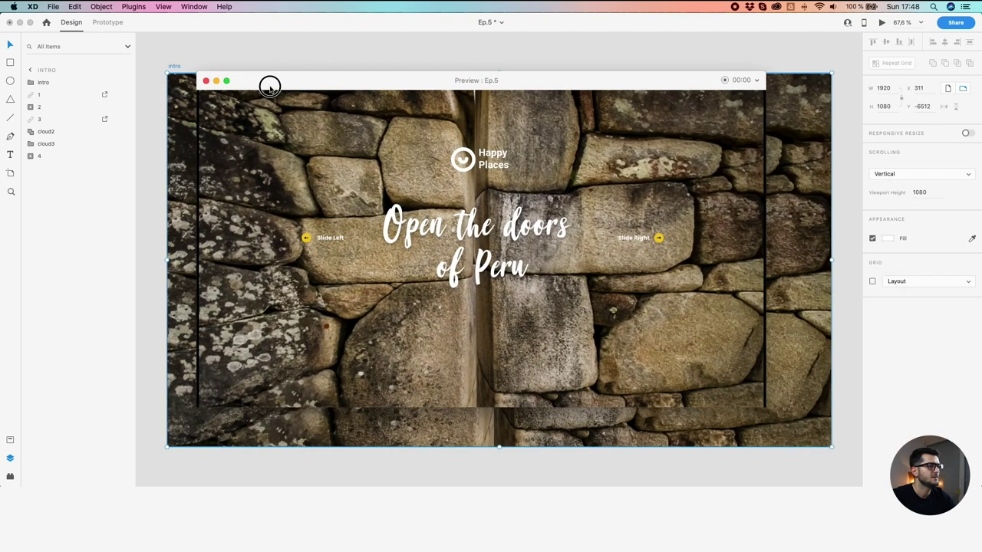
{"action": "left_click", "coordinate": [511, 366]}
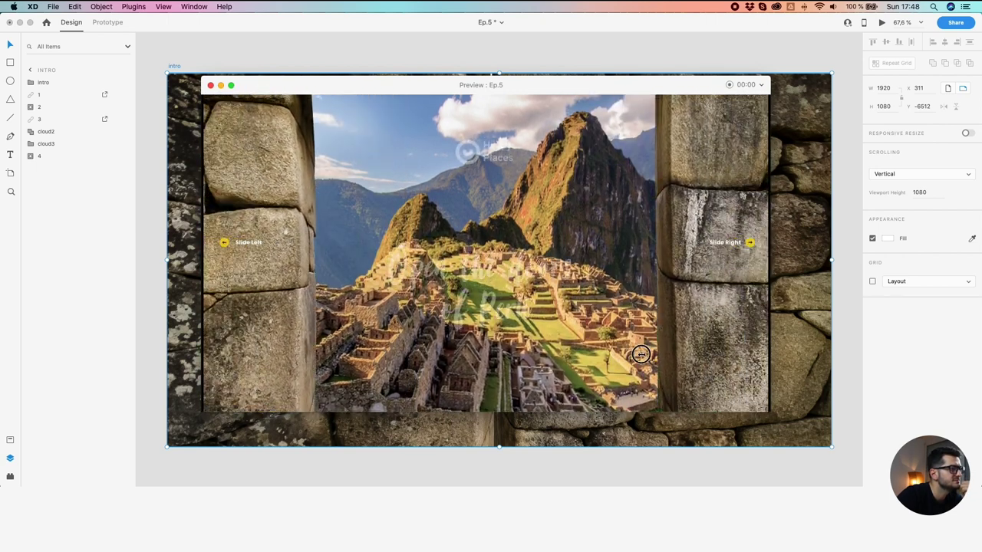
{"action": "left_click", "coordinate": [210, 86]}
{"action": "left_click", "coordinate": [294, 48]}
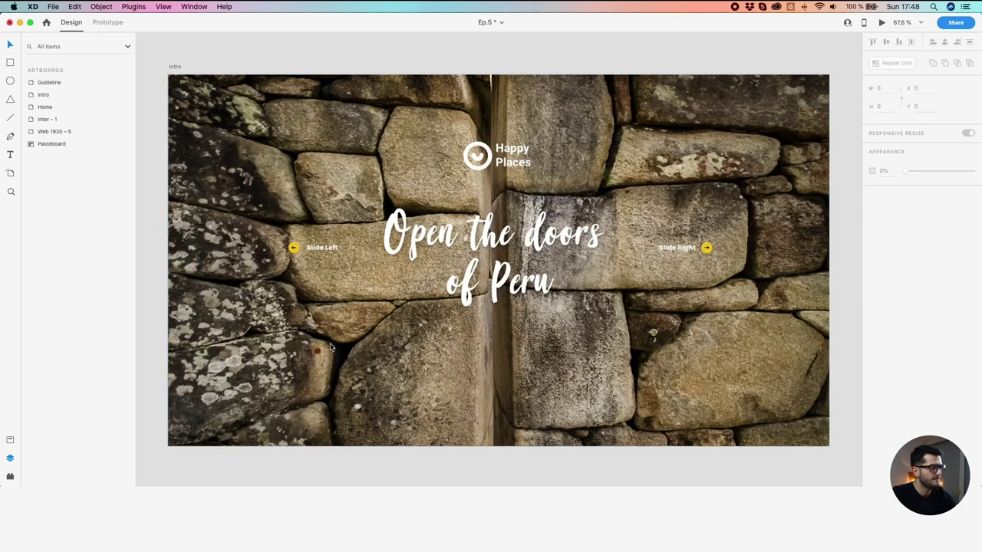
Hide the intro group, compare layer 1 on both artboards, and enlarge the intro artboard's copy to 1580 × 610
{"action": "scroll", "coordinate": [279, 343], "scroll_direction": "down", "scroll_amount": 5}
{"action": "left_click", "coordinate": [278, 343]}
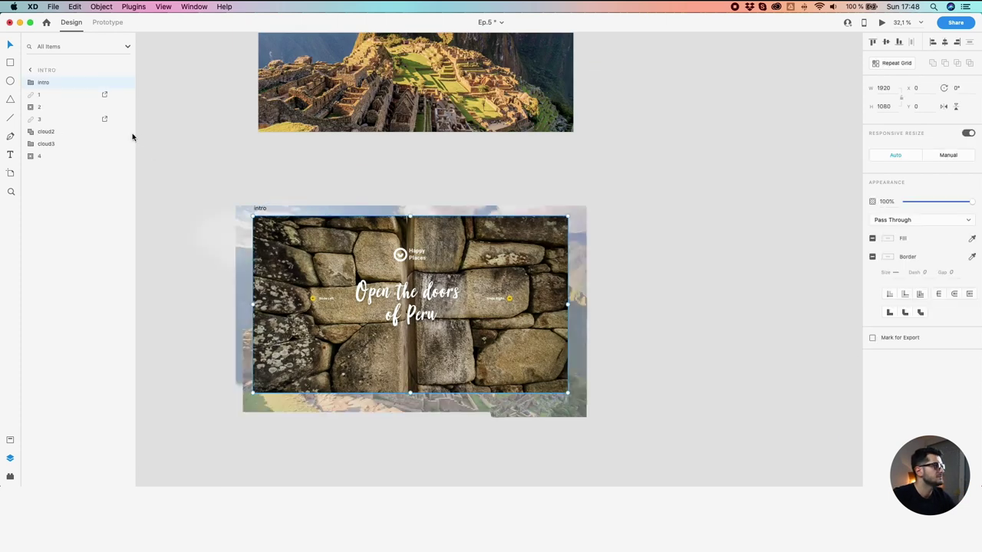
{"action": "left_click", "coordinate": [123, 84]}
{"action": "left_click", "coordinate": [305, 336]}
{"action": "scroll", "coordinate": [345, 329], "scroll_direction": "up", "scroll_amount": 1}
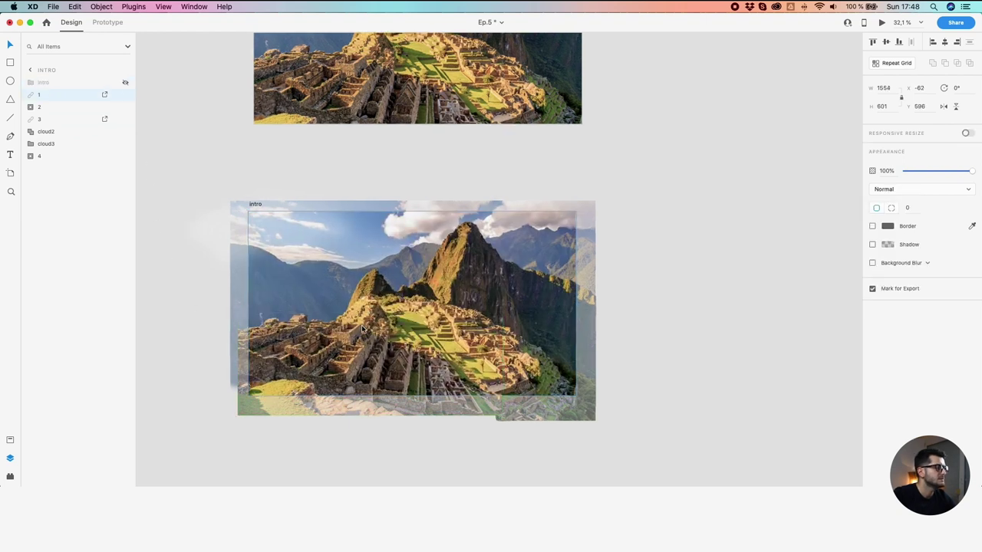
{"action": "left_click", "coordinate": [330, 91]}
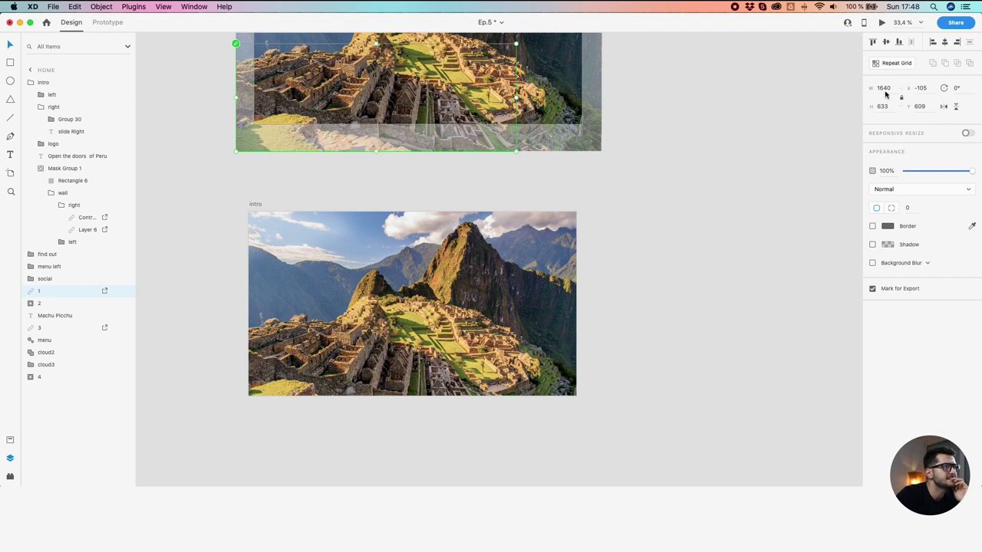
{"action": "left_click", "coordinate": [326, 366]}
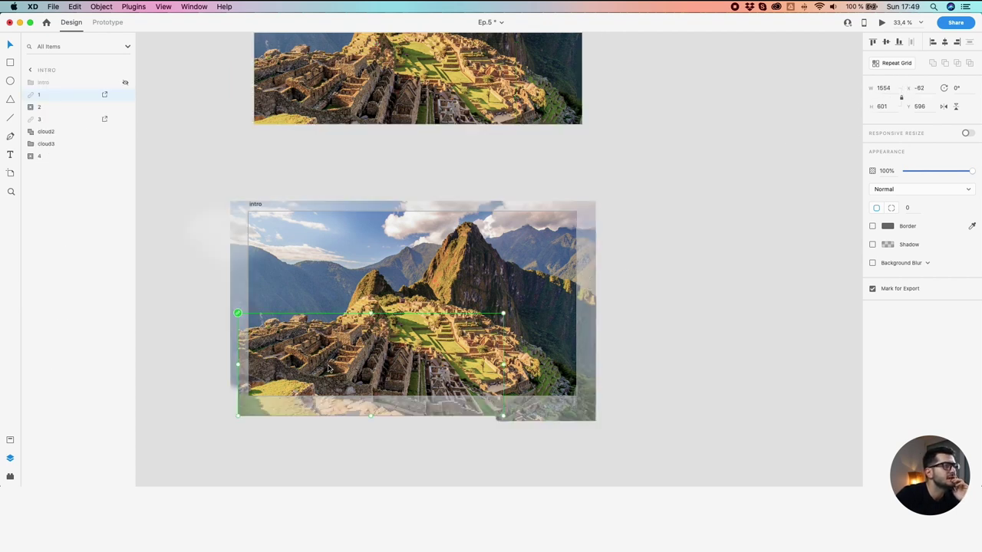
{"action": "left_click", "coordinate": [342, 95]}
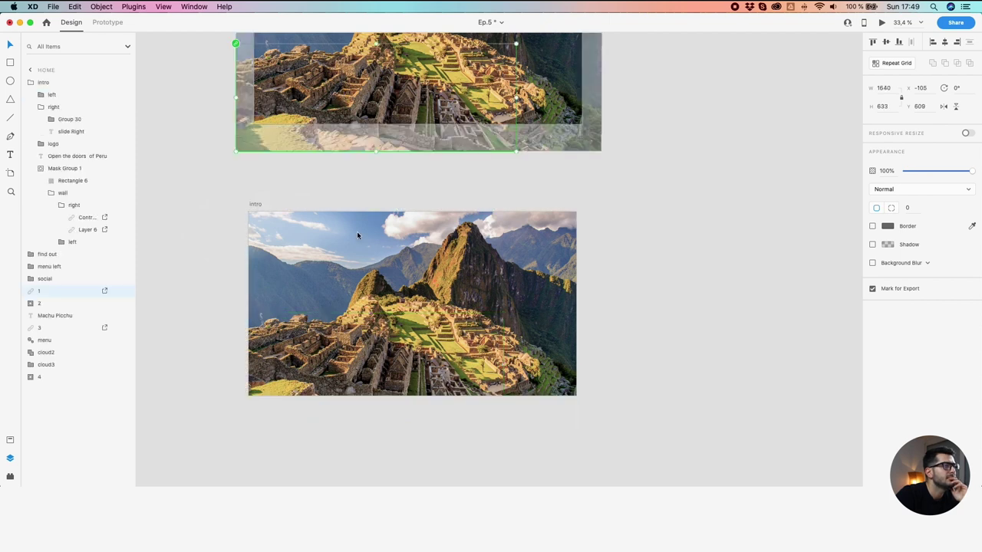
{"action": "left_click", "coordinate": [363, 333]}
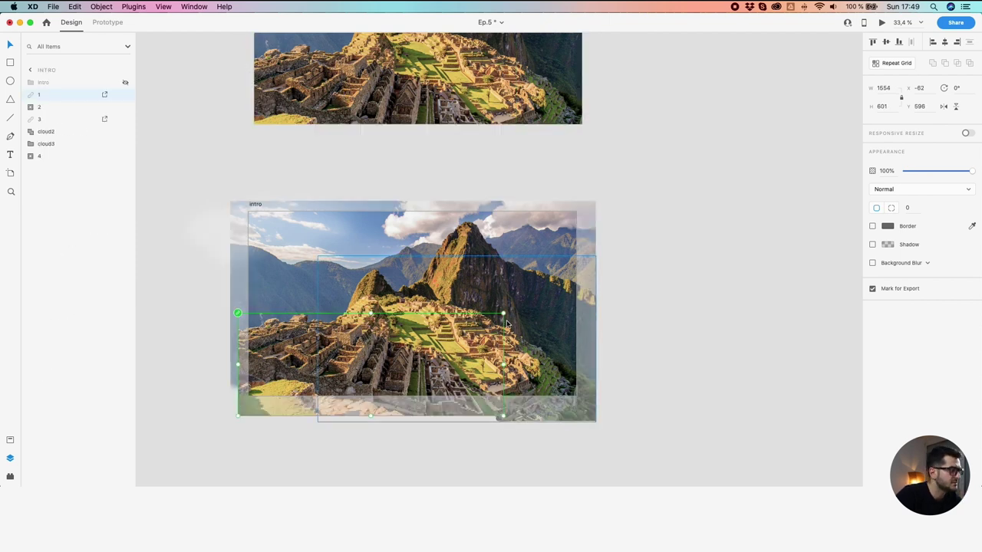
{"action": "left_click_drag", "start_coordinate": [502, 313], "coordinate": [508, 311]}
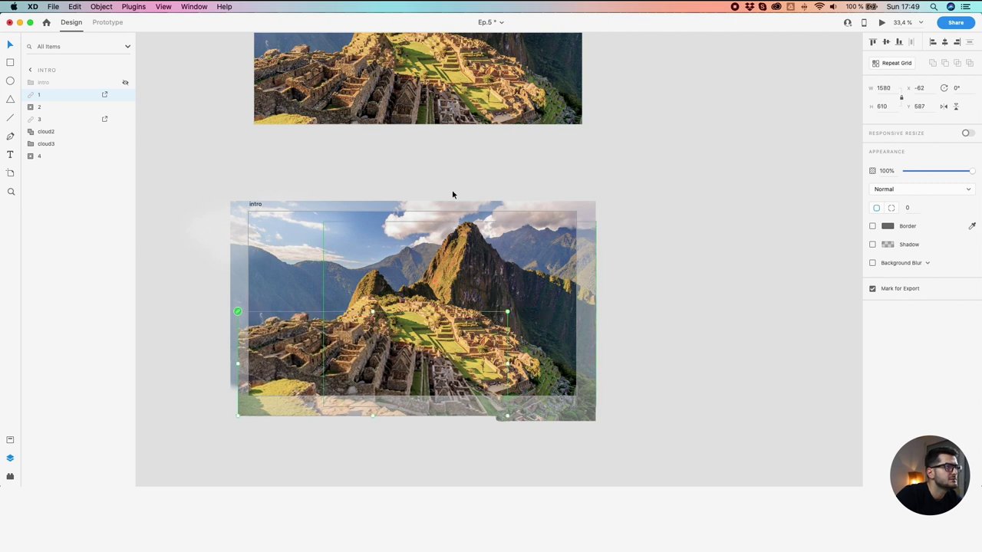
Nudge layer 1 on the intro artboard down to Y 591, and make the intro group visible
{"action": "left_click", "coordinate": [350, 123]}
{"action": "left_click", "coordinate": [342, 378]}
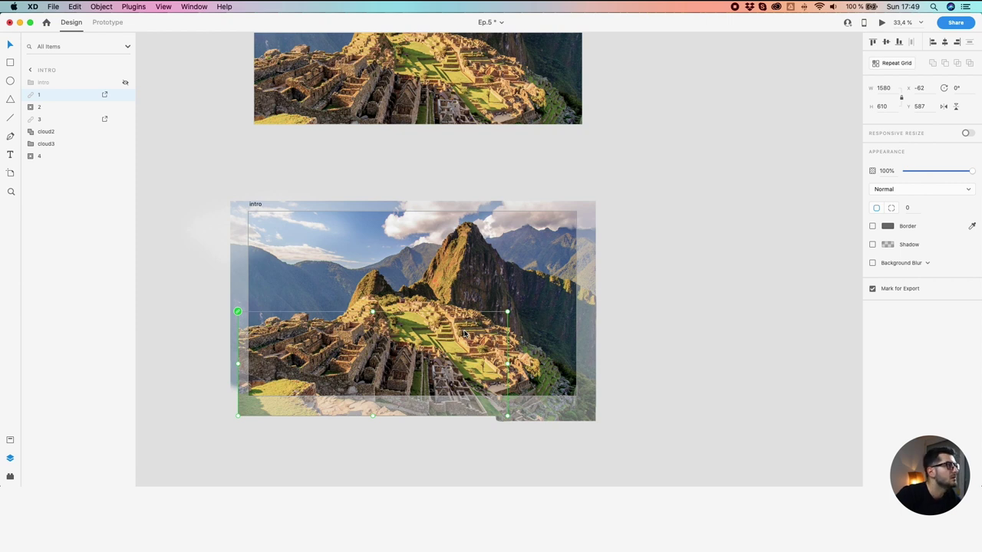
{"action": "key", "text": "Down"}
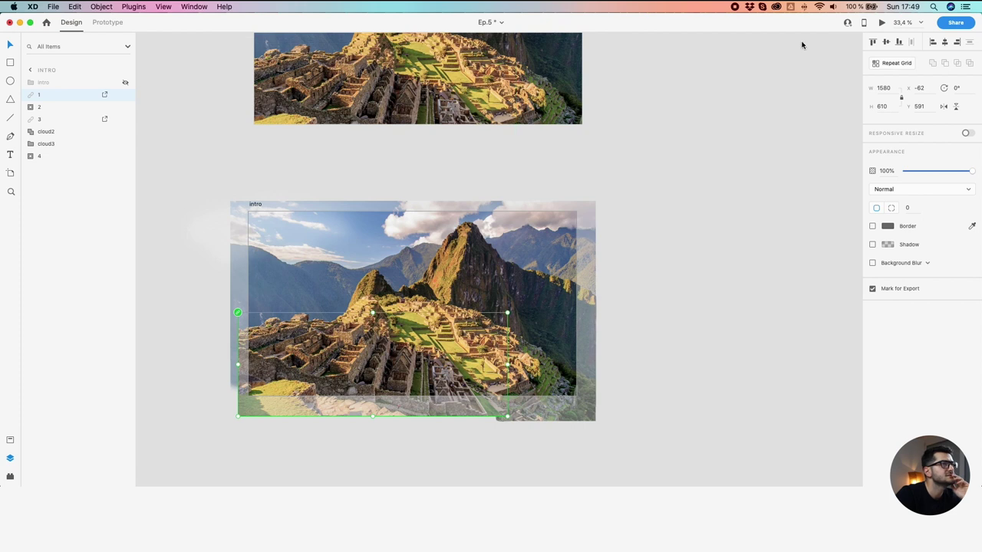
{"action": "left_click", "coordinate": [125, 82]}
{"action": "left_click", "coordinate": [509, 175]}
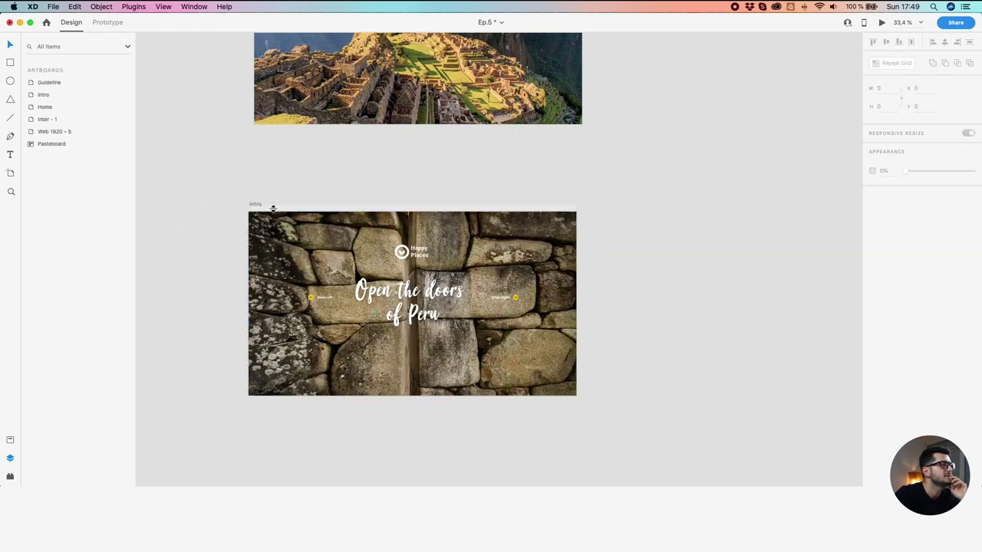
Preview the transition with the resized ruins layer, sliding the doors back and forth to check the landscape's depth
{"action": "left_click", "coordinate": [881, 23]}
{"action": "left_click", "coordinate": [546, 411]}
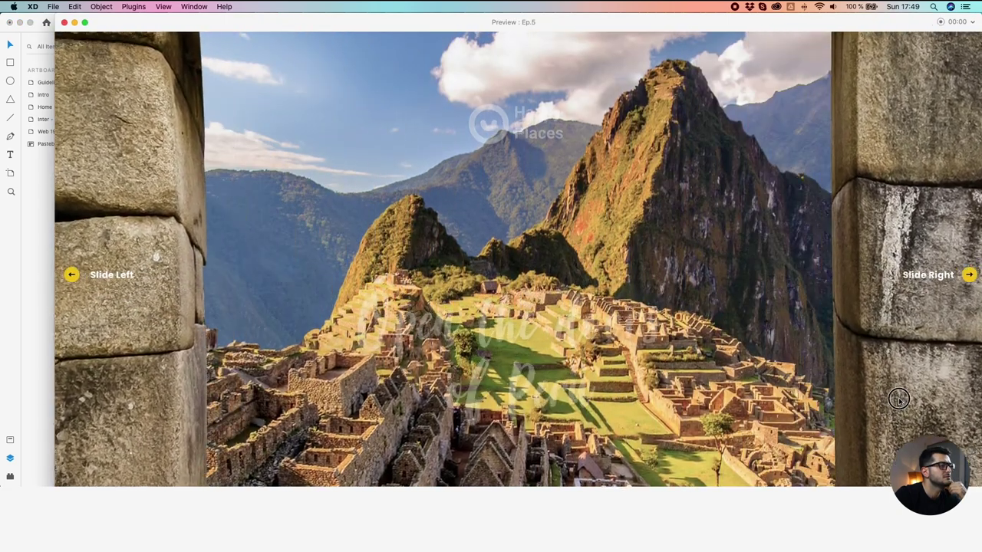
{"action": "left_click_drag", "start_coordinate": [899, 399], "coordinate": [428, 219]}
{"action": "left_click_drag", "start_coordinate": [507, 229], "coordinate": [307, 86]}
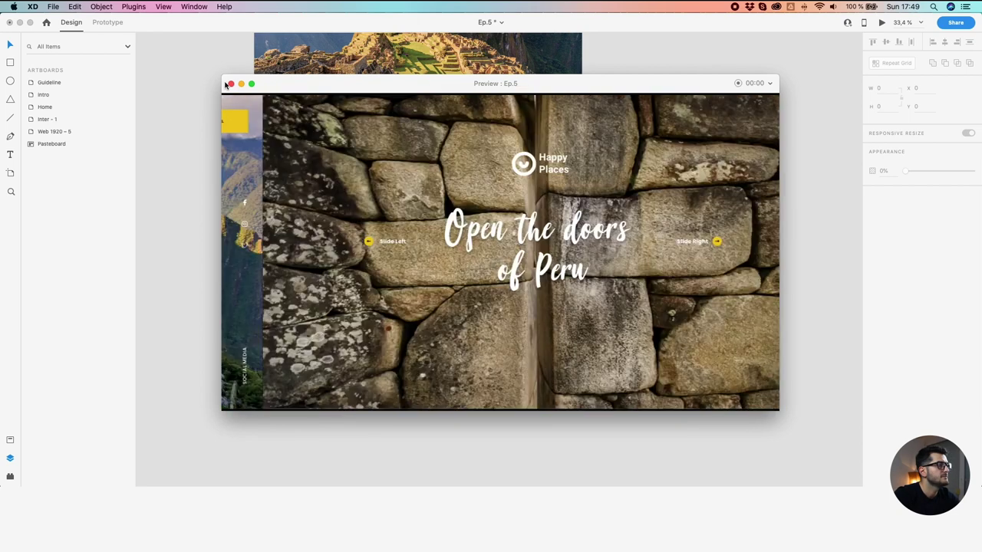
{"action": "left_click_drag", "start_coordinate": [495, 319], "coordinate": [766, 317]}
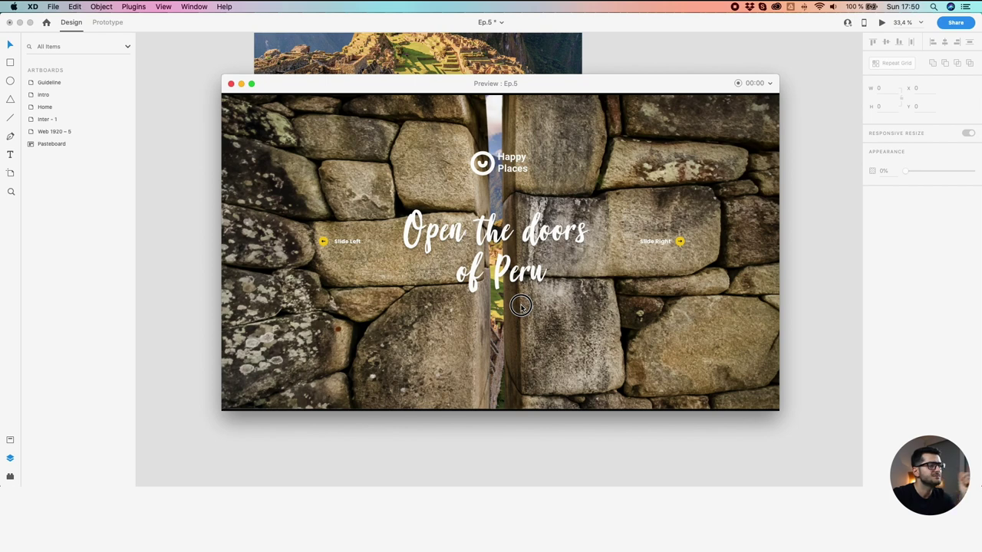
{"action": "left_click", "coordinate": [527, 305]}
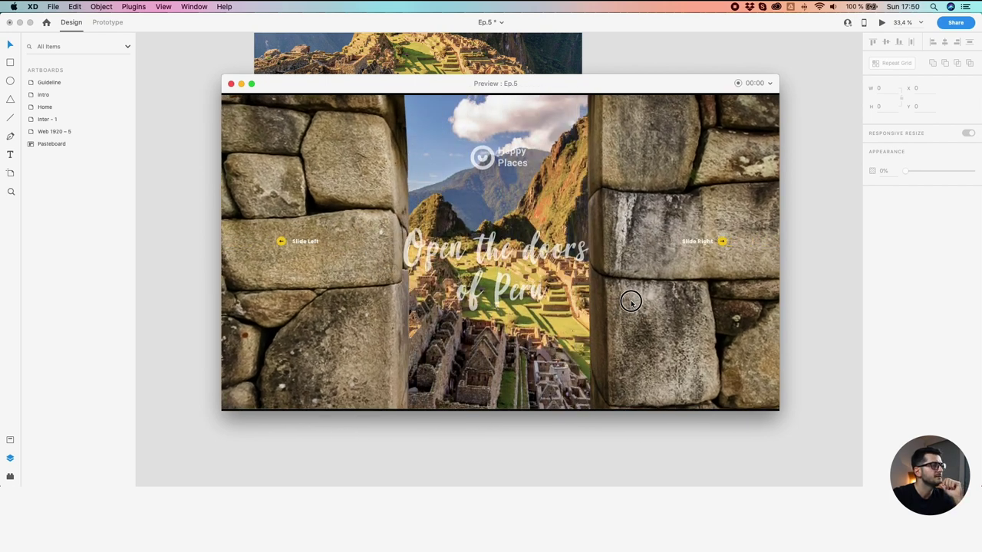
{"action": "left_click_drag", "start_coordinate": [606, 299], "coordinate": [637, 287]}
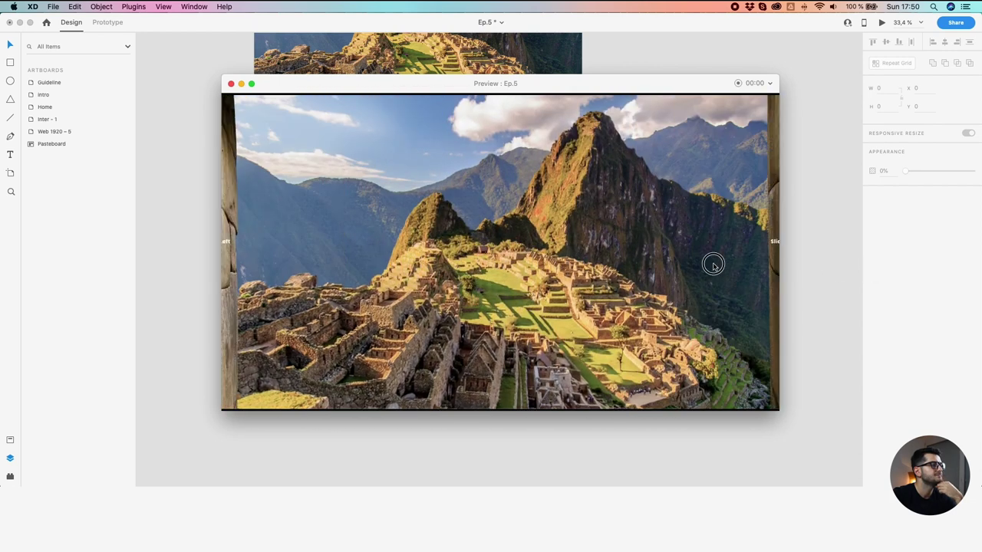
{"action": "left_click", "coordinate": [168, 136]}
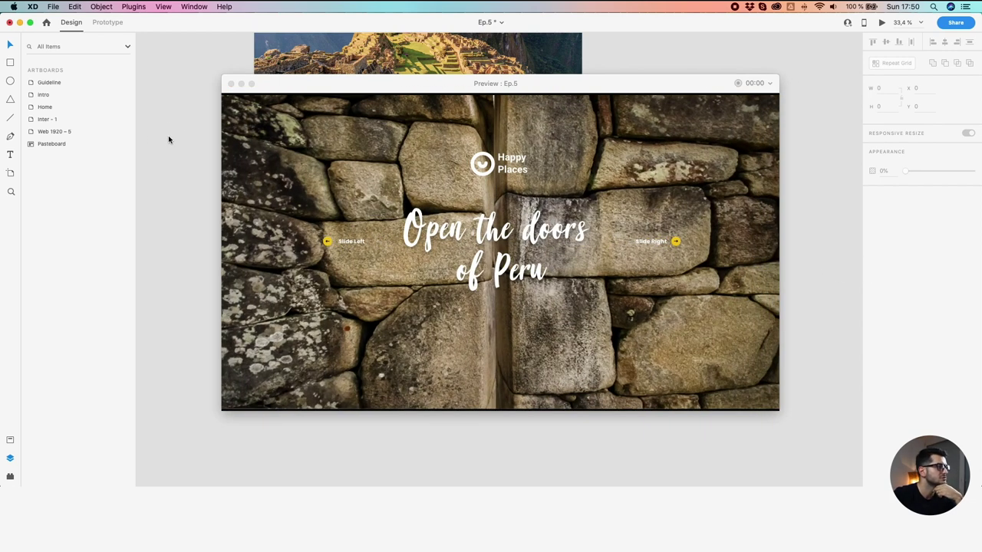
{"action": "left_click", "coordinate": [239, 83]}
{"action": "scroll", "coordinate": [314, 243], "scroll_direction": "left", "scroll_amount": 5}
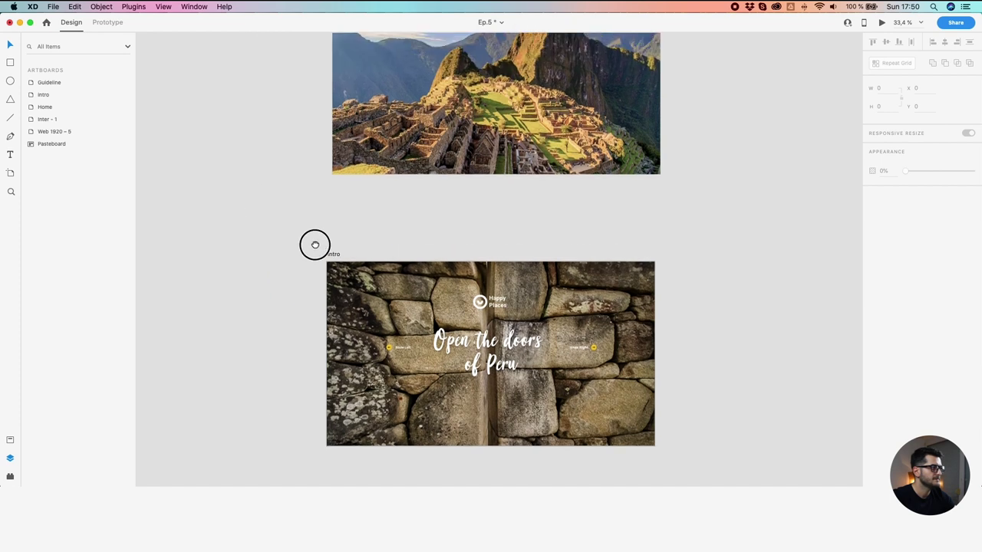
Move the intro artboard closer to Home and draw a rectangle about 1986 × 1136 covering the whole intro artboard
{"action": "left_click_drag", "start_coordinate": [340, 254], "coordinate": [342, 222]}
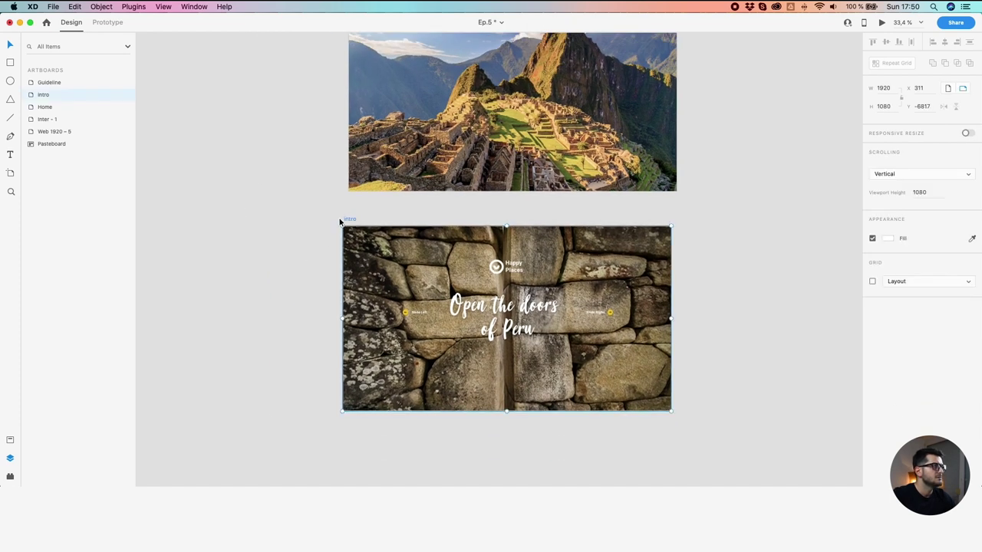
{"action": "left_click", "coordinate": [381, 244]}
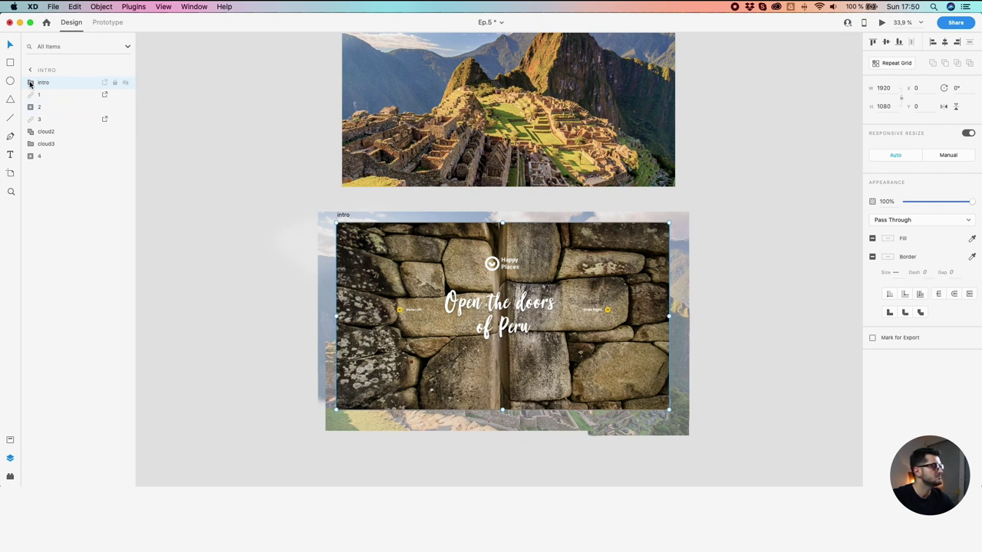
{"action": "left_click", "coordinate": [30, 83]}
{"action": "left_click", "coordinate": [11, 66]}
{"action": "mouse_move", "coordinate": [333, 222]}
{"action": "left_mouse_down"}
{"action": "mouse_move", "coordinate": [581, 351]}
{"action": "mouse_move", "coordinate": [675, 416]}
{"action": "left_mouse_up"}
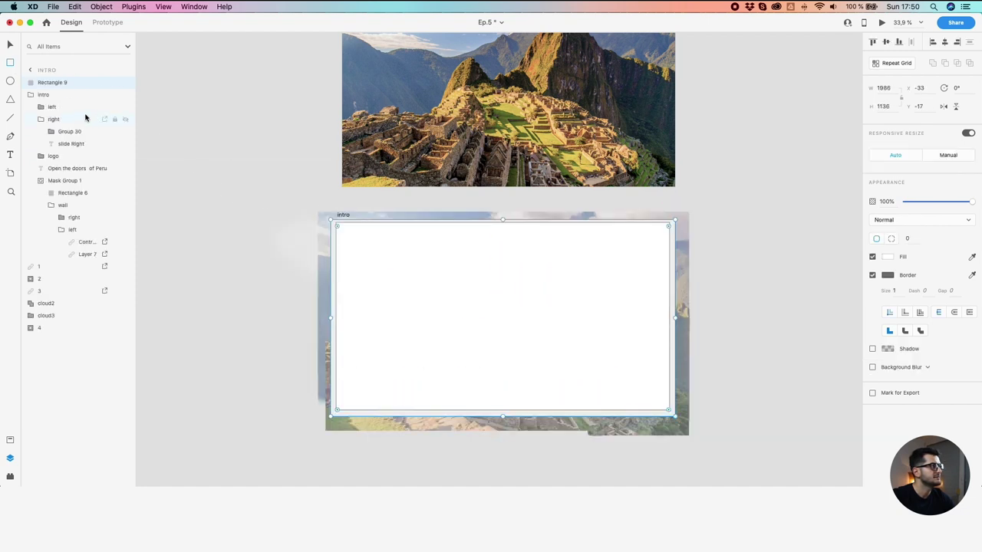
Place the new rectangle inside the intro group, directly above Mask Group 1 and below the heading text
{"action": "mouse_move", "coordinate": [34, 84]}
{"action": "left_mouse_down"}
{"action": "mouse_move", "coordinate": [54, 251]}
{"action": "mouse_move", "coordinate": [42, 83]}
{"action": "mouse_move", "coordinate": [39, 128]}
{"action": "mouse_move", "coordinate": [39, 96]}
{"action": "left_mouse_up"}
{"action": "left_click", "coordinate": [40, 120]}
{"action": "left_click", "coordinate": [40, 157]}
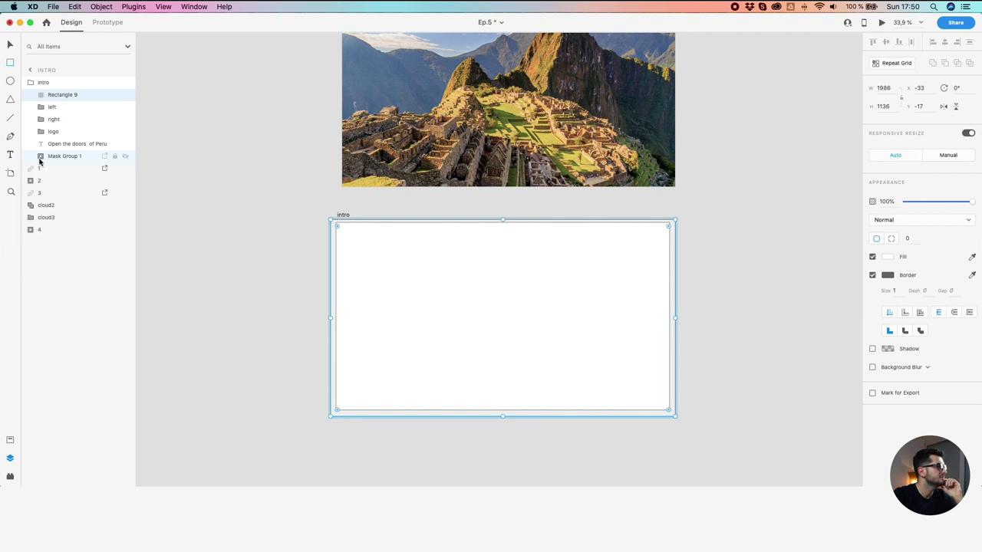
{"action": "left_click_drag", "start_coordinate": [39, 97], "coordinate": [46, 161]}
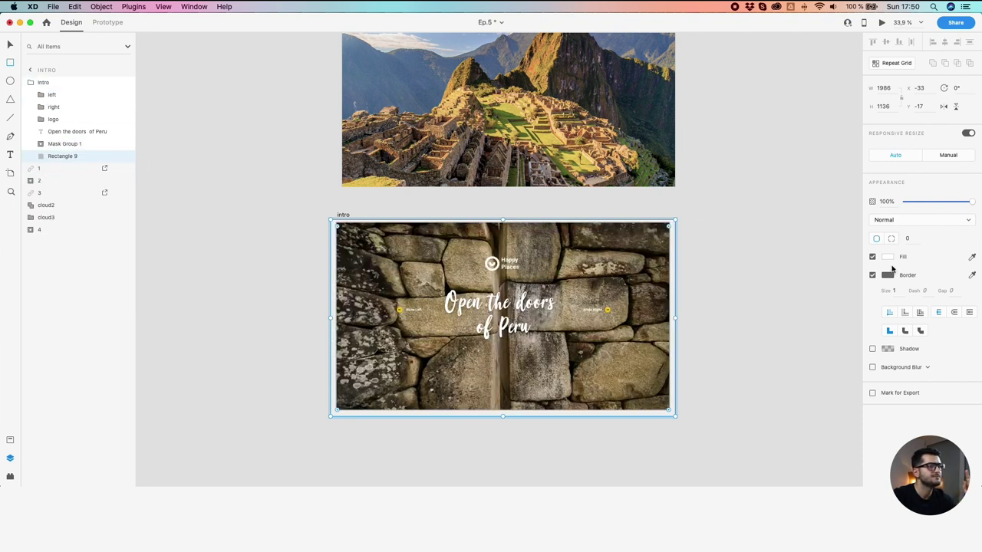
{"action": "left_click_drag", "start_coordinate": [41, 159], "coordinate": [40, 144]}
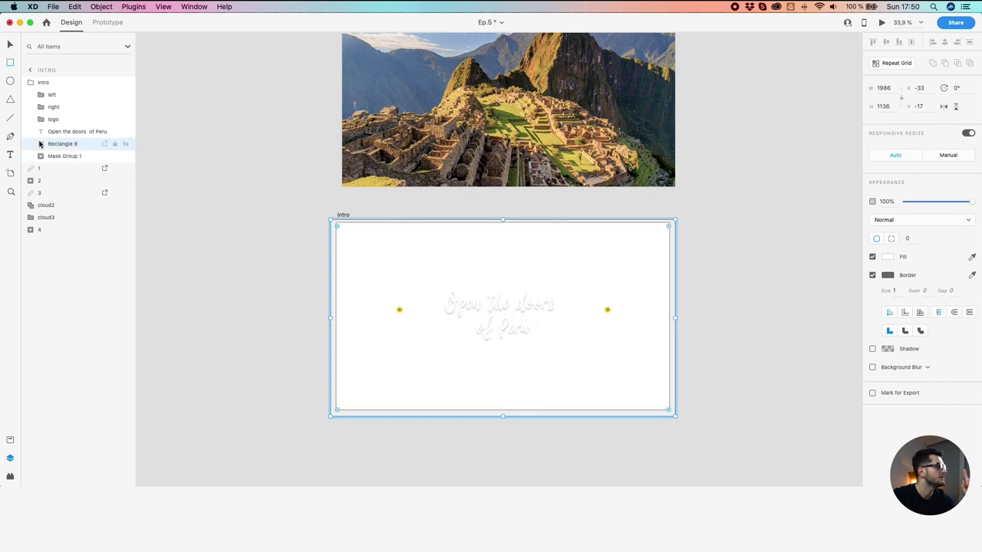
{"action": "left_click", "coordinate": [58, 158]}
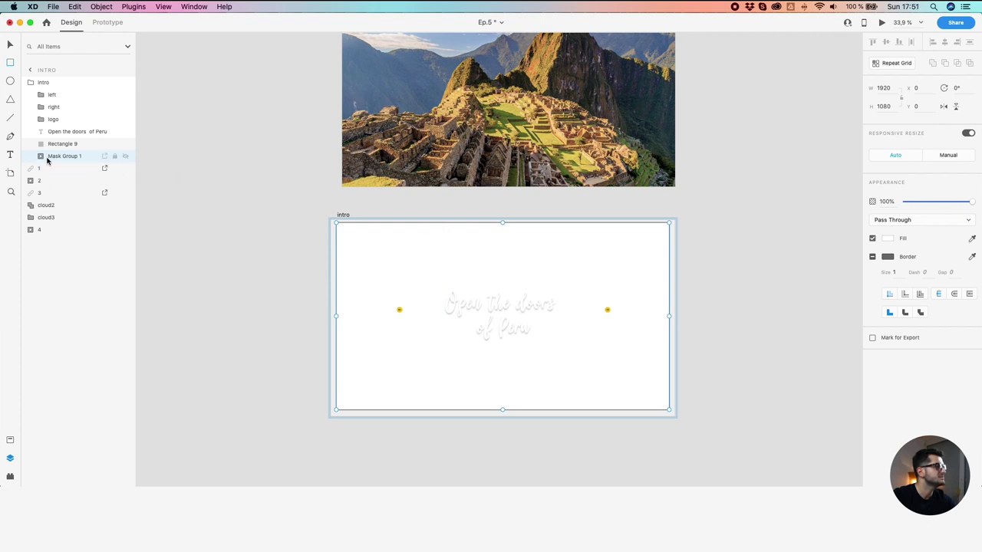
{"action": "left_click", "coordinate": [41, 157]}
{"action": "left_click", "coordinate": [50, 181]}
{"action": "left_click", "coordinate": [41, 156]}
{"action": "left_click", "coordinate": [40, 146]}
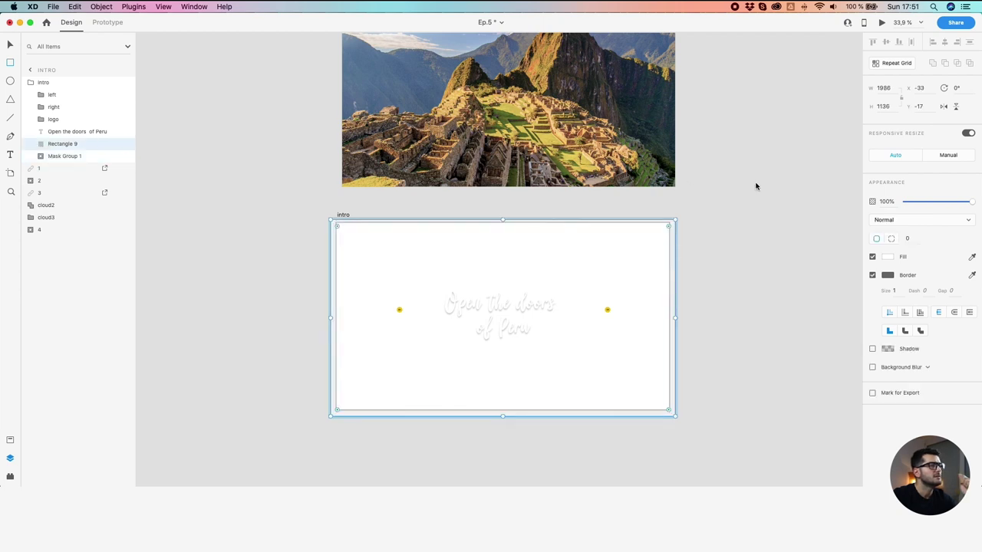
Fill the rectangle with a dark navy colour and set its blend mode to Multiply
{"action": "left_click", "coordinate": [886, 257]}
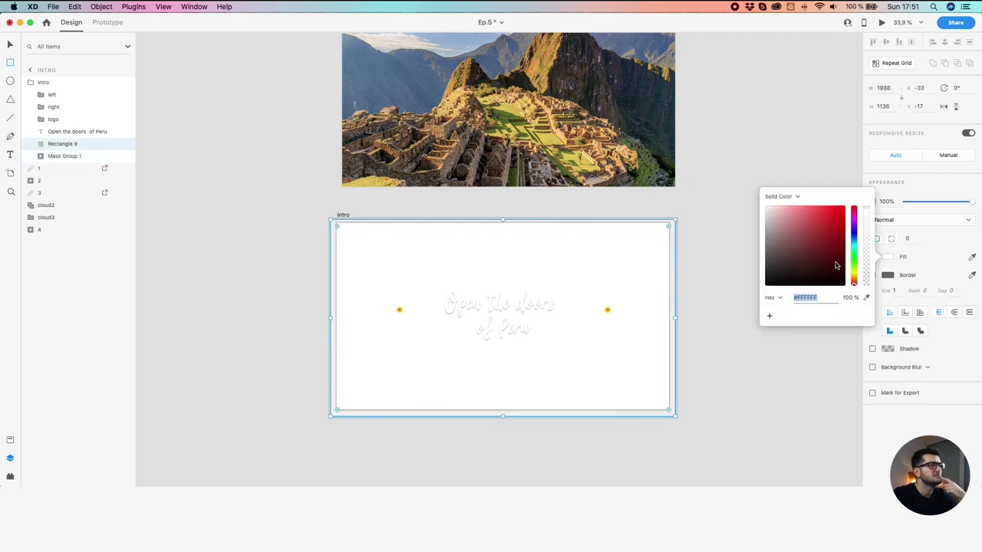
{"action": "left_click_drag", "start_coordinate": [852, 243], "coordinate": [801, 271]}
{"action": "left_click", "coordinate": [940, 222]}
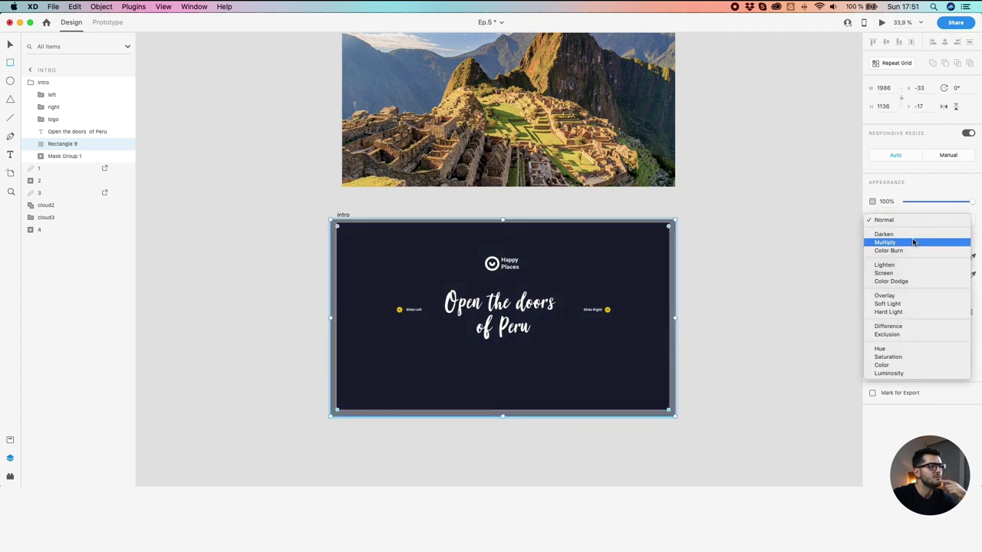
{"action": "left_click", "coordinate": [912, 243]}
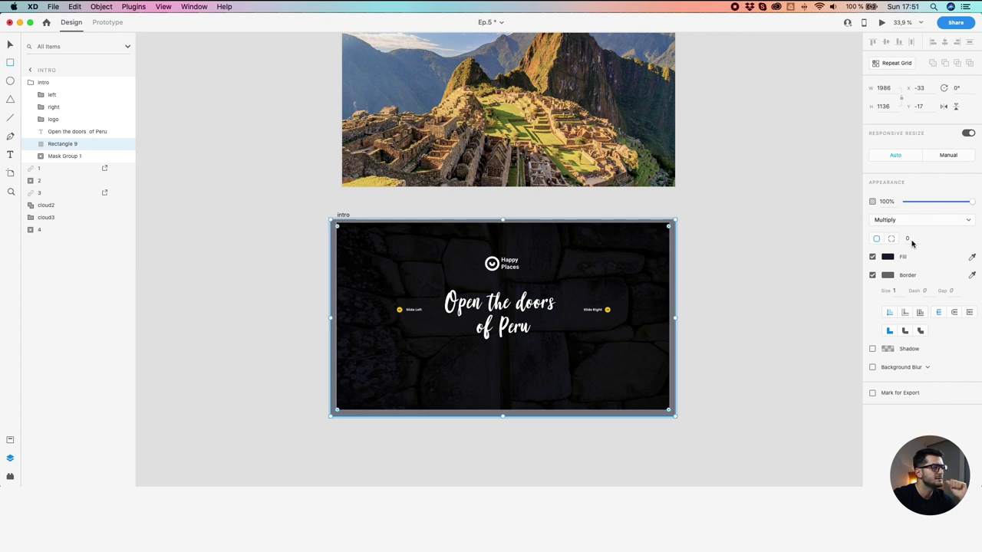
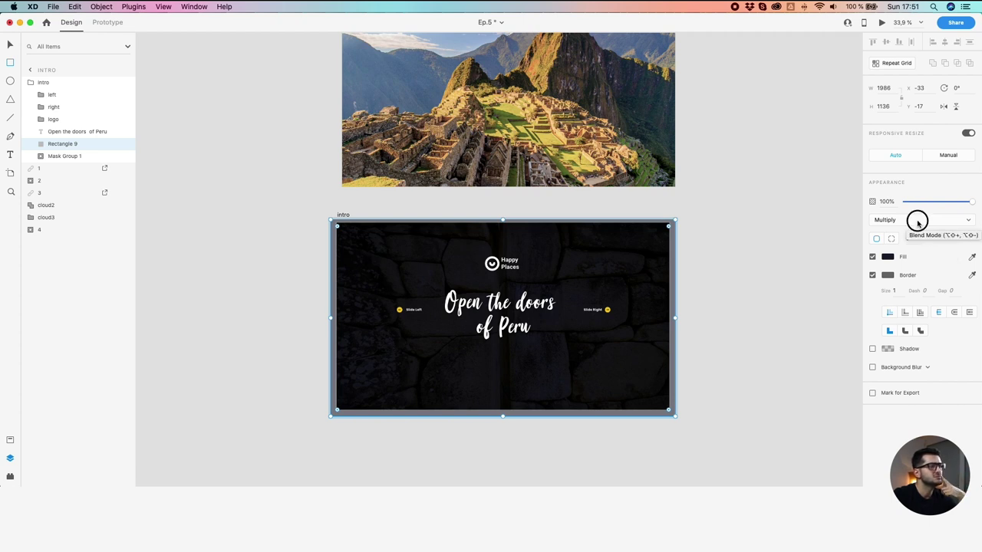
Keep the Multiply blend mode, lower the rectangle's opacity to 15%, and rename it overlay
{"action": "left_click", "coordinate": [918, 223]}
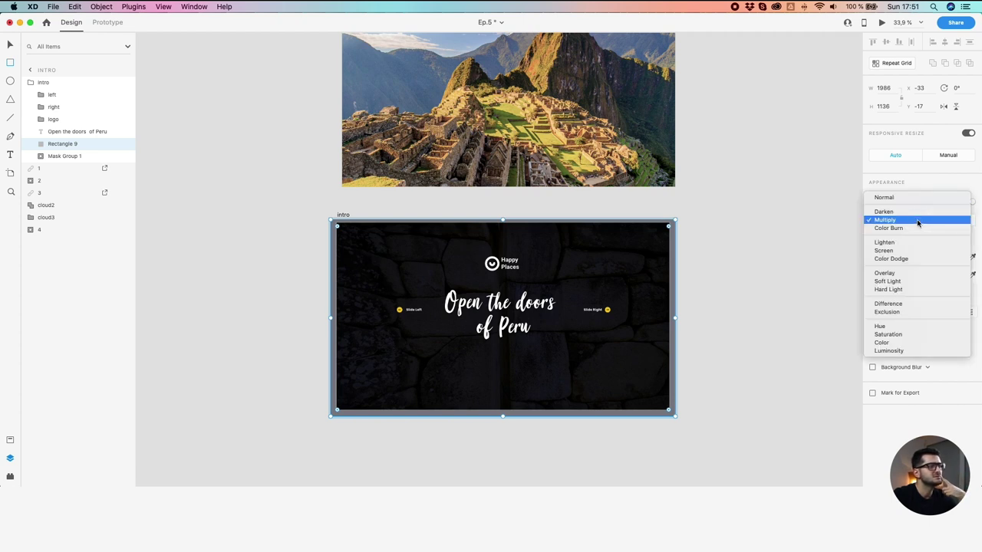
{"action": "left_click", "coordinate": [861, 230]}
{"action": "left_click_drag", "start_coordinate": [943, 206], "coordinate": [915, 204]}
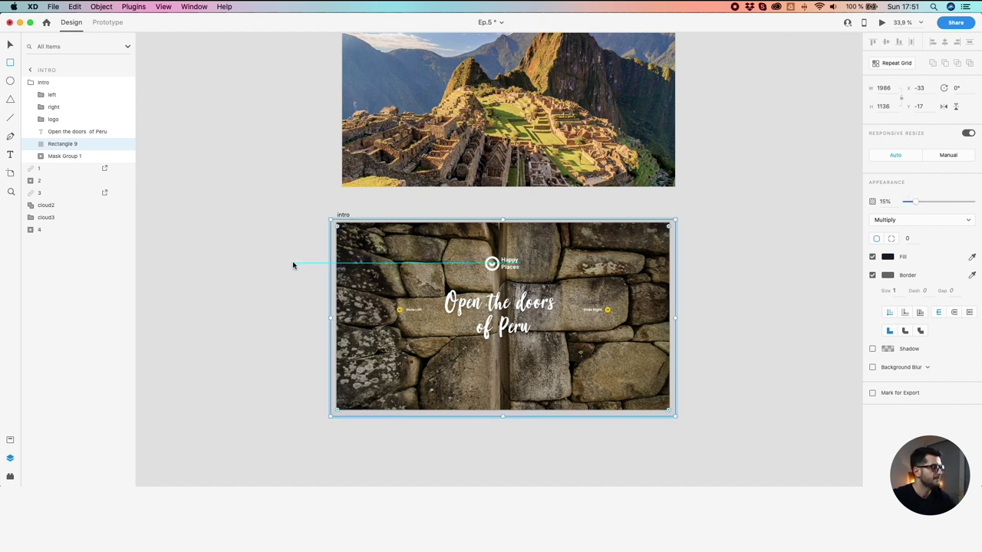
{"action": "double_click", "coordinate": [60, 144]}
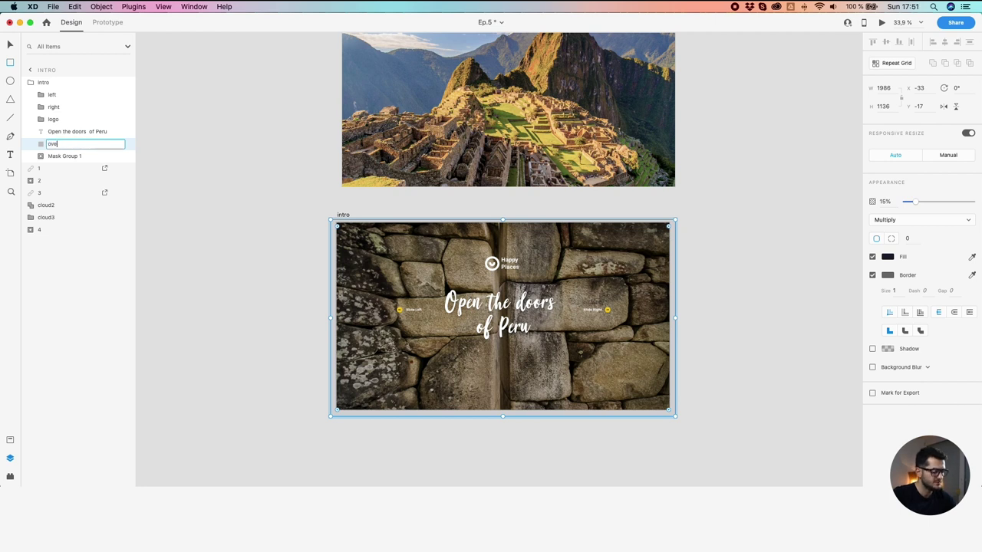
{"action": "key", "text": "Return"}
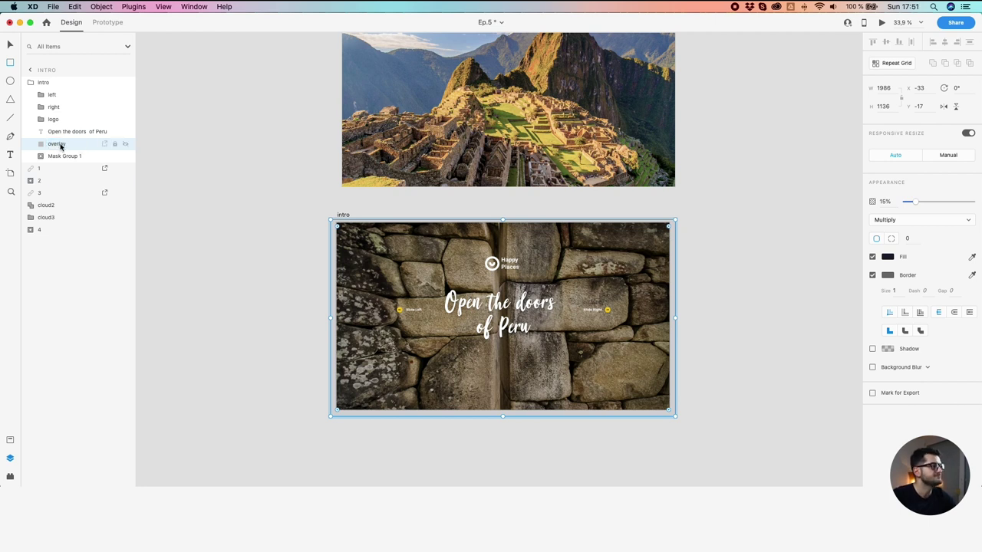
Paste a copy of the overlay into the Home artboard's intro group, directly above Mask Group 1
{"action": "scroll", "coordinate": [369, 302], "scroll_direction": "up", "scroll_amount": 4}
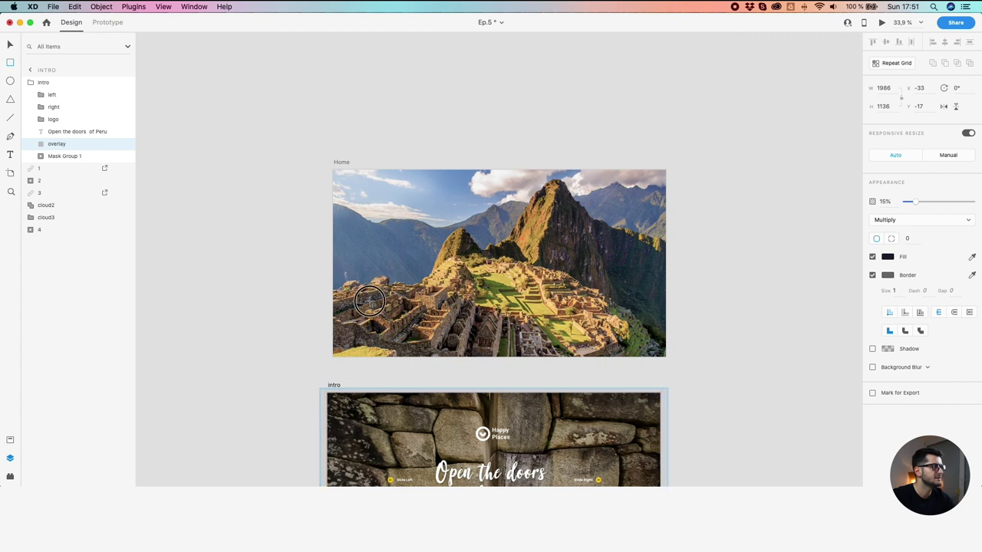
{"action": "left_click", "coordinate": [341, 163]}
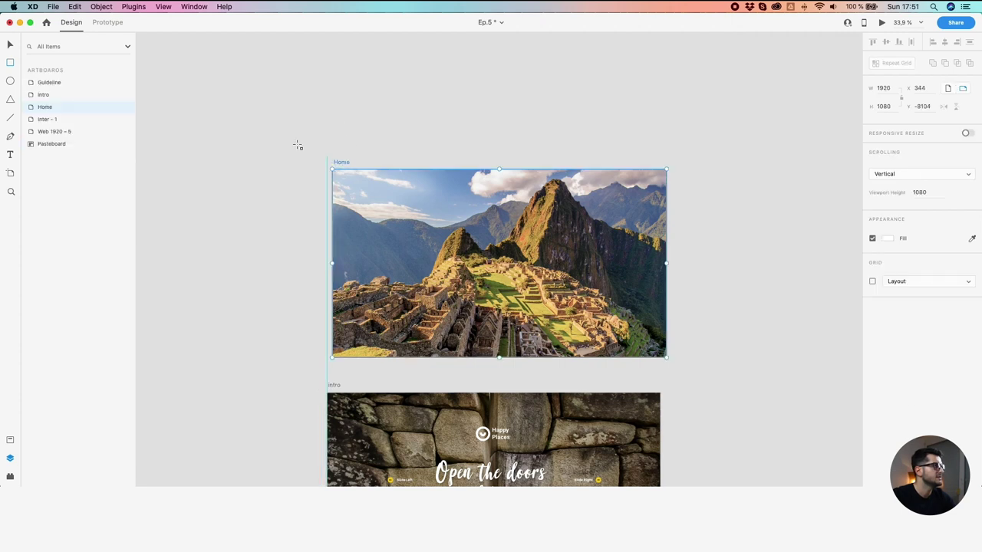
{"action": "double_click", "coordinate": [32, 109]}
{"action": "left_click", "coordinate": [40, 108]}
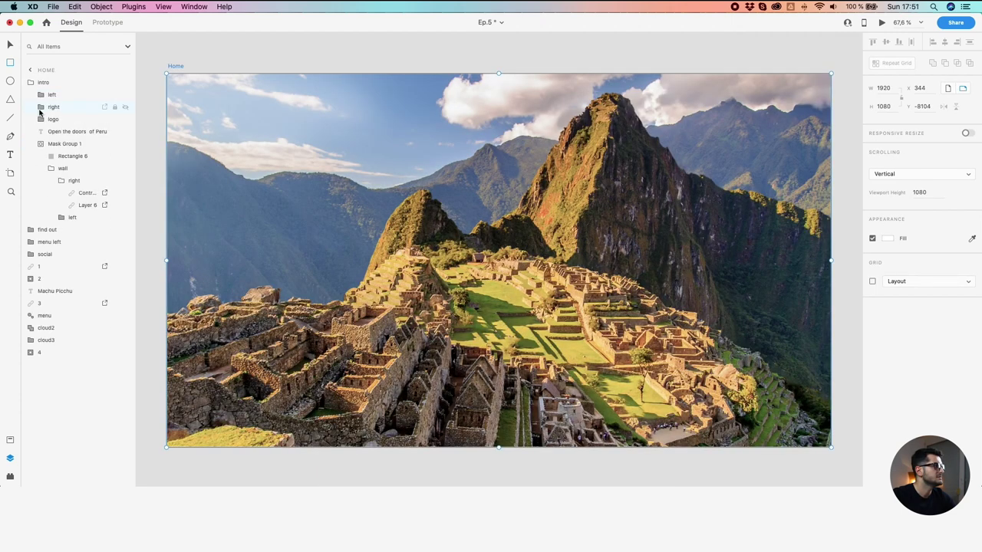
{"action": "left_click", "coordinate": [36, 143]}
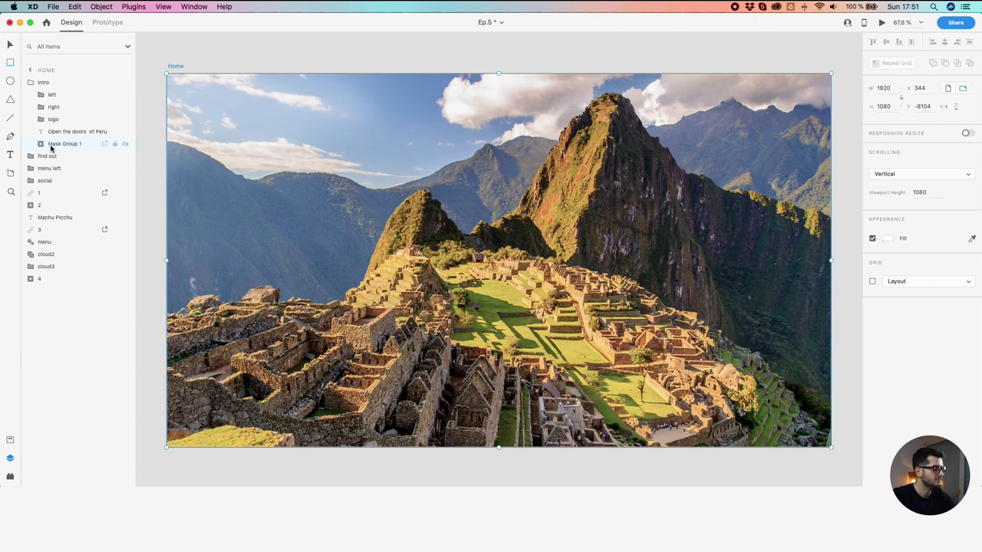
{"action": "key", "text": "super+v"}
{"action": "left_click_drag", "start_coordinate": [33, 86], "coordinate": [46, 153]}
{"action": "left_click", "coordinate": [67, 158]}
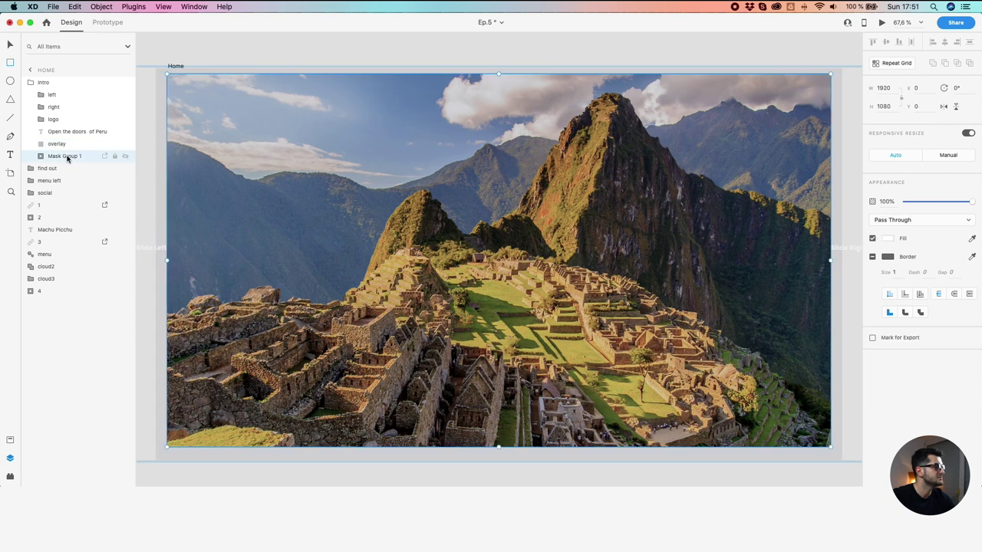
Set the opacity of the Home artboard's overlay to 0%
{"action": "scroll", "coordinate": [230, 130], "scroll_direction": "down", "scroll_amount": 3}
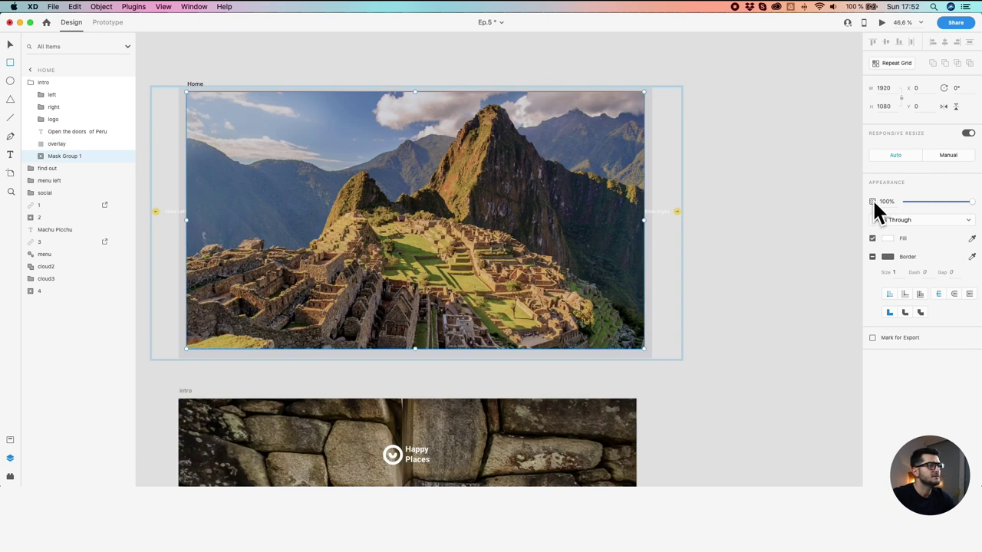
{"action": "left_click", "coordinate": [55, 143]}
{"action": "left_click_drag", "start_coordinate": [913, 204], "coordinate": [770, 202]}
{"action": "scroll", "coordinate": [770, 217], "scroll_direction": "down", "scroll_amount": 3}
{"action": "left_click_drag", "start_coordinate": [758, 242], "coordinate": [656, 176]}
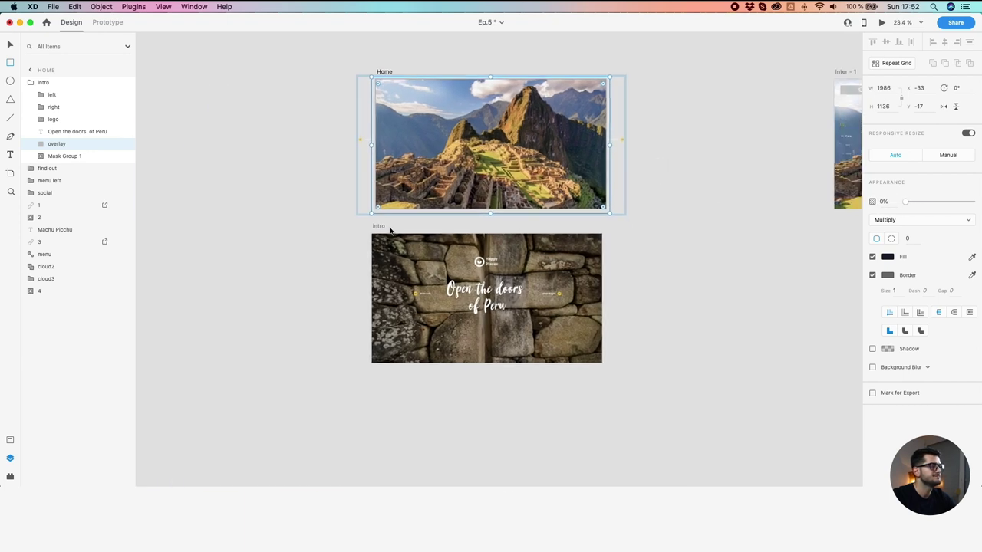
In Home's Mask Group 1, raise the opacity of the contrast layer in the wall's right group to 40%
{"action": "left_click", "coordinate": [381, 72]}
{"action": "scroll", "coordinate": [389, 74], "scroll_direction": "up", "scroll_amount": 2}
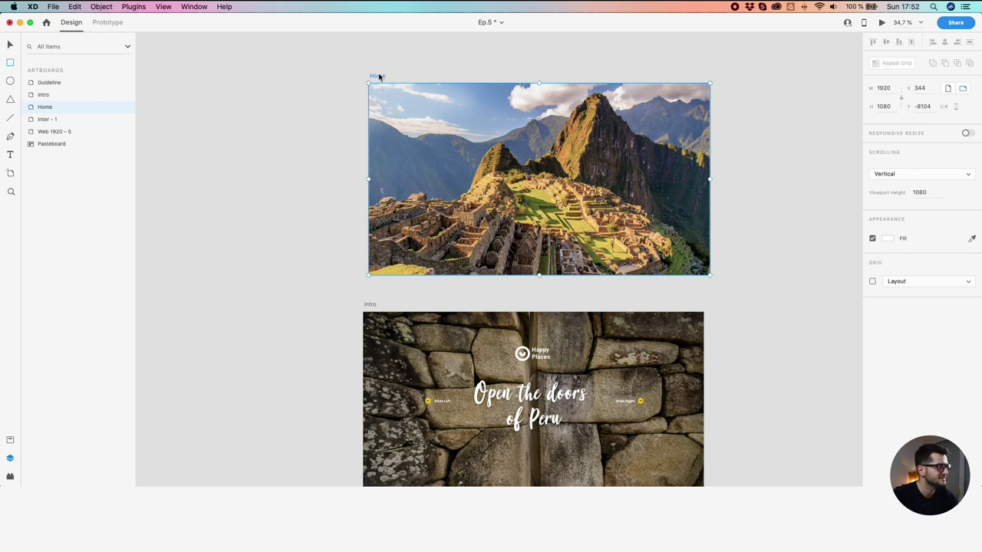
{"action": "double_click", "coordinate": [33, 109]}
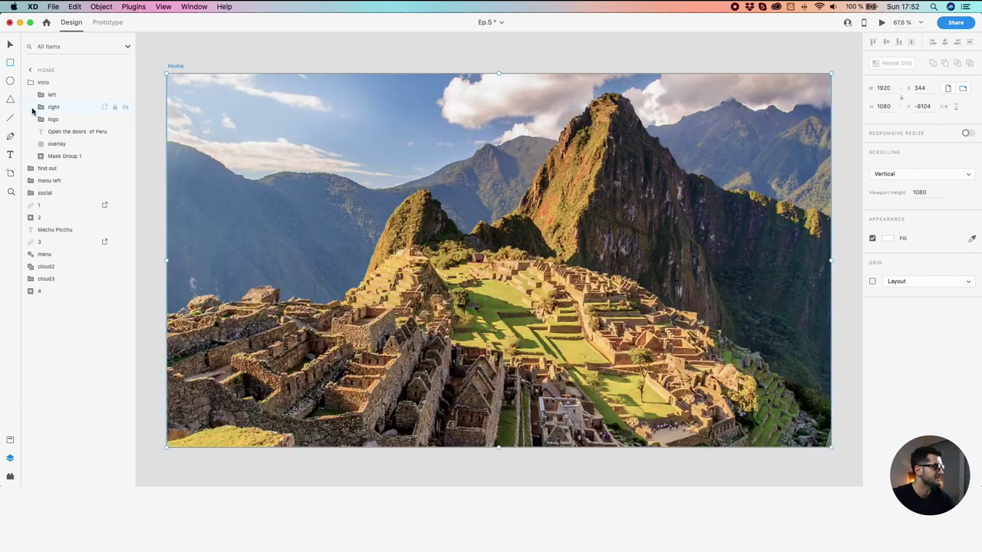
{"action": "left_click", "coordinate": [40, 159]}
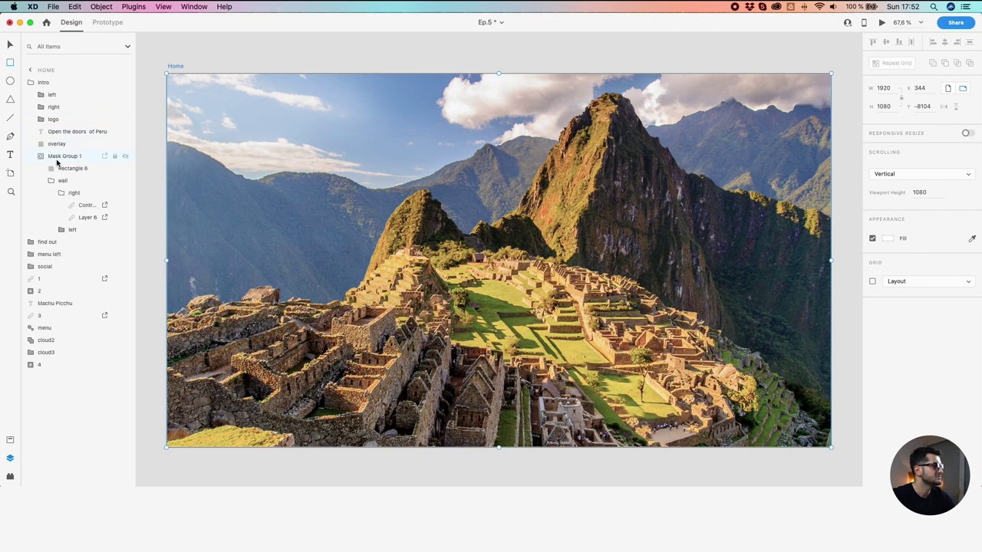
{"action": "left_click", "coordinate": [55, 182]}
{"action": "left_click", "coordinate": [51, 181]}
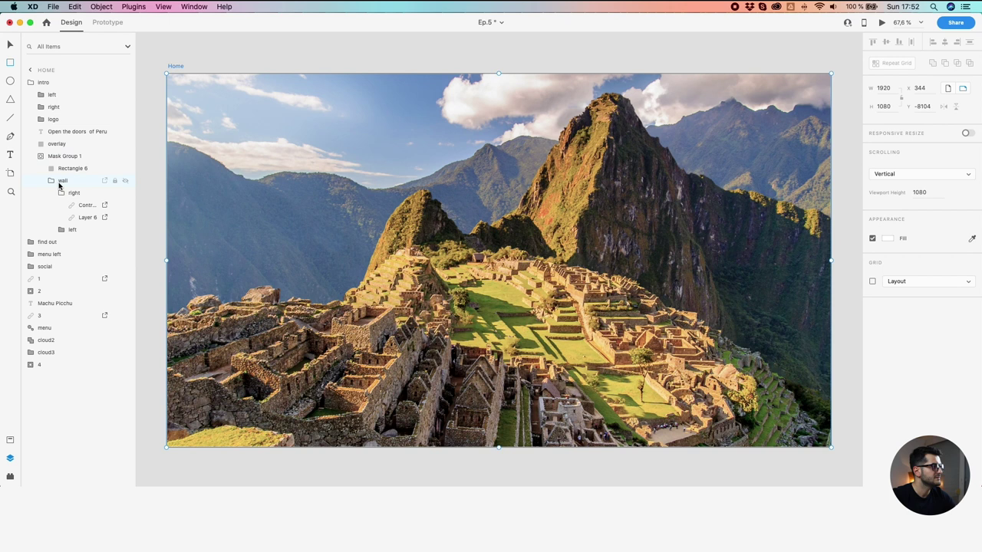
{"action": "left_click", "coordinate": [85, 205]}
{"action": "scroll", "coordinate": [217, 198], "scroll_direction": "down", "scroll_amount": 3}
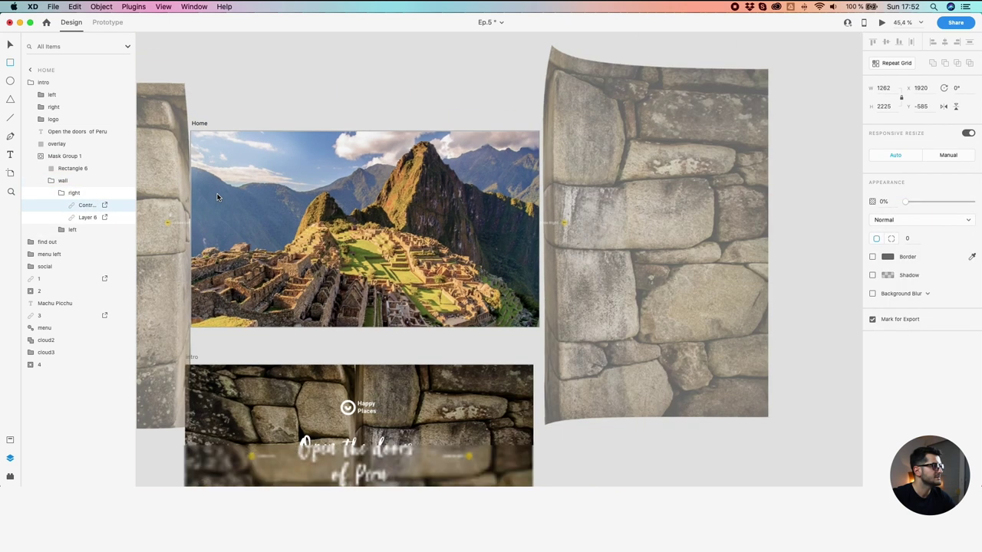
{"action": "left_click_drag", "start_coordinate": [203, 195], "coordinate": [438, 211]}
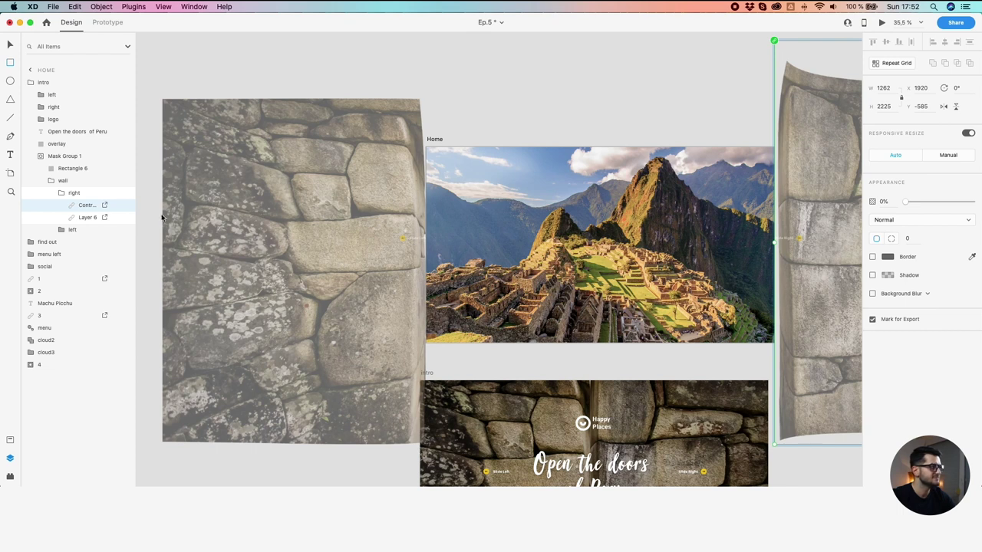
{"action": "left_click", "coordinate": [89, 220]}
{"action": "left_click", "coordinate": [87, 205]}
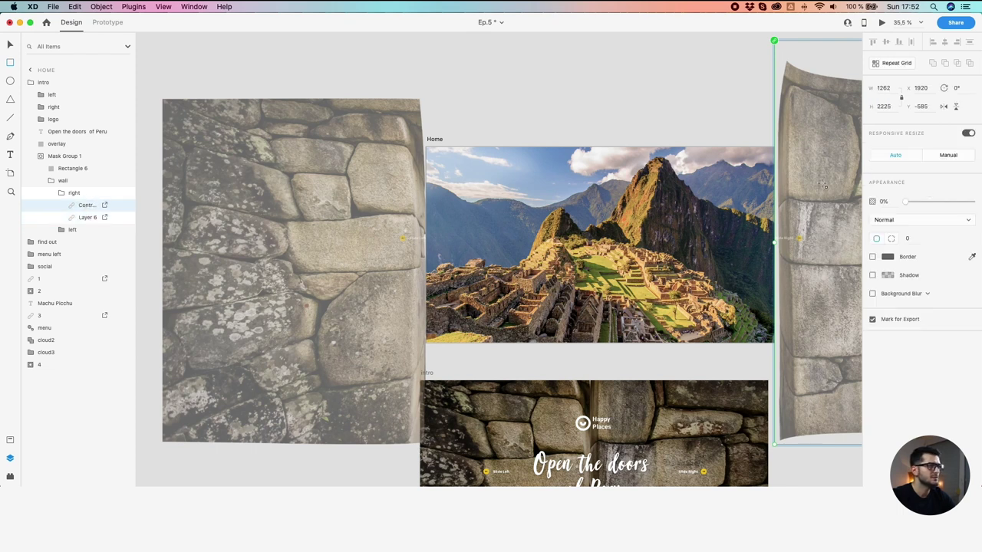
{"action": "mouse_move", "coordinate": [915, 198]}
{"action": "left_mouse_down"}
{"action": "mouse_move", "coordinate": [977, 200]}
{"action": "mouse_move", "coordinate": [920, 200]}
{"action": "left_mouse_up"}
{"action": "left_click_drag", "start_coordinate": [762, 191], "coordinate": [605, 192]}
{"action": "mouse_move", "coordinate": [920, 201]}
{"action": "left_mouse_down"}
{"action": "mouse_move", "coordinate": [949, 199]}
{"action": "mouse_move", "coordinate": [900, 201]}
{"action": "mouse_move", "coordinate": [931, 201]}
{"action": "left_mouse_up"}
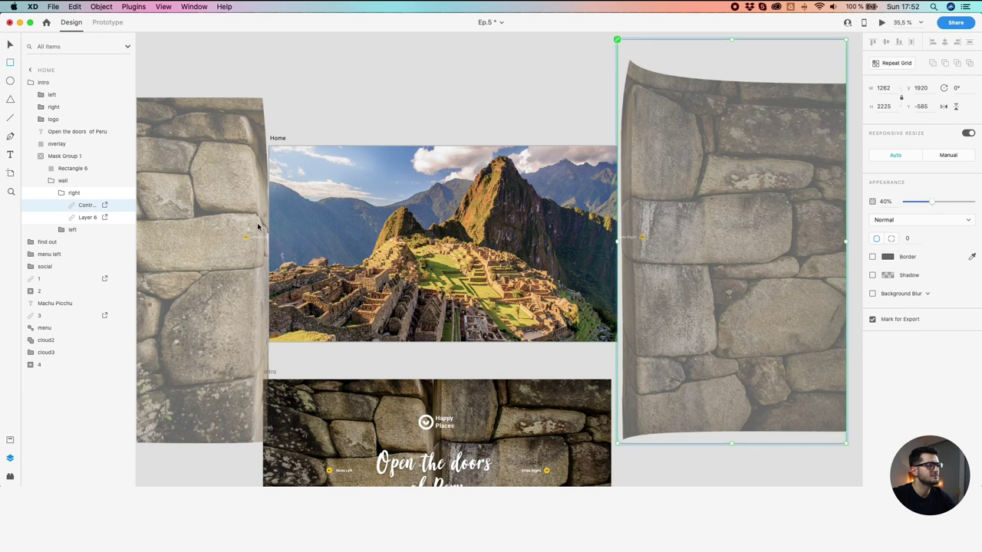
Raise the opacity of the contrast layer in the Home wall's left group to match the right side
{"action": "left_click_drag", "start_coordinate": [235, 218], "coordinate": [365, 213]}
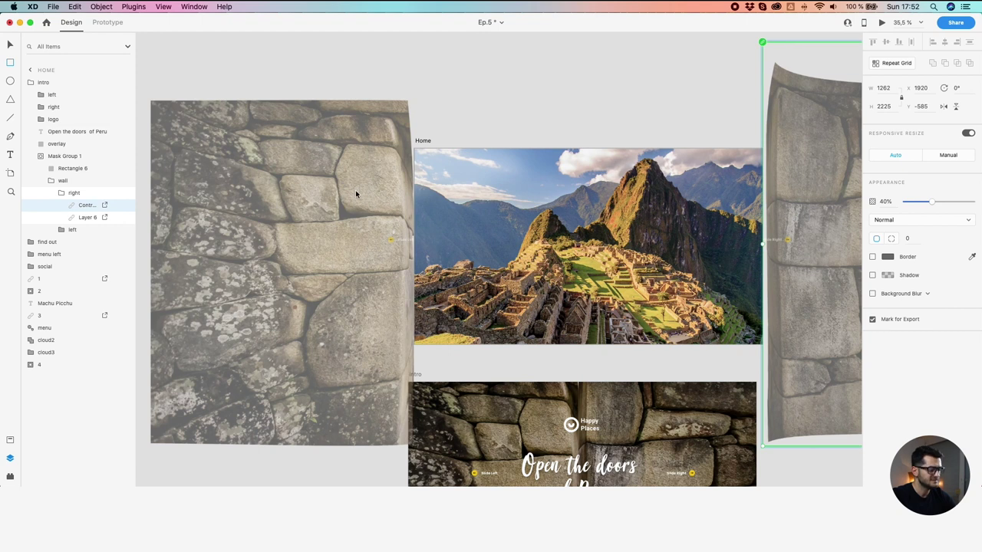
{"action": "left_click", "coordinate": [294, 179]}
{"action": "left_click", "coordinate": [60, 230]}
{"action": "left_click", "coordinate": [81, 243]}
{"action": "left_click_drag", "start_coordinate": [905, 203], "coordinate": [931, 207]}
{"action": "left_click", "coordinate": [519, 136]}
Move the intro artboard farther below Home, to about Y -6202, and open the prototype preview
{"action": "scroll", "coordinate": [519, 136], "scroll_direction": "down", "scroll_amount": 3}
{"action": "left_click_drag", "start_coordinate": [416, 191], "coordinate": [331, 212]}
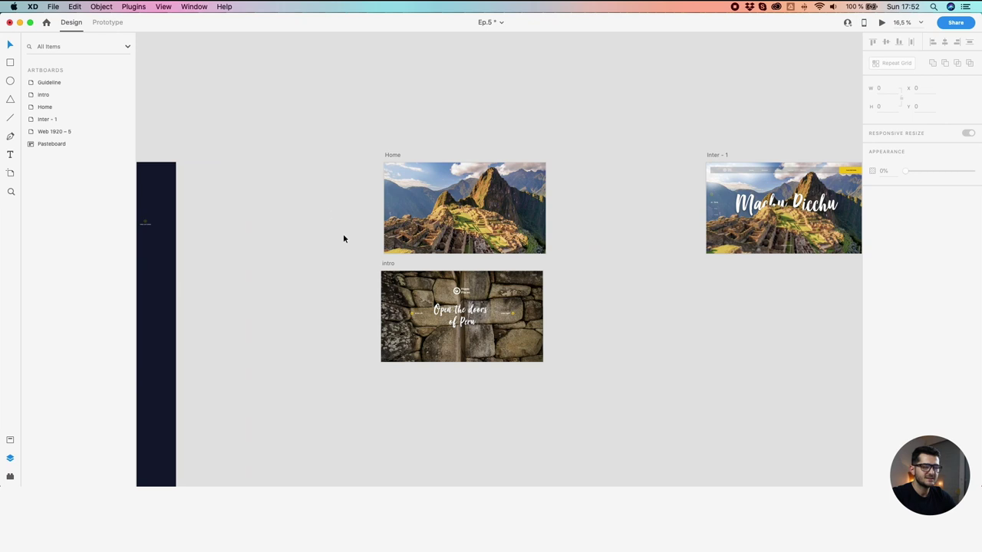
{"action": "left_click_drag", "start_coordinate": [389, 266], "coordinate": [388, 318]}
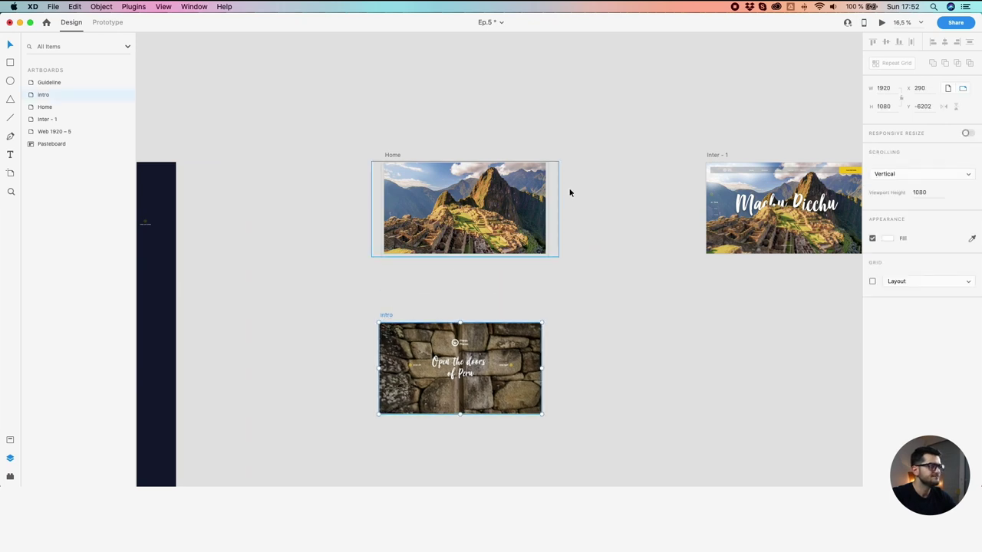
{"action": "left_click", "coordinate": [880, 23]}
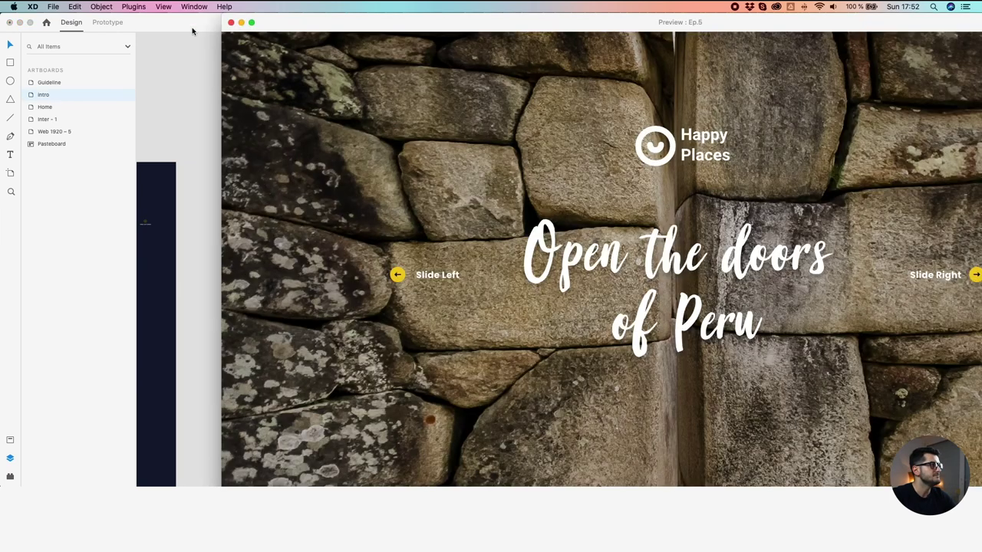
Test the drag transition from the intro wall in the prototype preview, with its window repositioned, and close the preview
{"action": "left_click_drag", "start_coordinate": [227, 15], "coordinate": [255, 63]}
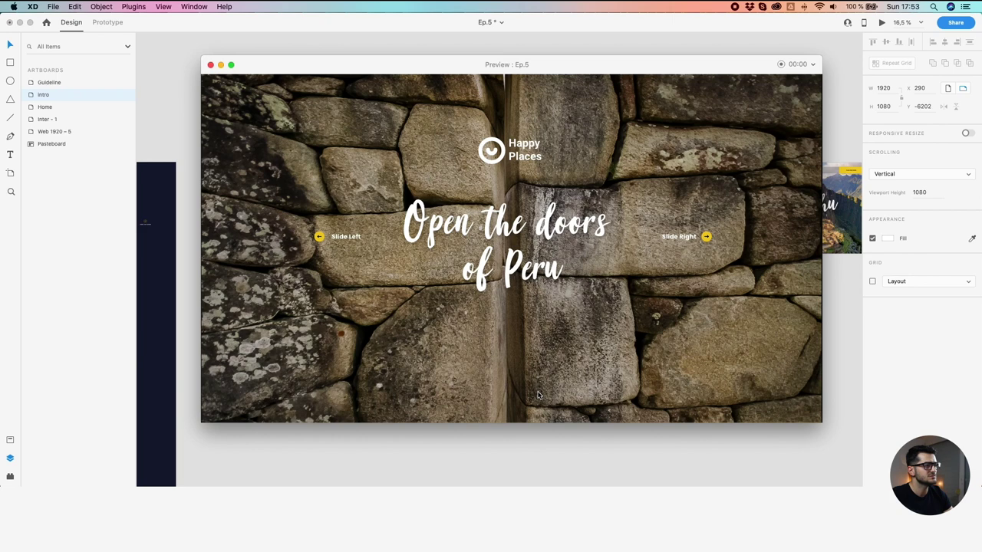
{"action": "left_click_drag", "start_coordinate": [528, 410], "coordinate": [814, 374]}
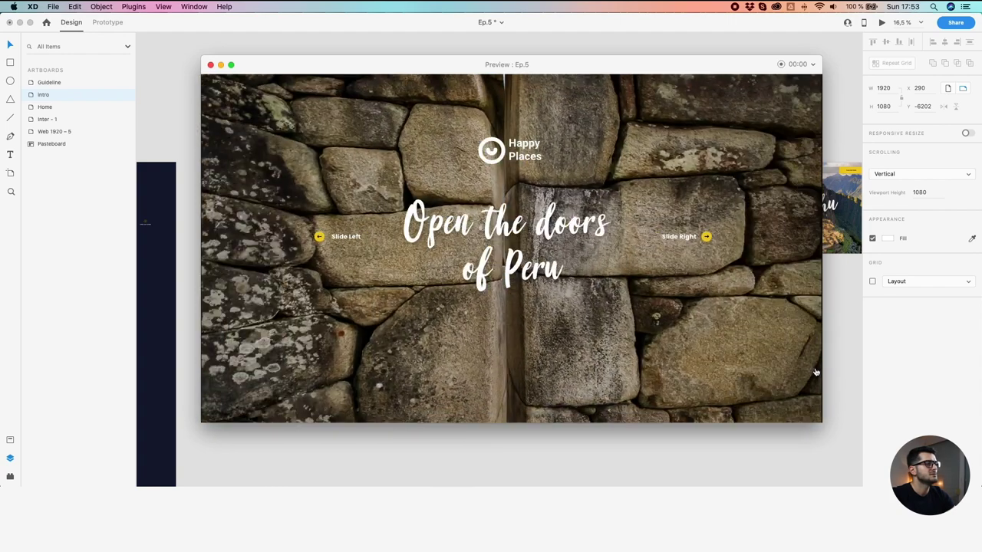
{"action": "left_click", "coordinate": [831, 355]}
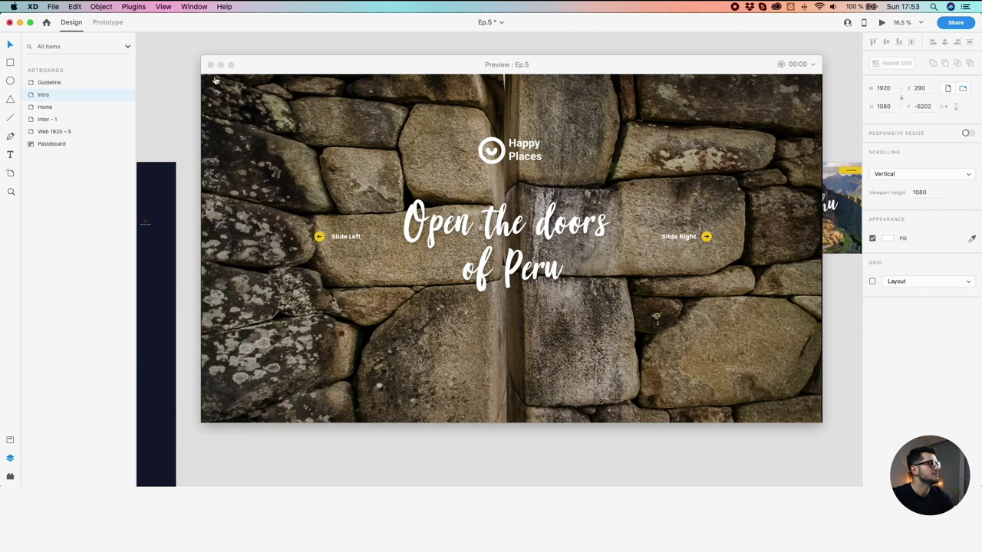
{"action": "left_click", "coordinate": [519, 329]}
{"action": "left_click_drag", "start_coordinate": [630, 327], "coordinate": [845, 315]}
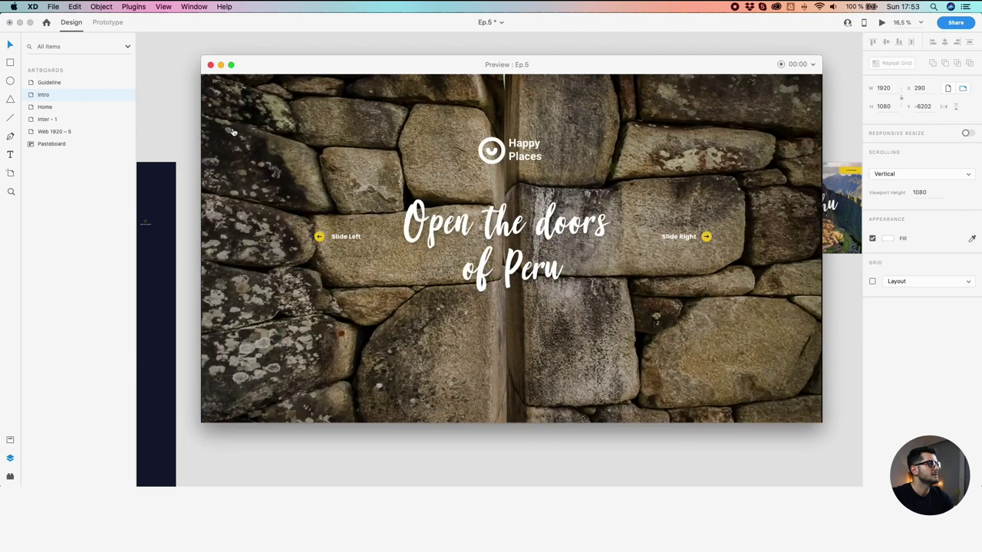
{"action": "left_click", "coordinate": [173, 119]}
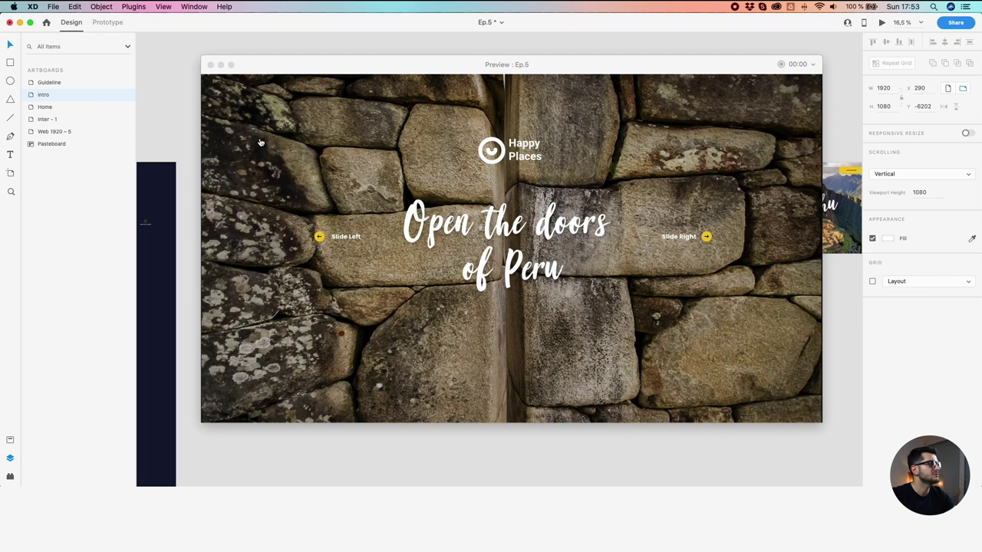
{"action": "left_click", "coordinate": [220, 65]}
Raise the opacity of the contrast layers in the right and left wall groups of the Home artboard to 80%
{"action": "left_click", "coordinate": [468, 194]}
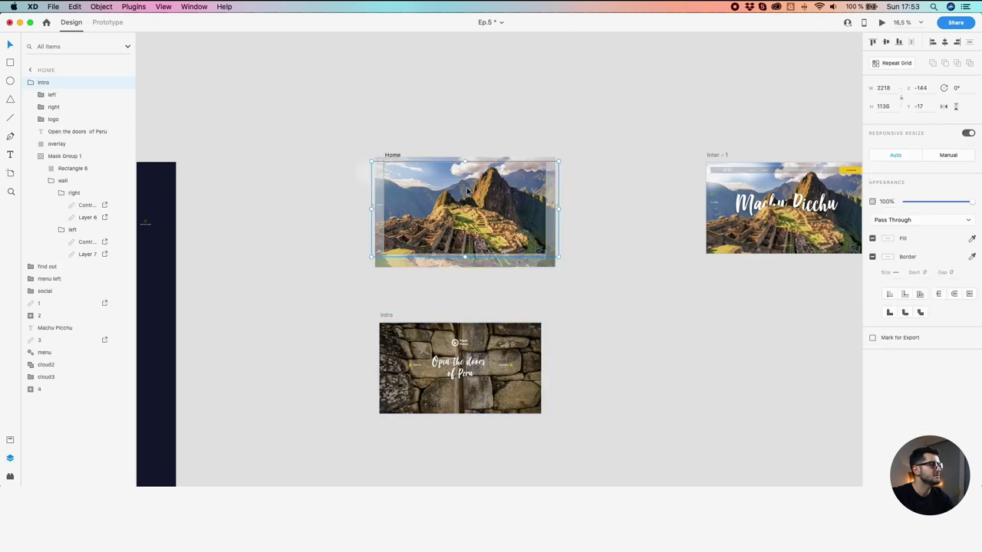
{"action": "left_click", "coordinate": [81, 206]}
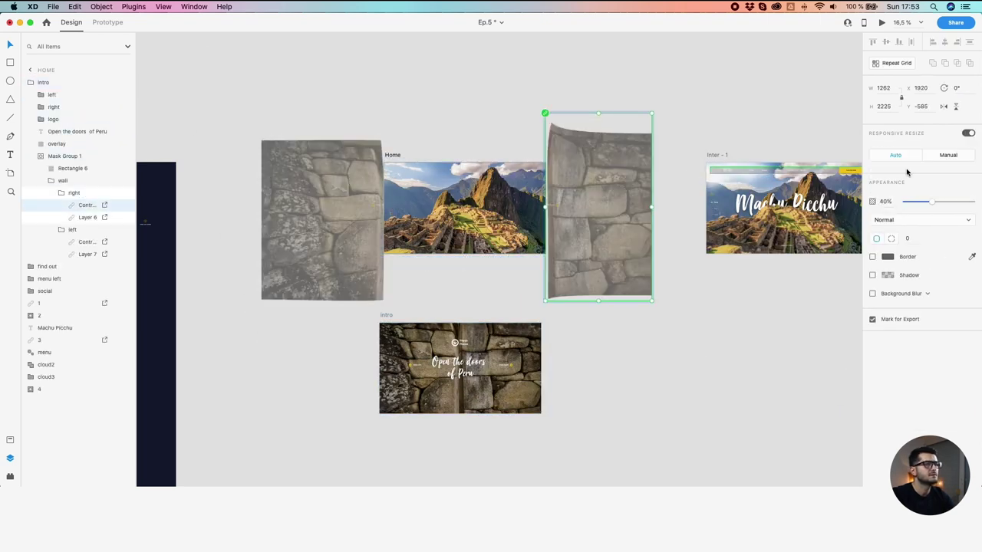
{"action": "left_click_drag", "start_coordinate": [948, 203], "coordinate": [959, 201]}
{"action": "left_click", "coordinate": [299, 186]}
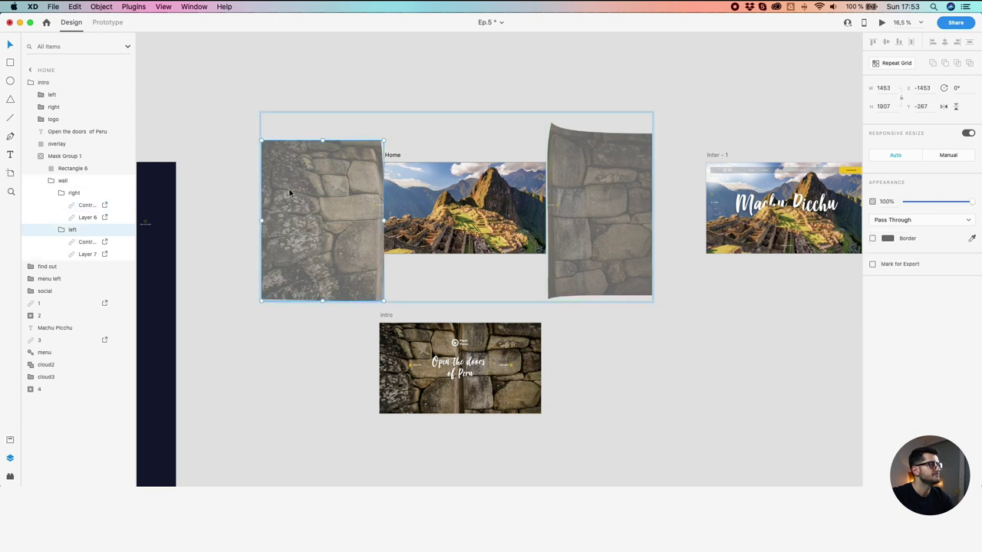
{"action": "left_click", "coordinate": [120, 242]}
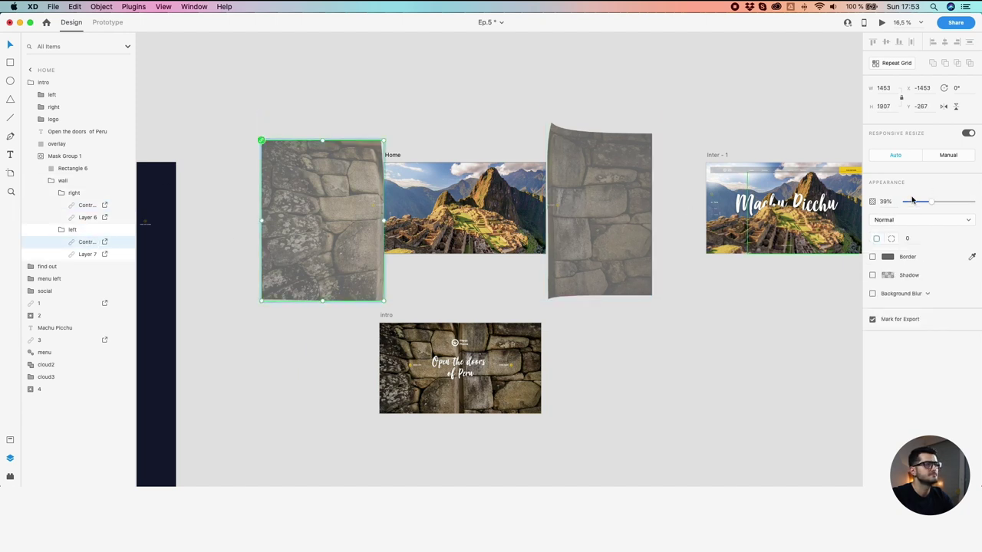
{"action": "left_click_drag", "start_coordinate": [941, 208], "coordinate": [959, 204]}
{"action": "left_click", "coordinate": [469, 132]}
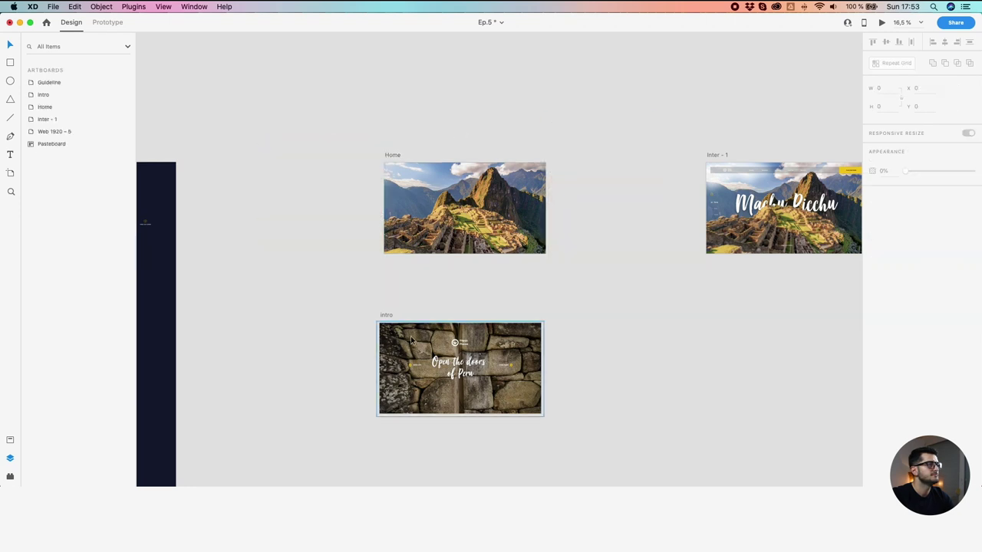
Preview the prototype from the intro artboard, drag the wall open to check its shading, and close the preview
{"action": "left_click", "coordinate": [386, 315]}
{"action": "left_click", "coordinate": [883, 23]}
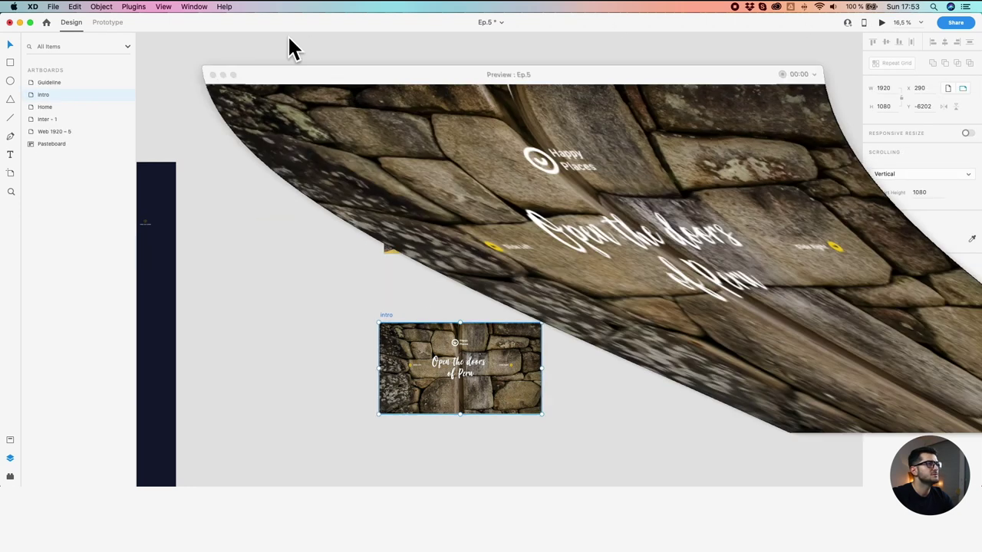
{"action": "left_click_drag", "start_coordinate": [201, 17], "coordinate": [453, 185]}
{"action": "left_click_drag", "start_coordinate": [526, 191], "coordinate": [256, 73]}
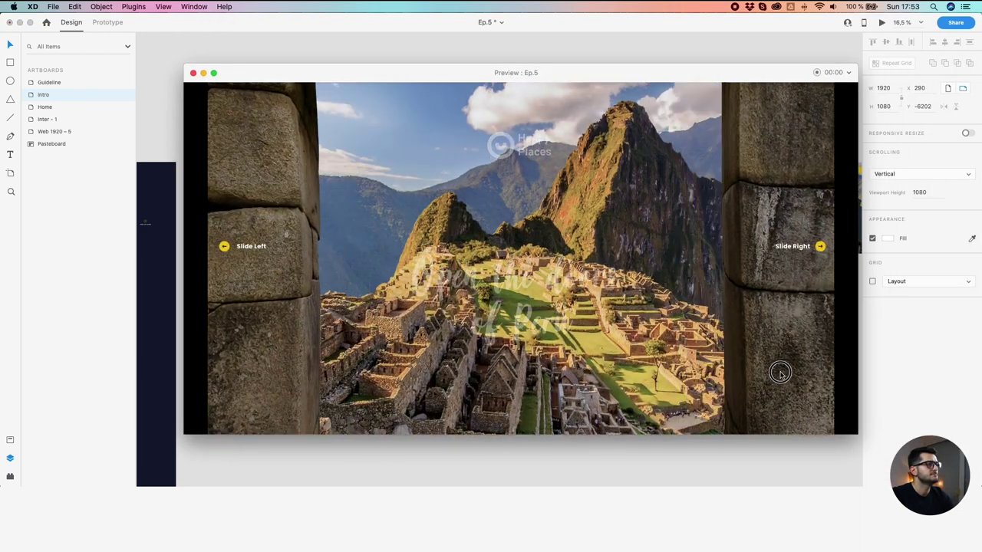
{"action": "left_click_drag", "start_coordinate": [780, 373], "coordinate": [692, 335]}
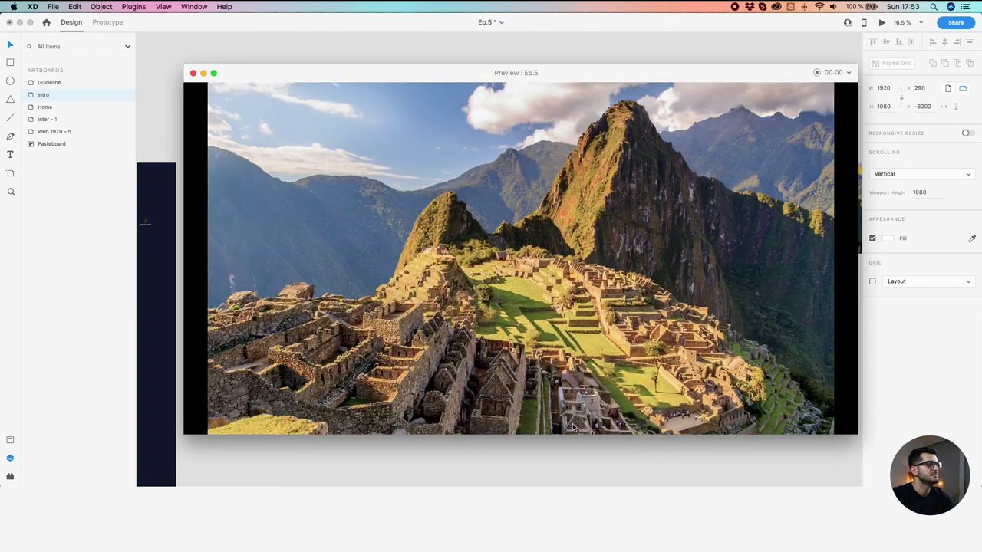
{"action": "left_click", "coordinate": [453, 435]}
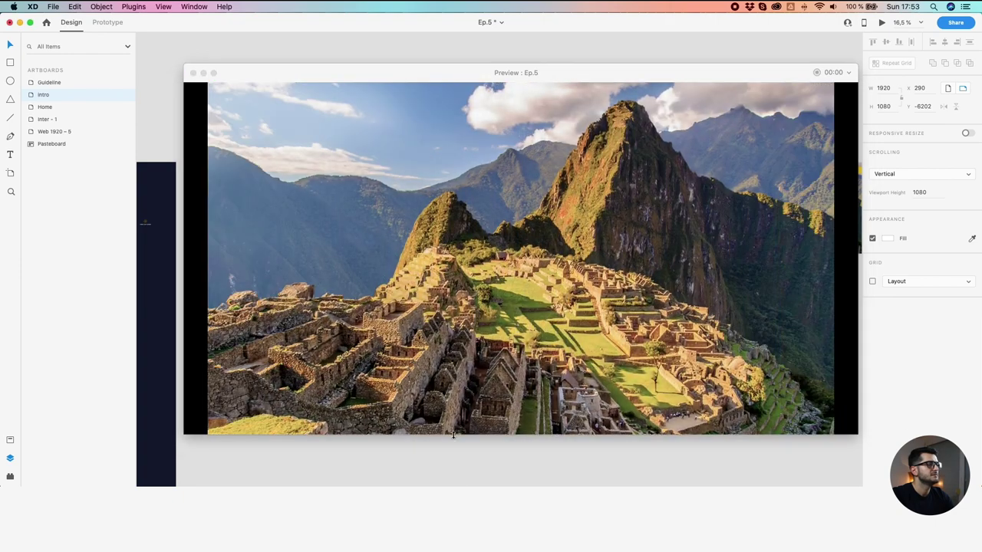
{"action": "left_click", "coordinate": [193, 73]}
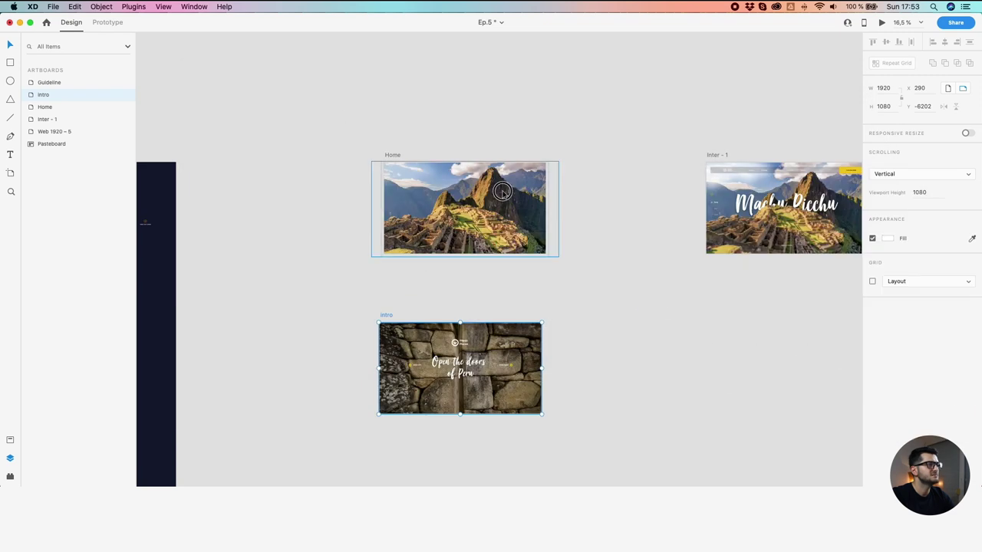
Set the opacity of the contrast layers in Home's right and left wall groups to 100%
{"action": "left_click", "coordinate": [96, 205]}
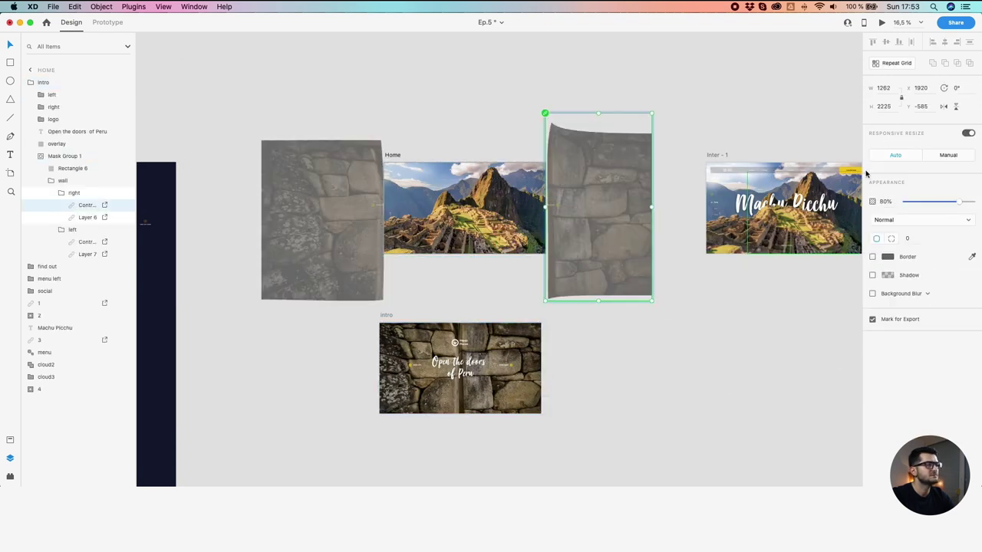
{"action": "left_click_drag", "start_coordinate": [964, 202], "coordinate": [975, 201]}
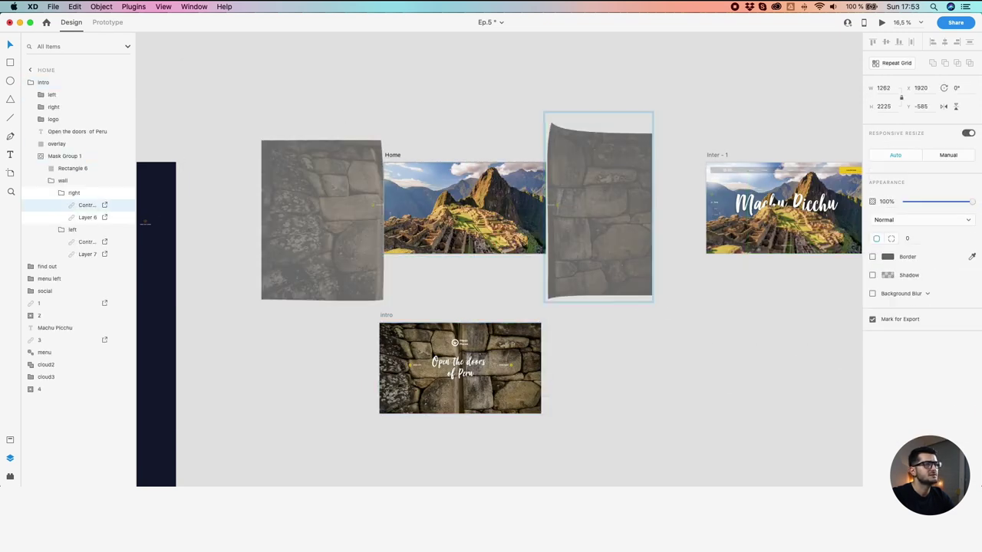
{"action": "left_click", "coordinate": [86, 242]}
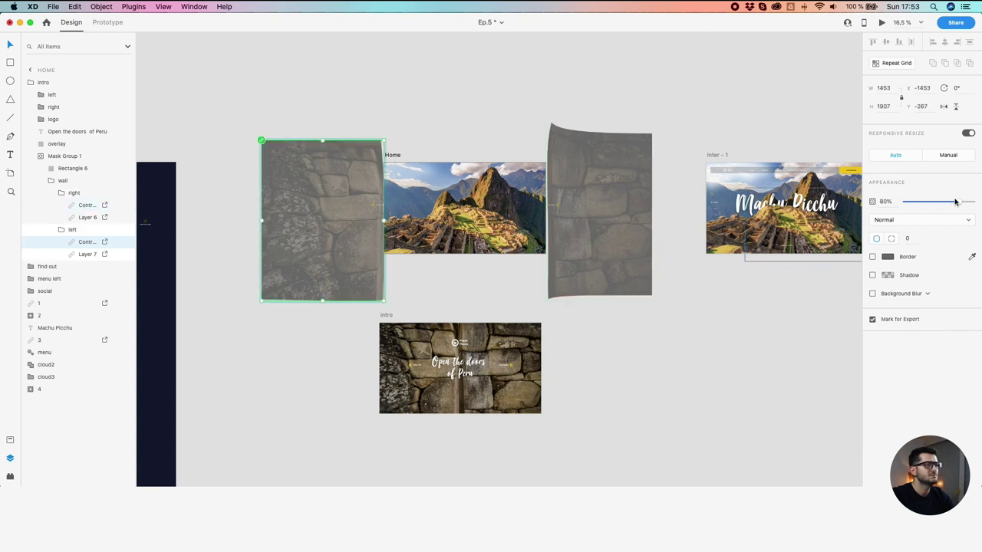
{"action": "left_click_drag", "start_coordinate": [964, 202], "coordinate": [974, 201]}
Set the blend mode of the contrast layer in Home's left wall group to Multiply
{"action": "left_click", "coordinate": [899, 219]}
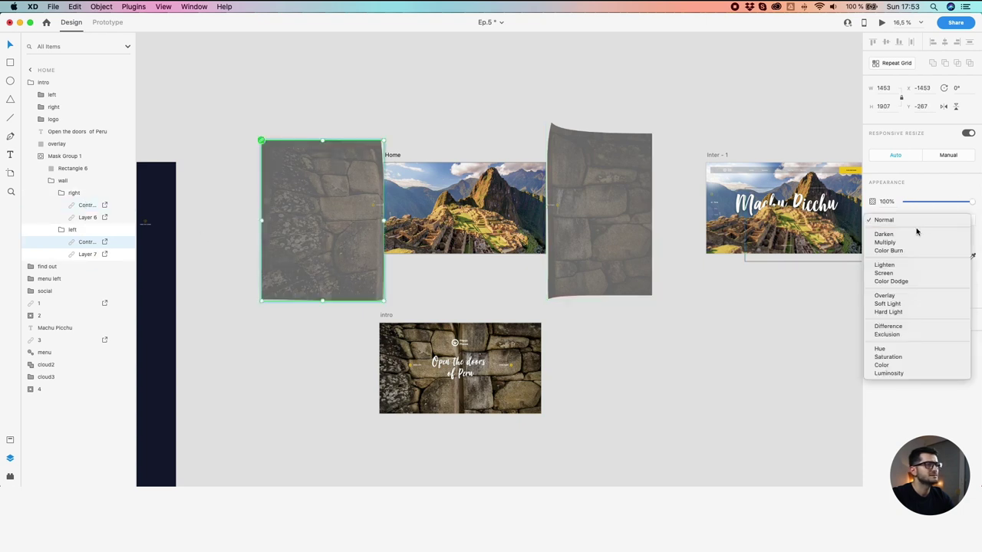
{"action": "left_click", "coordinate": [913, 240]}
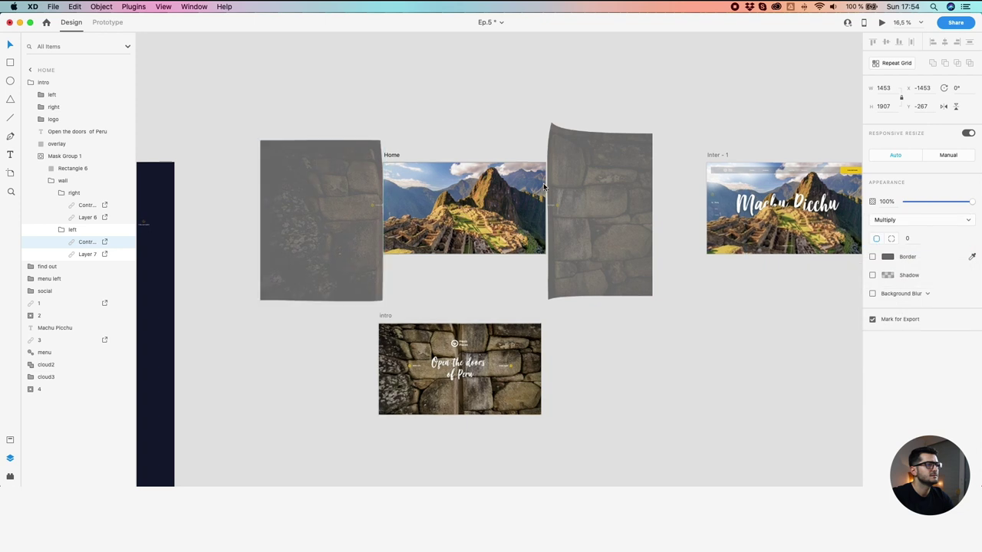
{"action": "scroll", "coordinate": [468, 194], "scroll_direction": "up", "scroll_amount": 3}
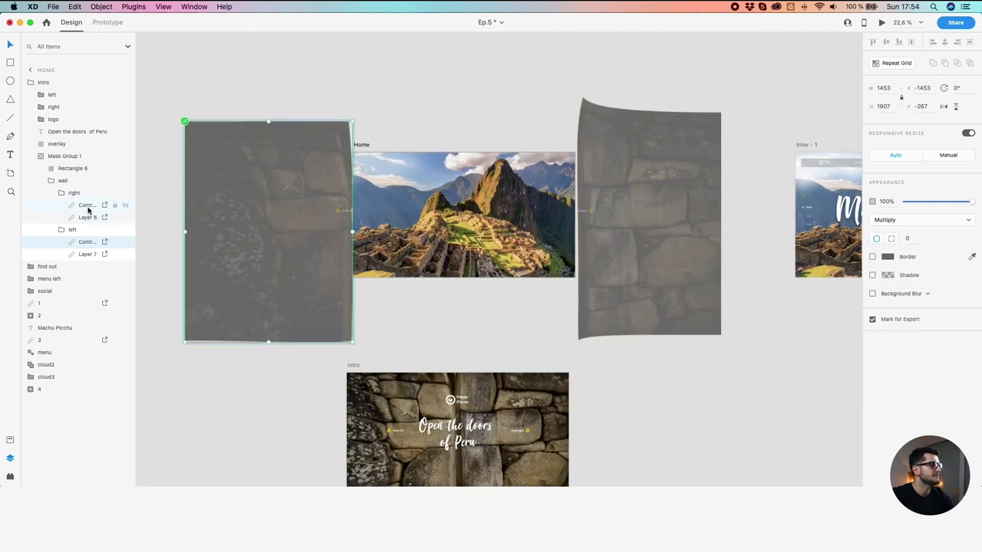
{"action": "left_click", "coordinate": [418, 96]}
{"action": "scroll", "coordinate": [418, 97], "scroll_direction": "down", "scroll_amount": 3}
{"action": "scroll", "coordinate": [406, 143], "scroll_direction": "up", "scroll_amount": 2}
Run the preview from the intro artboard again, check the darker walls while sliding them open, and close it
{"action": "left_click", "coordinate": [365, 123]}
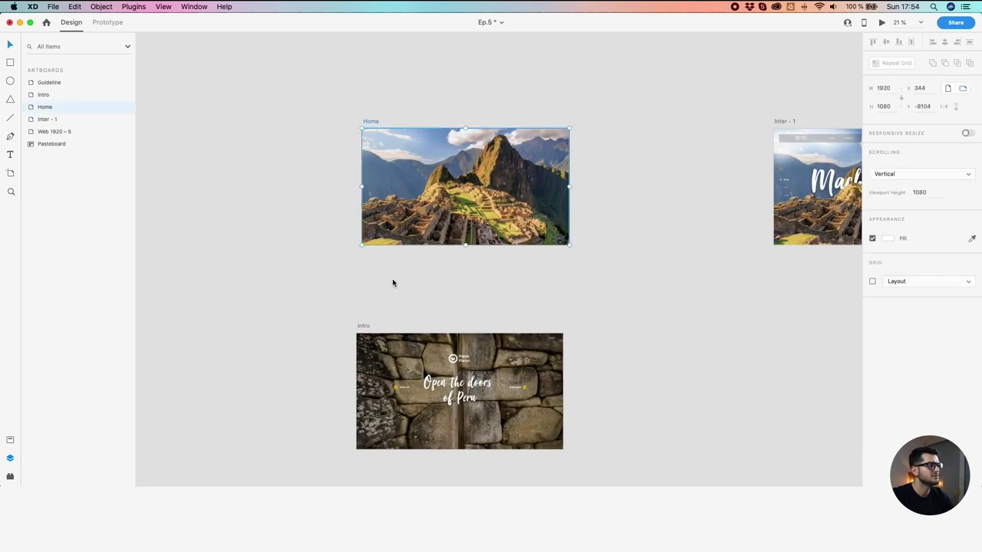
{"action": "left_click", "coordinate": [371, 327]}
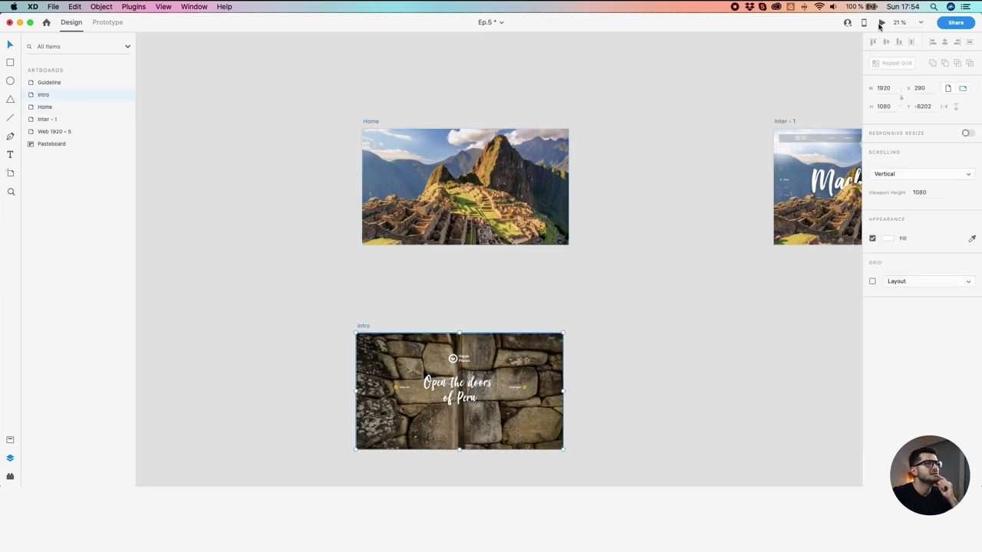
{"action": "left_click", "coordinate": [881, 22]}
{"action": "left_click_drag", "start_coordinate": [185, 14], "coordinate": [480, 219]}
{"action": "left_click_drag", "start_coordinate": [581, 231], "coordinate": [355, 66]}
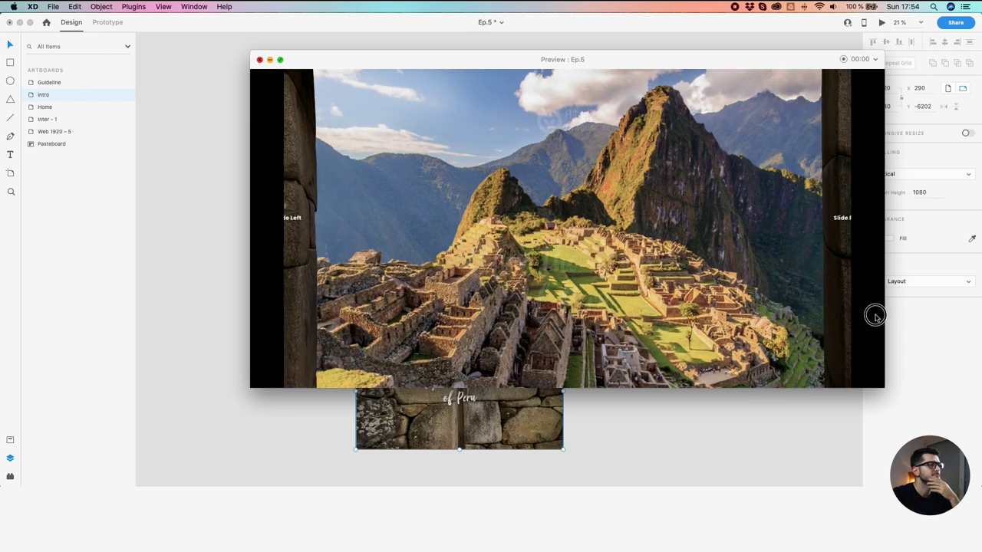
{"action": "left_click_drag", "start_coordinate": [668, 313], "coordinate": [943, 293]}
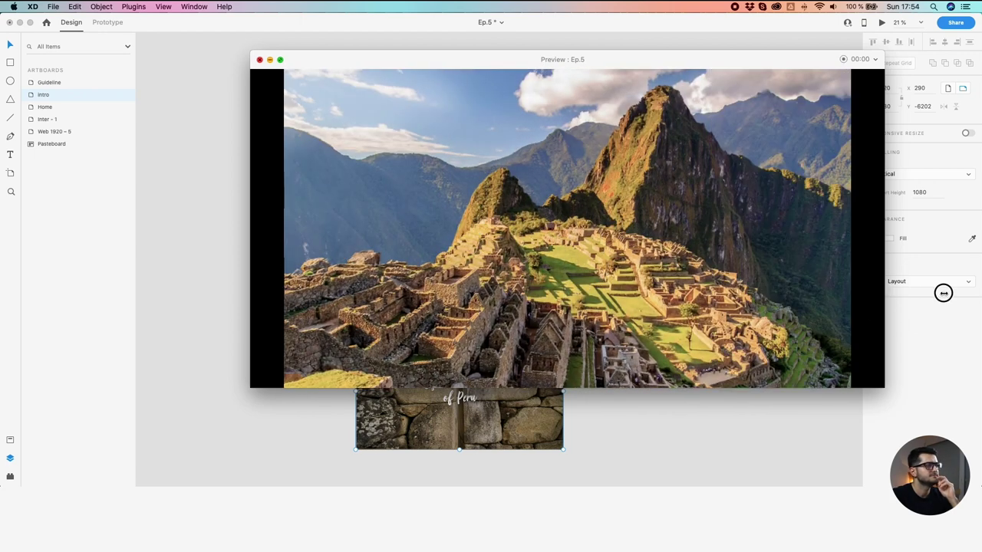
{"action": "left_click", "coordinate": [259, 60]}
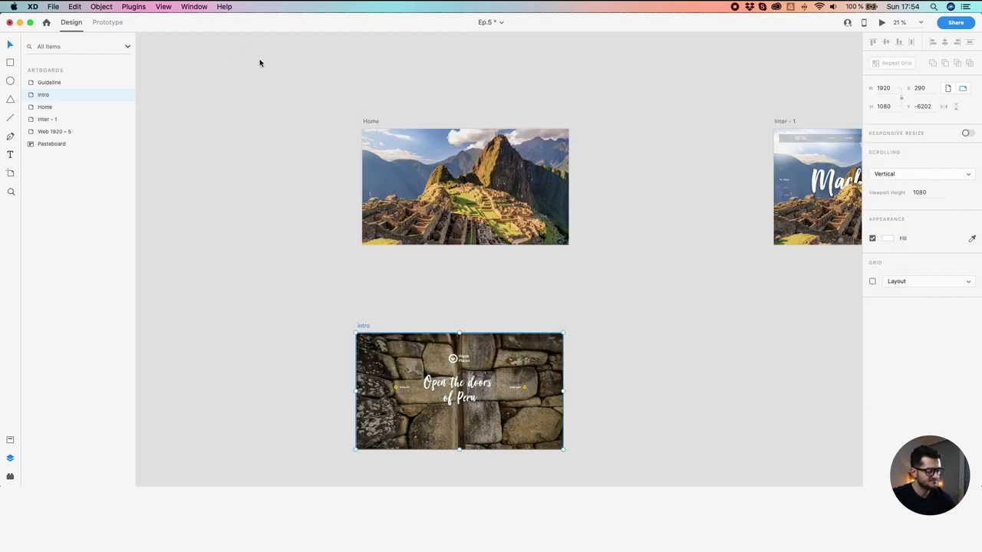
Move the intro artboard to about X 280, Y -6295 and the Inter - 1 artboard closer to Home, to about X 3205
{"action": "left_click_drag", "start_coordinate": [596, 93], "coordinate": [562, 89]}
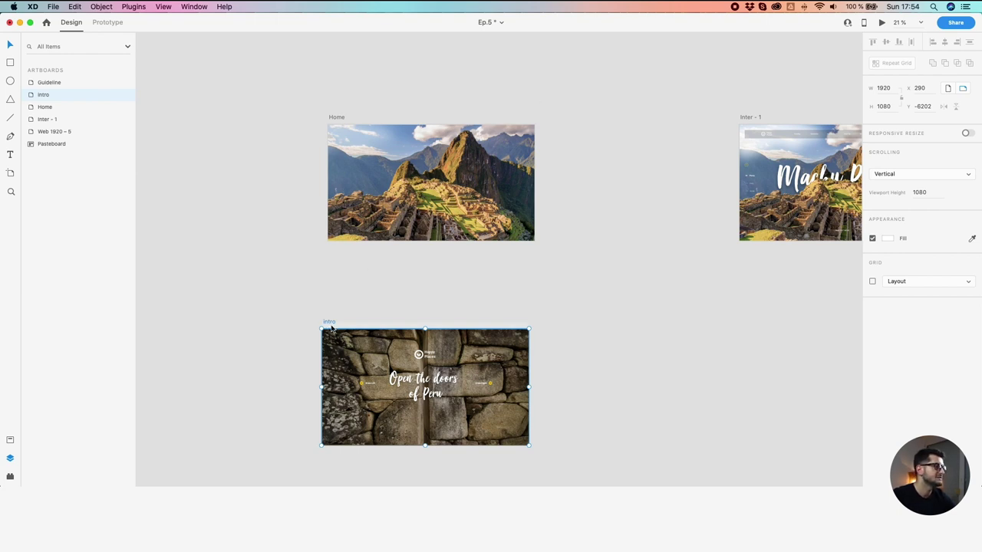
{"action": "left_click_drag", "start_coordinate": [332, 328], "coordinate": [330, 317]}
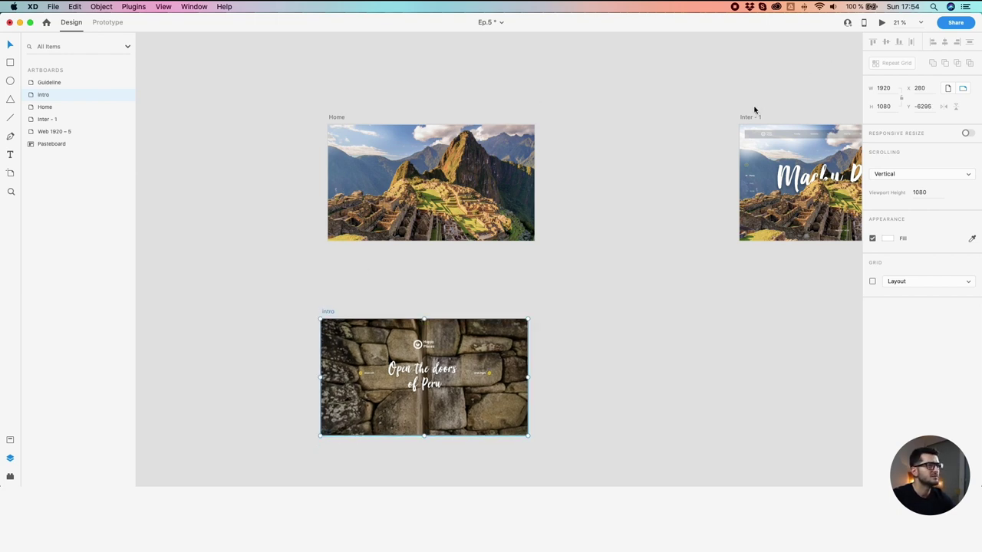
{"action": "left_click_drag", "start_coordinate": [754, 119], "coordinate": [656, 117]}
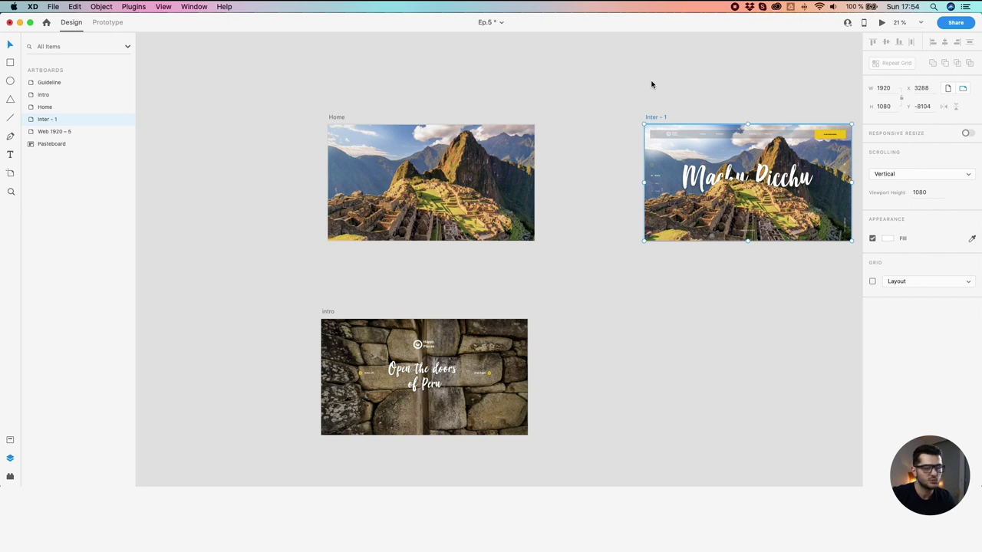
{"action": "left_click_drag", "start_coordinate": [696, 91], "coordinate": [554, 130]}
{"action": "scroll", "coordinate": [528, 168], "scroll_direction": "up", "scroll_amount": 4}
{"action": "scroll", "coordinate": [529, 166], "scroll_direction": "up", "scroll_amount": 2}
{"action": "left_click", "coordinate": [507, 156]}
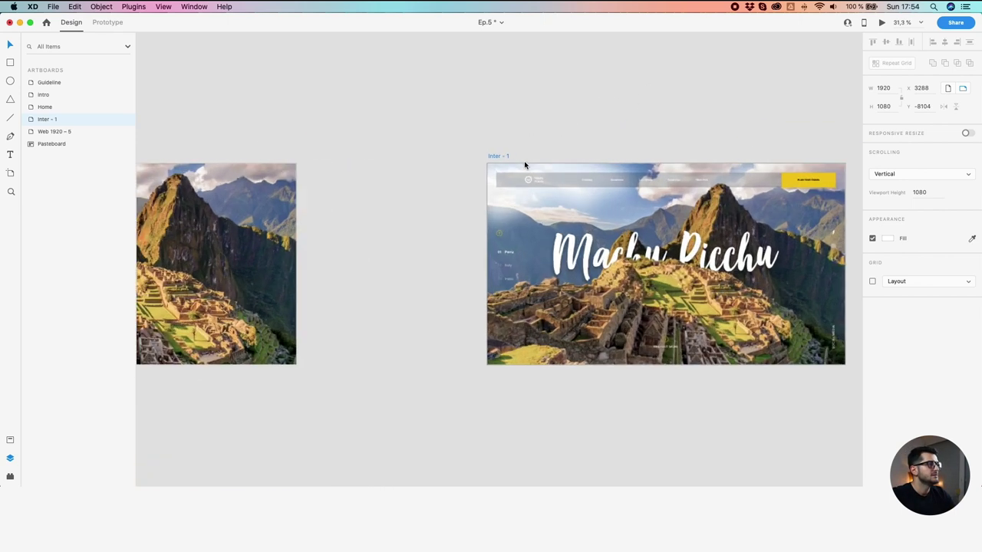
{"action": "scroll", "coordinate": [504, 159], "scroll_direction": "down", "scroll_amount": 1}
{"action": "left_click_drag", "start_coordinate": [504, 158], "coordinate": [488, 158]}
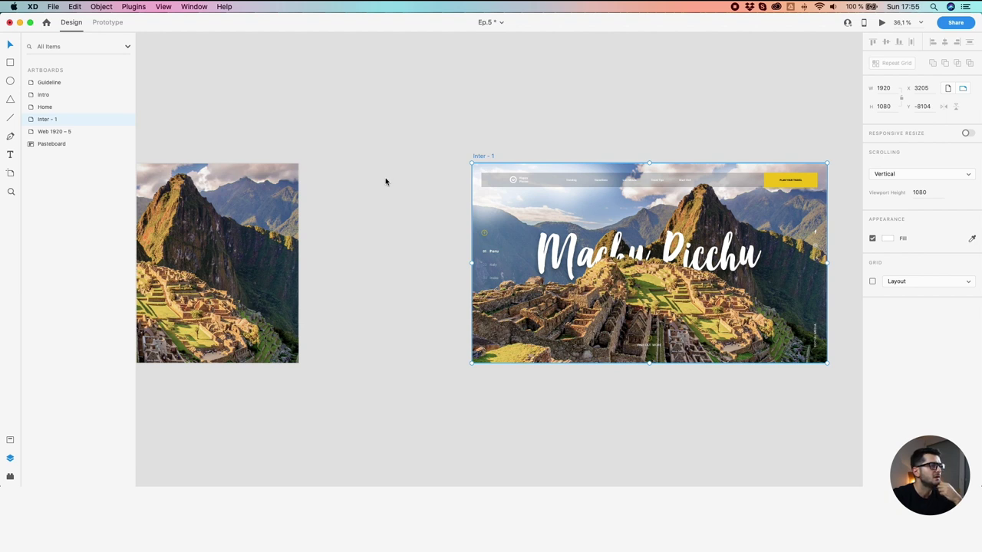
{"action": "scroll", "coordinate": [385, 182], "scroll_direction": "down", "scroll_amount": 2}
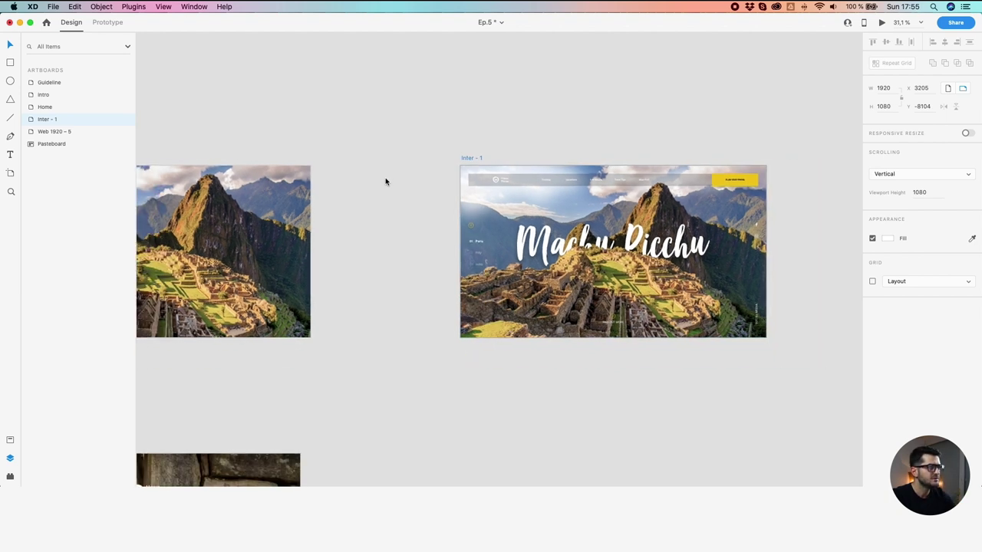
In Prototype mode, wire the whole Home artboard to the Inter - 1 artboard
{"action": "left_click_drag", "start_coordinate": [386, 180], "coordinate": [512, 165]}
{"action": "left_click", "coordinate": [150, 148]}
{"action": "left_click", "coordinate": [114, 25]}
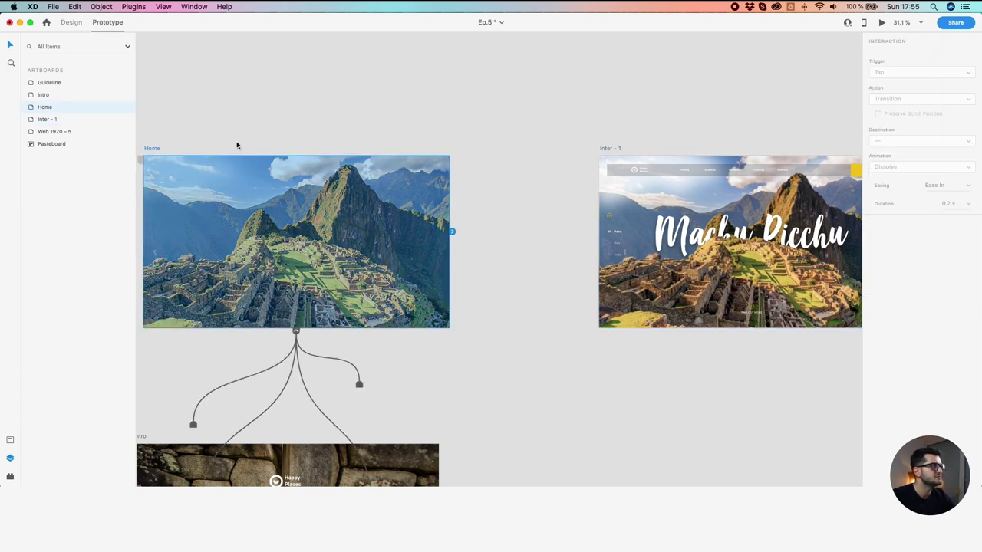
{"action": "left_click_drag", "start_coordinate": [451, 231], "coordinate": [627, 240]}
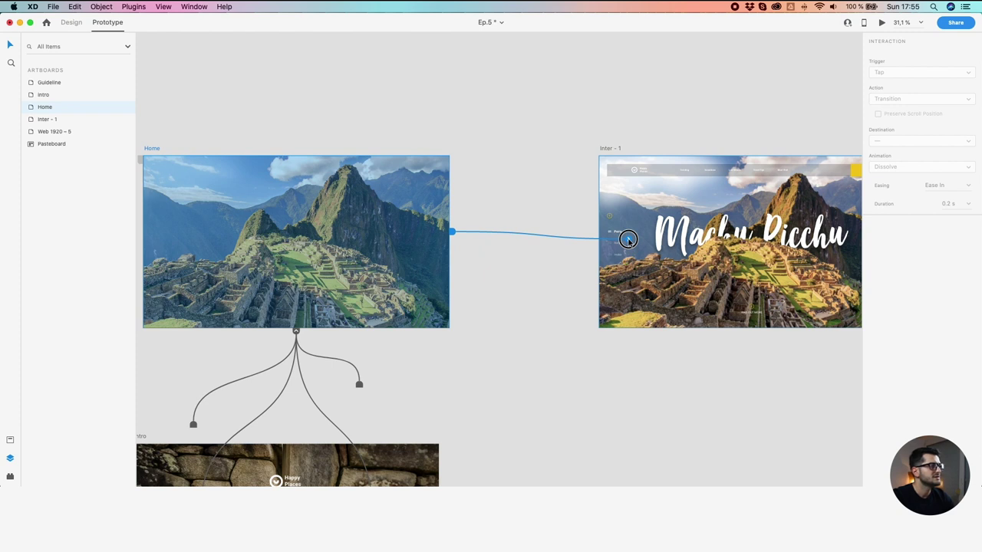
{"action": "left_click_drag", "start_coordinate": [628, 240], "coordinate": [626, 238]}
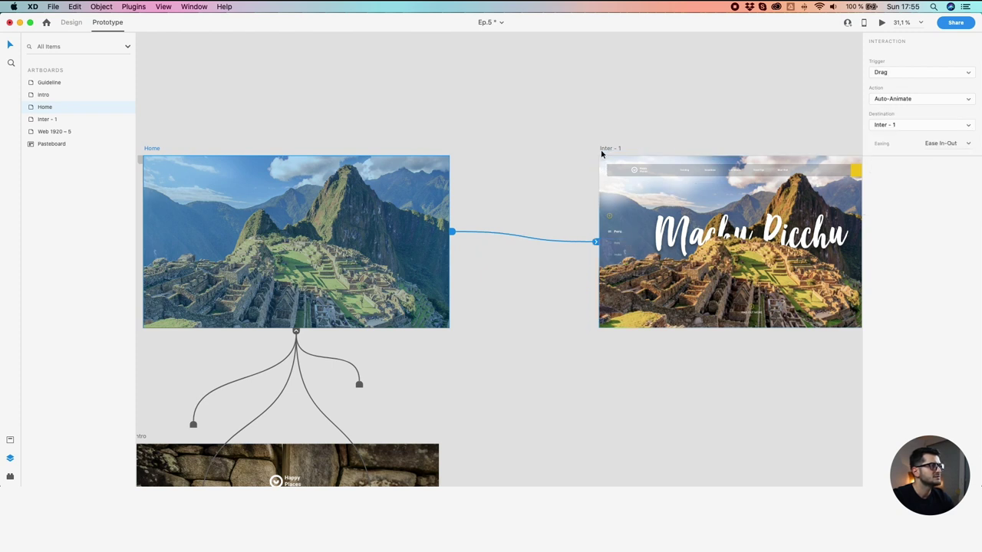
Set the Home to Inter - 1 interaction to a Time trigger with 0 s delay and a 2 s duration
{"action": "left_click", "coordinate": [876, 74]}
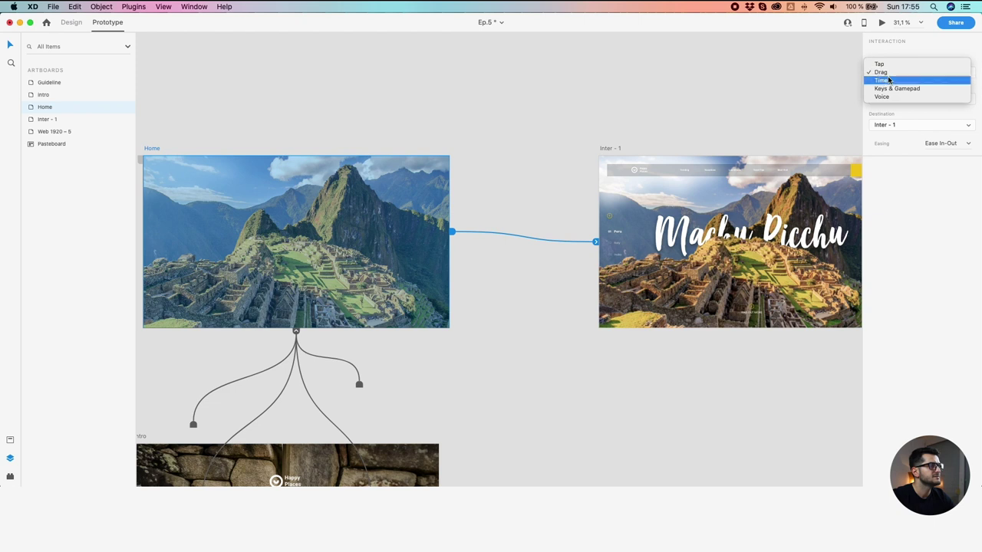
{"action": "left_click", "coordinate": [888, 79]}
{"action": "left_click", "coordinate": [969, 88]}
{"action": "left_click", "coordinate": [959, 90]}
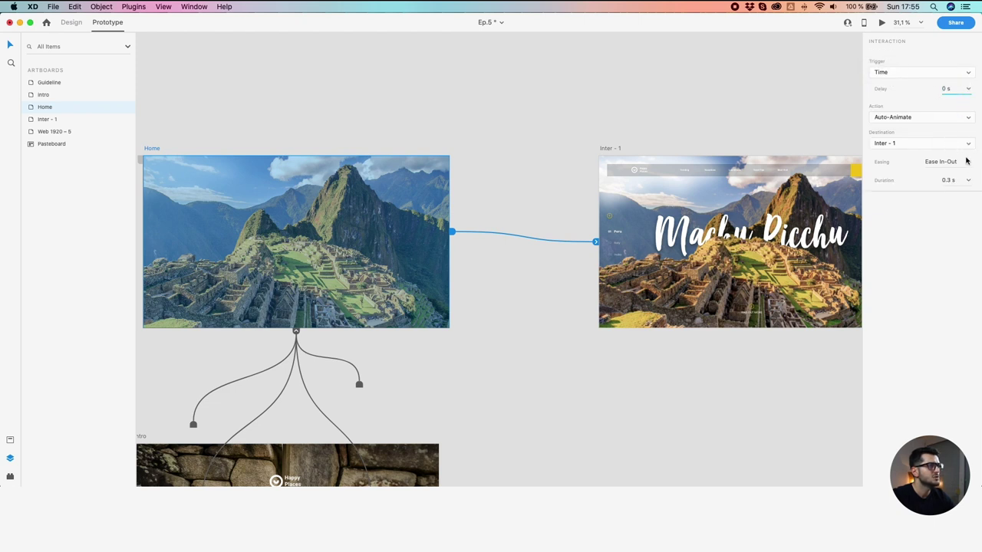
{"action": "left_click_drag", "start_coordinate": [961, 181], "coordinate": [928, 181]}
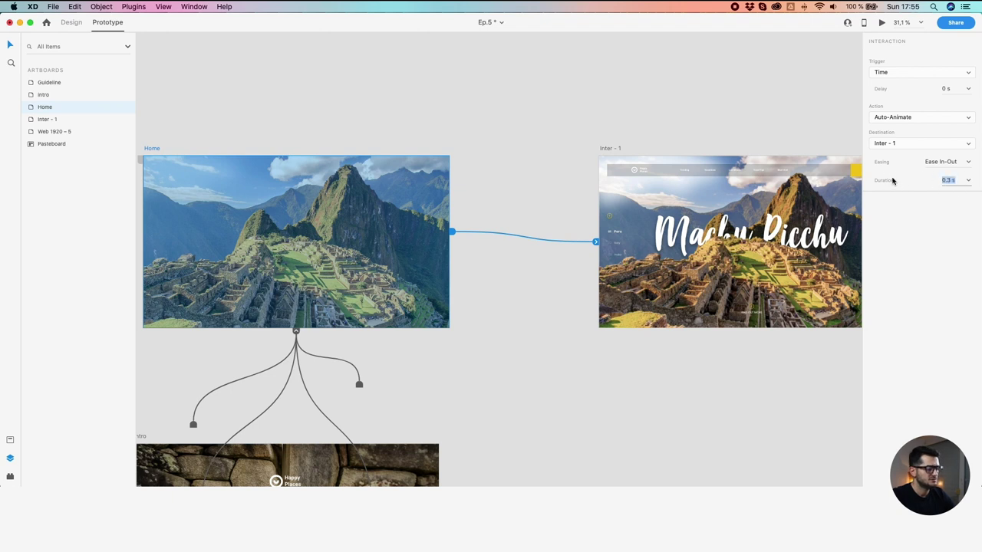
{"action": "type", "text": "2"}
{"action": "left_click", "coordinate": [761, 138]}
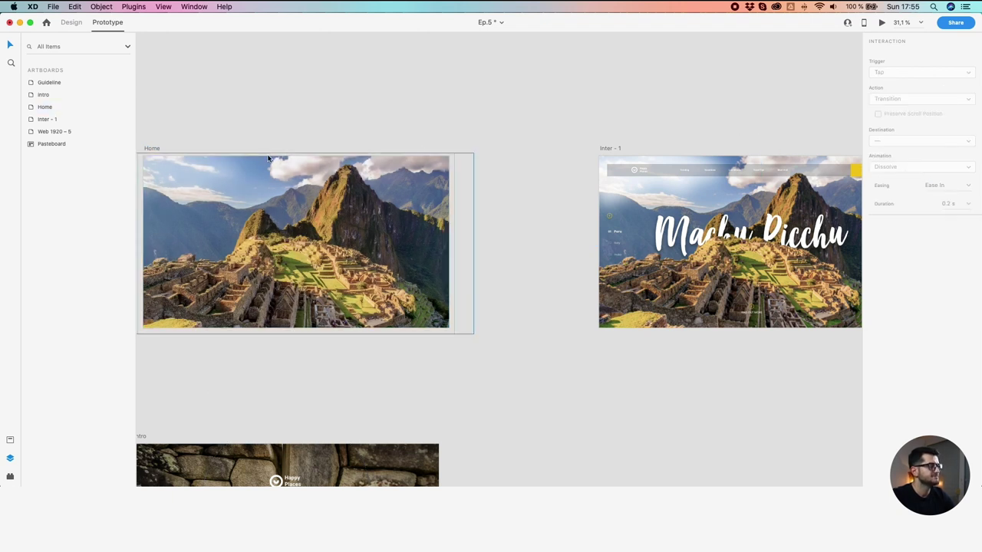
{"action": "left_click_drag", "start_coordinate": [267, 157], "coordinate": [390, 87]}
{"action": "scroll", "coordinate": [331, 269], "scroll_direction": "down", "scroll_amount": 1}
{"action": "scroll", "coordinate": [331, 268], "scroll_direction": "down", "scroll_amount": 5}
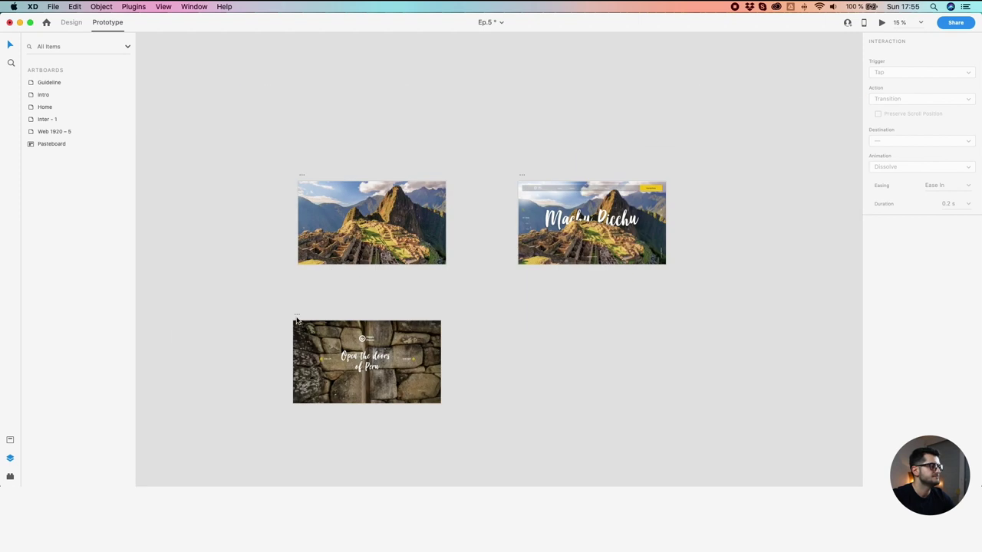
{"action": "left_click", "coordinate": [879, 22]}
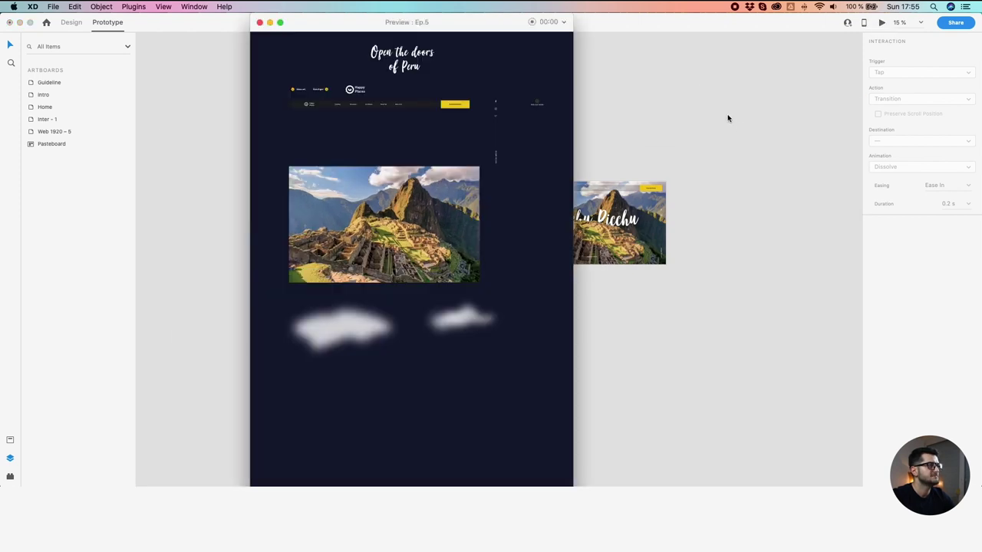
{"action": "left_click", "coordinate": [259, 22]}
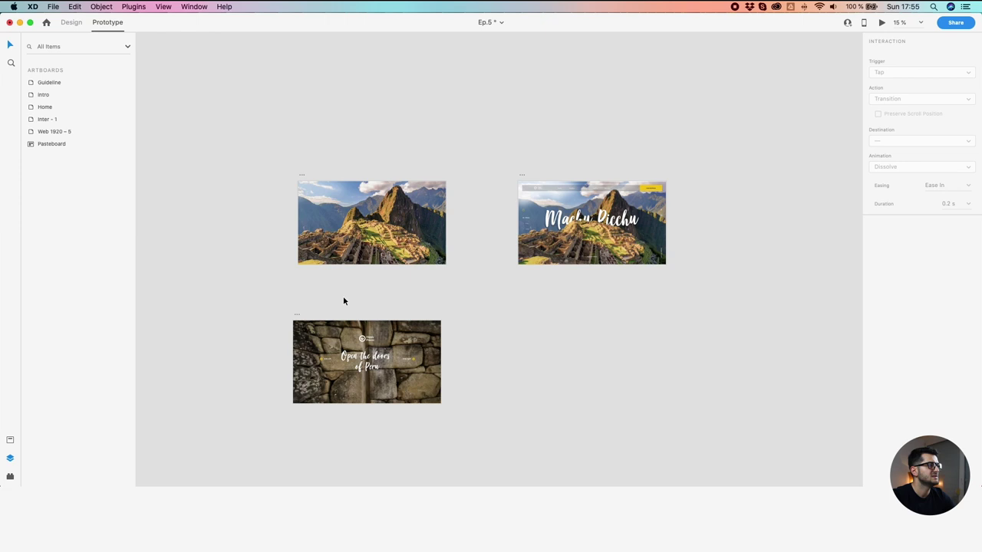
Run the preview from the intro artboard in a smaller window and slide the walls open to watch the transition into Inter - 1
{"action": "left_click", "coordinate": [293, 322]}
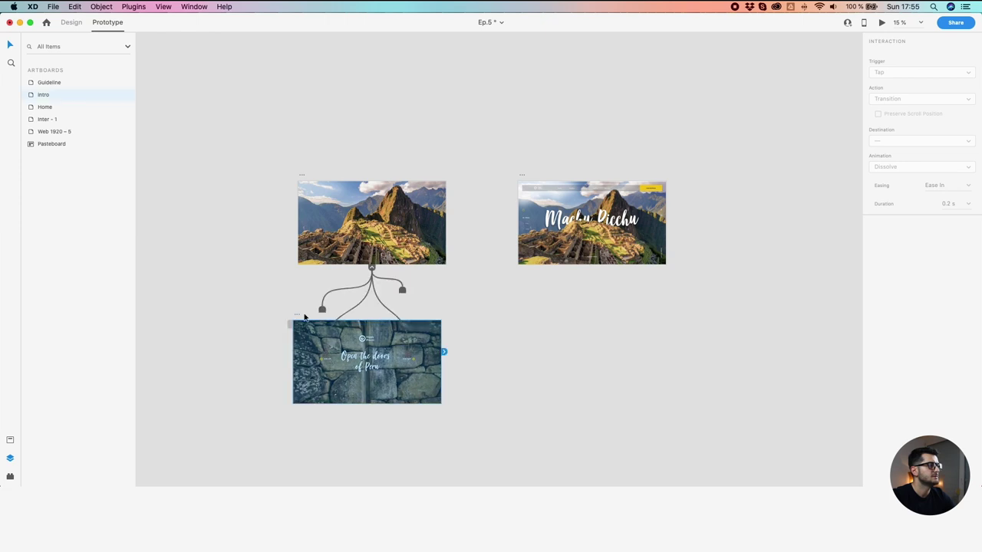
{"action": "left_click", "coordinate": [881, 22]}
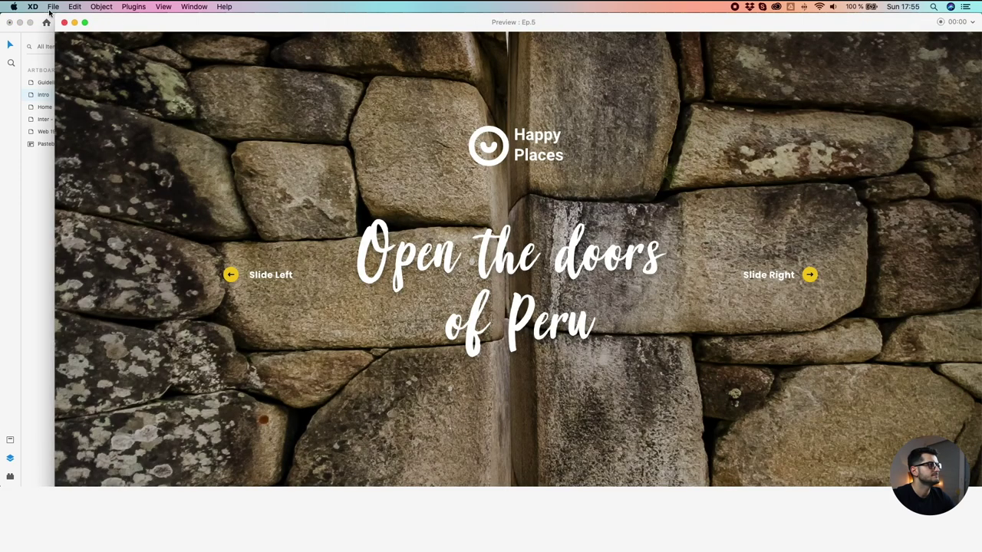
{"action": "left_click_drag", "start_coordinate": [57, 15], "coordinate": [377, 195]}
{"action": "left_click_drag", "start_coordinate": [447, 204], "coordinate": [277, 63]}
{"action": "left_click", "coordinate": [537, 370]}
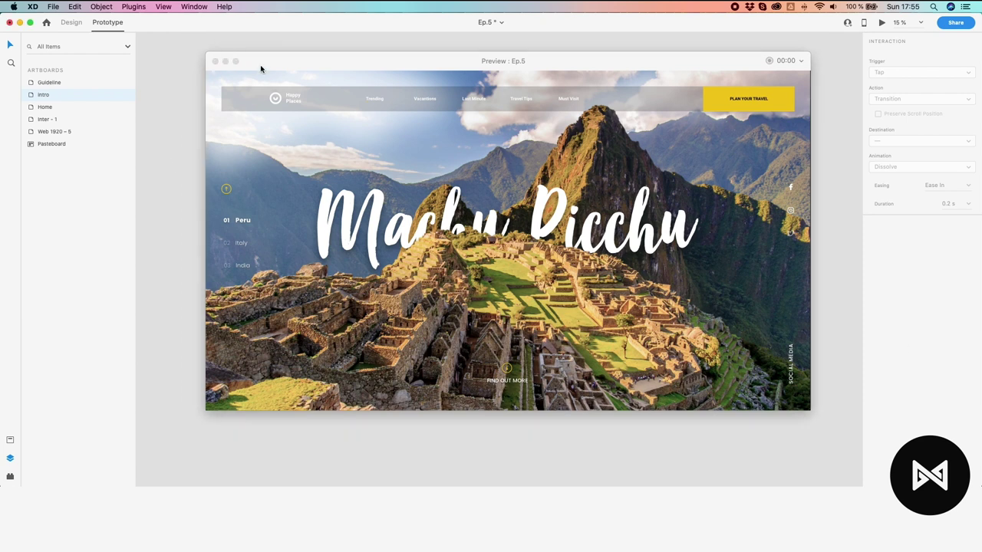
{"action": "left_click_drag", "start_coordinate": [261, 68], "coordinate": [409, 96]}
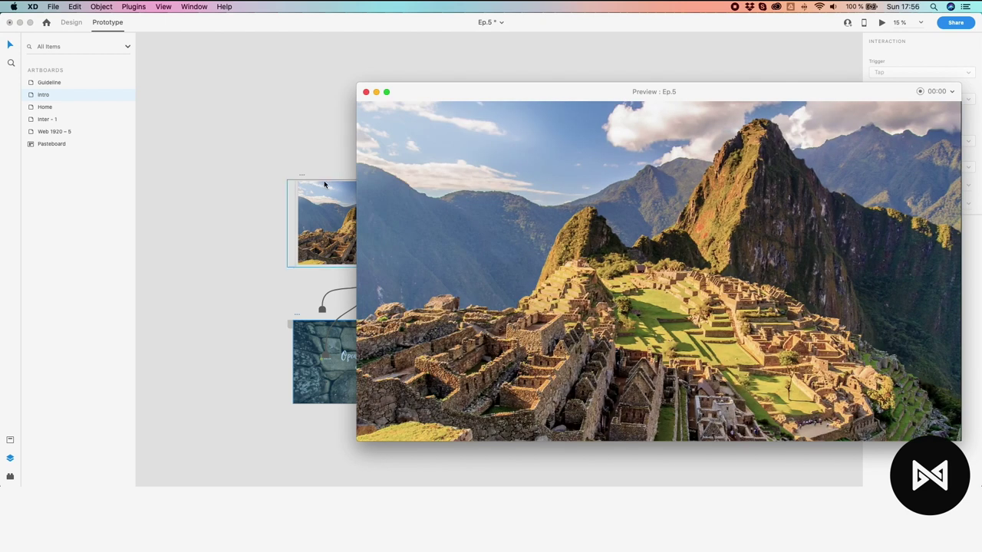
{"action": "left_click", "coordinate": [303, 176]}
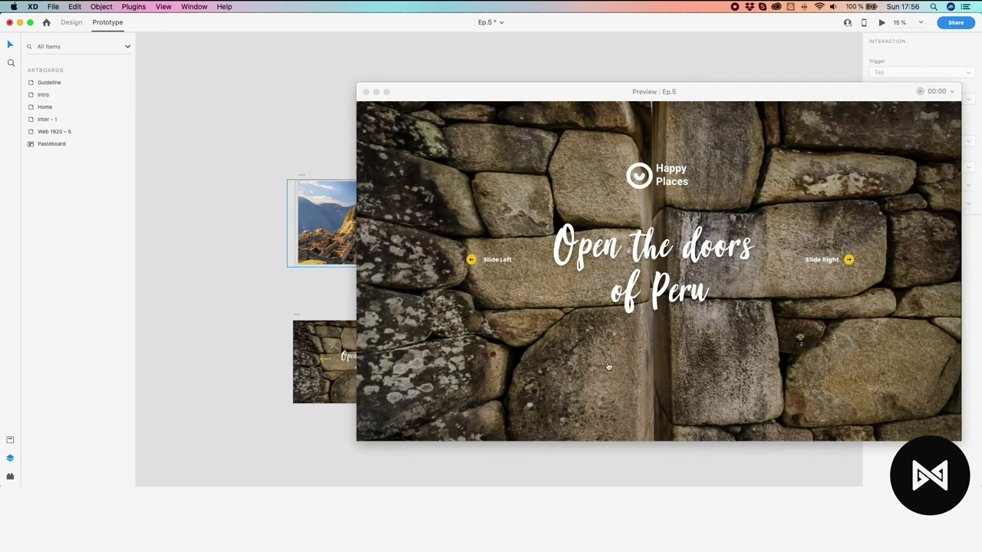
{"action": "left_click", "coordinate": [608, 366]}
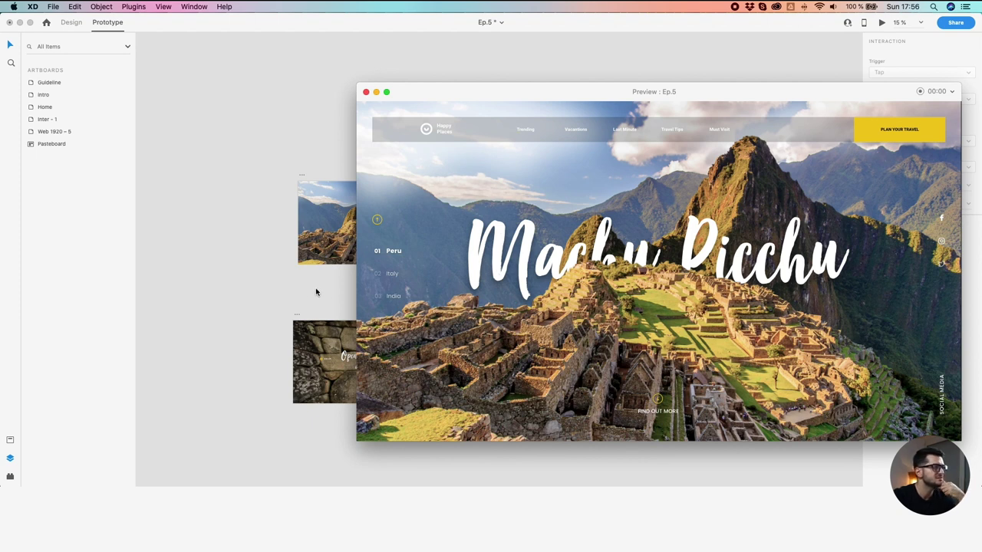
Replay the timed transition from Home to Inter - 1 several times in the preview, then minimise the preview window
{"action": "left_click", "coordinate": [300, 173]}
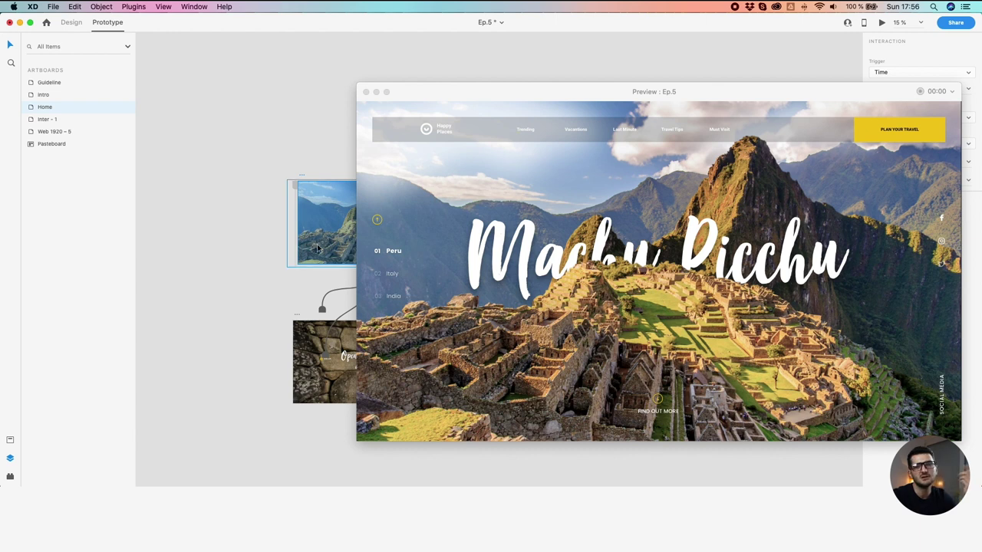
{"action": "left_click", "coordinate": [211, 237]}
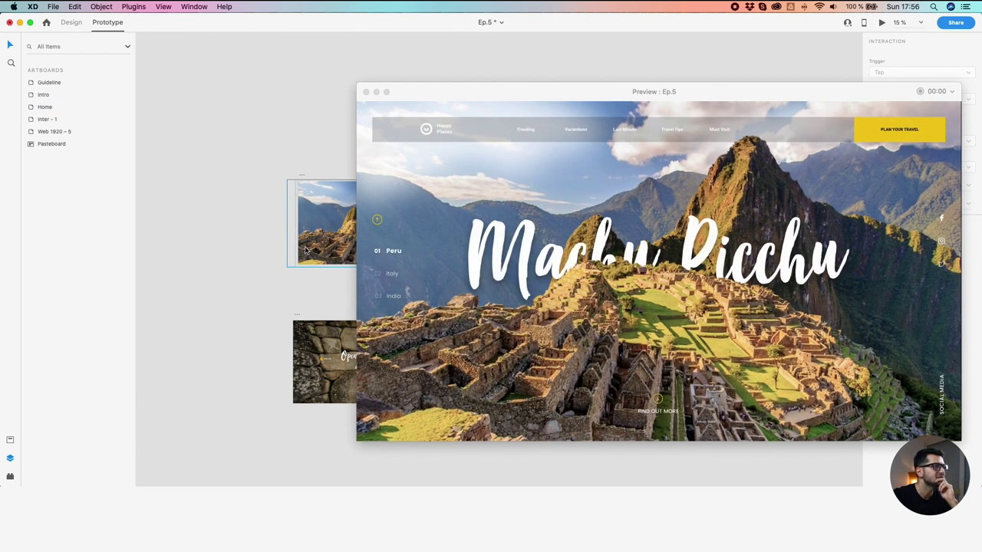
{"action": "left_click", "coordinate": [312, 191]}
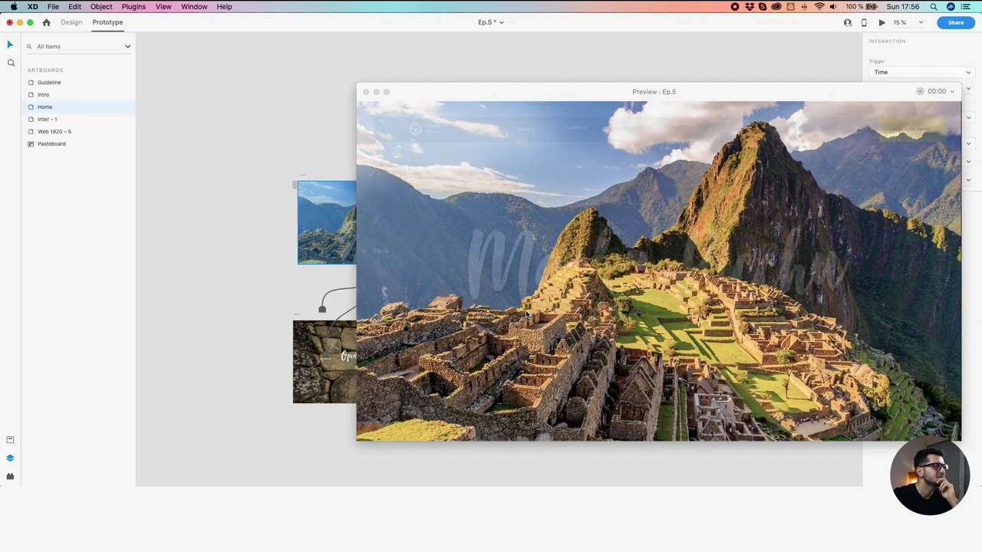
{"action": "left_click", "coordinate": [528, 315]}
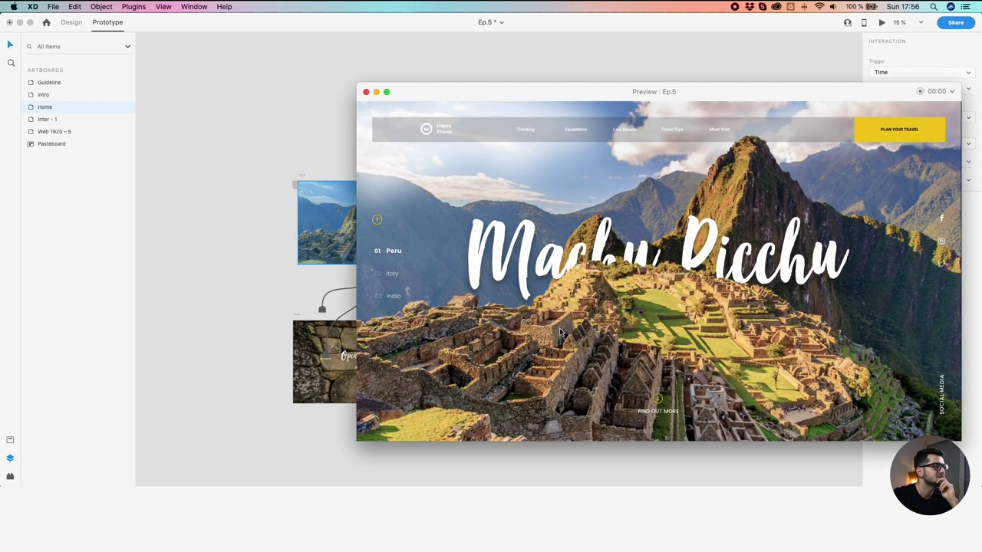
{"action": "left_click", "coordinate": [325, 216]}
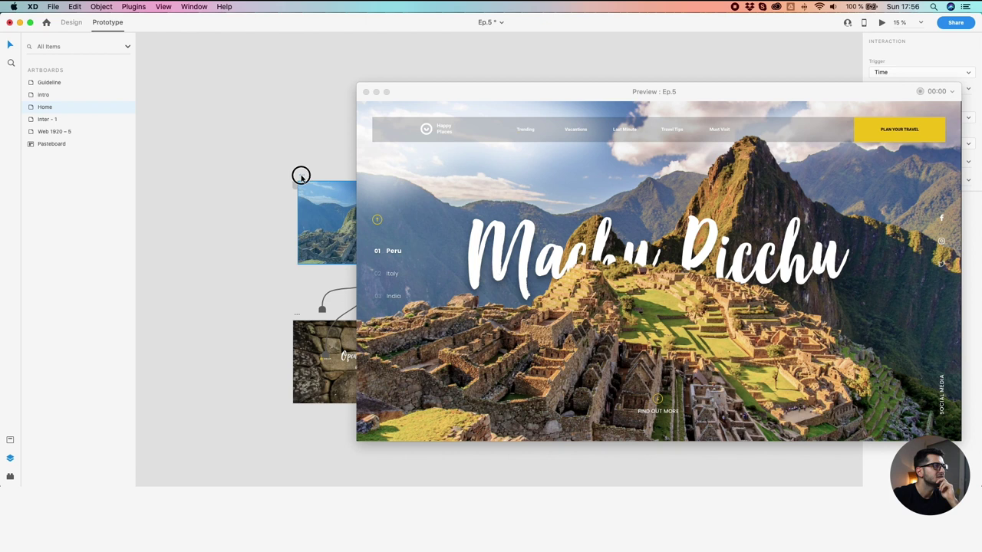
{"action": "left_click", "coordinate": [254, 176]}
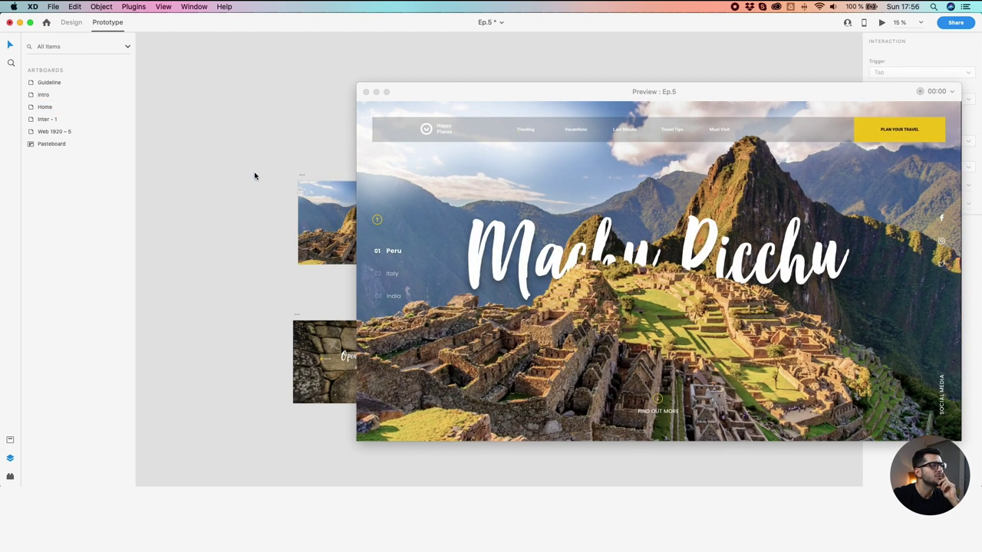
{"action": "left_click", "coordinate": [298, 176]}
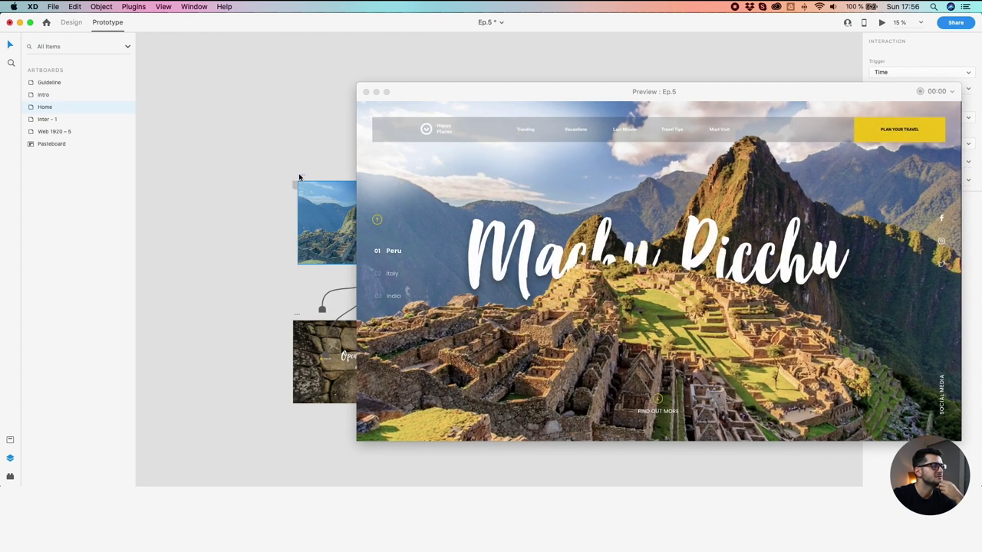
{"action": "left_click", "coordinate": [299, 175]}
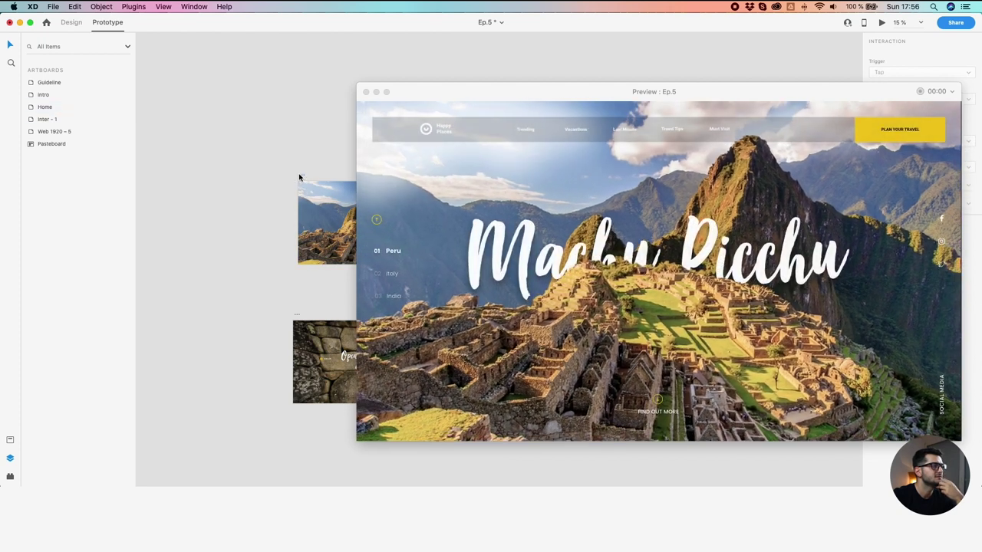
{"action": "left_click", "coordinate": [300, 176]}
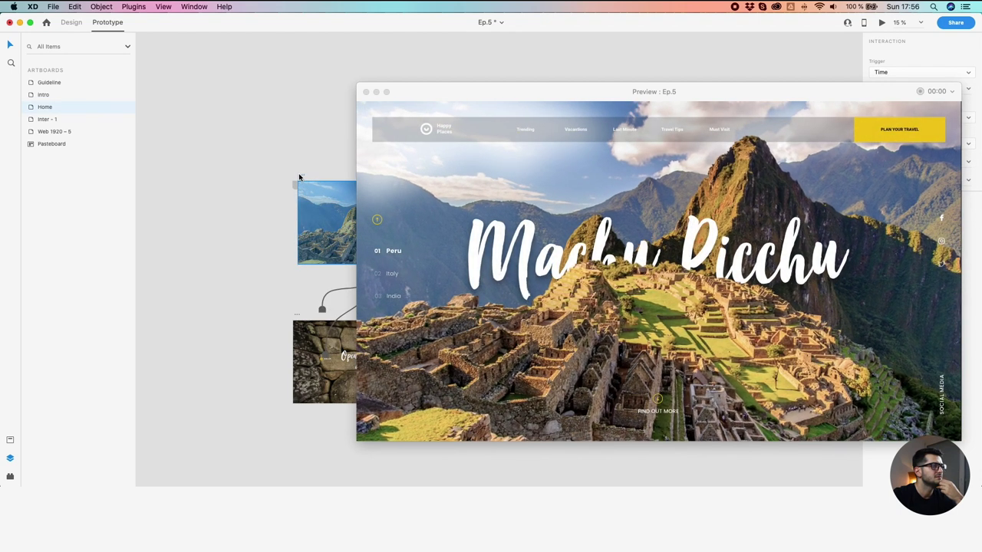
{"action": "key", "text": "Escape"}
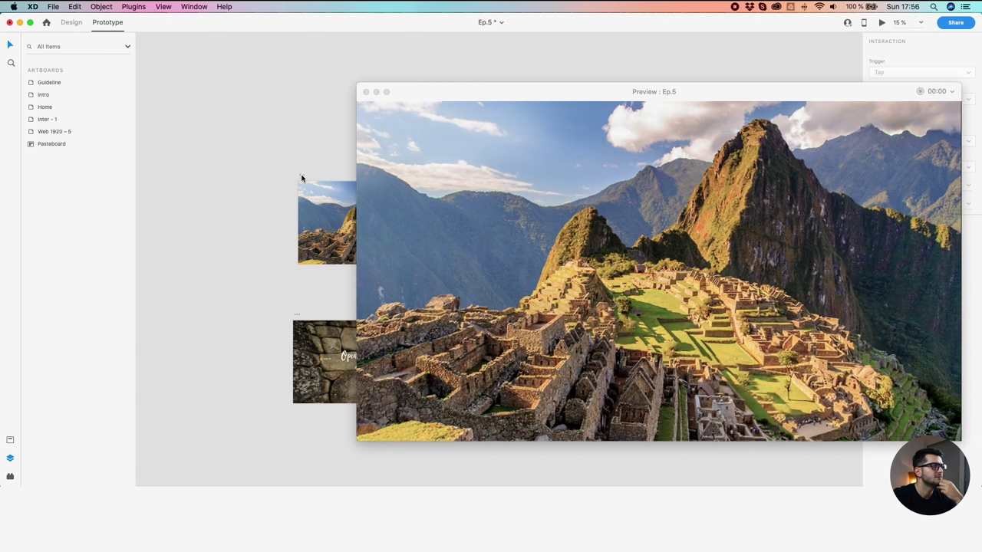
{"action": "left_click", "coordinate": [377, 92]}
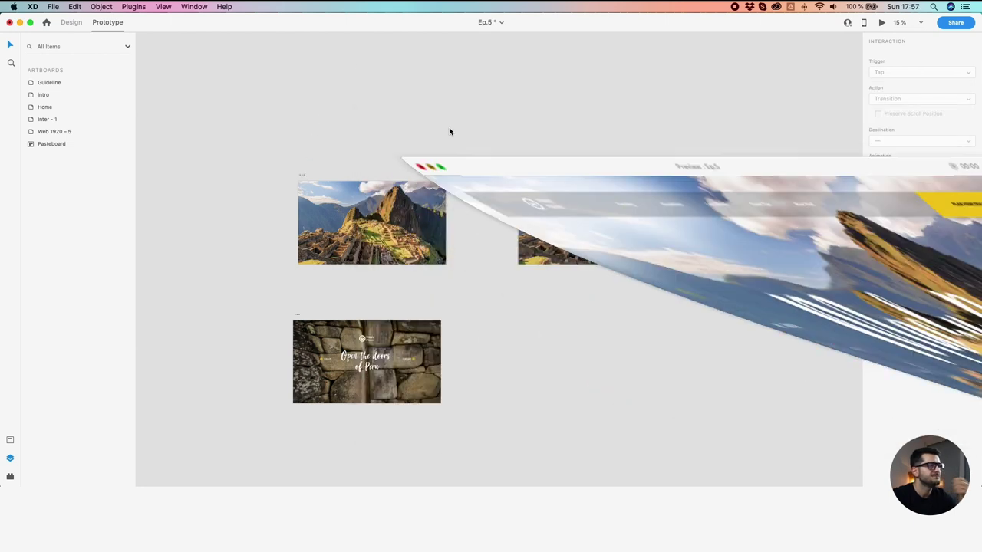
Select and copy the image layers 1, 2, 3 and 4 of the Home artboard
{"action": "scroll", "coordinate": [552, 192], "scroll_direction": "up", "scroll_amount": 2}
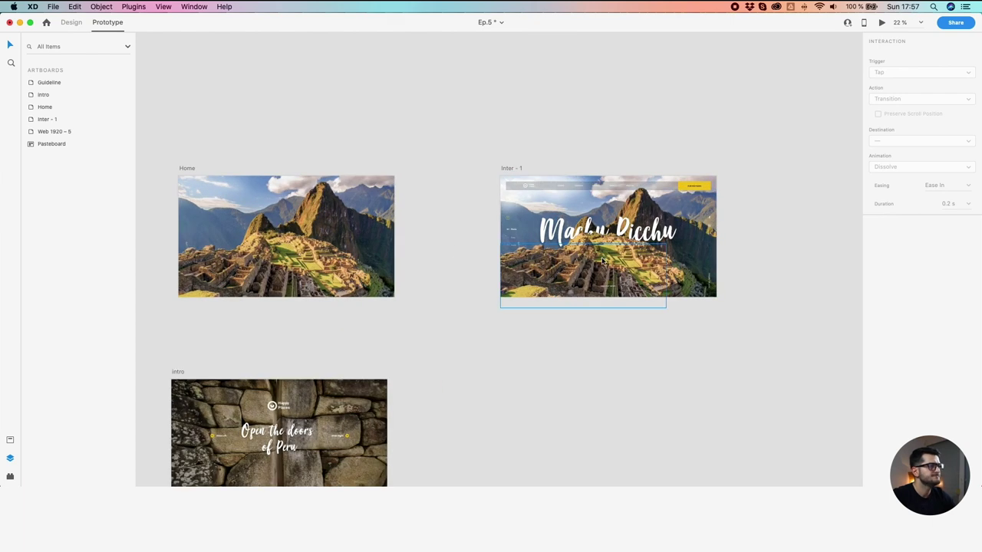
{"action": "left_click", "coordinate": [311, 234]}
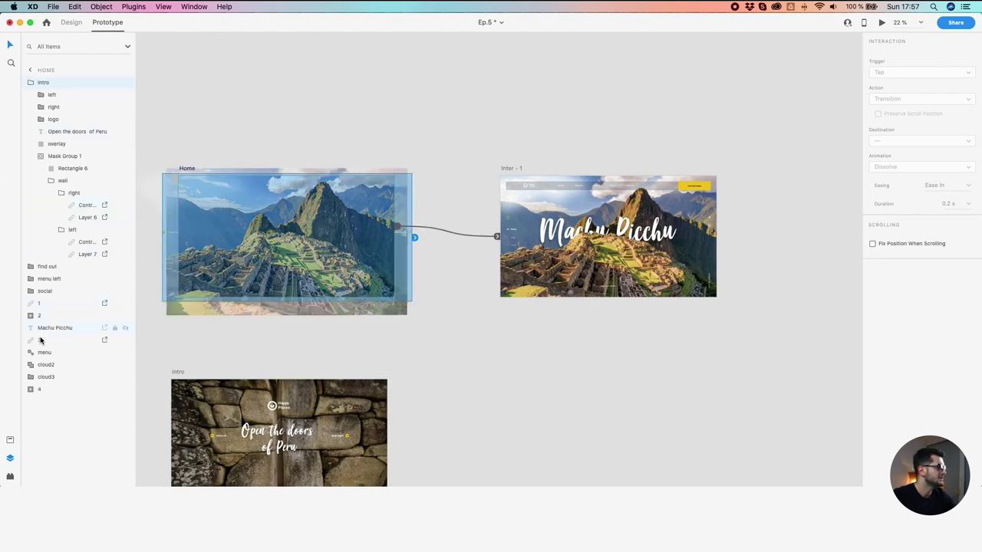
{"action": "left_click", "coordinate": [43, 306]}
{"action": "left_click", "coordinate": [44, 316], "text": "super"}
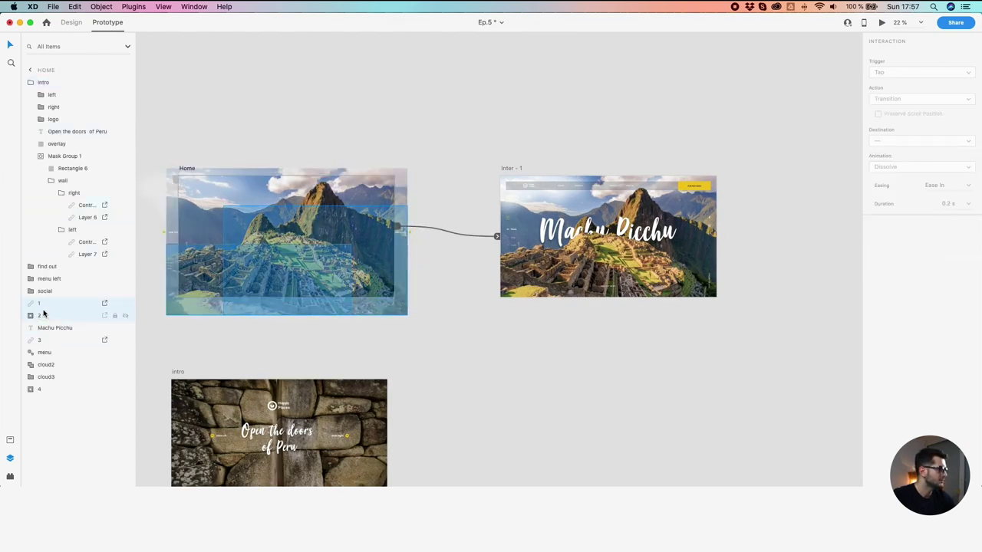
{"action": "left_click", "coordinate": [59, 340], "text": "super"}
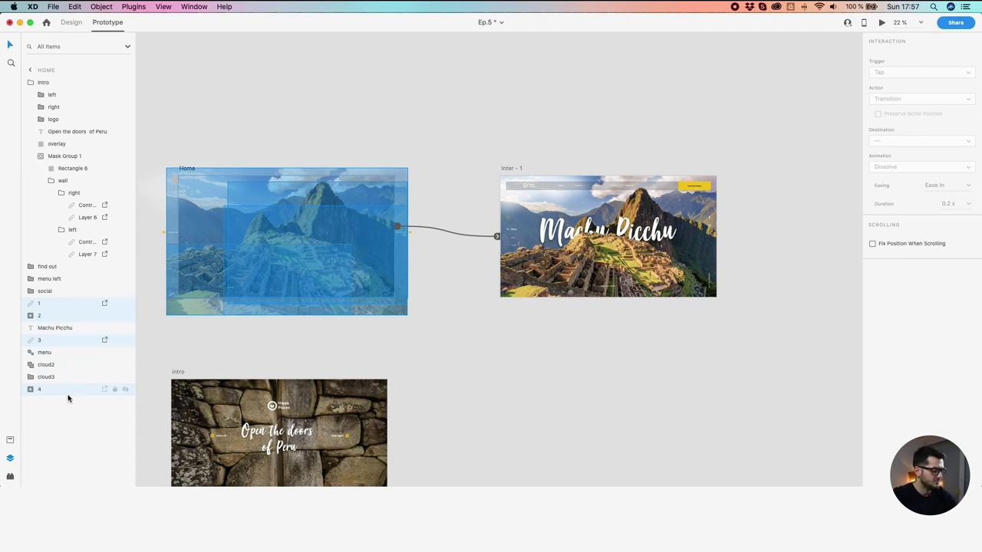
Paste the copied image layers 1 to 4 into the Inter - 1 artboard
{"action": "left_click", "coordinate": [508, 168]}
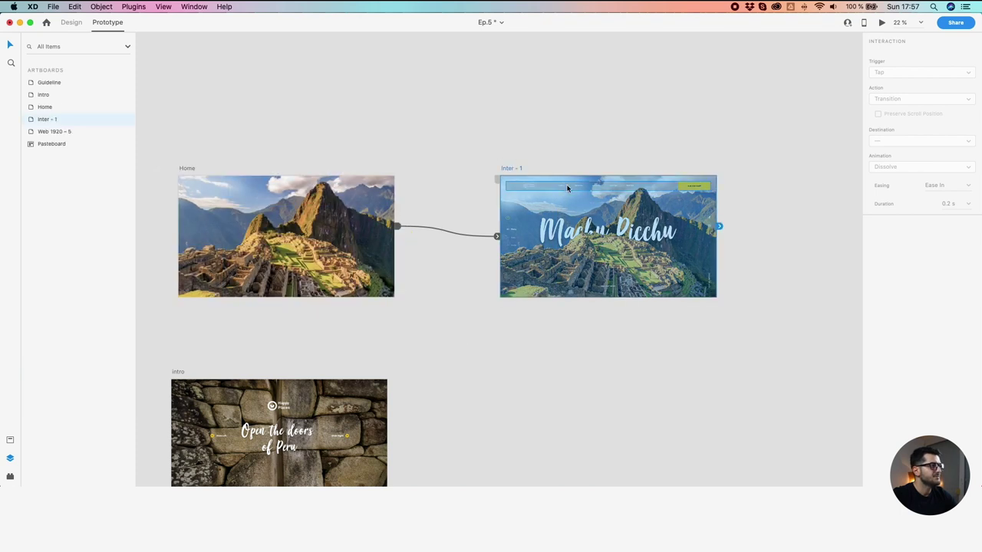
{"action": "scroll", "coordinate": [568, 188], "scroll_direction": "up", "scroll_amount": 2}
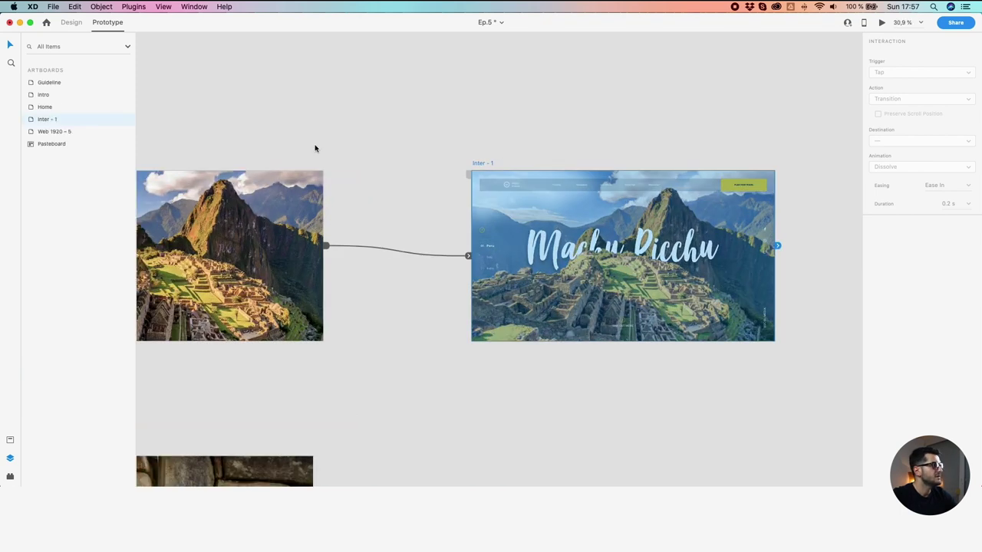
{"action": "double_click", "coordinate": [30, 122]}
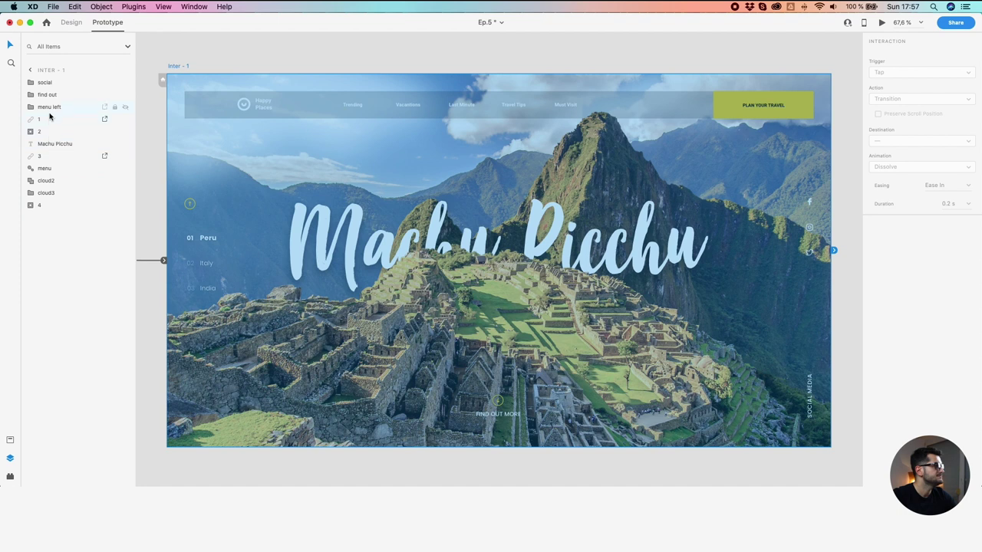
{"action": "key", "text": "super+v"}
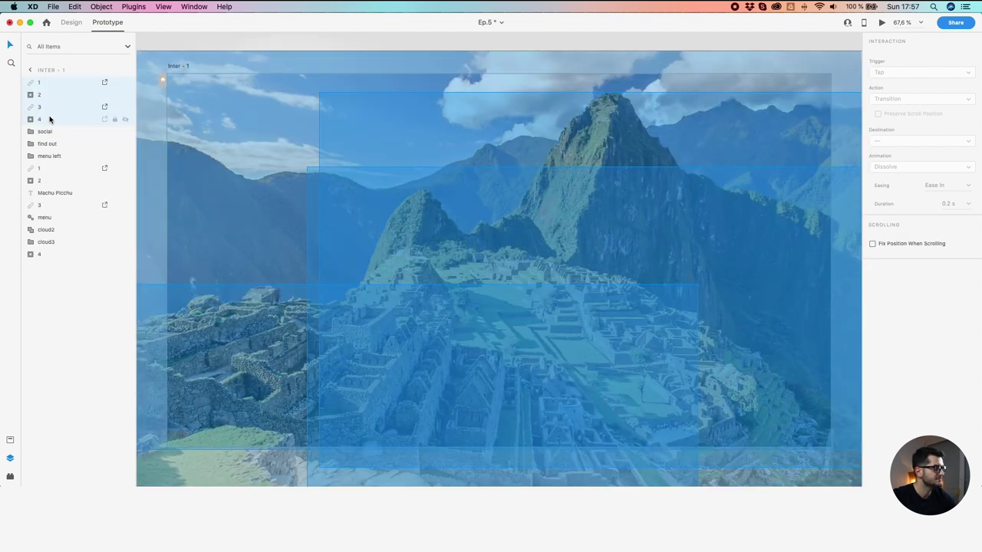
{"action": "left_click", "coordinate": [69, 307]}
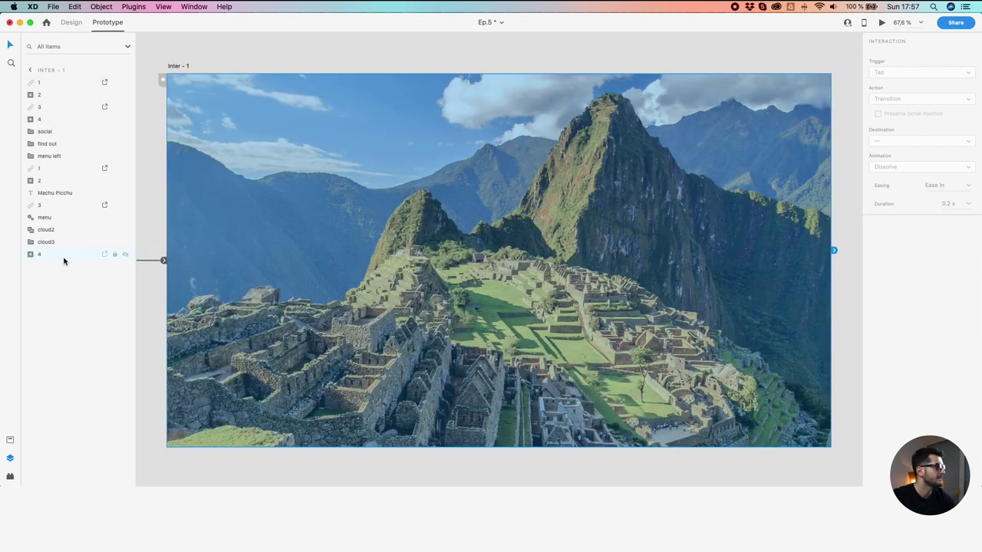
Delete the old image layers 1 and 2 beneath the menu left group in the Inter - 1 artboard
{"action": "left_click", "coordinate": [42, 88]}
{"action": "left_click", "coordinate": [44, 97], "text": "super"}
{"action": "left_click", "coordinate": [44, 173], "text": "super"}
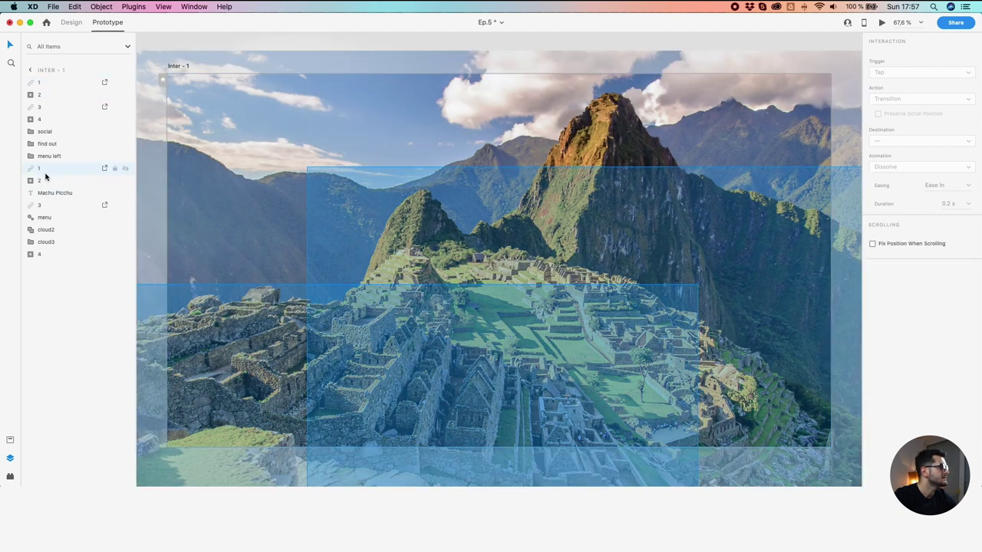
{"action": "left_click", "coordinate": [46, 183], "text": "shift"}
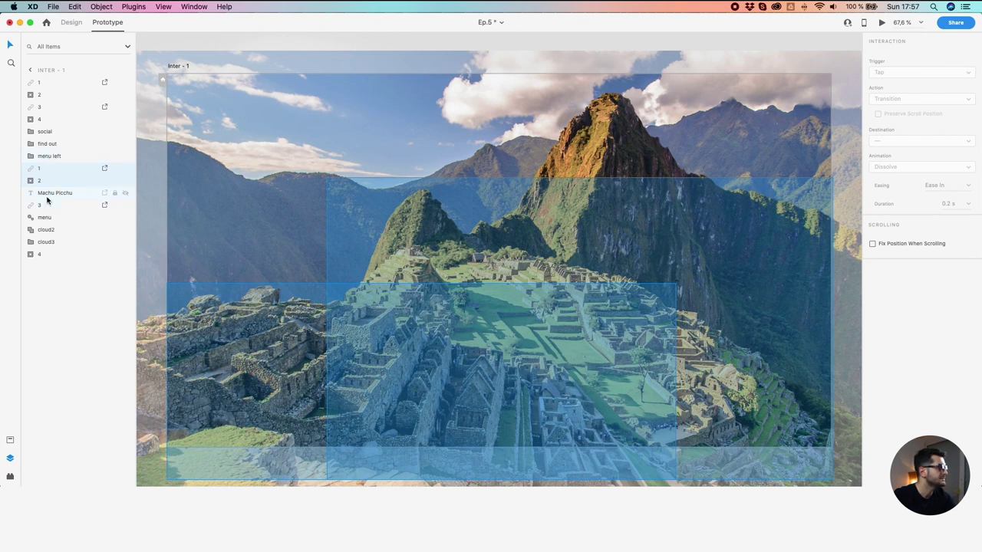
{"action": "key", "text": "Escape"}
Move the pasted image layers 1 and 2 between menu left and the Machu Picchu text in Inter - 1
{"action": "left_click", "coordinate": [35, 83]}
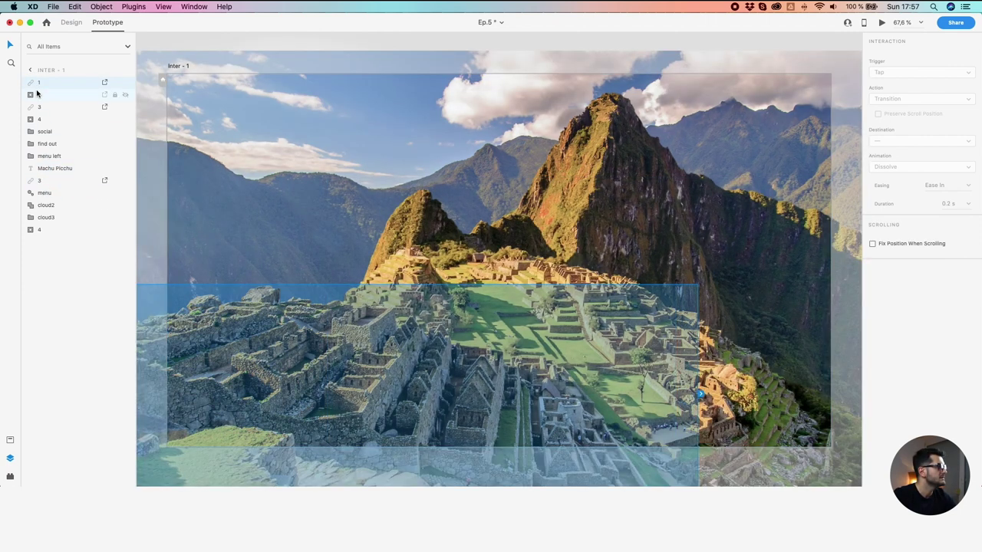
{"action": "left_click", "coordinate": [37, 92]}
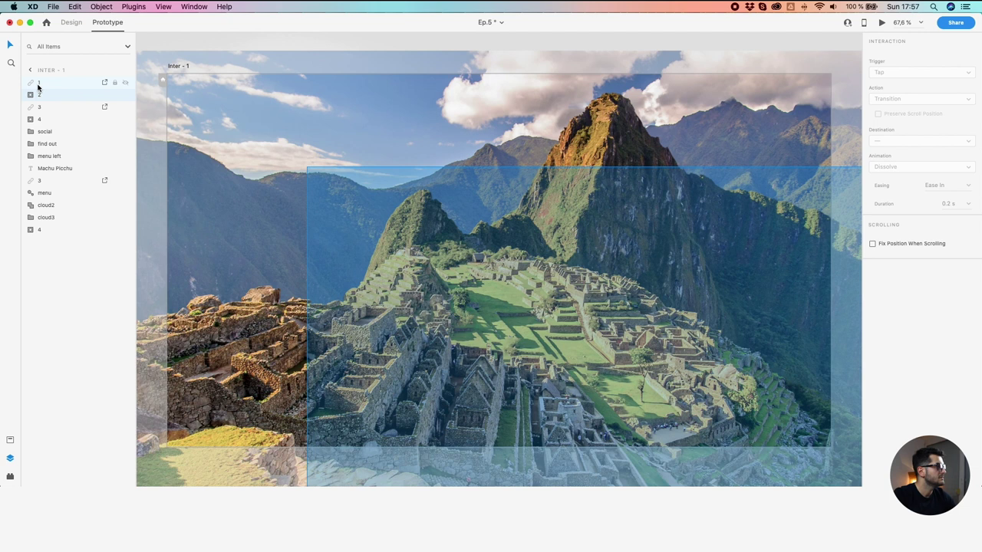
{"action": "left_click", "coordinate": [38, 84], "text": "shift"}
{"action": "left_click_drag", "start_coordinate": [44, 91], "coordinate": [48, 161]}
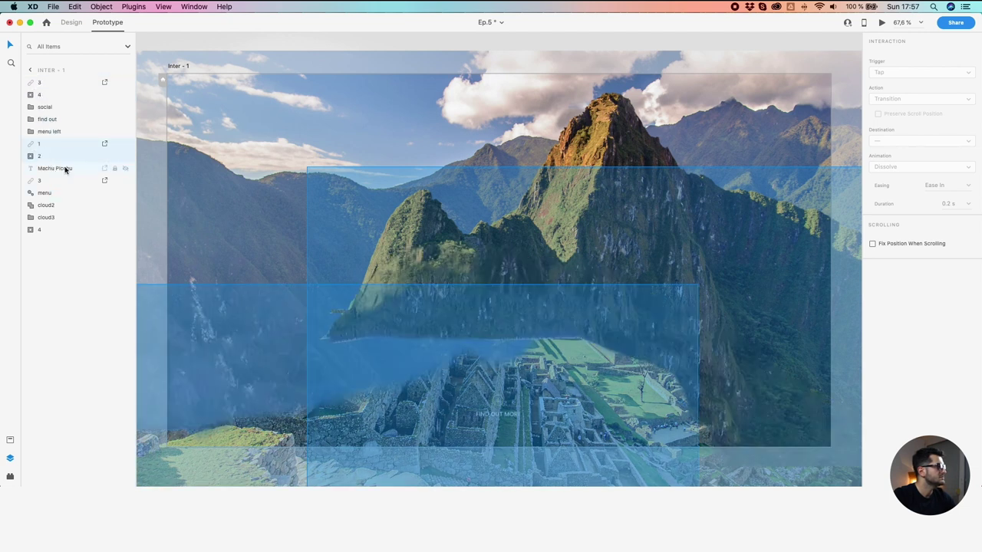
Replace the old image layer 3 below the Machu Picchu text with the pasted layer 3 in Inter - 1
{"action": "left_click", "coordinate": [62, 180]}
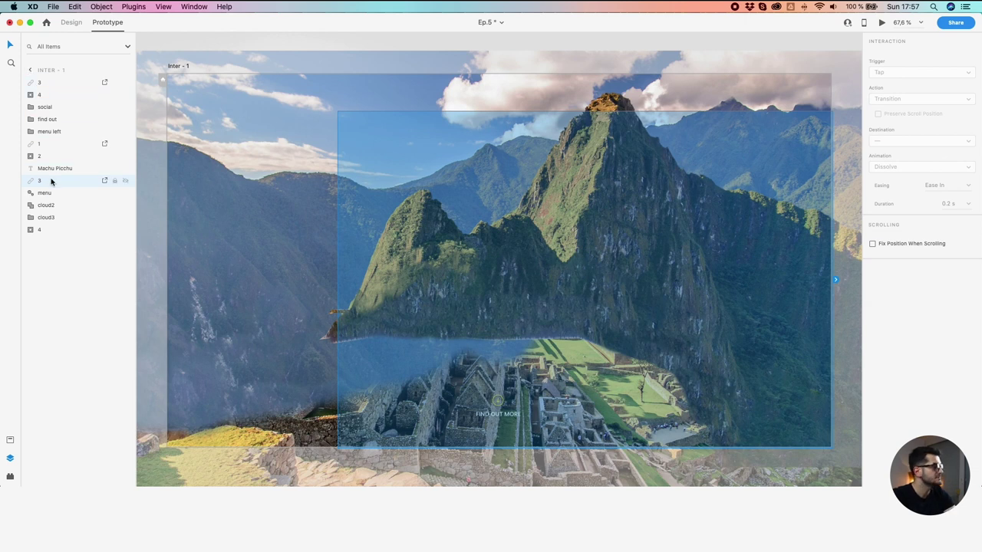
{"action": "key", "text": "Delete"}
{"action": "left_click_drag", "start_coordinate": [39, 83], "coordinate": [51, 173]}
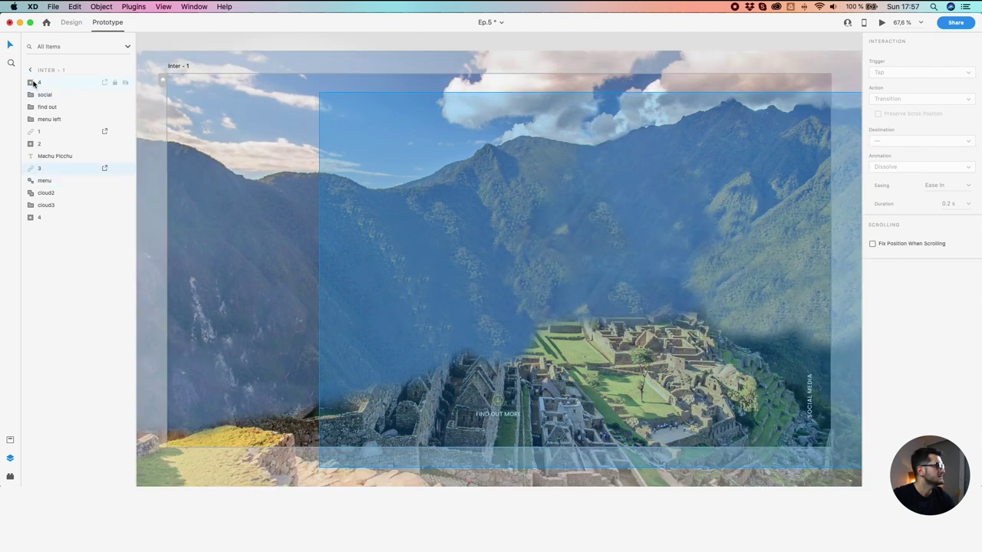
Delete the old background layer 4 in Inter - 1 and move the pasted layer 4 below cloud3
{"action": "left_click", "coordinate": [32, 219]}
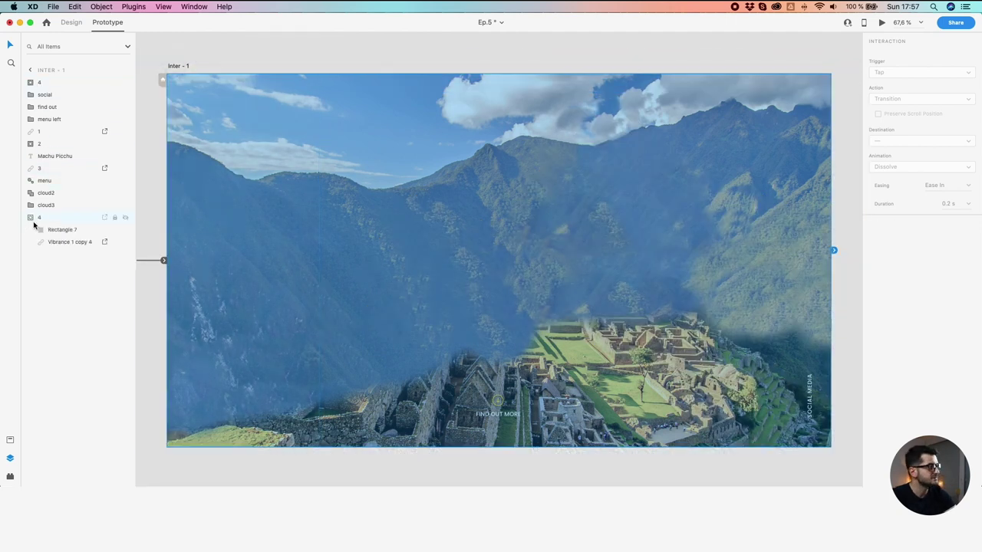
{"action": "left_click", "coordinate": [32, 220]}
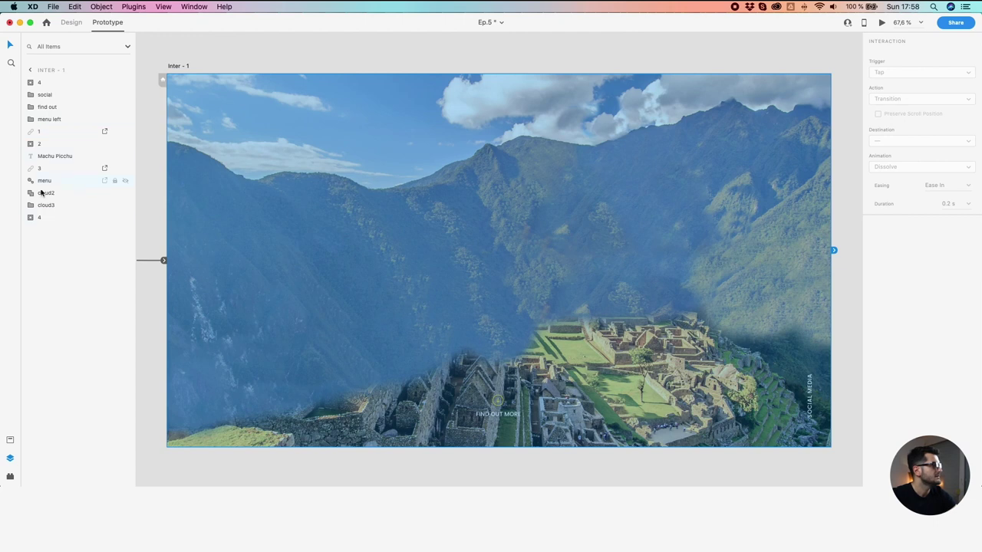
{"action": "left_click", "coordinate": [42, 219]}
{"action": "key", "text": "Delete"}
{"action": "left_click_drag", "start_coordinate": [35, 82], "coordinate": [46, 229]}
Duplicate the Inter - 1 artboard directly below the original
{"action": "scroll", "coordinate": [339, 215], "scroll_direction": "down", "scroll_amount": 5}
{"action": "left_click", "coordinate": [333, 100]}
{"action": "left_click_drag", "start_coordinate": [334, 102], "coordinate": [469, 121]}
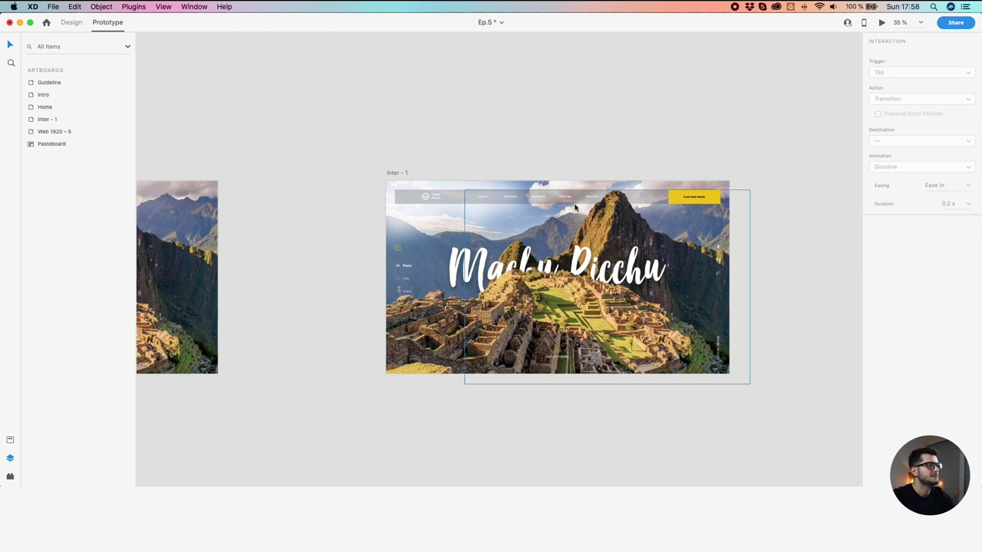
{"action": "scroll", "coordinate": [373, 199], "scroll_direction": "down", "scroll_amount": 2}
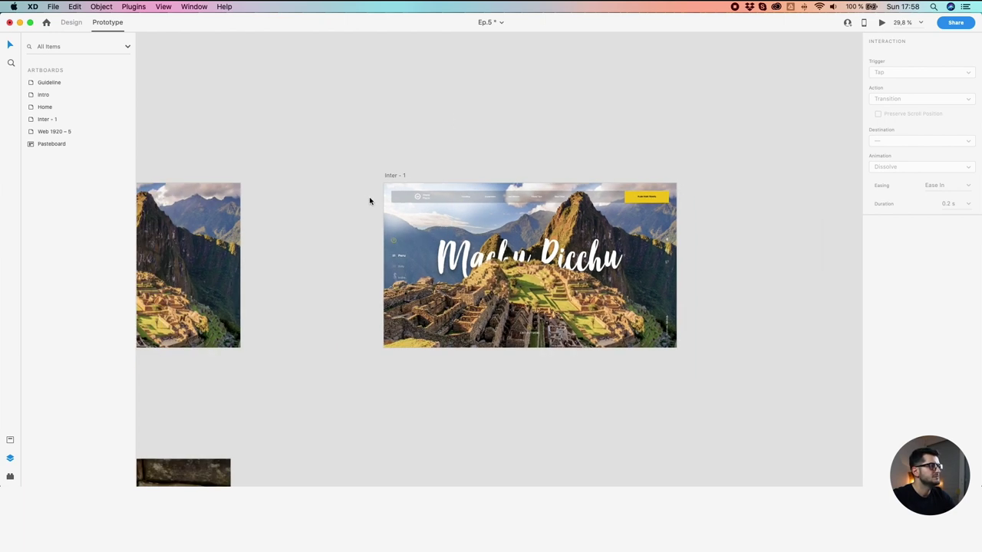
{"action": "left_click_drag", "start_coordinate": [370, 200], "coordinate": [428, 181]}
{"action": "scroll", "coordinate": [622, 167], "scroll_direction": "up", "scroll_amount": 2}
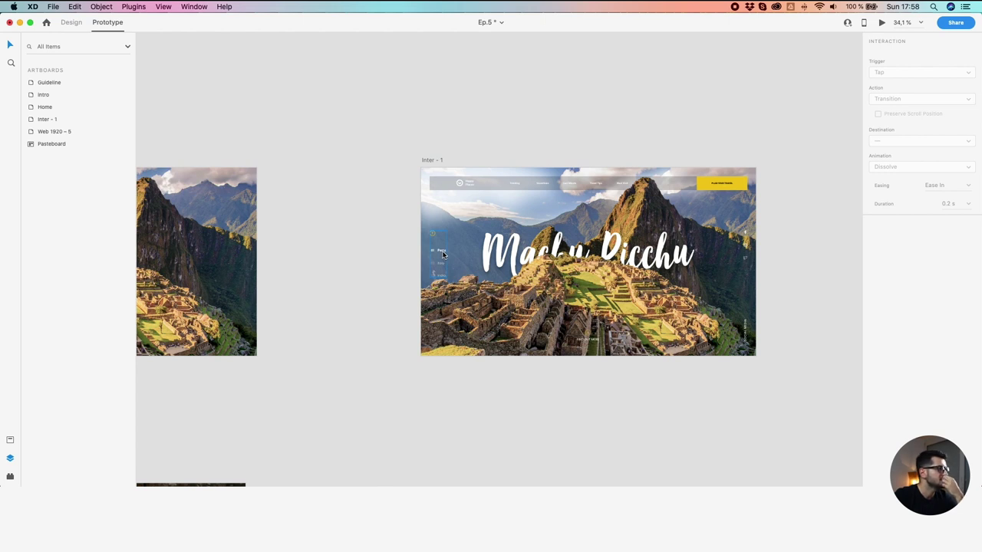
{"action": "scroll", "coordinate": [445, 168], "scroll_direction": "down", "scroll_amount": 3}
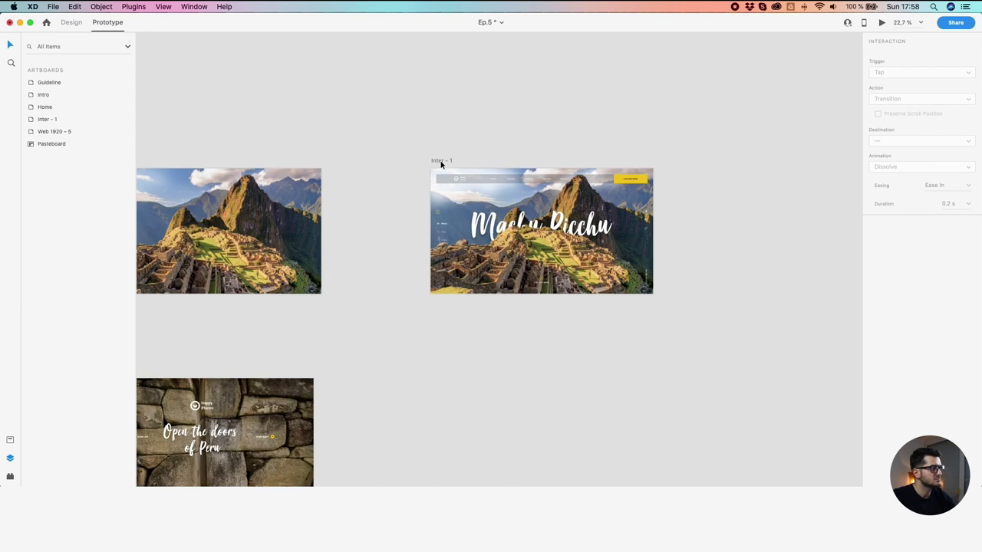
{"action": "scroll", "coordinate": [442, 164], "scroll_direction": "down", "scroll_amount": 3}
{"action": "left_click_drag", "start_coordinate": [438, 161], "coordinate": [443, 286]}
{"action": "scroll", "coordinate": [454, 283], "scroll_direction": "up", "scroll_amount": 3}
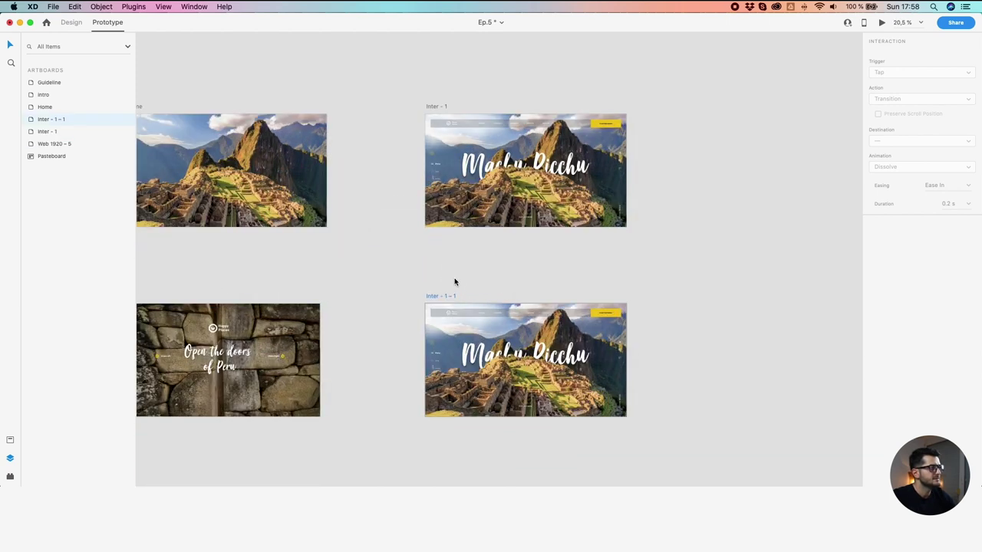
Rename the duplicated artboard as Final
{"action": "double_click", "coordinate": [438, 295]}
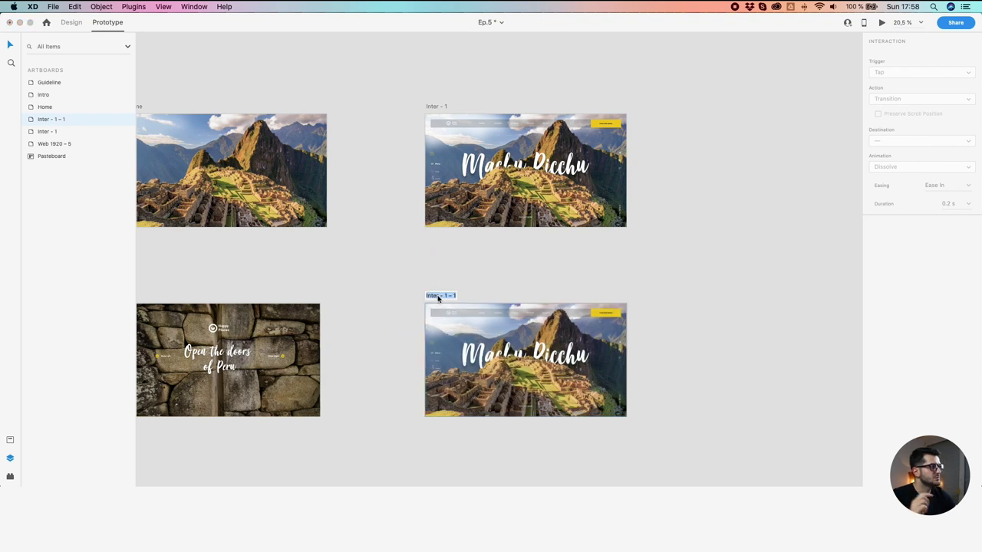
{"action": "type", "text": "Final"}
{"action": "key", "text": "Return"}
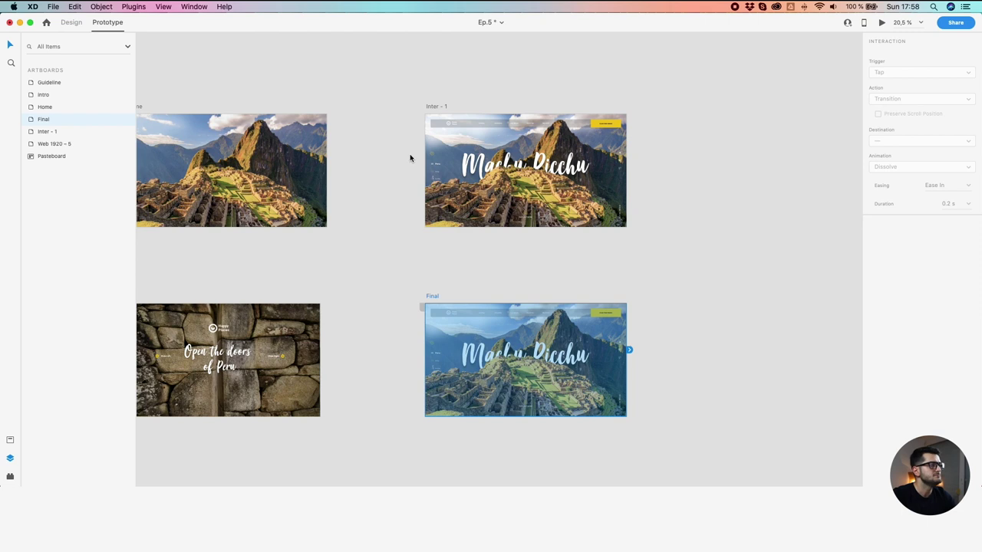
Examine the menu left group, the Machu Picchu title and the surrounding layout of the Inter - 1 artboard
{"action": "scroll", "coordinate": [405, 162], "scroll_direction": "up", "scroll_amount": 3}
{"action": "left_click_drag", "start_coordinate": [376, 183], "coordinate": [370, 185]}
{"action": "left_click", "coordinate": [411, 186]}
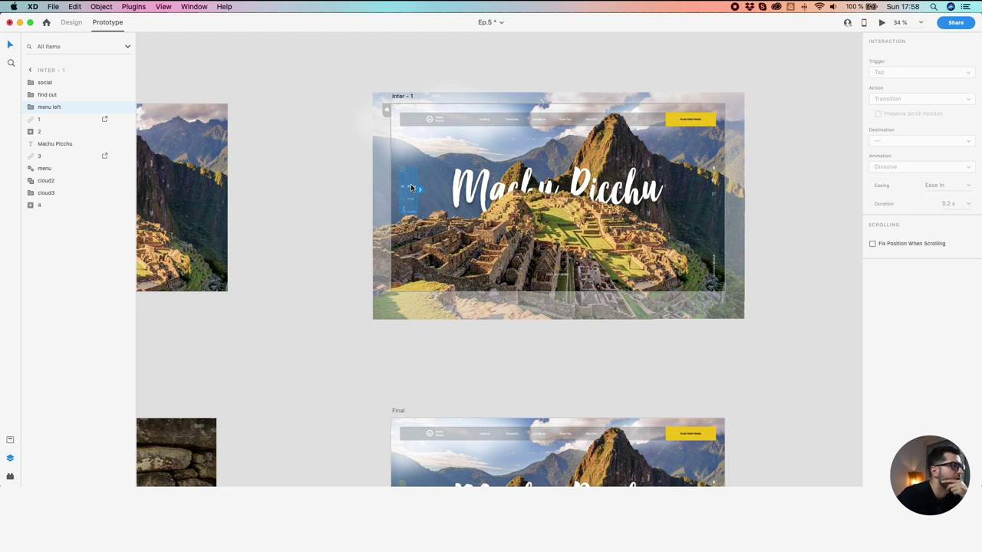
{"action": "left_click", "coordinate": [458, 188]}
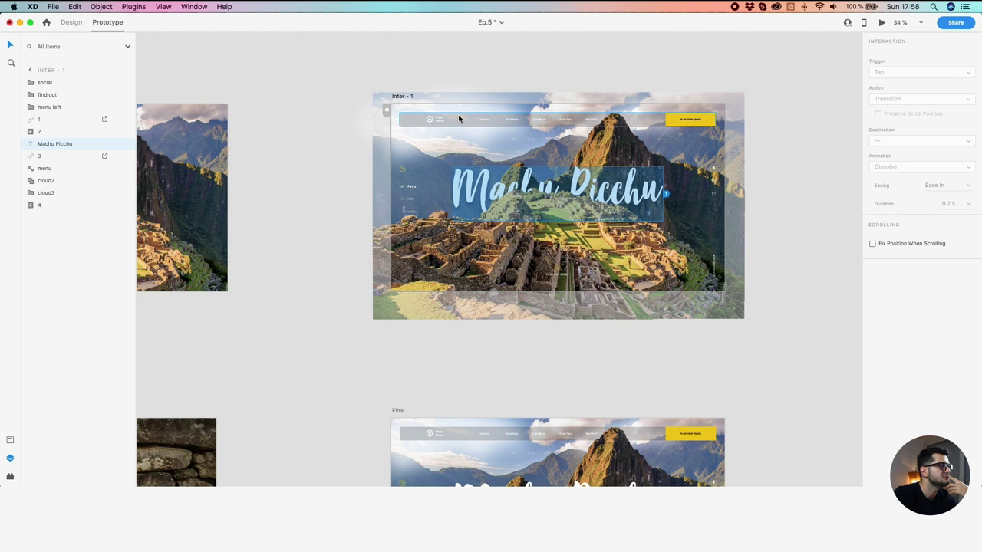
{"action": "left_click", "coordinate": [412, 188]}
{"action": "left_click_drag", "start_coordinate": [381, 322], "coordinate": [463, 208]}
{"action": "scroll", "coordinate": [463, 209], "scroll_direction": "down", "scroll_amount": 3}
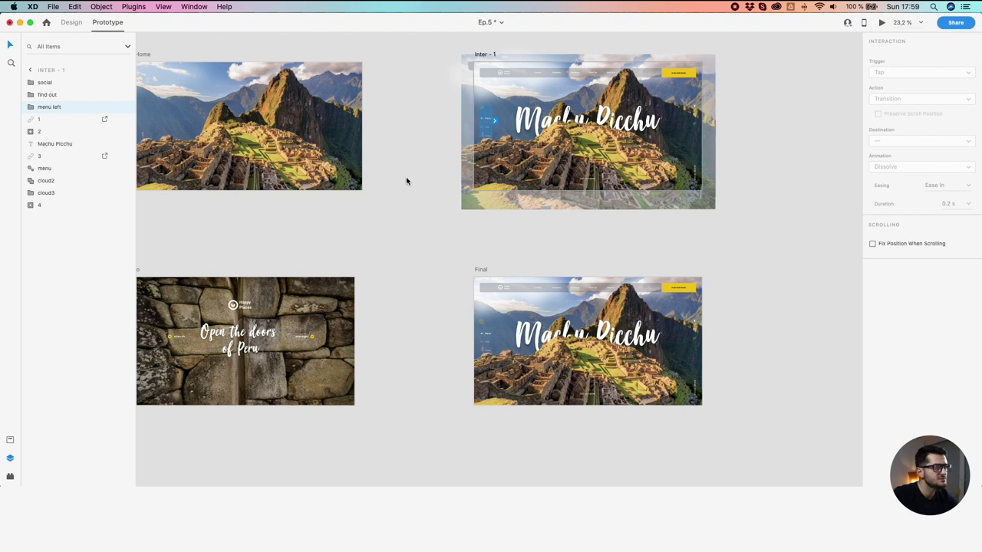
{"action": "left_click", "coordinate": [490, 48]}
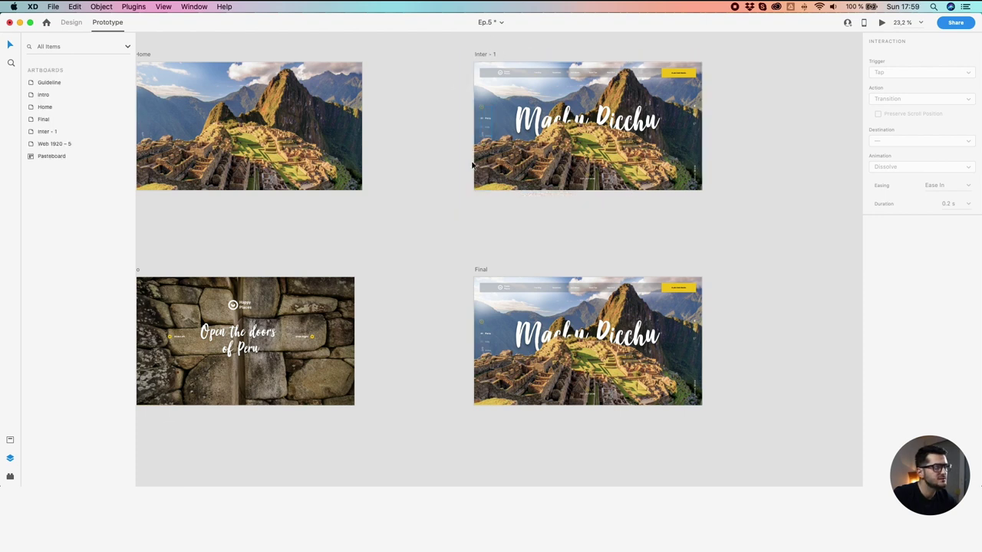
{"action": "left_click", "coordinate": [476, 269]}
{"action": "scroll", "coordinate": [483, 146], "scroll_direction": "up", "scroll_amount": 5}
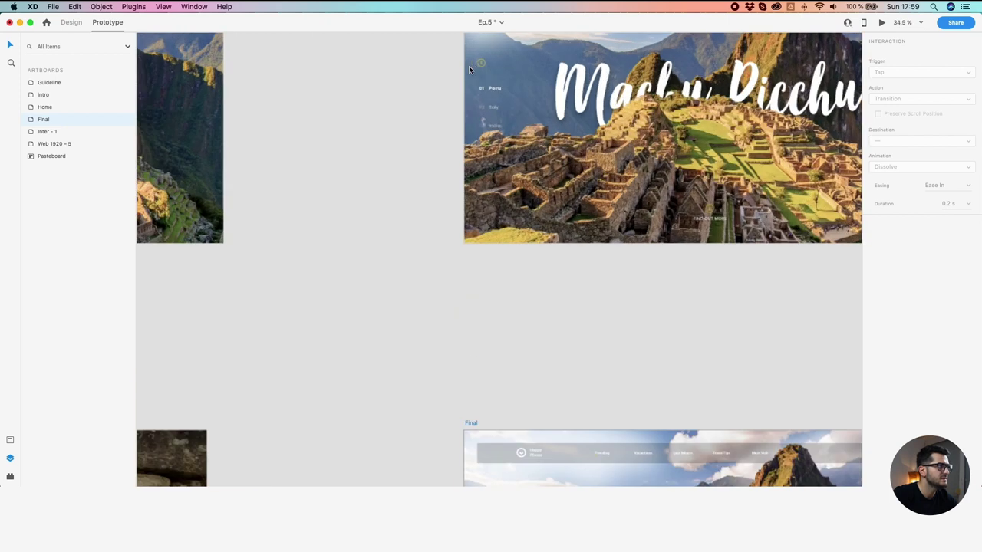
{"action": "left_click_drag", "start_coordinate": [506, 90], "coordinate": [401, 182]}
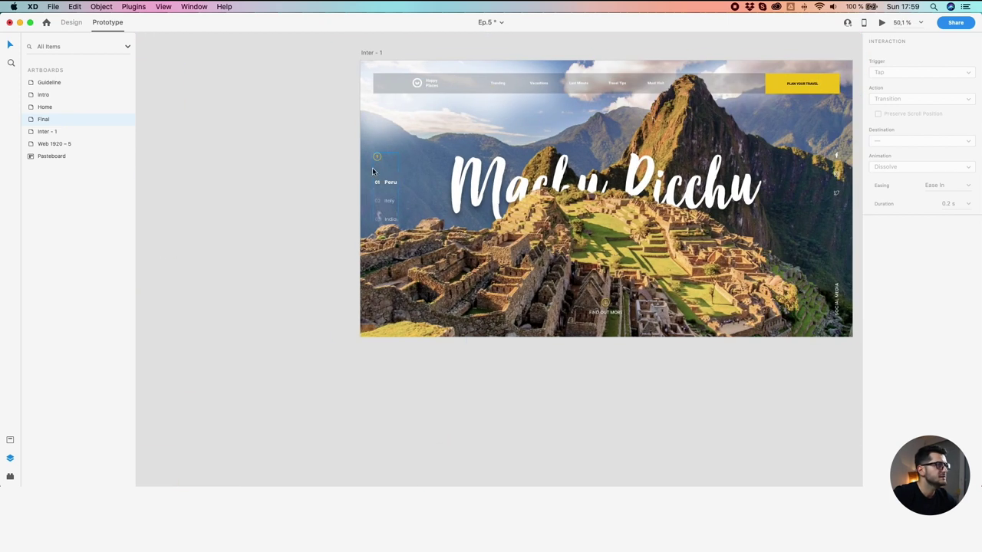
{"action": "left_click_drag", "start_coordinate": [595, 174], "coordinate": [432, 142]}
{"action": "scroll", "coordinate": [491, 253], "scroll_direction": "left", "scroll_amount": 3}
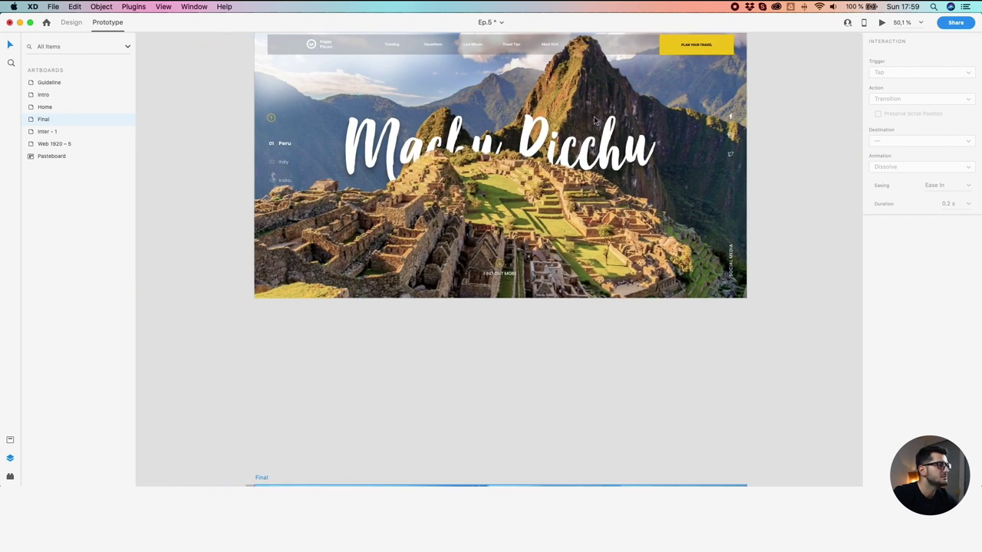
{"action": "scroll", "coordinate": [501, 277], "scroll_direction": "up", "scroll_amount": 3}
{"action": "scroll", "coordinate": [502, 264], "scroll_direction": "down", "scroll_amount": 5}
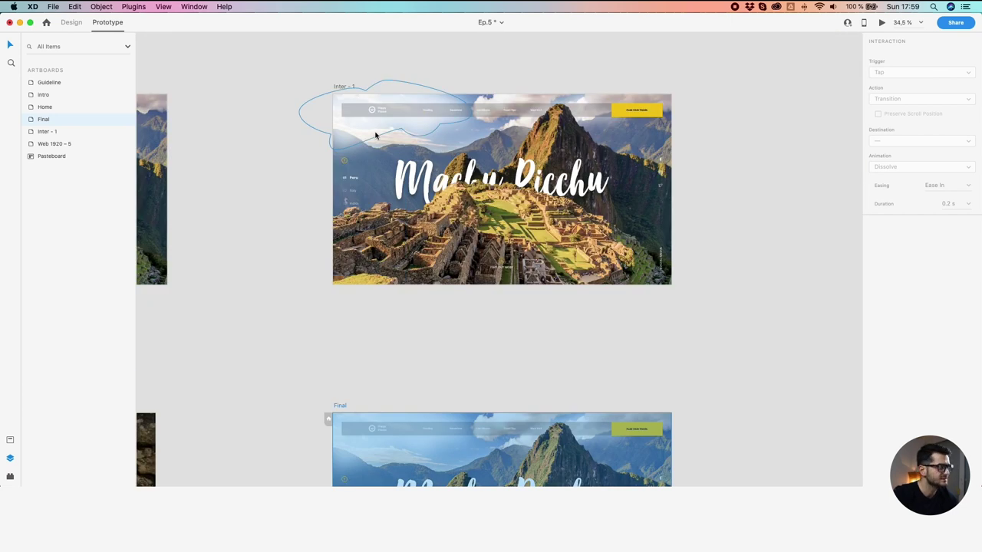
Move the Final artboard slightly closer to Inter - 1, keeping the two vertically aligned
{"action": "left_click_drag", "start_coordinate": [271, 169], "coordinate": [368, 150]}
{"action": "scroll", "coordinate": [375, 274], "scroll_direction": "down", "scroll_amount": 5}
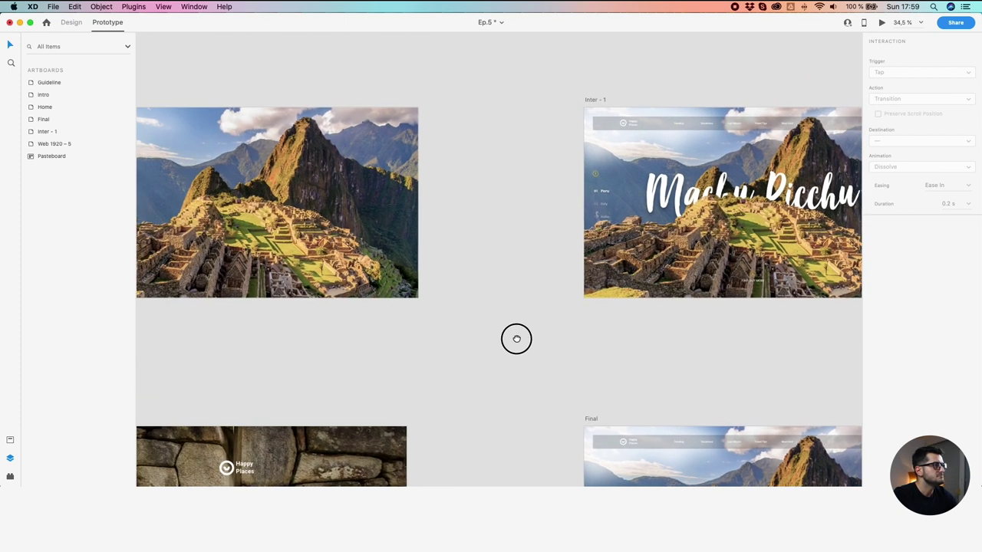
{"action": "left_click_drag", "start_coordinate": [541, 192], "coordinate": [568, 214]}
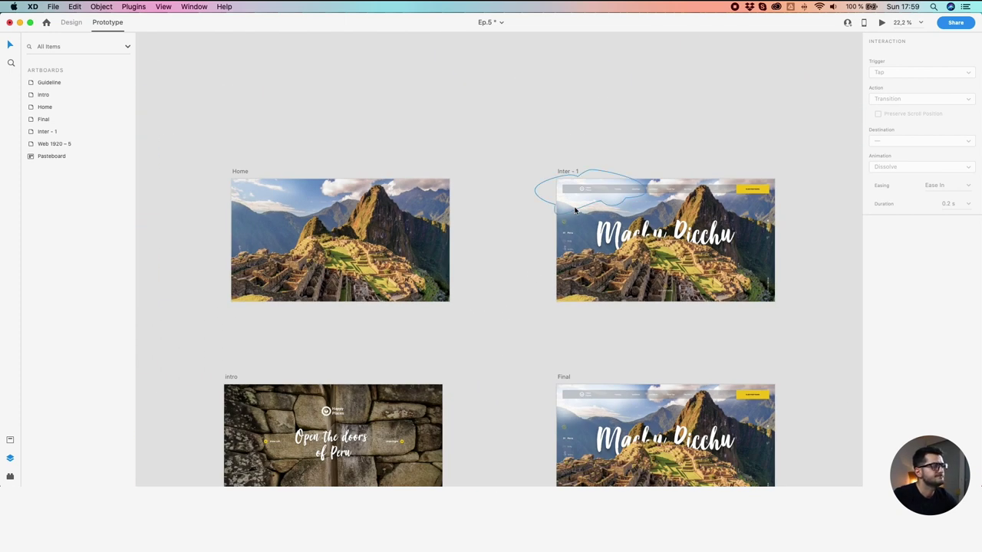
{"action": "mouse_move", "coordinate": [561, 359]}
{"action": "left_mouse_down"}
{"action": "mouse_move", "coordinate": [524, 307]}
{"action": "mouse_move", "coordinate": [530, 316]}
{"action": "left_mouse_up"}
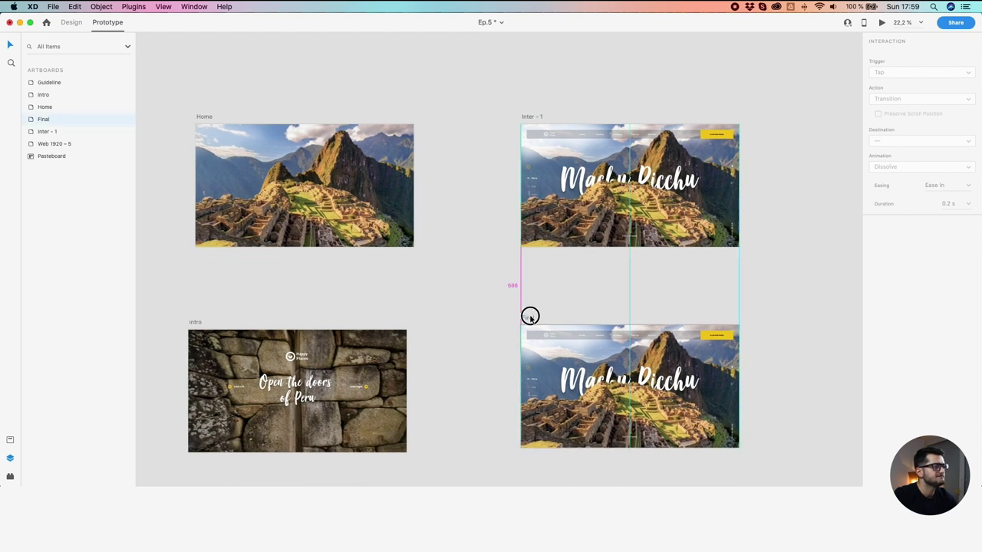
Select the Home artboard and open its layer list to review its elements
{"action": "left_click", "coordinate": [532, 185]}
{"action": "left_click", "coordinate": [347, 177]}
{"action": "left_click", "coordinate": [199, 119]}
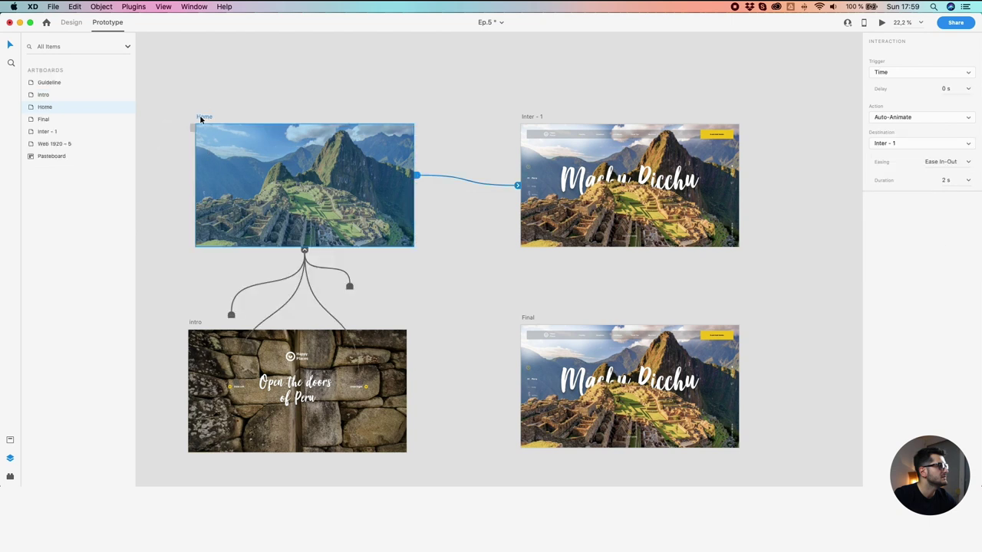
{"action": "double_click", "coordinate": [31, 111]}
{"action": "left_click", "coordinate": [35, 119]}
{"action": "left_click", "coordinate": [30, 70]}
{"action": "key", "text": "super+0"}
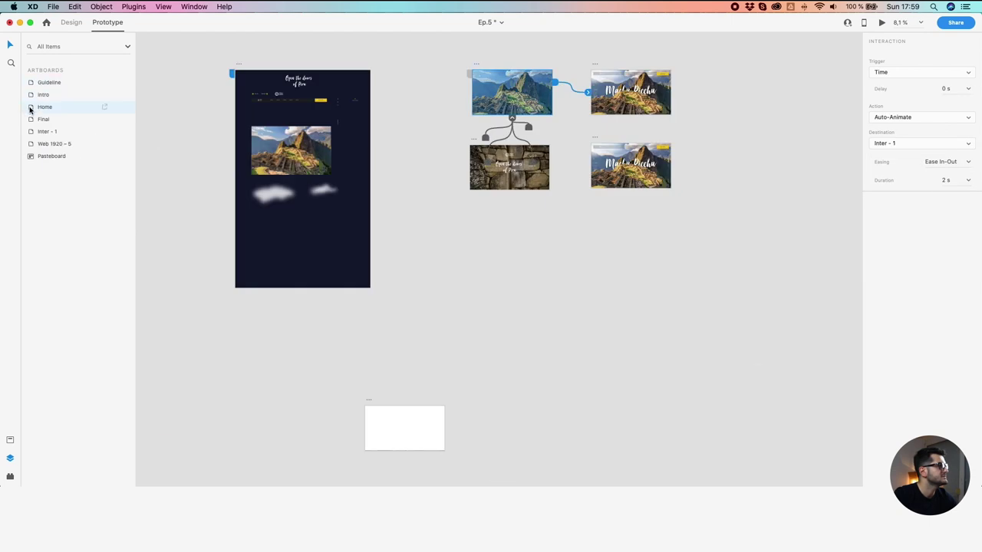
{"action": "double_click", "coordinate": [30, 111]}
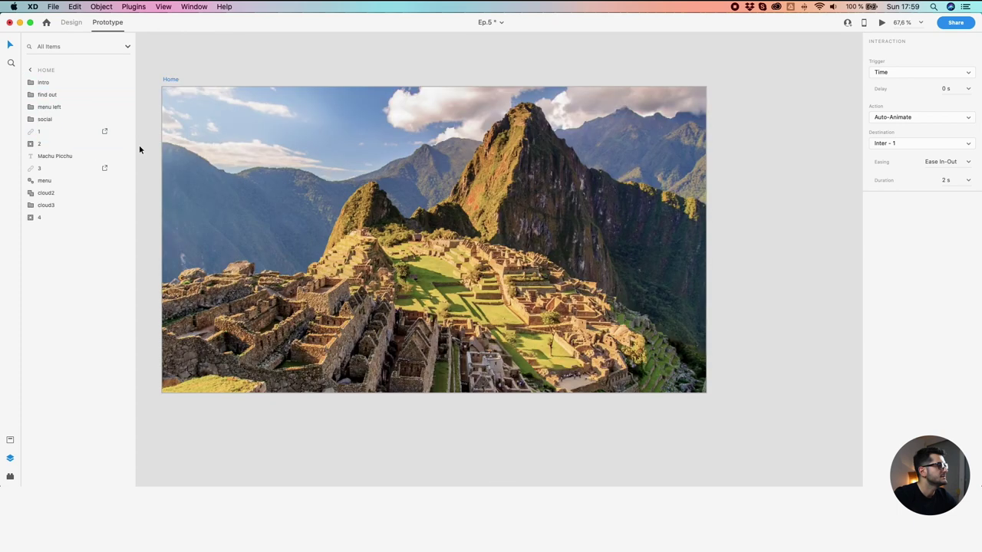
Delete the menu left group from the Inter - 1 artboard
{"action": "scroll", "coordinate": [140, 150], "scroll_direction": "down", "scroll_amount": 3}
{"action": "left_click_drag", "start_coordinate": [568, 260], "coordinate": [473, 241]}
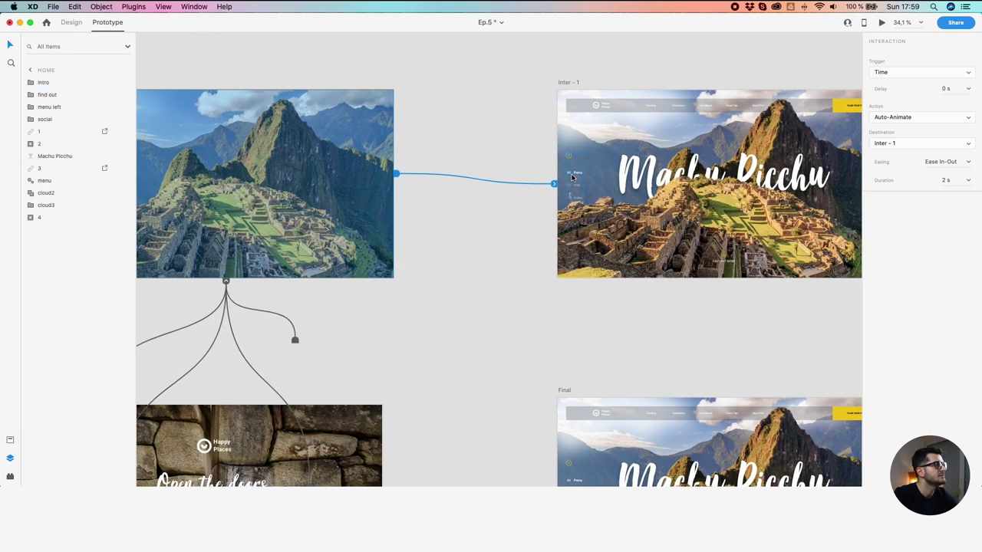
{"action": "left_click", "coordinate": [572, 177]}
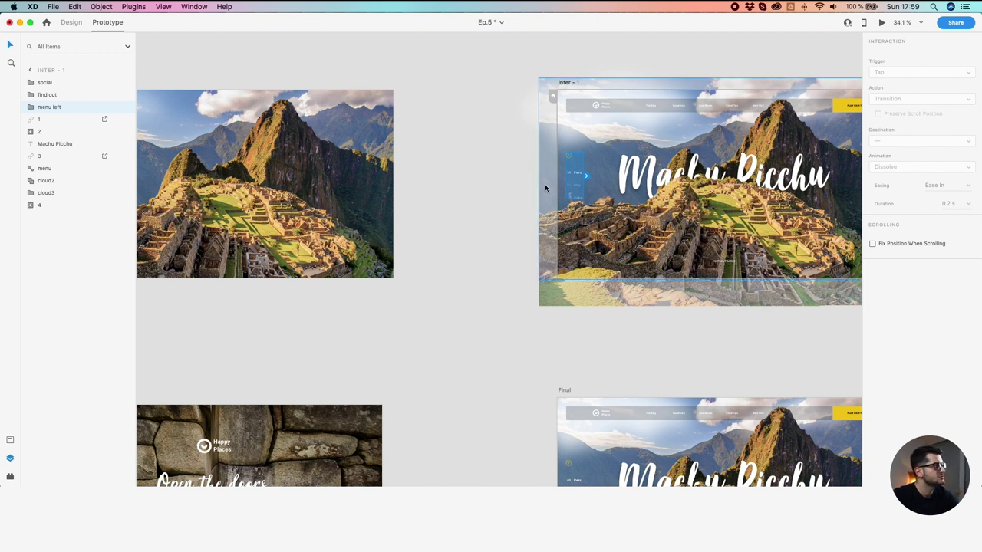
{"action": "key", "text": "super+z"}
Copy Home's menu left group into Inter - 1 and place it directly below find out in the layer order
{"action": "left_click_drag", "start_coordinate": [420, 239], "coordinate": [645, 240]}
{"action": "left_click", "coordinate": [291, 85]}
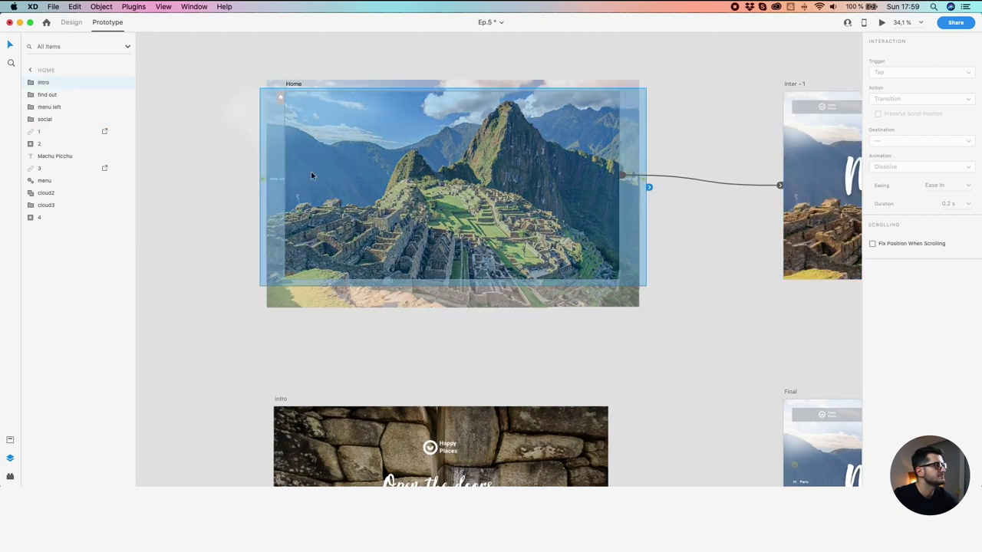
{"action": "left_click", "coordinate": [31, 107]}
{"action": "left_click", "coordinate": [31, 109]}
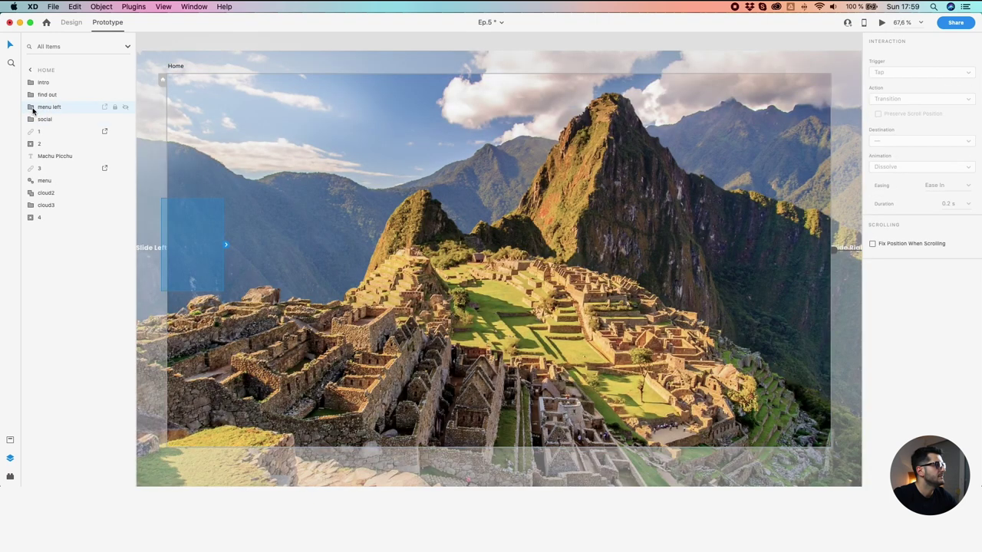
{"action": "scroll", "coordinate": [247, 158], "scroll_direction": "down", "scroll_amount": 5}
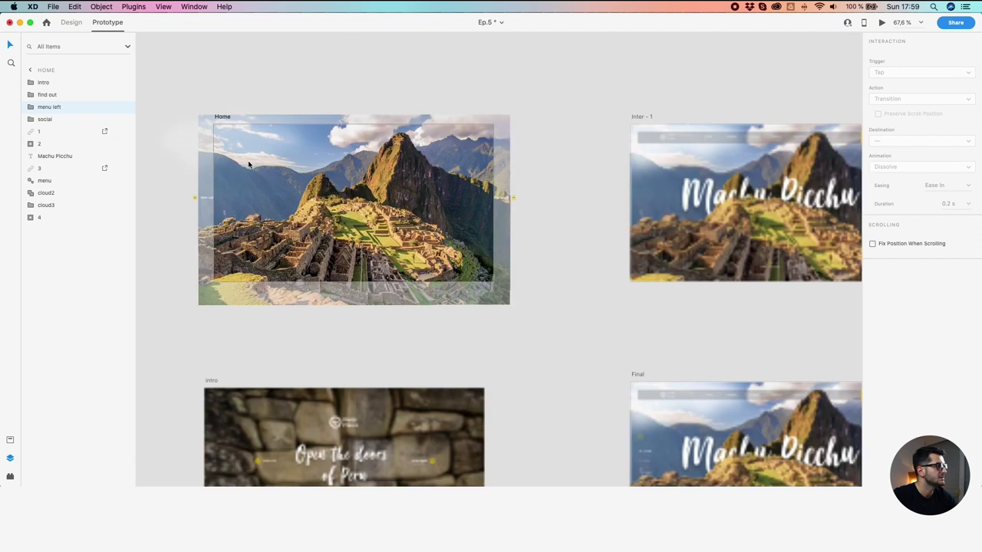
{"action": "left_click", "coordinate": [639, 117]}
{"action": "key", "text": "super+v"}
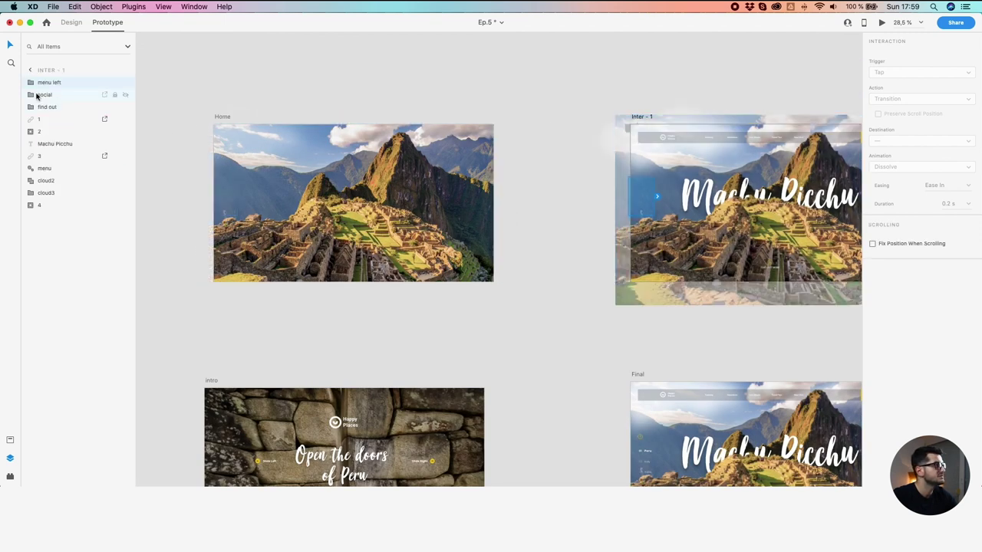
{"action": "left_click_drag", "start_coordinate": [31, 85], "coordinate": [32, 112]}
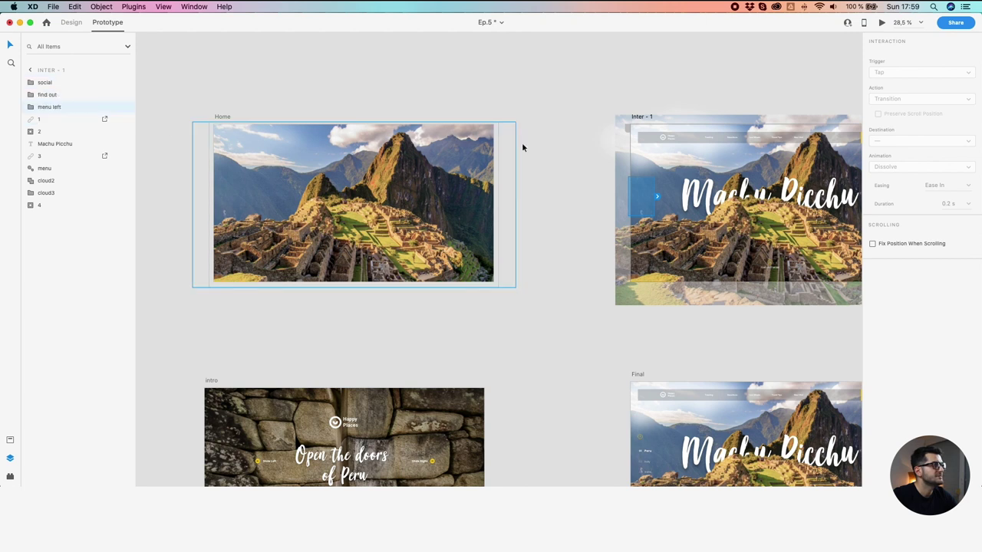
Replace the find out group in Inter - 1 with the copy from Home, ordered between social and menu left
{"action": "left_click", "coordinate": [774, 267]}
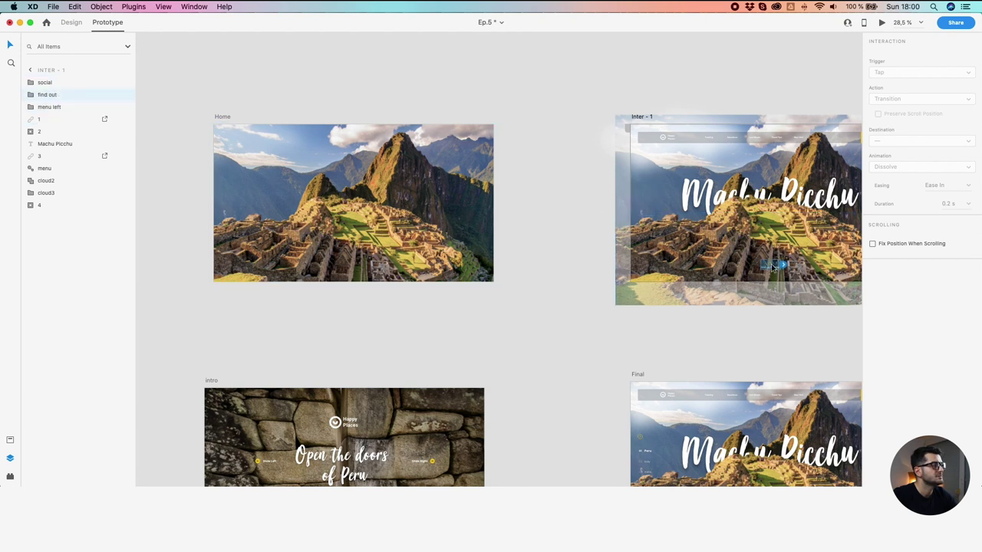
{"action": "scroll", "coordinate": [844, 219], "scroll_direction": "right", "scroll_amount": 3}
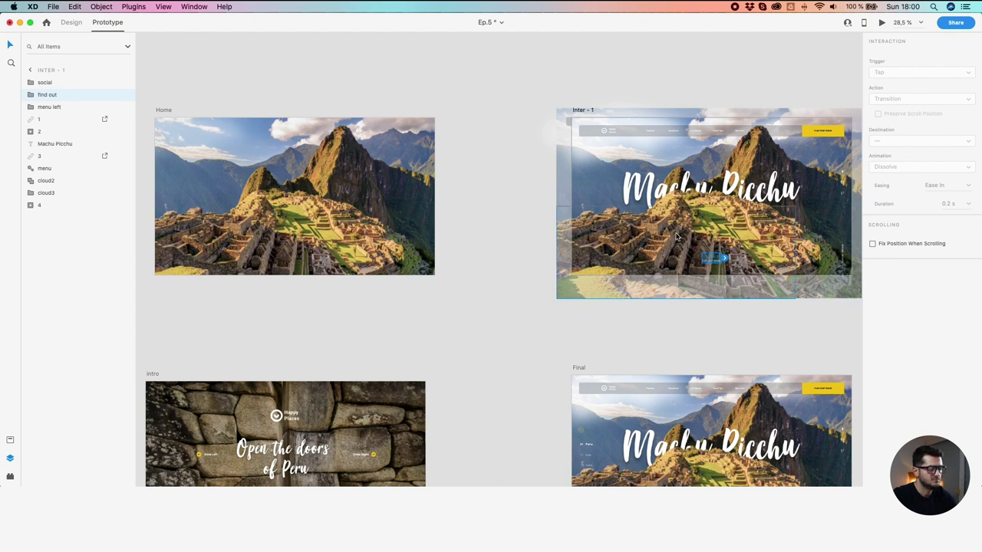
{"action": "left_click", "coordinate": [289, 211]}
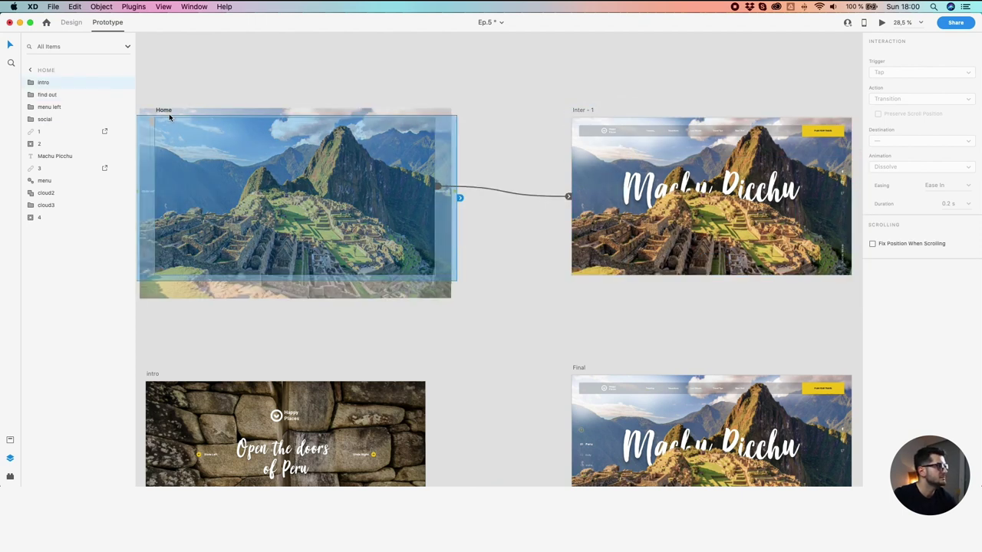
{"action": "left_click", "coordinate": [169, 112]}
{"action": "double_click", "coordinate": [46, 106]}
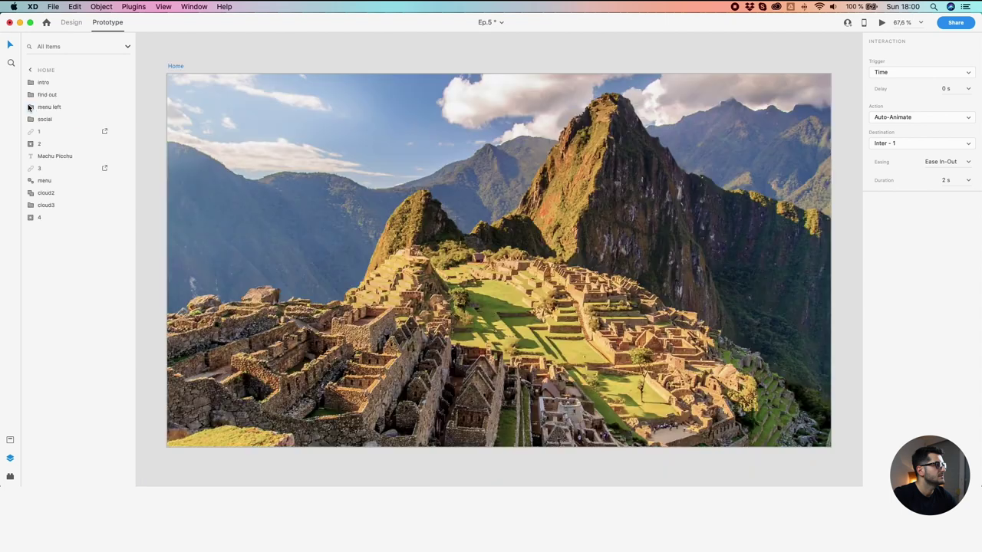
{"action": "left_click", "coordinate": [46, 95]}
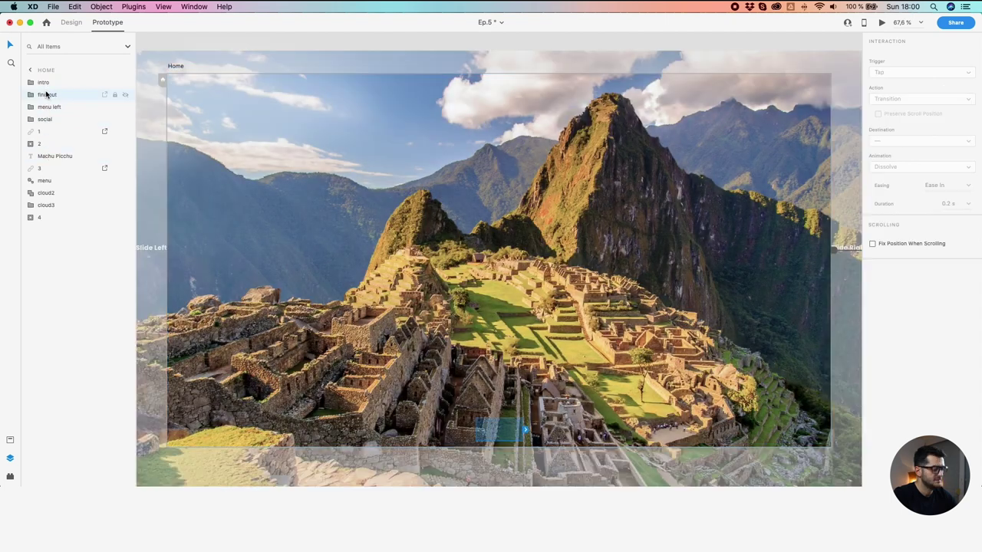
{"action": "scroll", "coordinate": [649, 345], "scroll_direction": "down", "scroll_amount": 5}
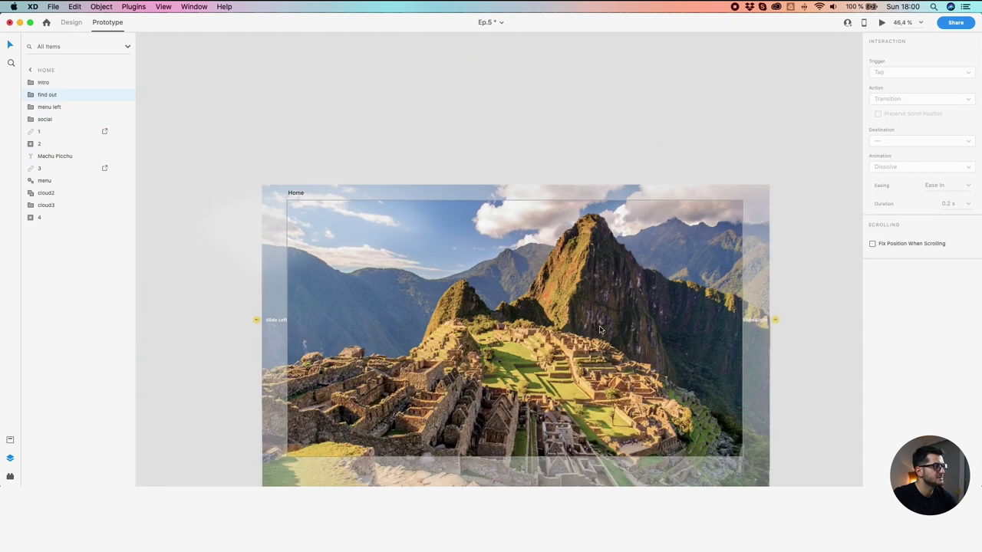
{"action": "left_click_drag", "start_coordinate": [650, 345], "coordinate": [305, 264]}
{"action": "left_click", "coordinate": [672, 293]}
{"action": "key", "text": "super+v"}
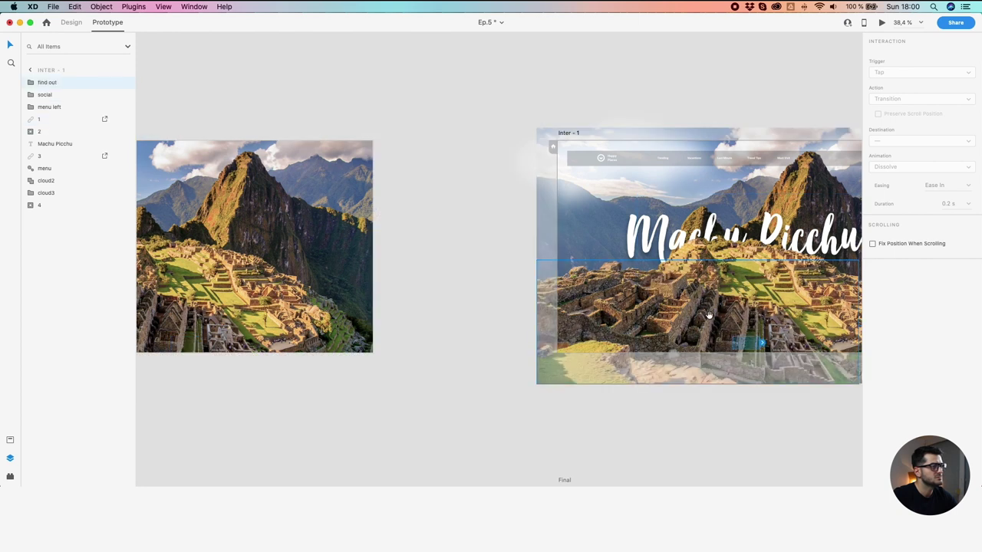
{"action": "left_click_drag", "start_coordinate": [710, 317], "coordinate": [550, 281]}
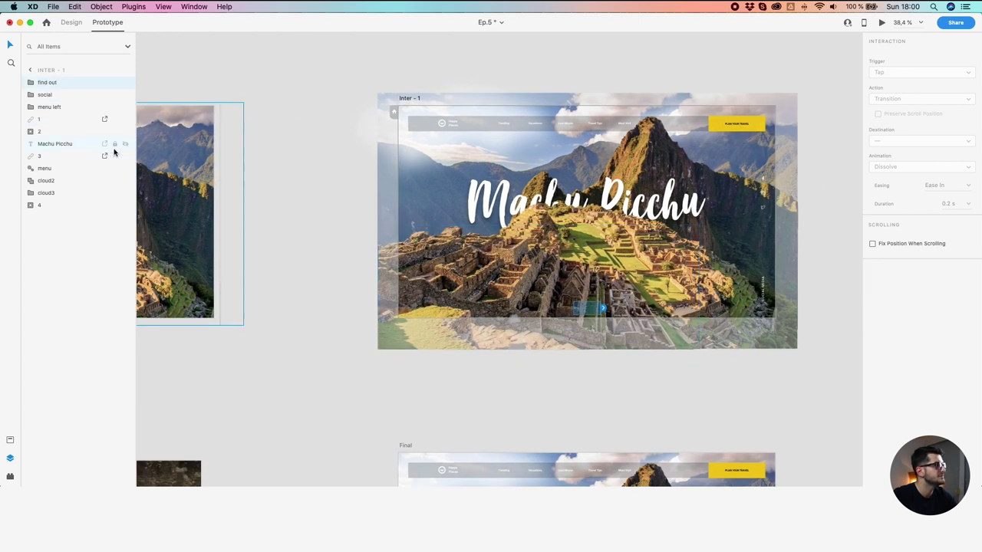
{"action": "left_click_drag", "start_coordinate": [29, 81], "coordinate": [33, 101]}
Replace the social group in Inter - 1 with a copy of the social group from Home
{"action": "scroll", "coordinate": [310, 204], "scroll_direction": "left", "scroll_amount": 2}
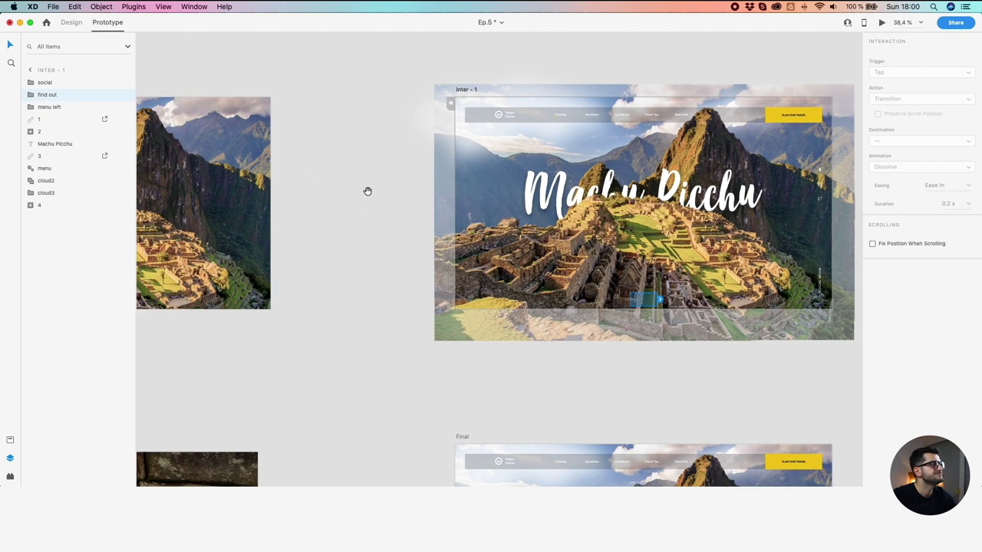
{"action": "left_click", "coordinate": [56, 85]}
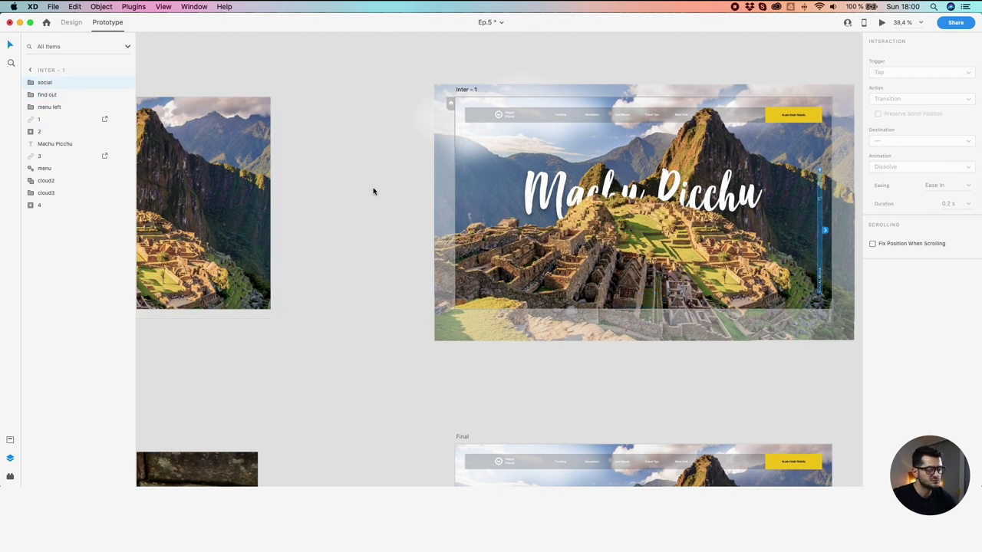
{"action": "key", "text": "Delete"}
{"action": "scroll", "coordinate": [407, 261], "scroll_direction": "left", "scroll_amount": 3}
{"action": "left_click", "coordinate": [258, 169]}
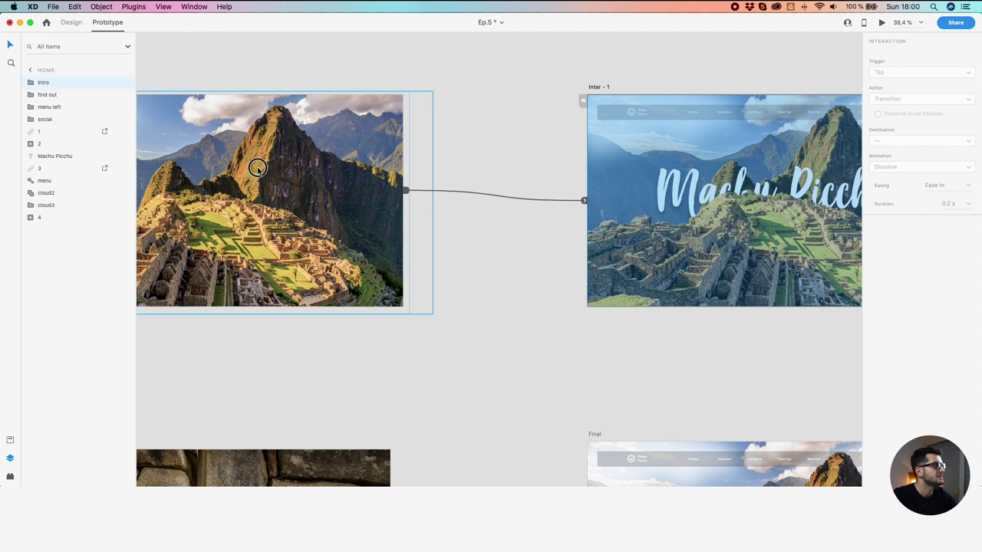
{"action": "key", "text": "super+z"}
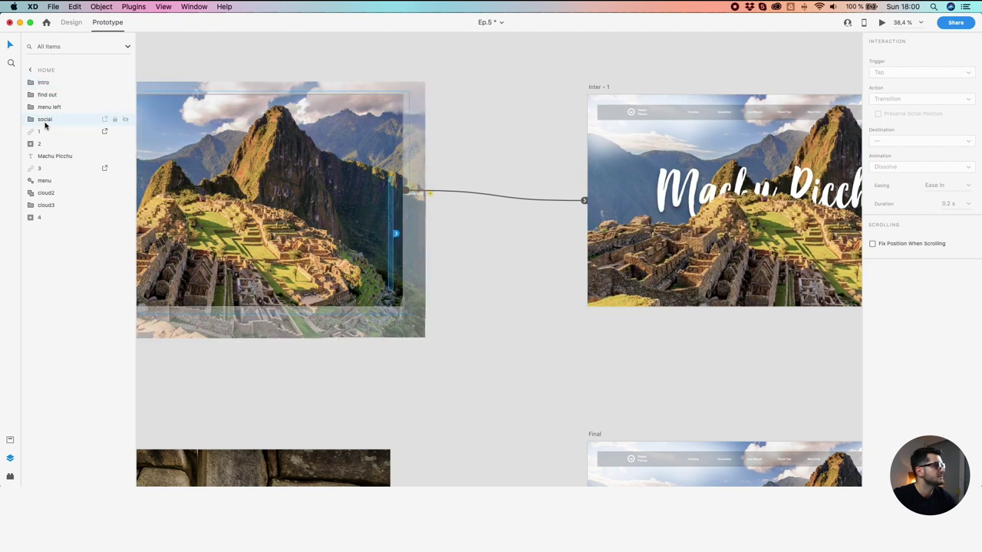
{"action": "key", "text": "super+c"}
{"action": "scroll", "coordinate": [574, 218], "scroll_direction": "right", "scroll_amount": 10}
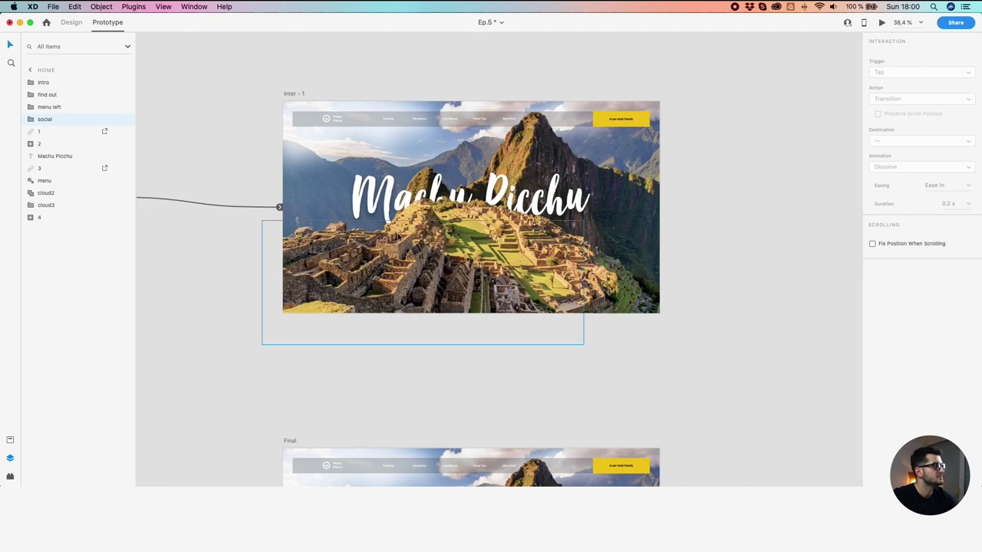
{"action": "left_click", "coordinate": [458, 240]}
{"action": "mouse_move", "coordinate": [31, 82]}
{"action": "left_mouse_down"}
{"action": "mouse_move", "coordinate": [31, 112]}
{"action": "mouse_move", "coordinate": [31, 84]}
{"action": "left_mouse_up"}
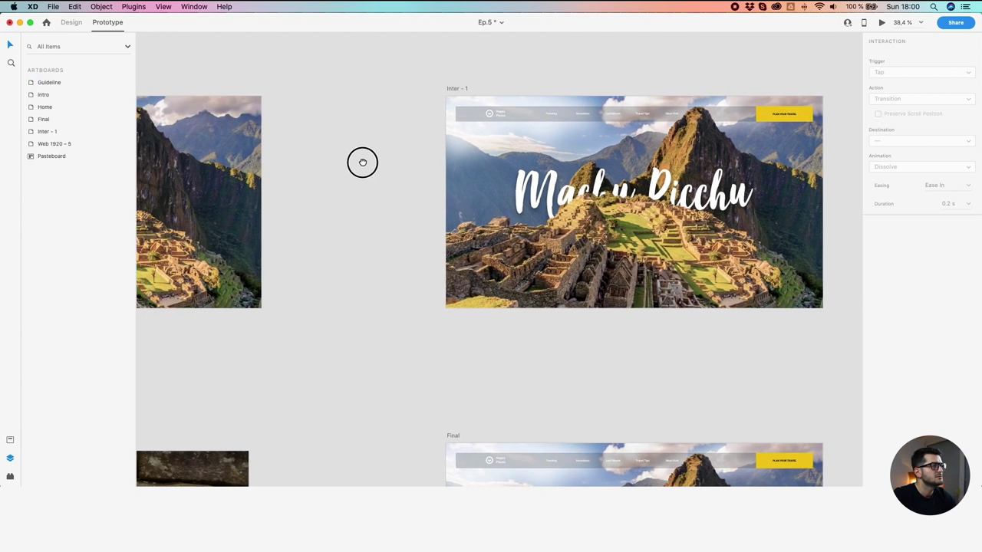
Compare the Home, Inter - 1 and Final artboards, checking which elements each one shows
{"action": "left_click", "coordinate": [483, 181]}
{"action": "left_click", "coordinate": [452, 88]}
{"action": "left_click_drag", "start_coordinate": [500, 138], "coordinate": [800, 141]}
{"action": "left_click", "coordinate": [194, 92]}
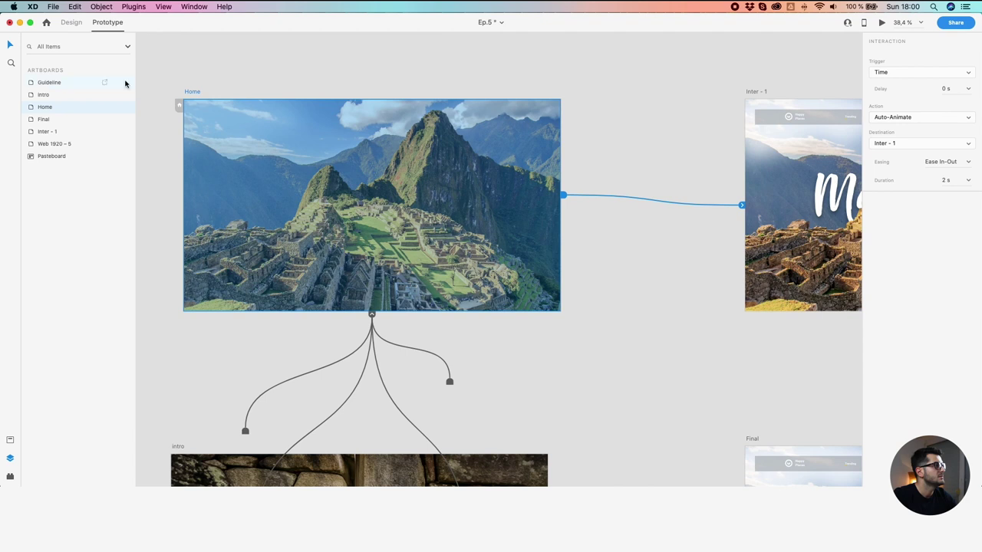
{"action": "left_click", "coordinate": [175, 101]}
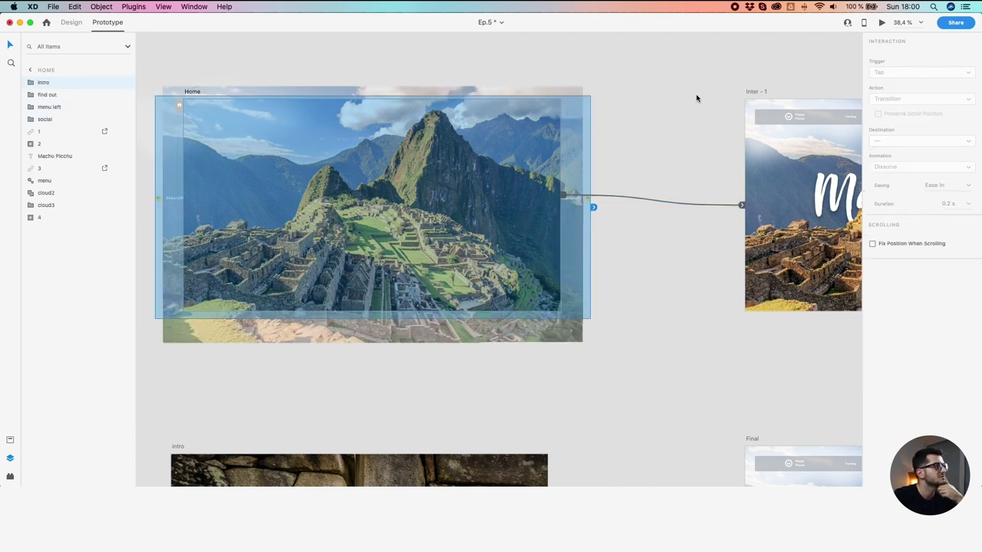
{"action": "left_click", "coordinate": [758, 93]}
{"action": "left_click_drag", "start_coordinate": [752, 361], "coordinate": [432, 192]}
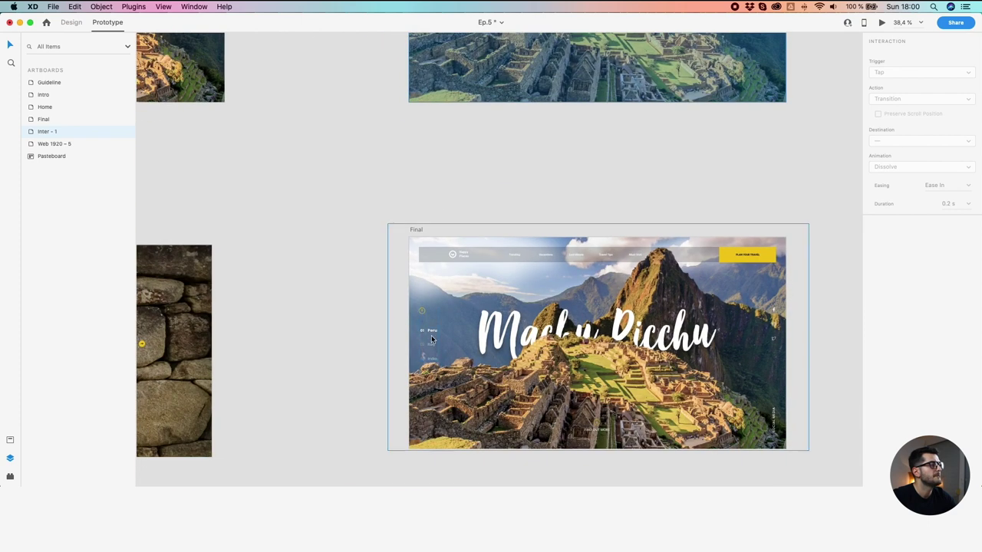
{"action": "scroll", "coordinate": [432, 335], "scroll_direction": "down", "scroll_amount": 5}
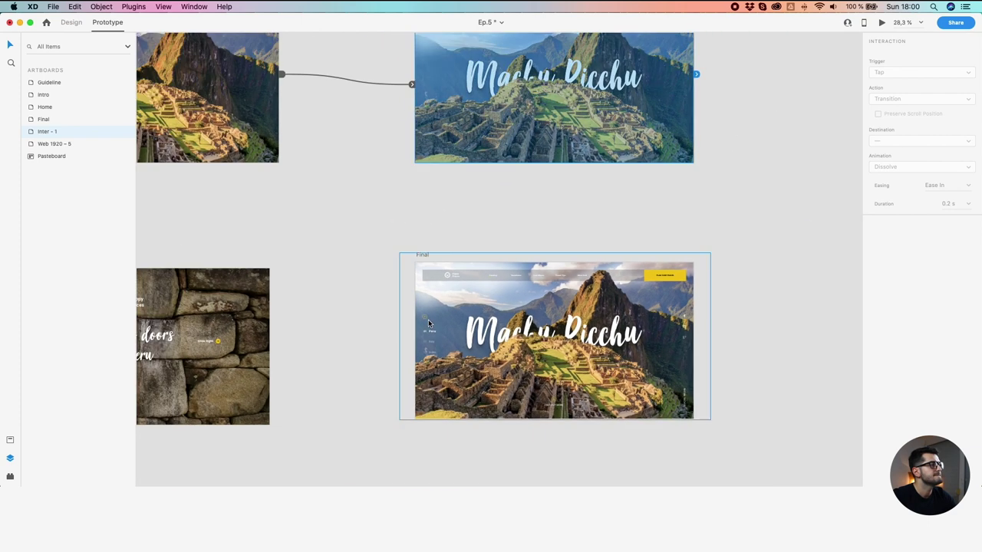
{"action": "left_click_drag", "start_coordinate": [401, 223], "coordinate": [499, 328]}
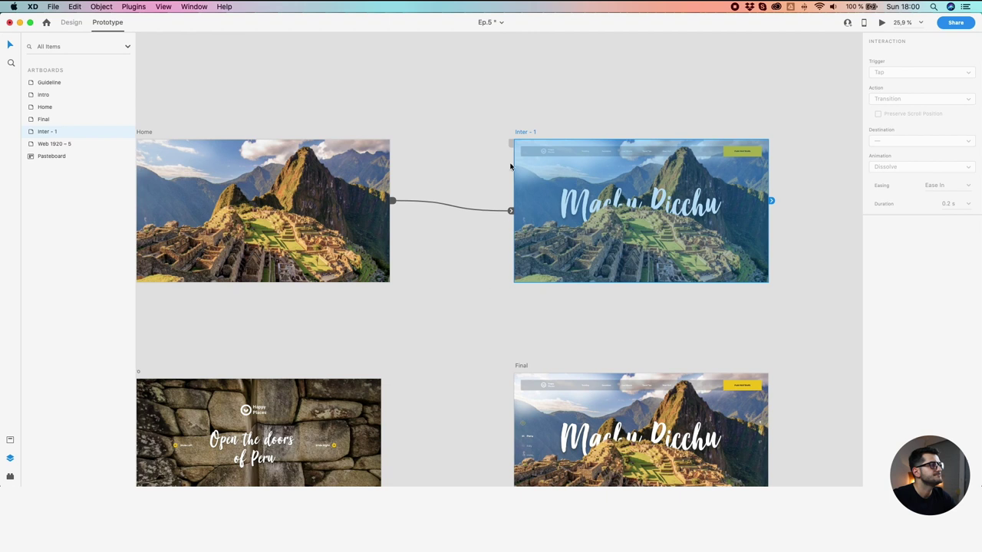
{"action": "left_click_drag", "start_coordinate": [545, 164], "coordinate": [524, 162]}
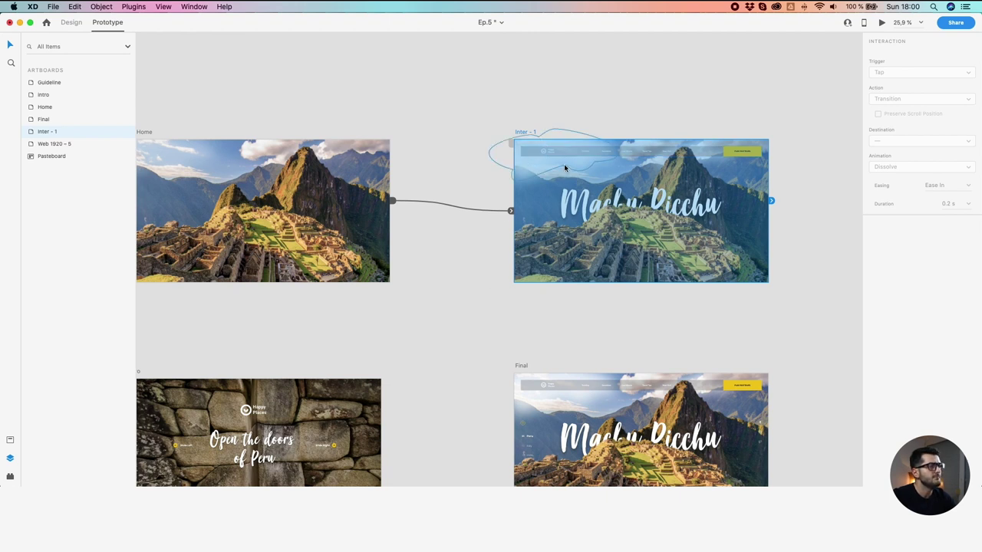
{"action": "left_click_drag", "start_coordinate": [566, 167], "coordinate": [466, 136]}
{"action": "left_click", "coordinate": [467, 135]}
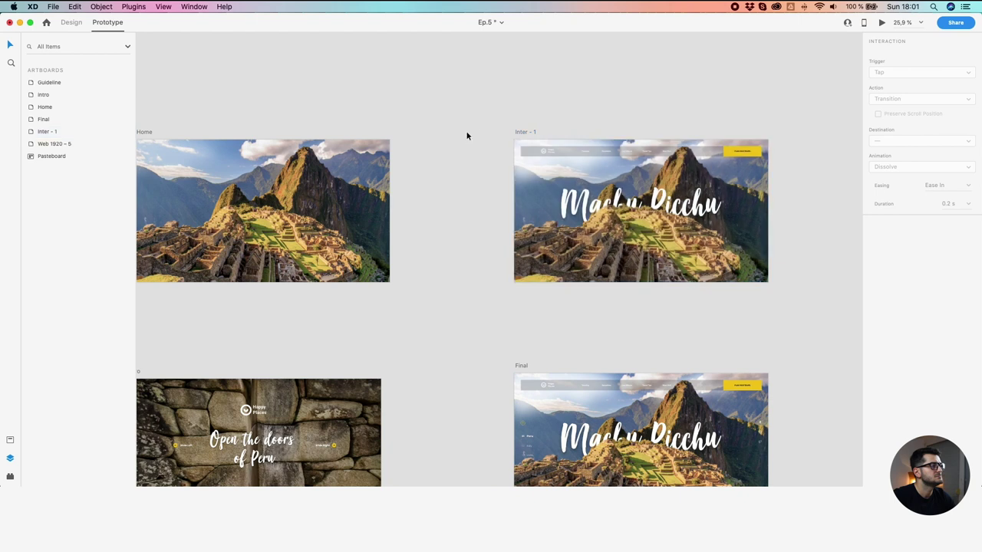
Link Inter - 1 to Final with a Time trigger, 0 s delay, Auto-Animate, Ease In-Out easing and 2 s duration
{"action": "left_click", "coordinate": [527, 133]}
{"action": "left_click_drag", "start_coordinate": [767, 200], "coordinate": [610, 397]}
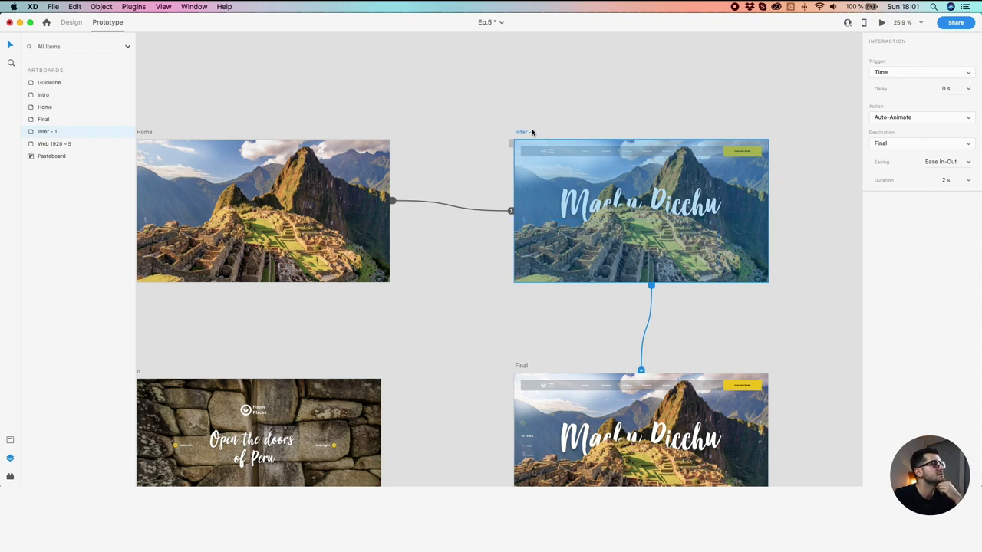
{"action": "left_click", "coordinate": [895, 72]}
{"action": "left_click", "coordinate": [970, 103]}
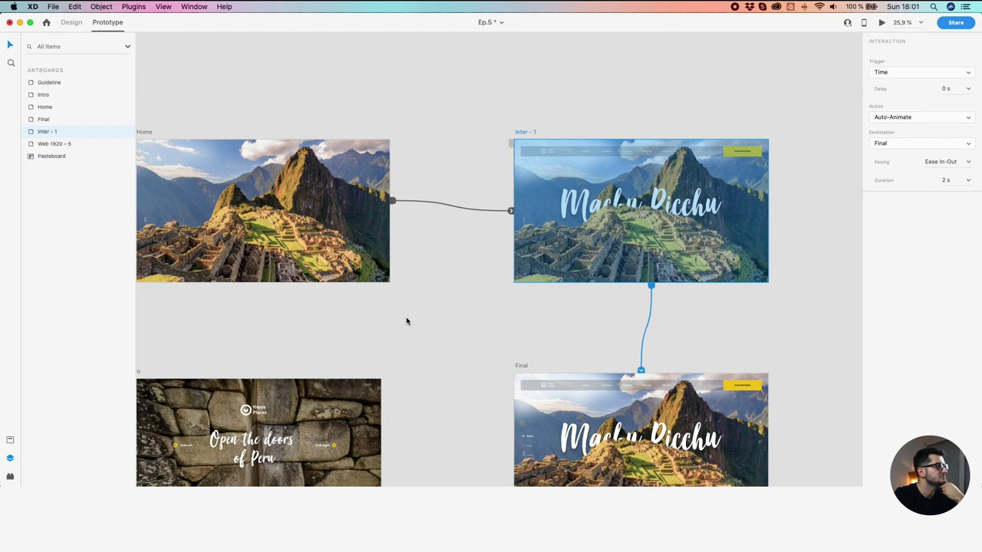
Preview the prototype from the intro artboard in a smaller, repositioned window, sliding the stone doors open to play the animation
{"action": "scroll", "coordinate": [158, 100], "scroll_direction": "down", "scroll_amount": 2}
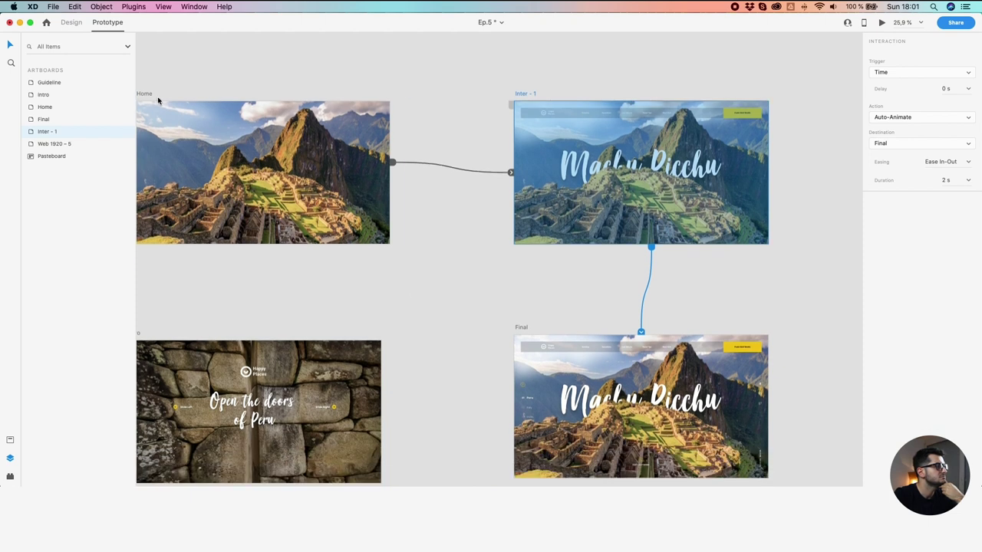
{"action": "left_click", "coordinate": [139, 335]}
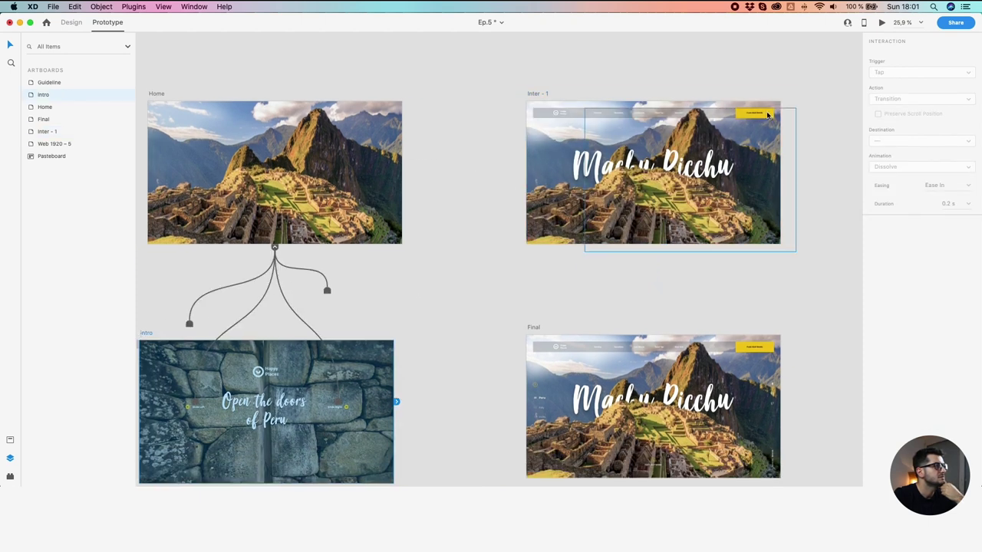
{"action": "left_click", "coordinate": [880, 22]}
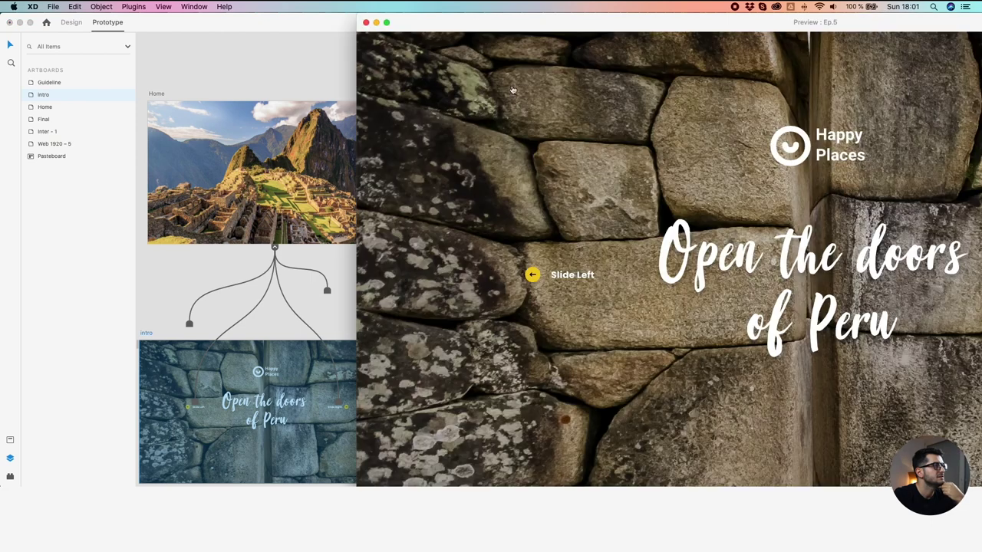
{"action": "left_click_drag", "start_coordinate": [357, 15], "coordinate": [700, 202]}
{"action": "left_click_drag", "start_coordinate": [780, 203], "coordinate": [278, 62]}
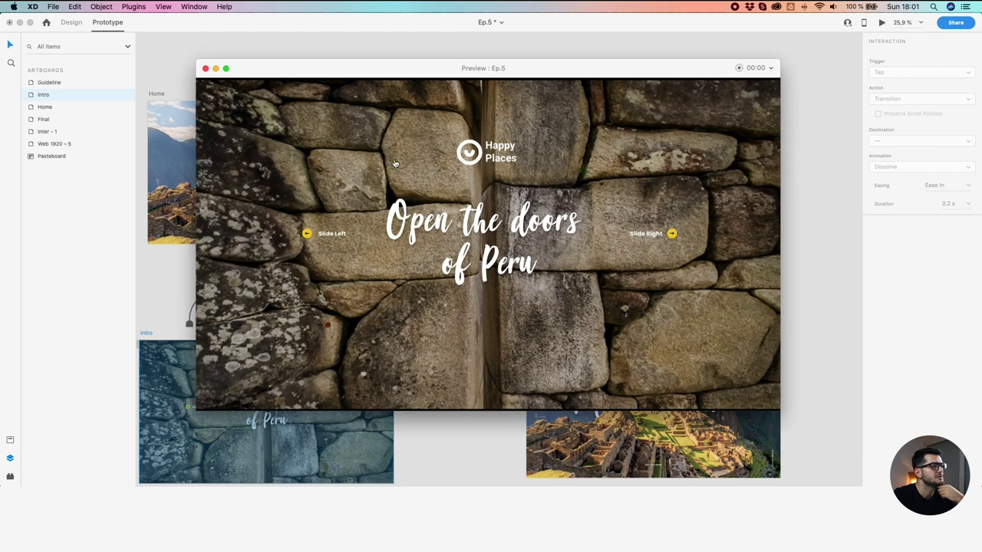
{"action": "left_click_drag", "start_coordinate": [503, 391], "coordinate": [773, 359]}
{"action": "left_click", "coordinate": [774, 357]}
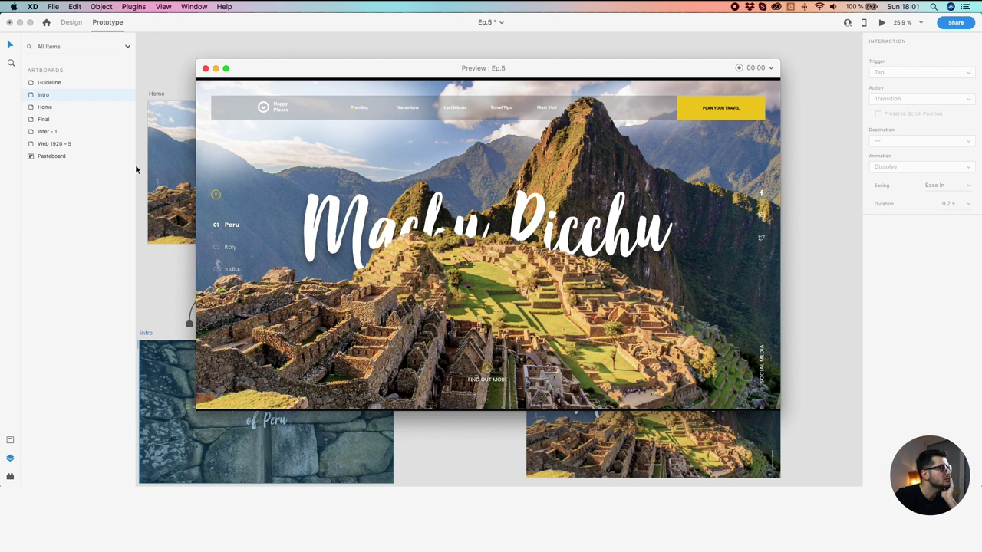
Replay the animation from the intro artboard by sliding the stone doors open, and close the preview
{"action": "left_click", "coordinate": [147, 331]}
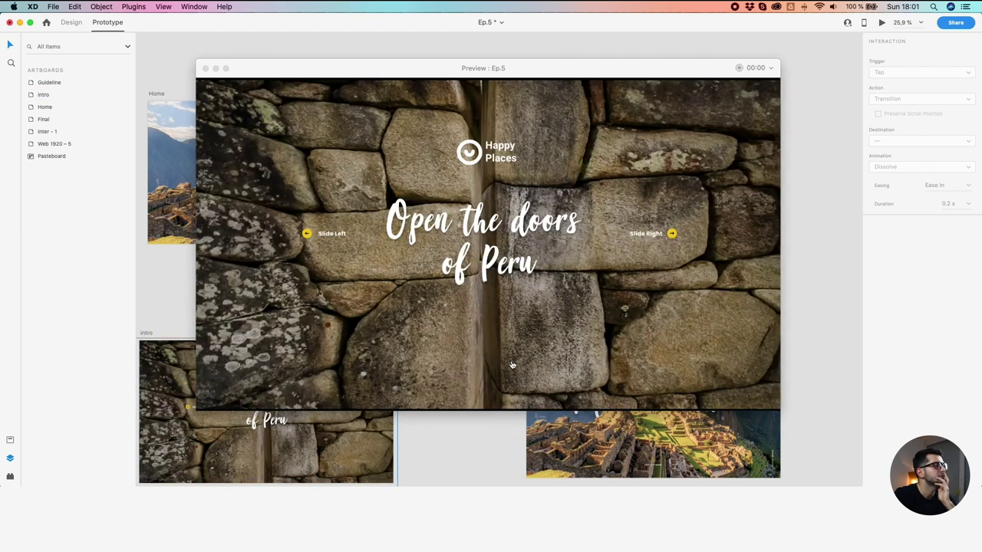
{"action": "left_click", "coordinate": [770, 339]}
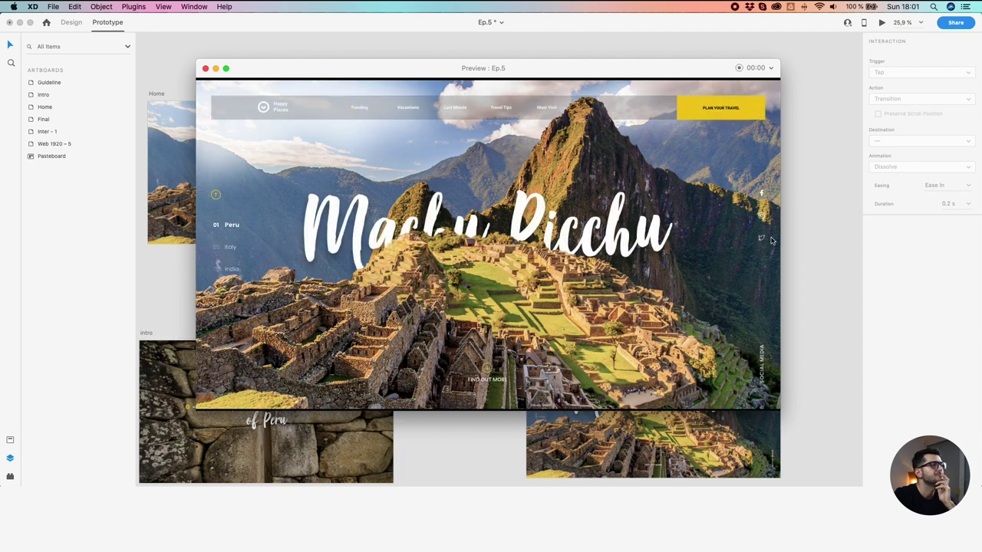
{"action": "left_click", "coordinate": [205, 68]}
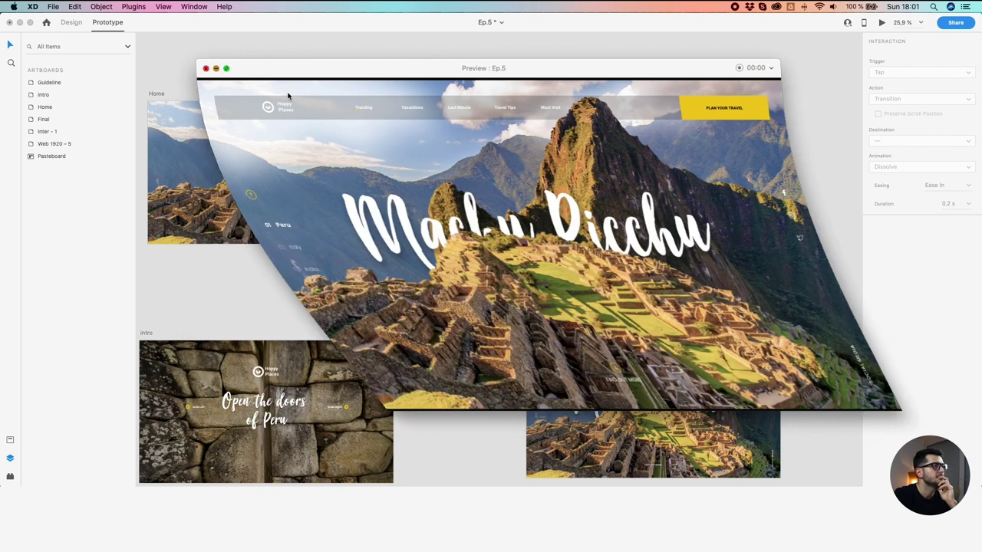
Set the duration of the Auto-Animate transition from Inter - 1 to Final to 1 s
{"action": "left_click", "coordinate": [542, 94]}
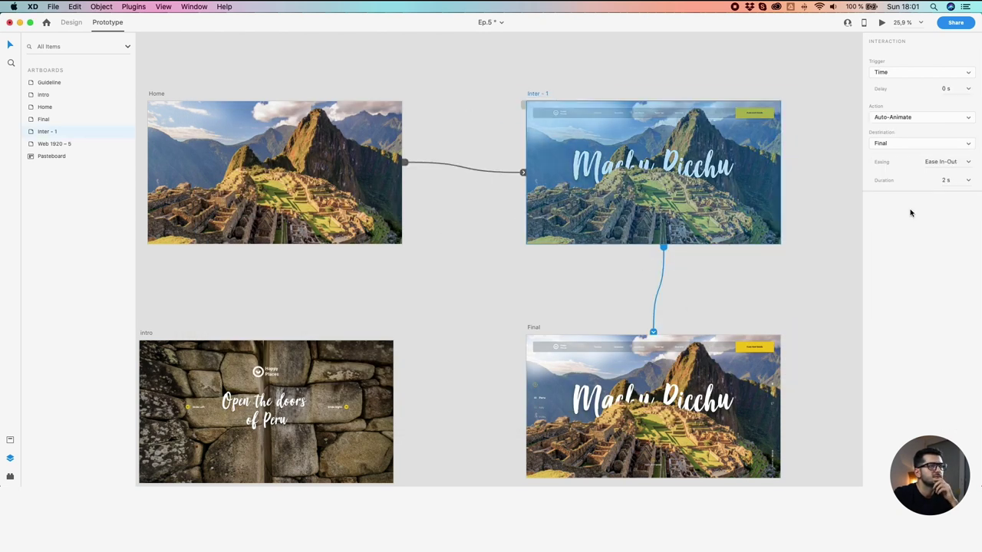
{"action": "left_click", "coordinate": [924, 180]}
{"action": "type", "text": "1"}
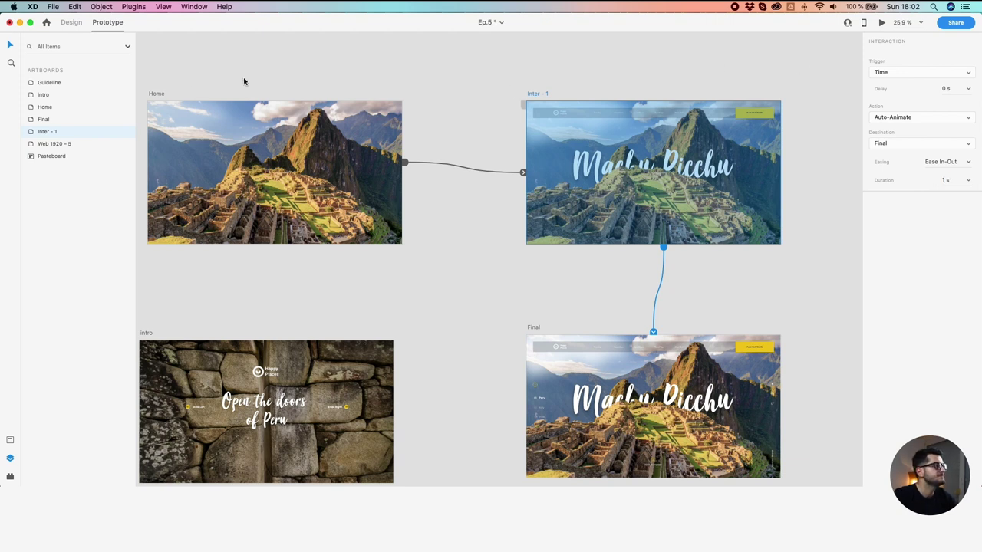
Preview the prototype from intro in a smaller window, restarting and sliding the doors open repeatedly to judge the transition timing
{"action": "left_click", "coordinate": [146, 333]}
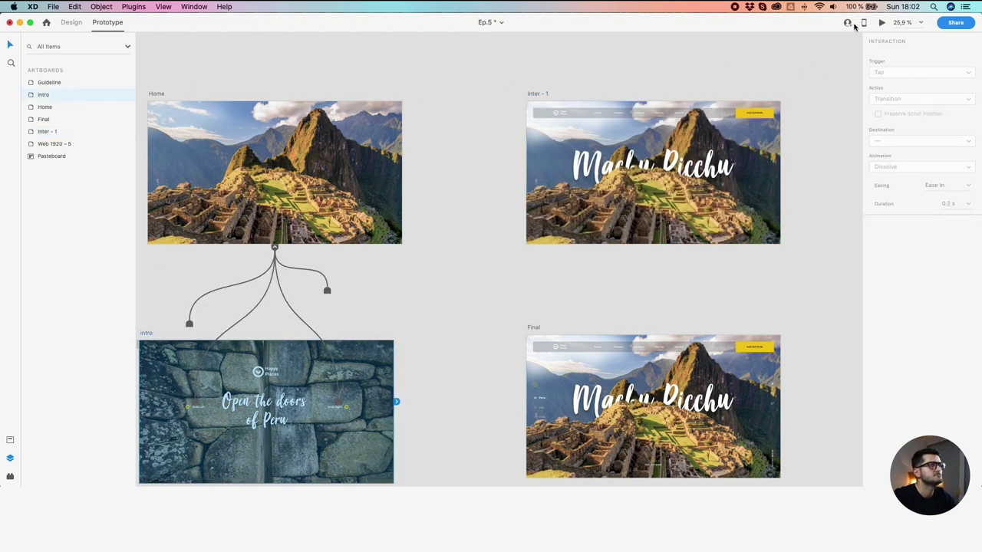
{"action": "left_click", "coordinate": [881, 22]}
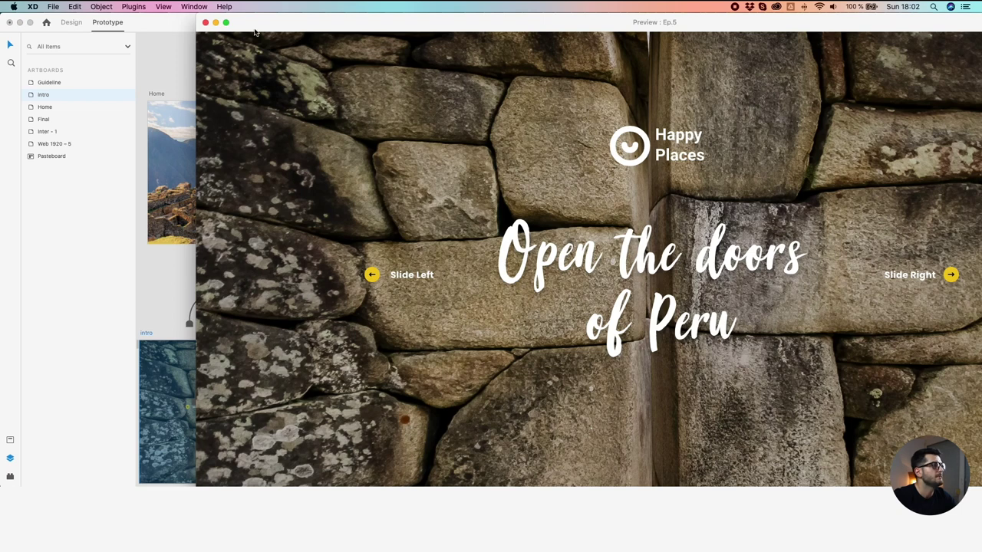
{"action": "left_click", "coordinate": [224, 22]}
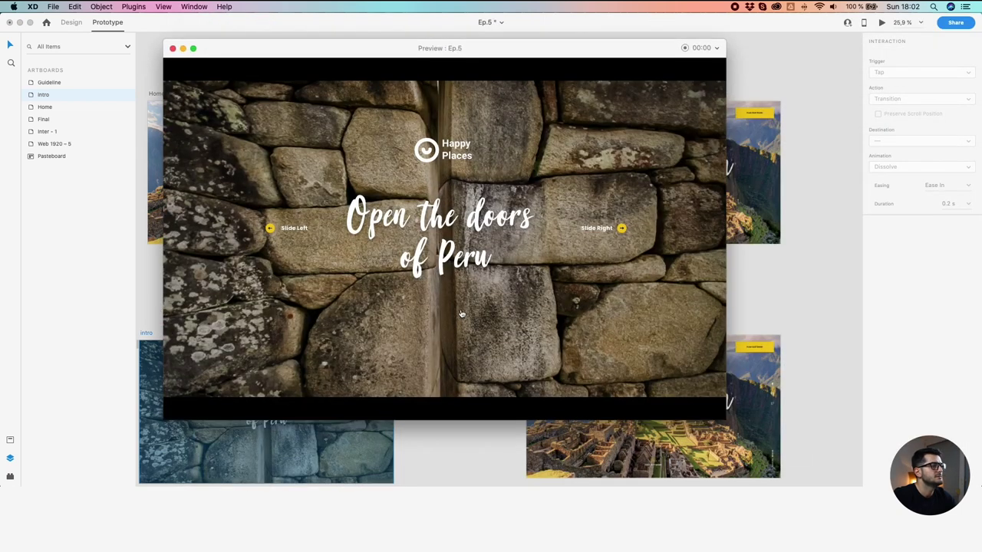
{"action": "left_click", "coordinate": [461, 314]}
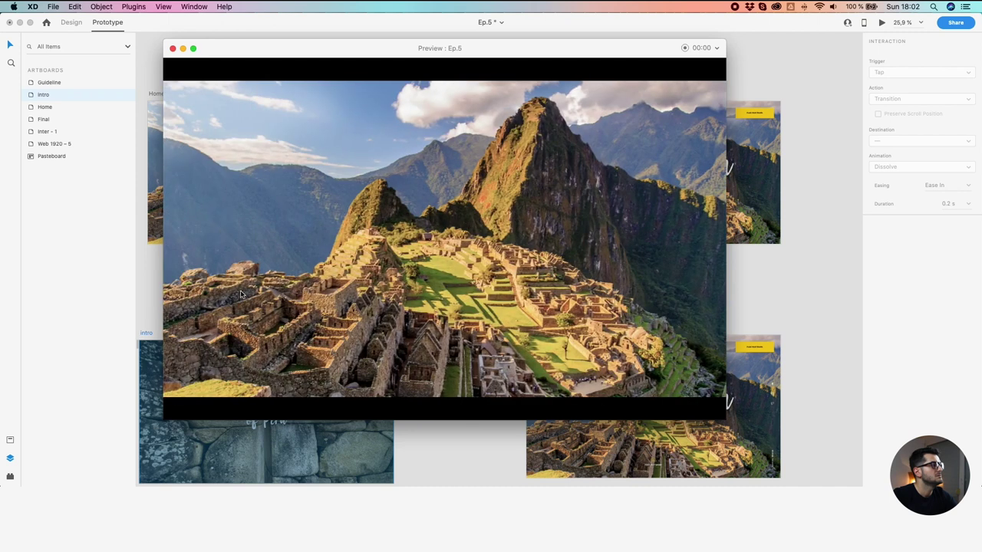
{"action": "left_click", "coordinate": [145, 333]}
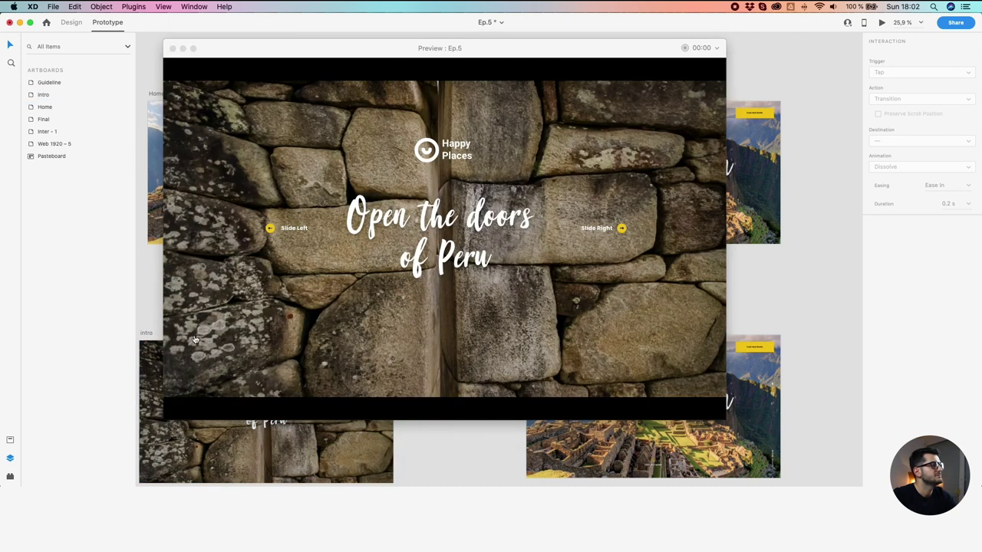
{"action": "left_click_drag", "start_coordinate": [451, 318], "coordinate": [577, 349]}
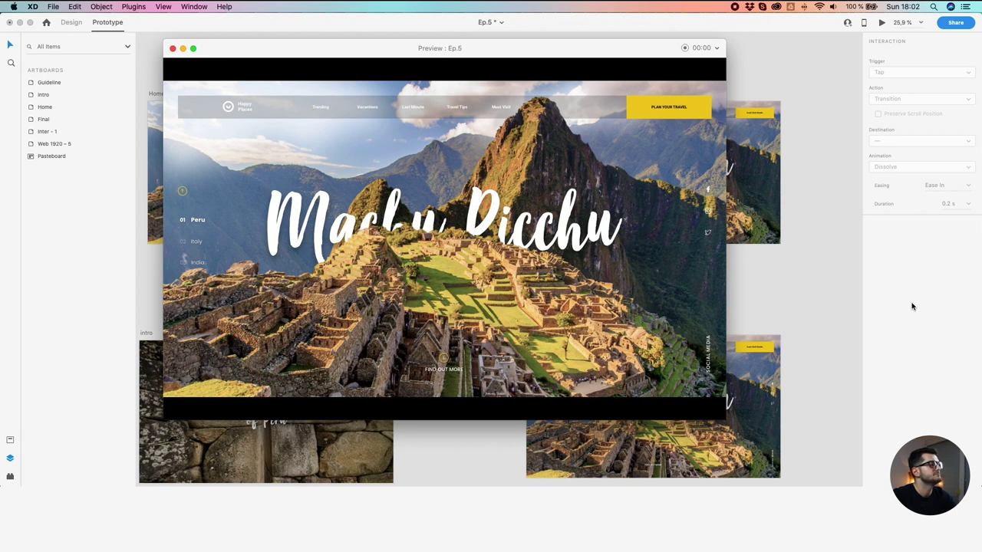
{"action": "left_click", "coordinate": [146, 335]}
{"action": "left_click_drag", "start_coordinate": [449, 355], "coordinate": [467, 334]}
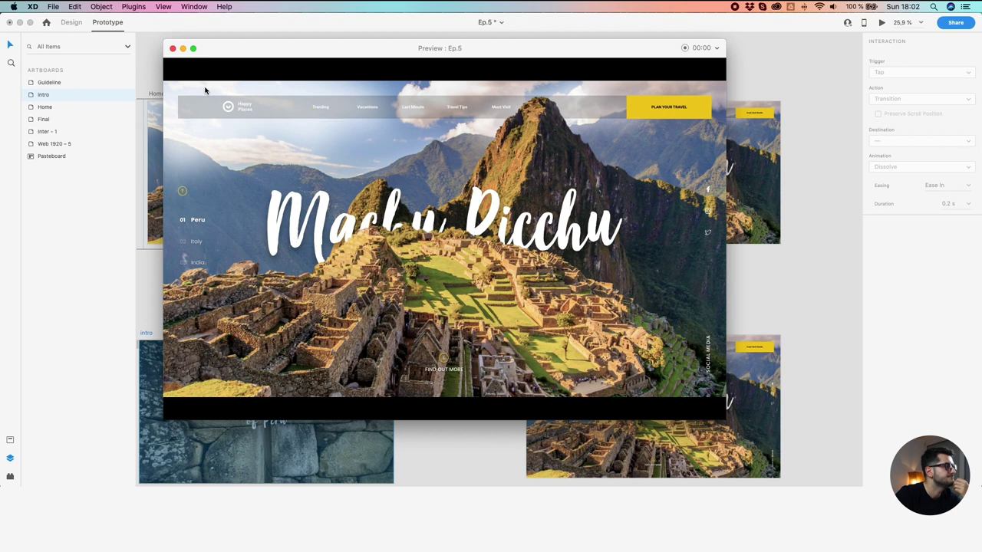
Check the Home artboard's interaction settings and replay the door-opening animation from intro, dismissing the preview when done
{"action": "left_click", "coordinate": [154, 91]}
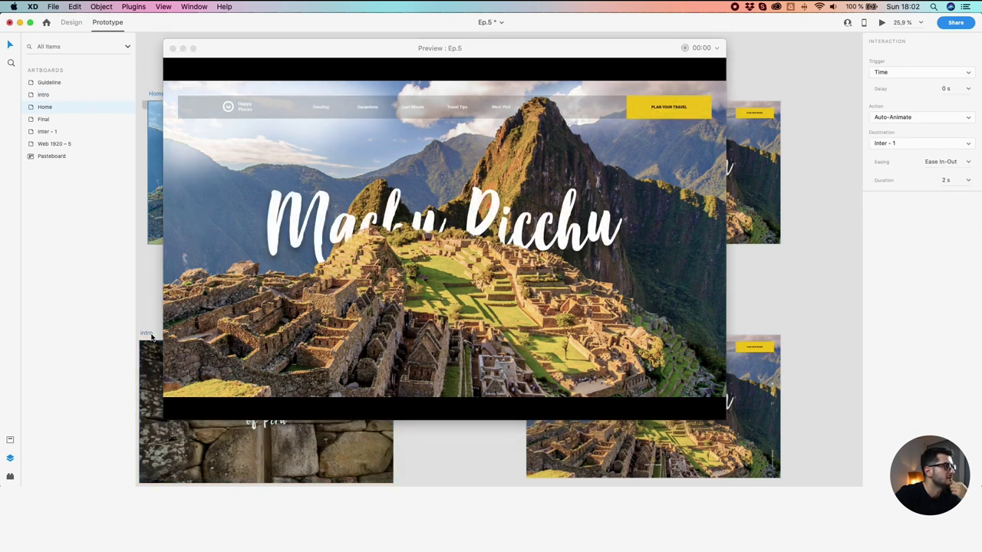
{"action": "left_click", "coordinate": [150, 336]}
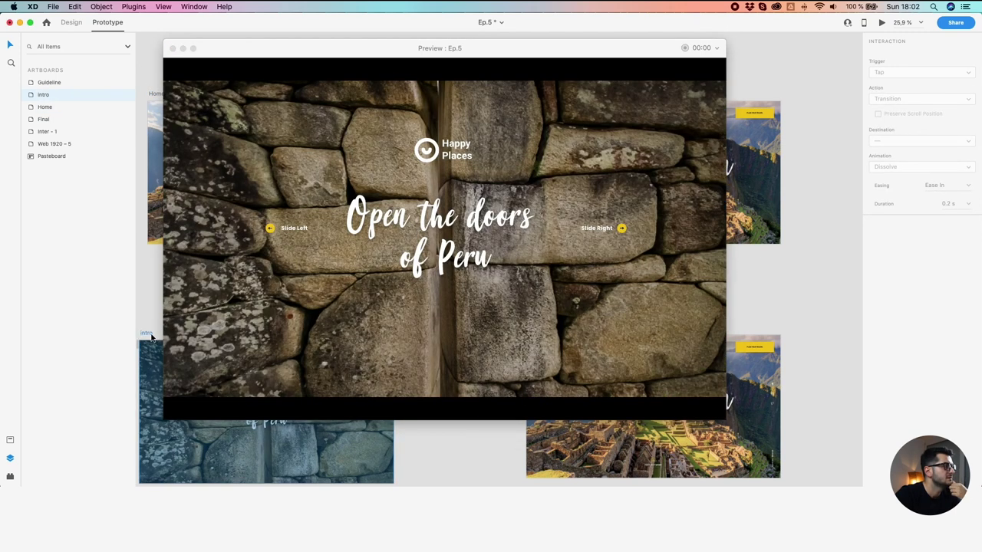
{"action": "left_click", "coordinate": [502, 337]}
{"action": "left_click", "coordinate": [502, 337]}
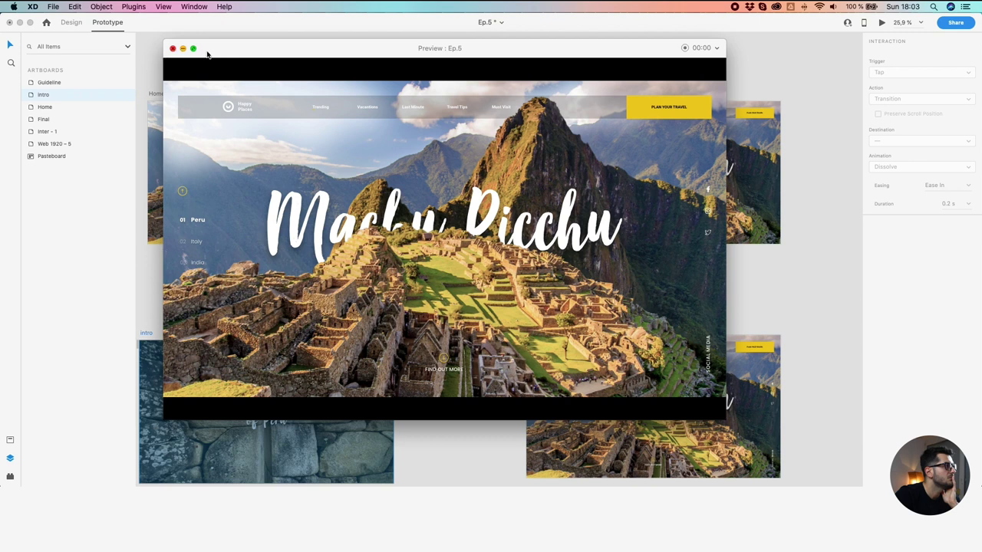
{"action": "left_click", "coordinate": [145, 332]}
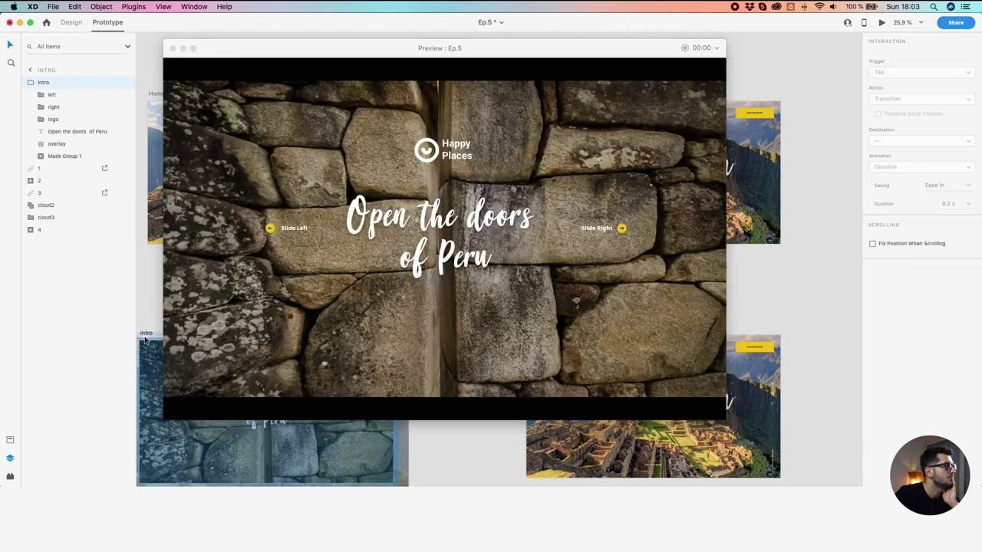
{"action": "left_click_drag", "start_coordinate": [445, 347], "coordinate": [3, 348]}
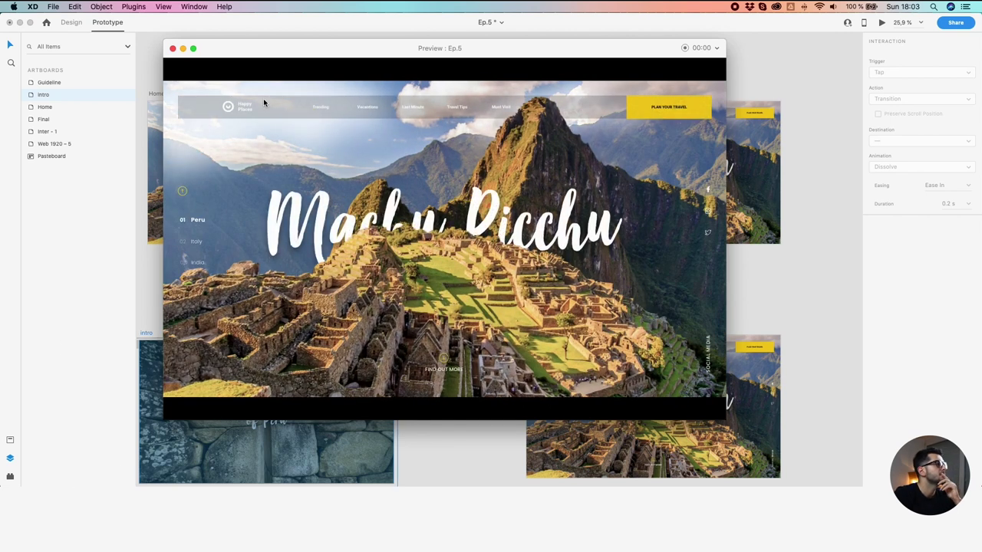
{"action": "left_click", "coordinate": [183, 48]}
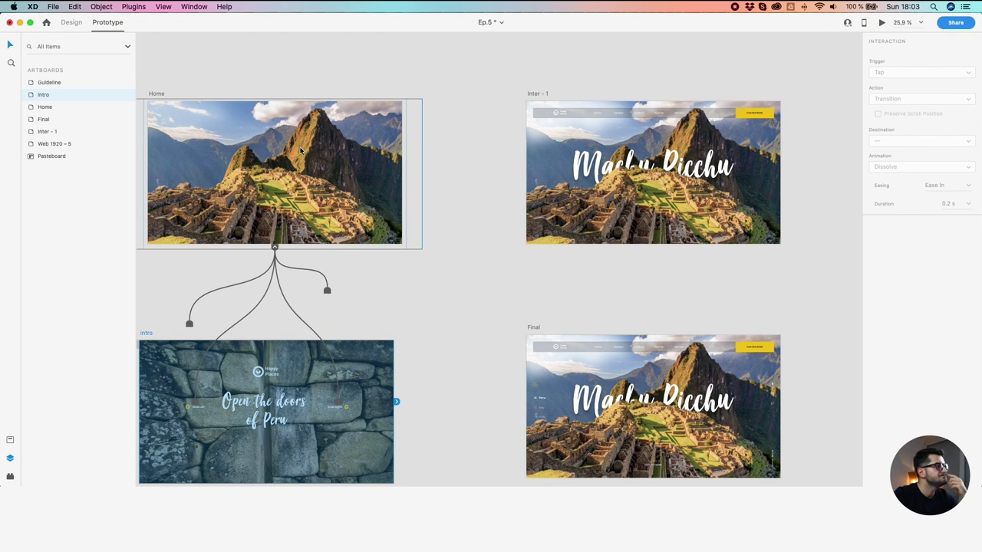
Move the hidden Machu Picchu title on the Home artboard down to Y 481.5
{"action": "scroll", "coordinate": [253, 88], "scroll_direction": "left", "scroll_amount": 3}
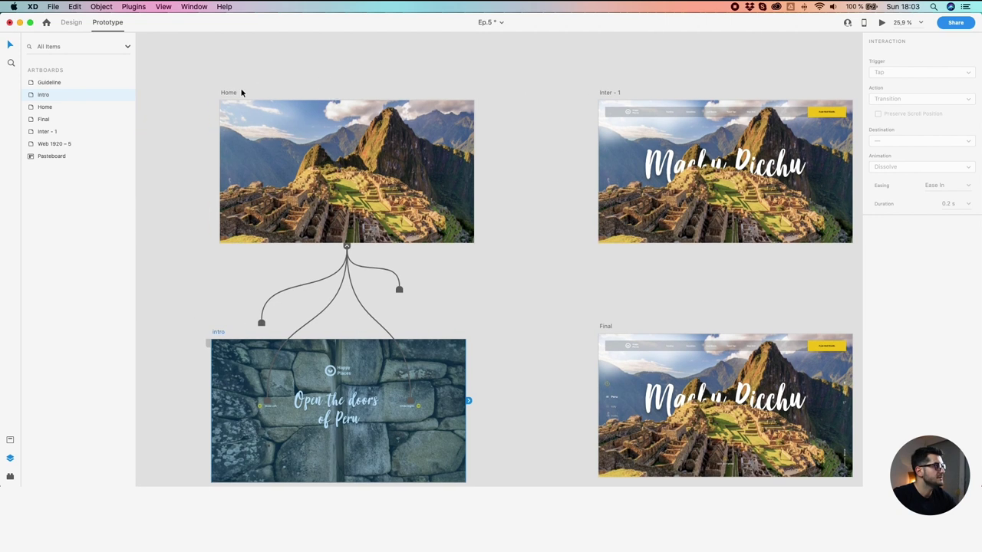
{"action": "left_click", "coordinate": [227, 92]}
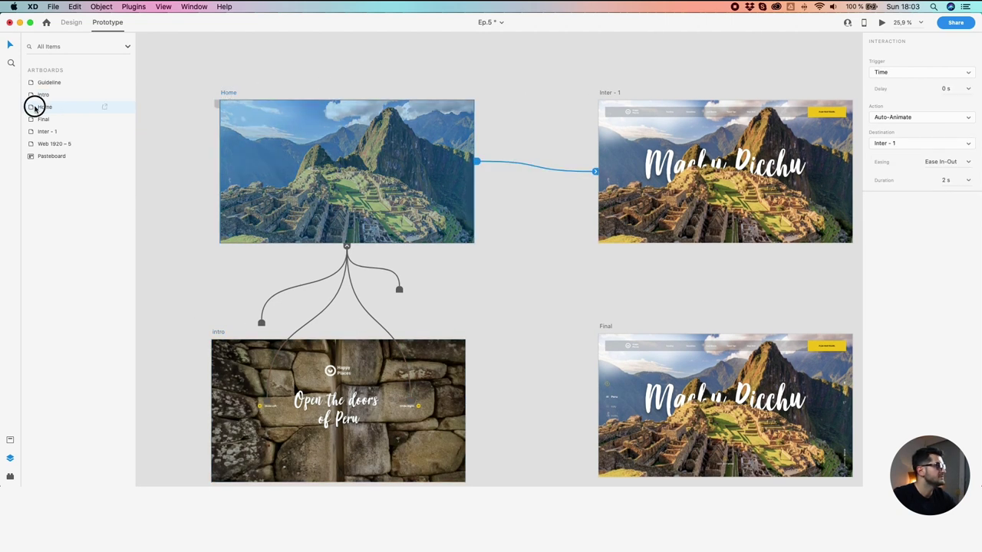
{"action": "double_click", "coordinate": [35, 107]}
{"action": "left_click", "coordinate": [54, 155]}
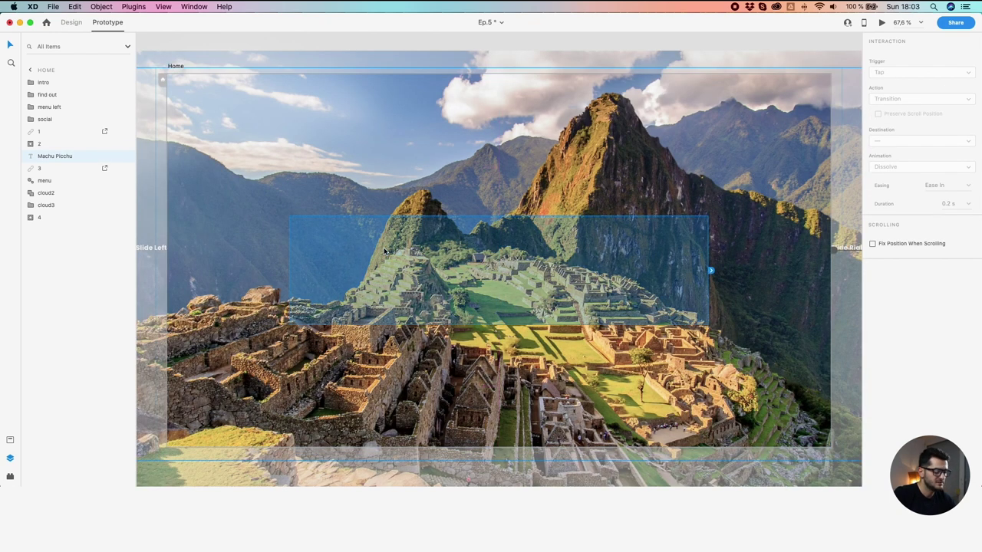
{"action": "key", "text": "Down"}
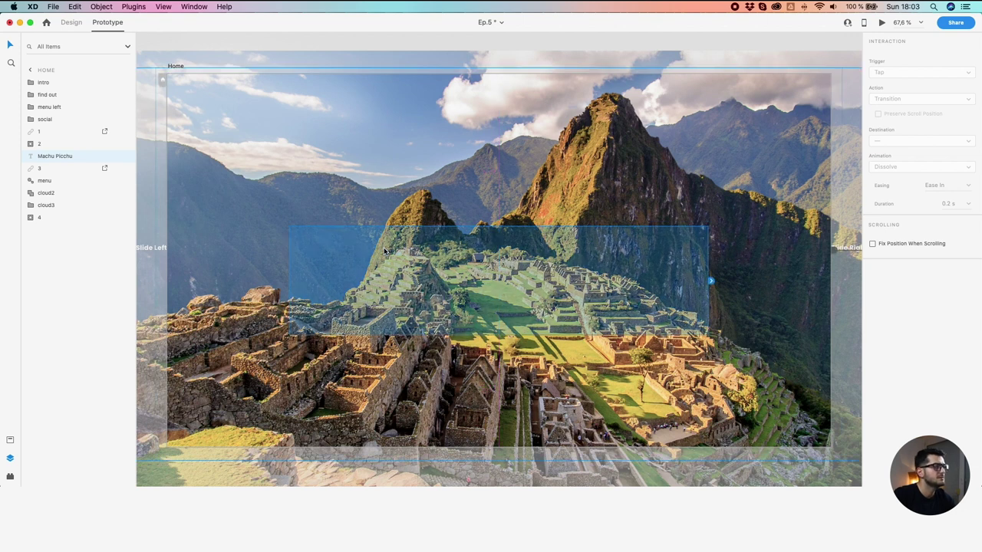
{"action": "left_click", "coordinate": [70, 22]}
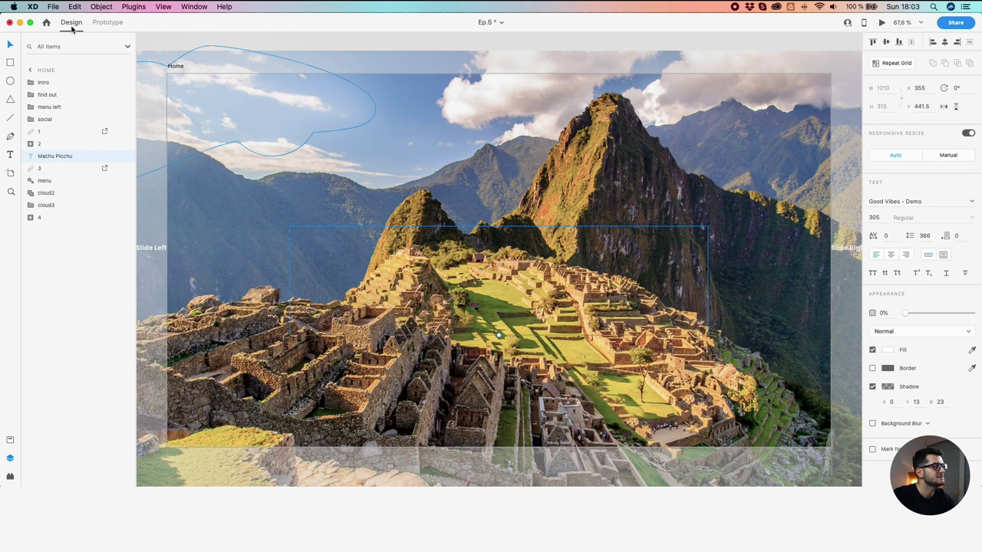
{"action": "key", "text": "shift+Down"}
{"action": "key", "text": "shift+Down"}
{"action": "key", "text": "shift+Down"}
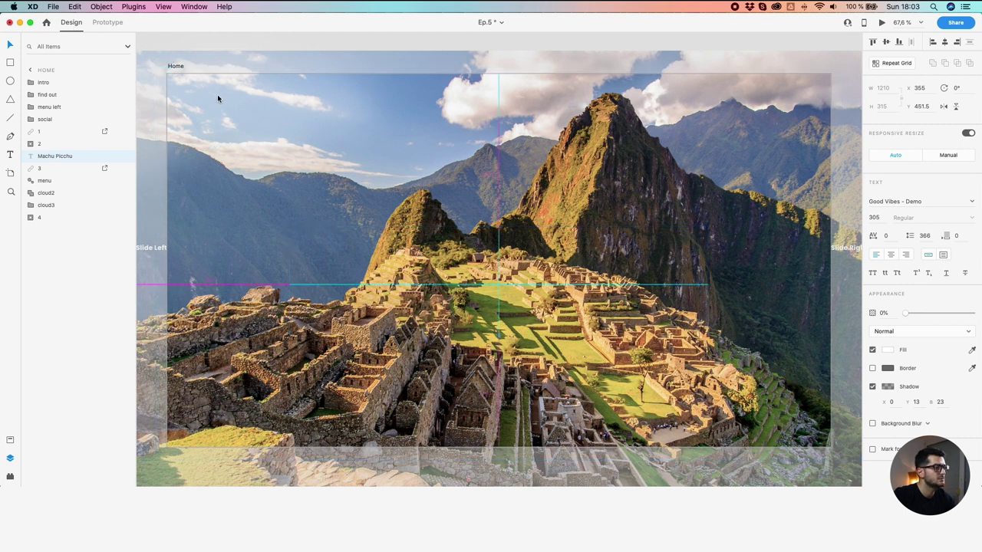
{"action": "key", "text": "shift+Down"}
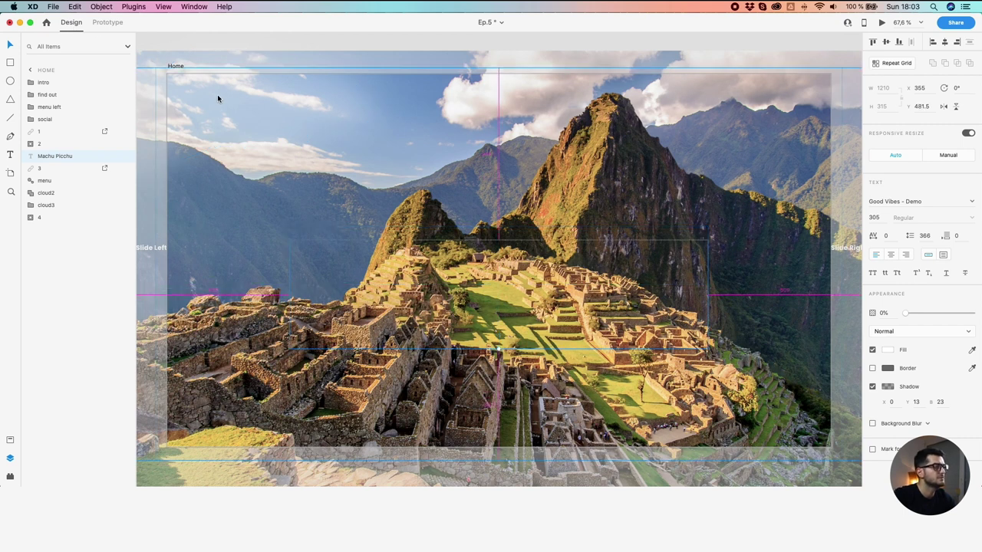
Preview the prototype with the lowered title start position by opening the doors, and close the preview
{"action": "scroll", "coordinate": [217, 94], "scroll_direction": "down", "scroll_amount": 3}
{"action": "key", "text": "Escape"}
{"action": "scroll", "coordinate": [271, 291], "scroll_direction": "down", "scroll_amount": 2}
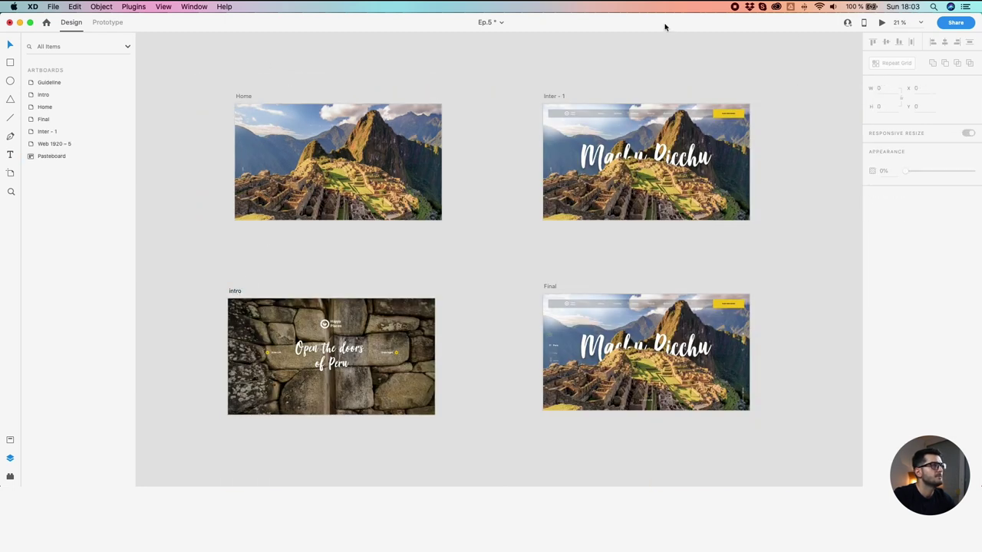
{"action": "left_click", "coordinate": [881, 23]}
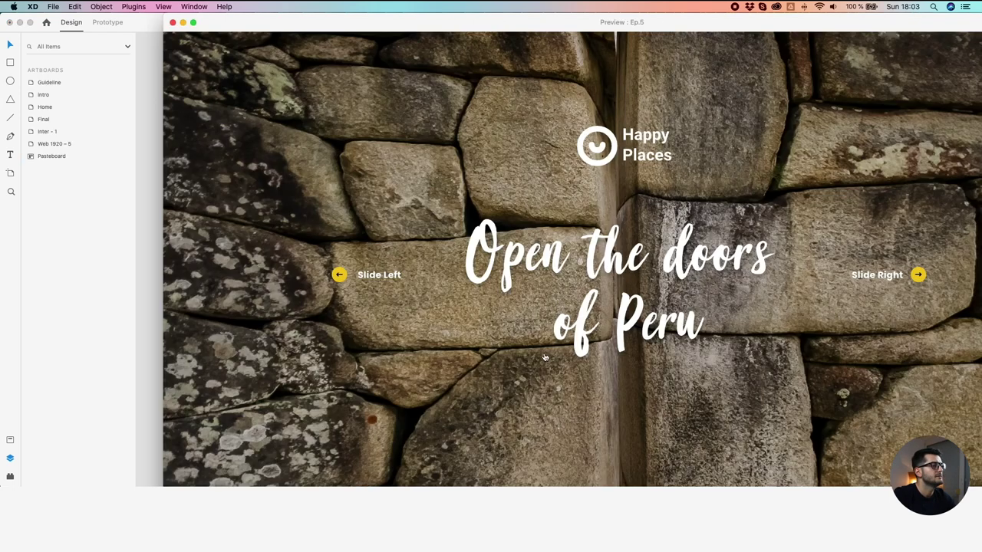
{"action": "left_click_drag", "start_coordinate": [203, 26], "coordinate": [311, 64]}
{"action": "left_click", "coordinate": [451, 227]}
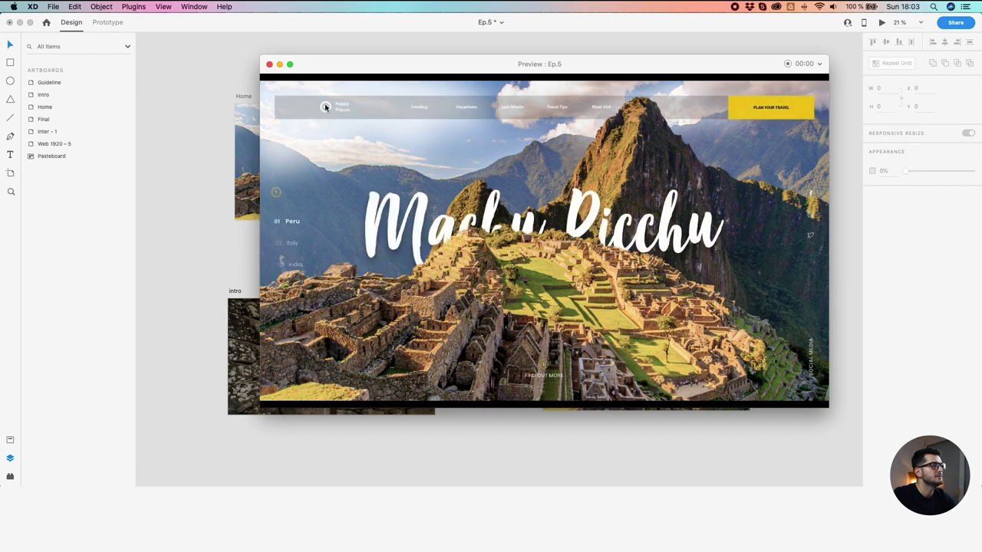
{"action": "left_click", "coordinate": [270, 64]}
Move the hidden Machu Picchu title on the Home artboard back up
{"action": "left_click", "coordinate": [239, 96]}
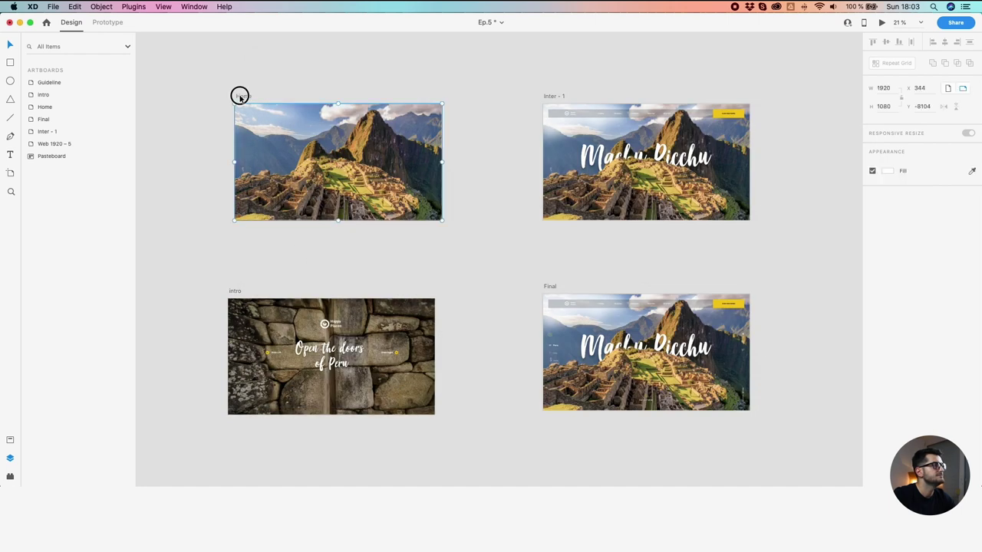
{"action": "scroll", "coordinate": [257, 115], "scroll_direction": "up", "scroll_amount": 4}
{"action": "double_click", "coordinate": [32, 109]}
{"action": "left_click", "coordinate": [53, 158]}
{"action": "key", "text": "super+3"}
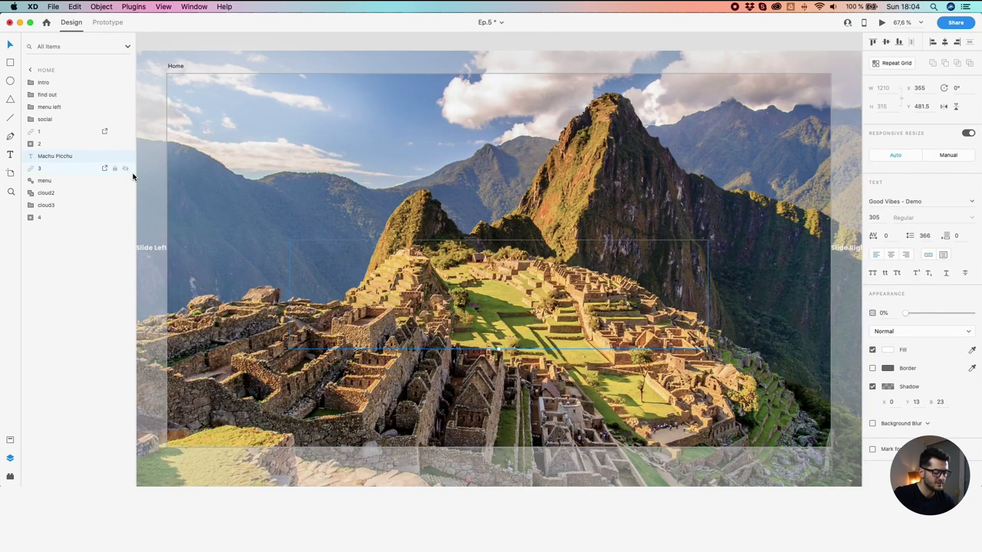
{"action": "key", "text": "shift+Up"}
{"action": "key", "text": "shift+Up"}
{"action": "key", "text": "shift+Up"}
{"action": "key", "text": "shift+Up"}
Preview the prototype in a reduced window placed beside the Home artboard, restarting from intro and sliding the doors open
{"action": "scroll", "coordinate": [178, 172], "scroll_direction": "down", "scroll_amount": 5}
{"action": "left_click", "coordinate": [190, 99]}
{"action": "left_click", "coordinate": [182, 119]}
{"action": "left_click", "coordinate": [881, 23]}
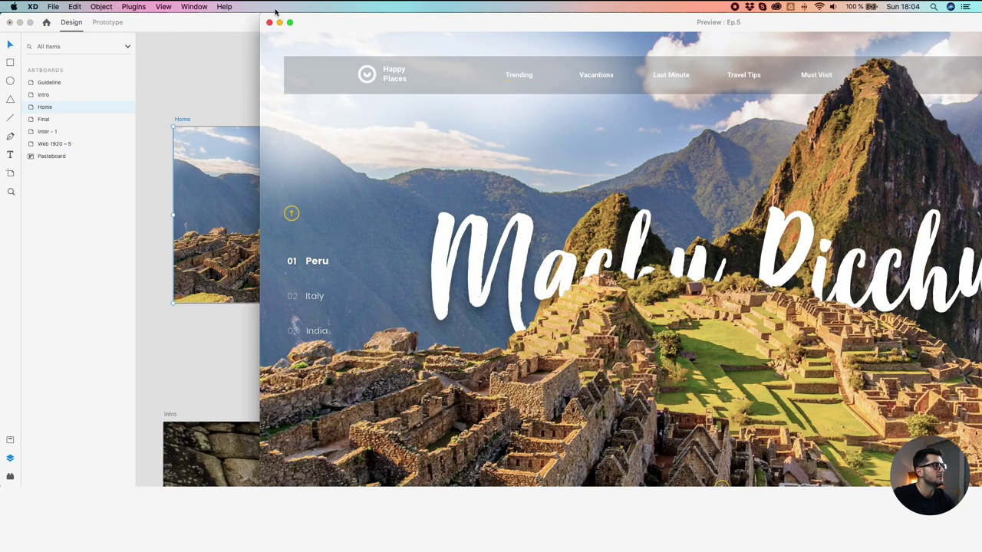
{"action": "left_click_drag", "start_coordinate": [263, 17], "coordinate": [550, 179]}
{"action": "left_click_drag", "start_coordinate": [646, 191], "coordinate": [524, 69]}
{"action": "left_click_drag", "start_coordinate": [423, 55], "coordinate": [634, 184]}
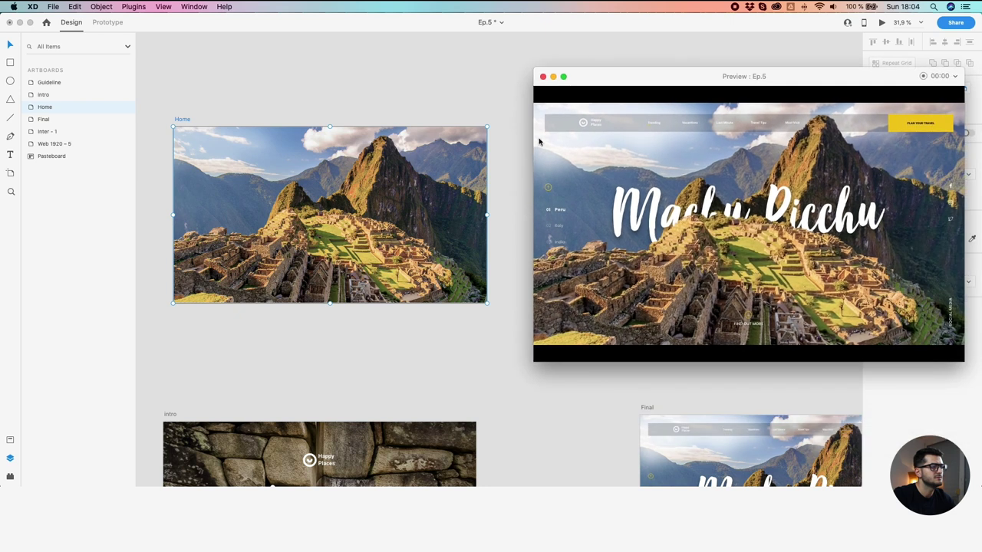
{"action": "left_click", "coordinate": [172, 416]}
{"action": "left_click", "coordinate": [172, 416]}
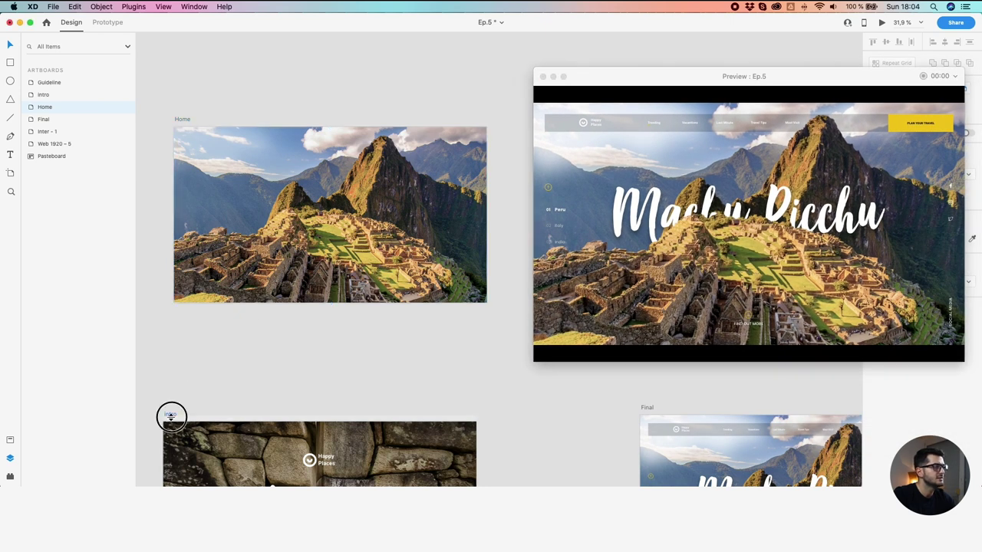
{"action": "left_click", "coordinate": [215, 416]}
{"action": "left_click", "coordinate": [637, 225]}
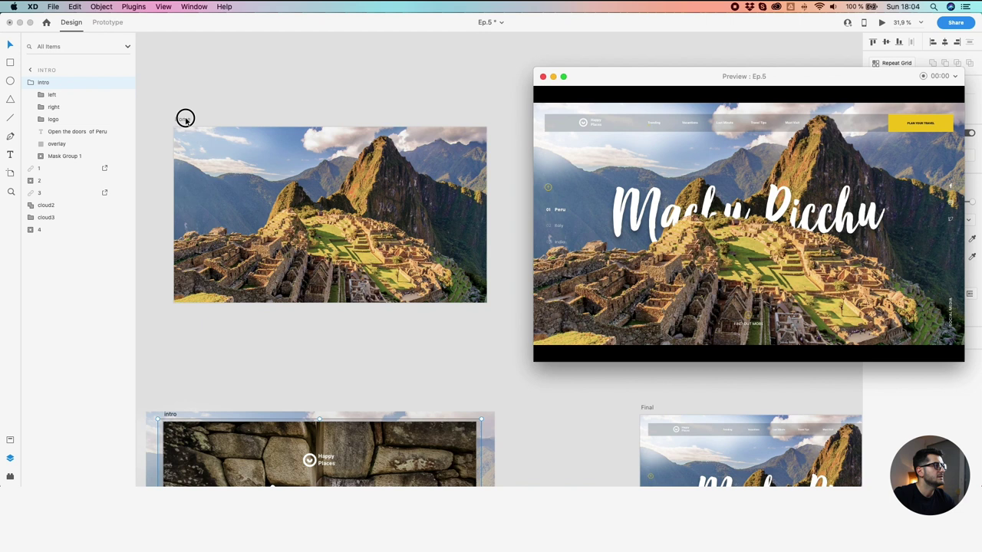
Select the hidden Machu Picchu title on the Home artboard to check its start position, and clear the selection
{"action": "left_click", "coordinate": [184, 121]}
{"action": "left_click", "coordinate": [184, 121]}
{"action": "double_click", "coordinate": [31, 108]}
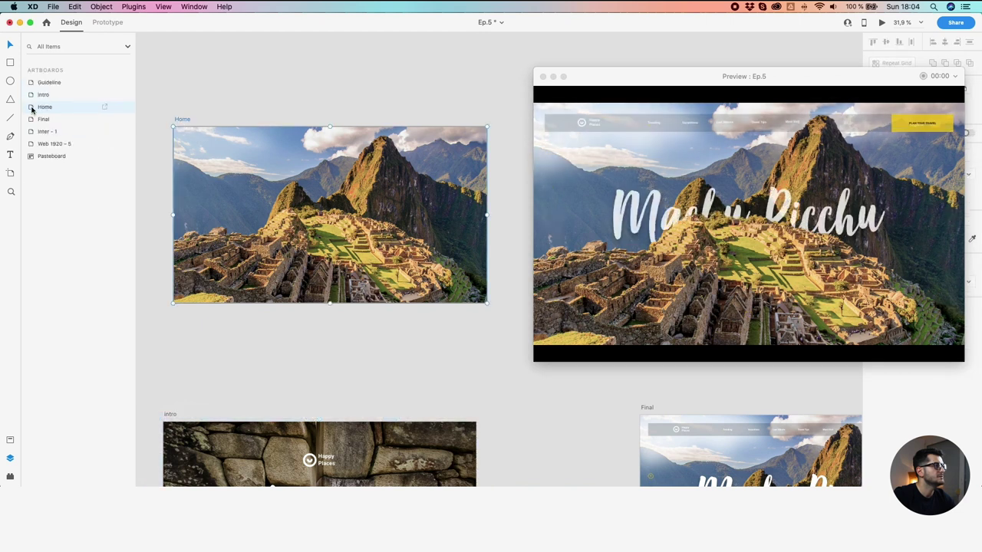
{"action": "left_click", "coordinate": [63, 157]}
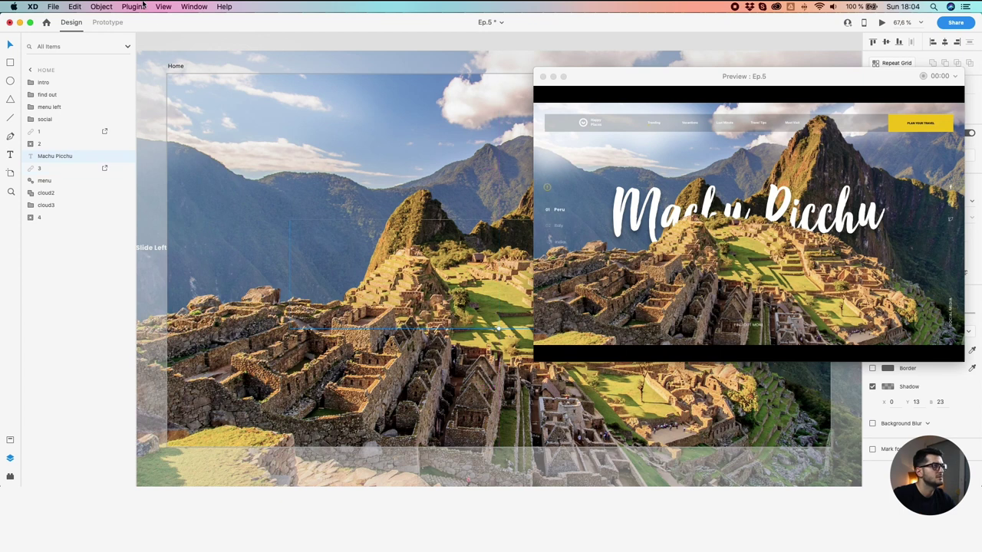
{"action": "left_click", "coordinate": [171, 54]}
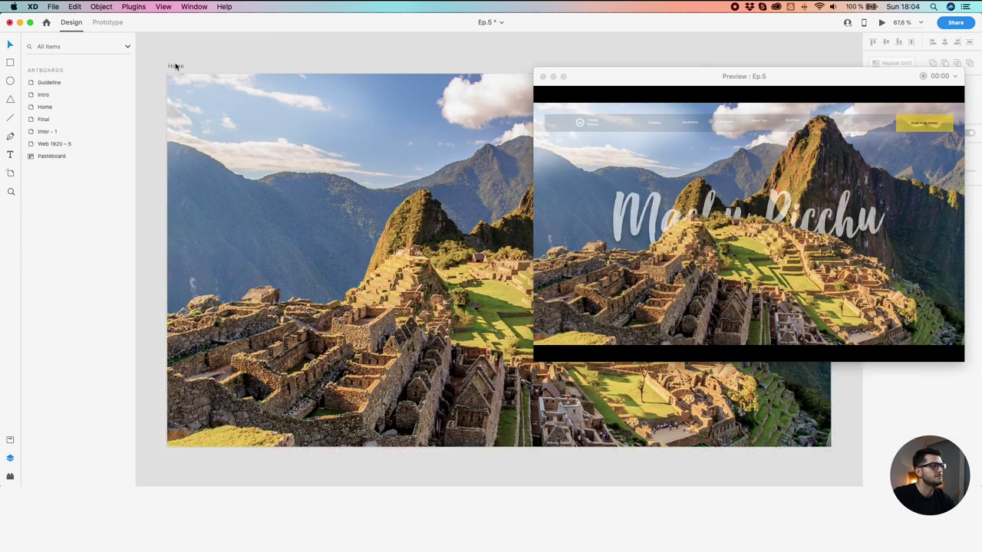
Replay the preview from the Home artboard several times to examine the title's reveal and the timing of the following transitions
{"action": "left_click", "coordinate": [177, 65]}
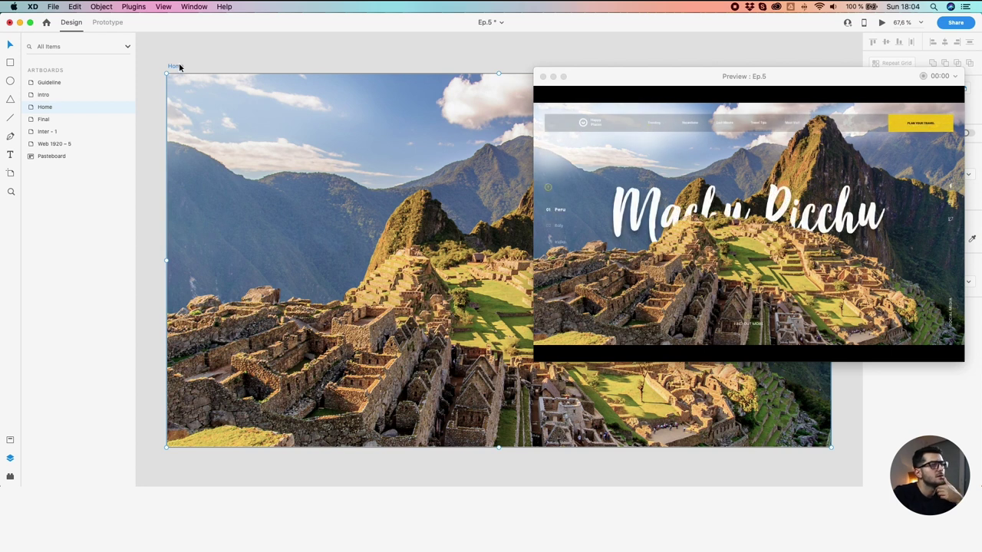
{"action": "left_click", "coordinate": [179, 61]}
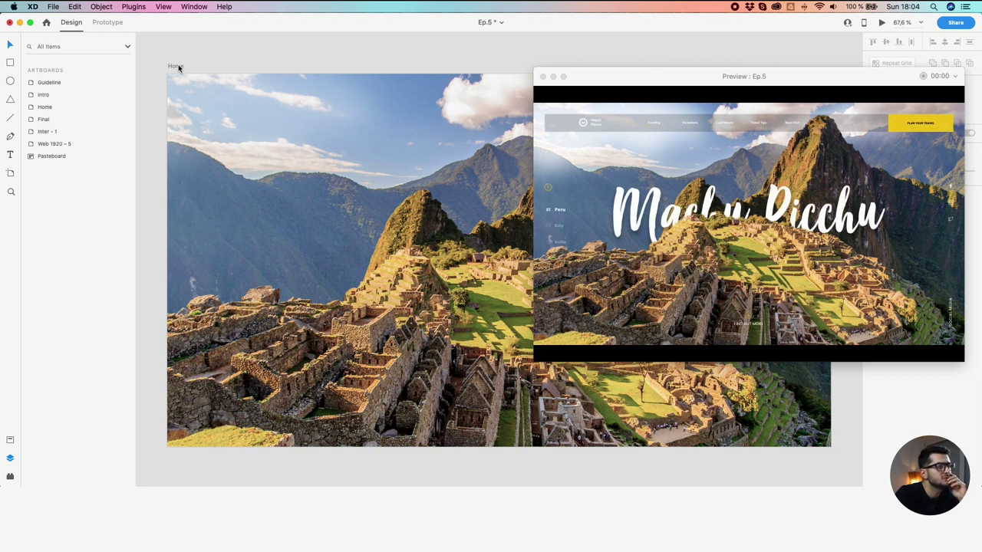
{"action": "left_click", "coordinate": [178, 66]}
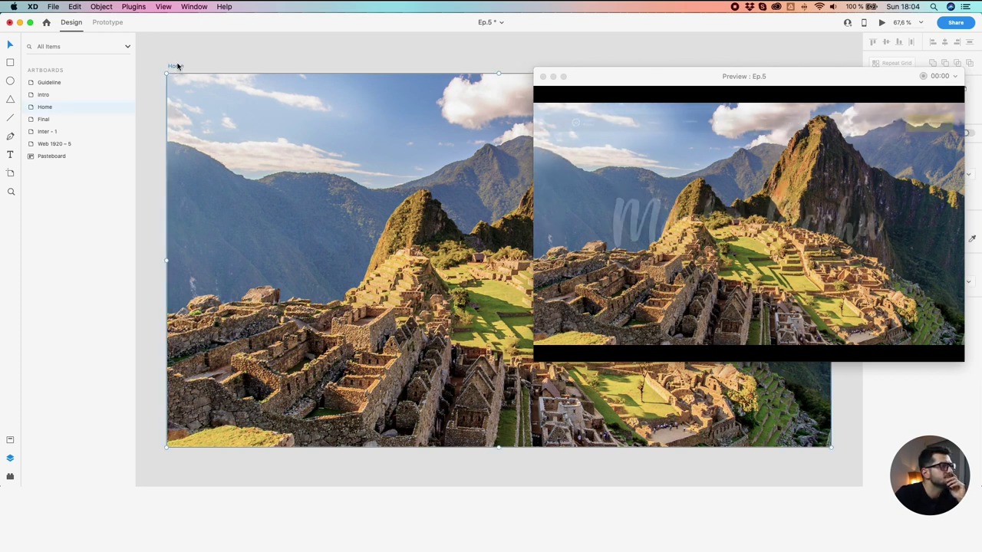
{"action": "left_click", "coordinate": [175, 64]}
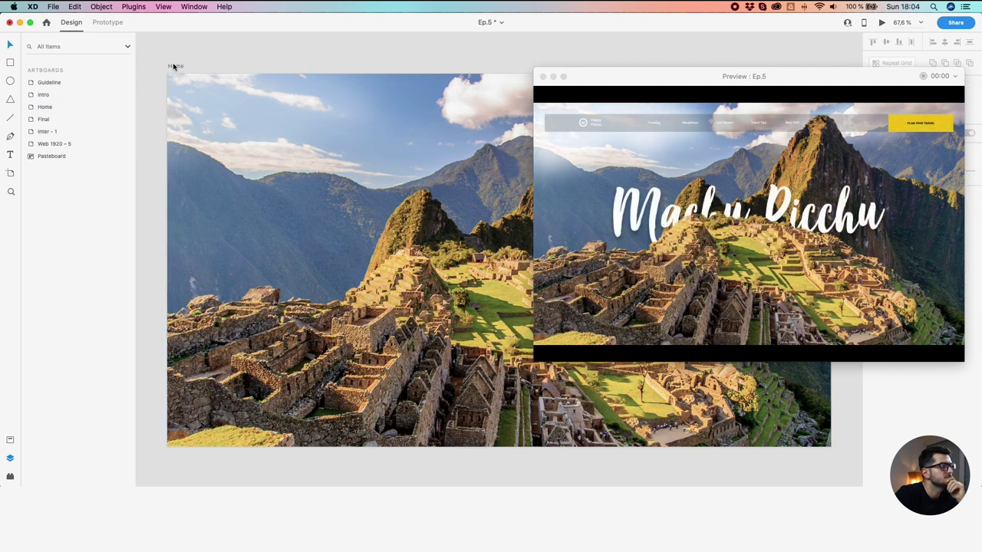
{"action": "left_click", "coordinate": [173, 67]}
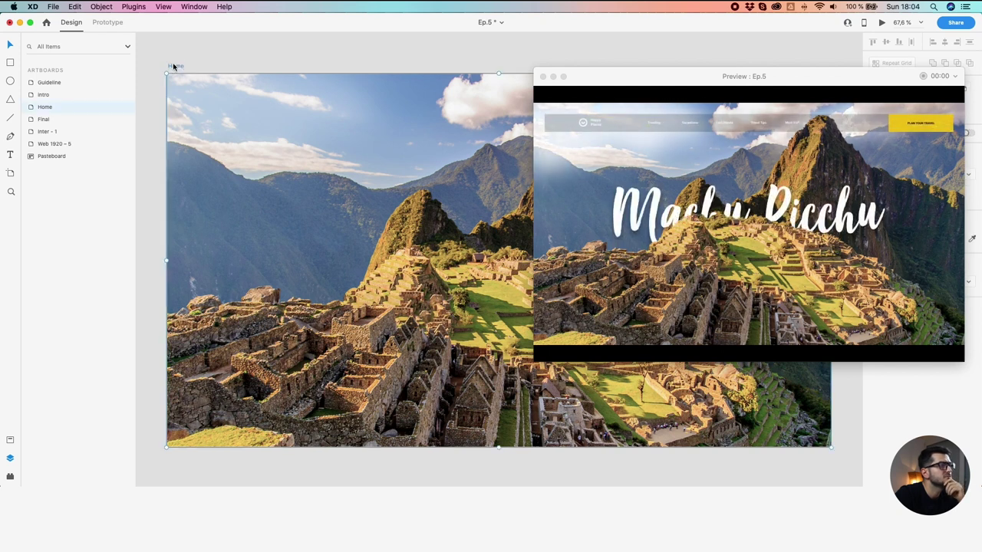
{"action": "left_click", "coordinate": [174, 66]}
{"action": "left_click", "coordinate": [175, 66]}
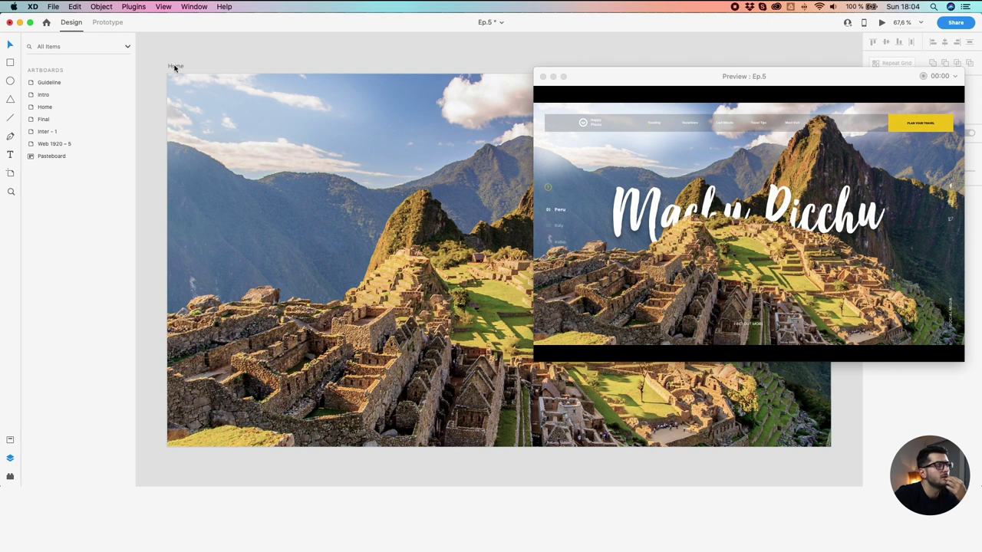
{"action": "left_click", "coordinate": [175, 66]}
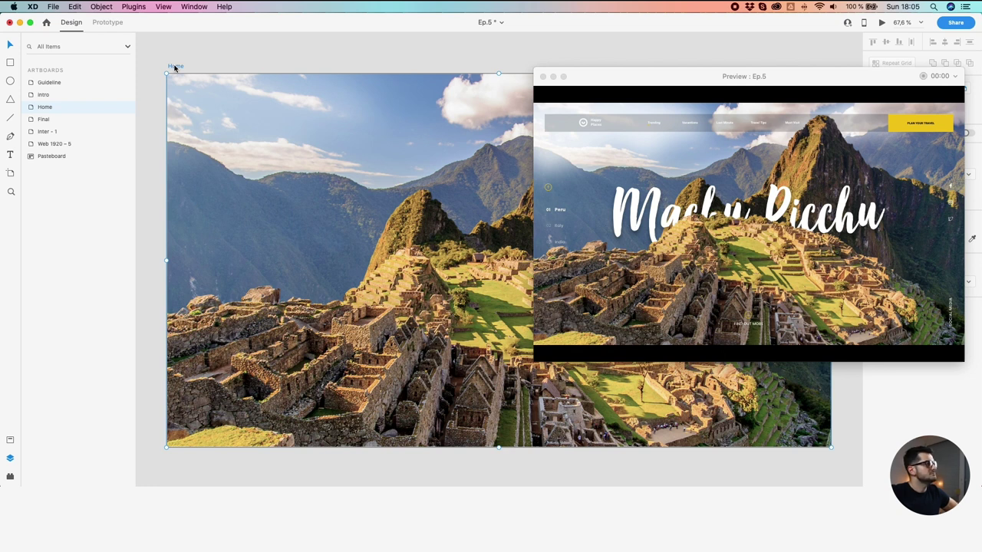
Restart the preview from the intro artboard and enlarge its window over the middle of the canvas
{"action": "left_click_drag", "start_coordinate": [598, 74], "coordinate": [407, 67]}
{"action": "scroll", "coordinate": [216, 61], "scroll_direction": "down", "scroll_amount": 5}
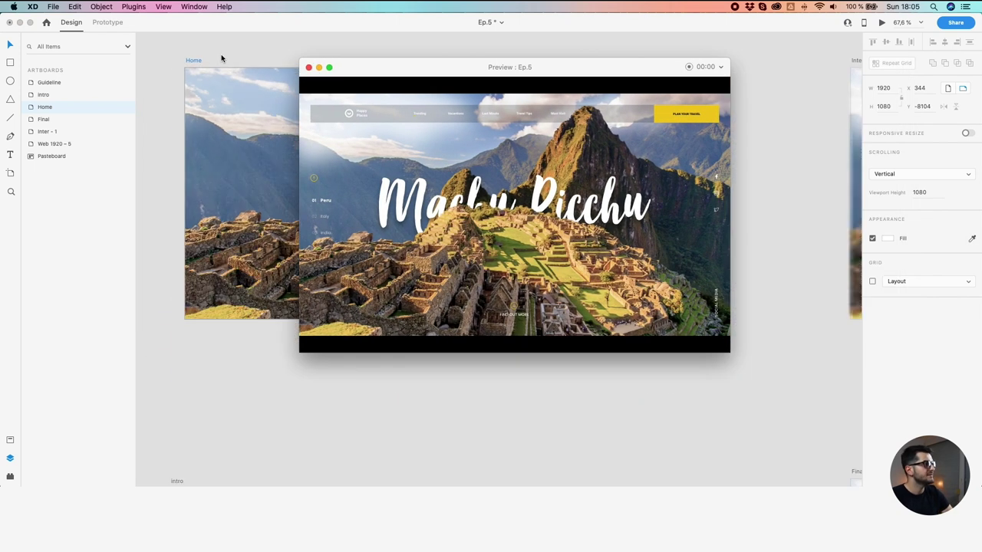
{"action": "left_click", "coordinate": [195, 332]}
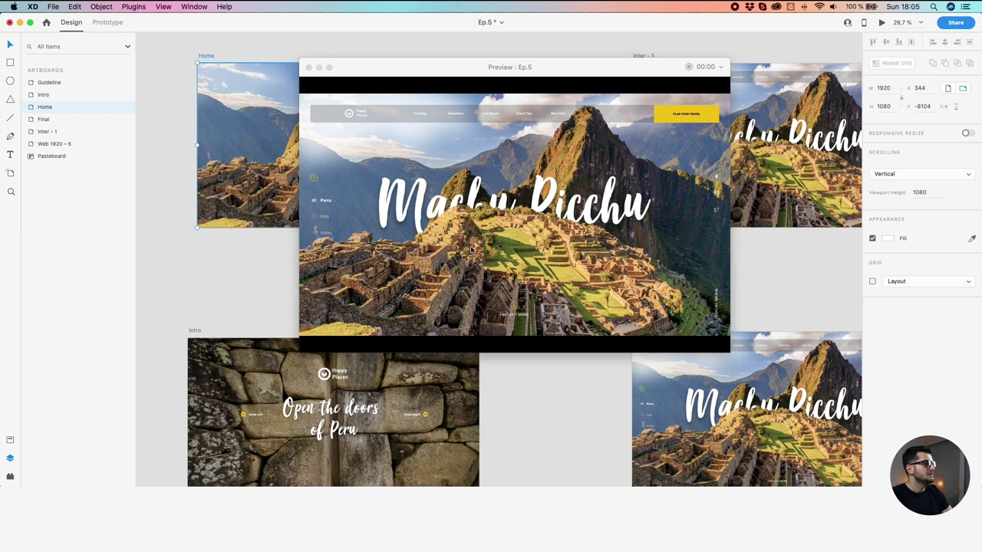
{"action": "left_click", "coordinate": [211, 321]}
{"action": "left_click", "coordinate": [195, 332]}
{"action": "left_click", "coordinate": [196, 331]}
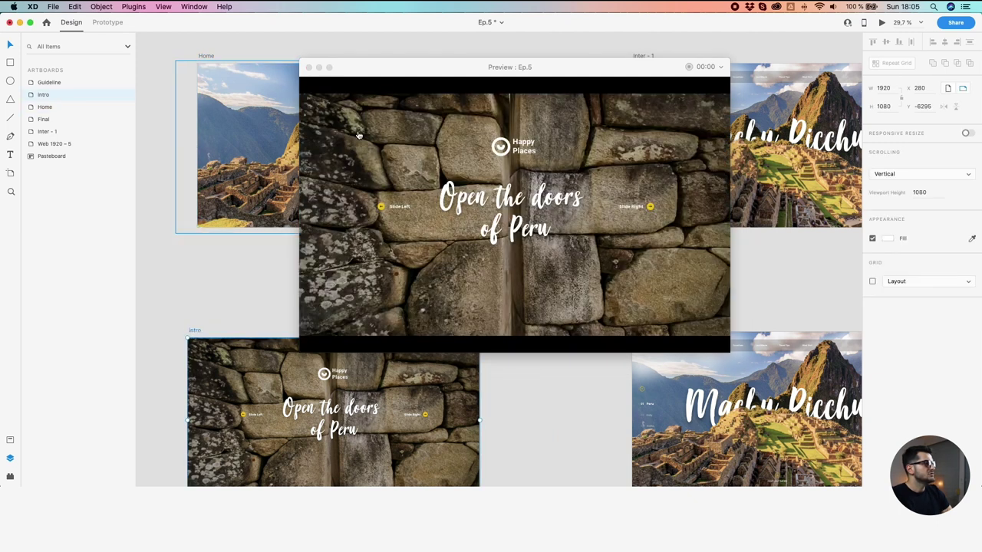
{"action": "left_click_drag", "start_coordinate": [375, 66], "coordinate": [285, 63]}
{"action": "left_click_drag", "start_coordinate": [640, 347], "coordinate": [792, 405]}
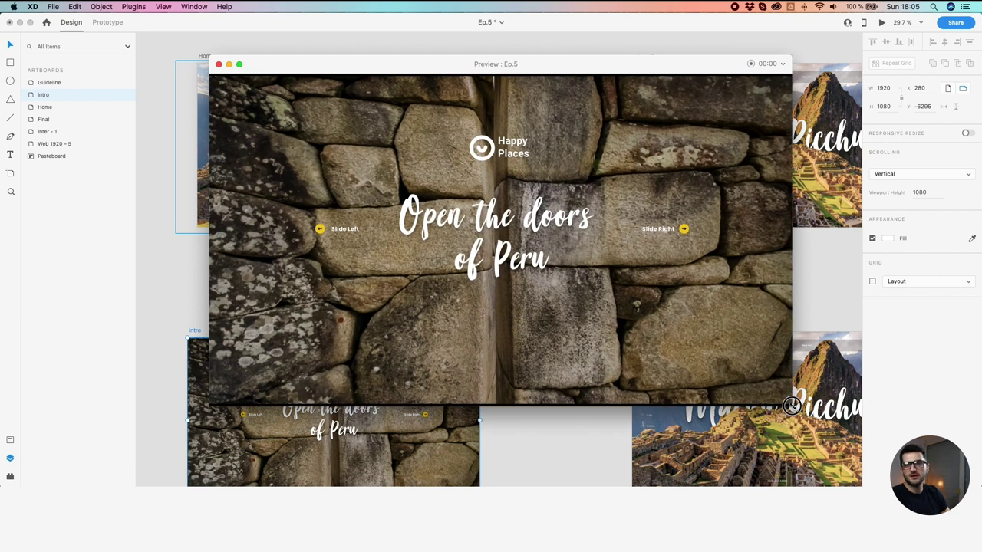